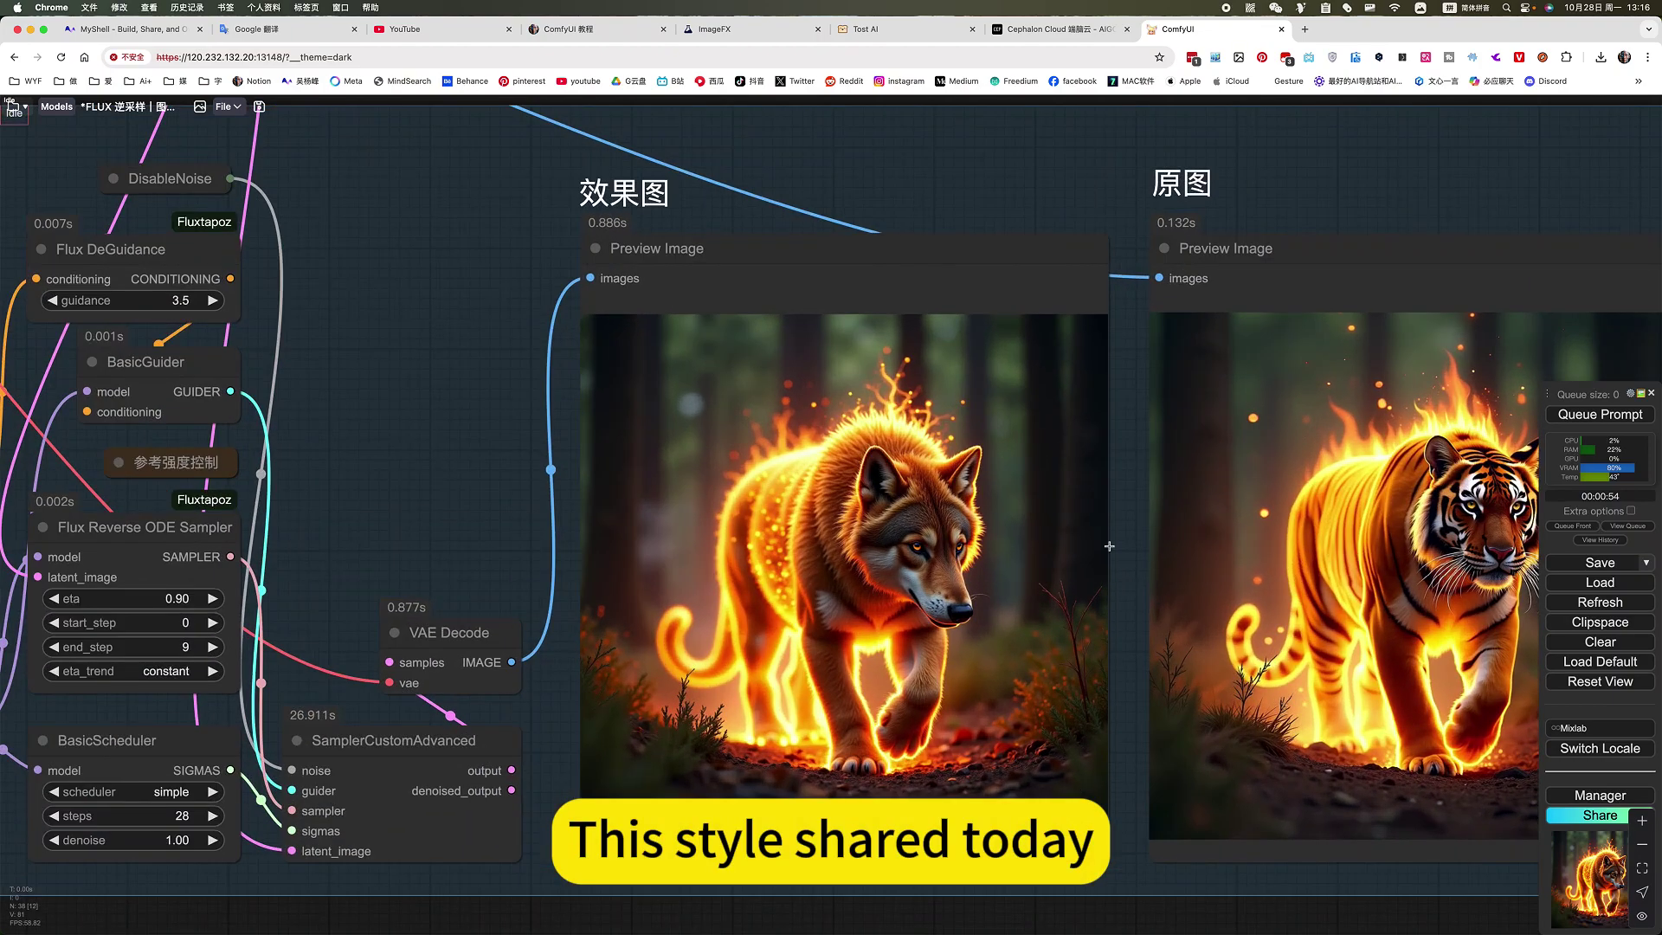
# - Compare the generated wolf preview with the original tiger image and examine the prompt, LoRA and sampler nodes of the FLUX generation group
pyautogui.scroll(-5, 1050, 528)
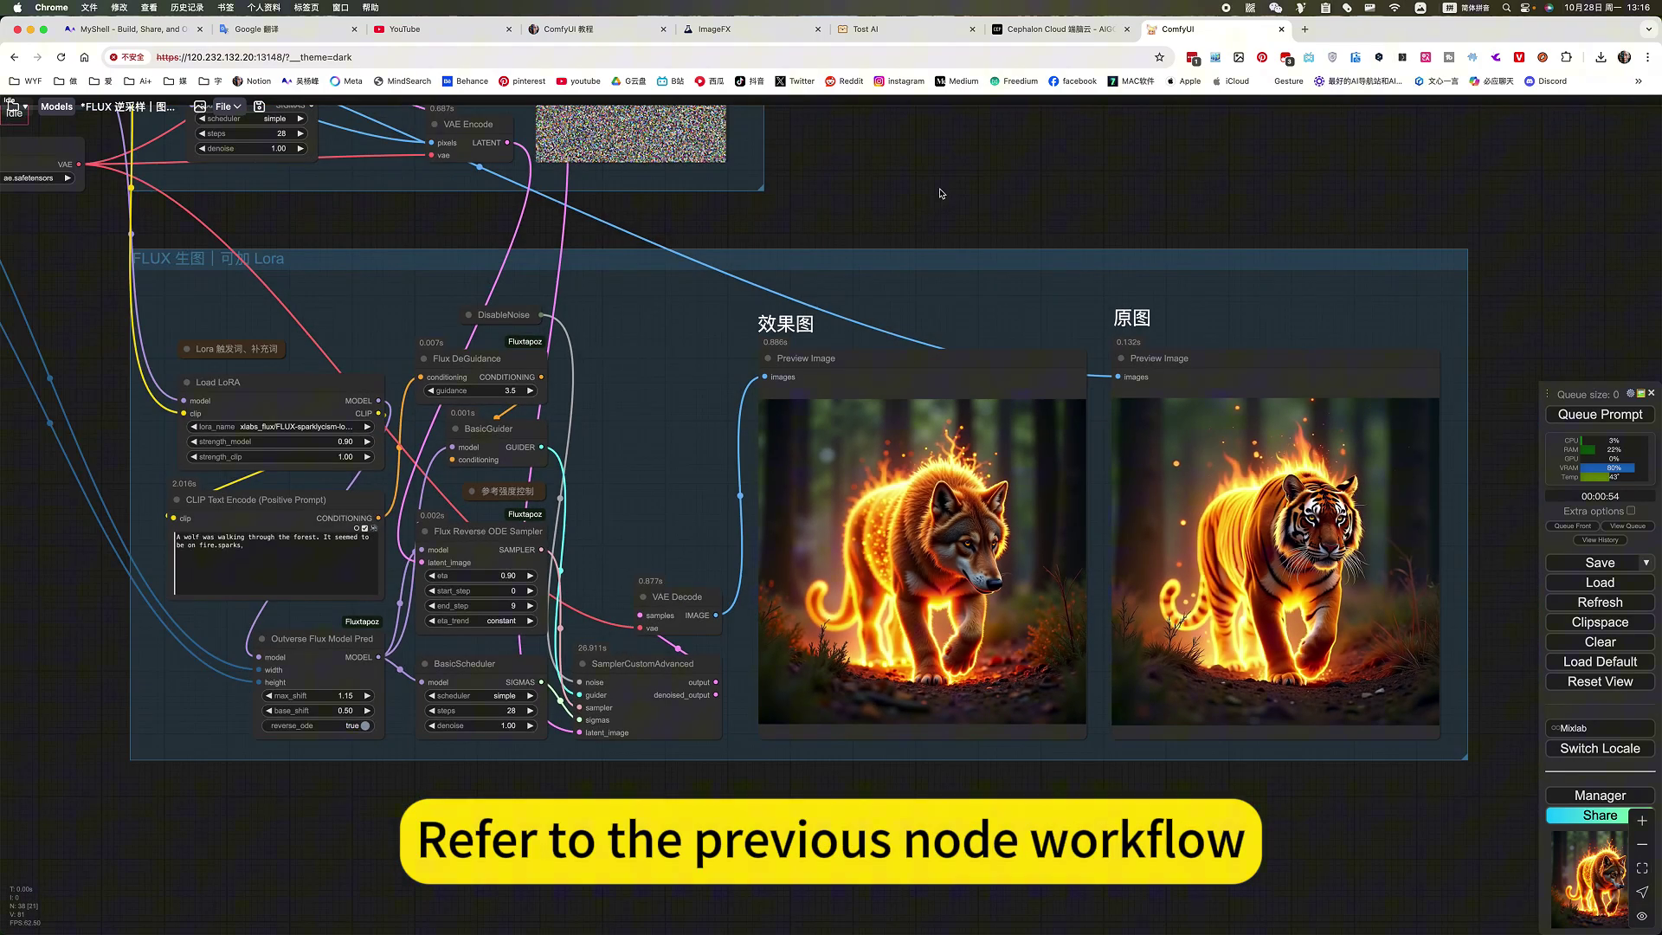
pyautogui.scroll(5, 953, 271)
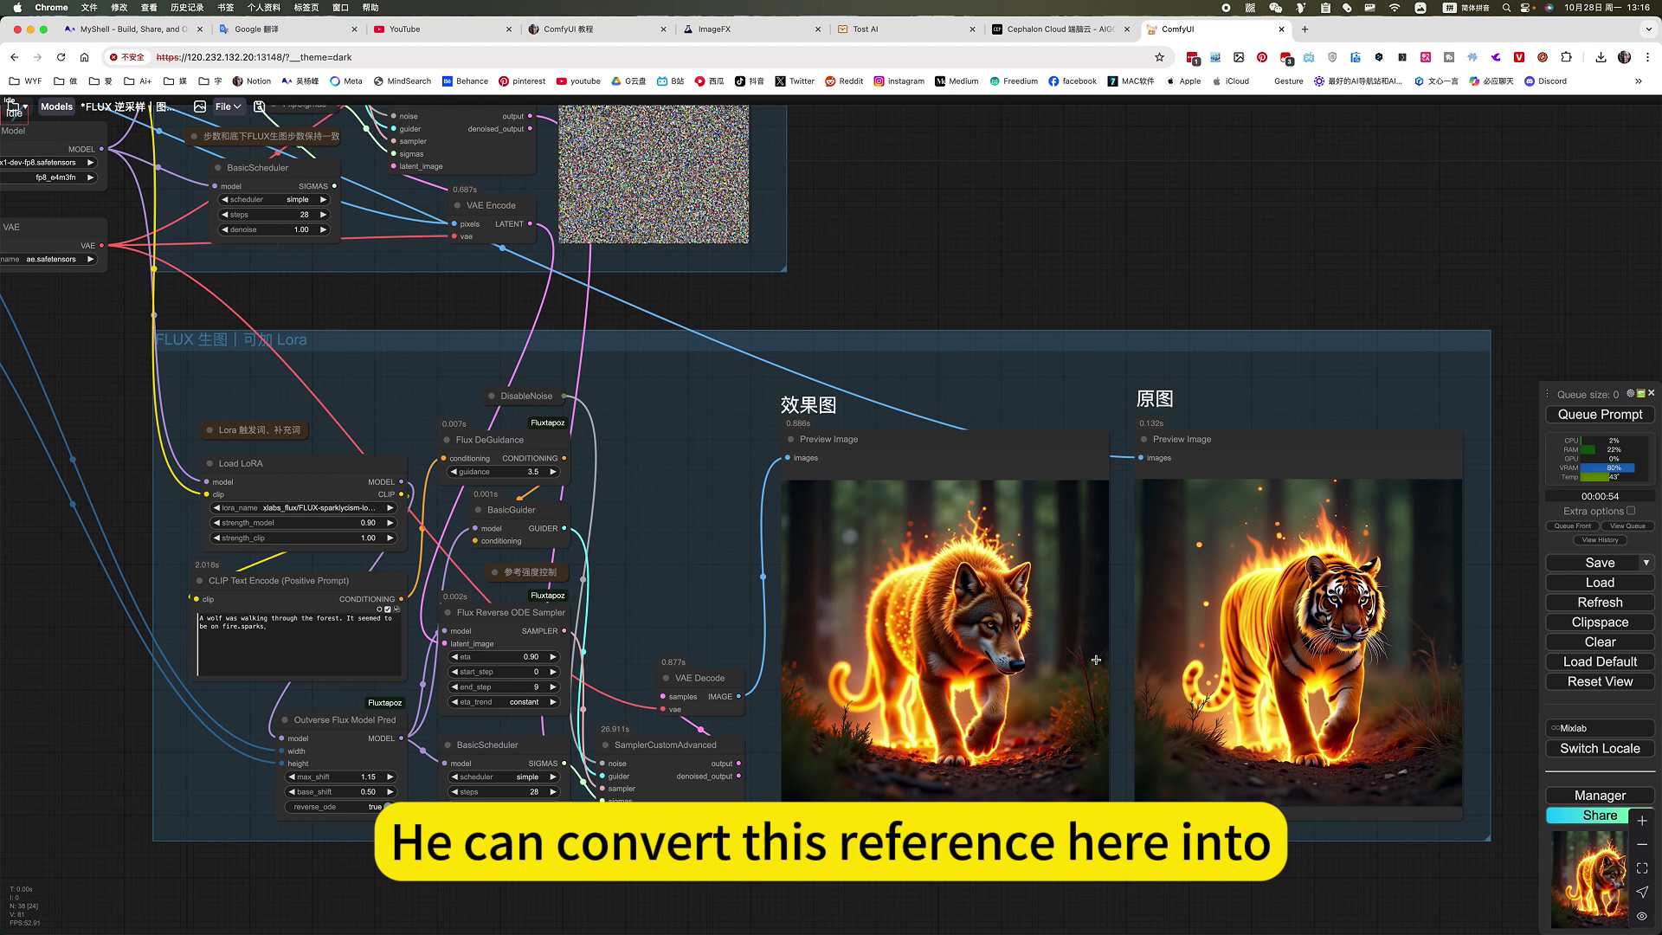
pyautogui.scroll(5, 1313, 677)
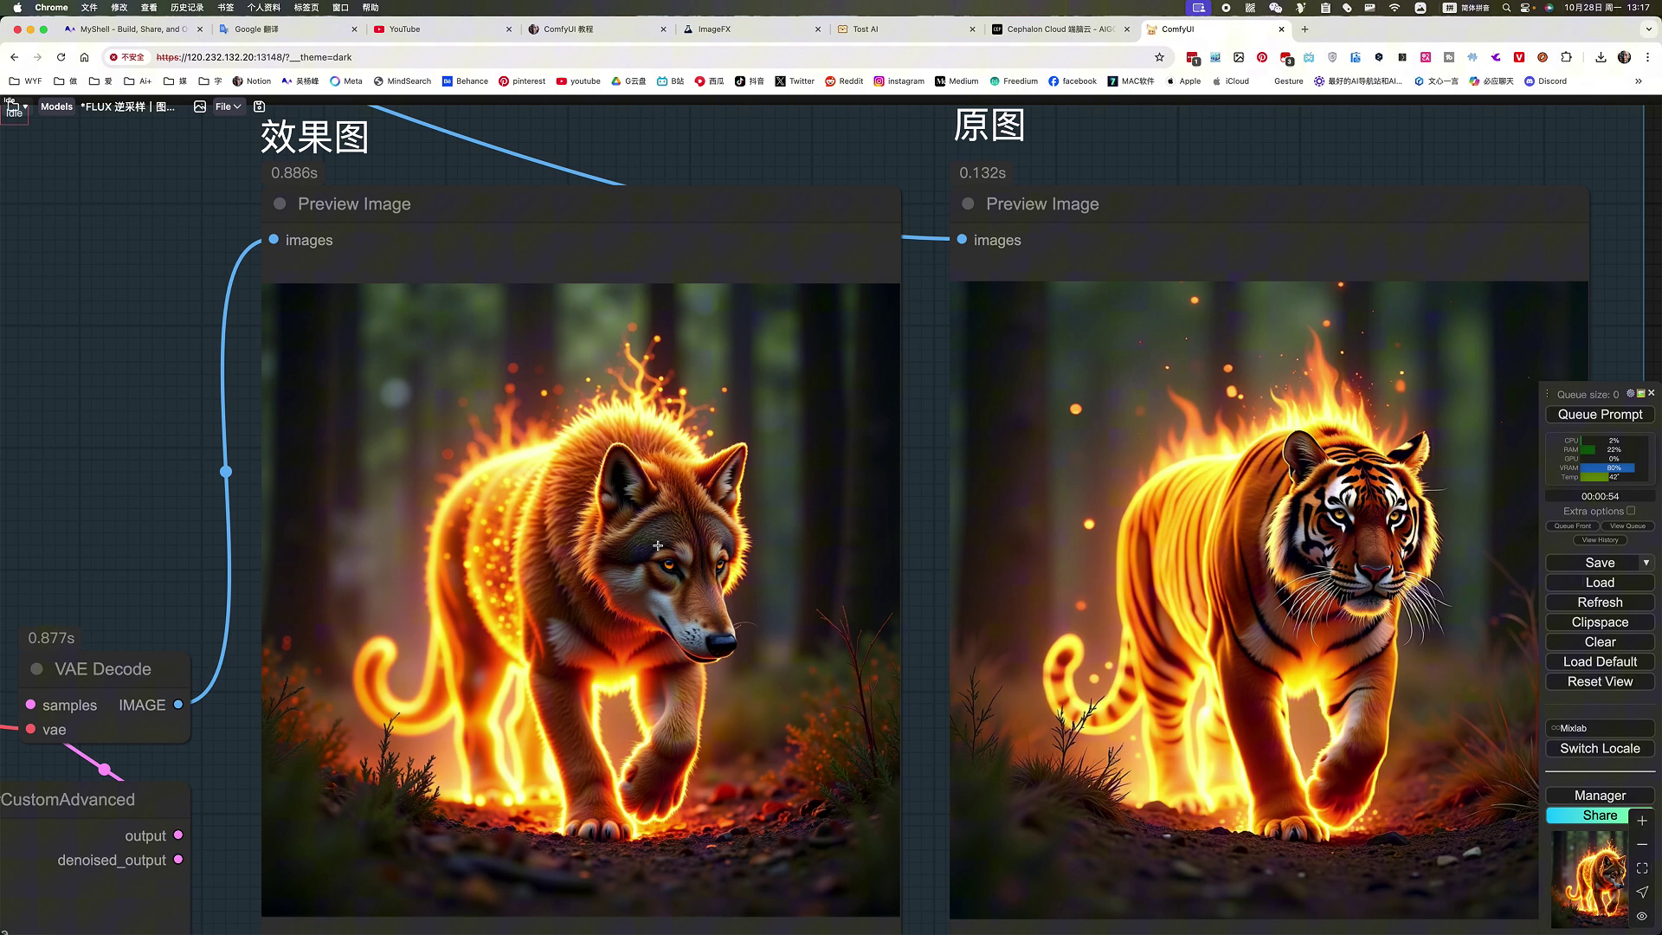
pyautogui.click(610, 532)
pyautogui.moveTo(177, 513); pyautogui.dragTo(669, 433)
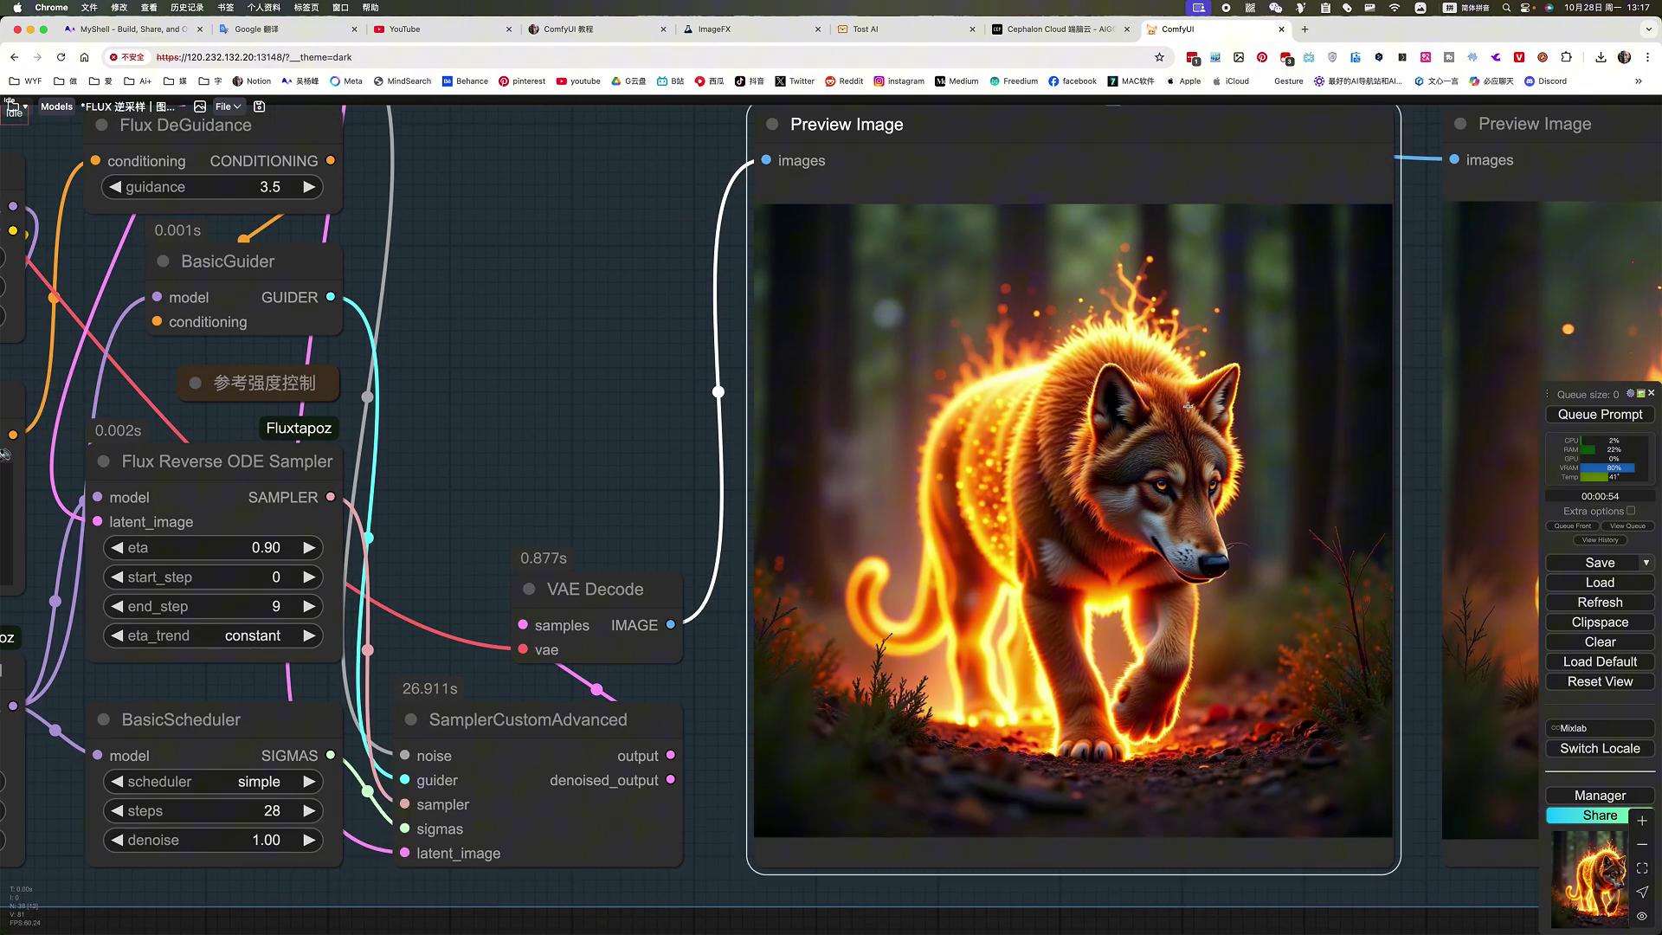
pyautogui.hscroll(5, 555, 408)
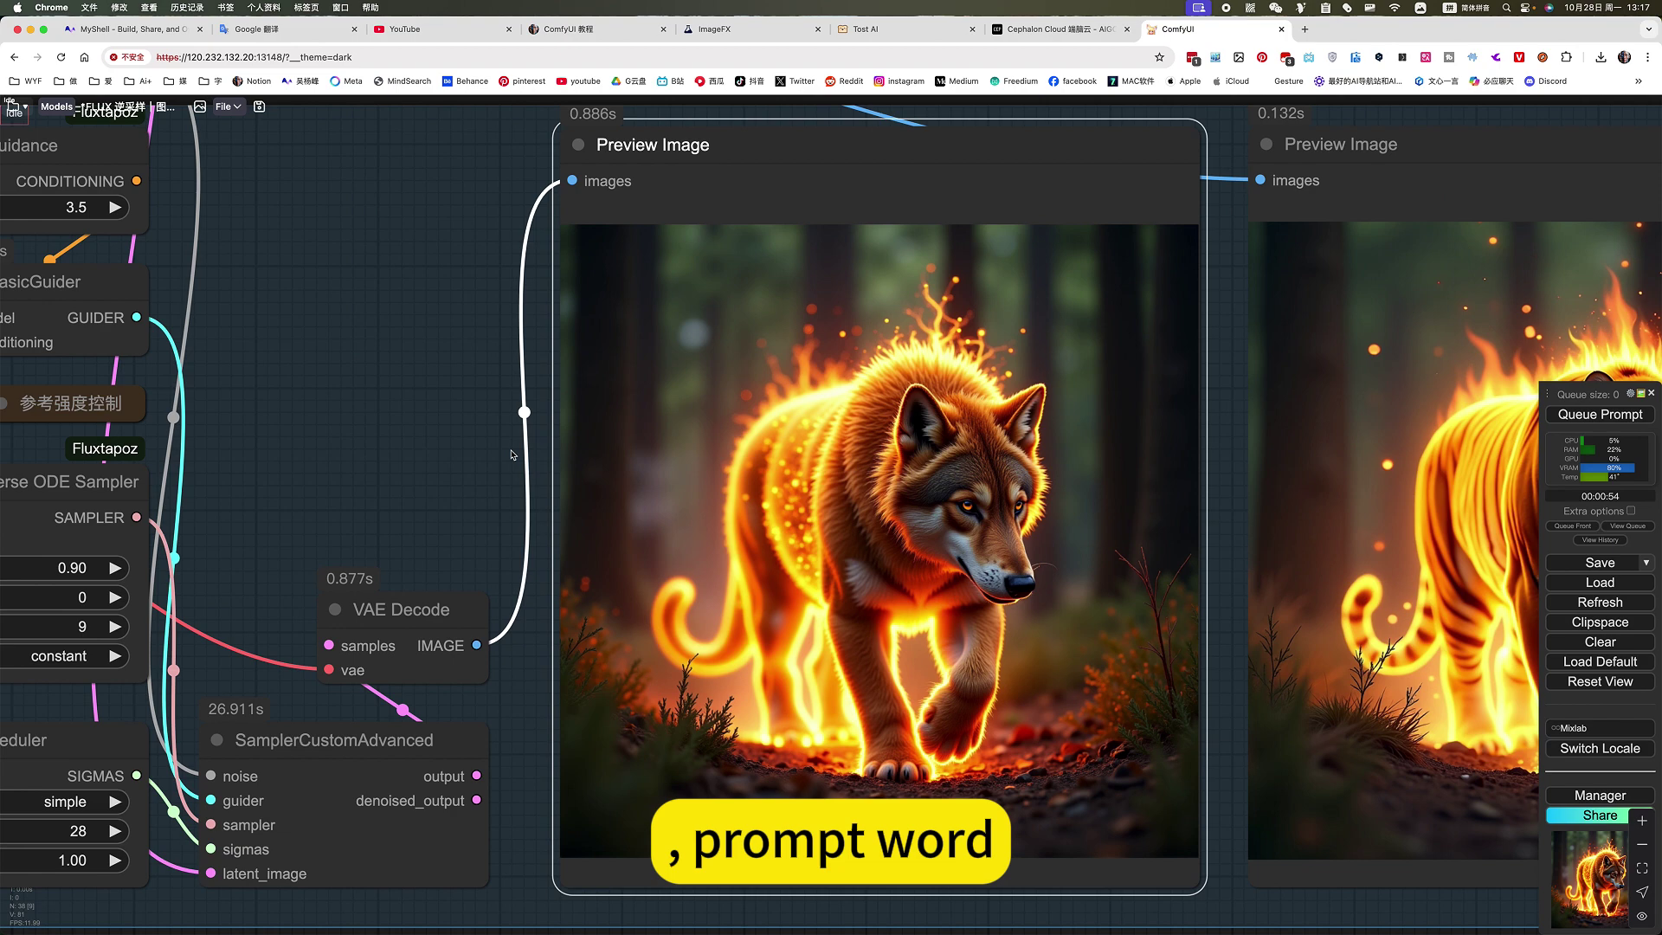
pyautogui.scroll(-5, 1414, 507)
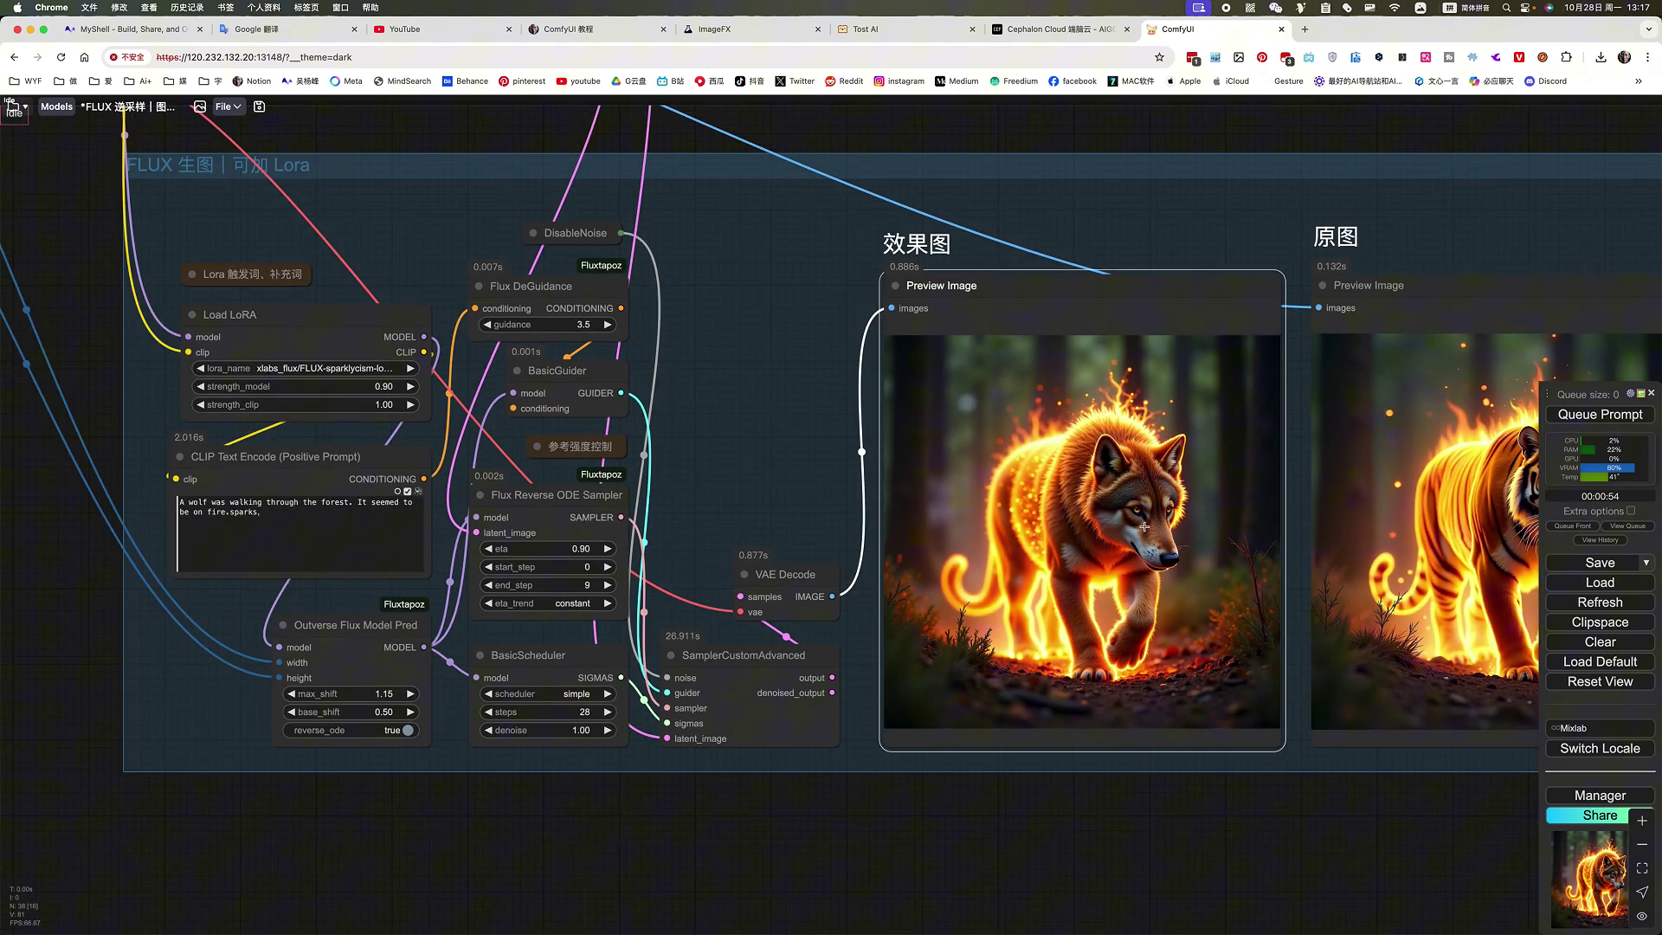
pyautogui.hscroll(6, 1054, 658)
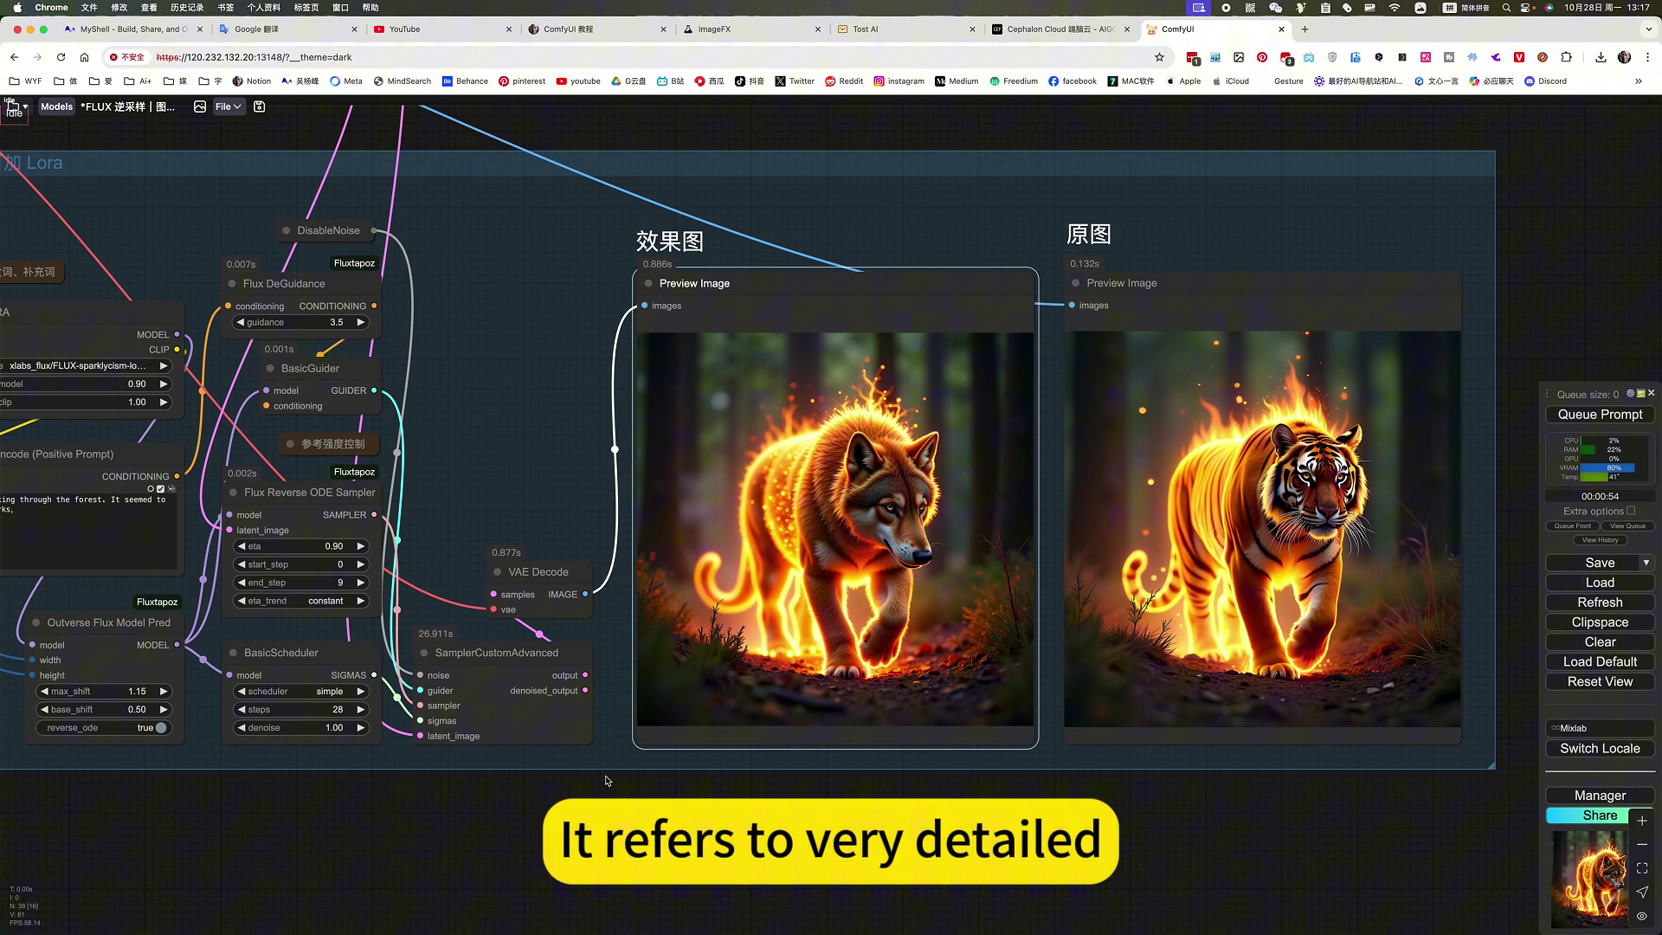
pyautogui.hscroll(-7, 654, 542)
pyautogui.scroll(4, 654, 542)
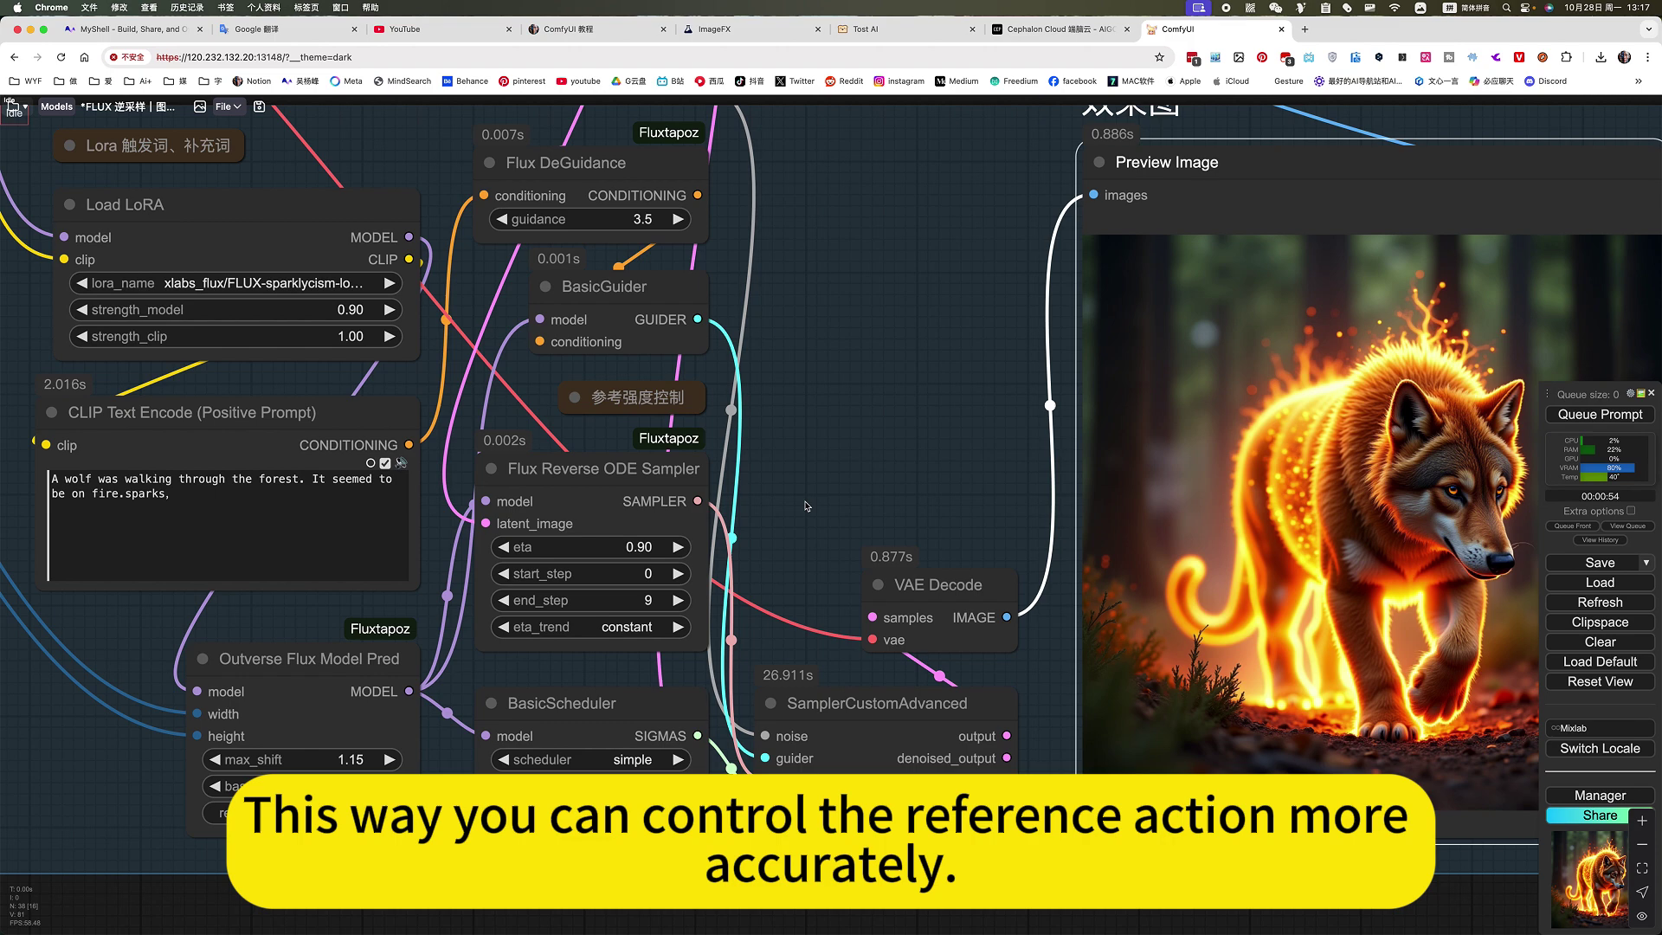
pyautogui.moveTo(884, 446); pyautogui.dragTo(603, 473)
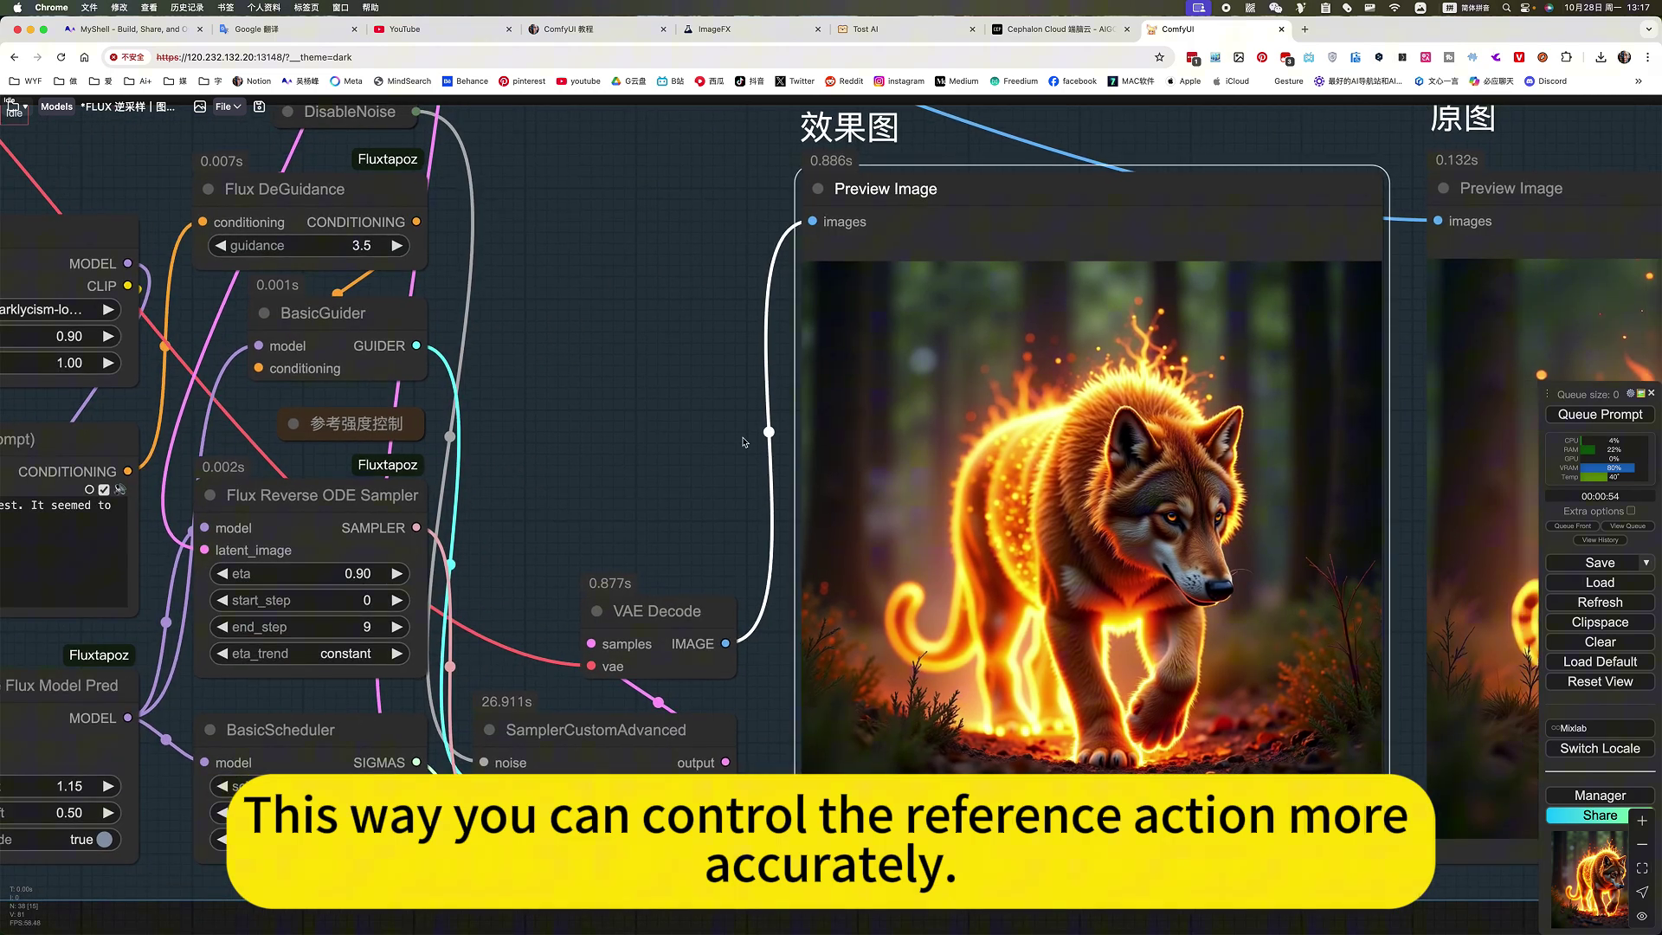
pyautogui.scroll(-4, 592, 421)
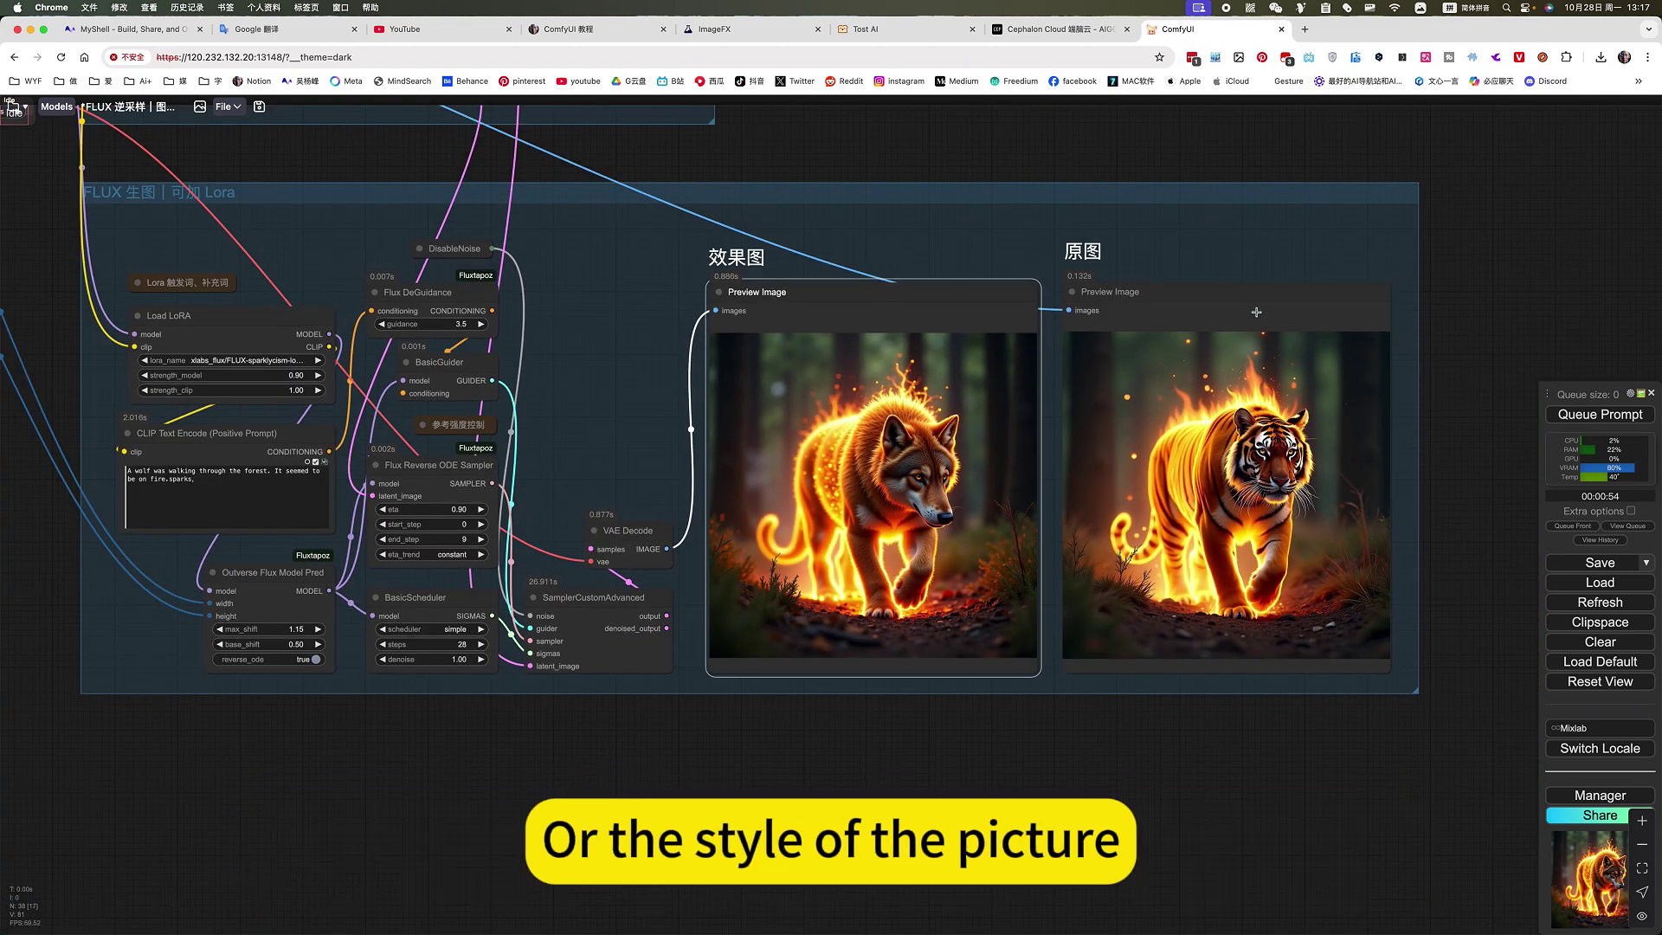
pyautogui.moveTo(542, 414); pyautogui.dragTo(597, 438)
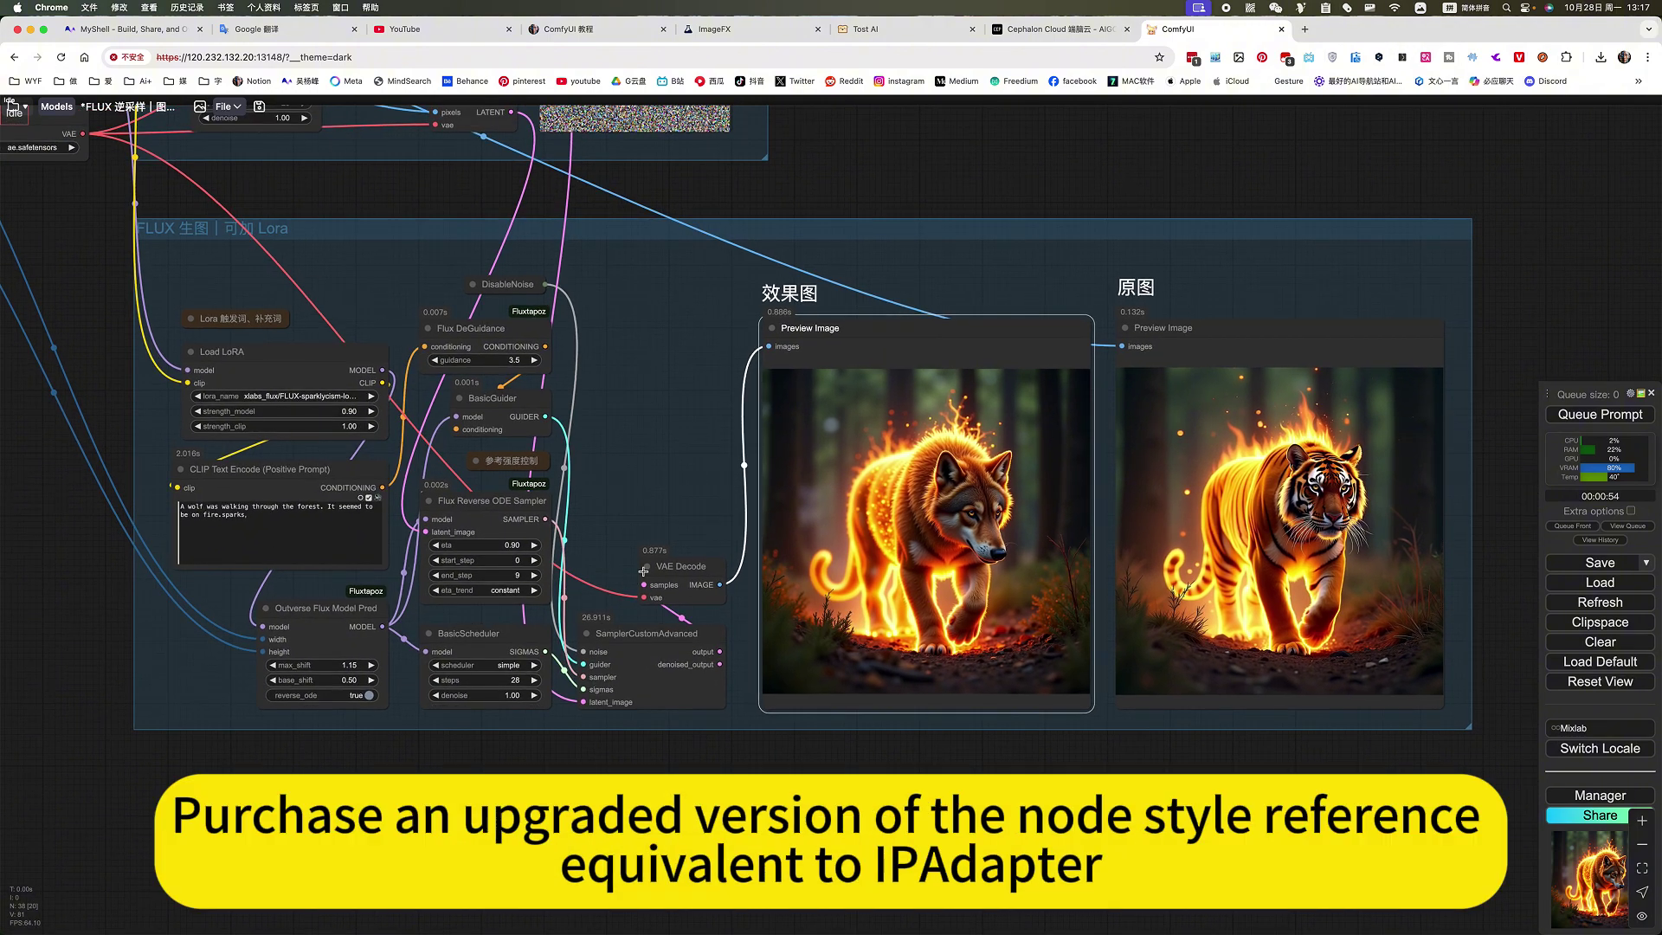
# - Look over the whole workflow, from the Load Image node through the reverse-sampling group to the FLUX generation group
pyautogui.moveTo(635, 447); pyautogui.dragTo(912, 579)
pyautogui.scroll(-5, 912, 579)
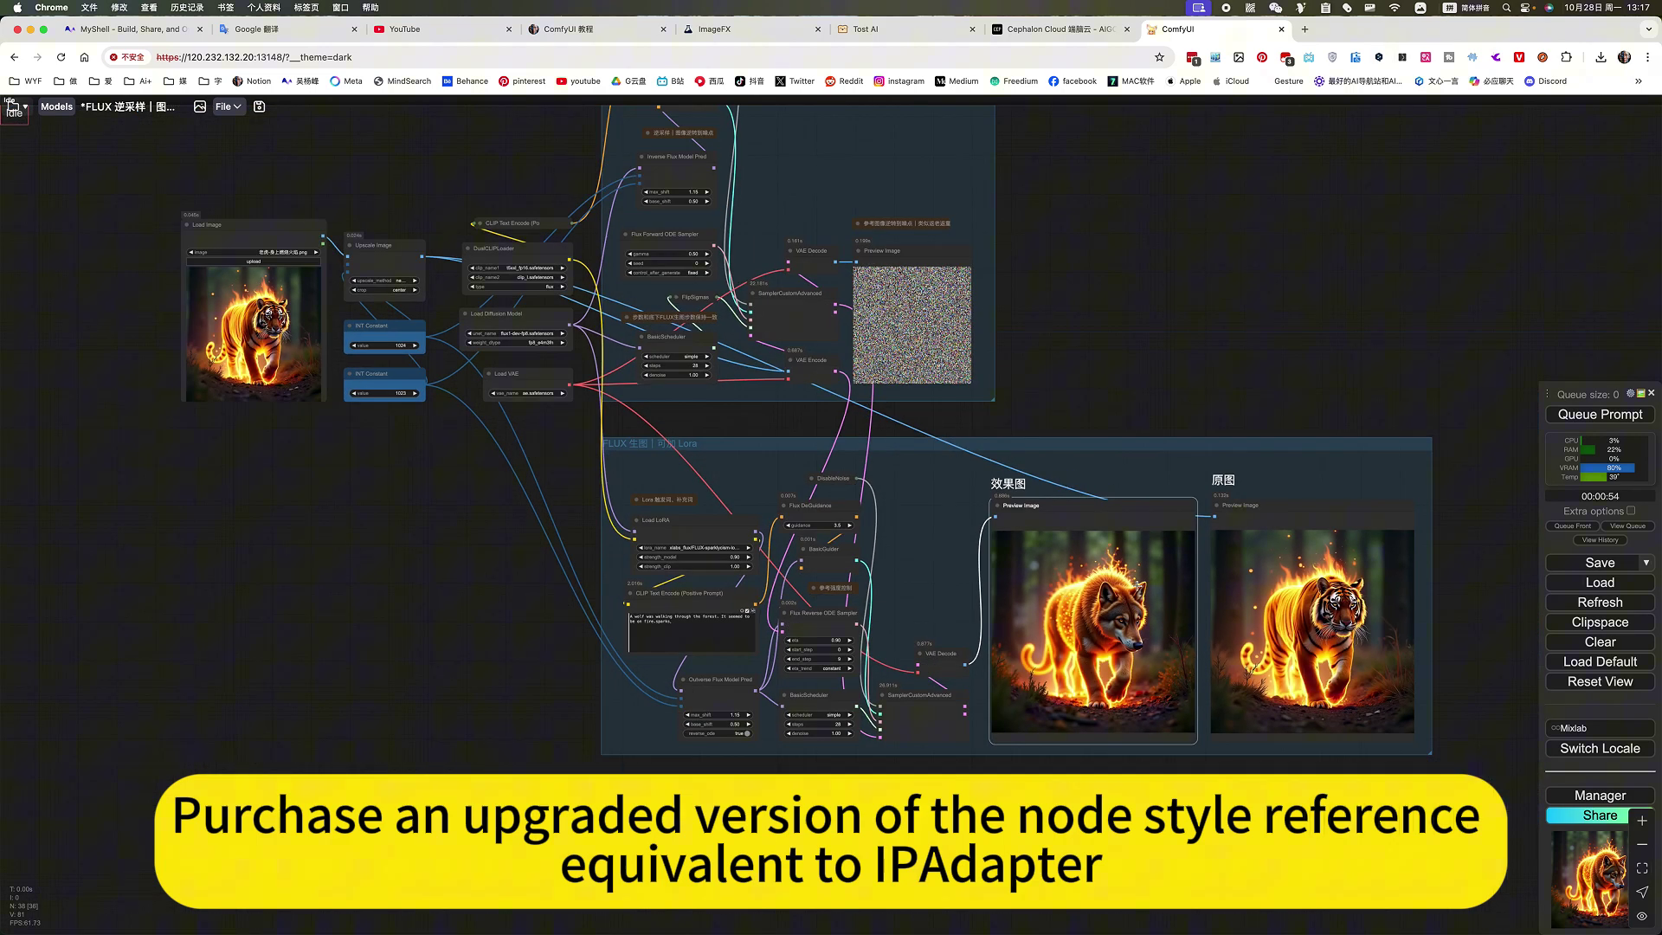
pyautogui.moveTo(345, 515); pyautogui.dragTo(374, 739)
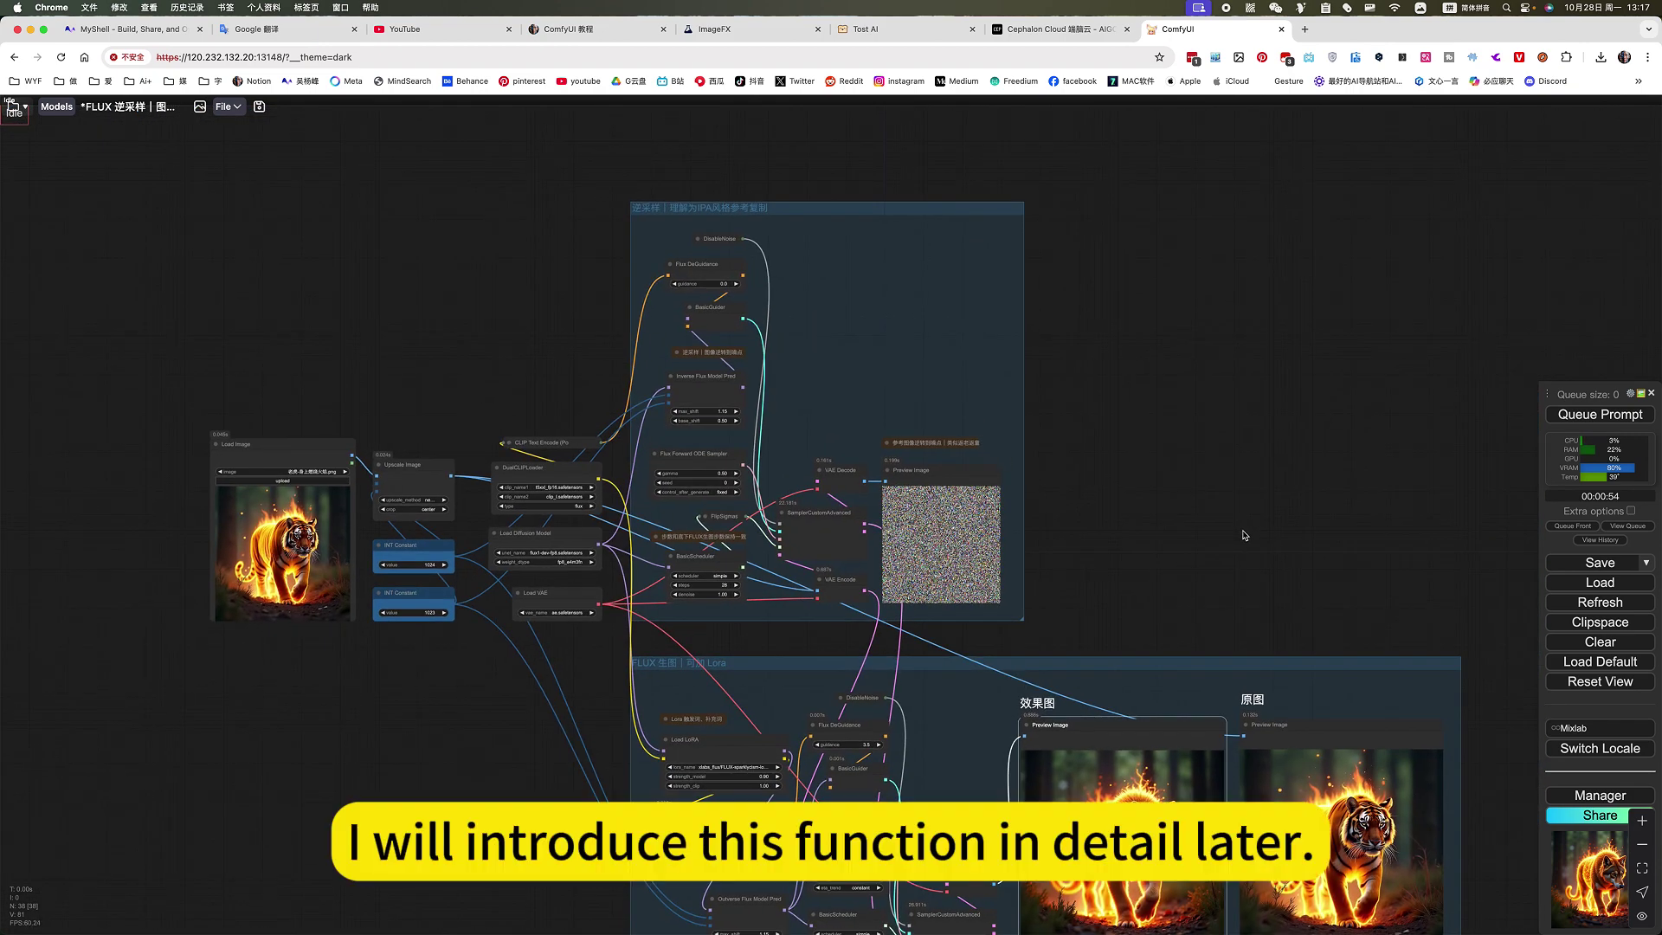
pyautogui.moveTo(1243, 533); pyautogui.dragTo(1129, 358)
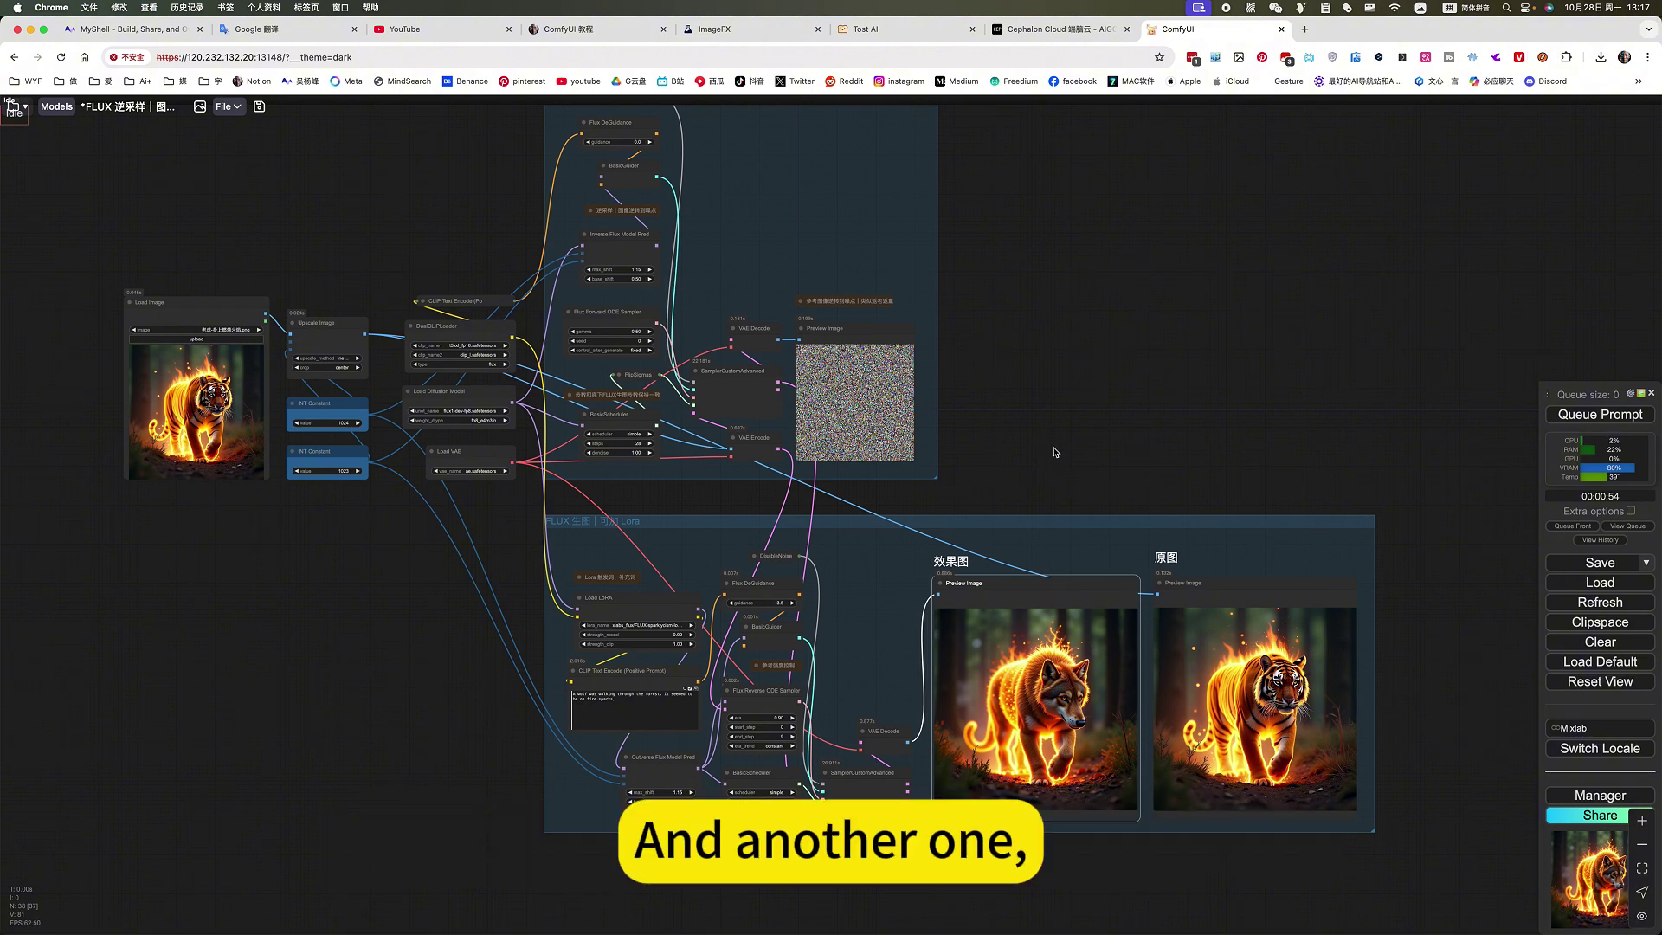
pyautogui.moveTo(1039, 432); pyautogui.dragTo(1042, 444)
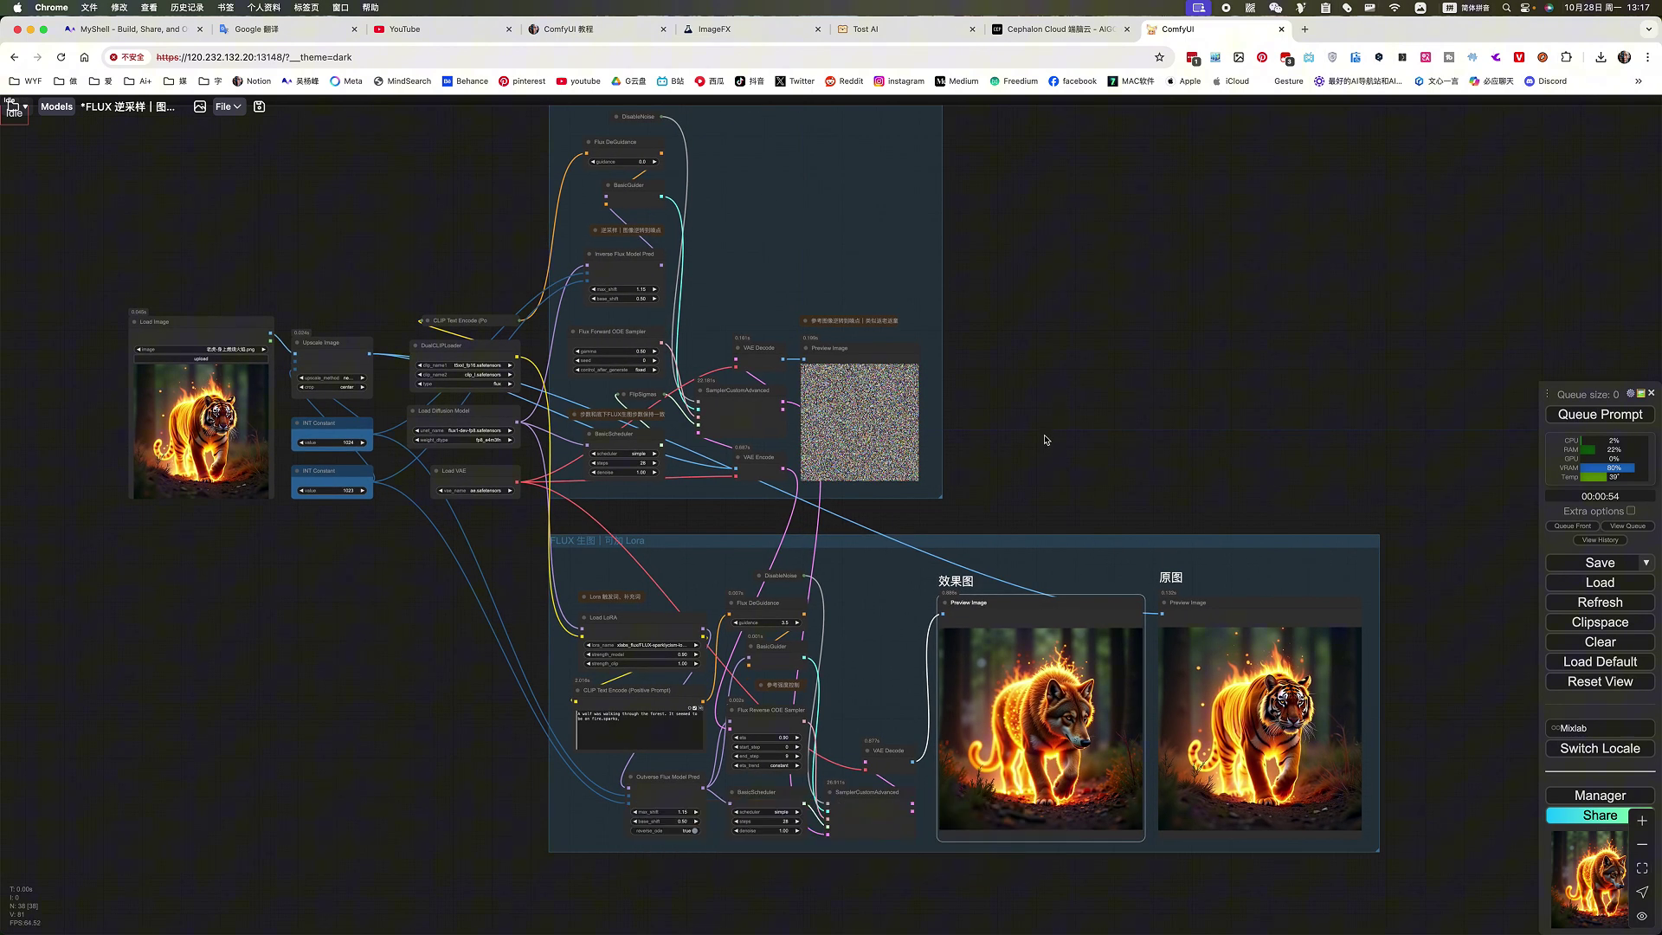
# - Switch to Tost AI and compare its half-human, half-robot portraits with the ones generated in ImageFX
pyautogui.click(867, 31)
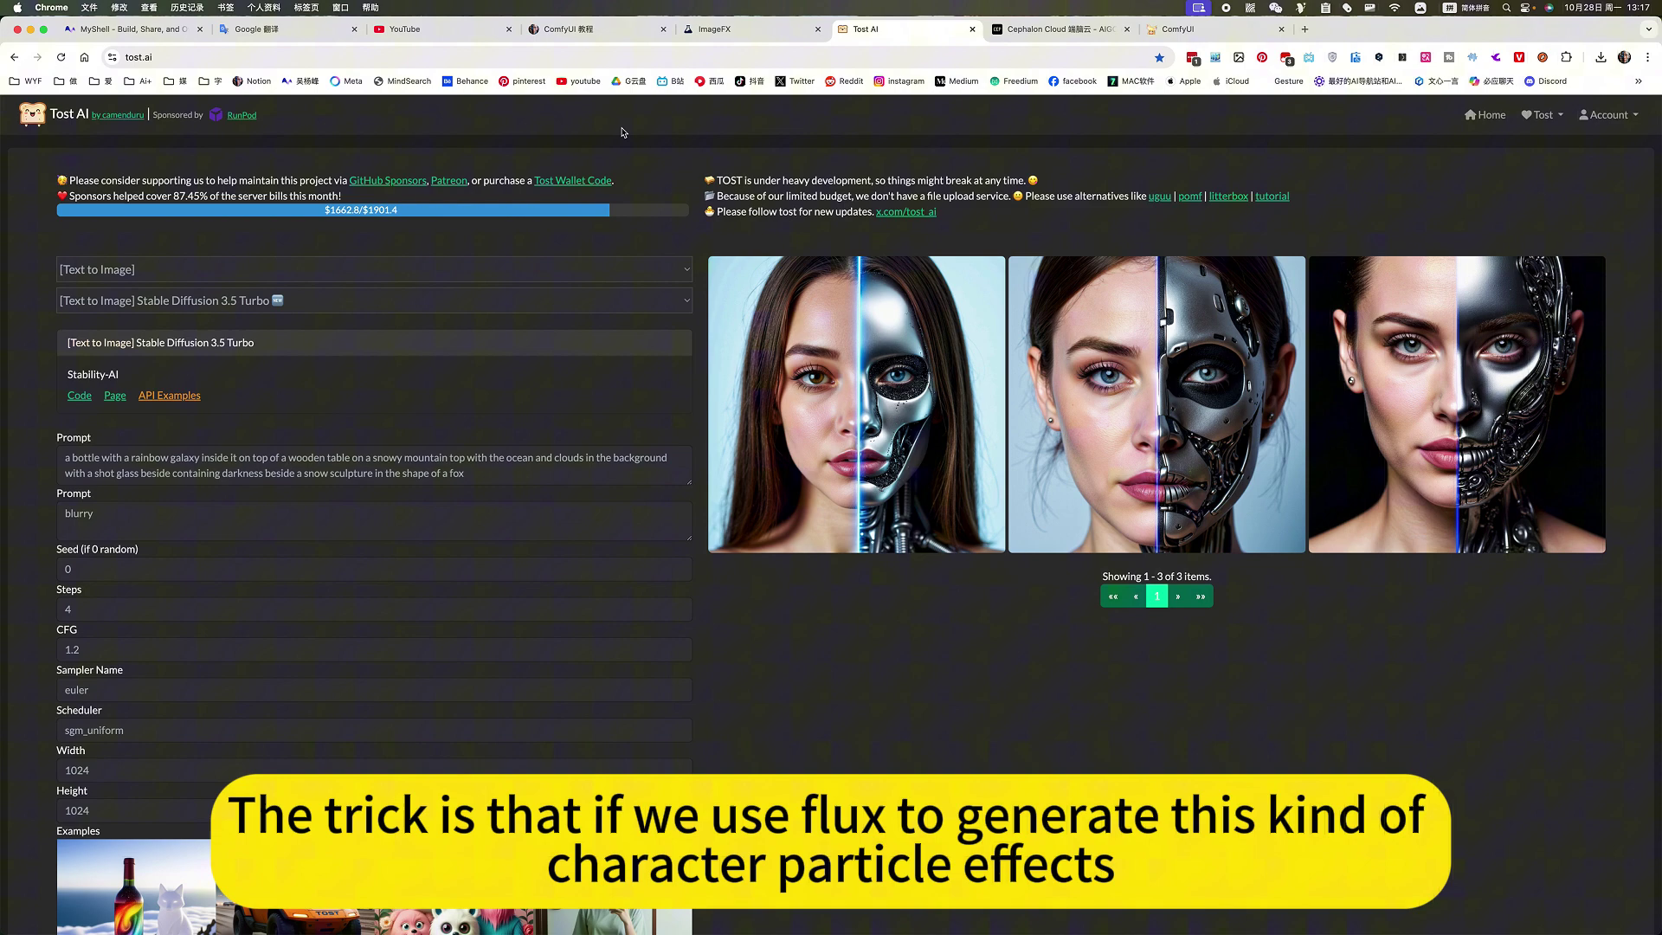
pyautogui.click(720, 32)
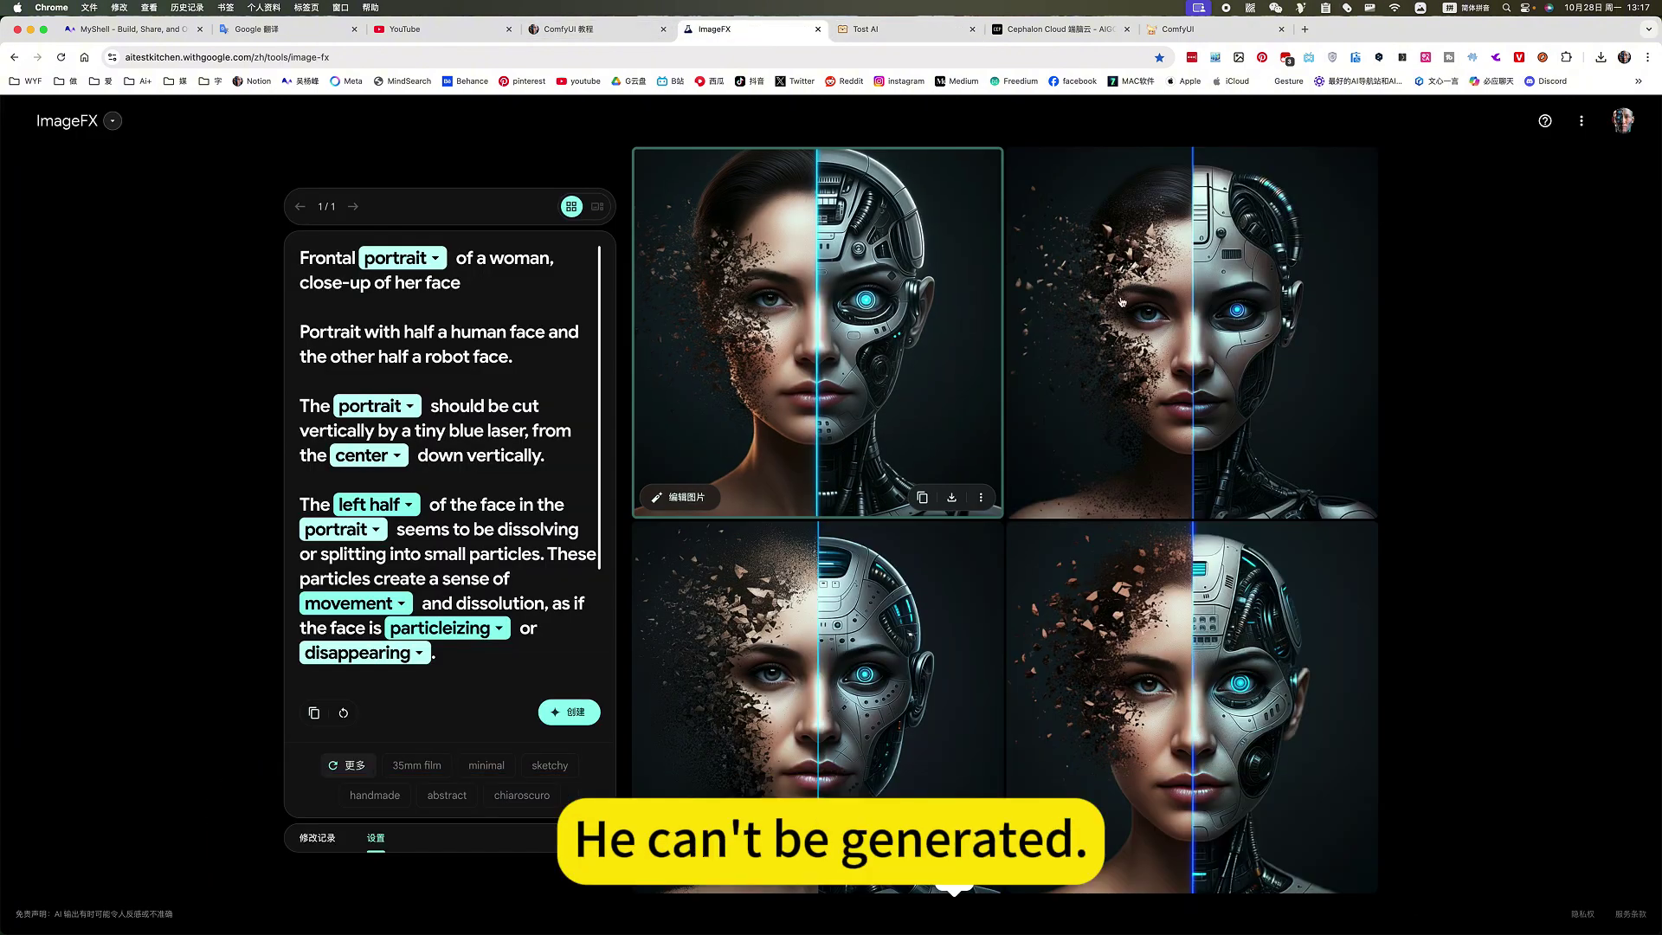
pyautogui.click(893, 33)
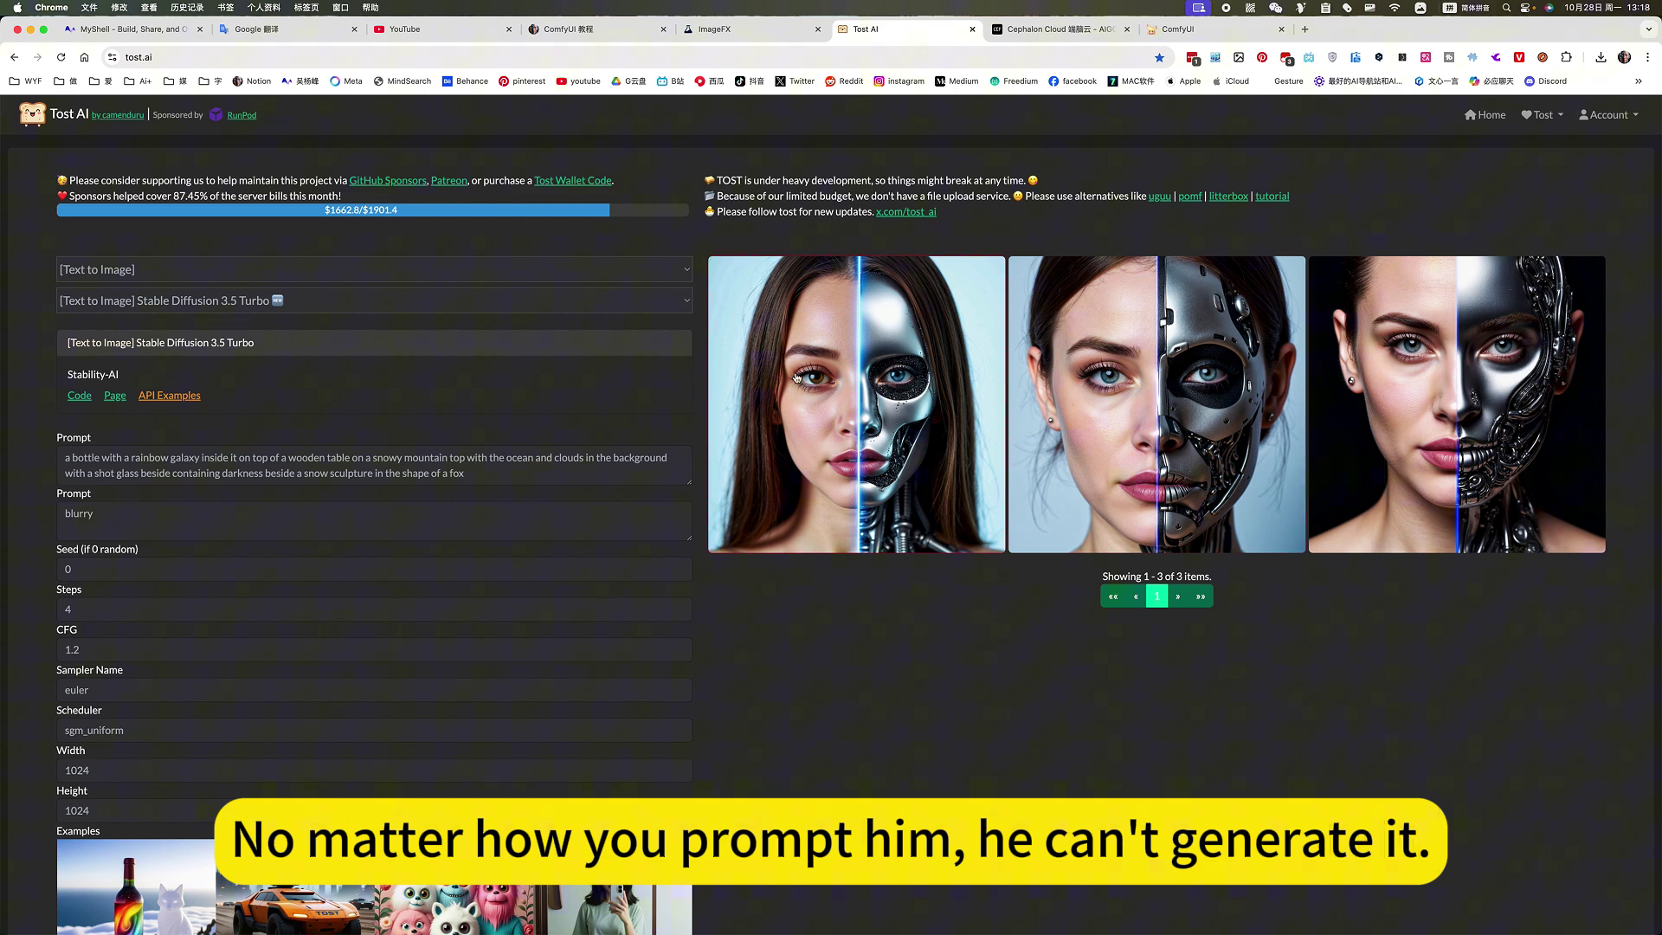
# - Switch to ImageFX and examine the particle effect on the first half-robot portrait up close
pyautogui.click(736, 29)
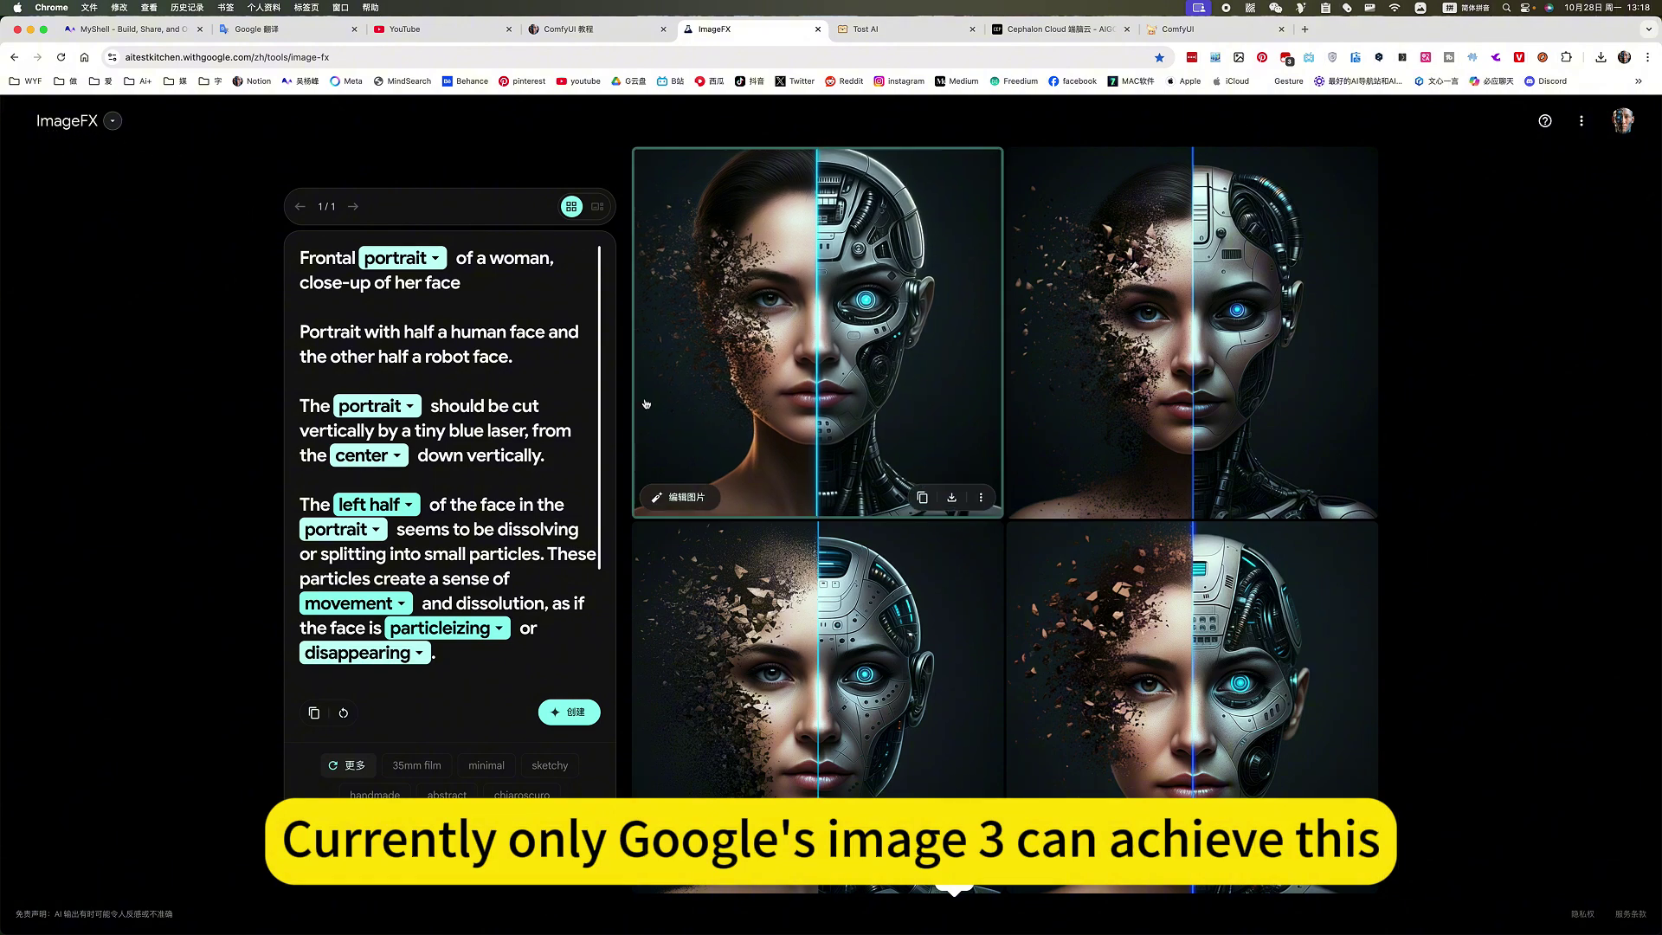
pyautogui.scroll(3, 730, 311)
pyautogui.scroll(5, 730, 311)
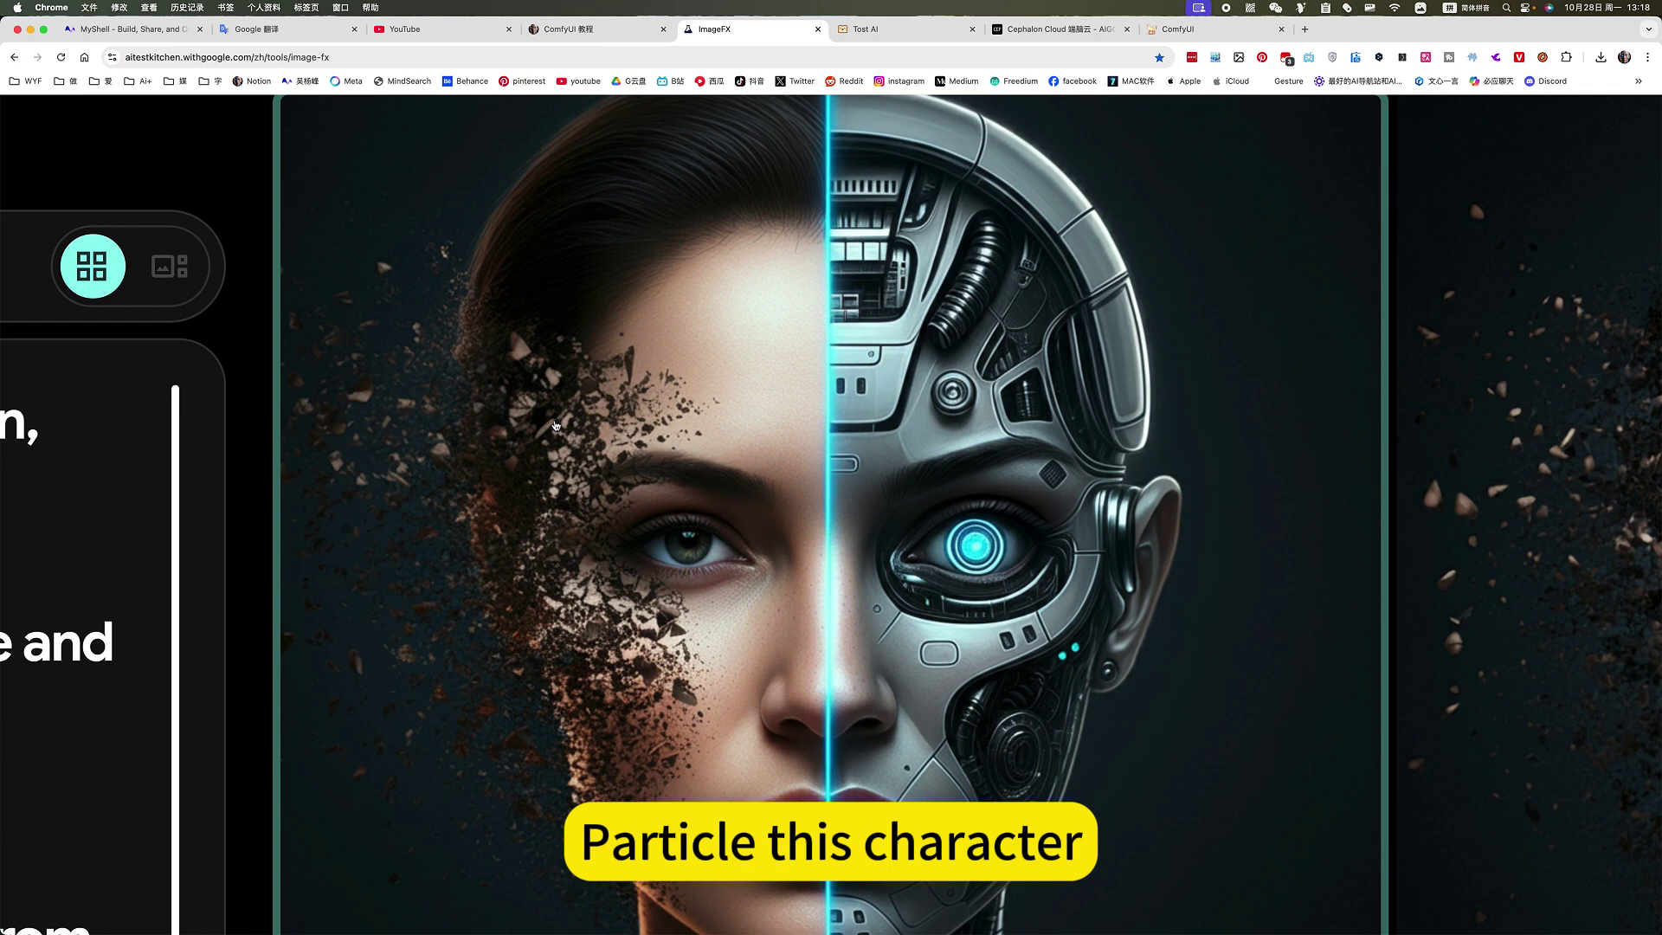
pyautogui.scroll(-2, 610, 491)
pyautogui.scroll(-1, 610, 491)
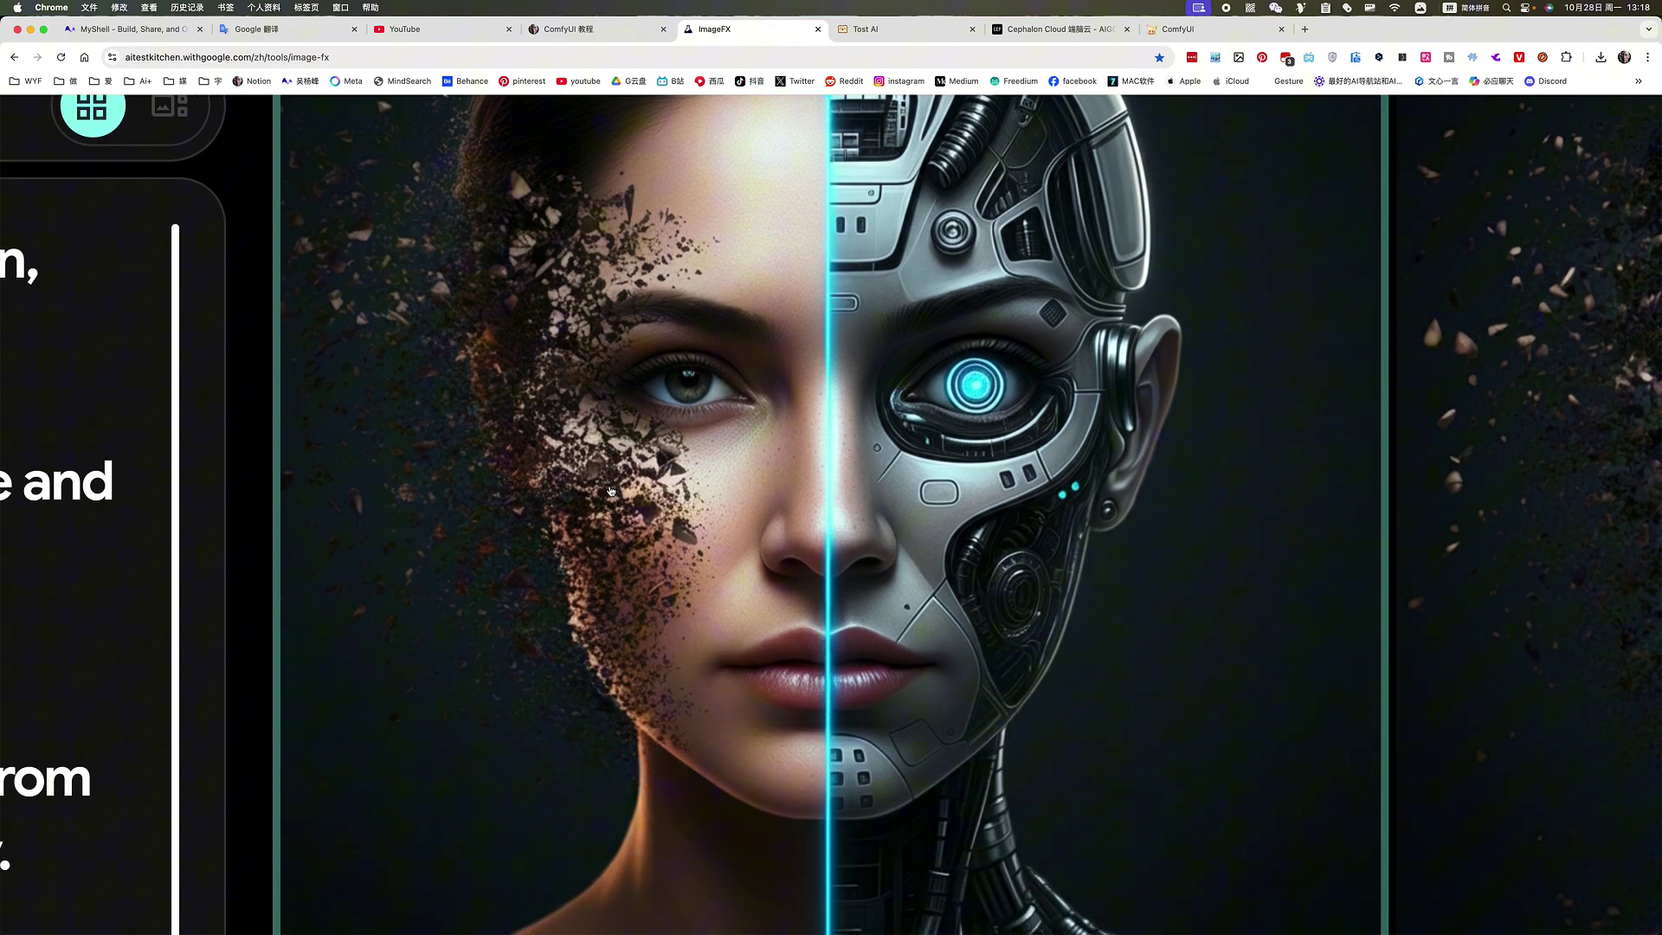
pyautogui.scroll(-5, 610, 490)
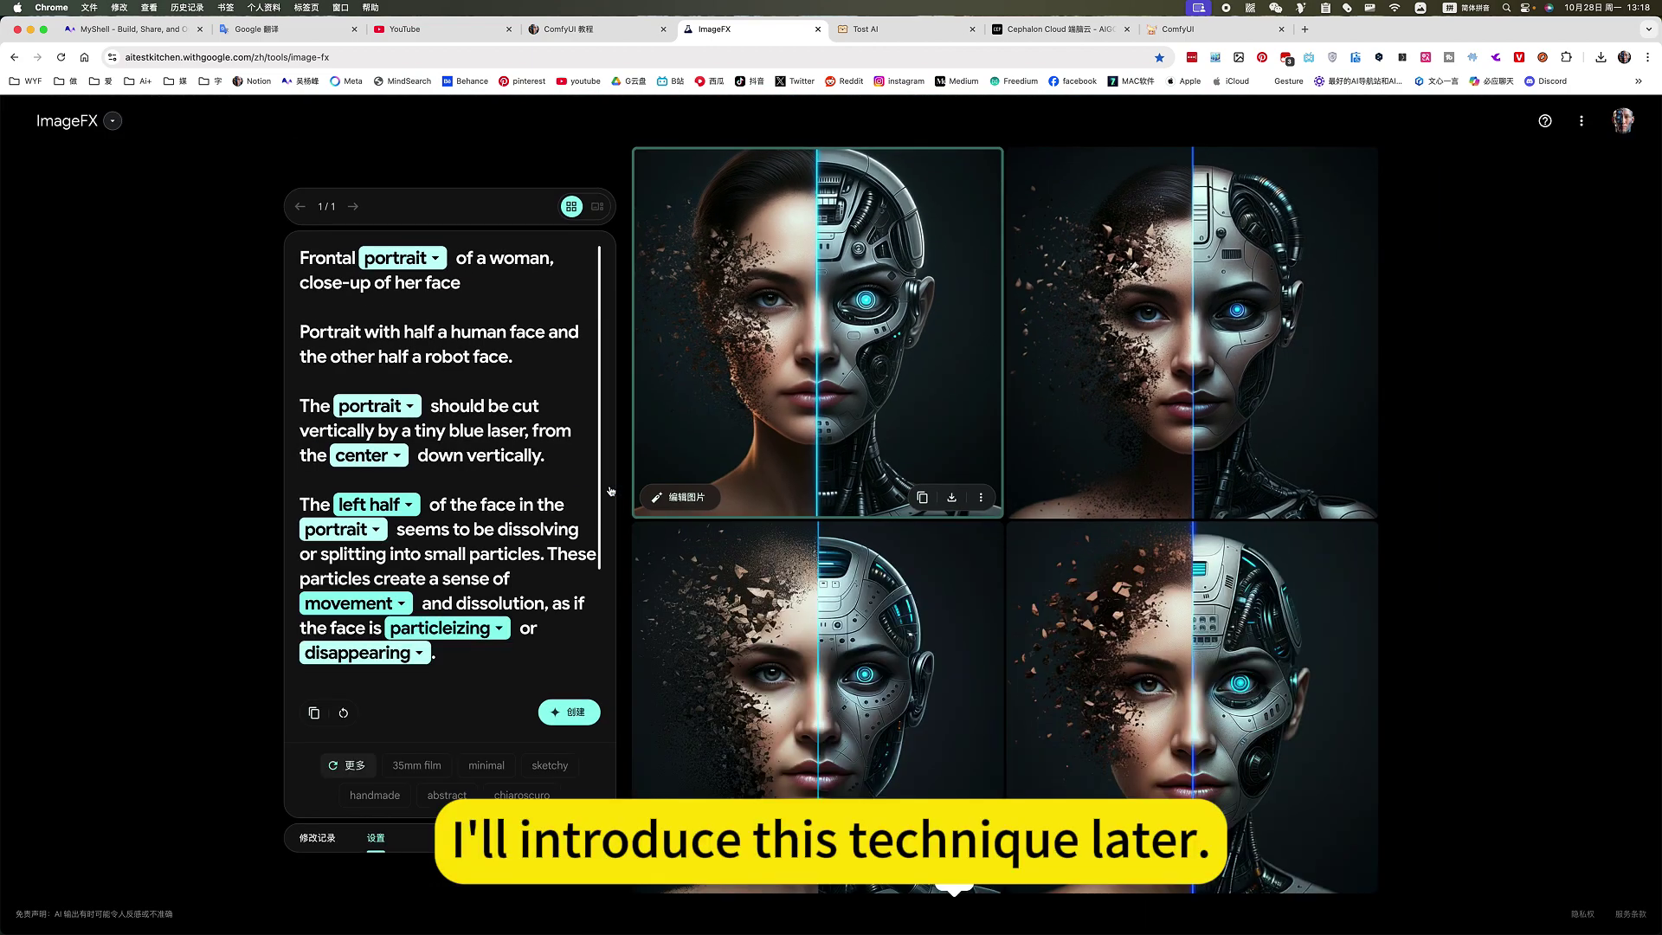
# - Check the Tost AI portraits for the face particle effect, and return to the ComfyUI workflow
pyautogui.click(899, 32)
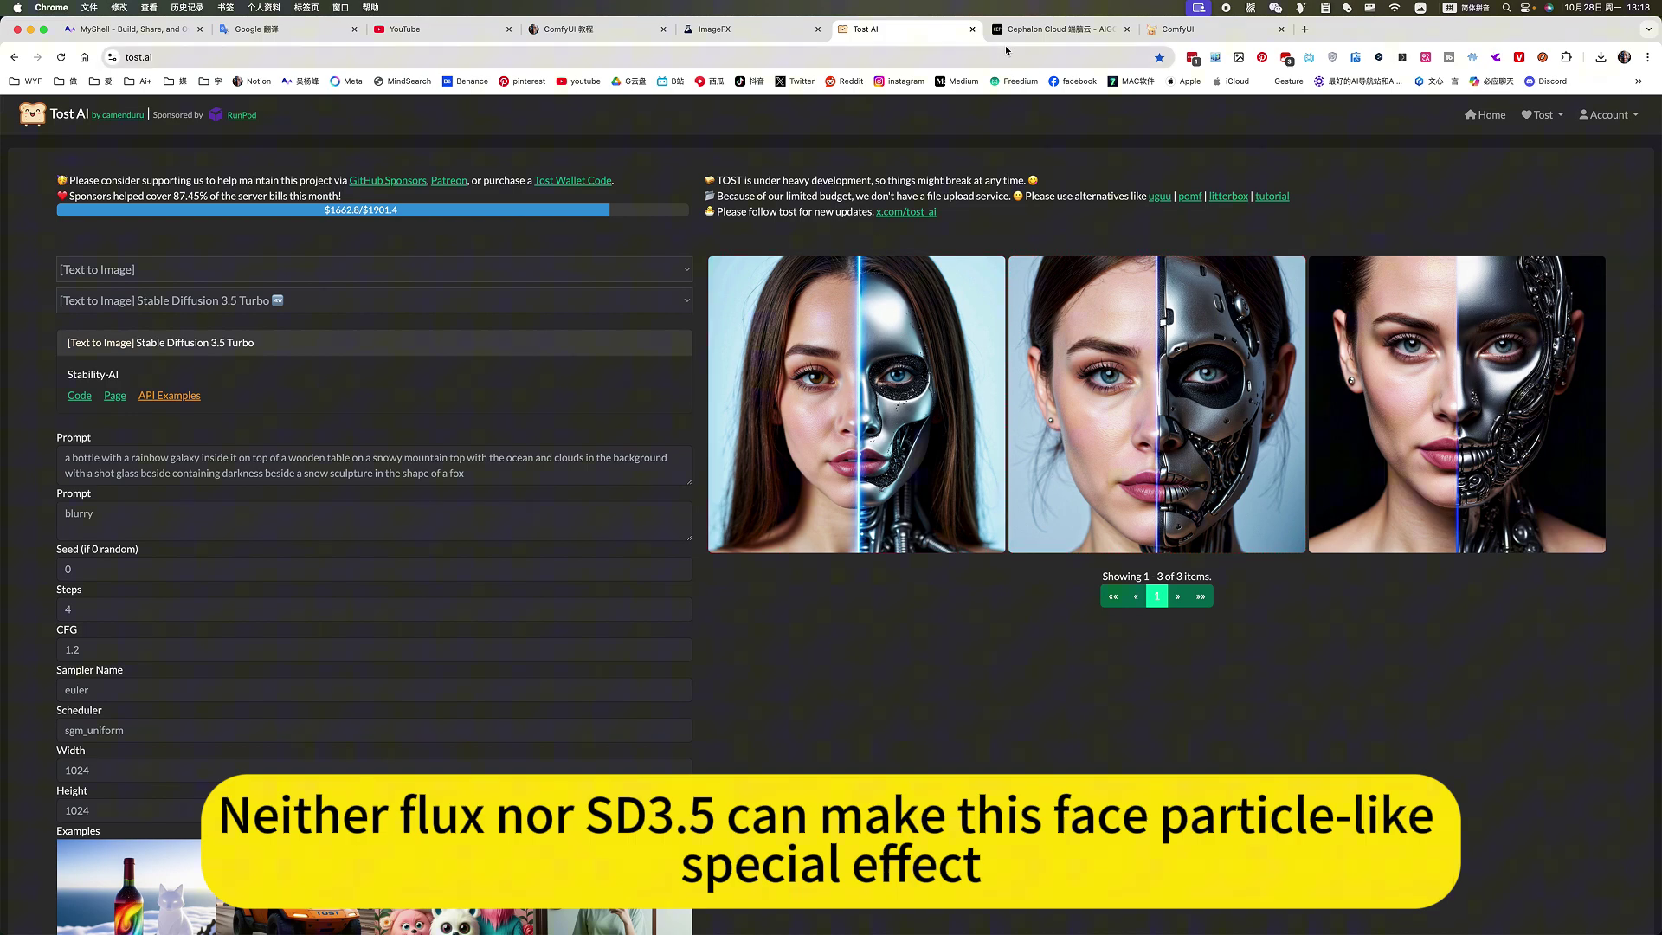
pyautogui.click(1189, 33)
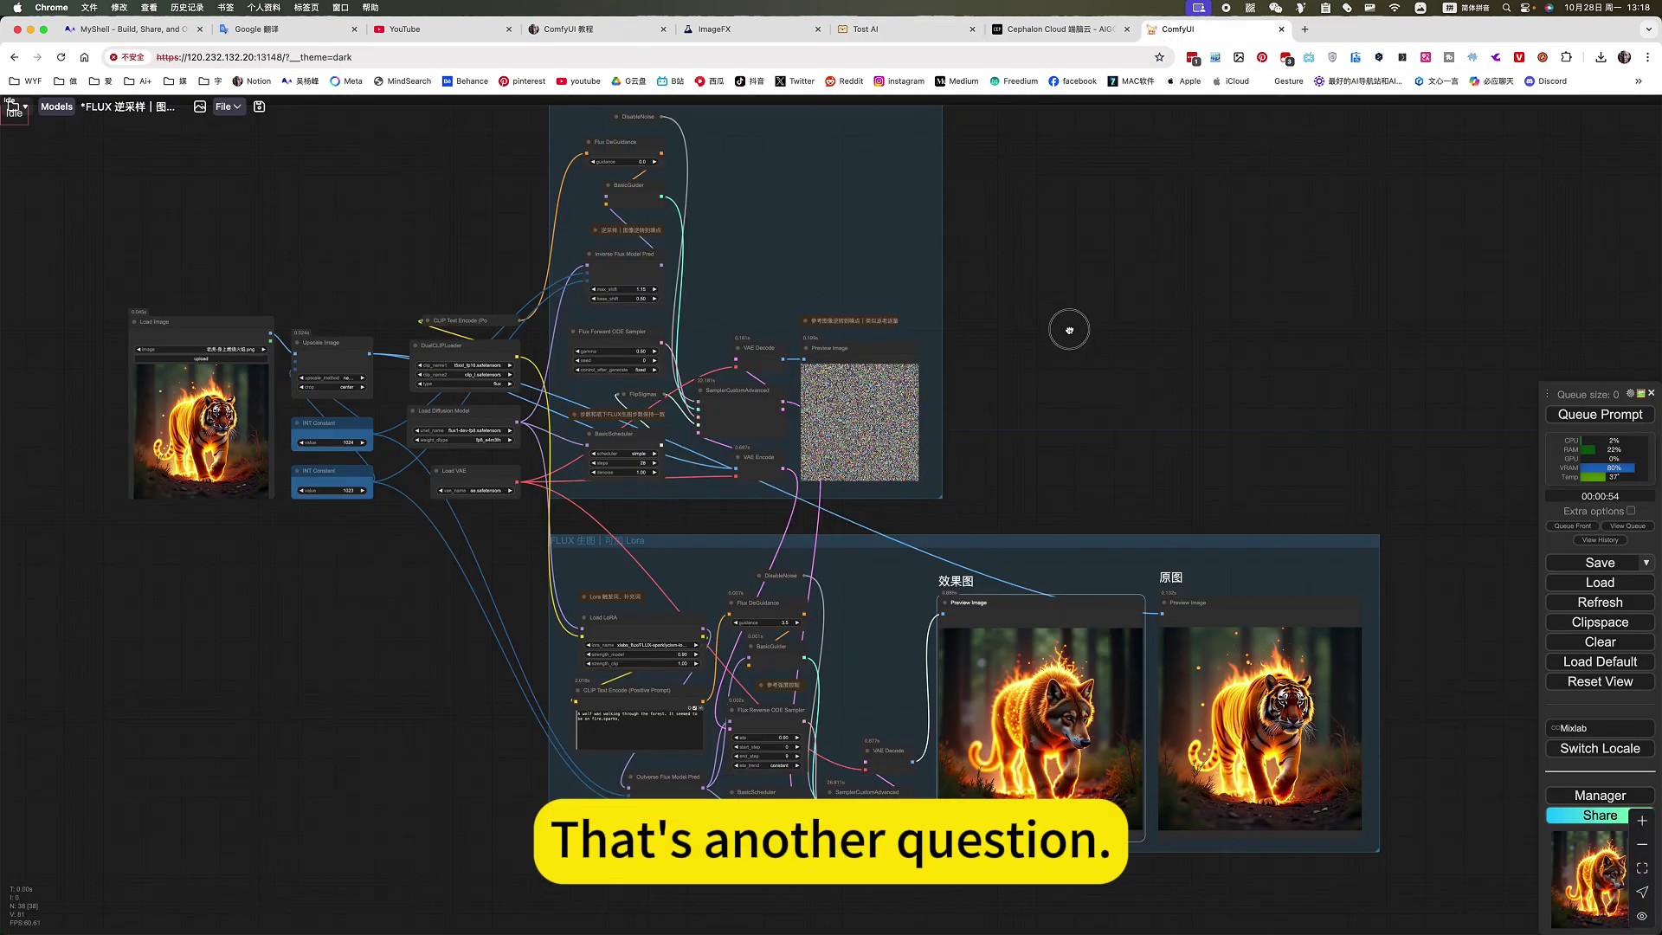
pyautogui.moveTo(1068, 328); pyautogui.dragTo(1026, 275)
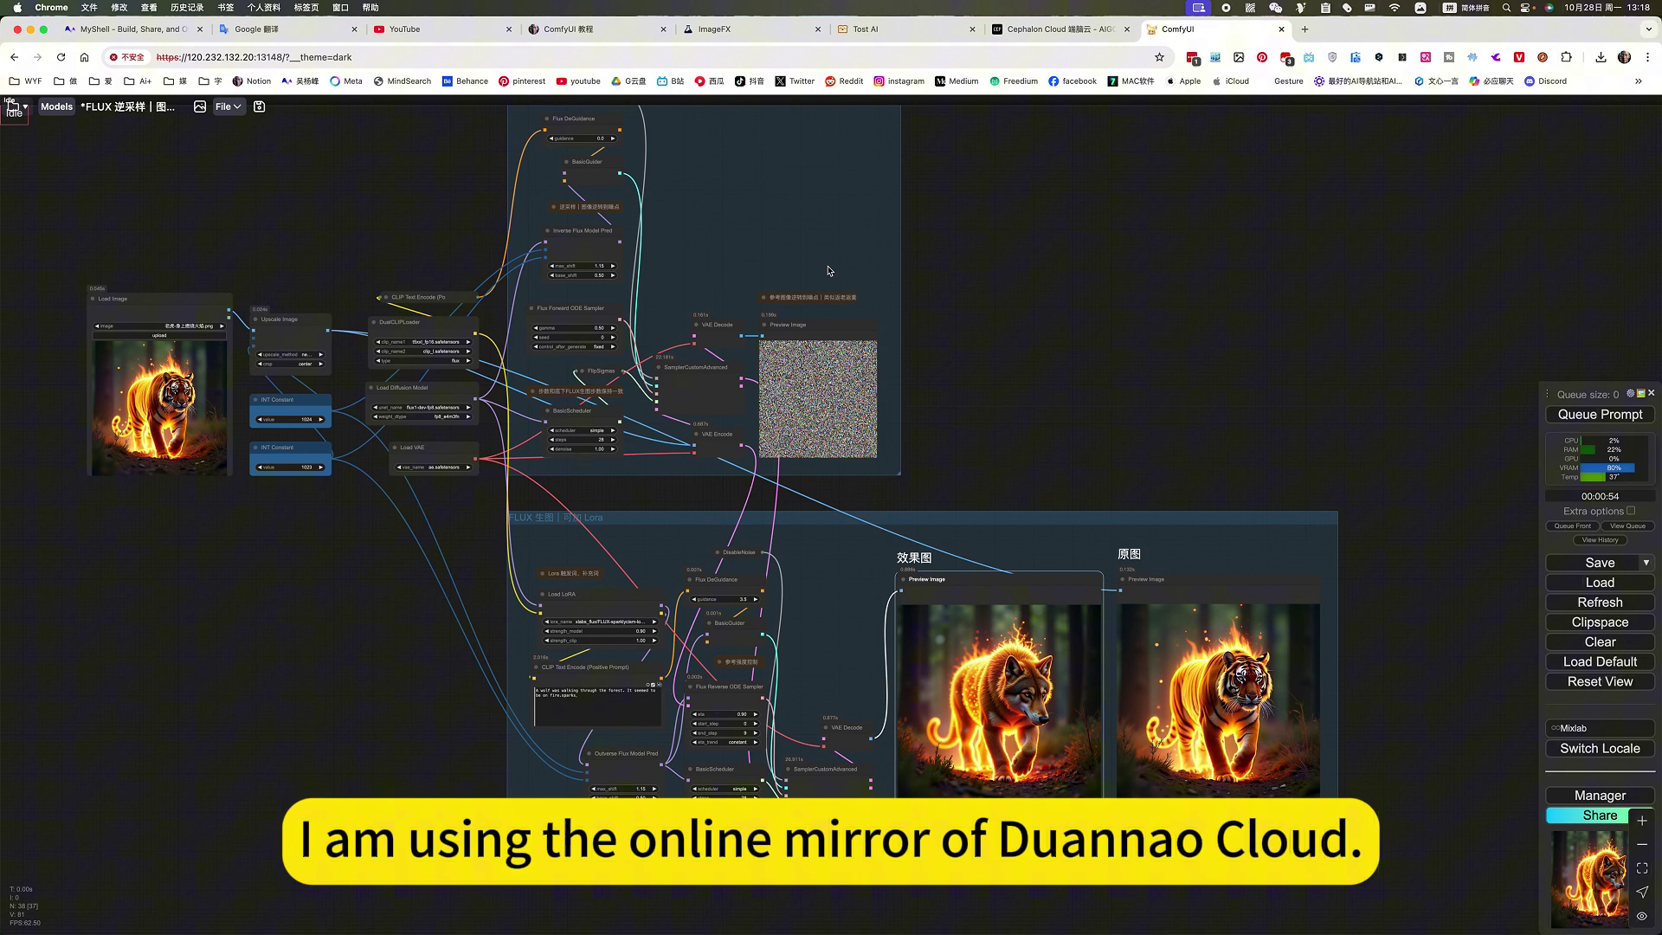
# - Reload the blank Cephalon Cloud applications page, and return to ComfyUI to look over the workflow's nodes
pyautogui.click(1018, 35)
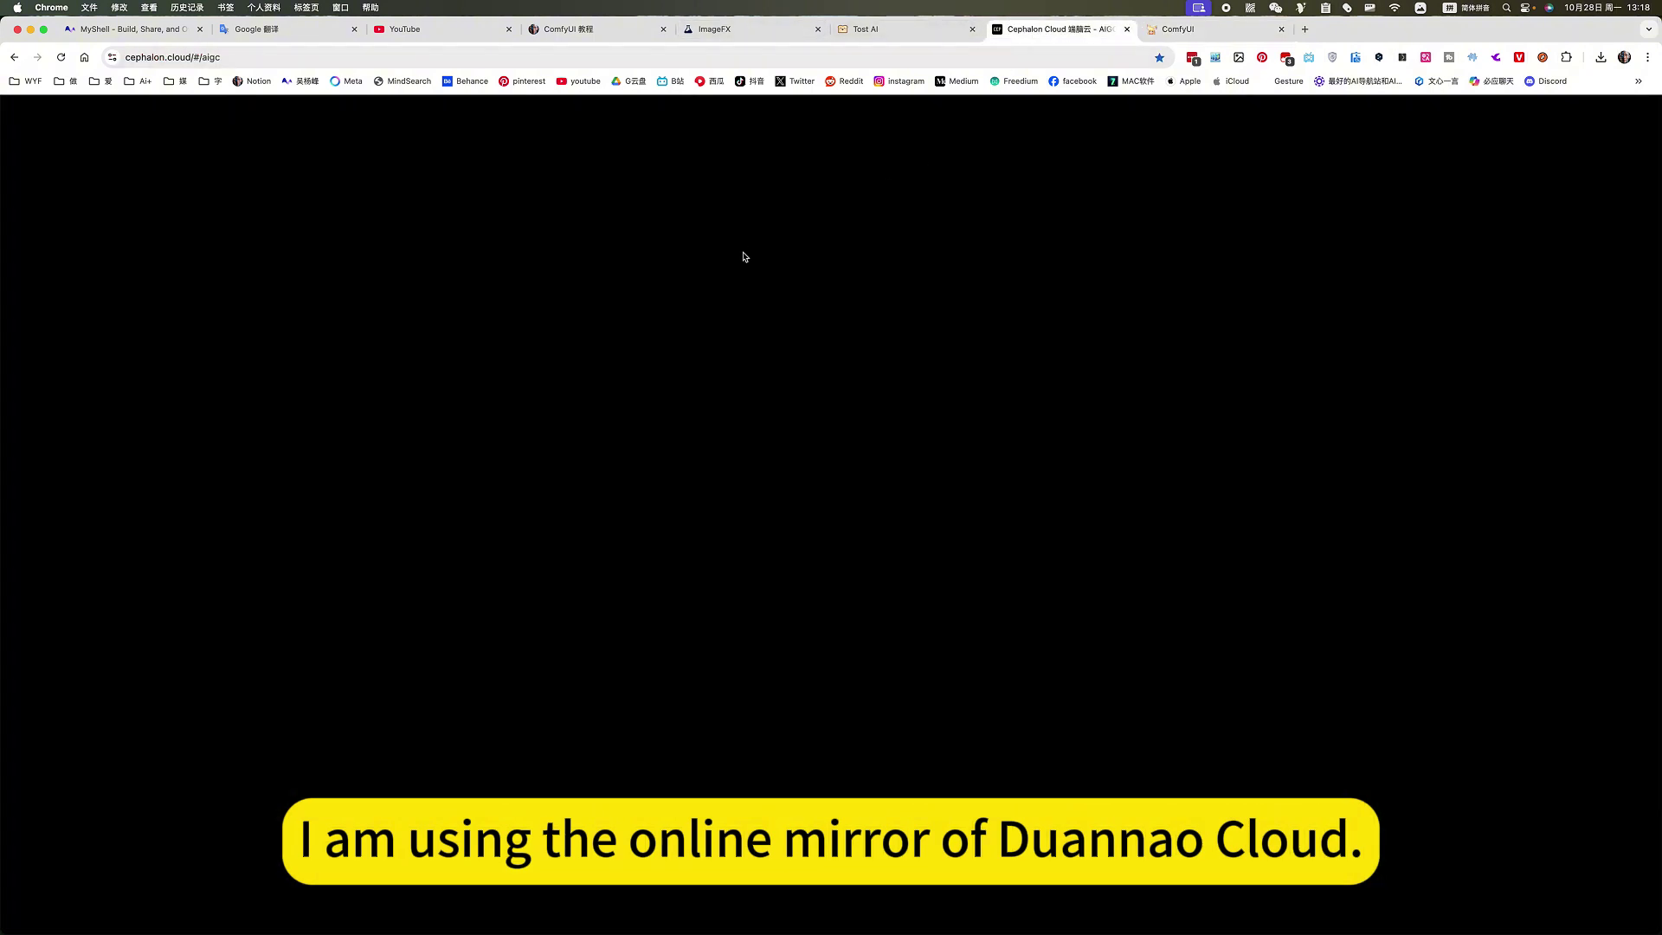
pyautogui.click(61, 57)
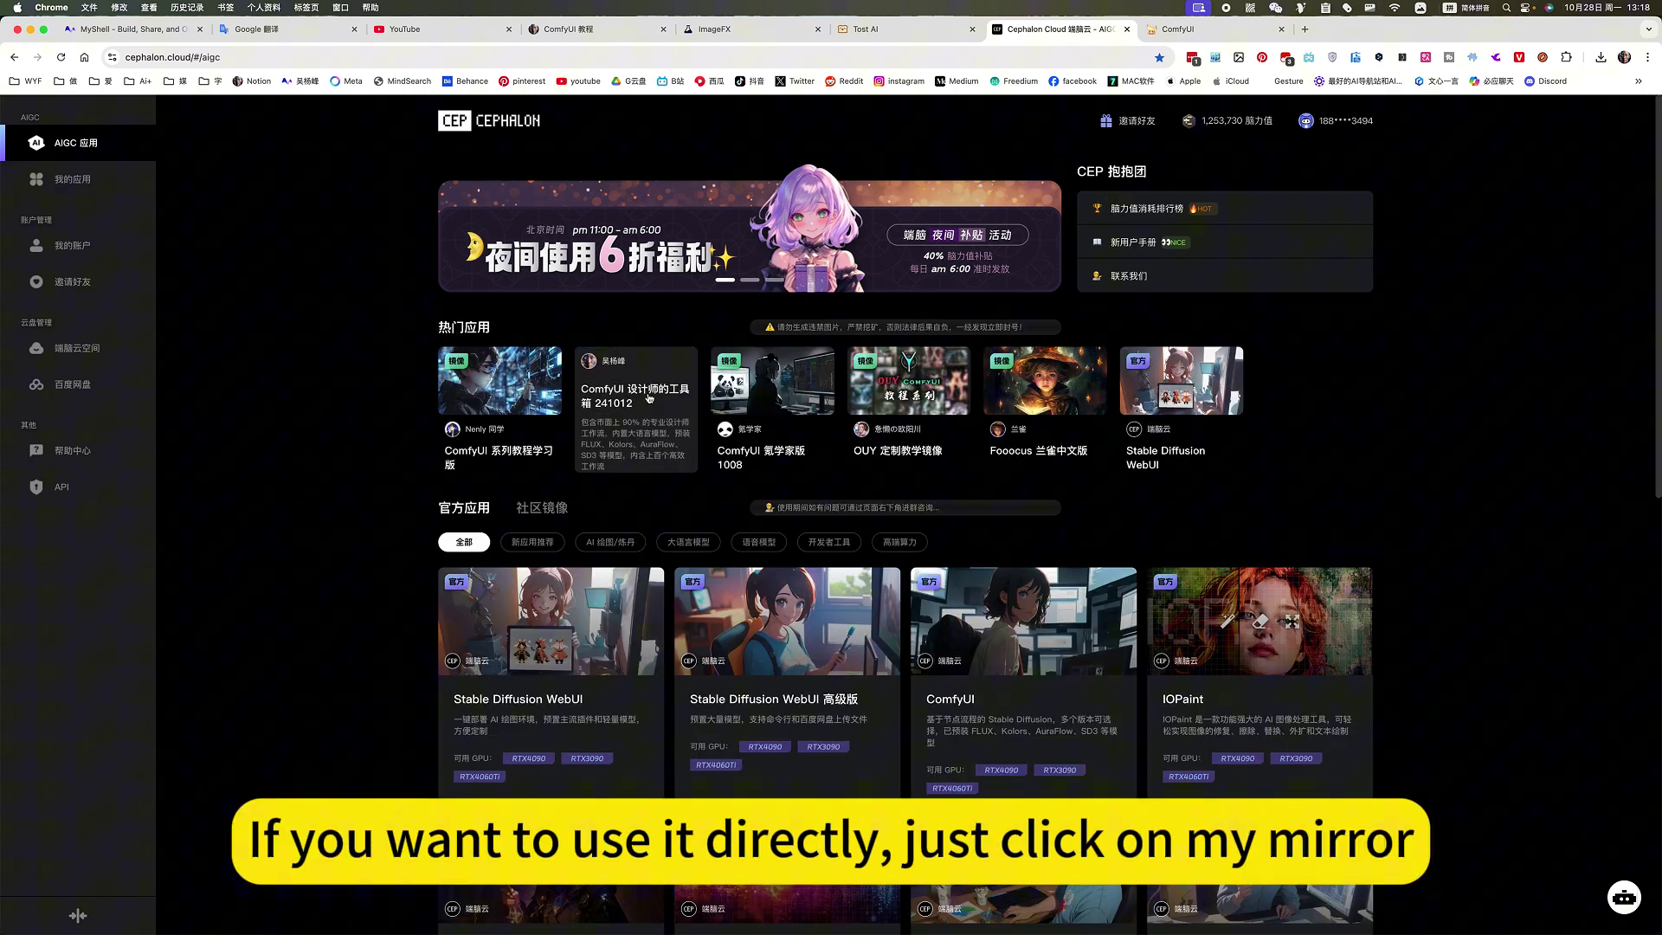
pyautogui.click(1171, 31)
pyautogui.moveTo(969, 302); pyautogui.dragTo(1025, 343)
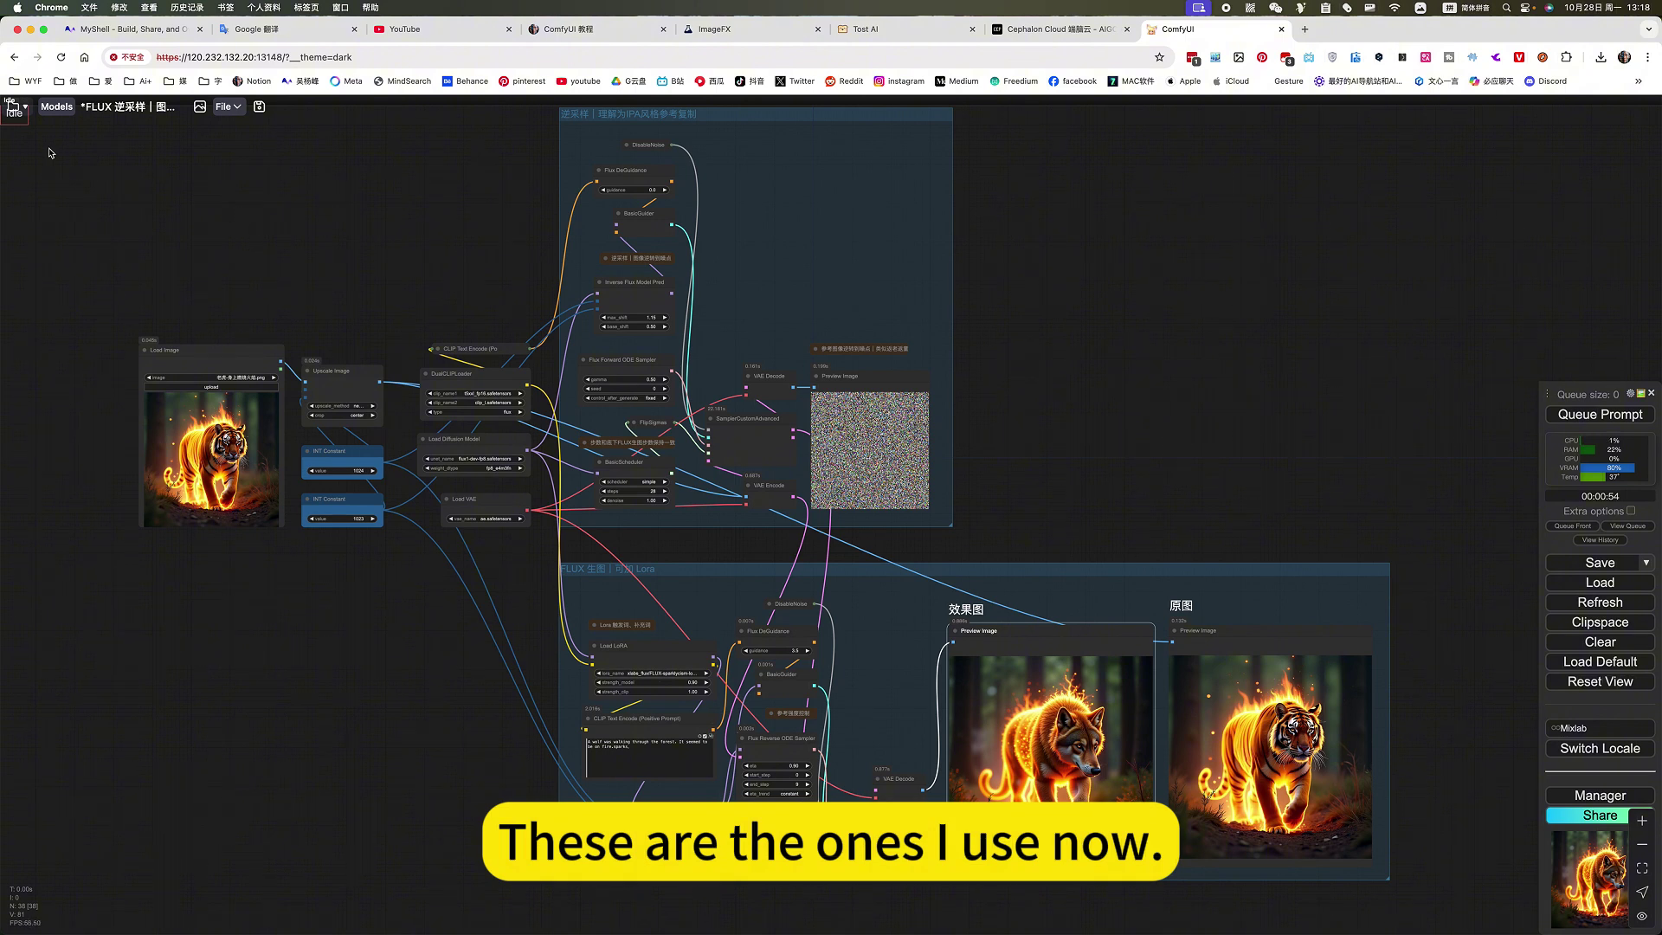
pyautogui.scroll(-2, 1123, 380)
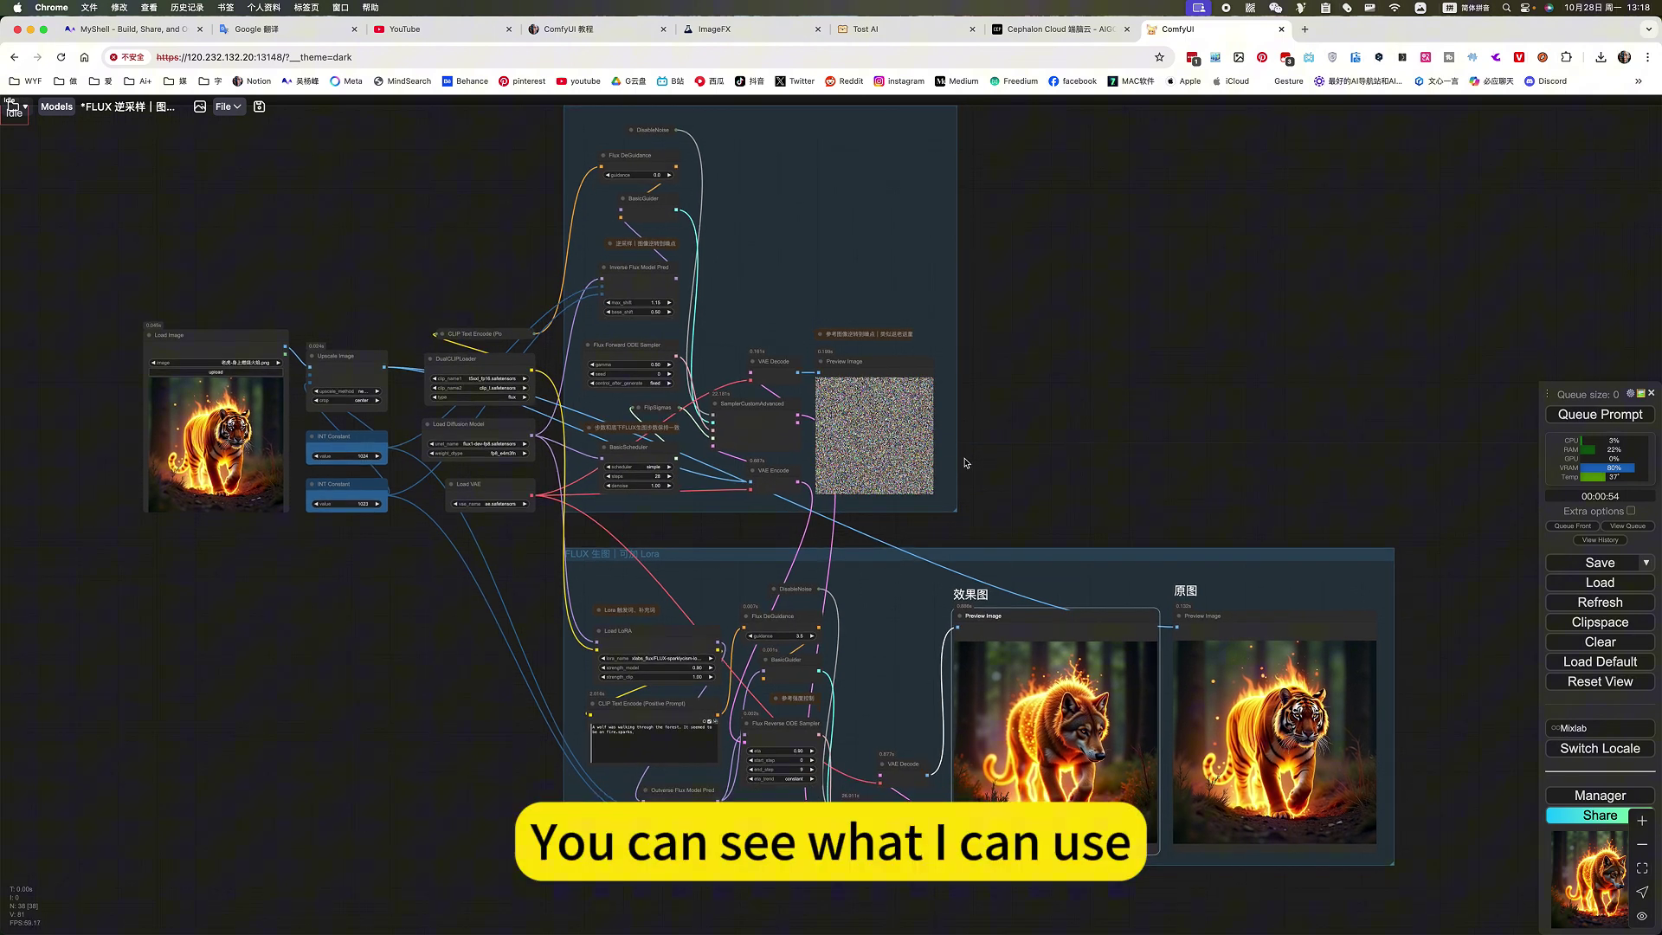
pyautogui.scroll(2, 1062, 424)
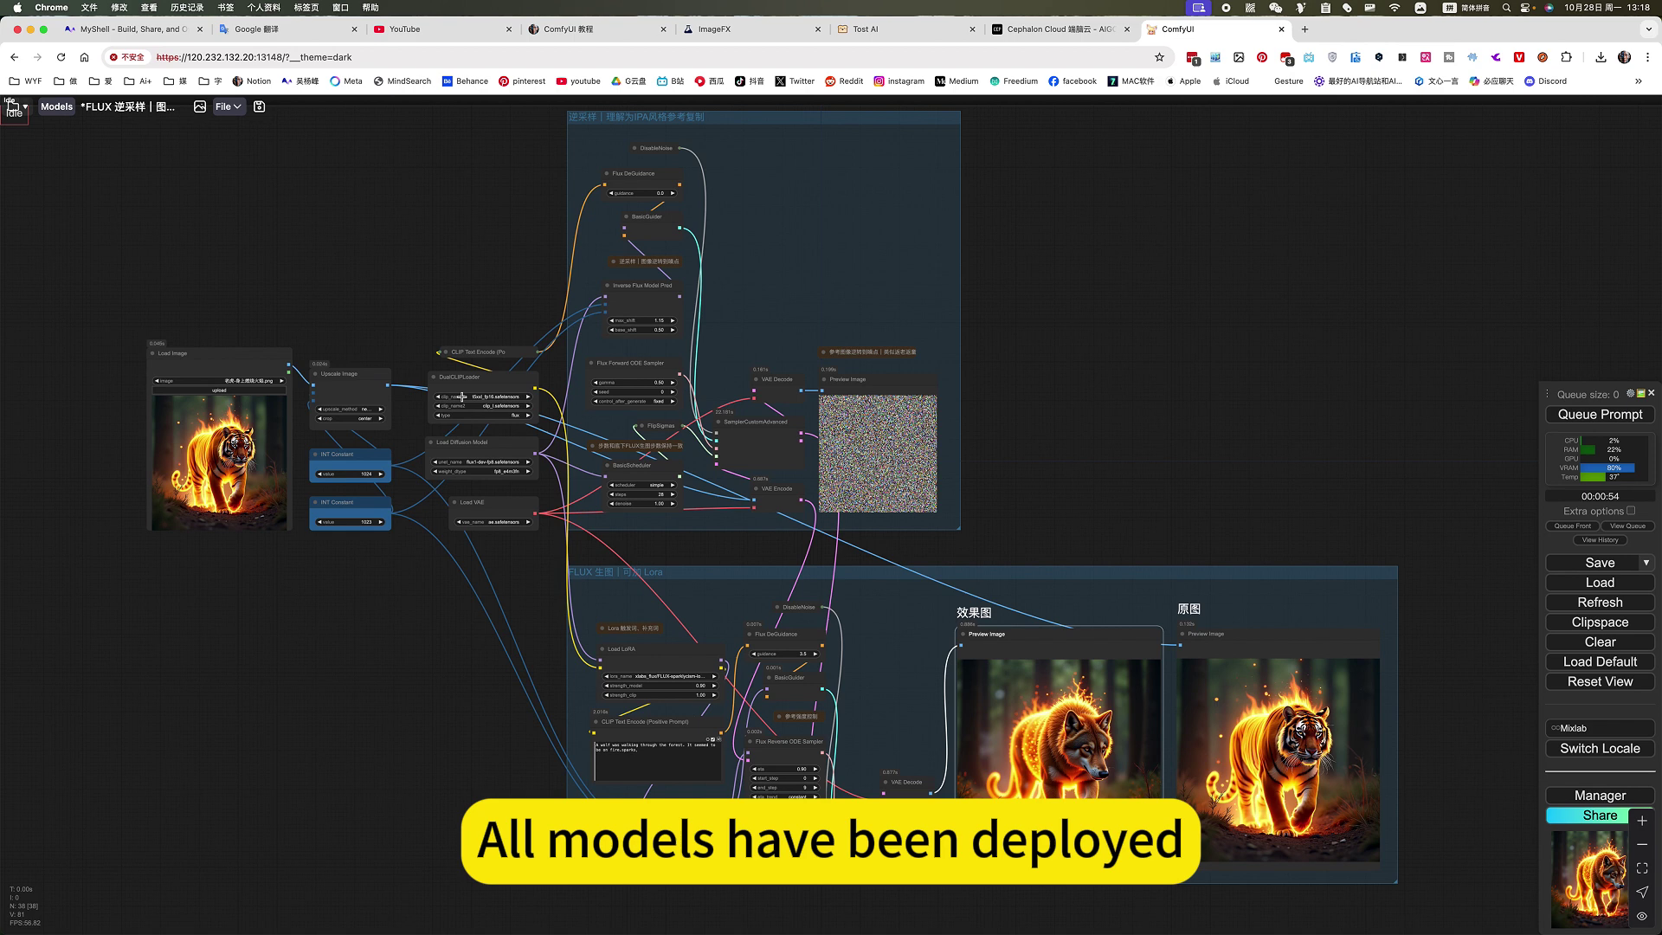
# - Open the saved workflows in the workspace and browse the author's folder, including its image (图像类) and audio (语音类) categories
pyautogui.click(14, 107)
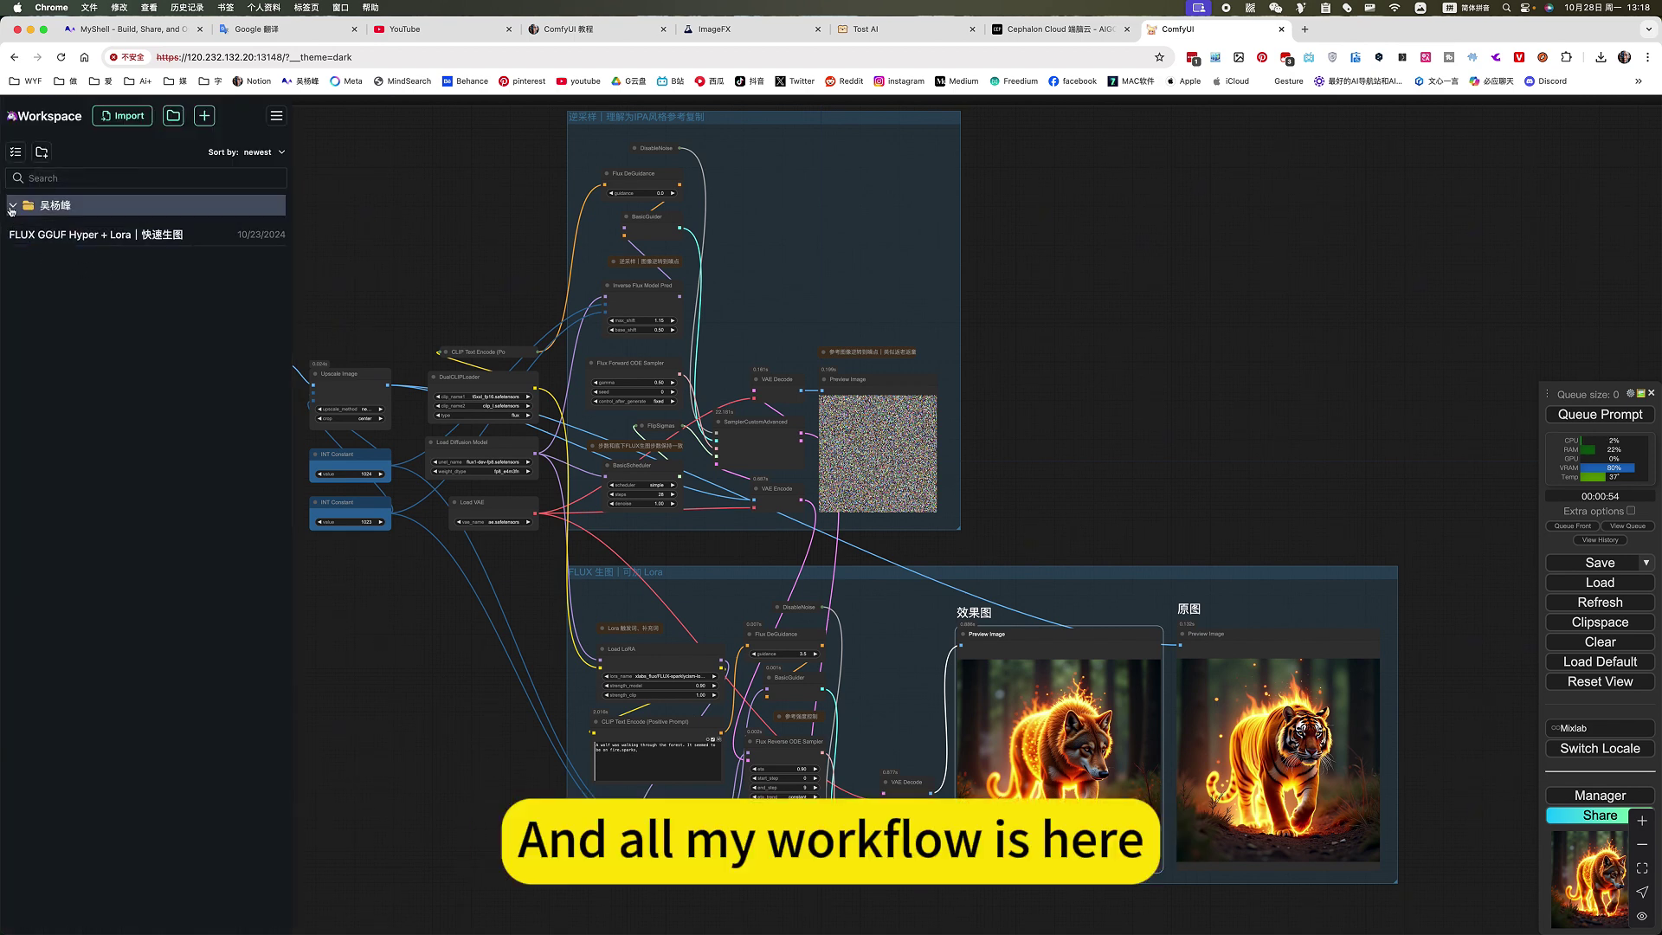
pyautogui.click(11, 206)
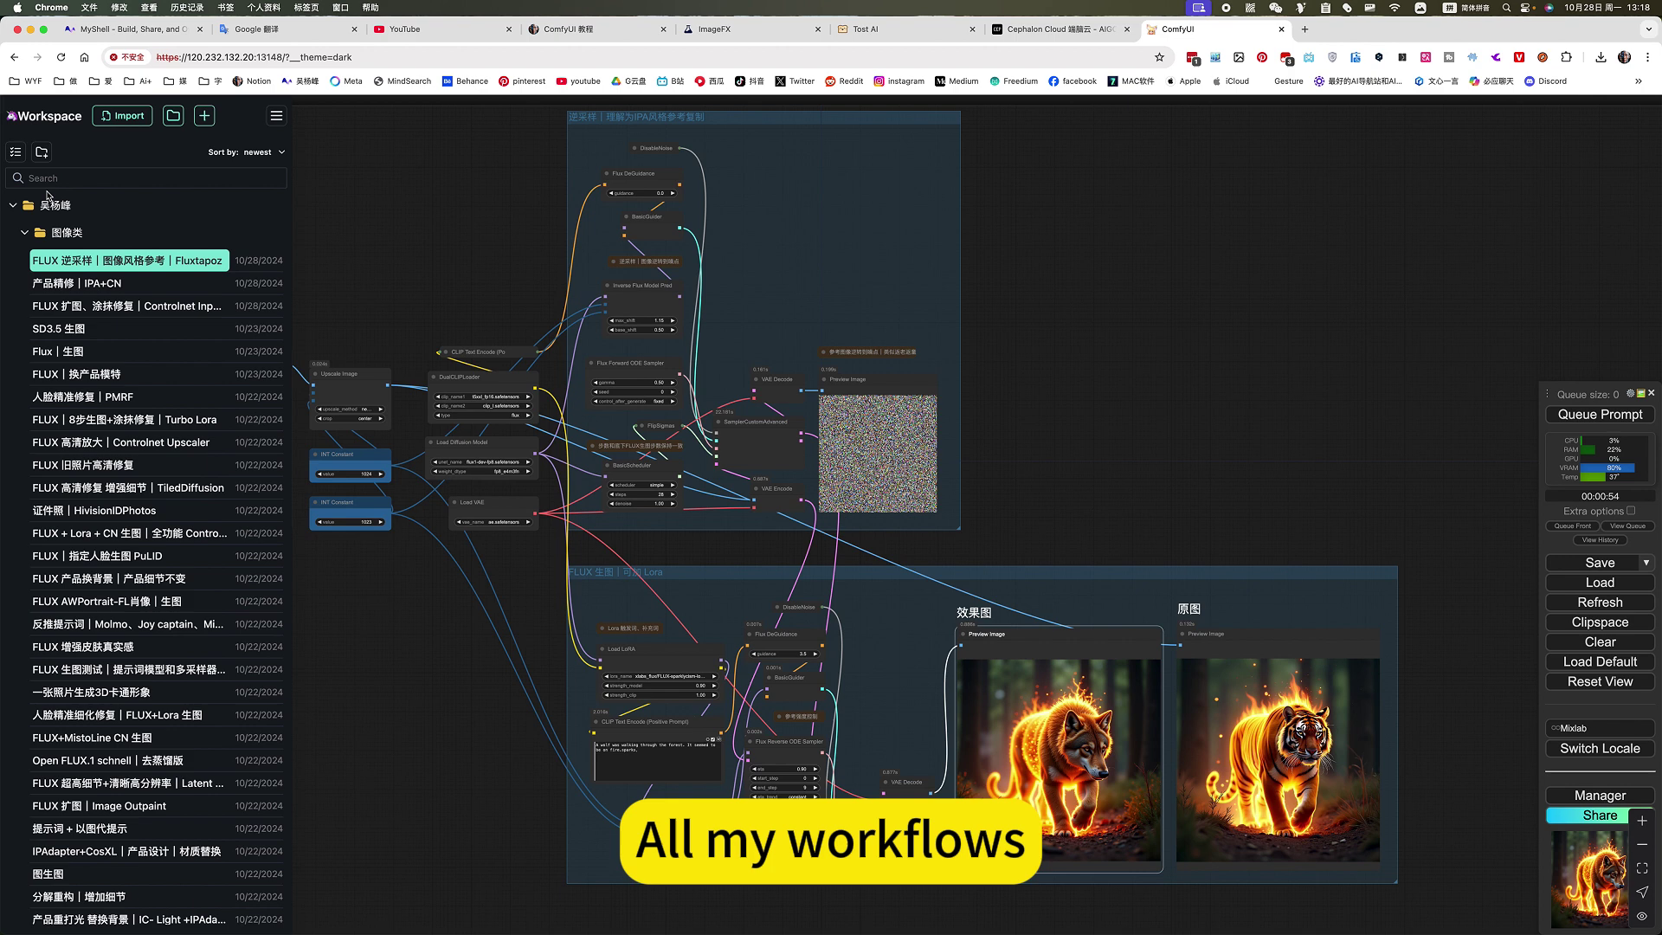
pyautogui.click(25, 232)
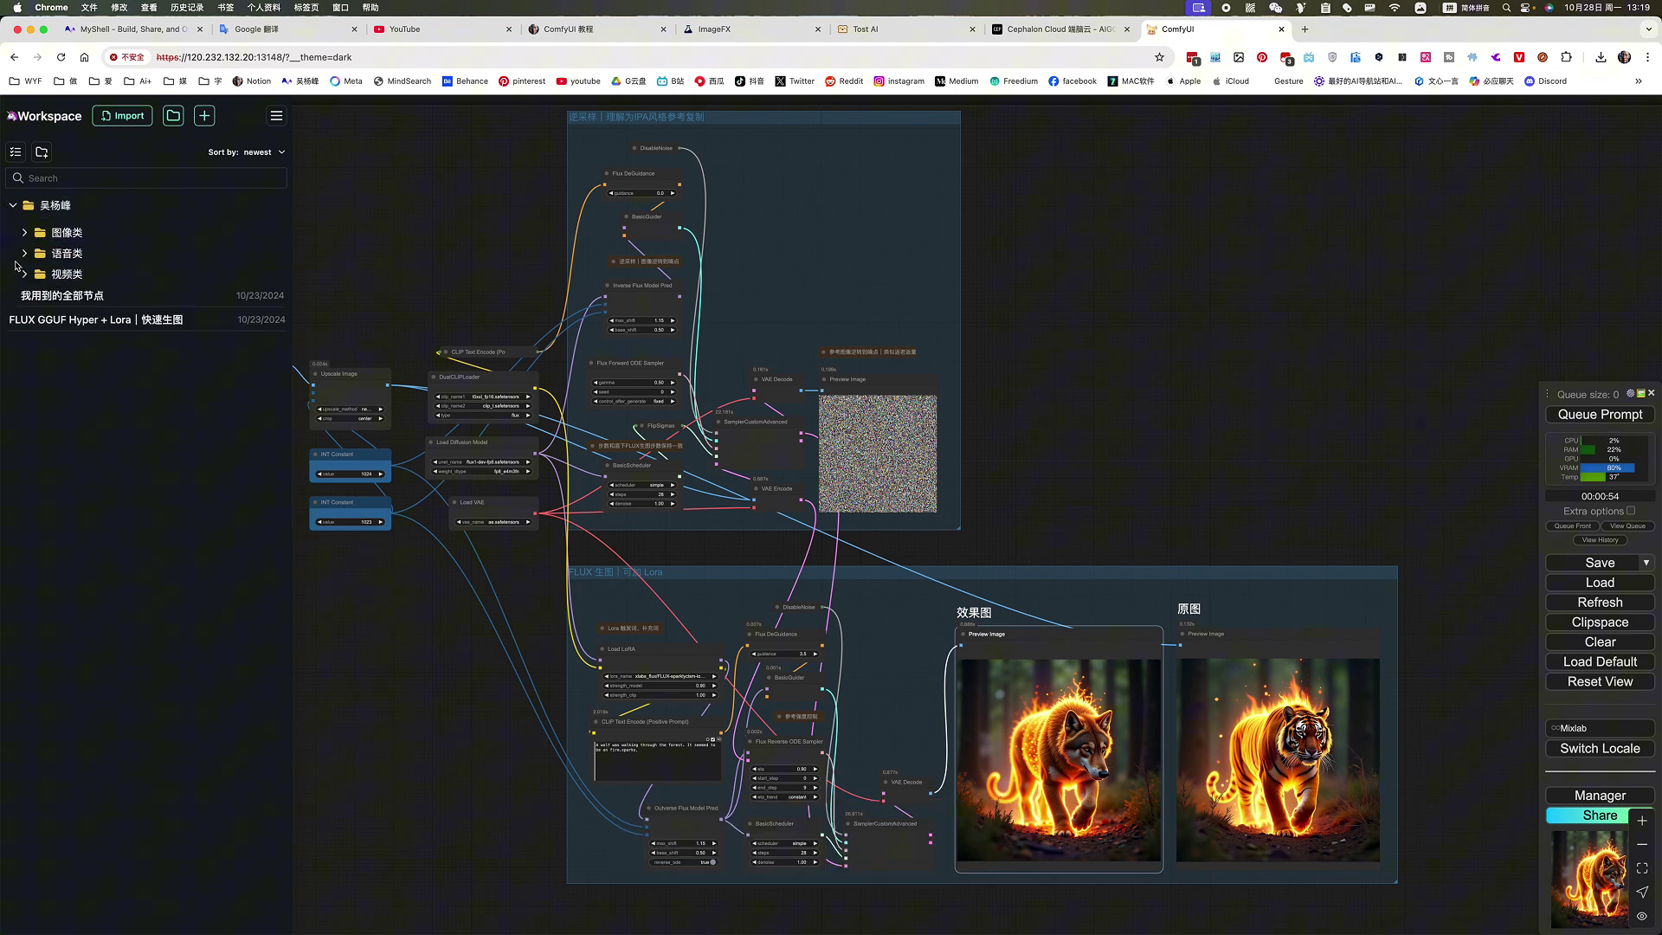
pyautogui.click(51, 253)
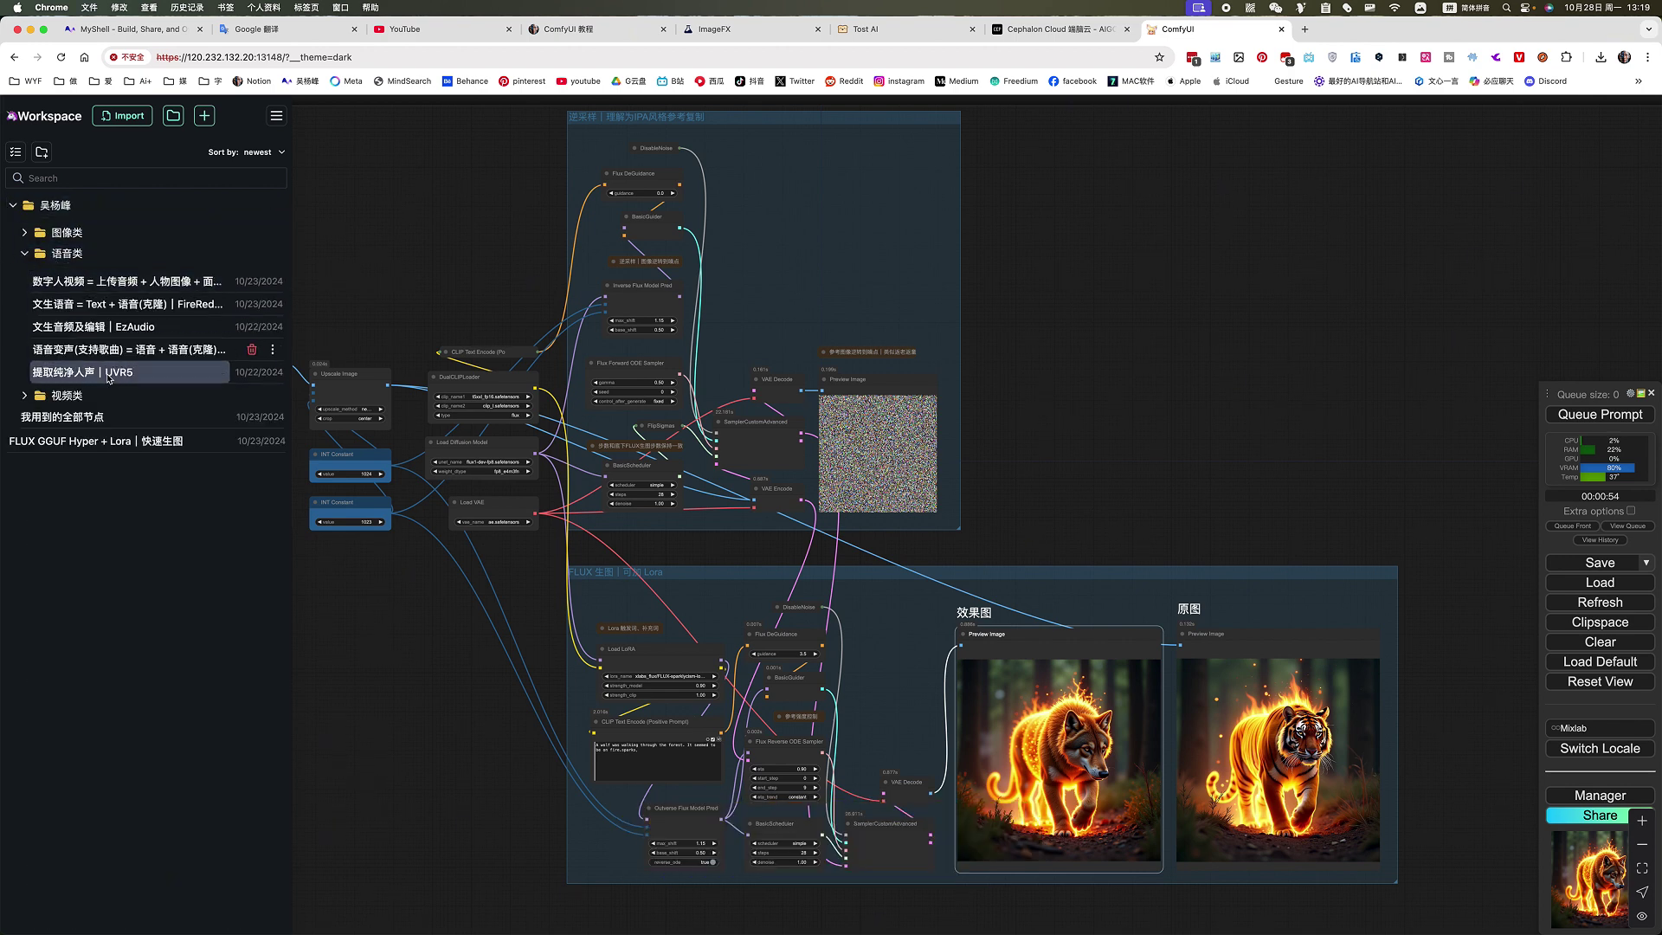
pyautogui.click(24, 253)
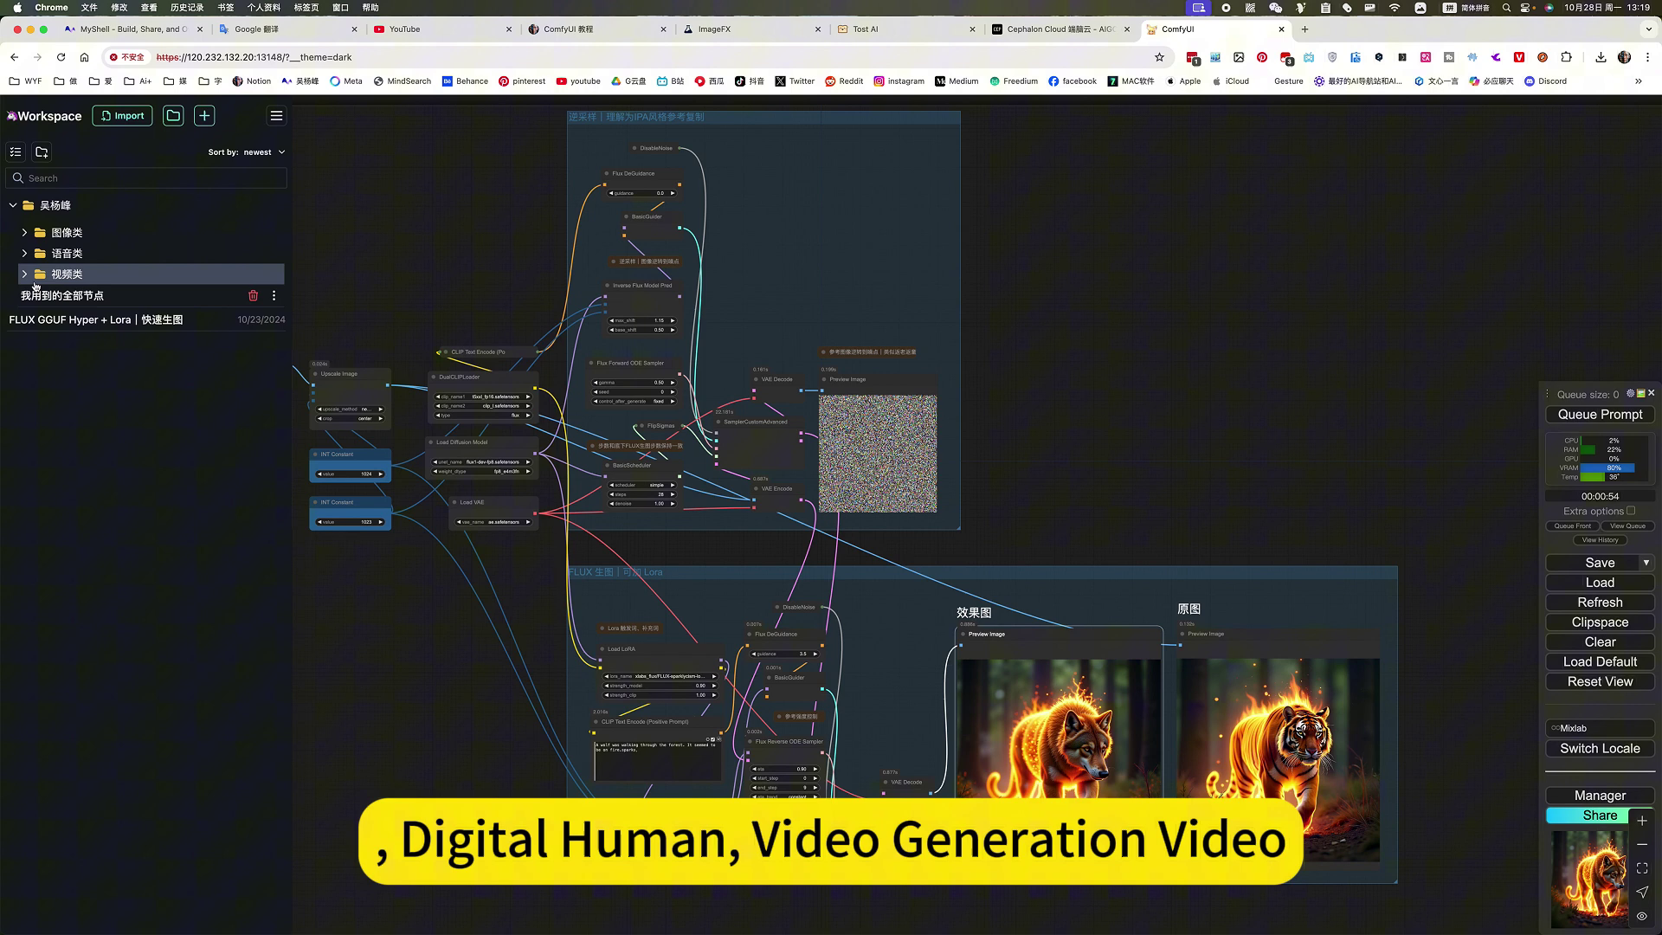
# - Check the video (视频类) category, and load the FLUX 逆采样｜图像风格参考｜Fluxtapoz workflow from the image (图像类) category
pyautogui.click(26, 273)
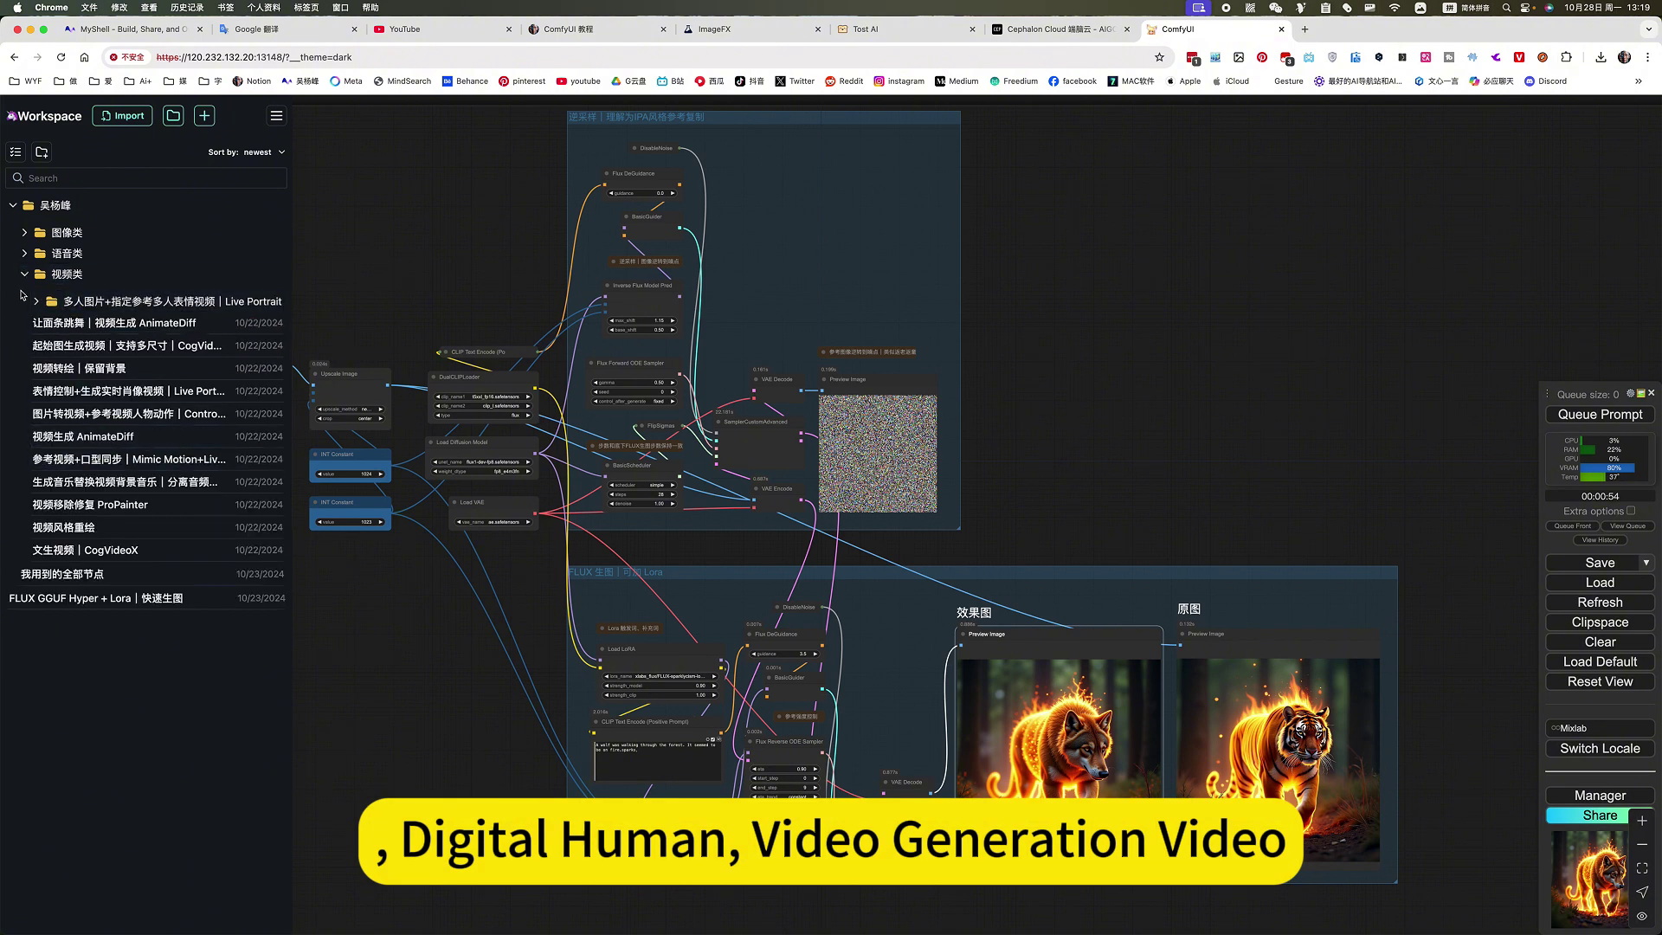
pyautogui.click(26, 274)
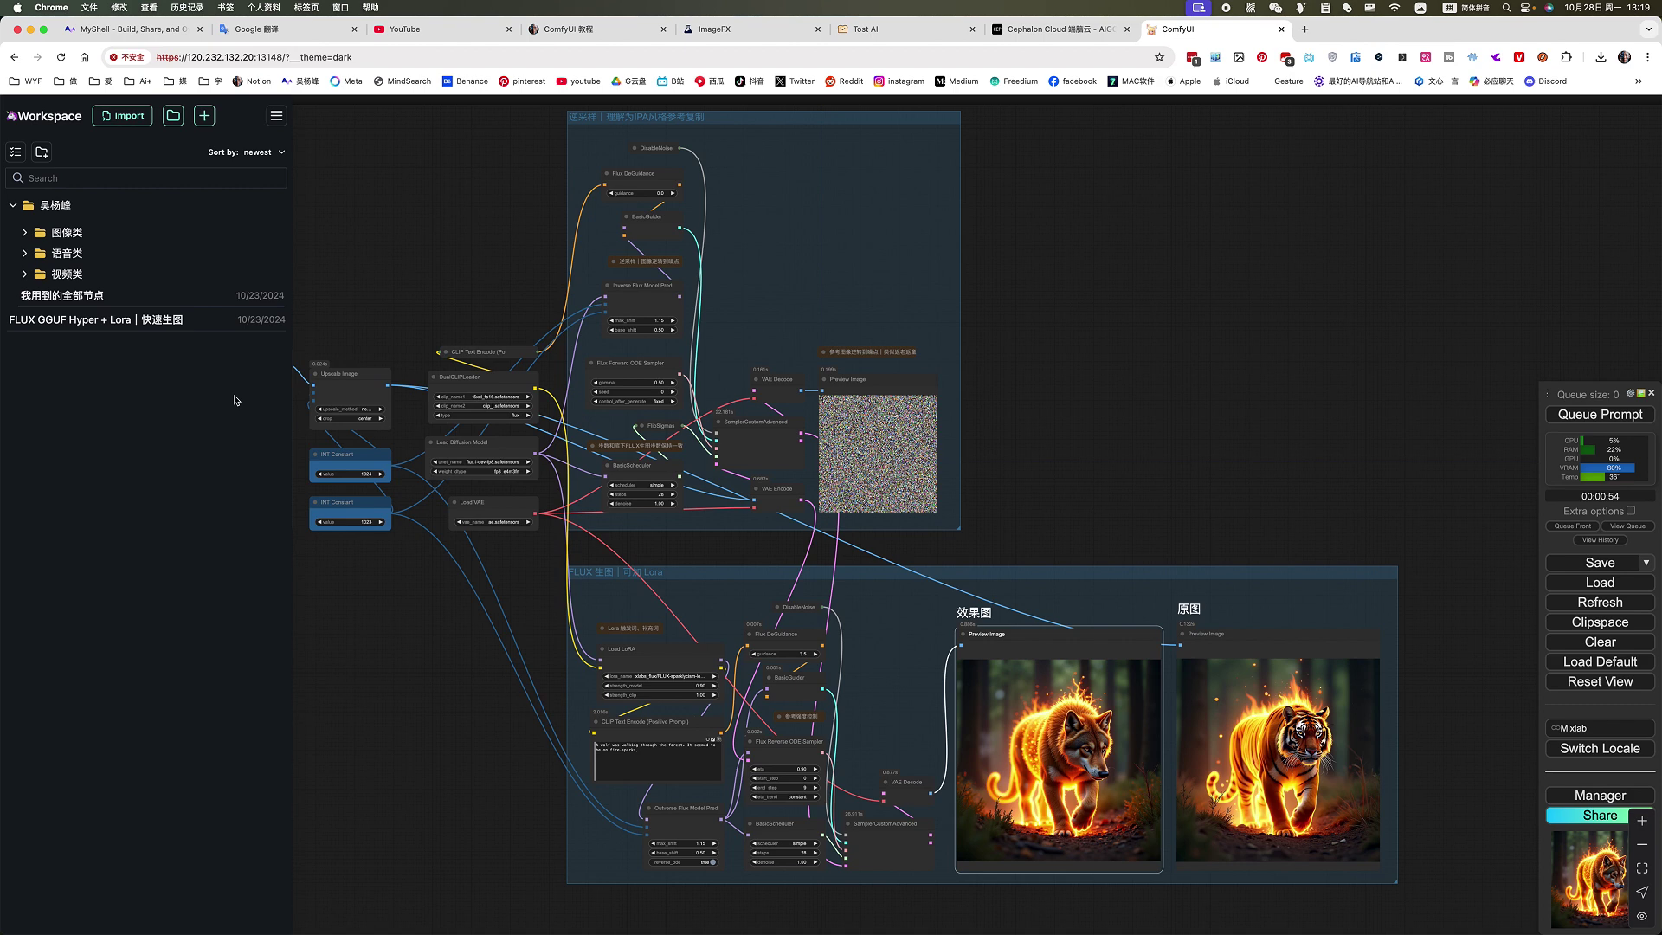
pyautogui.click(22, 233)
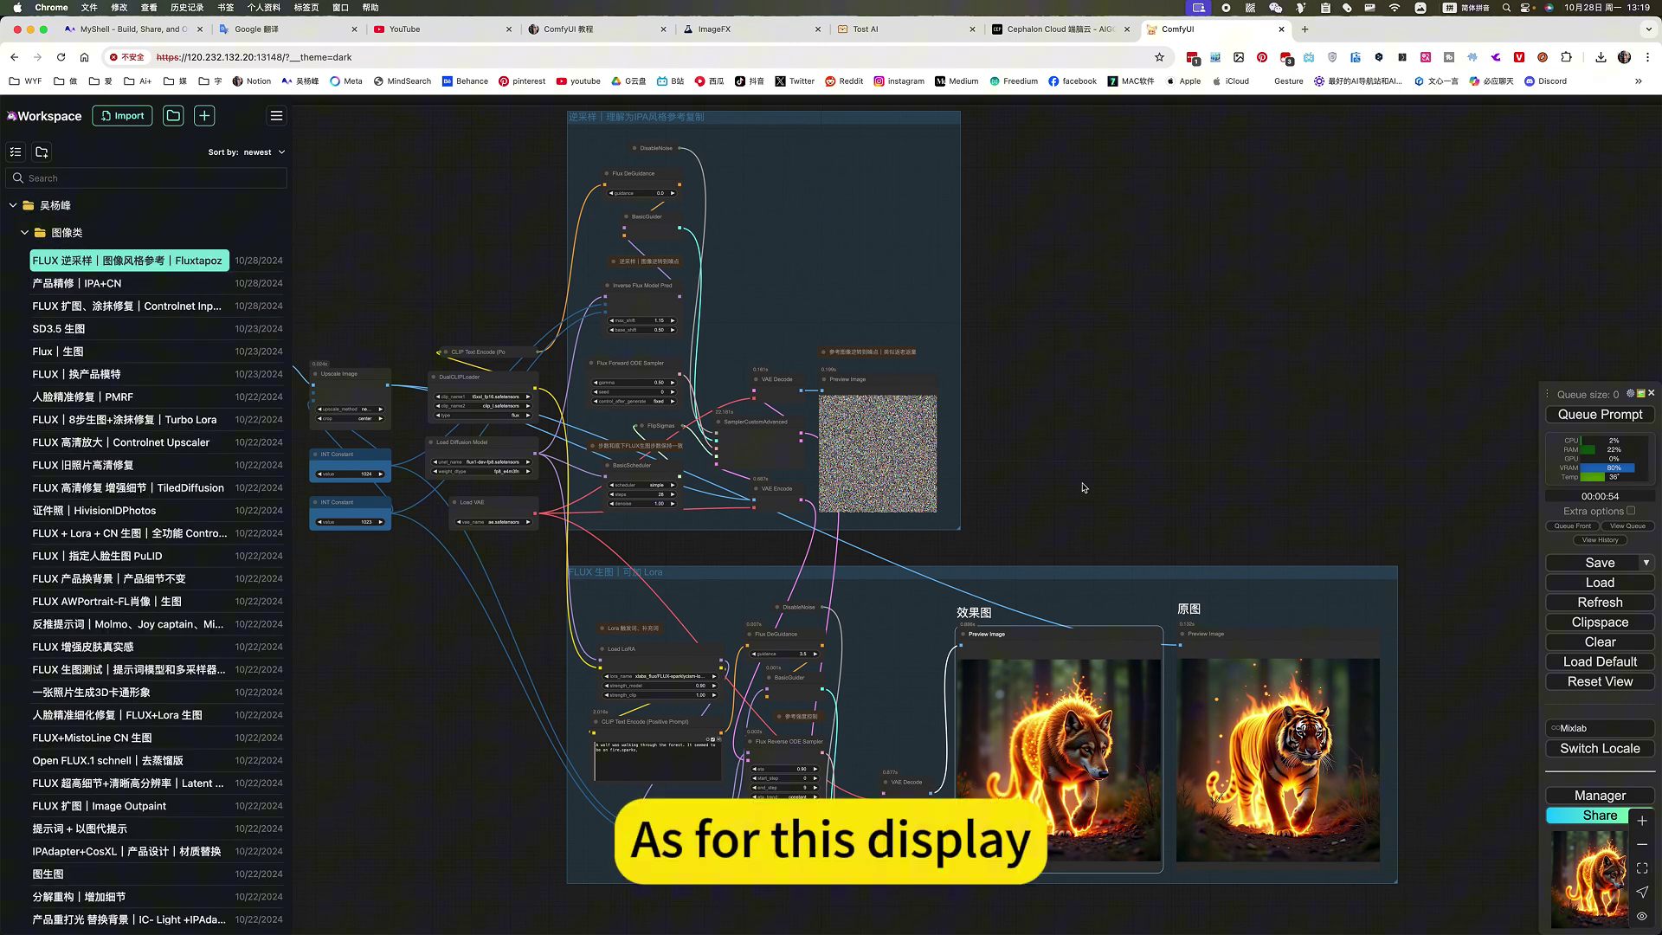
pyautogui.click(110, 265)
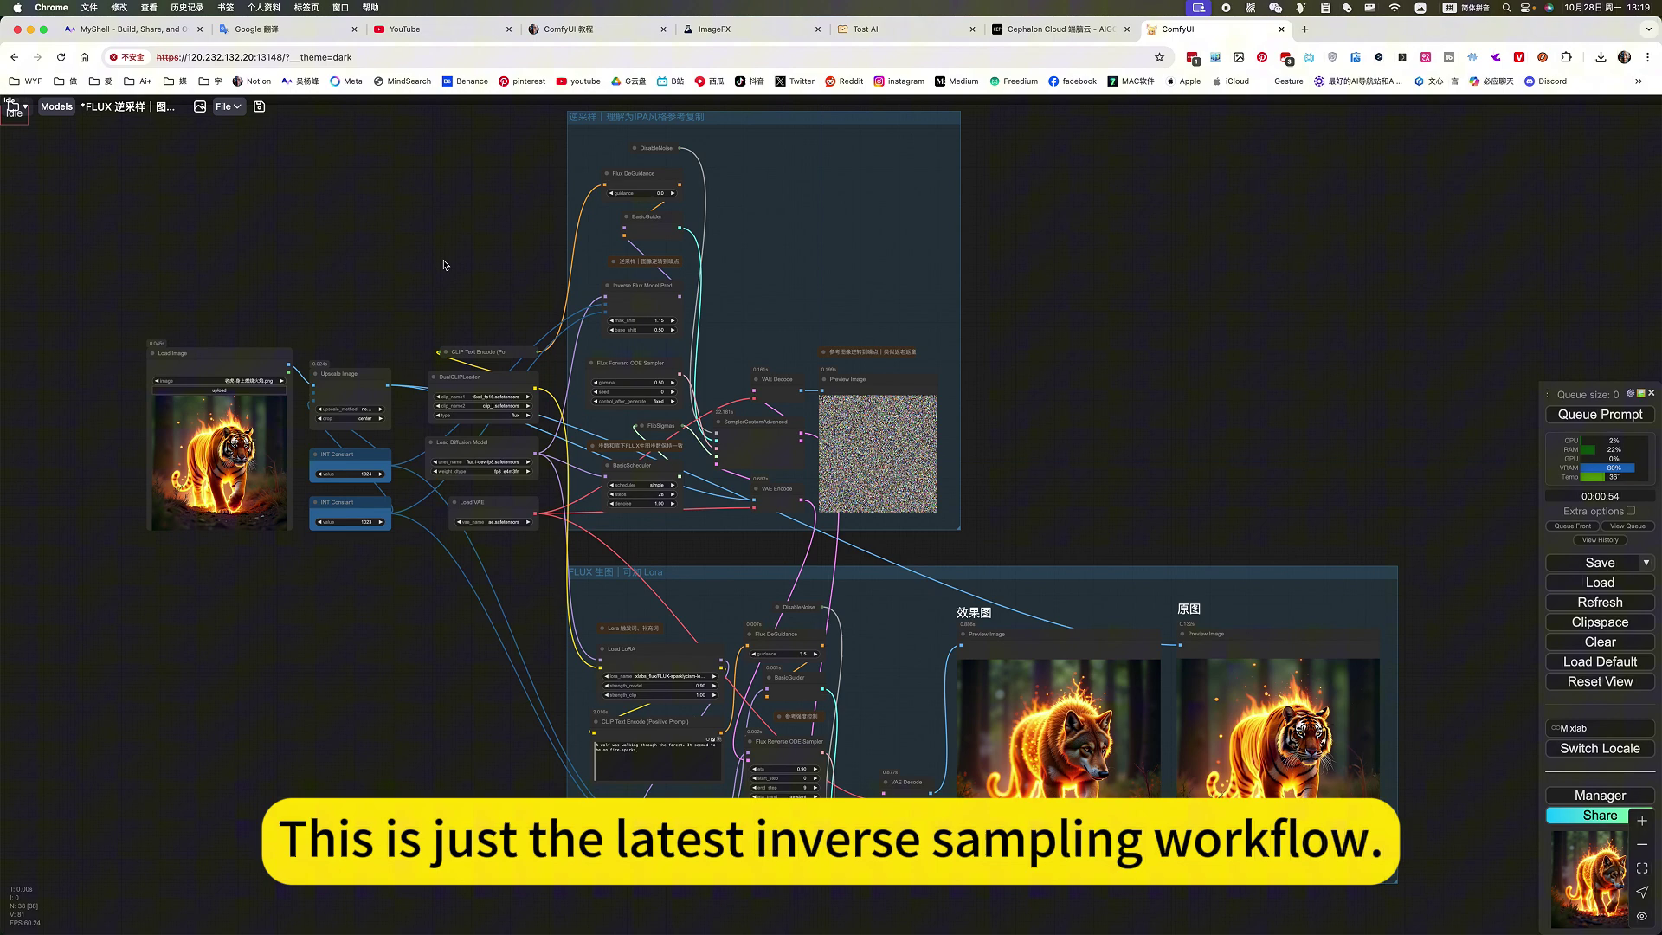
pyautogui.moveTo(433, 268); pyautogui.dragTo(437, 238)
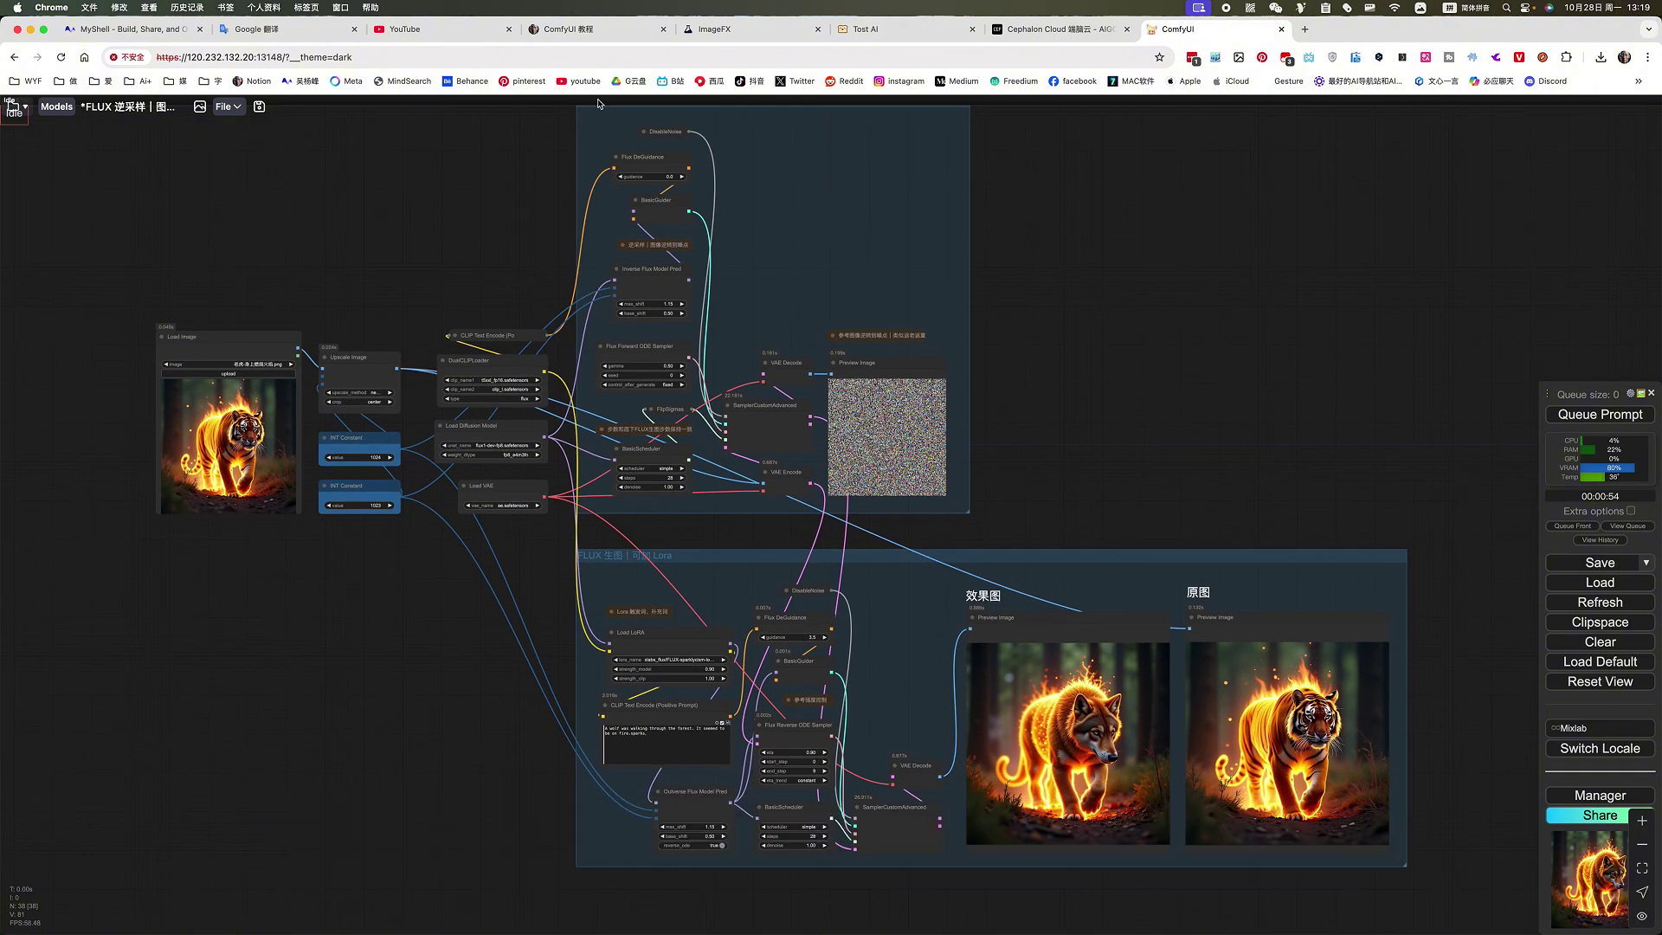
# - Switch to the ComfyUI 教程 notes page, follow its ComfyUI 教程 link to the workflow section, and collapse the image (图像类) category
pyautogui.click(571, 29)
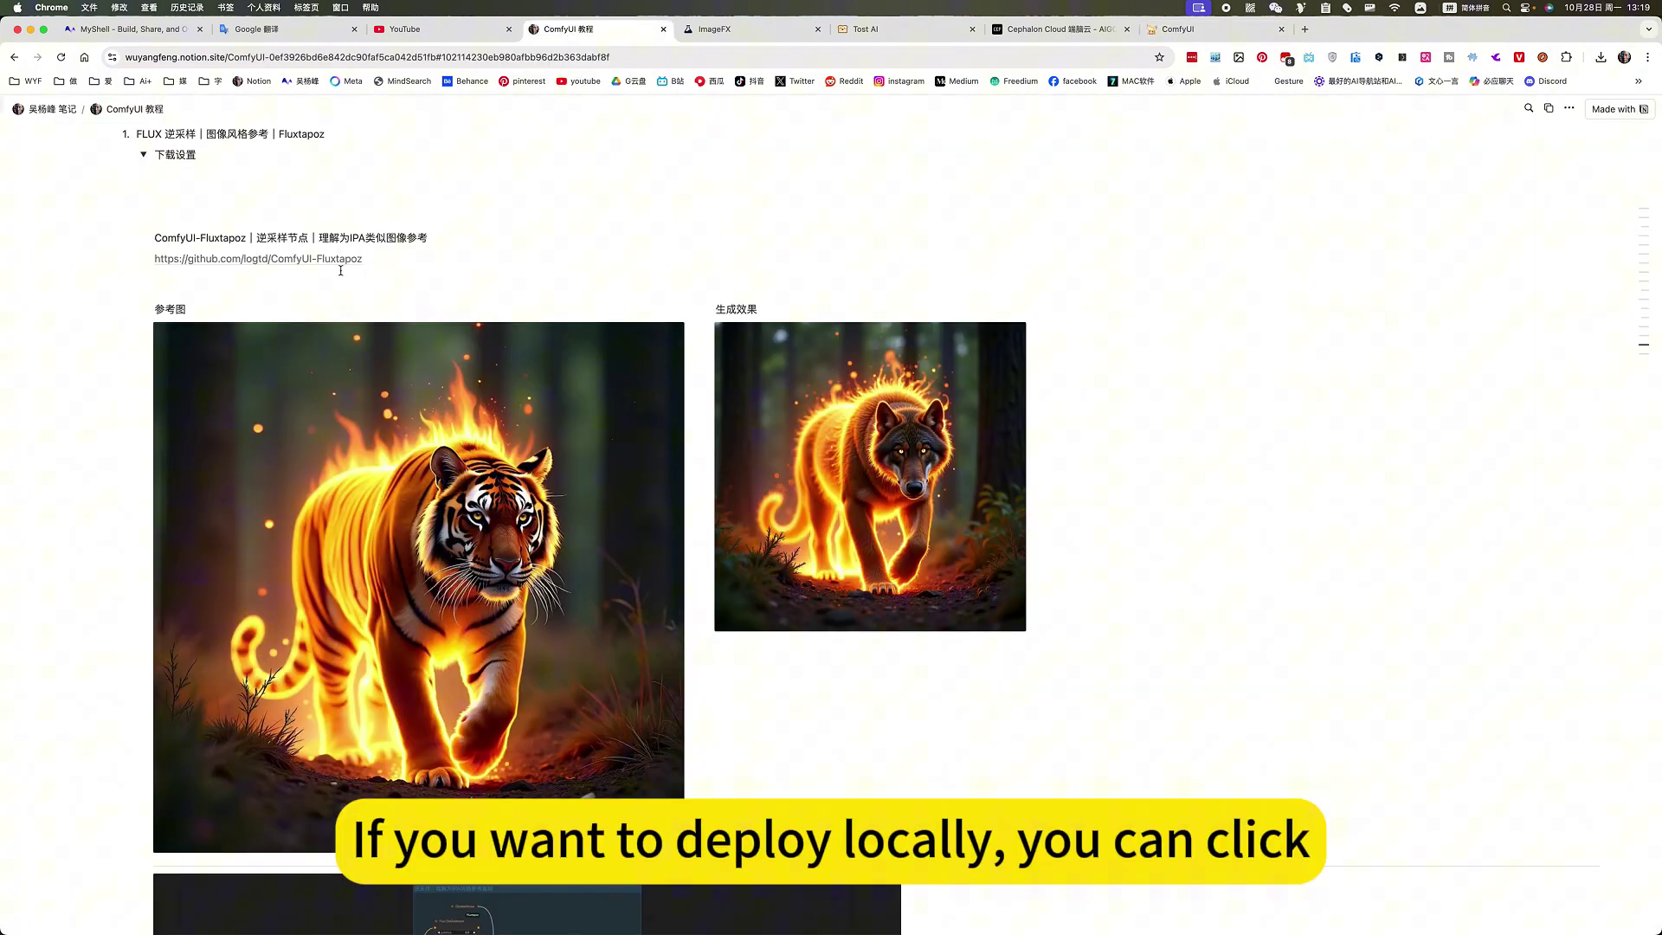
pyautogui.scroll(20, 262, 234)
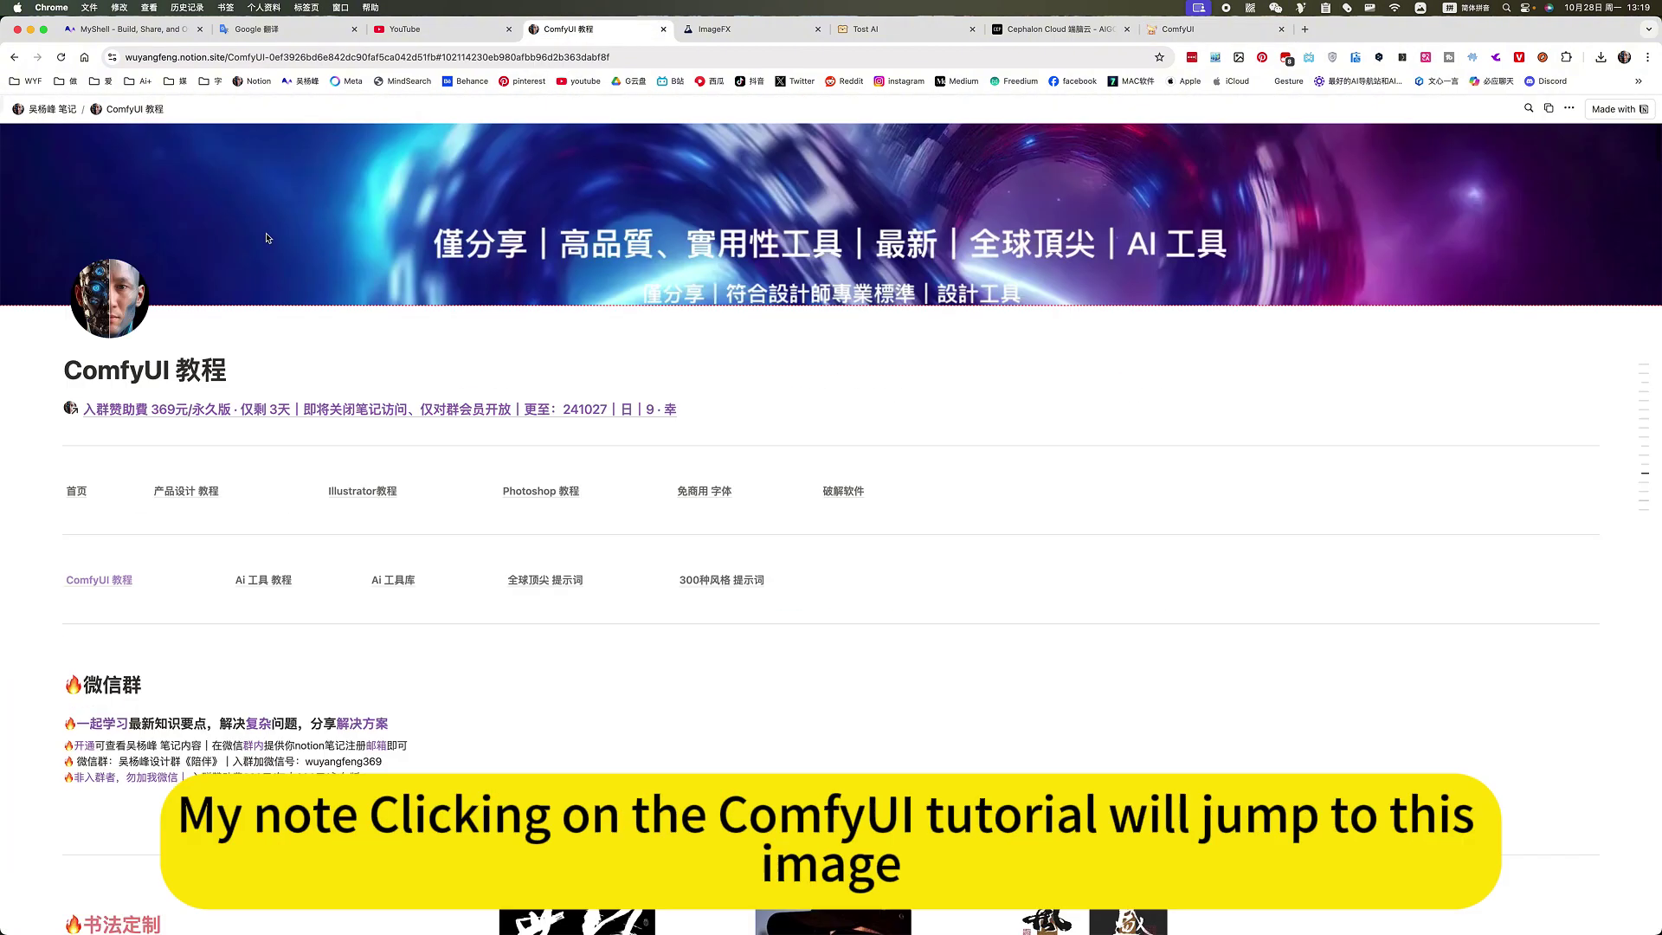
pyautogui.click(95, 581)
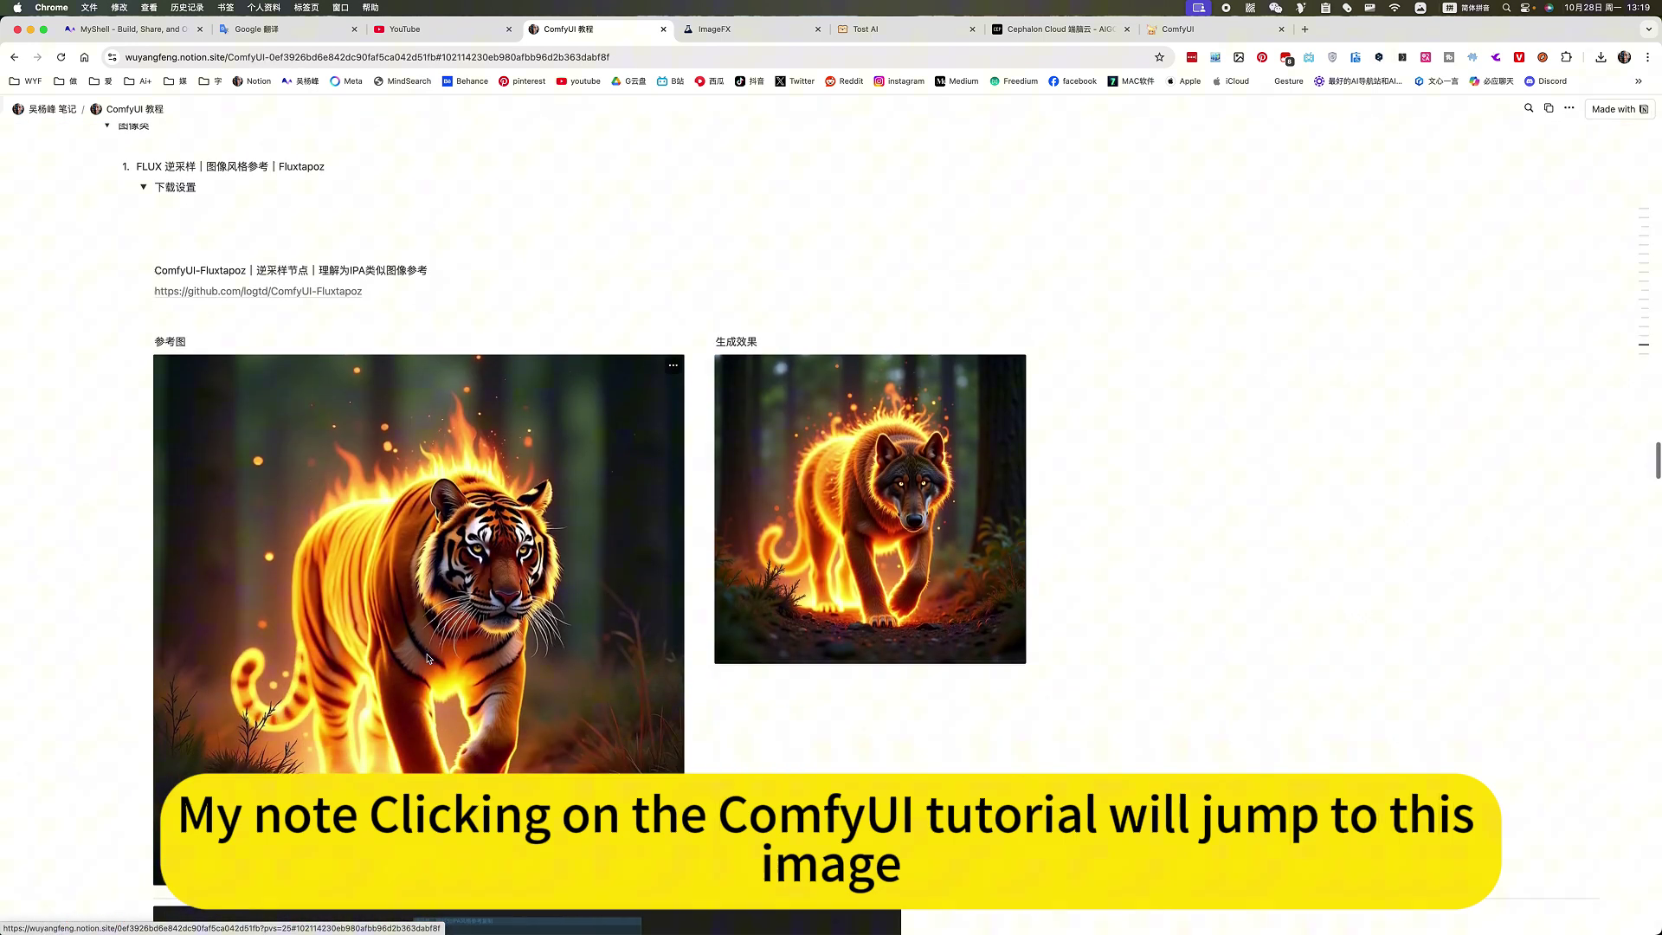
pyautogui.scroll(2, 427, 658)
pyautogui.click(142, 284)
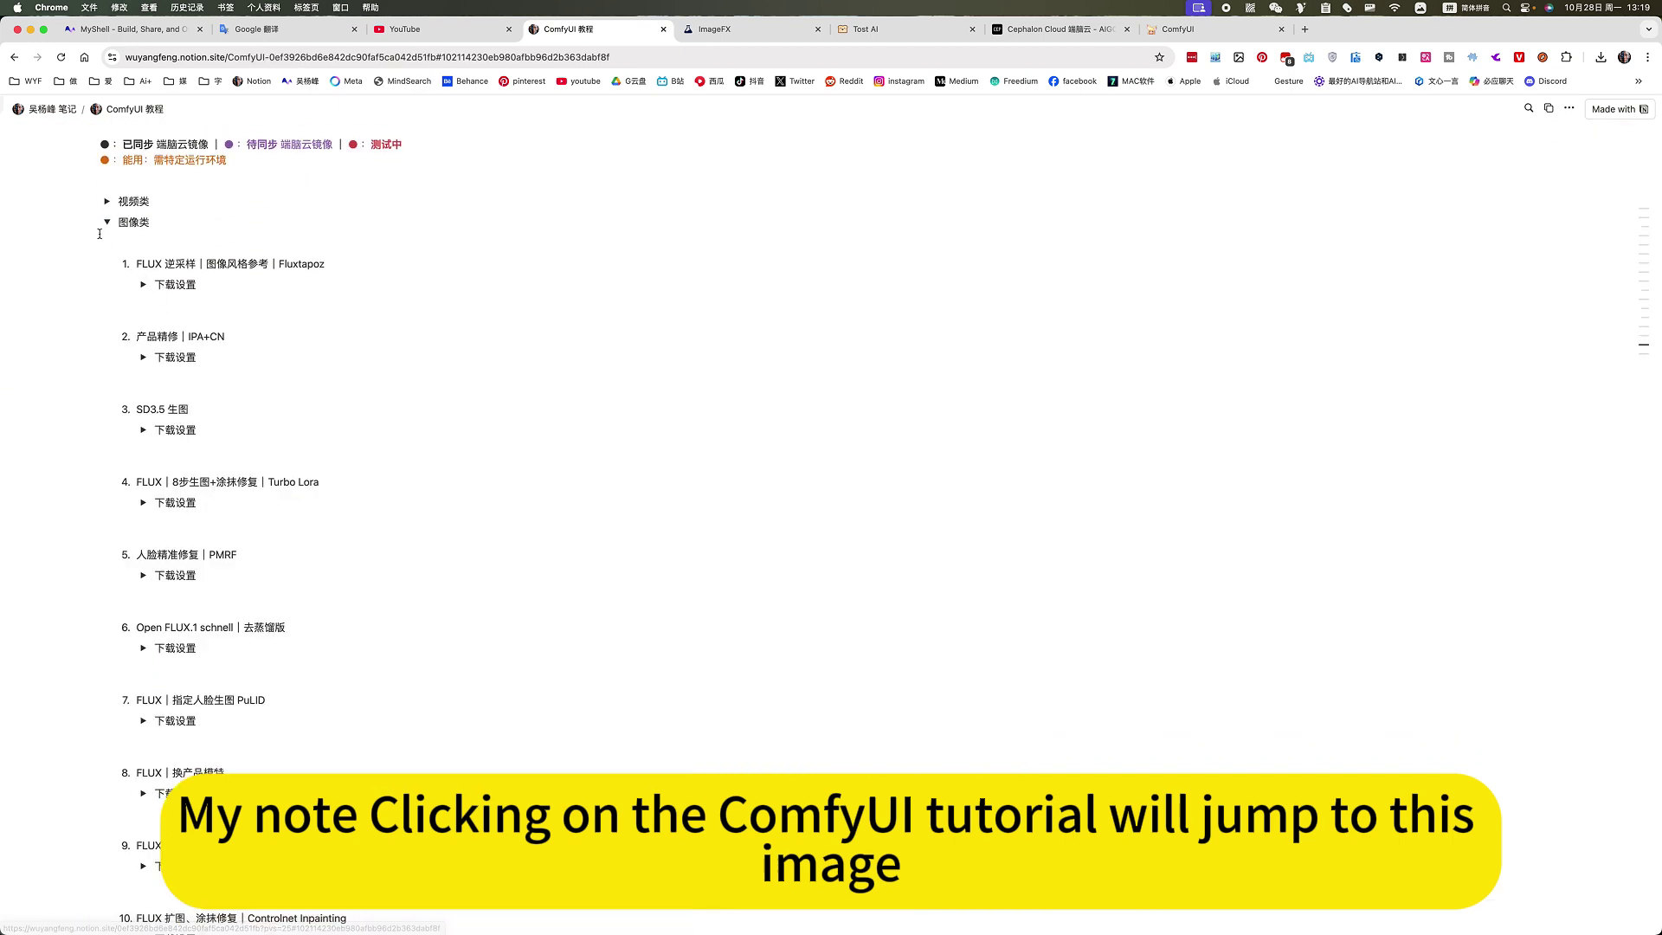
pyautogui.click(107, 222)
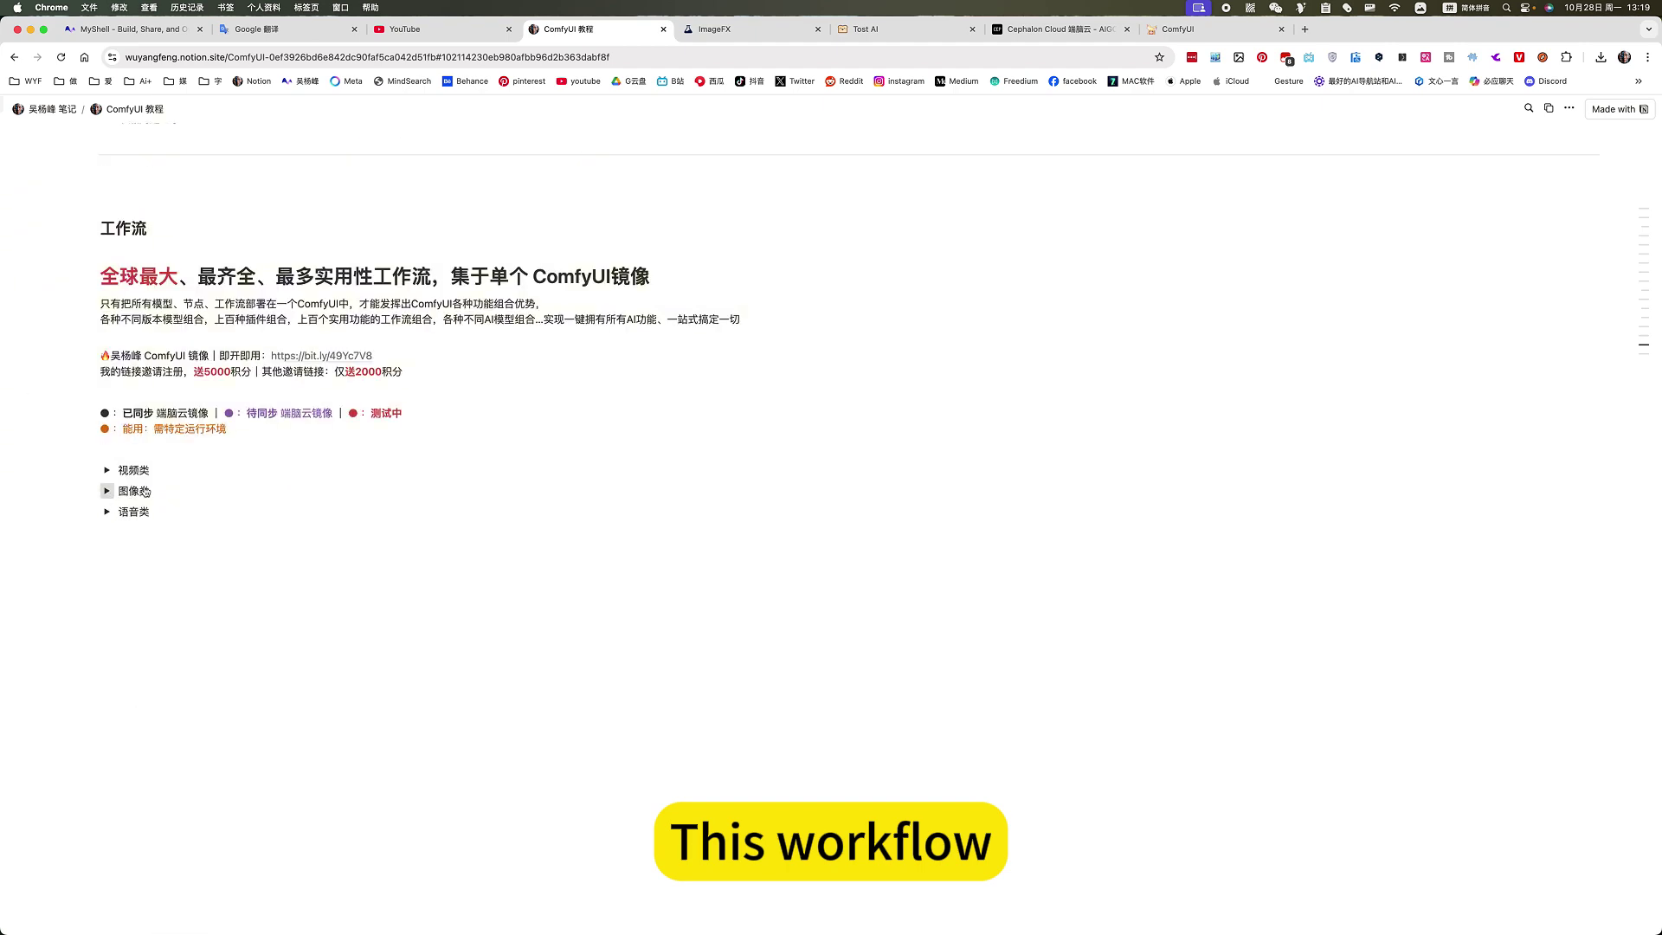
# - Expand the Fluxtapoz entry's download settings (下载设置) under 图像类 and examine its node link, sample images and workflow file
pyautogui.click(107, 490)
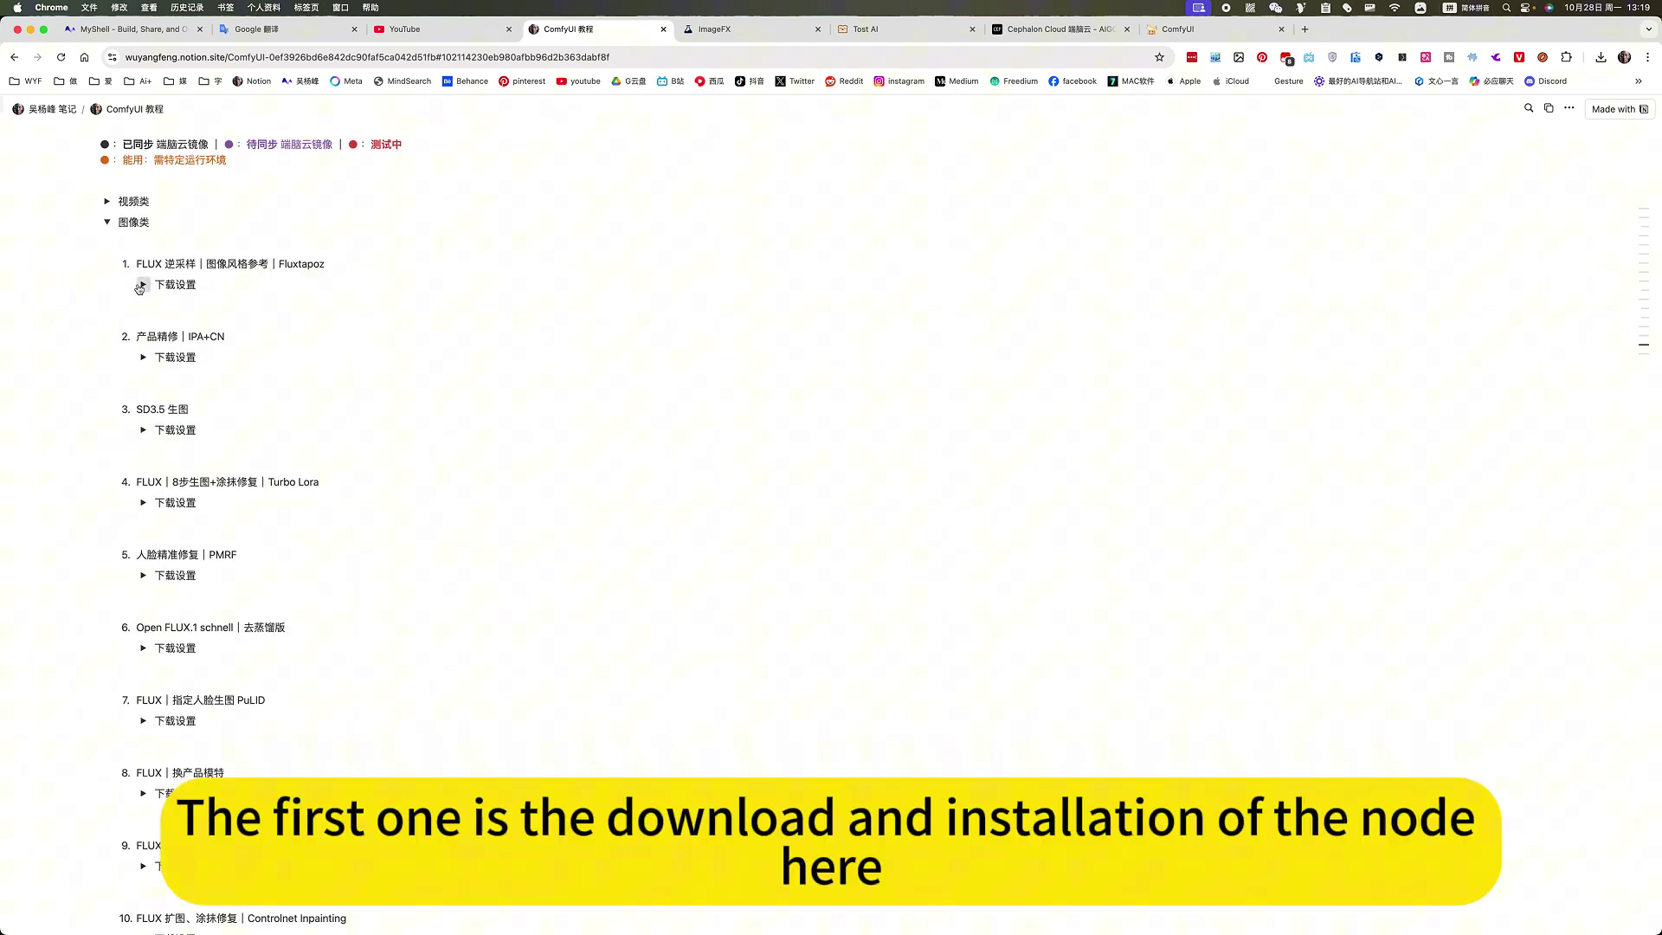
pyautogui.click(143, 284)
pyautogui.scroll(-2, 254, 395)
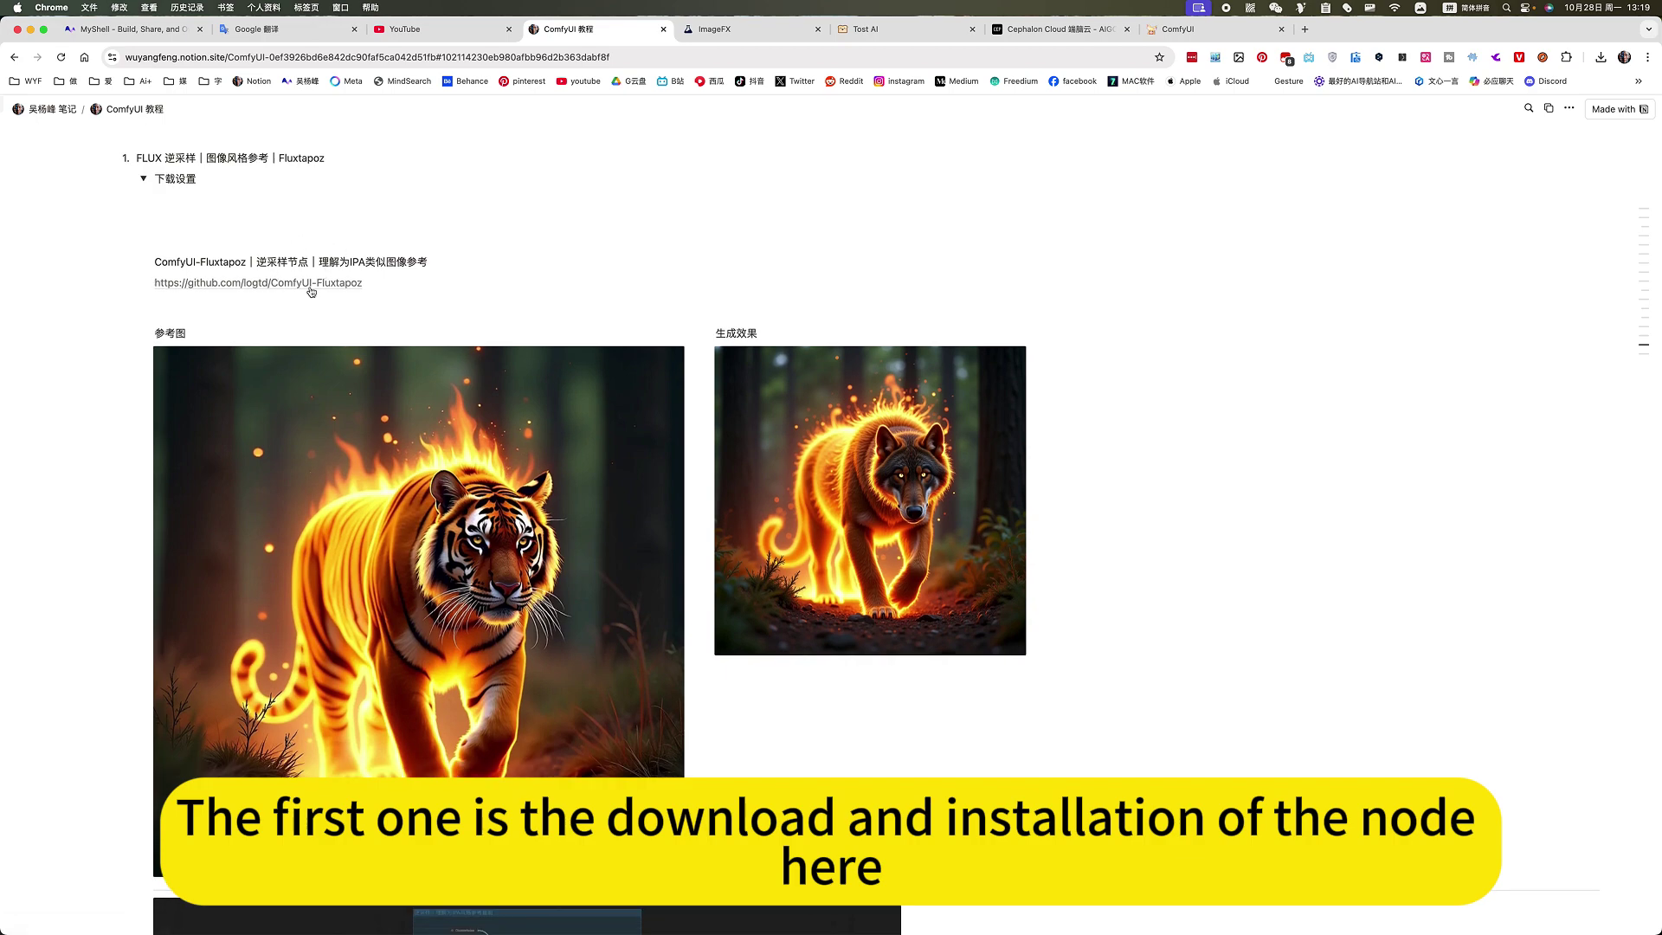
pyautogui.scroll(-6, 344, 387)
pyautogui.scroll(-4, 345, 387)
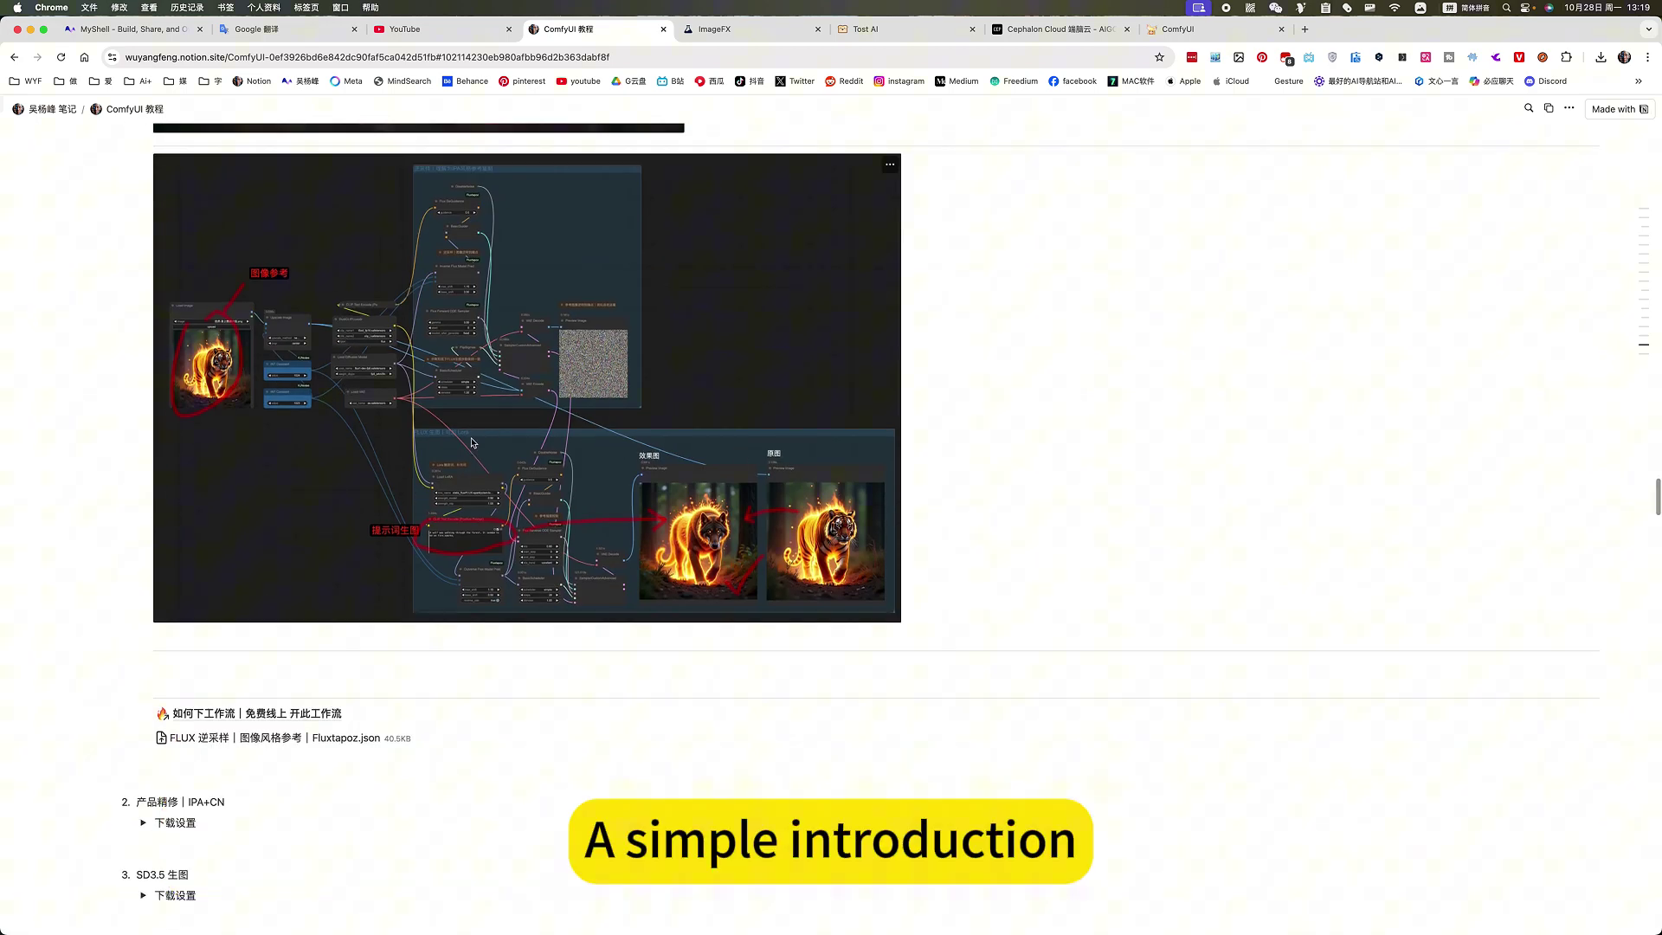
# - Look over the 工作流 section's introduction and its list of image workflows in the notes
pyautogui.scroll(10, 521, 609)
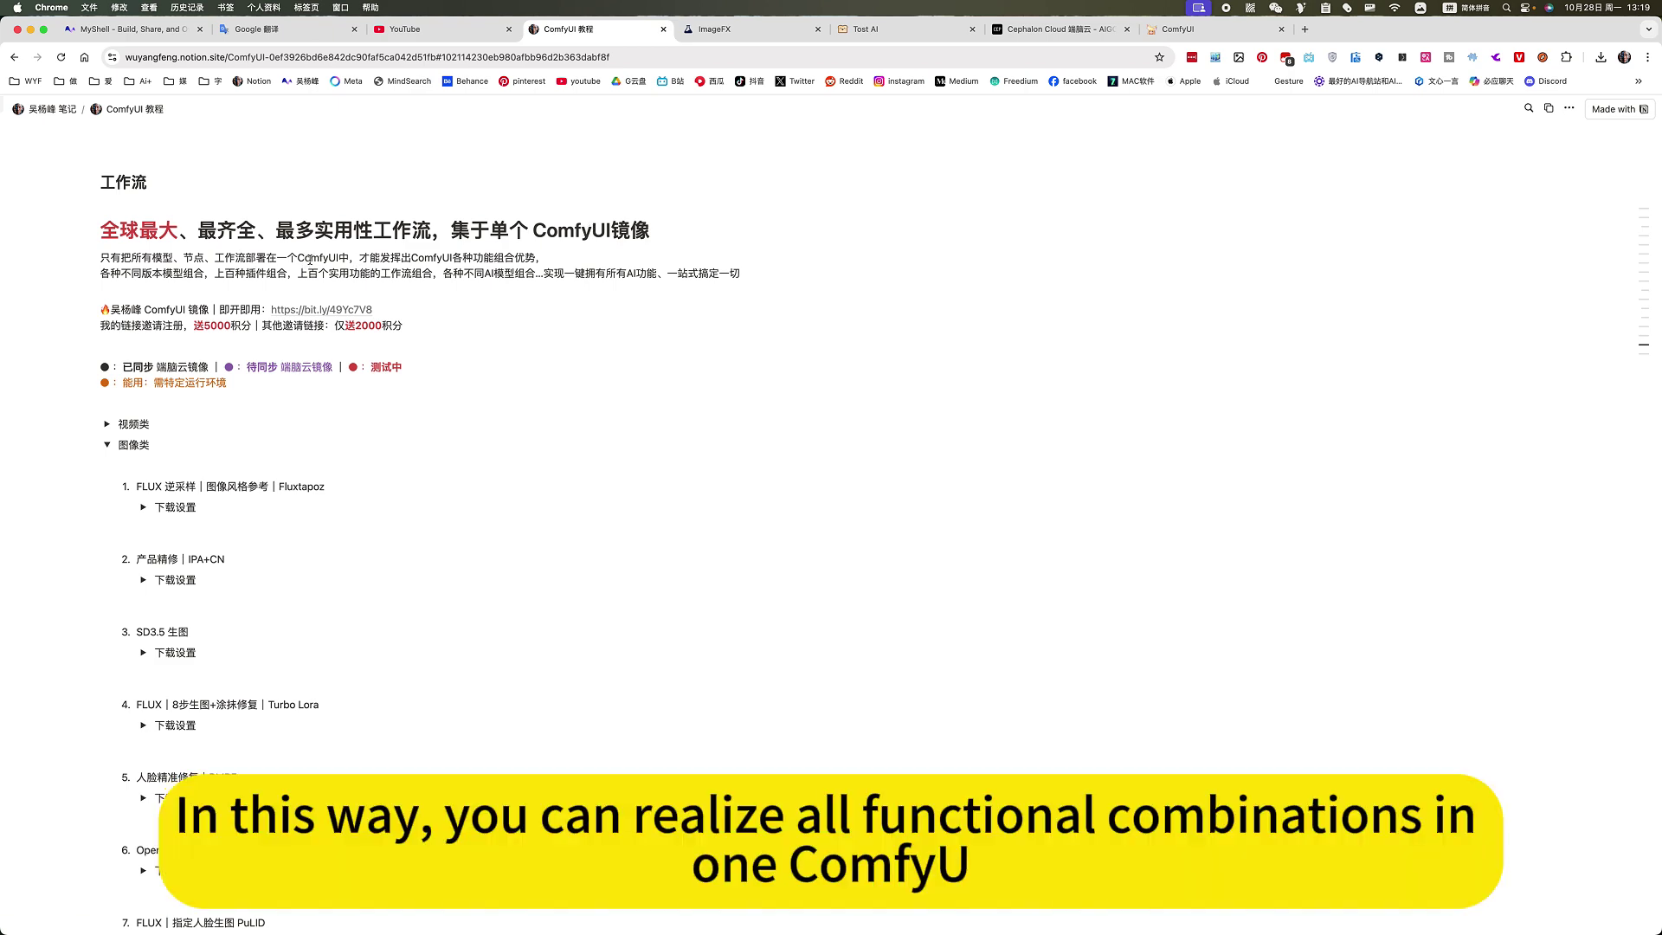
pyautogui.scroll(-15, 463, 462)
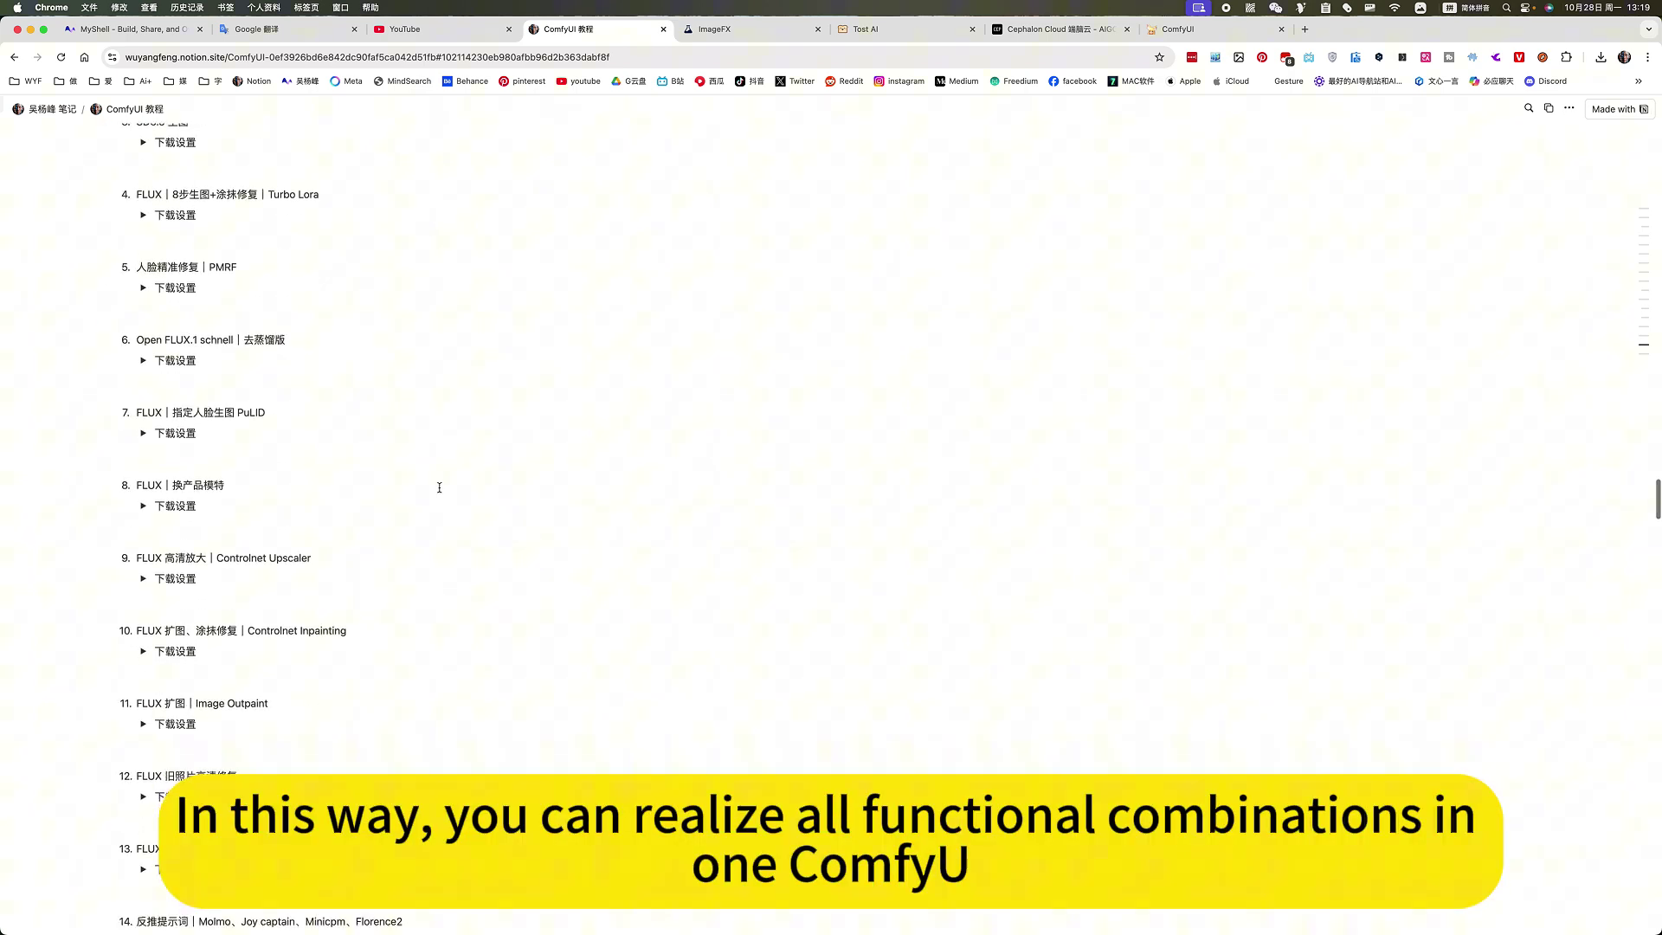
pyautogui.scroll(20, 438, 484)
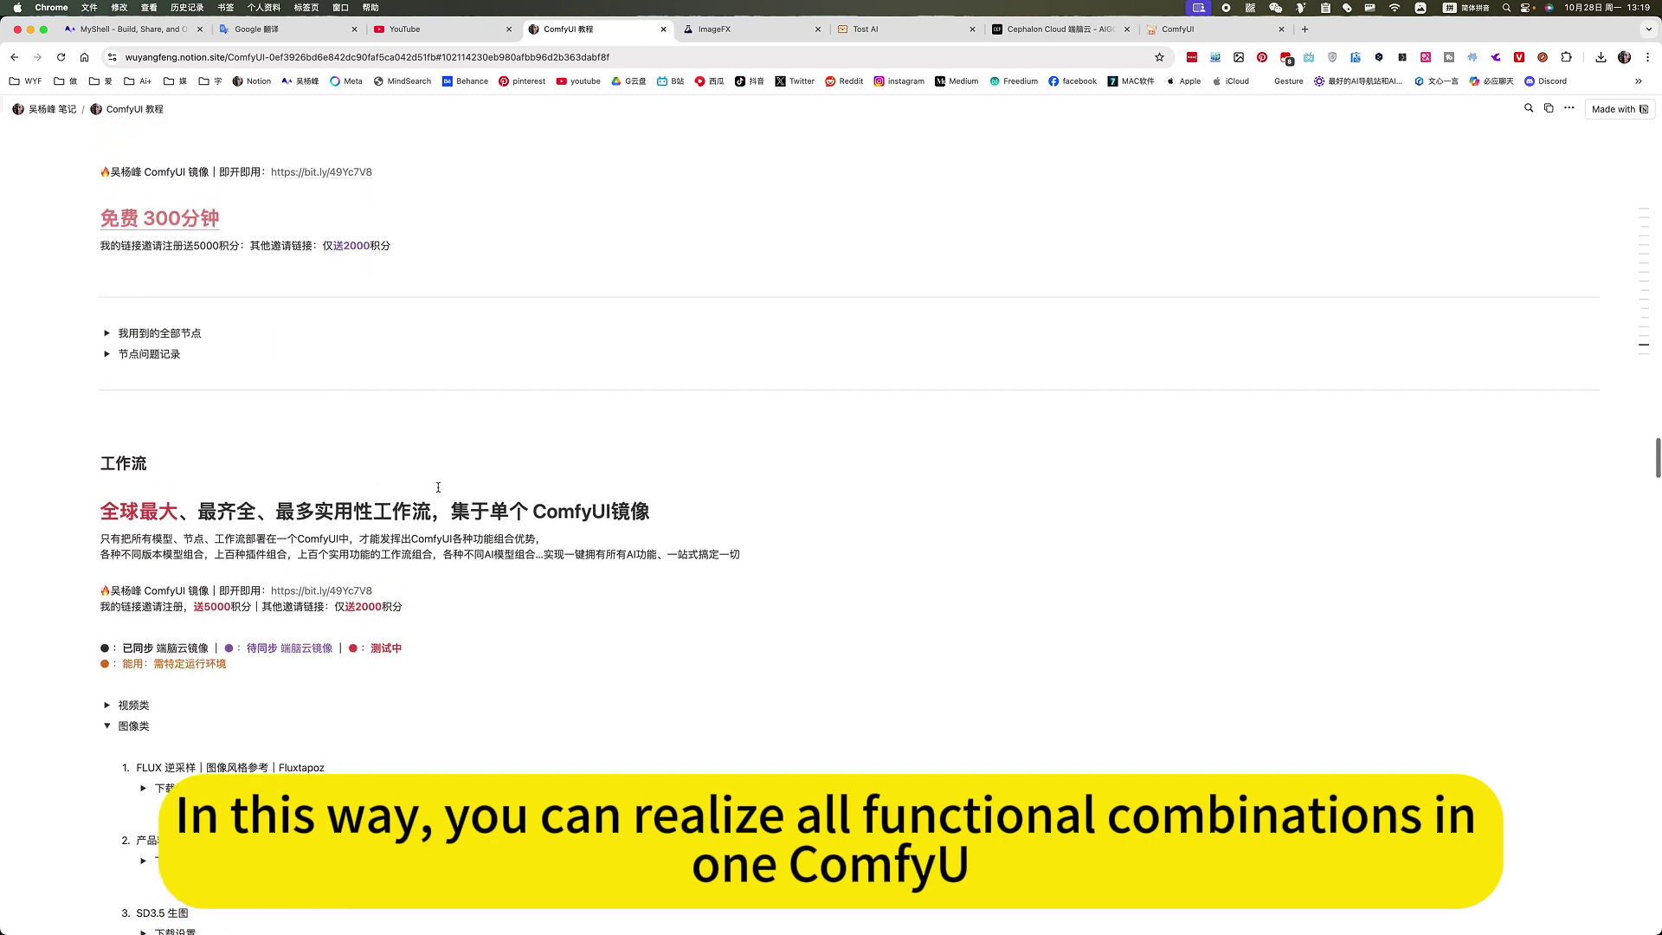
pyautogui.scroll(-3, 390, 493)
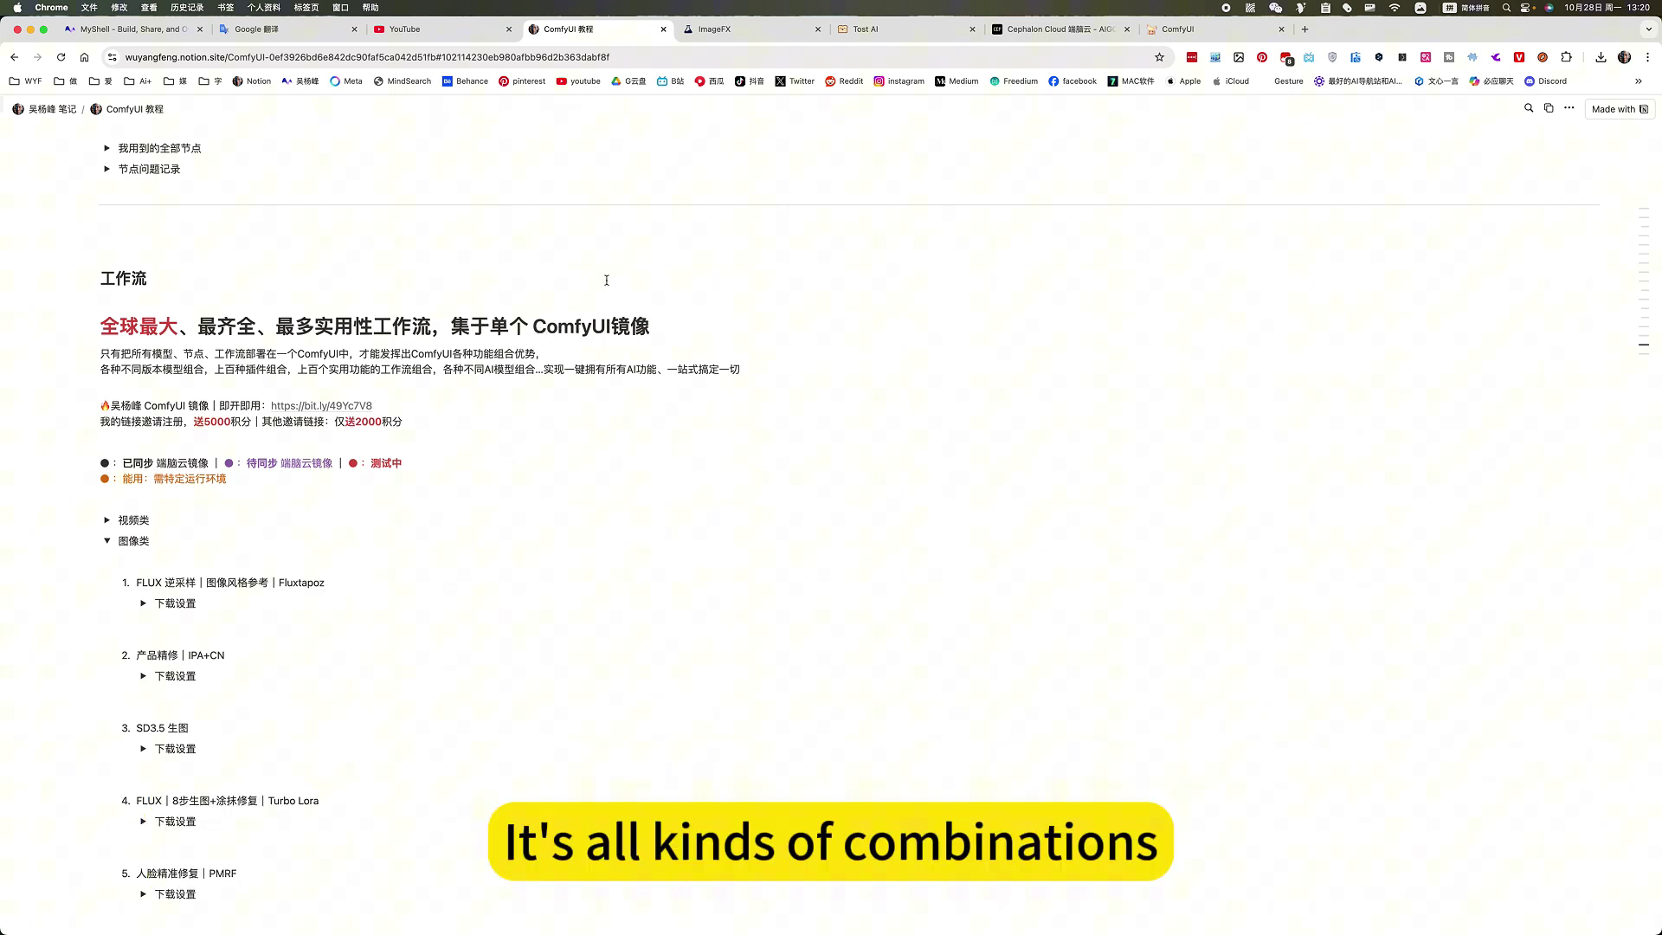
pyautogui.scroll(-4, 323, 458)
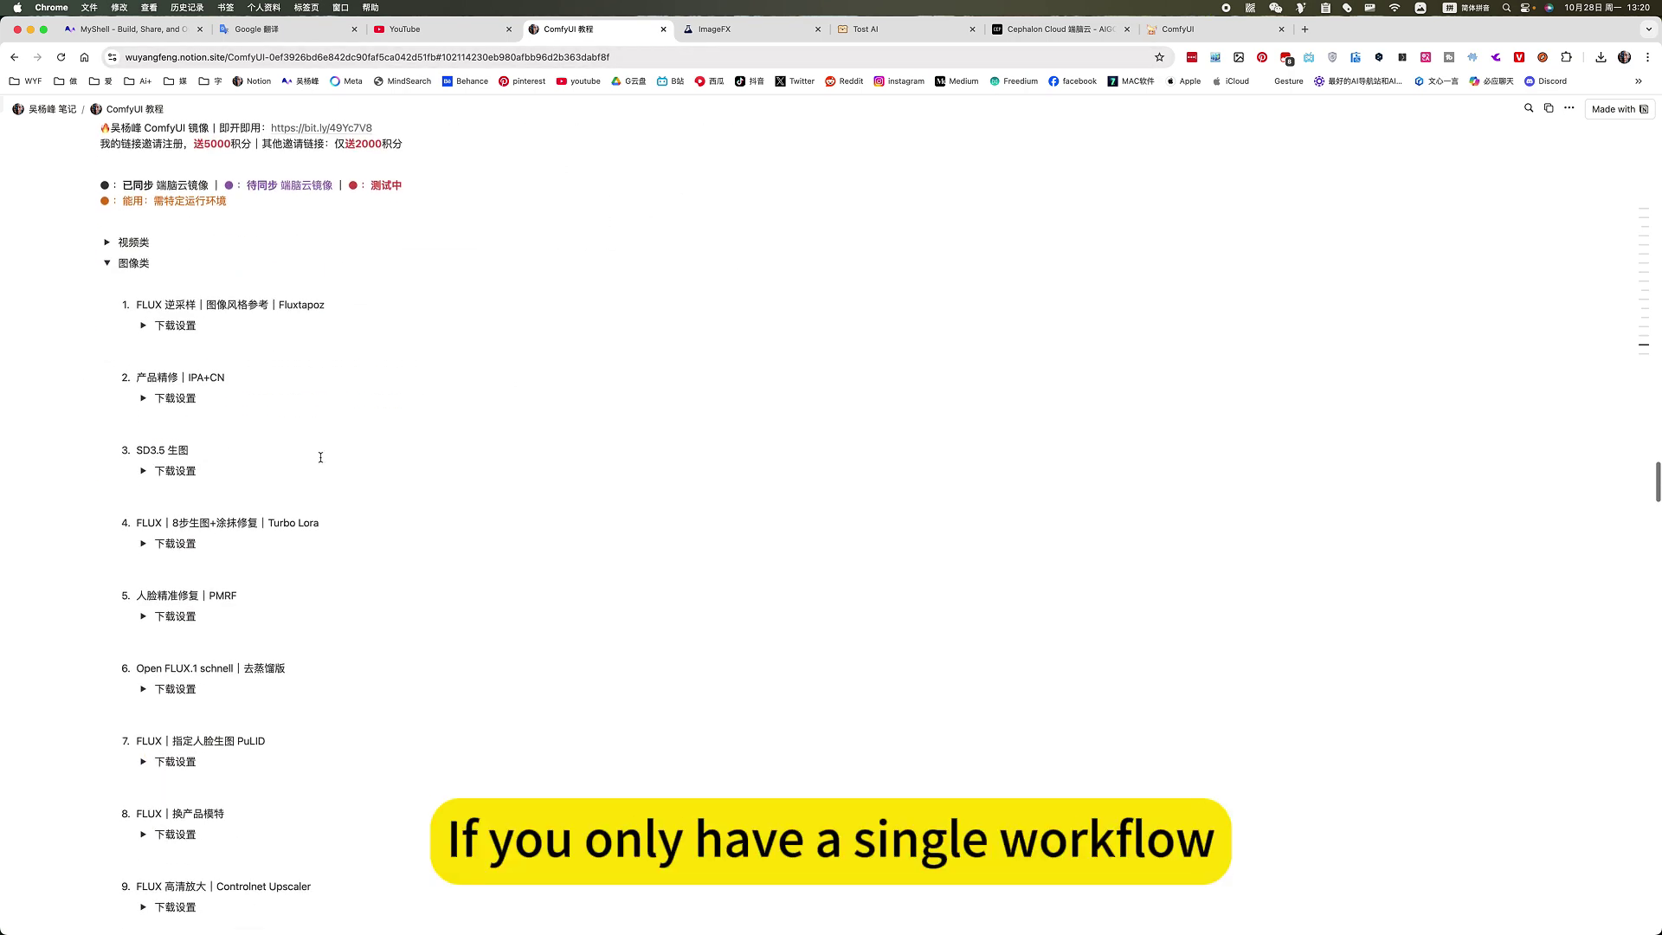
pyautogui.scroll(5, 322, 323)
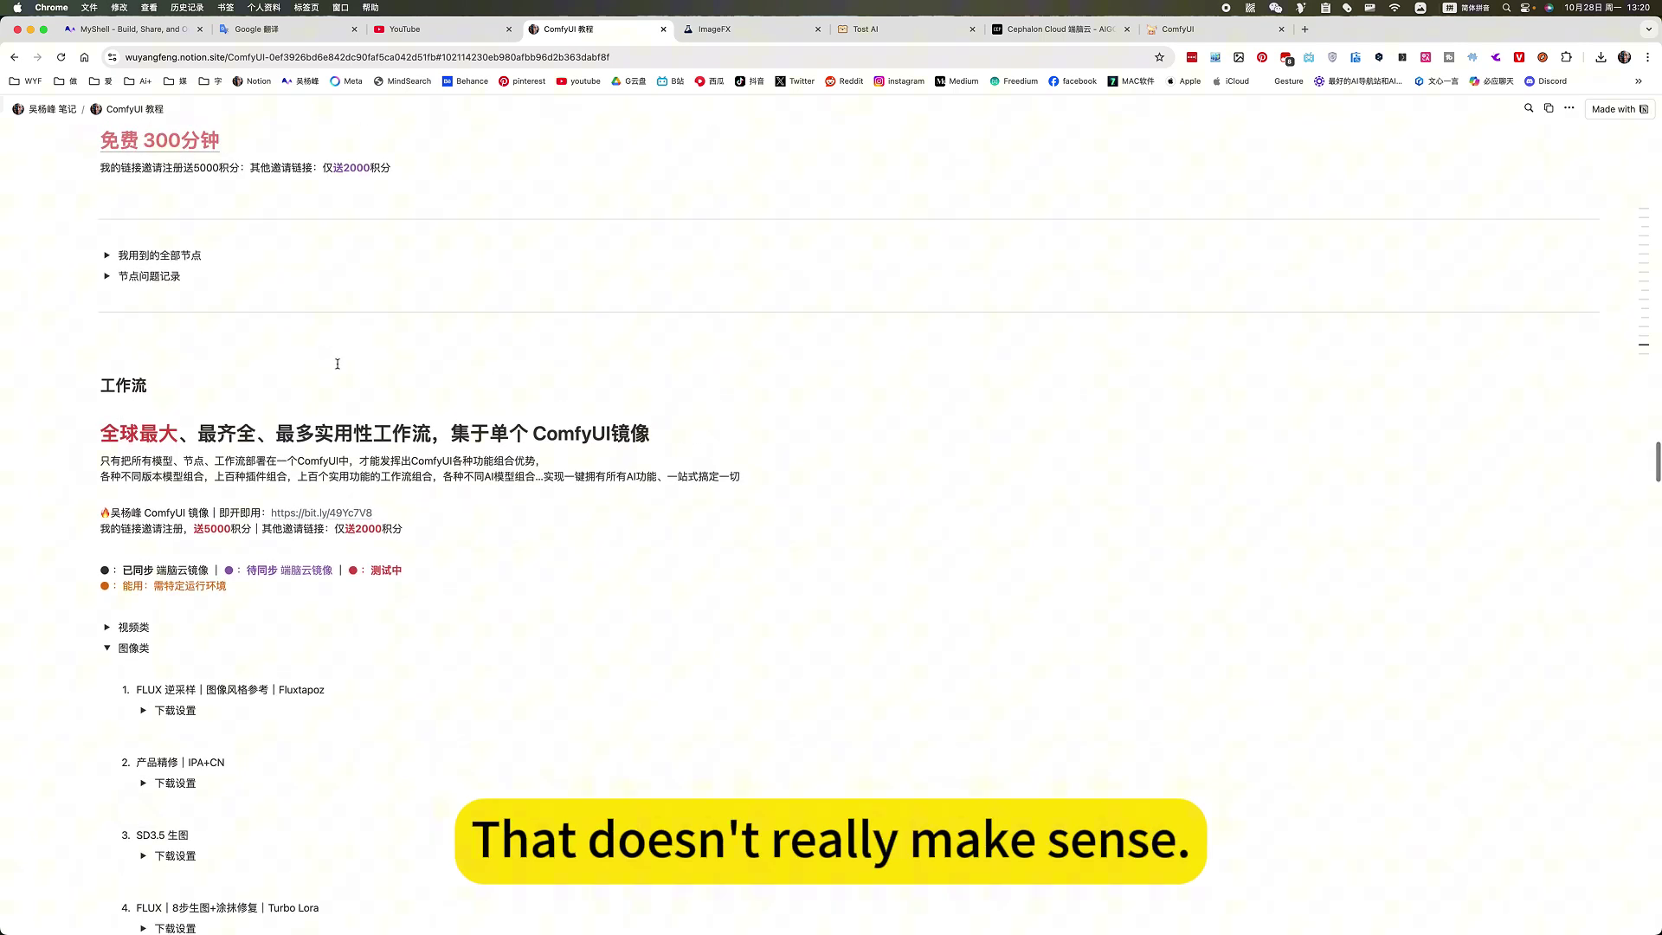
# - Return to ComfyUI, browse the saved image (图像类) workflows in the author's workspace folder, and close the workspace list
pyautogui.click(1187, 35)
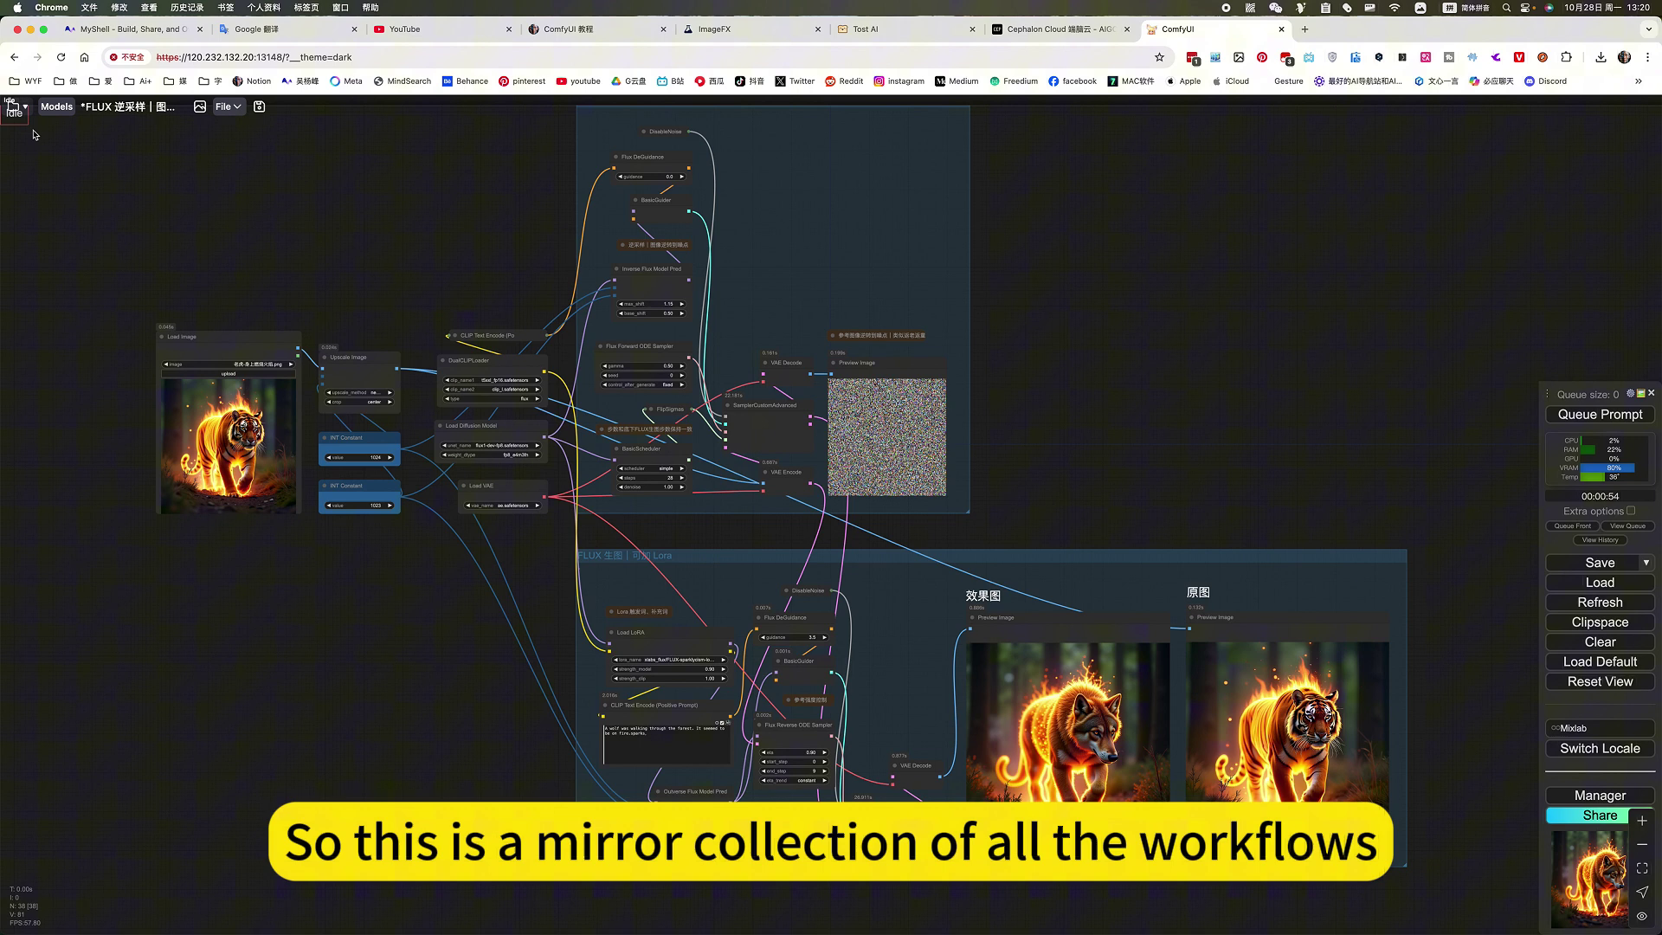
pyautogui.click(13, 108)
pyautogui.click(19, 206)
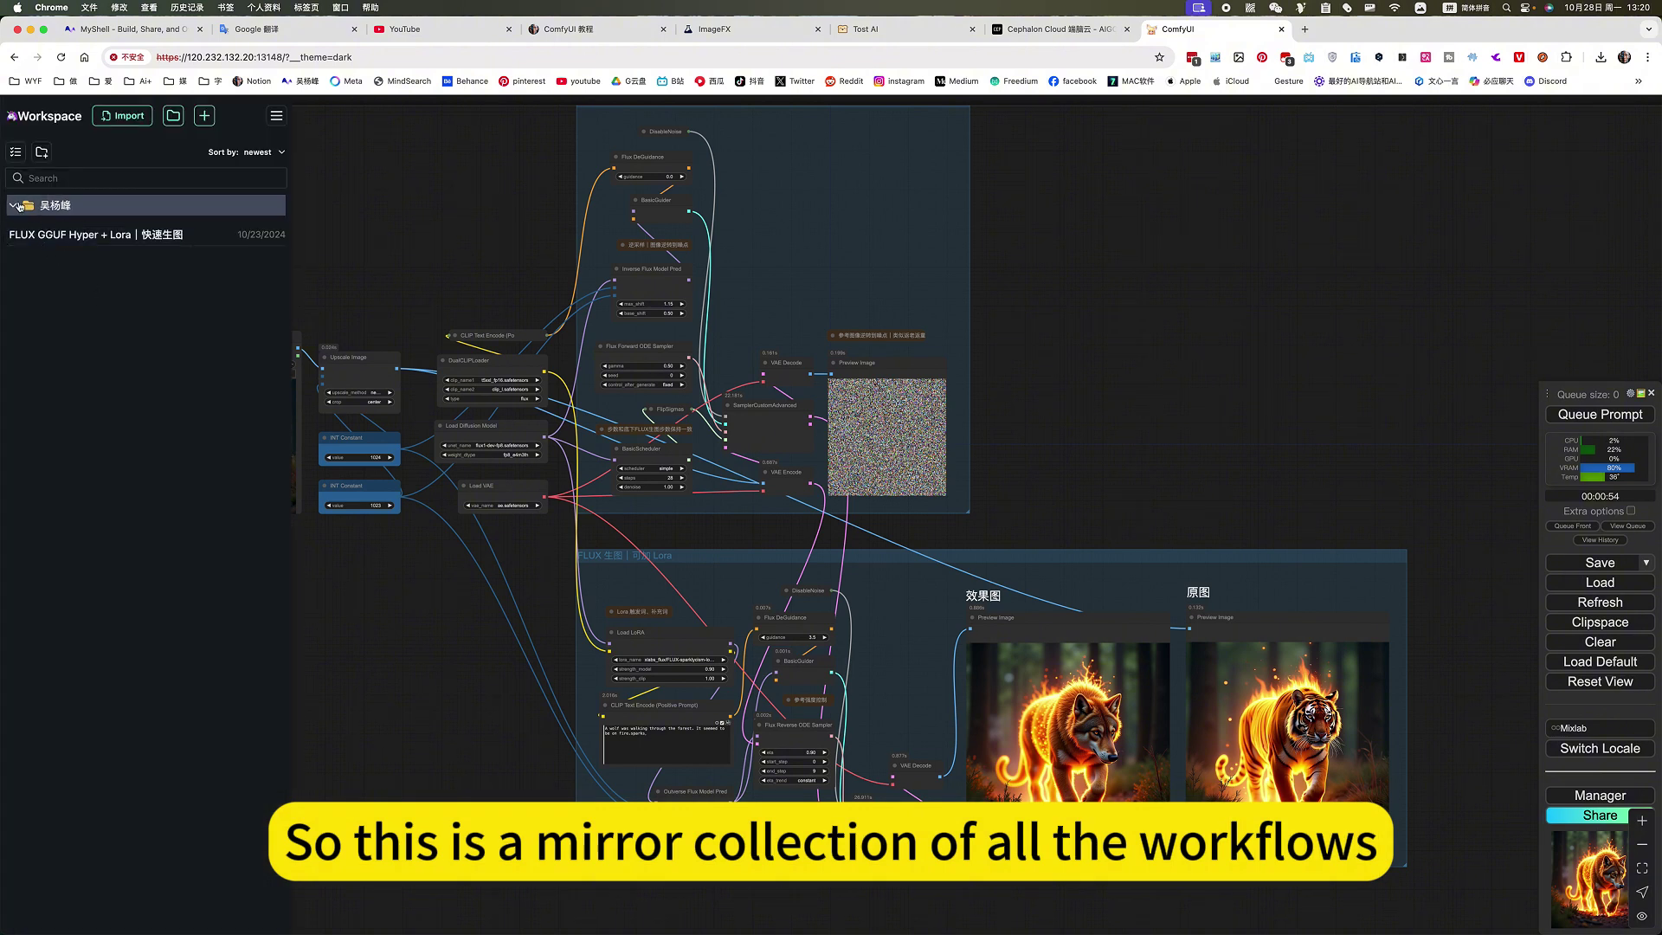
pyautogui.click(51, 232)
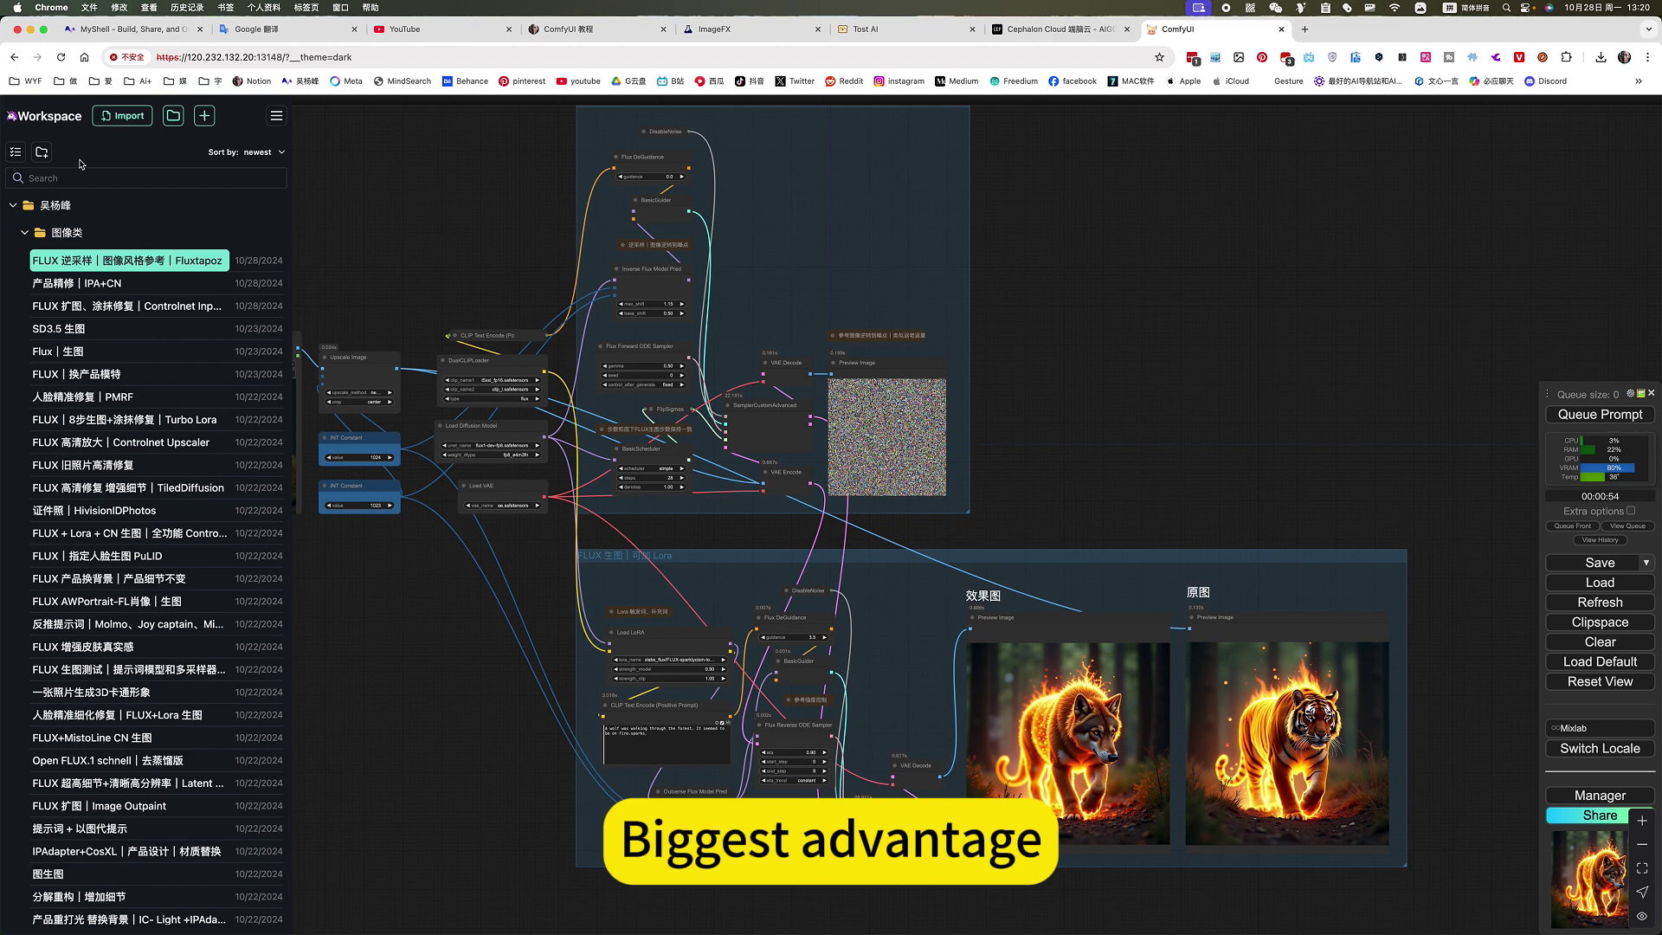
pyautogui.click(467, 218)
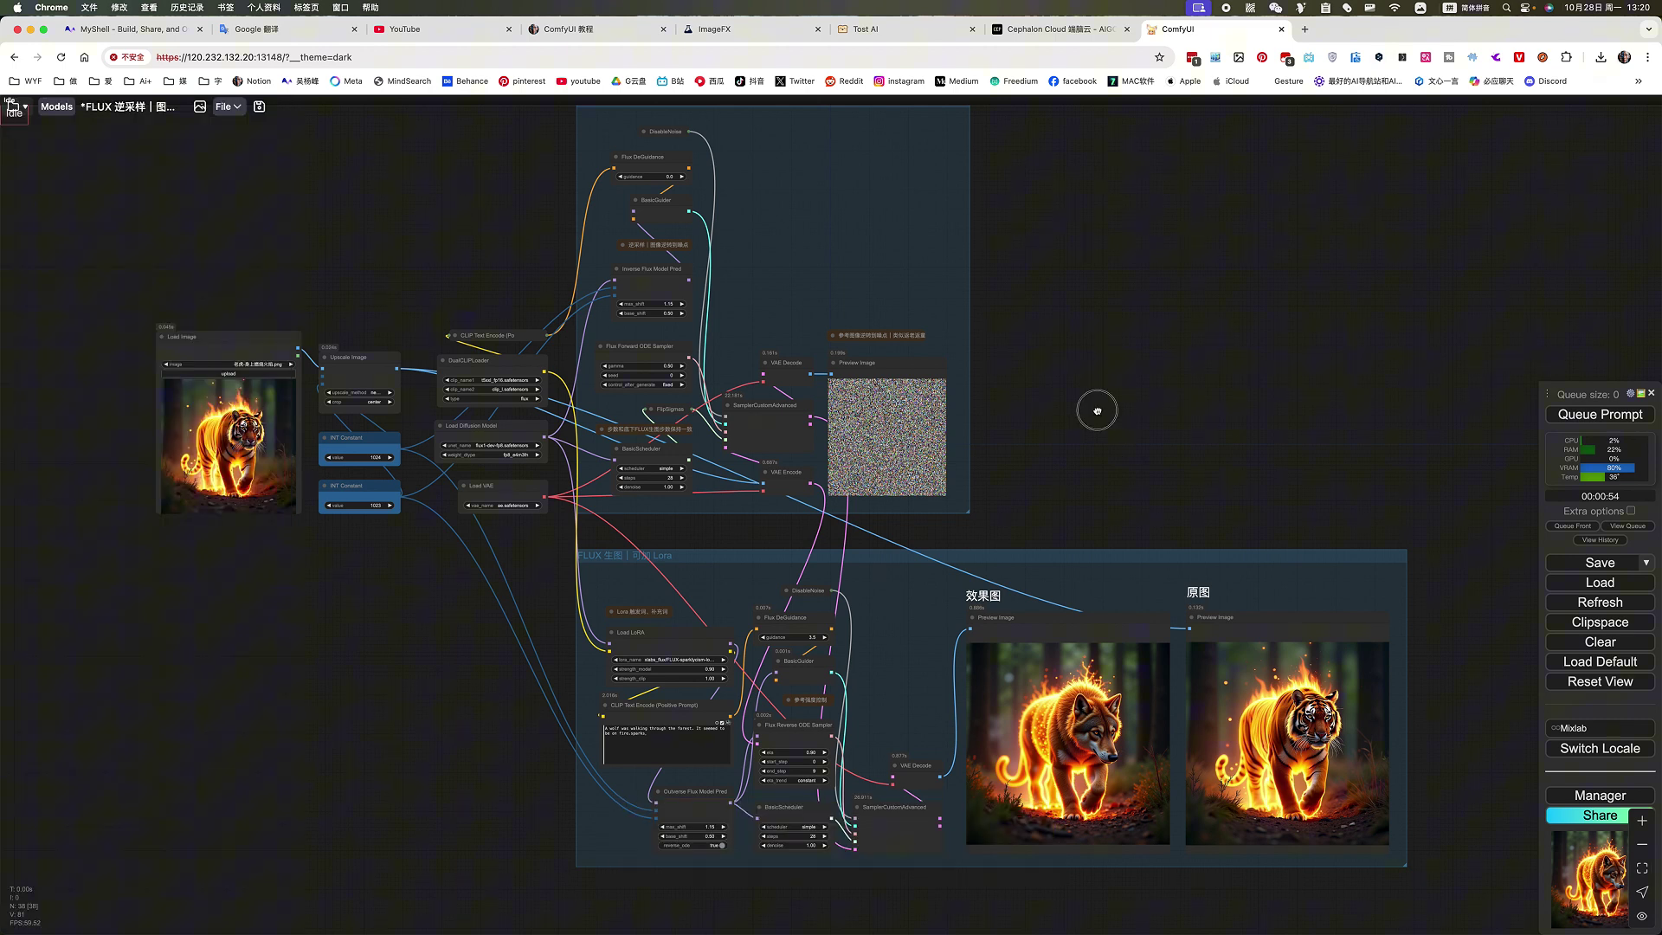
# - Examine the generated wolf image (效果图) up close and look over the FLUX generation nodes in the workflow
pyautogui.moveTo(1097, 408); pyautogui.dragTo(1103, 327)
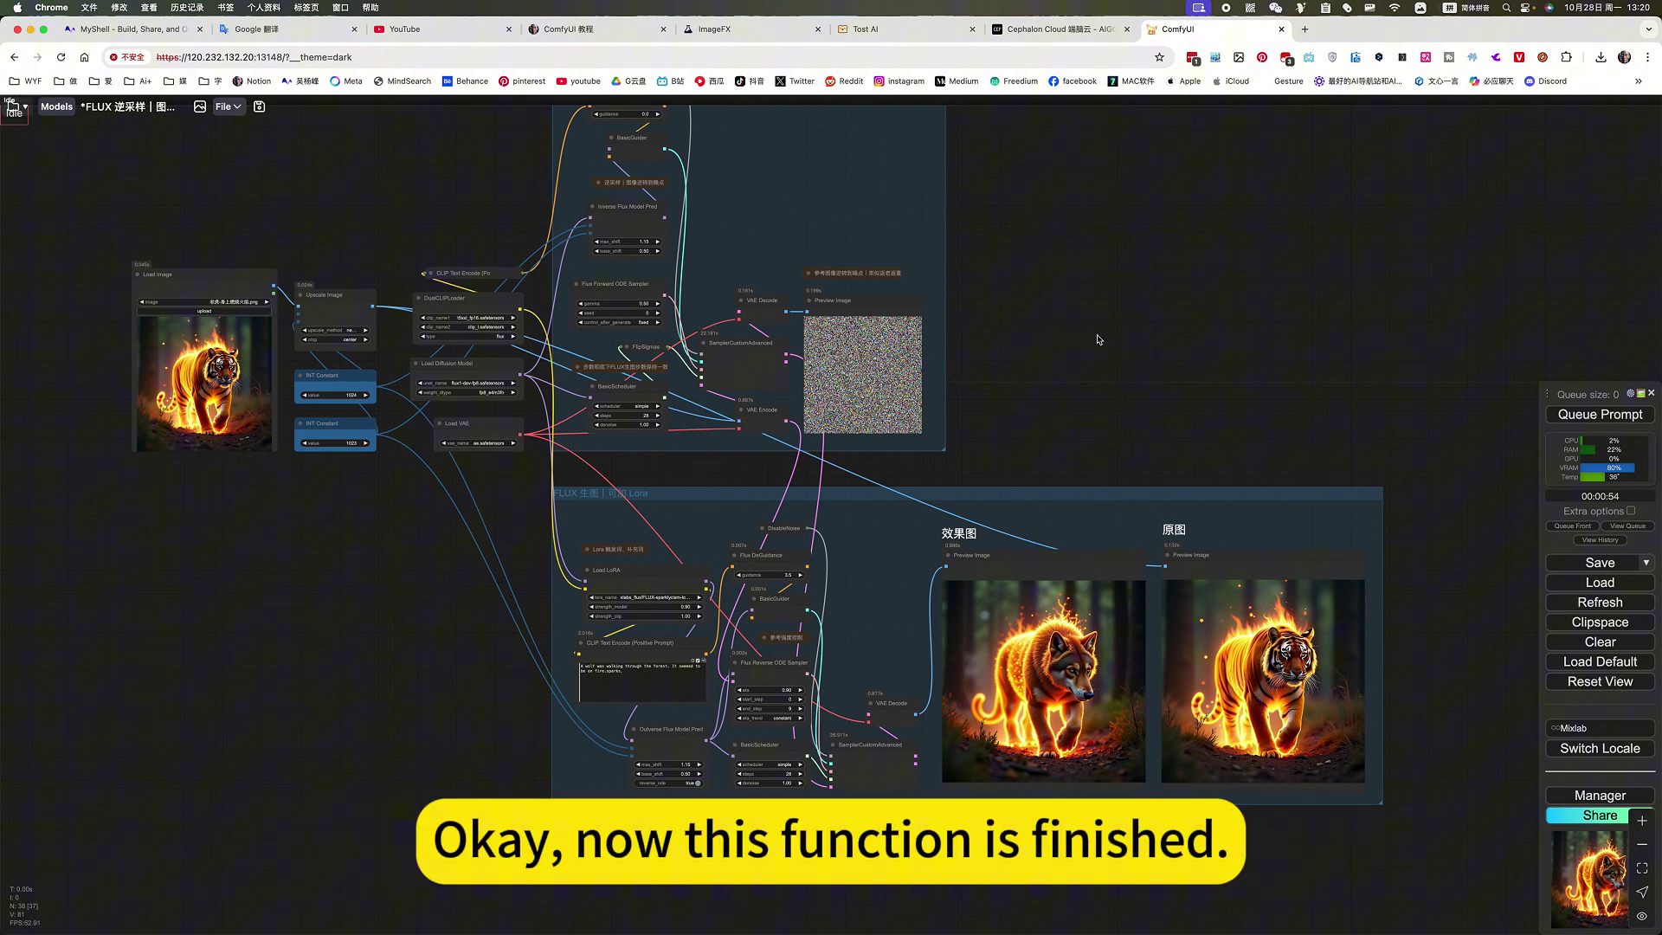
pyautogui.moveTo(1098, 339); pyautogui.dragTo(1191, 399)
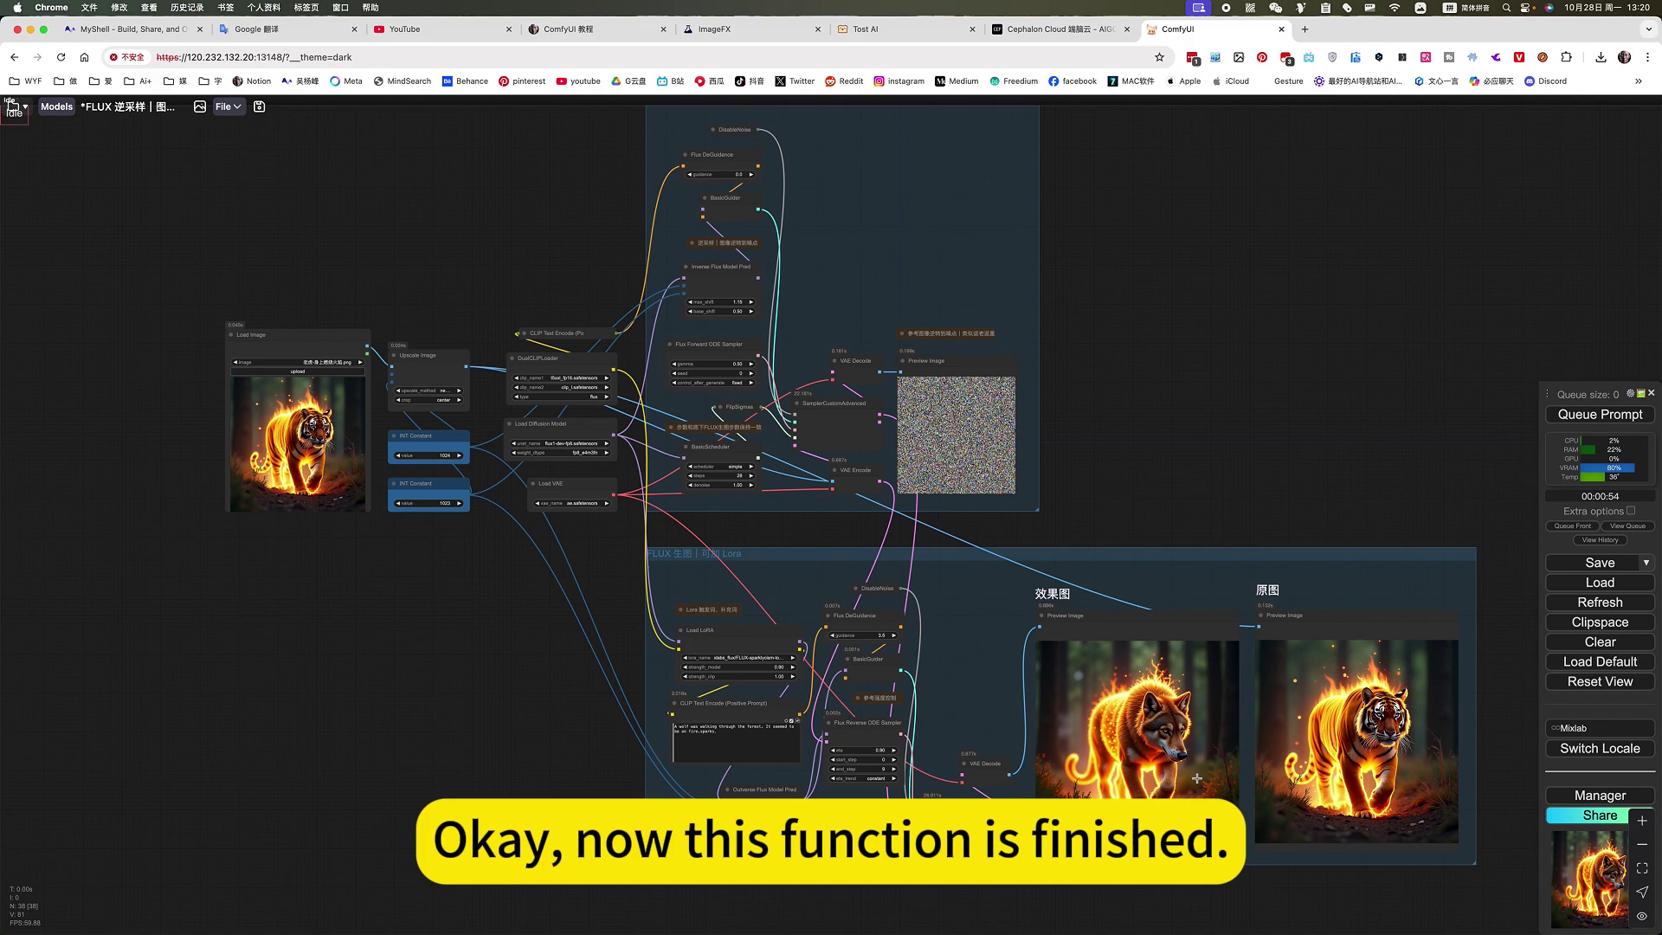
pyautogui.scroll(12, 1197, 778)
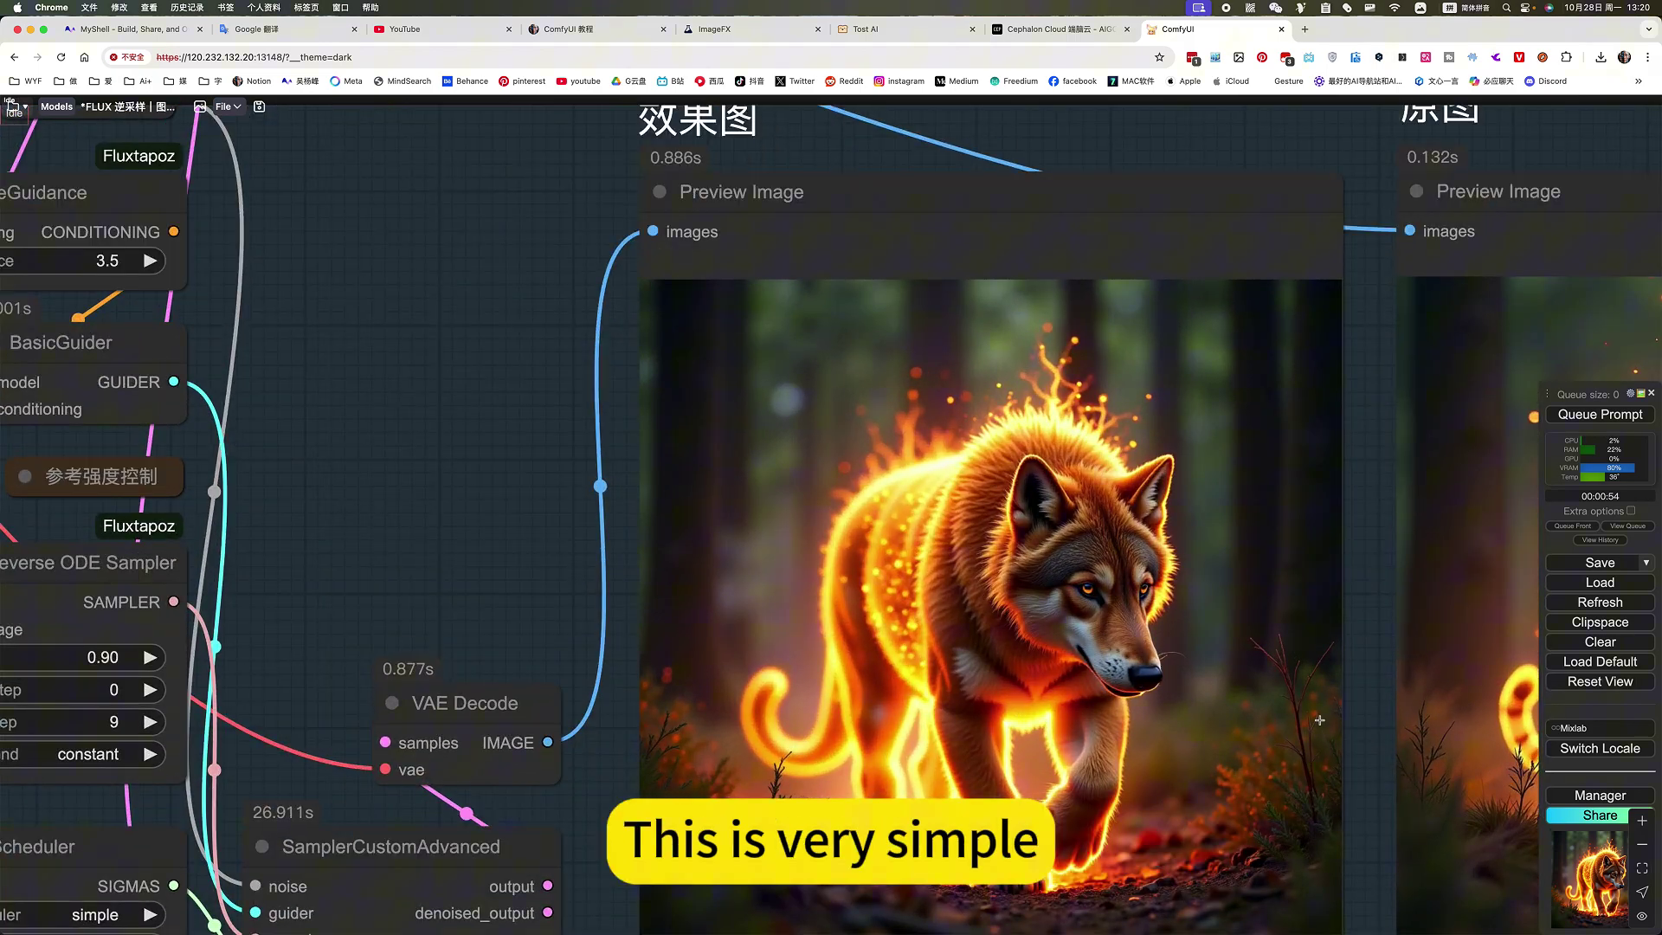
pyautogui.scroll(-5, 1319, 719)
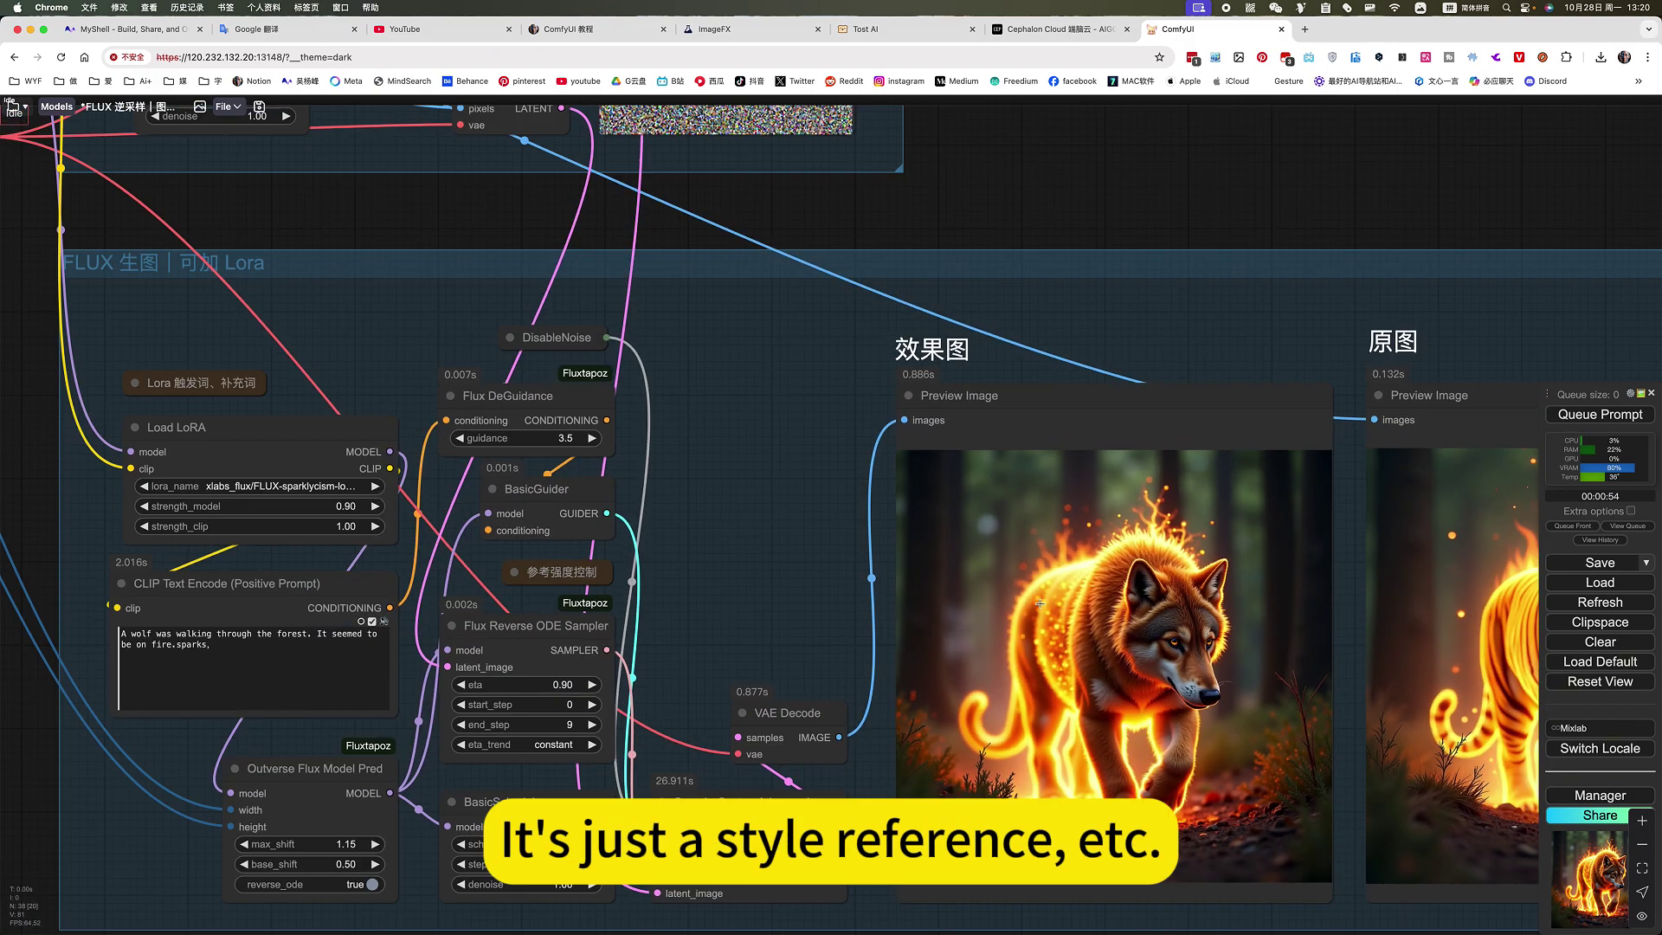
pyautogui.scroll(-5, 1039, 603)
pyautogui.moveTo(1125, 330); pyautogui.dragTo(1302, 430)
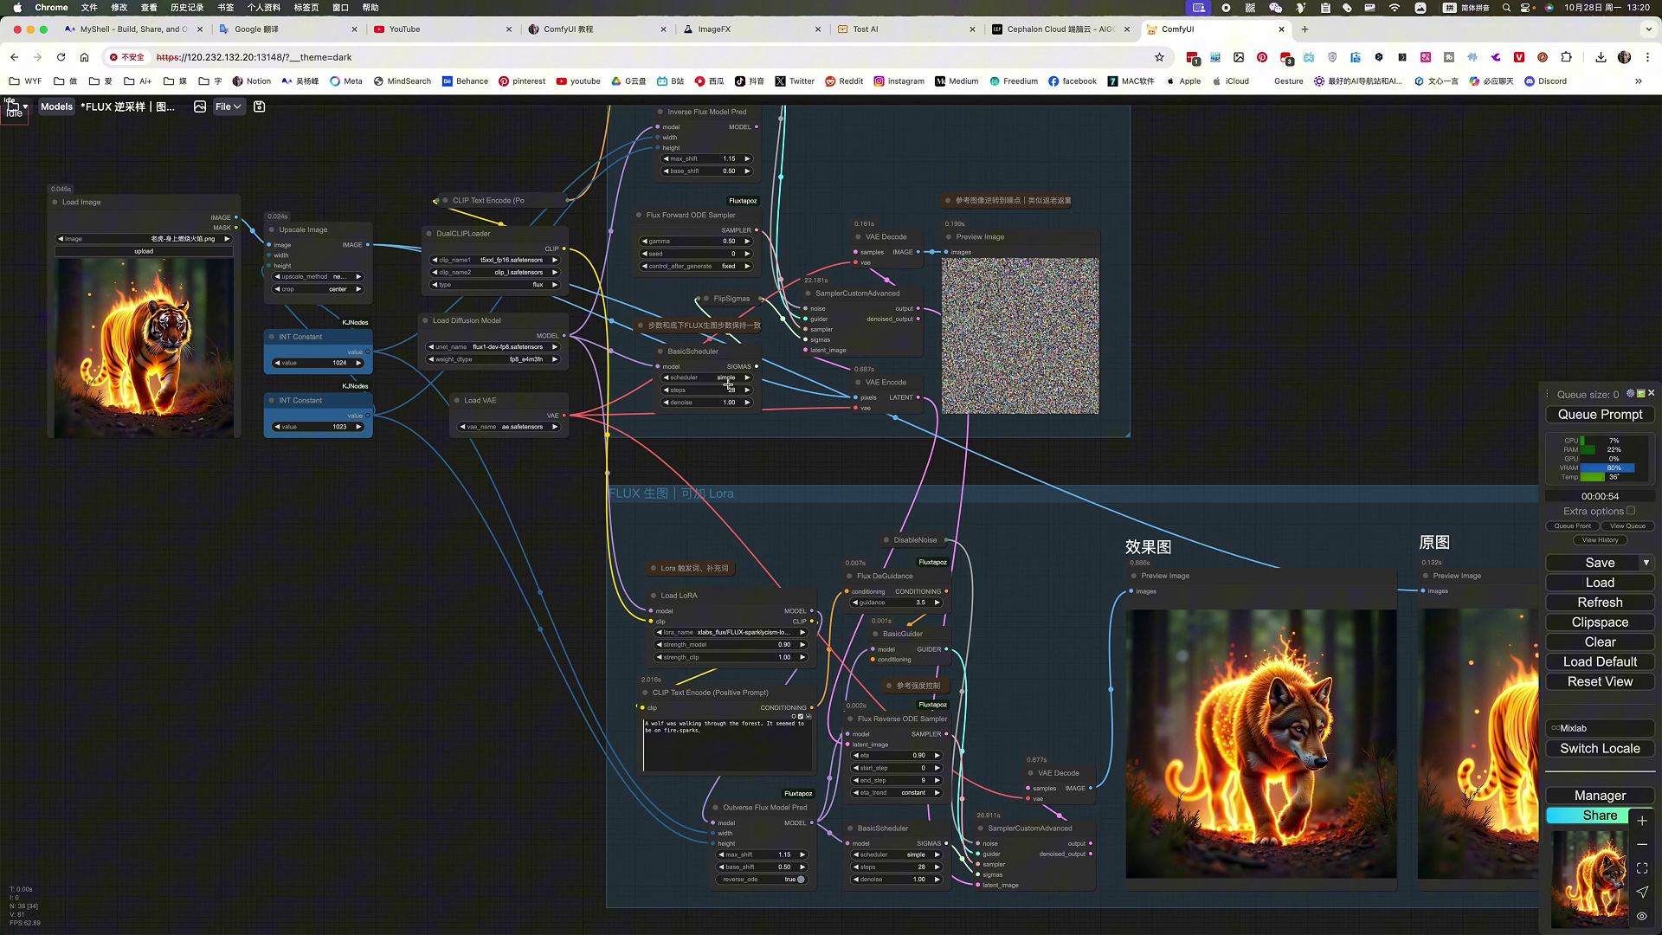
# - Switch to ImageFX to view the particle portraits, and check the Tost AI portraits and its text-to-image model list
pyautogui.click(749, 29)
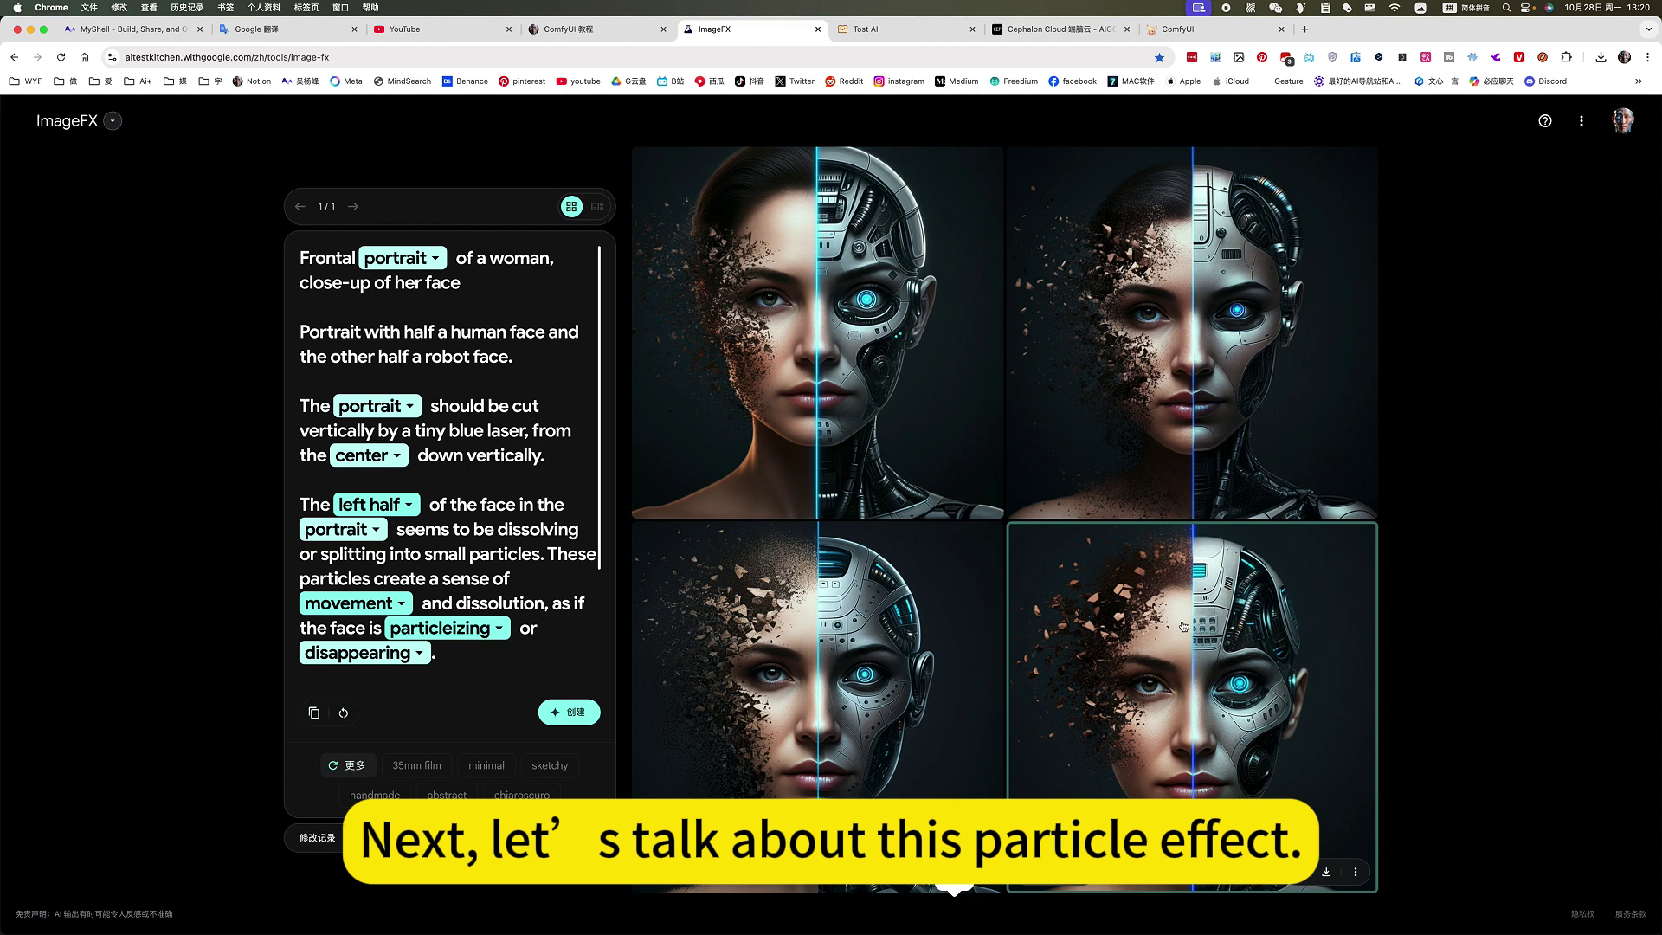
pyautogui.click(880, 29)
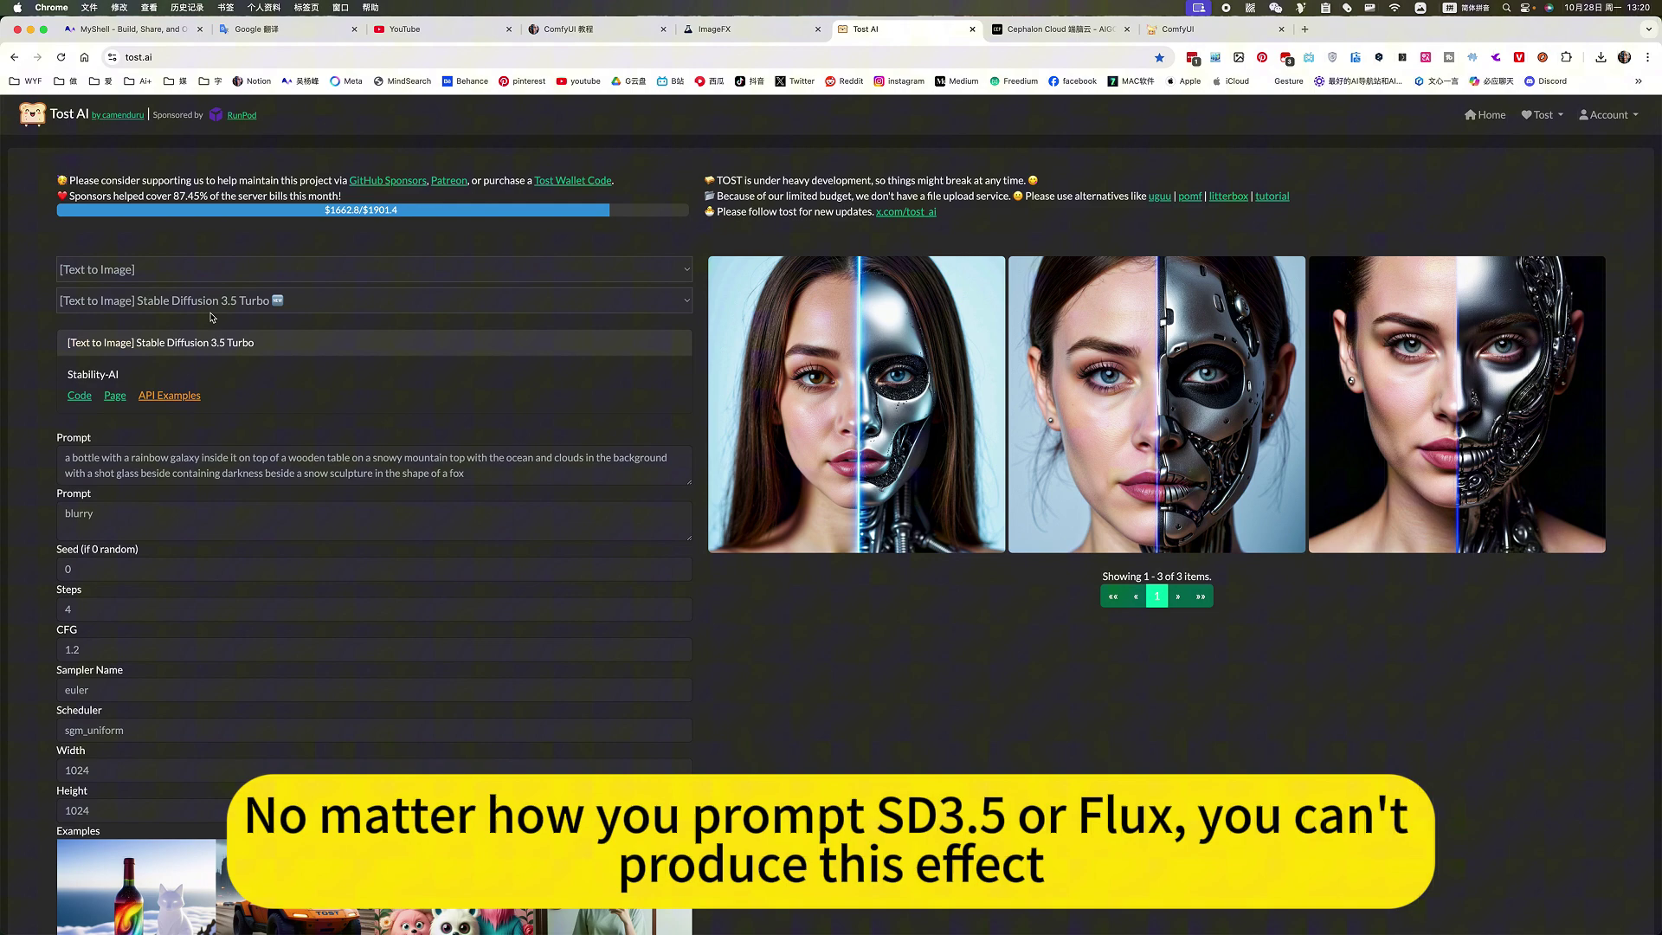
pyautogui.click(334, 299)
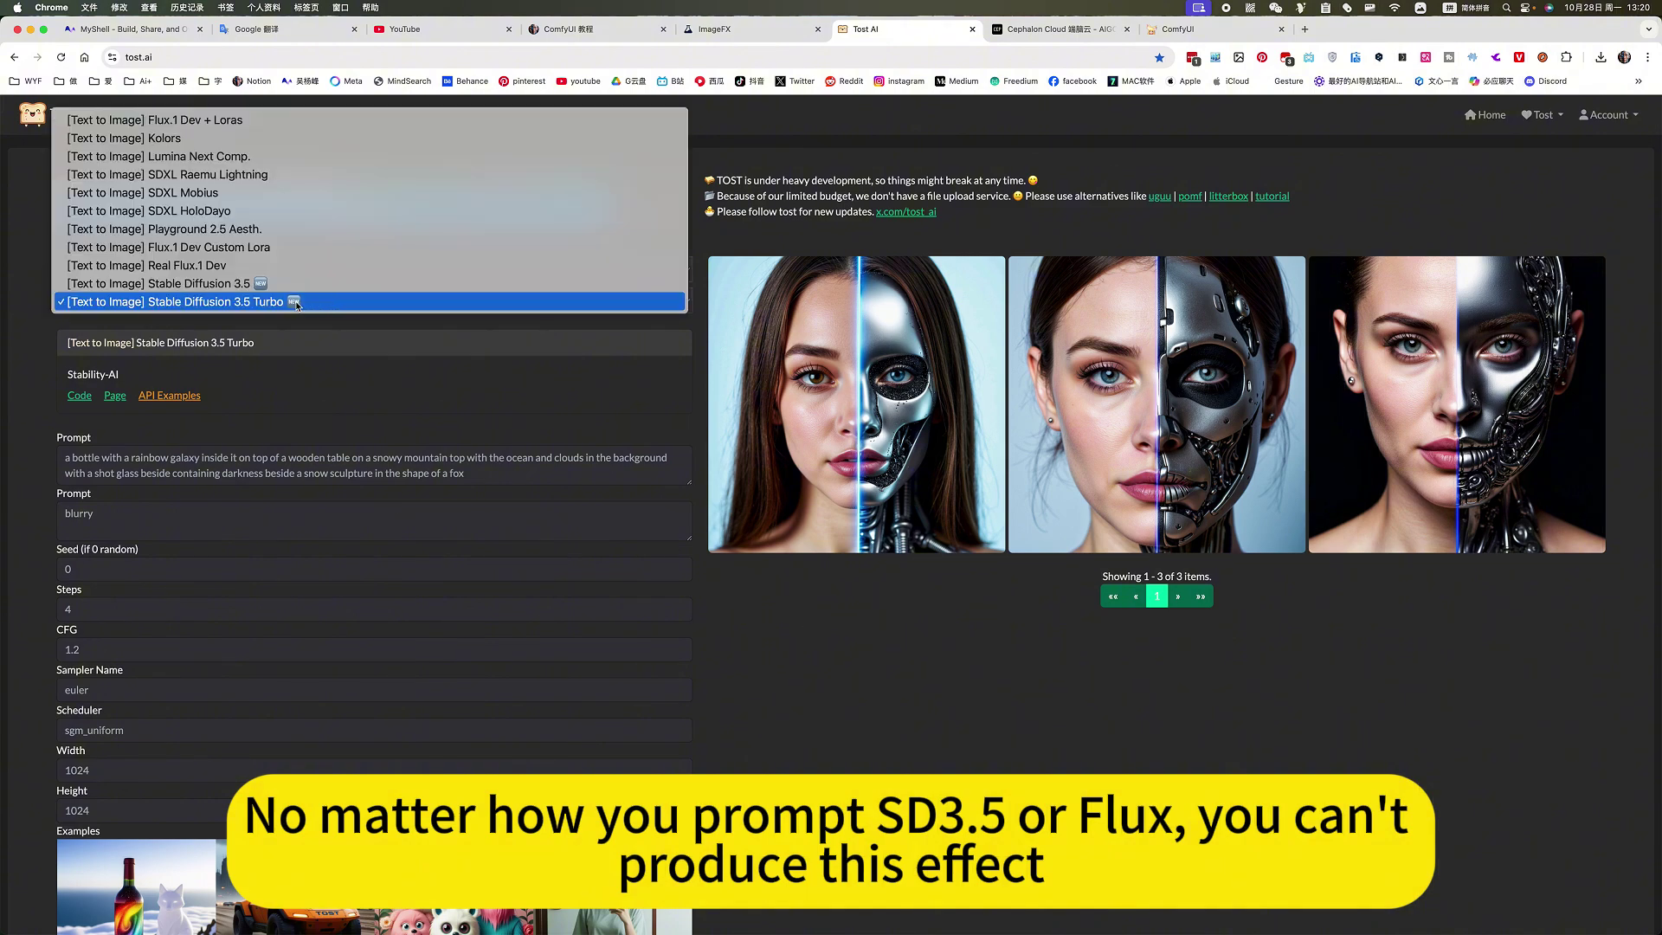
pyautogui.click(1061, 738)
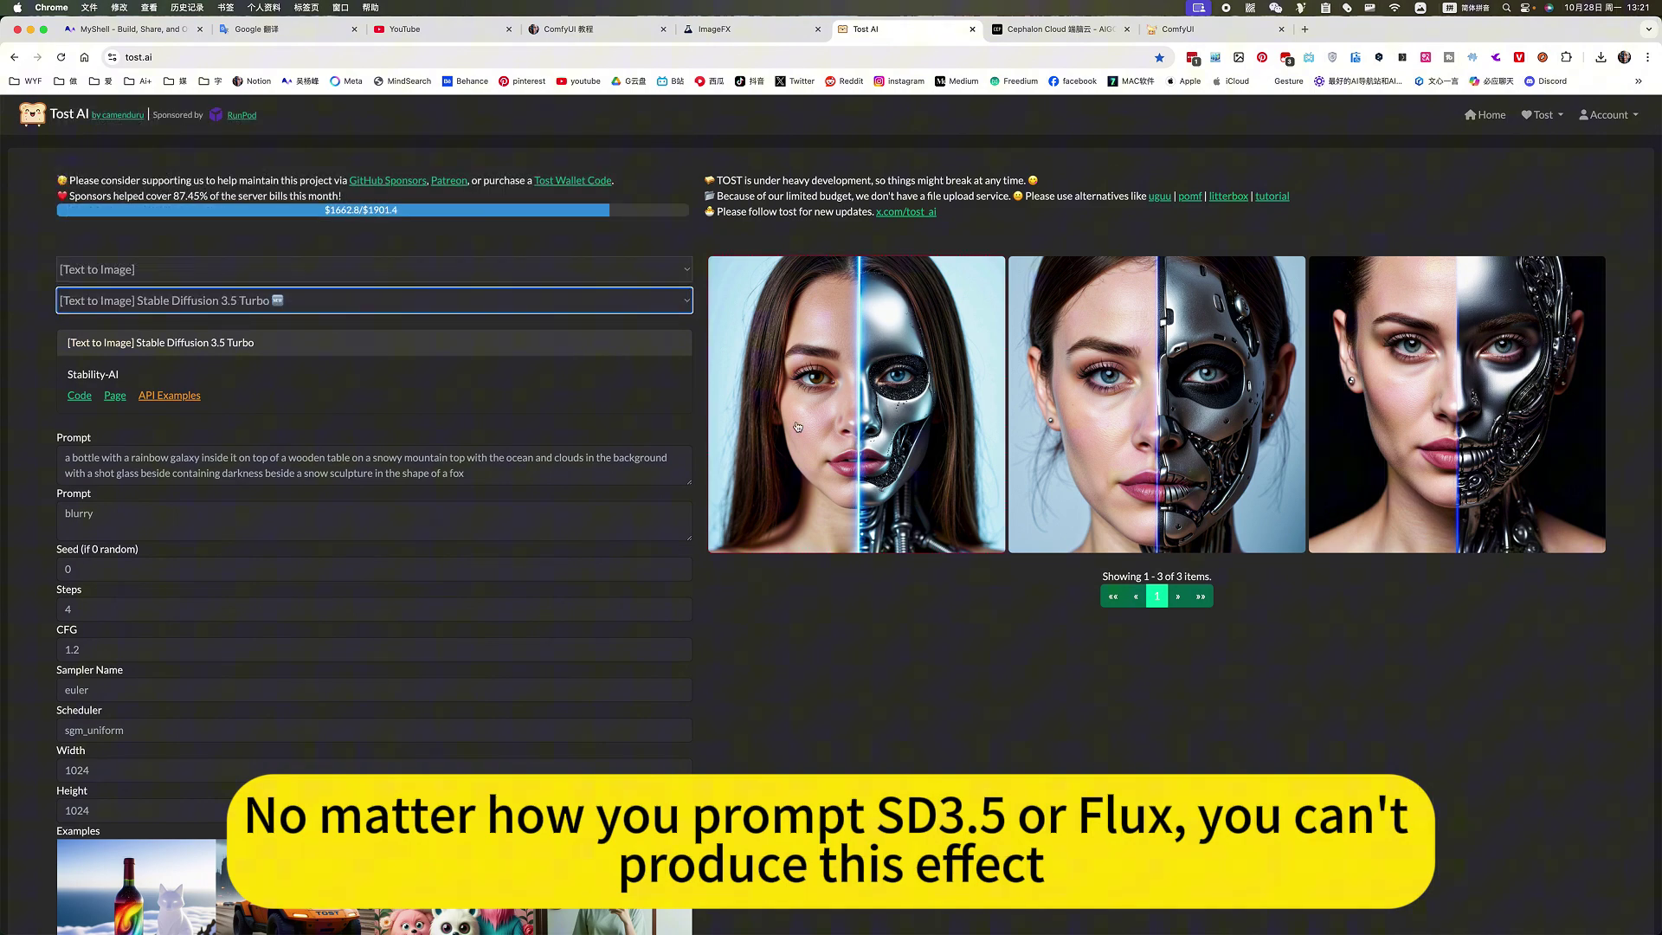
# - Return to ImageFX and look over the four generated half-robot portraits and their prompt
pyautogui.click(753, 28)
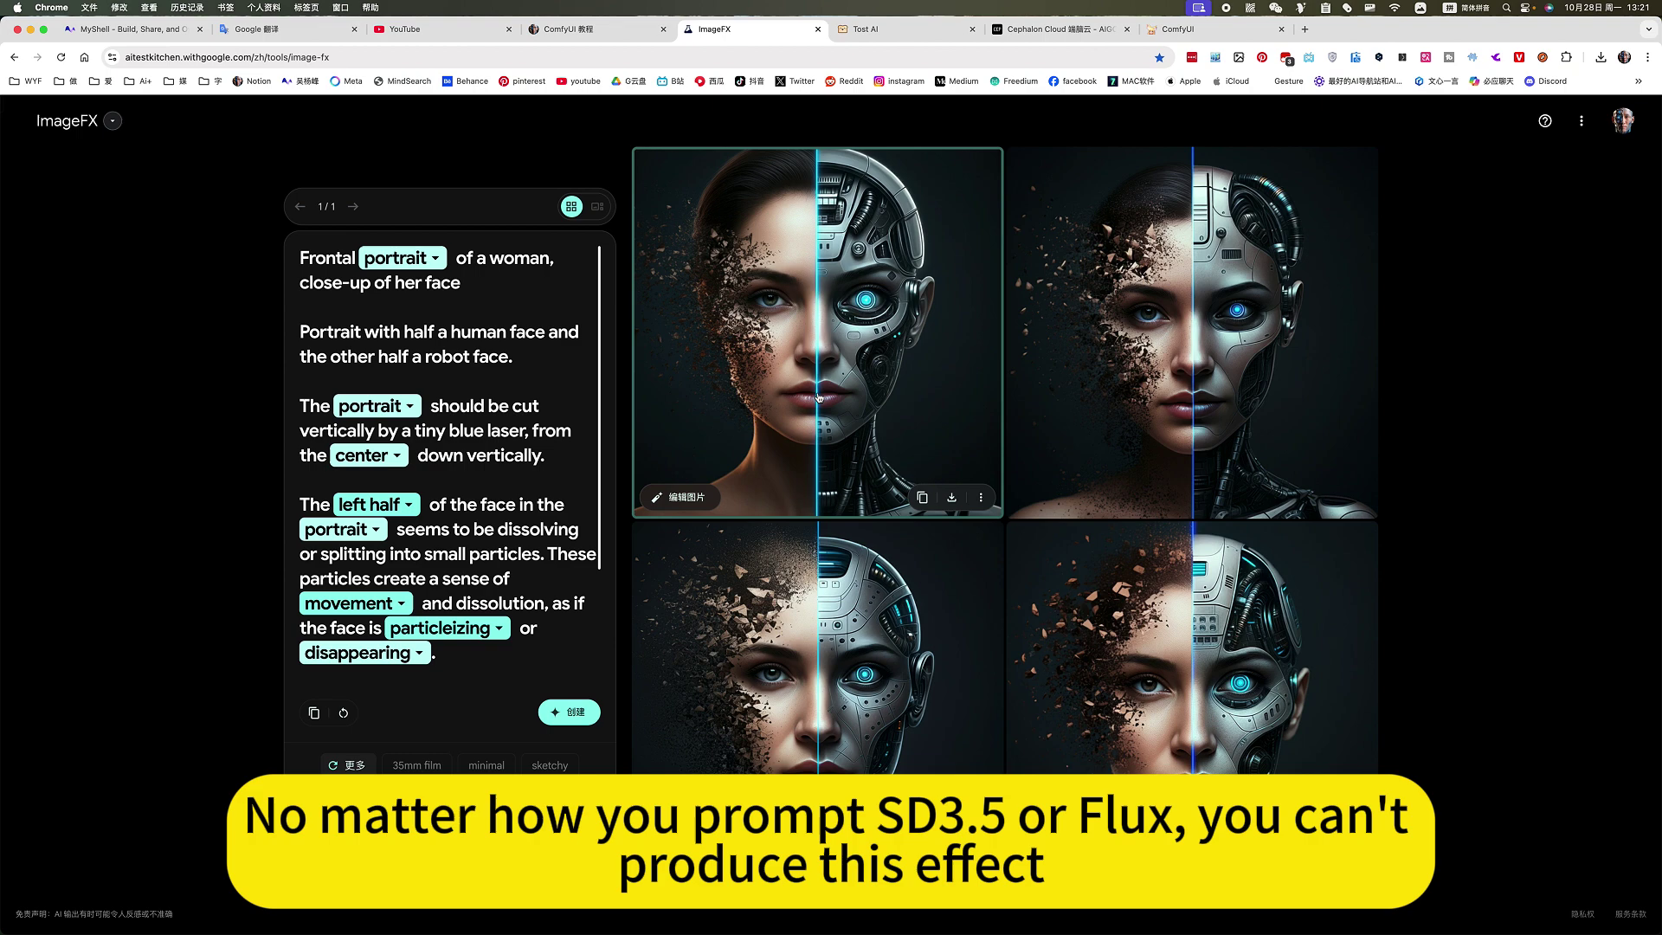
pyautogui.scroll(5, 839, 400)
pyautogui.scroll(-5, 841, 401)
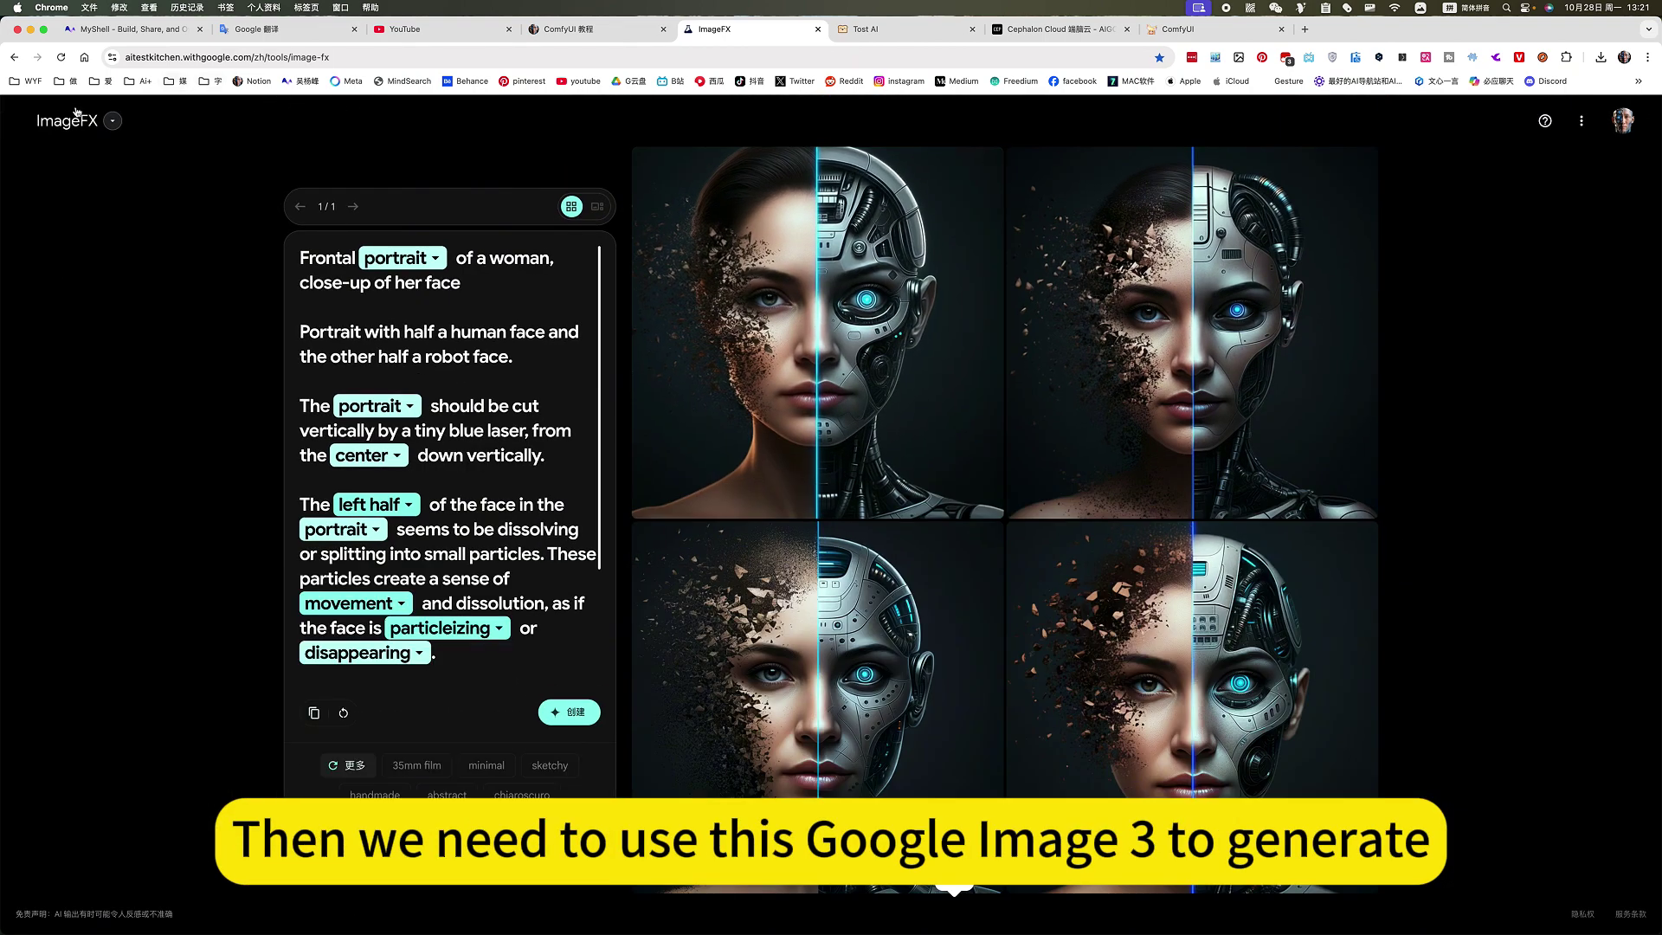
pyautogui.moveTo(876, 304)
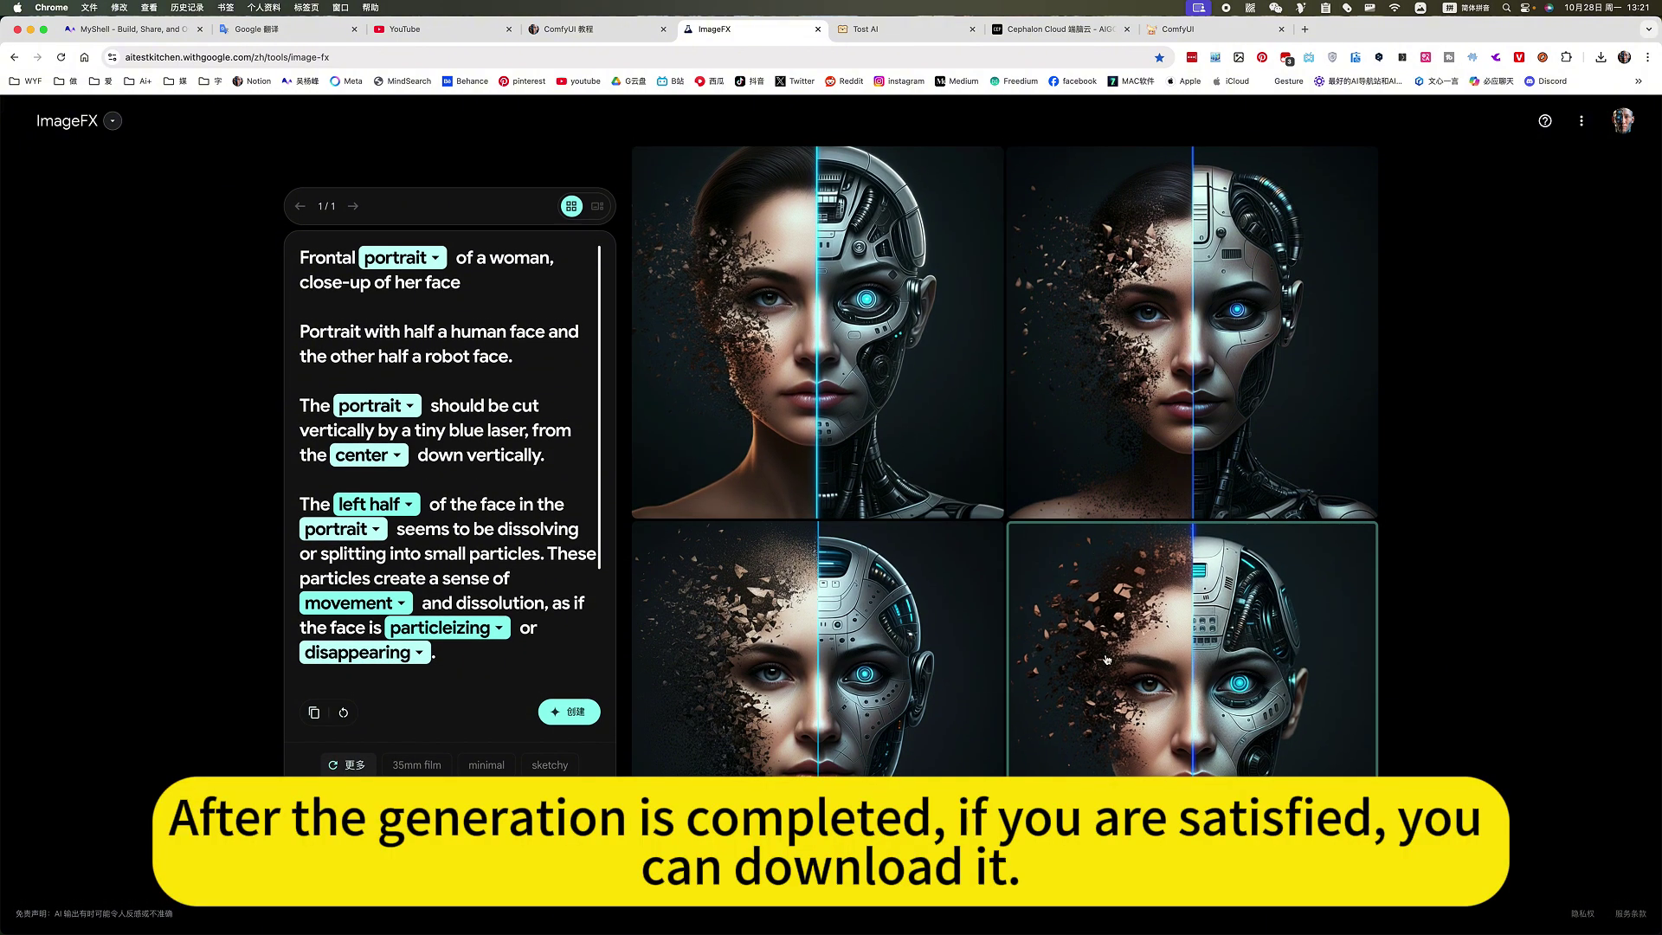
# - Switch to ComfyUI and load the particle portrait 人脸粒子化.jpg into the Load Image node, finding it with the filter 粒子
pyautogui.click(1196, 31)
pyautogui.moveTo(1376, 367); pyautogui.dragTo(1490, 398)
pyautogui.moveTo(411, 544); pyautogui.dragTo(395, 632)
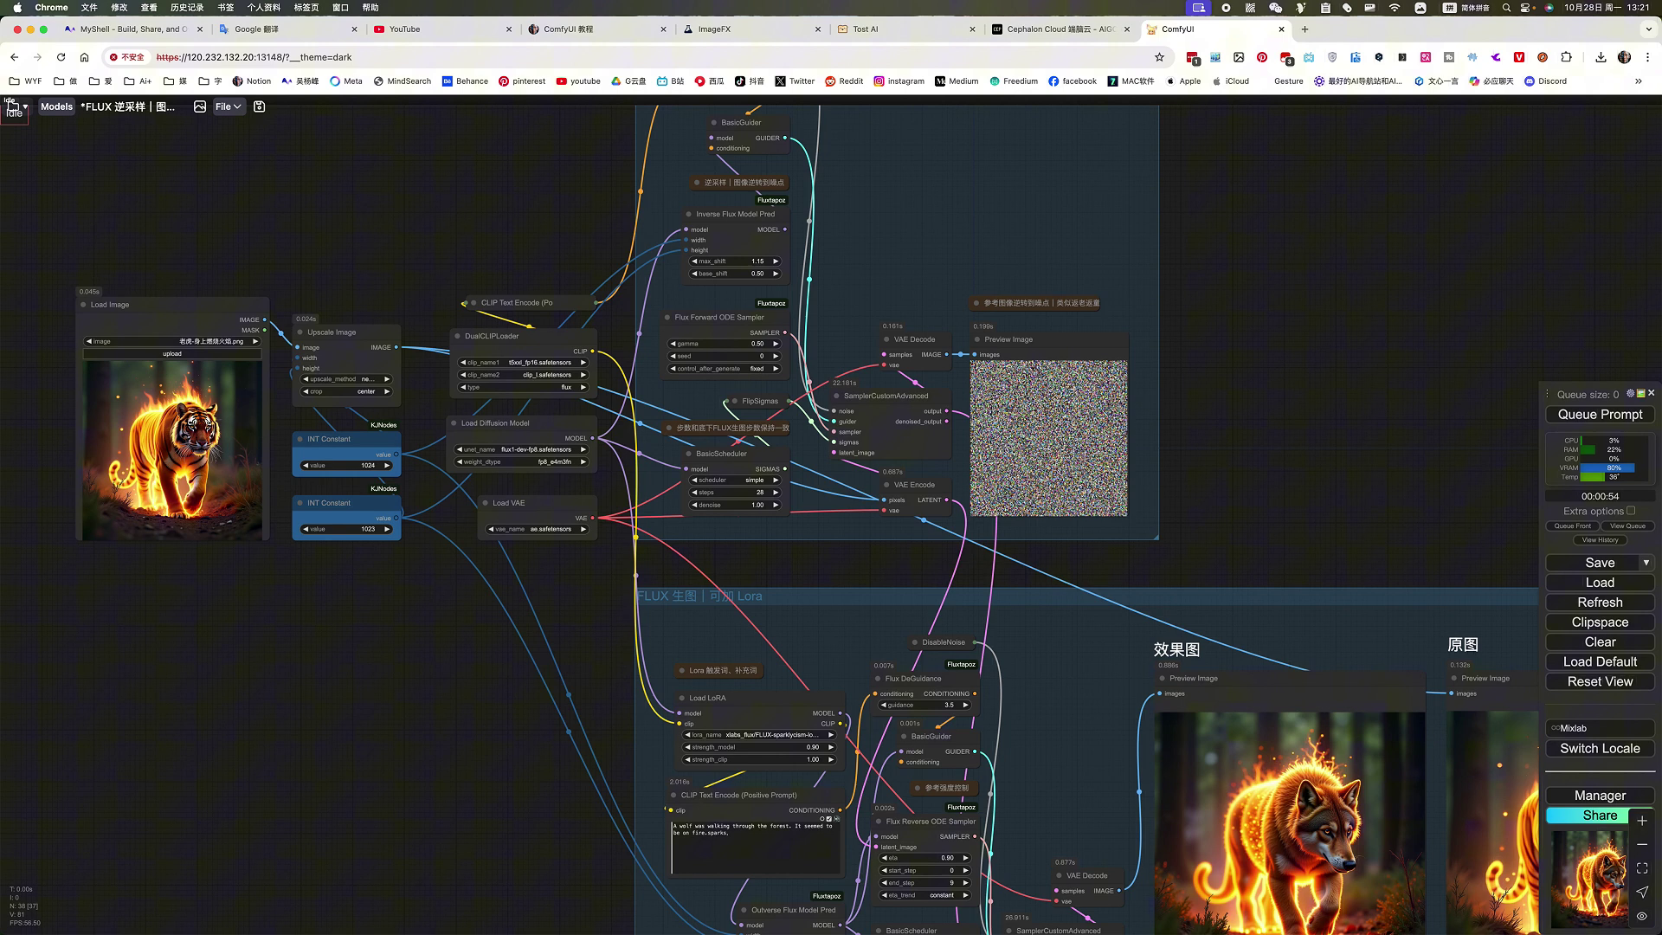
pyautogui.press('super+Tab')
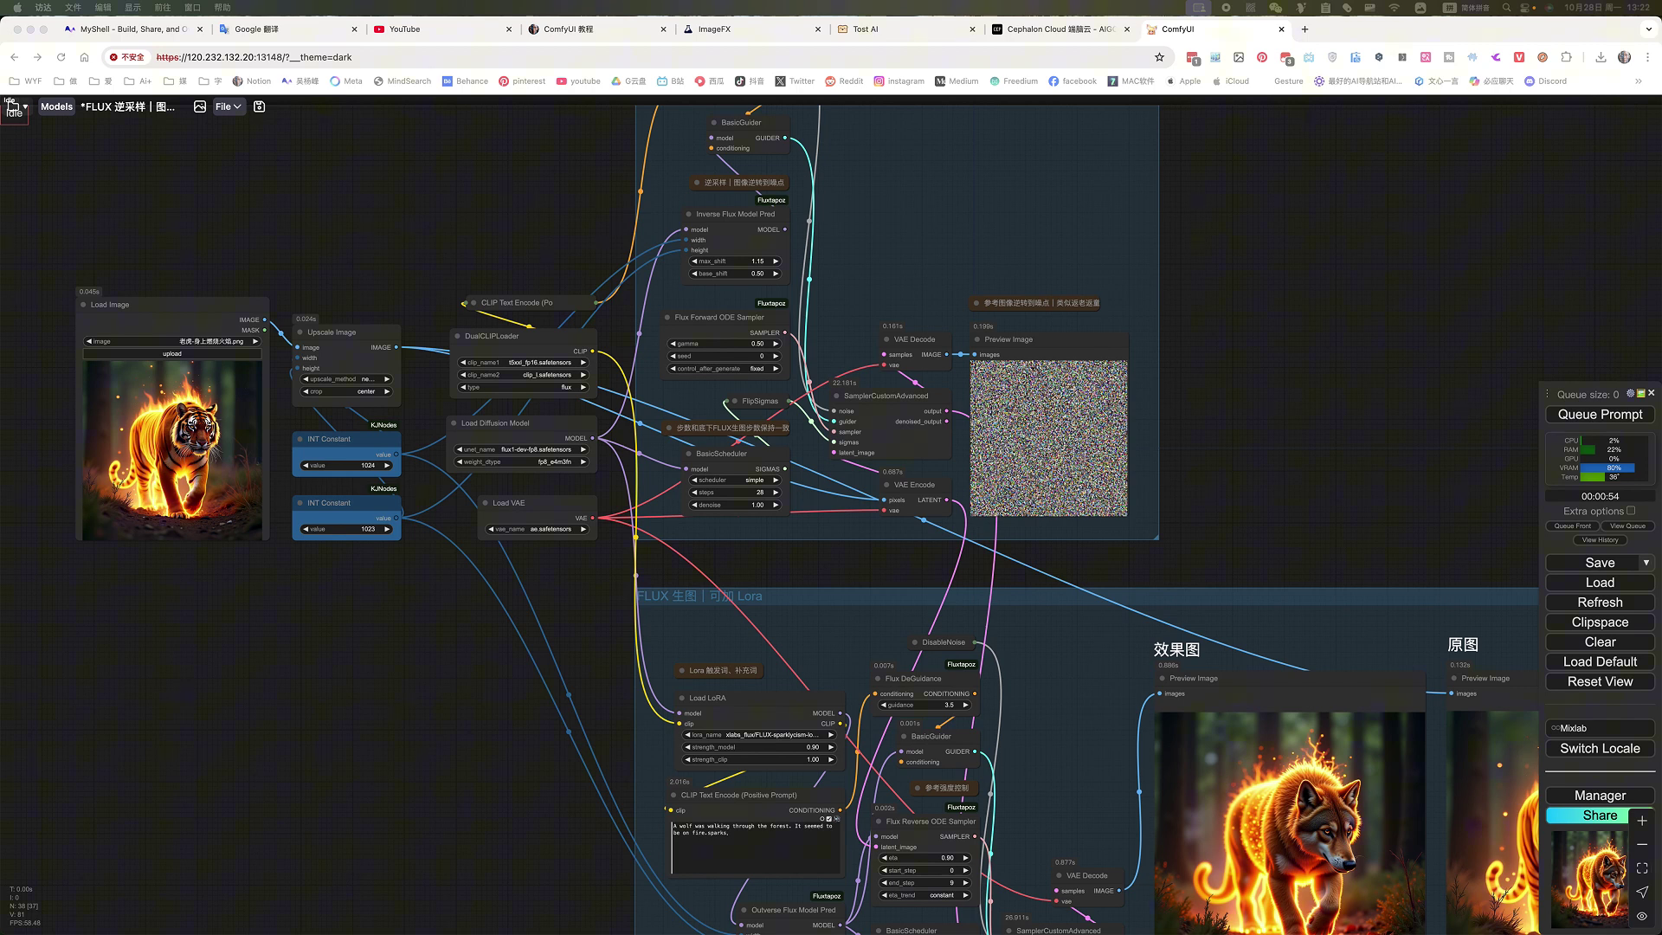
pyautogui.click(216, 341)
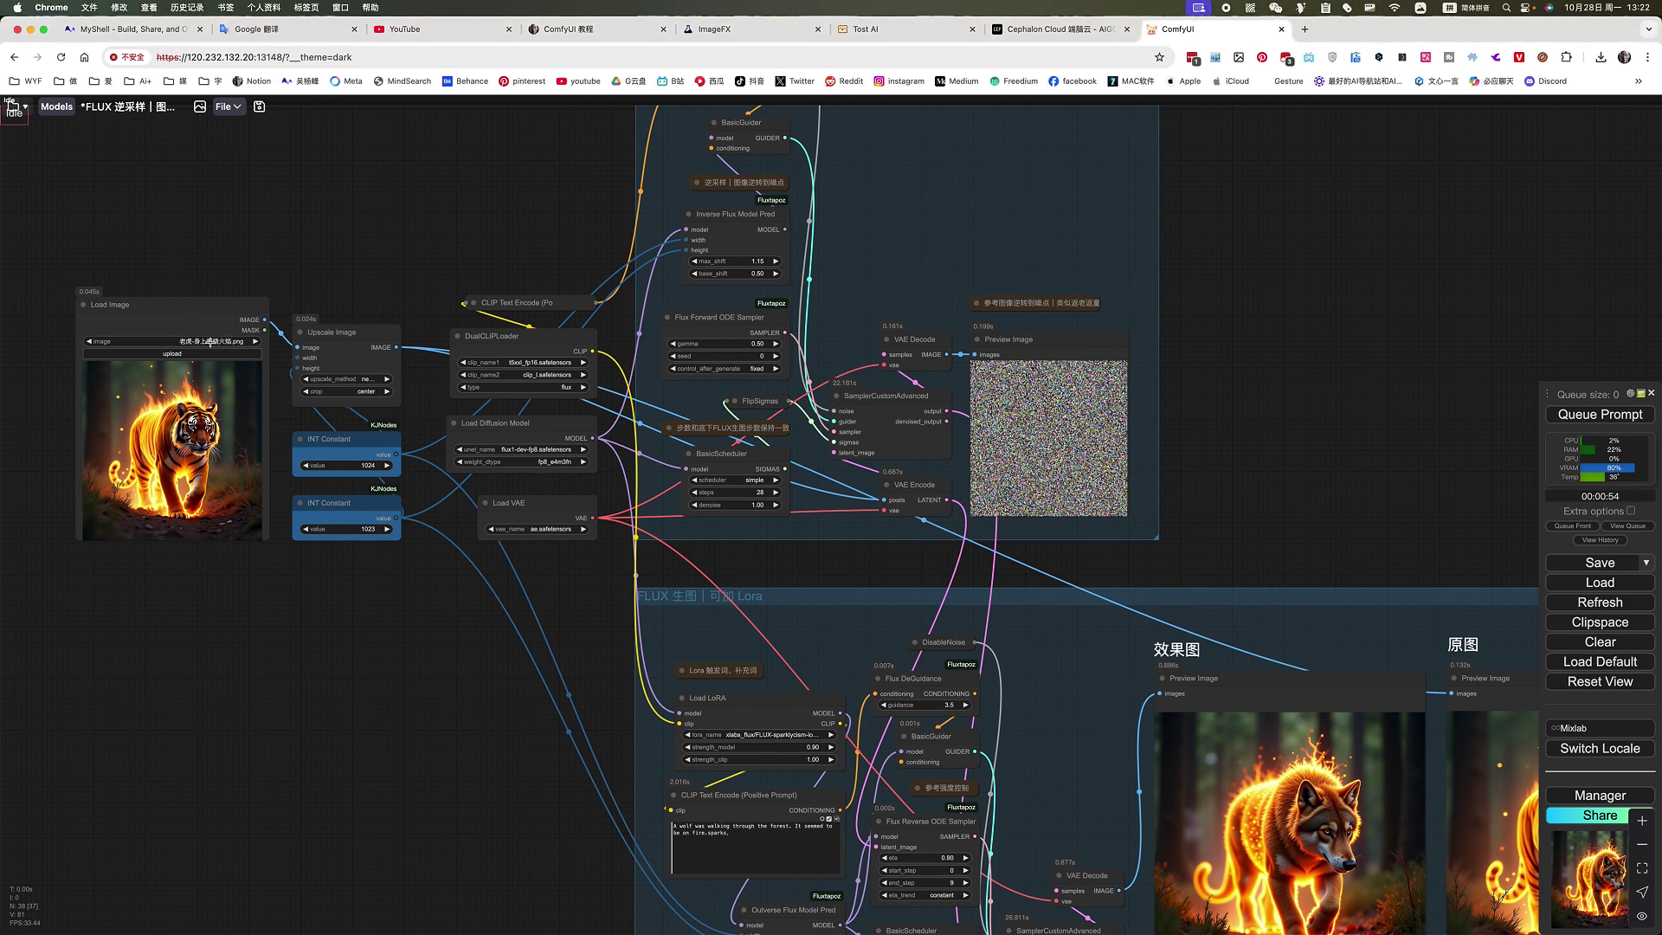
pyautogui.click(216, 341)
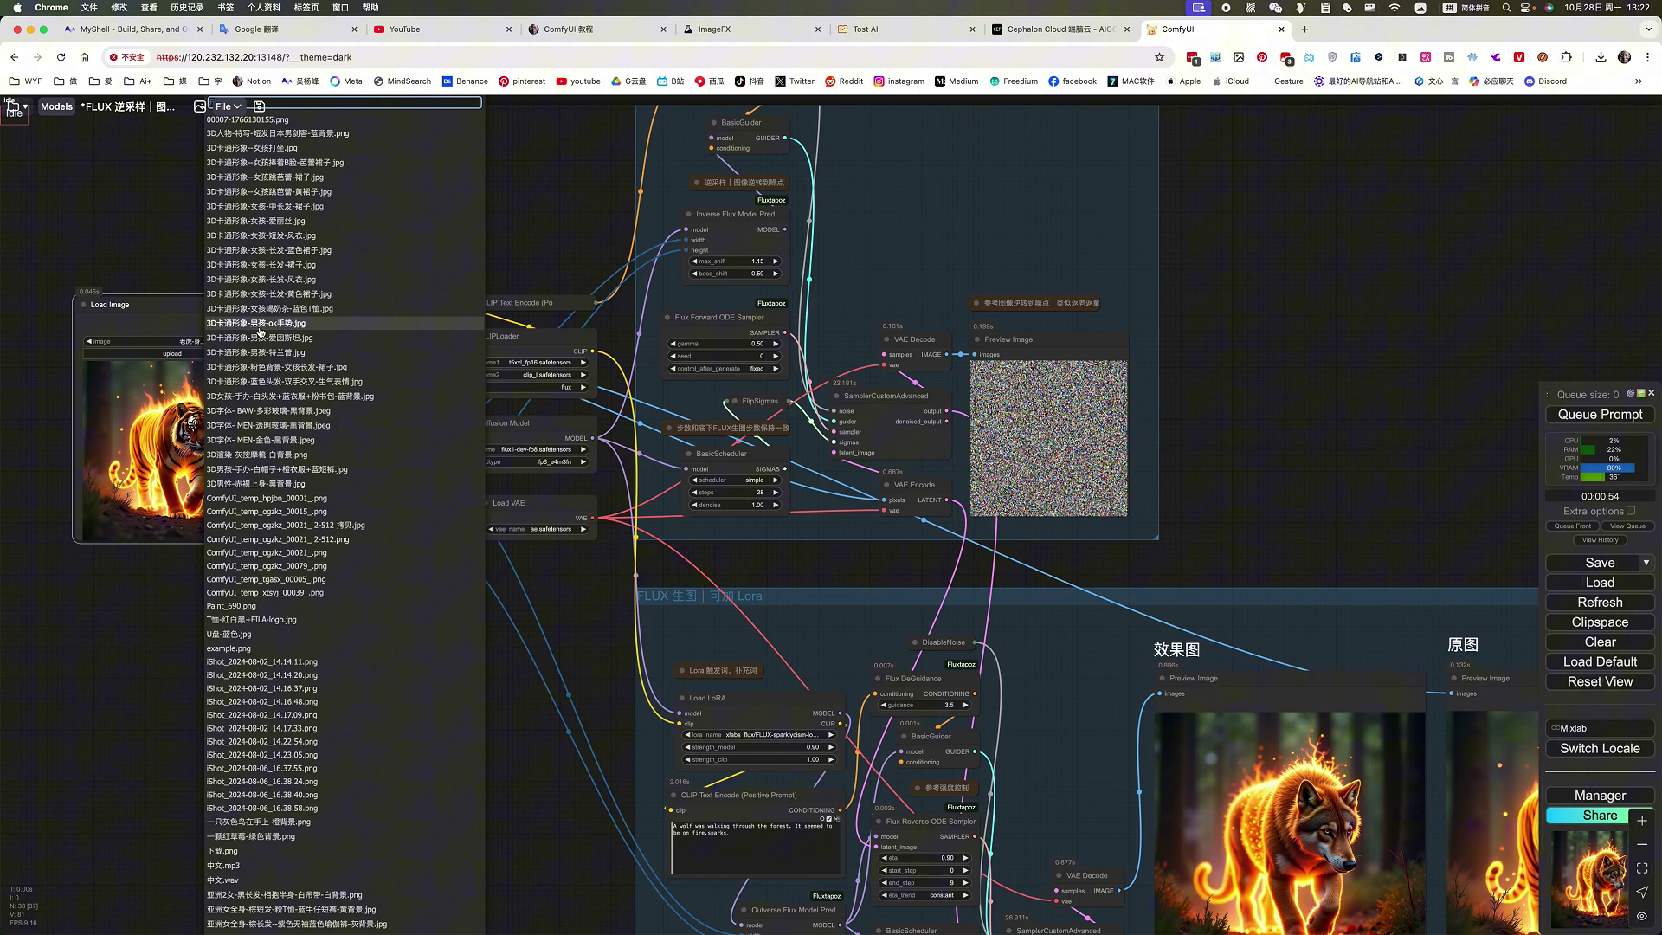
pyautogui.write('粒子')
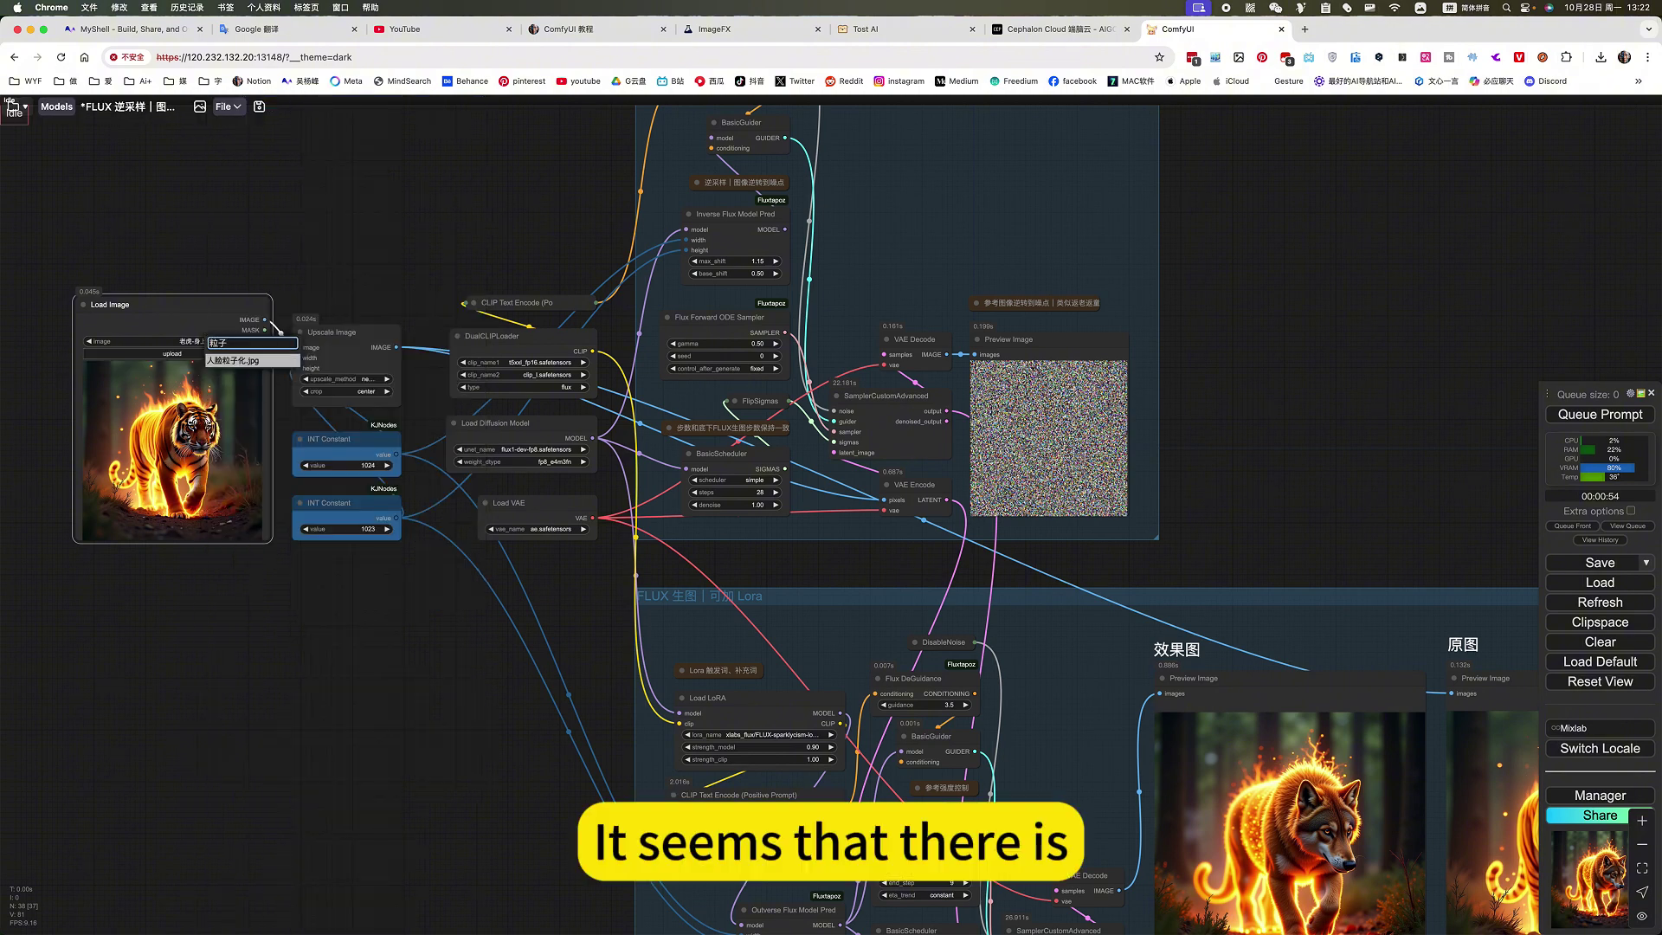
pyautogui.click(230, 359)
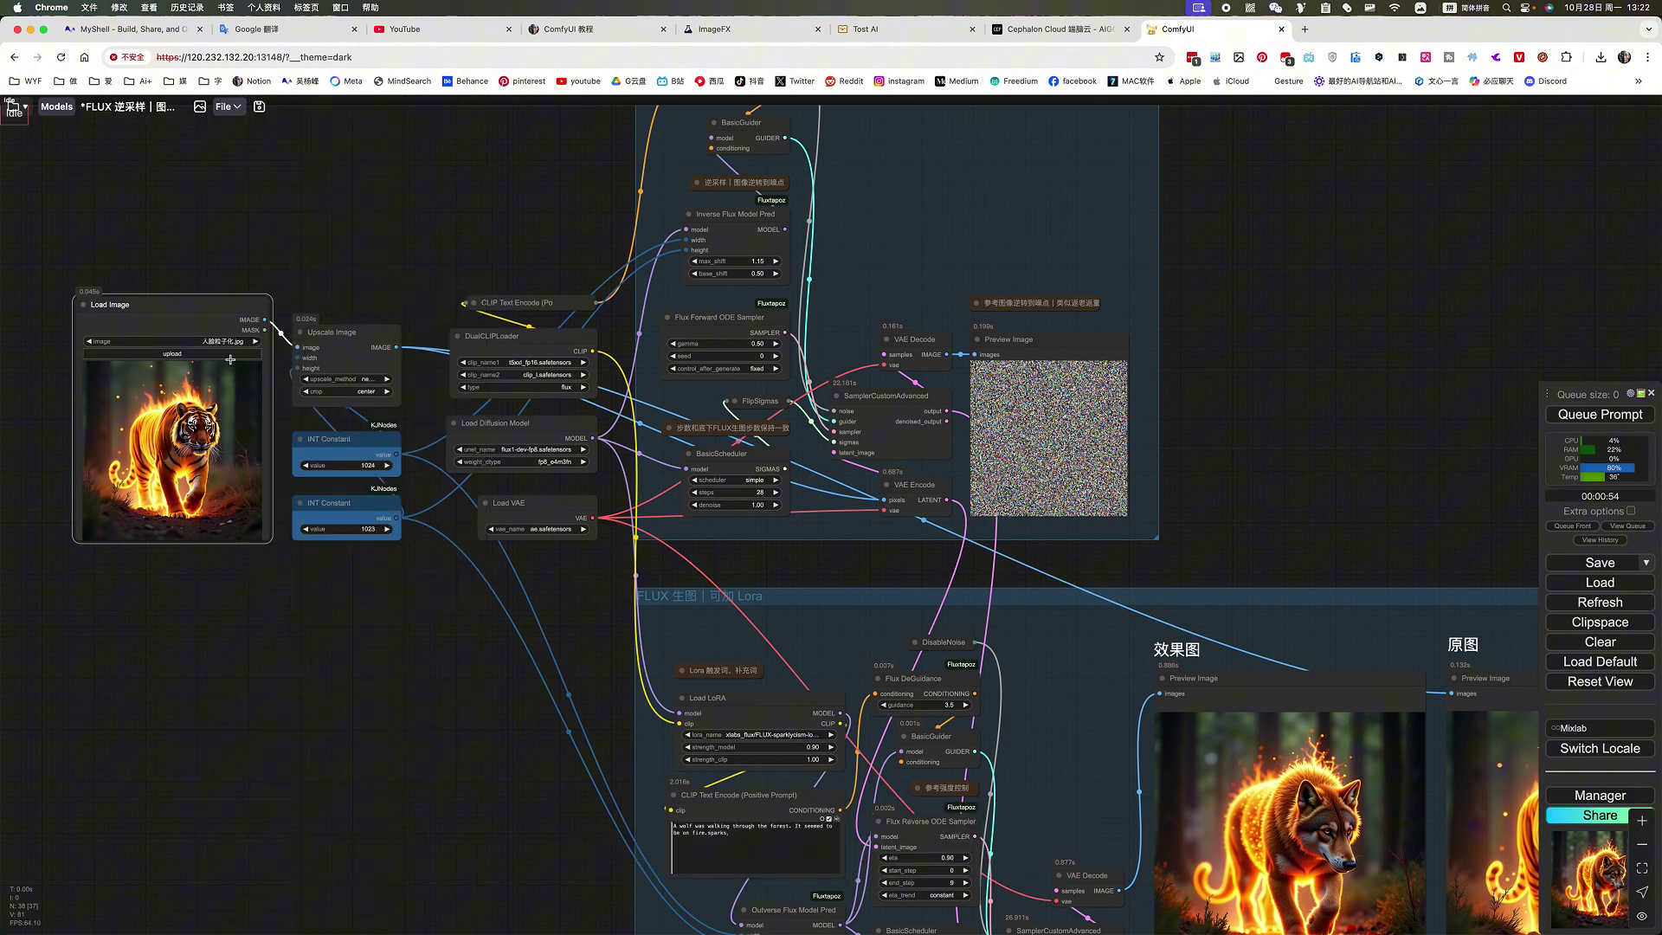
# - Examine the half-robot particle portrait in the Load Image node up close, checking the facial realism and particle detail
pyautogui.scroll(5, 475, 642)
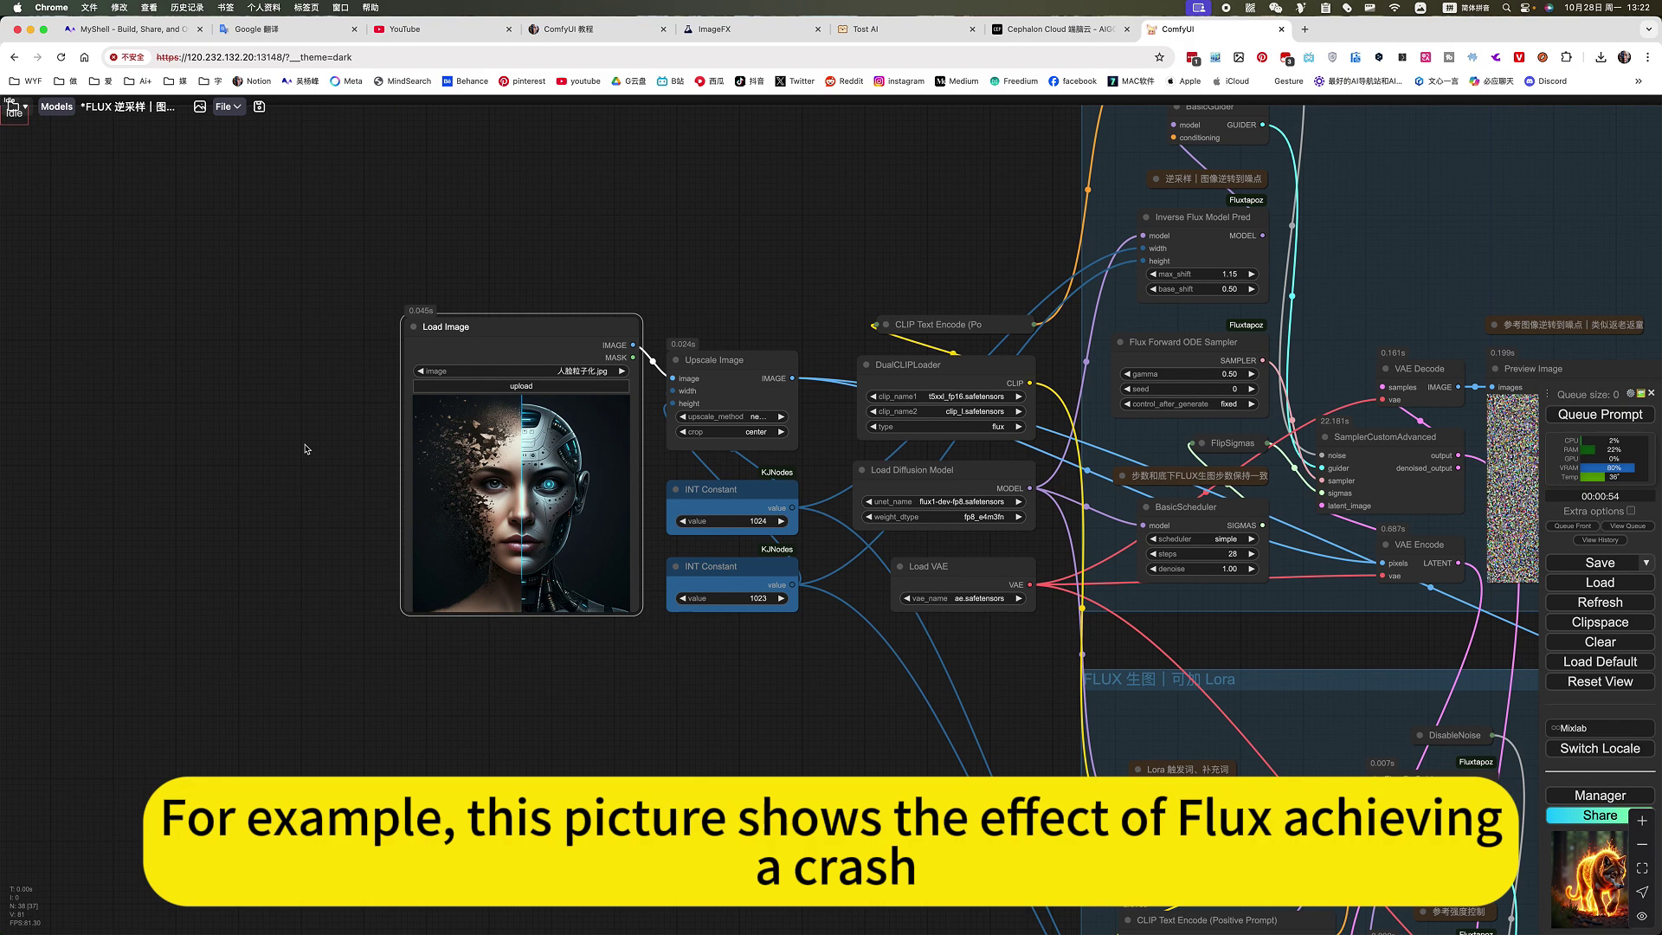
pyautogui.scroll(4, 338, 488)
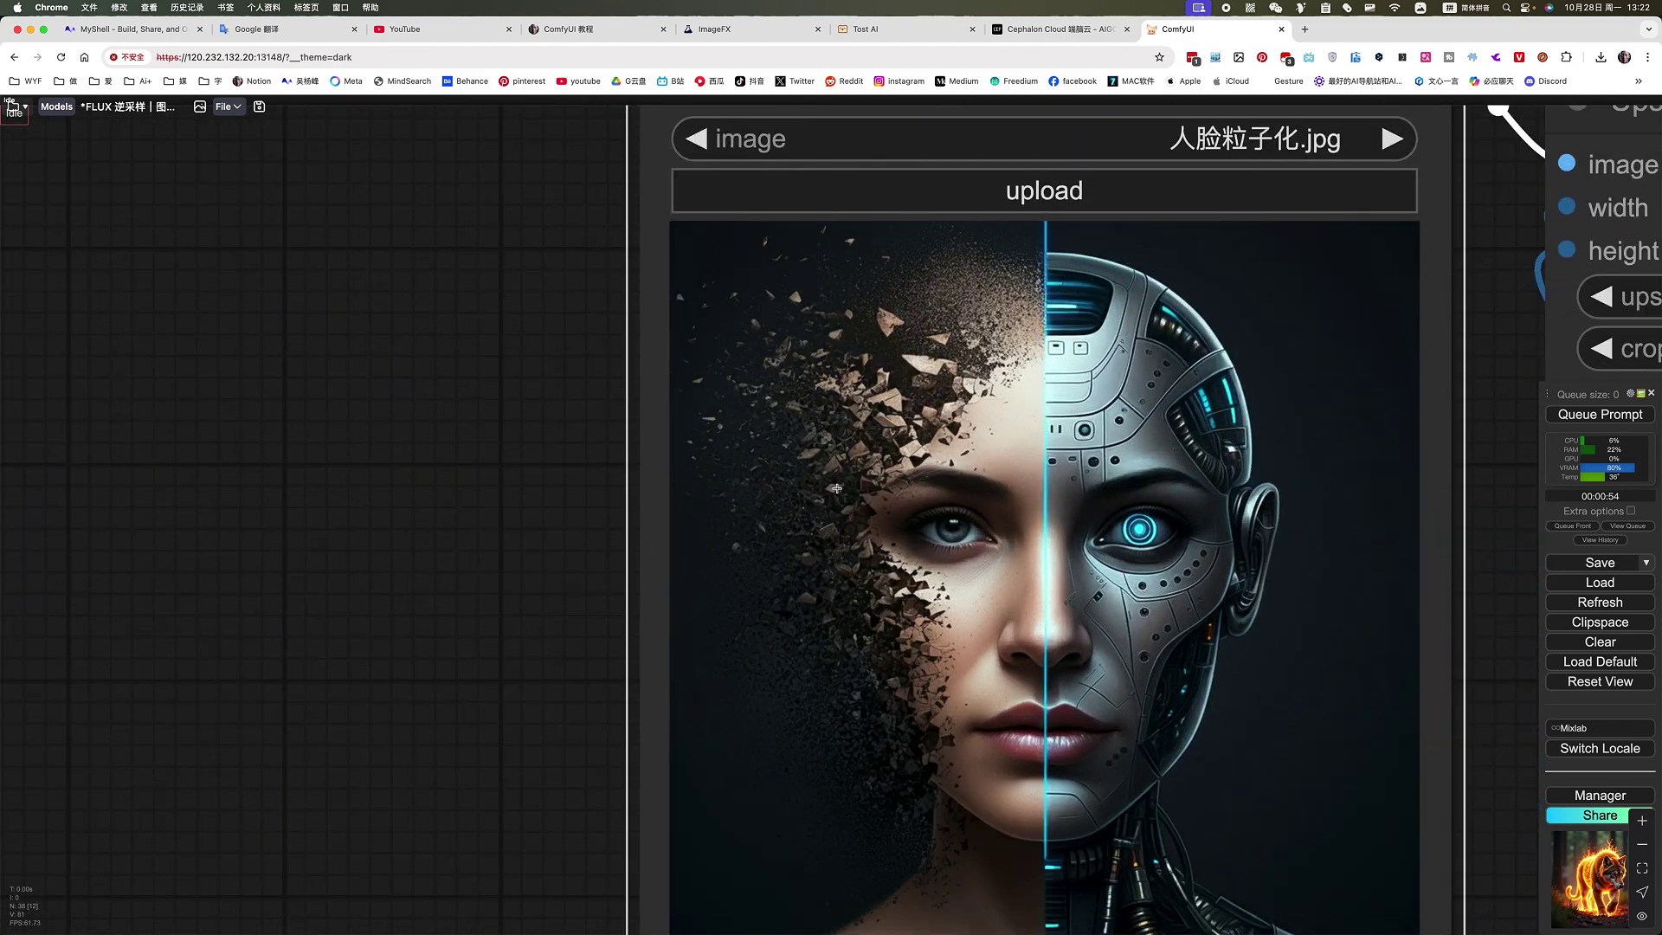
pyautogui.scroll(-6, 461, 528)
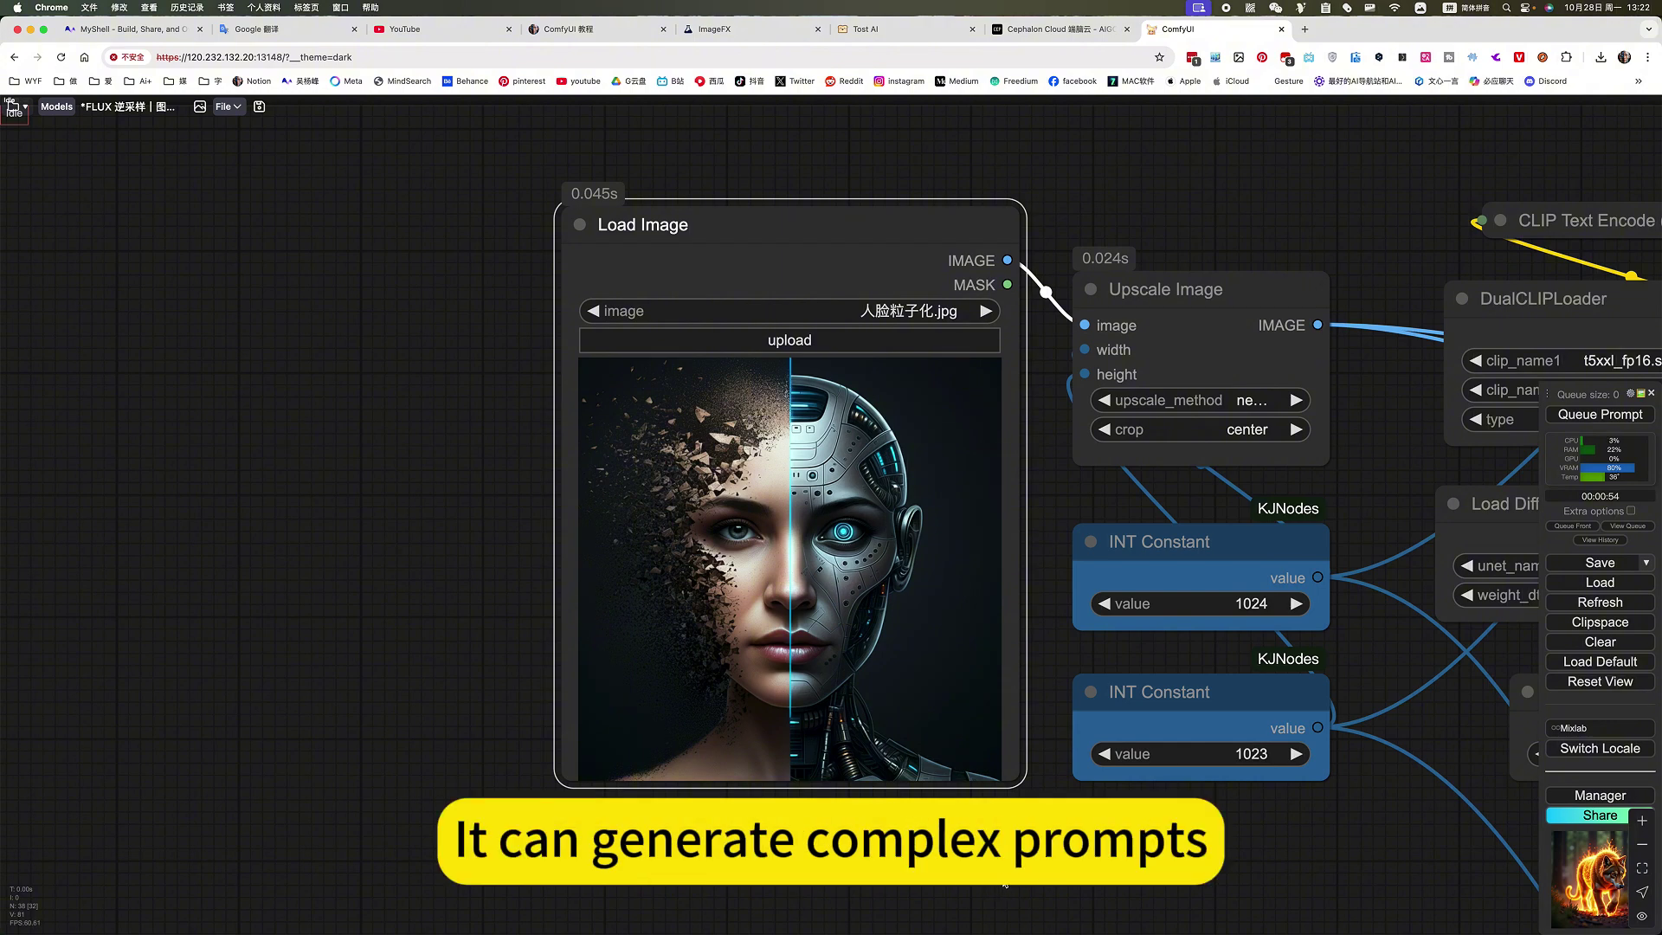
pyautogui.moveTo(1091, 861); pyautogui.dragTo(1065, 786)
pyautogui.scroll(-5, 840, 844)
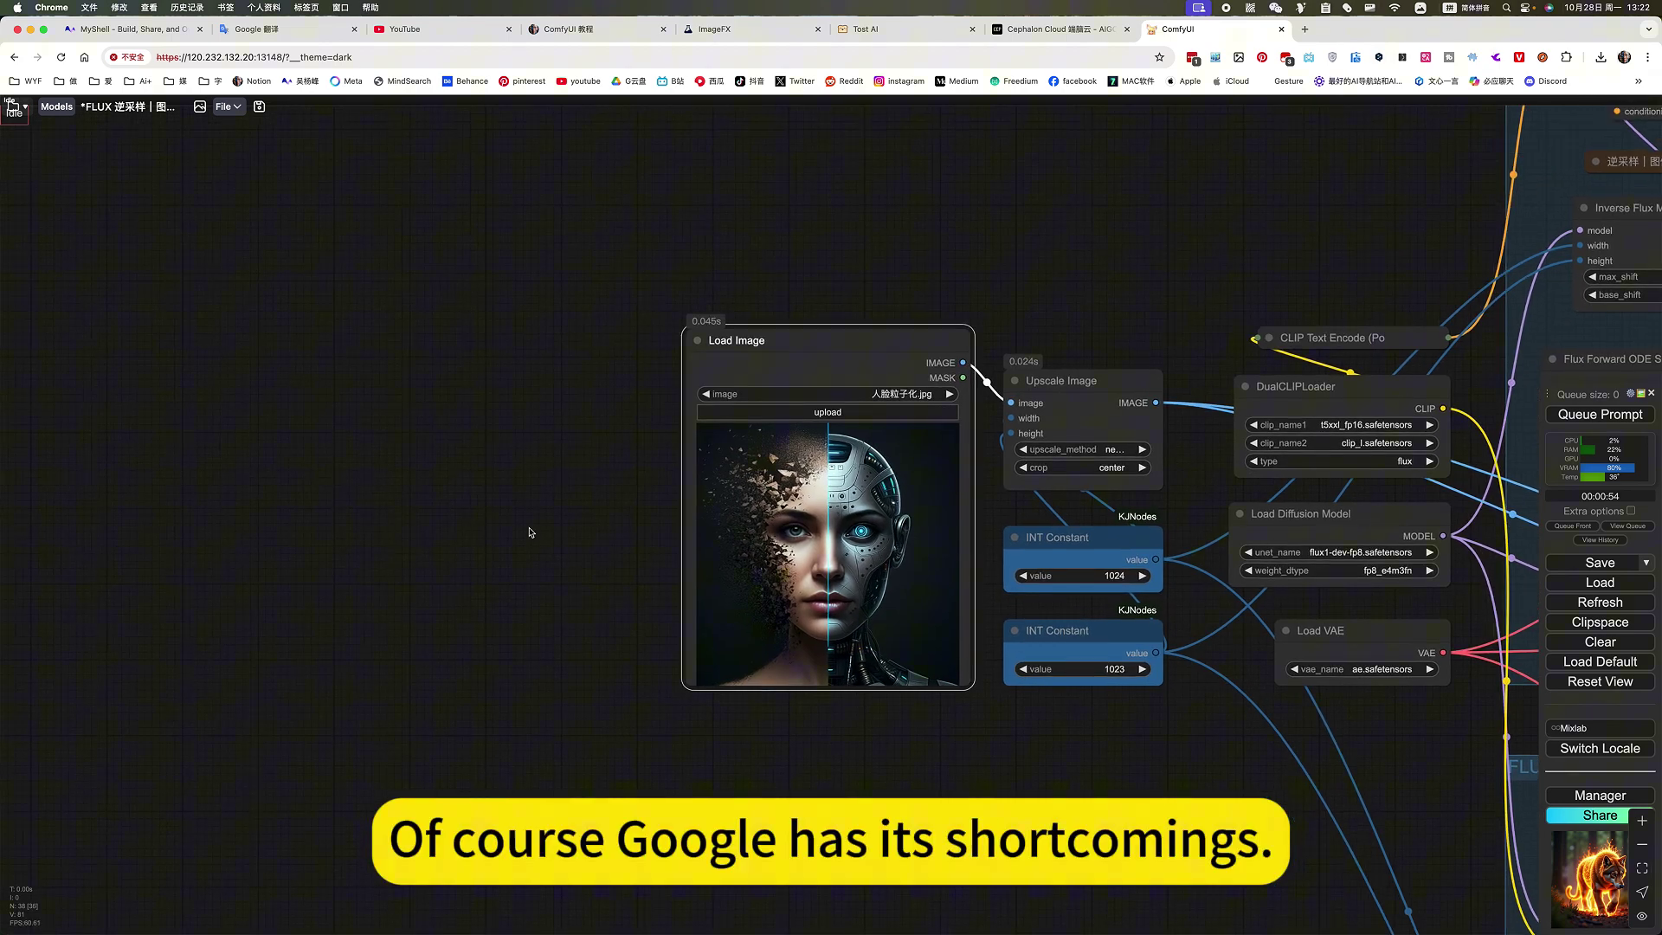
pyautogui.scroll(2, 543, 522)
pyautogui.scroll(3, 543, 522)
pyautogui.hscroll(3, 800, 663)
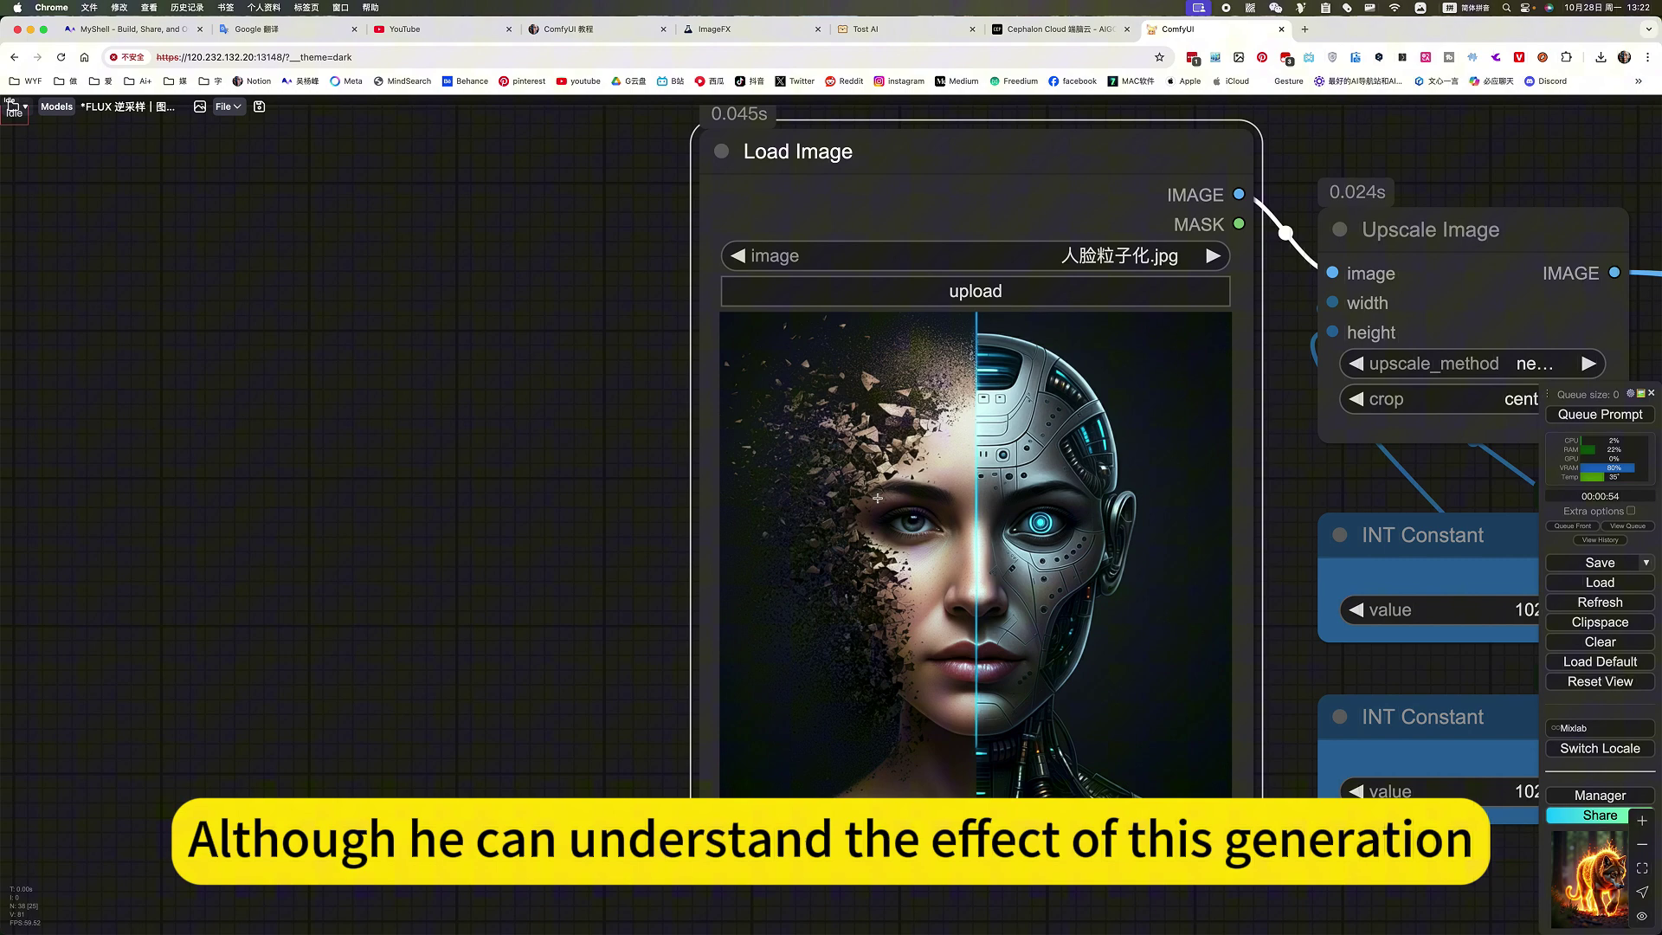
pyautogui.scroll(-5, 948, 621)
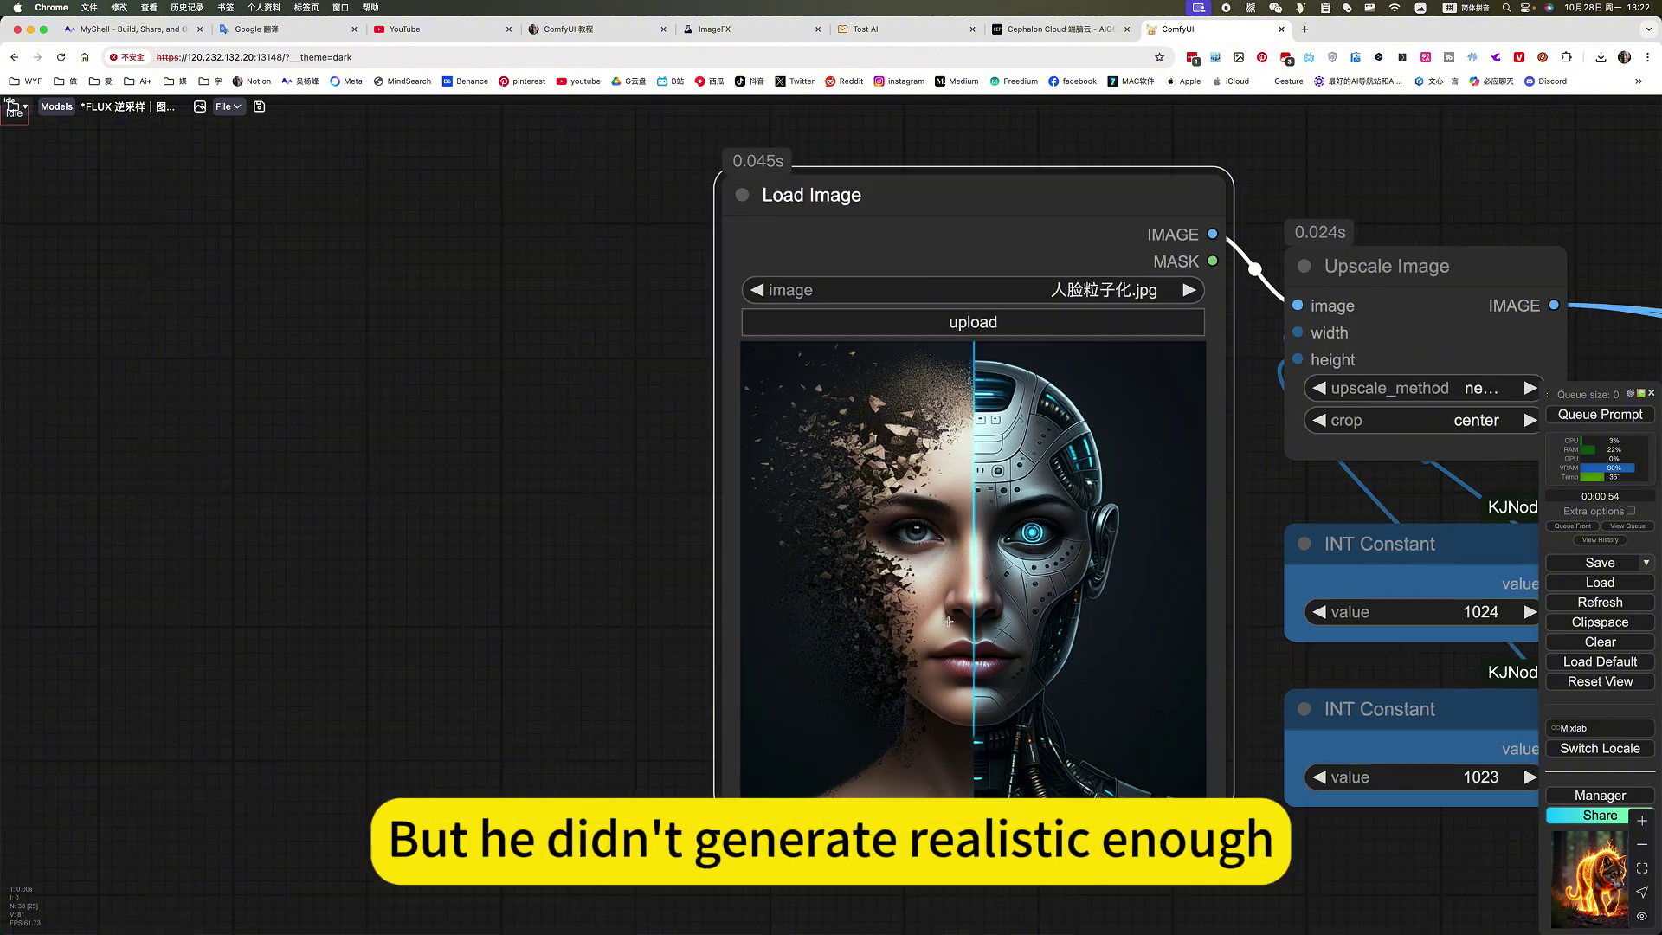
pyautogui.scroll(6, 1028, 552)
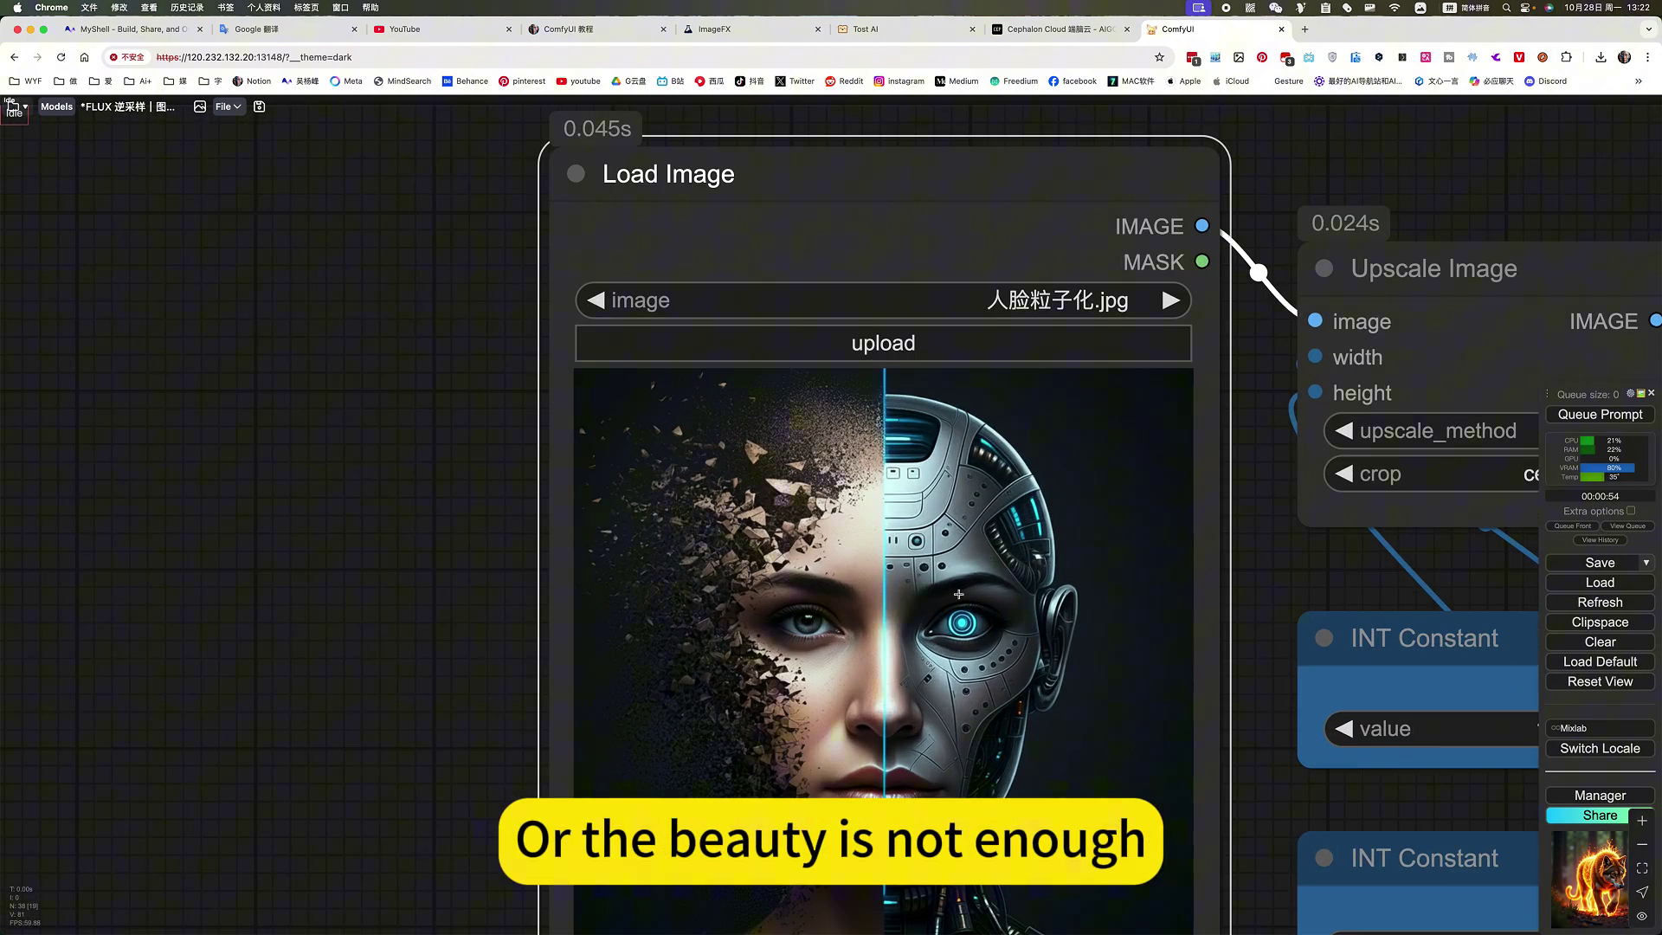
pyautogui.scroll(-5, 1006, 594)
pyautogui.moveTo(1027, 815); pyautogui.dragTo(511, 677)
pyautogui.scroll(-5, 799, 761)
pyautogui.moveTo(632, 682); pyautogui.dragTo(408, 541)
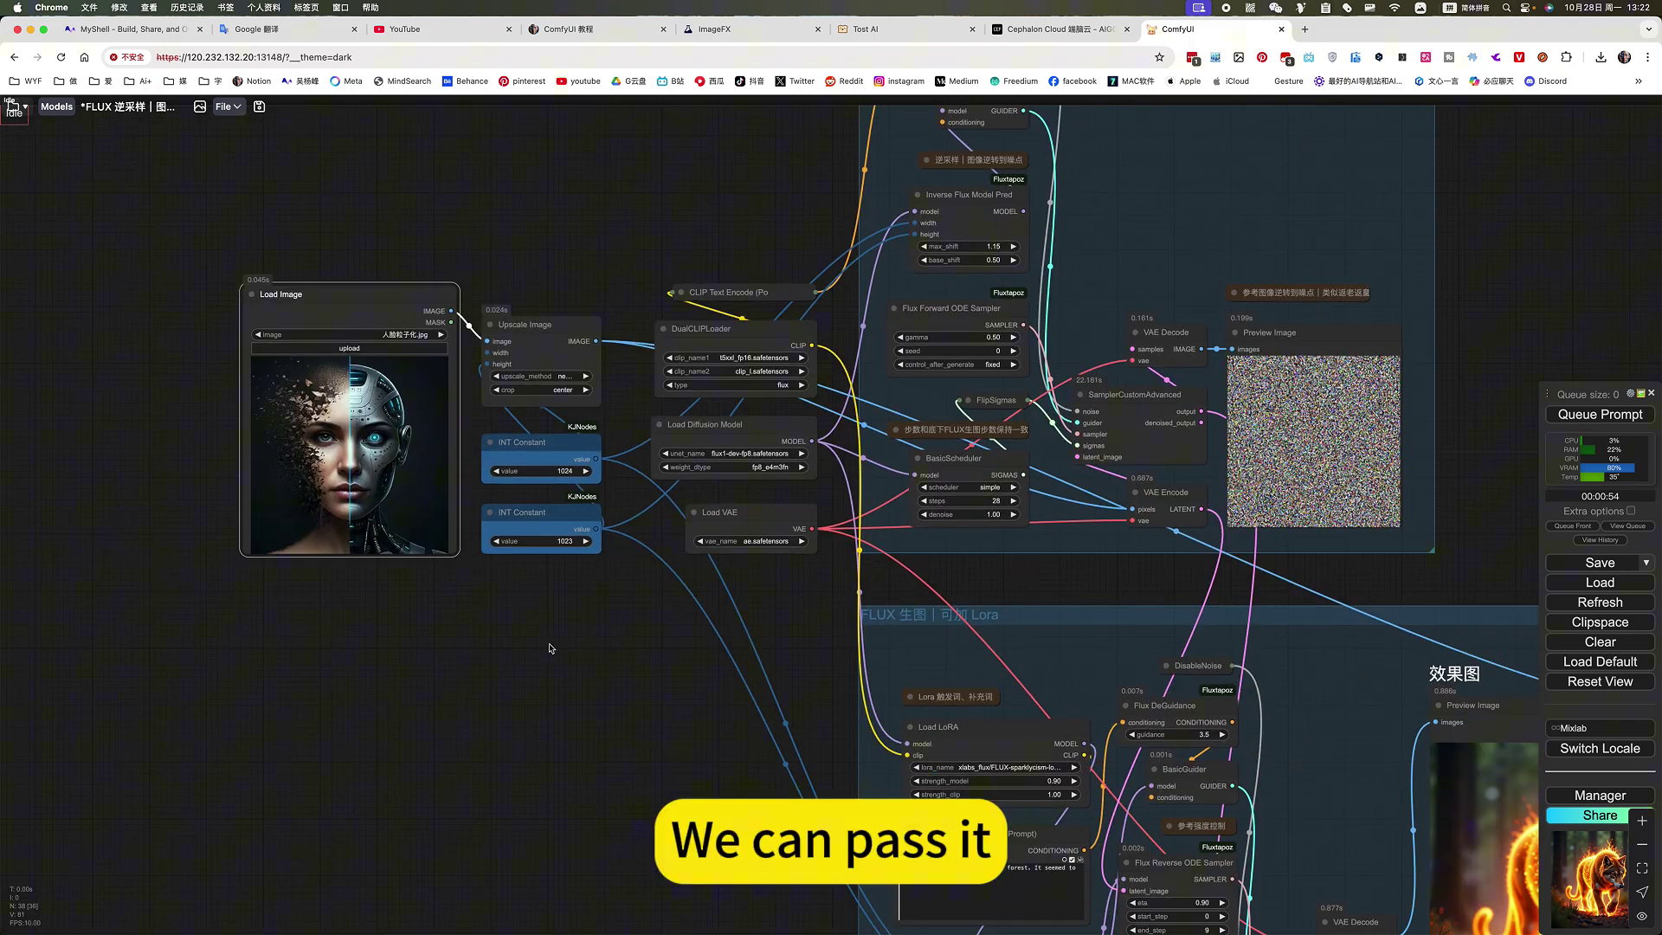
# - Copy the English half-human, half-robot portrait prompt from Google Translate and replace the positive prompt text in ComfyUI with it
pyautogui.moveTo(563, 702); pyautogui.dragTo(257, 288)
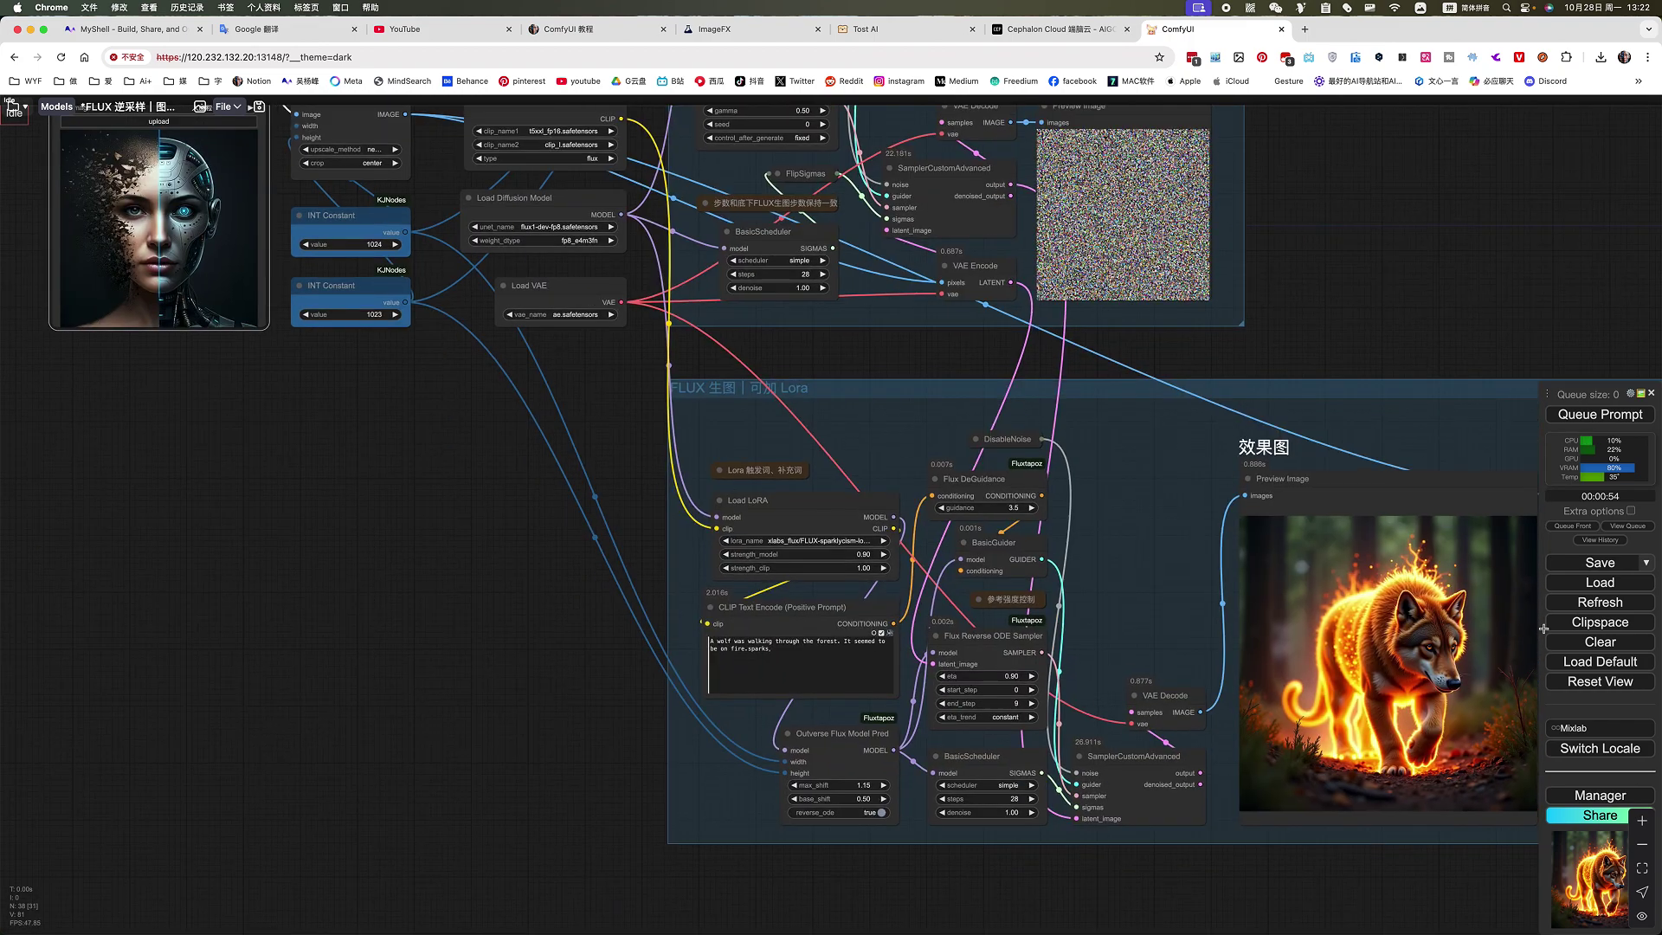
pyautogui.moveTo(389, 655); pyautogui.dragTo(264, 712)
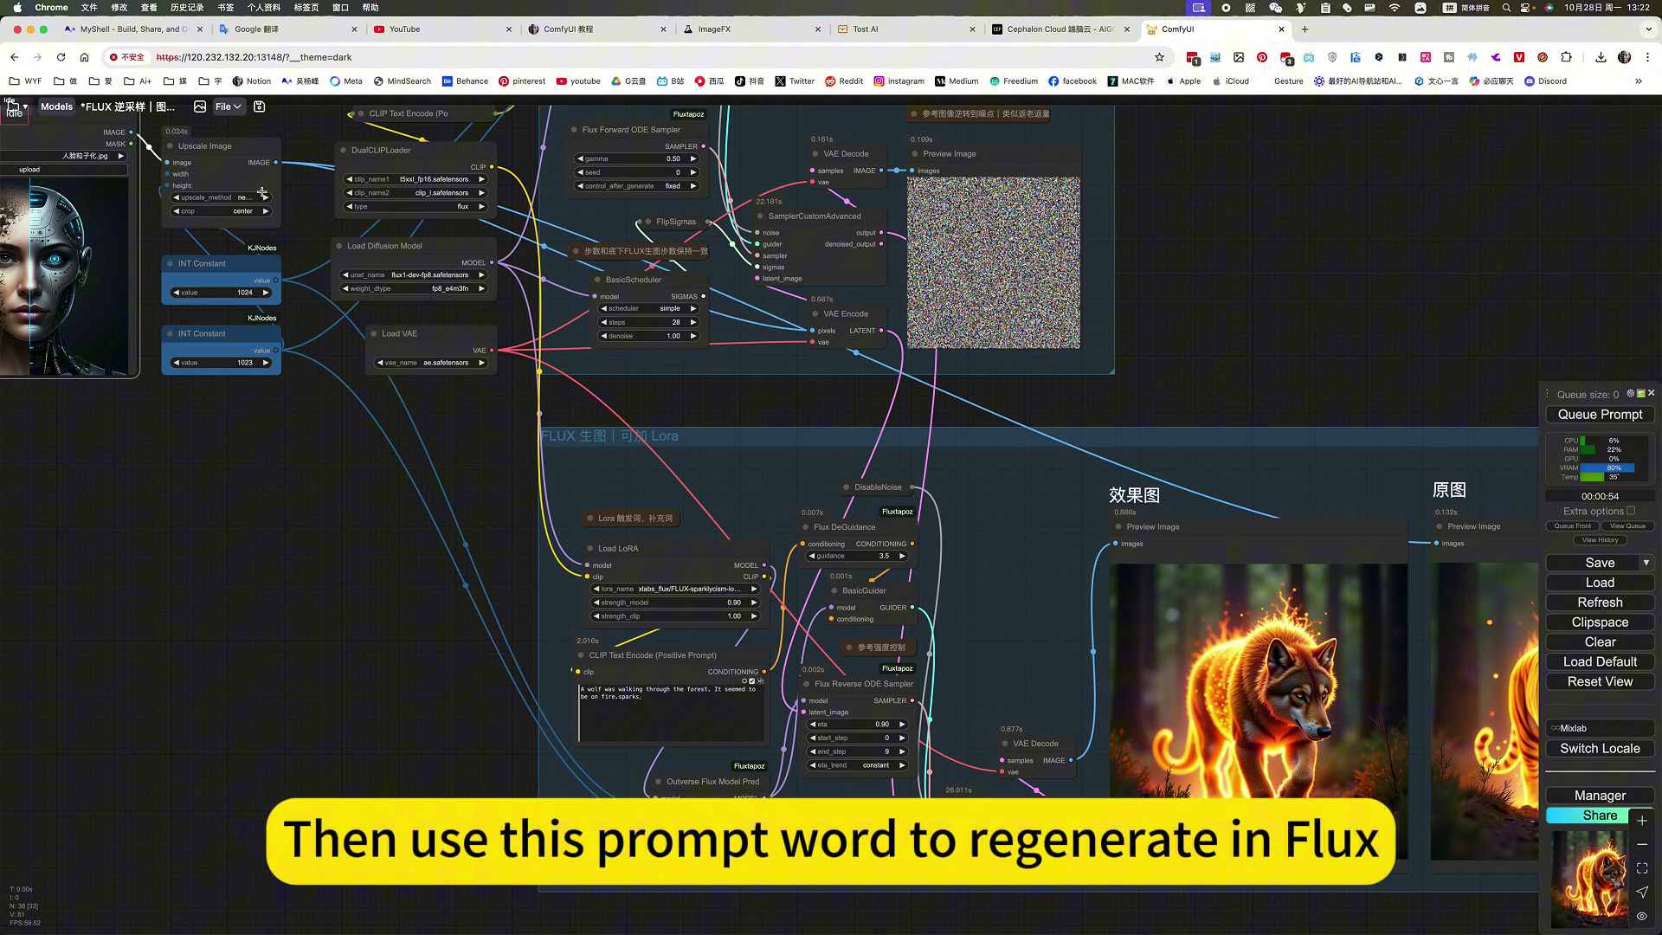
pyautogui.click(286, 30)
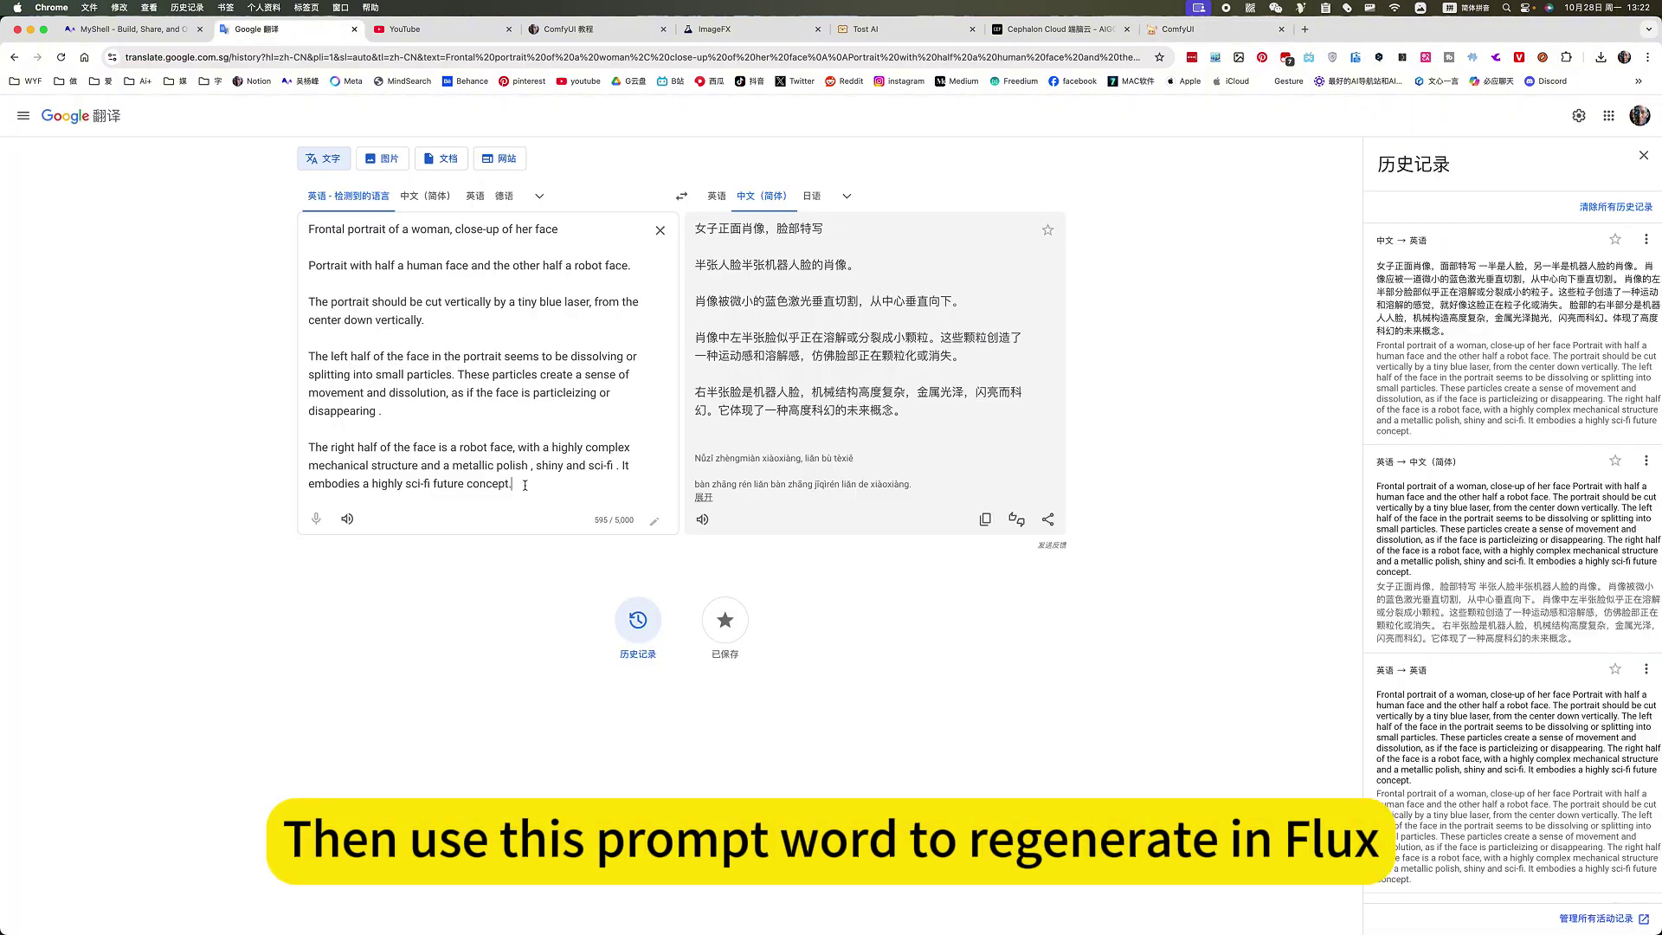
pyautogui.moveTo(524, 490); pyautogui.dragTo(158, 51)
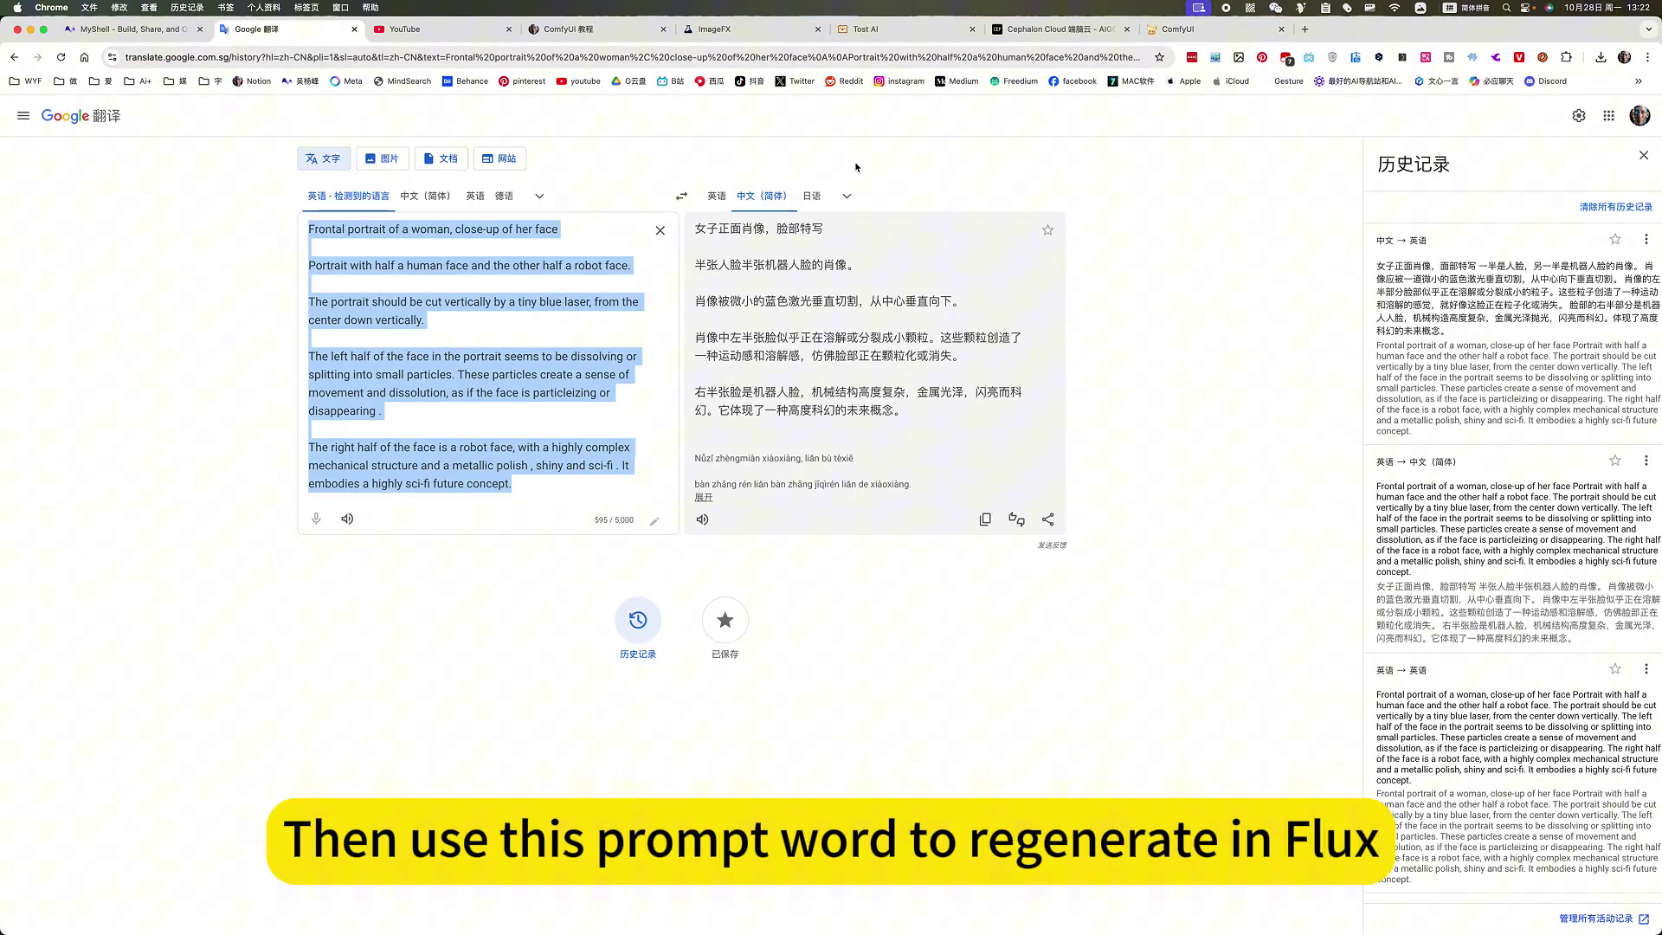
pyautogui.click(1194, 28)
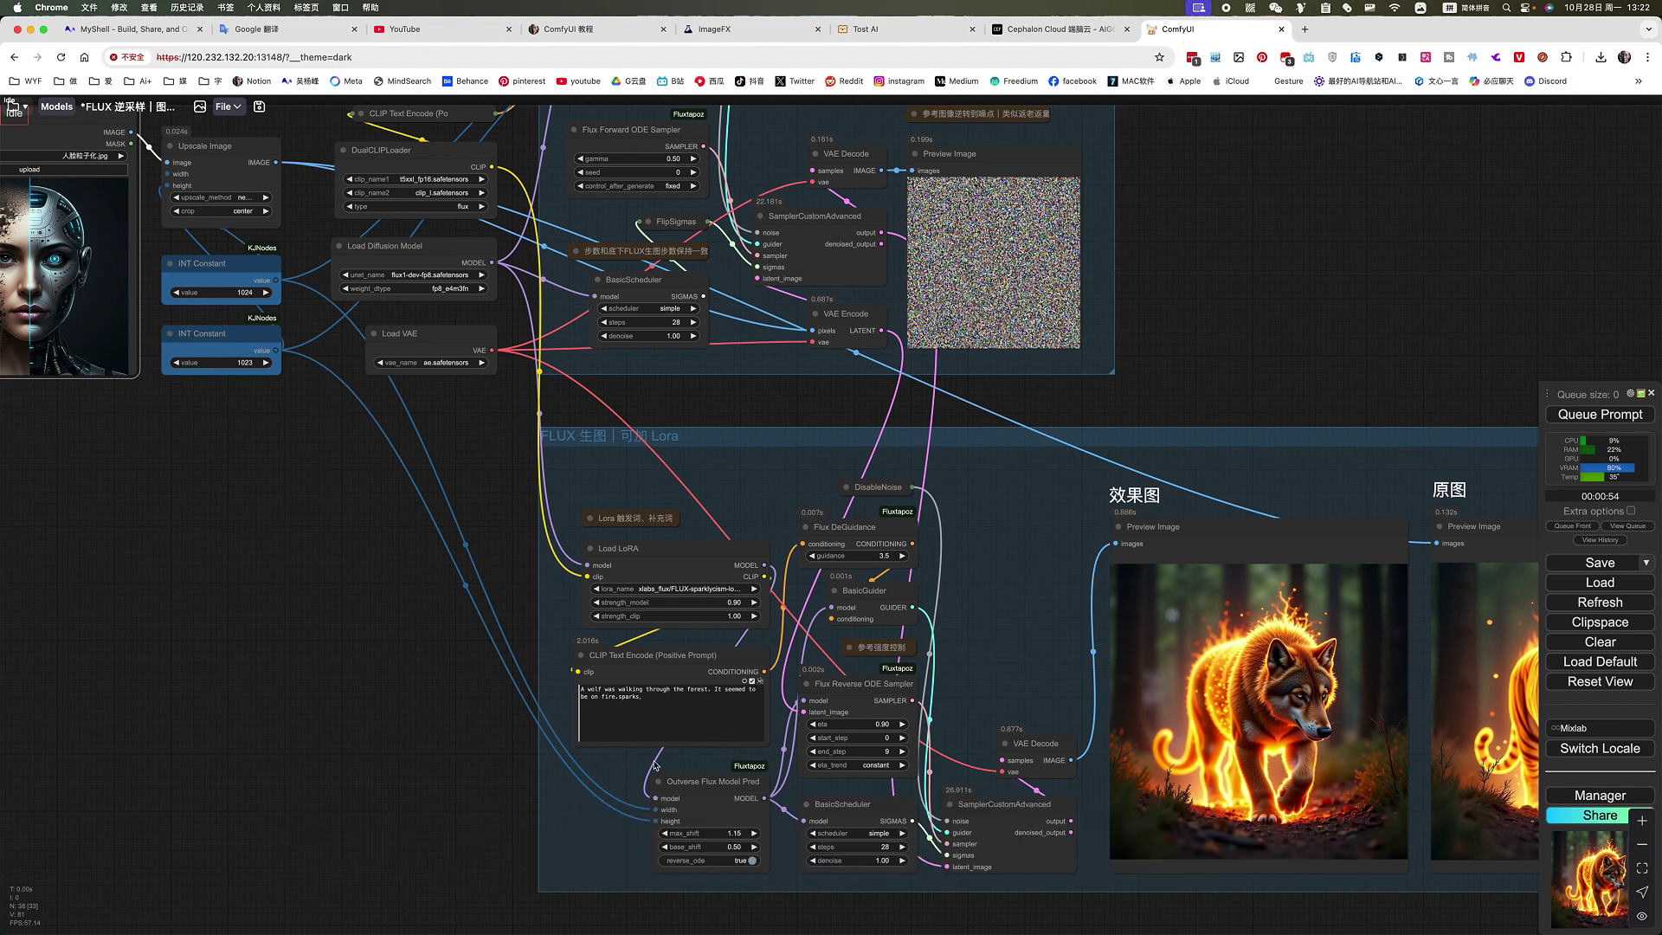
pyautogui.click(657, 709)
pyautogui.press('cmd+a')
pyautogui.write('These particles create a sense of movement and dissolution, as if the face is particleizing or disappearing .  The right half of the face is a robot face, with a highly complex mechanical structure and a metallic polish , shiny and sci-fi . It embodies a highly sci-fi future concept.')
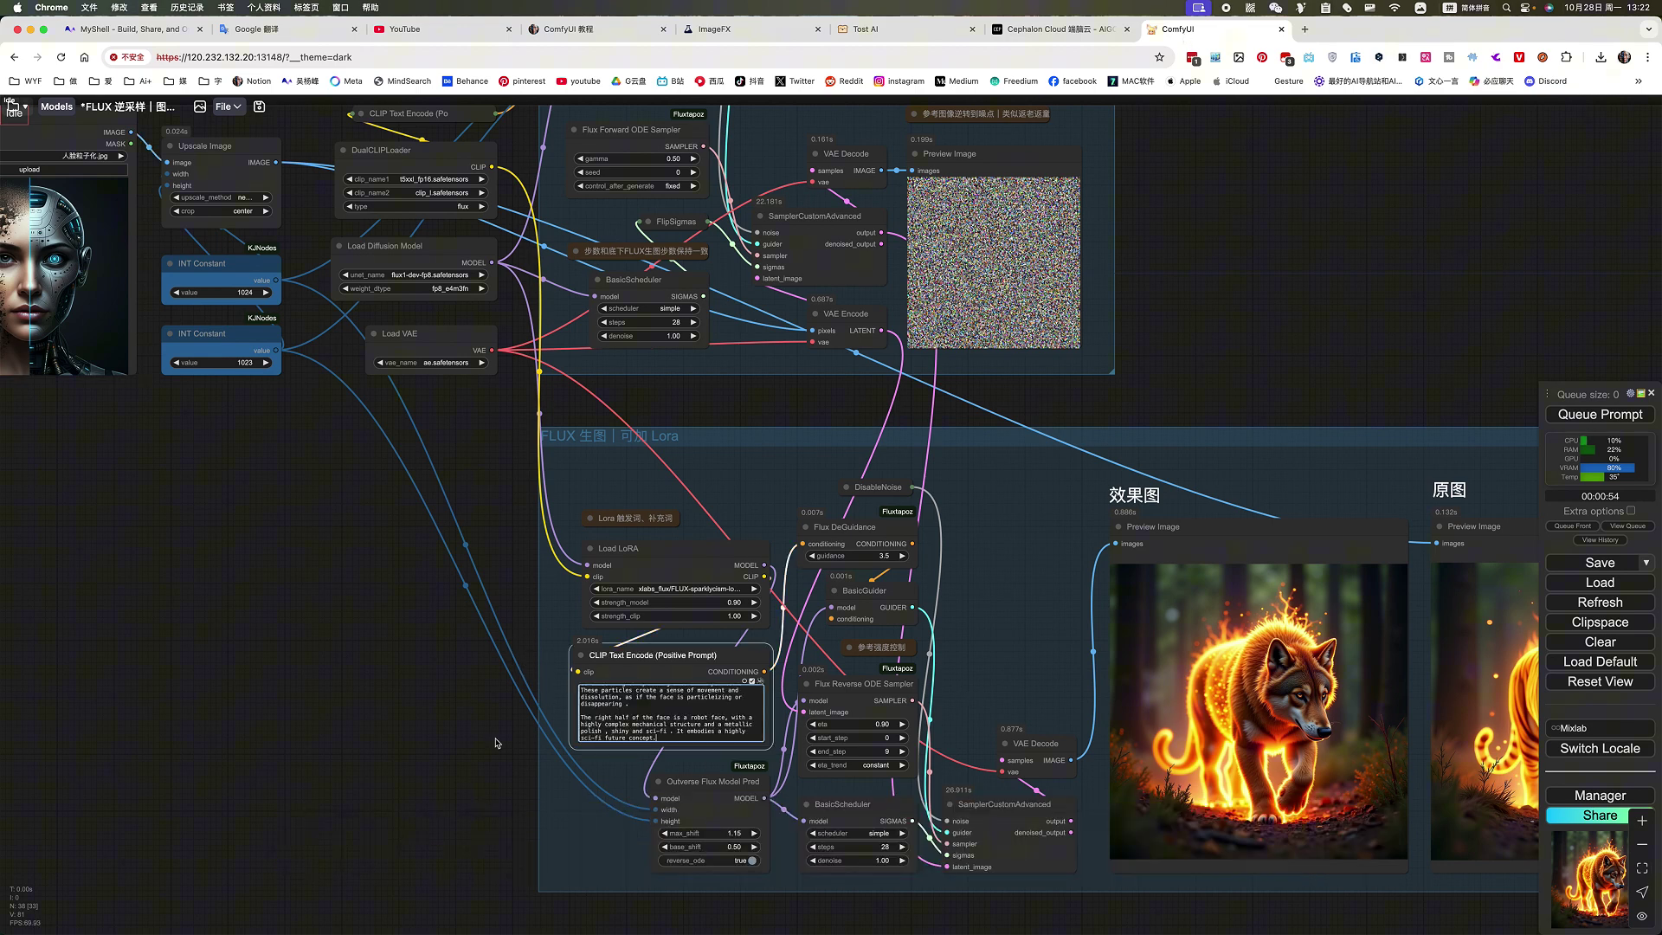
# - Run the FLUX reverse-sampling workflow with the particle portrait as reference and the new positive prompt
pyautogui.moveTo(445, 726); pyautogui.dragTo(1046, 790)
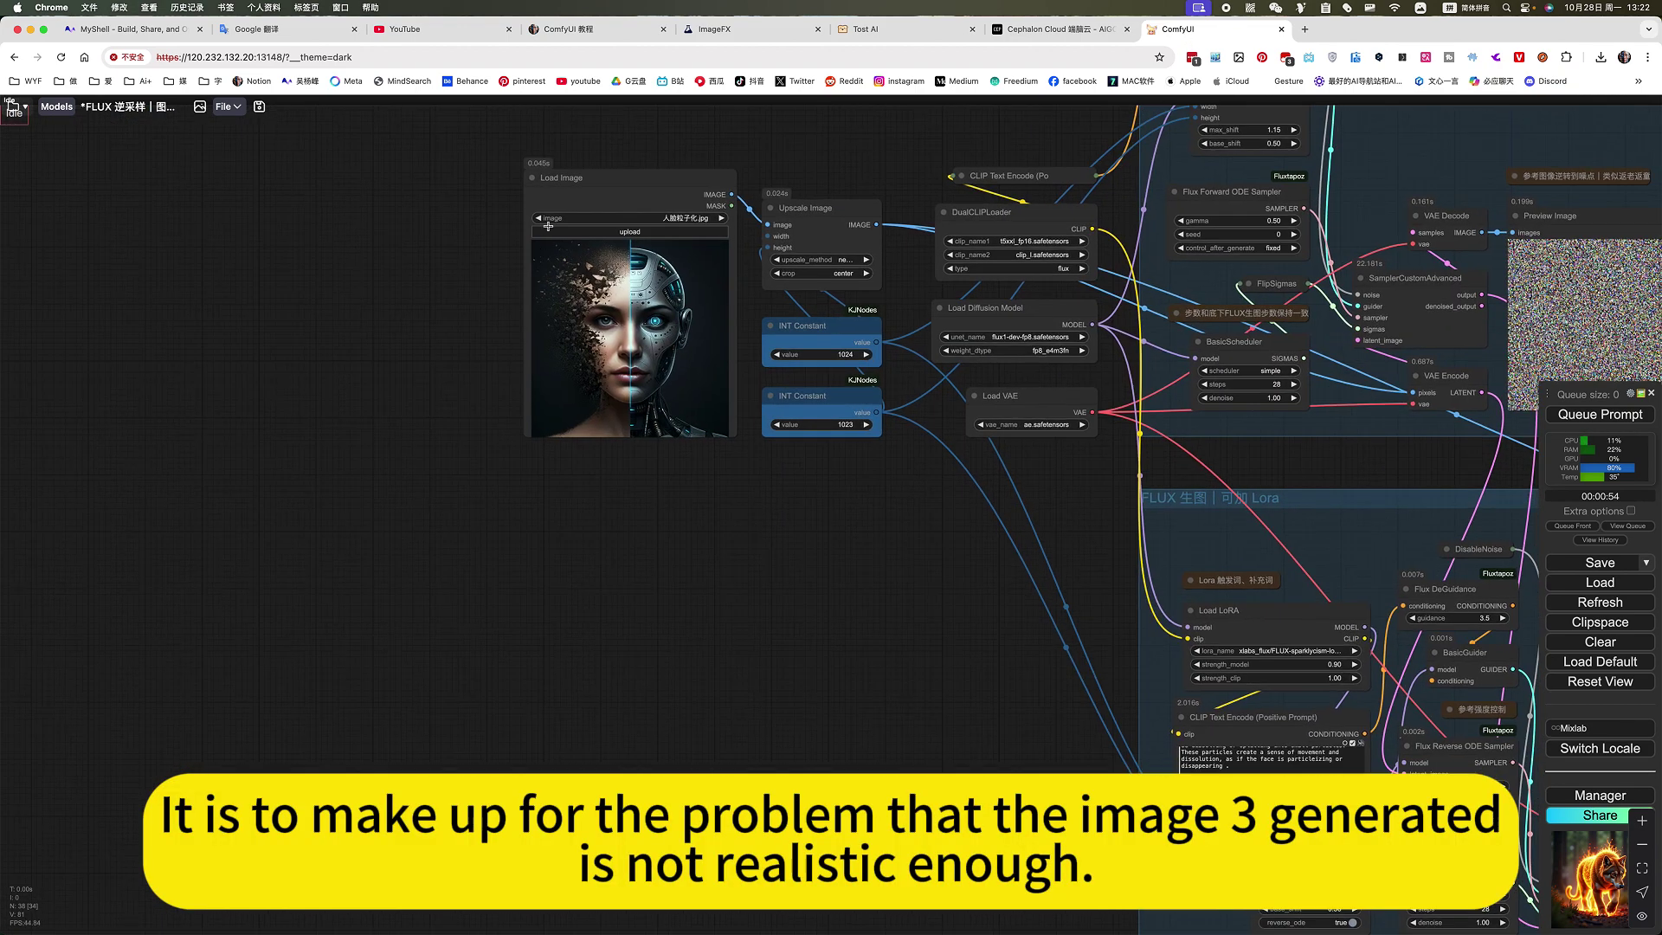
pyautogui.hscroll(10, 772, 572)
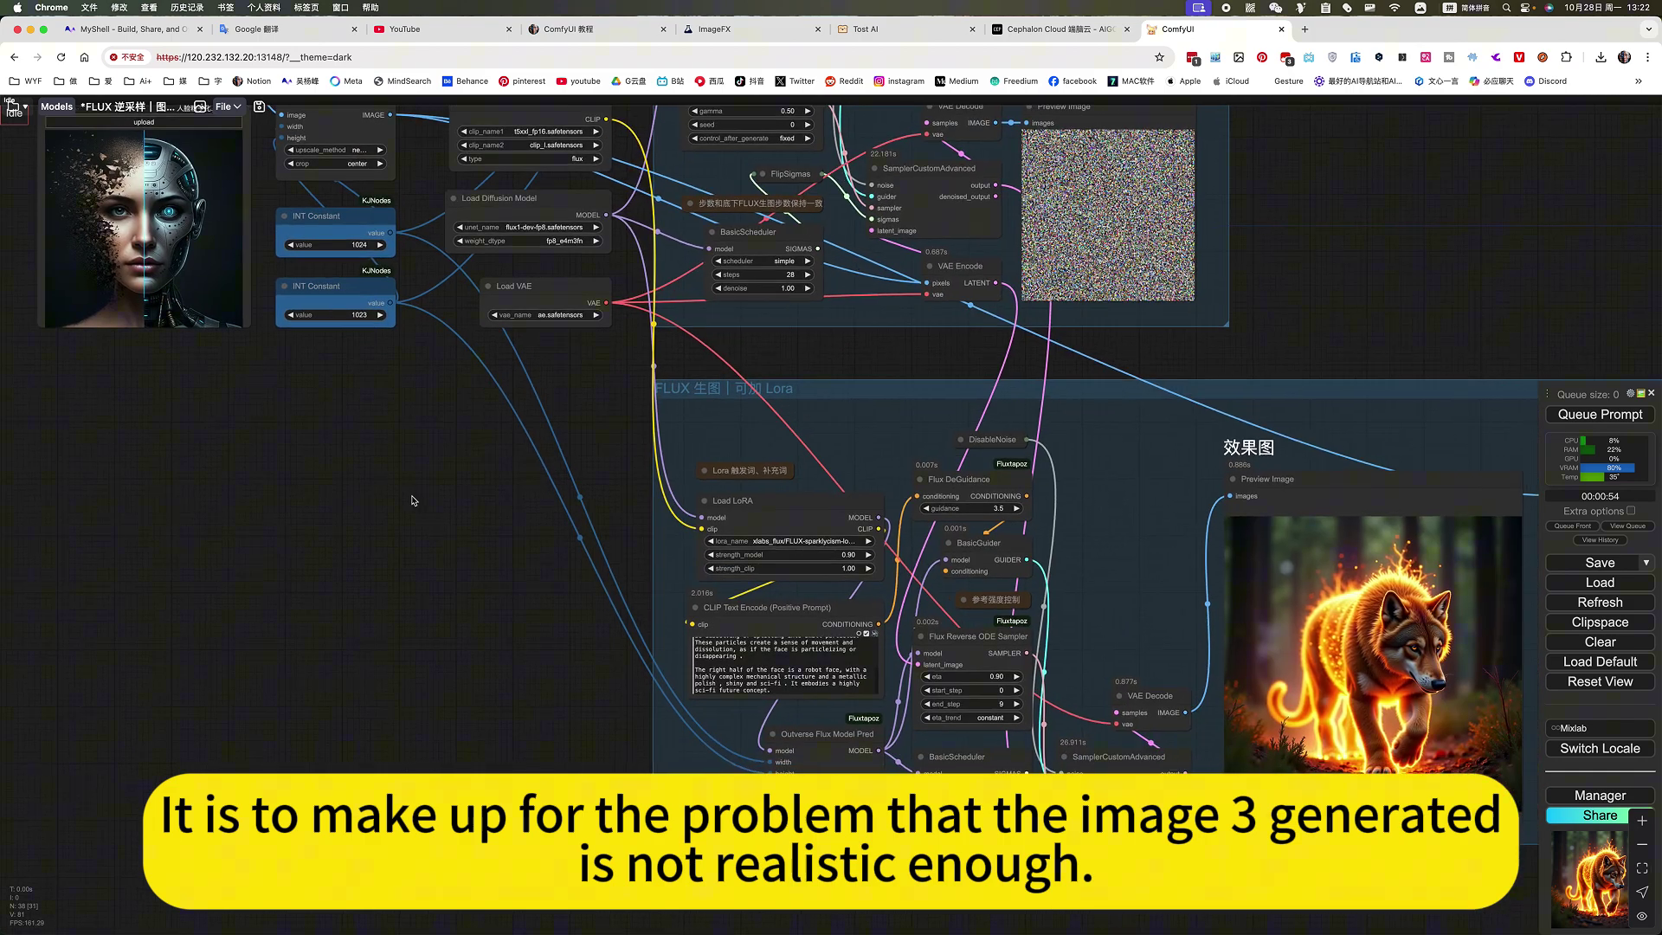
pyautogui.click(1601, 413)
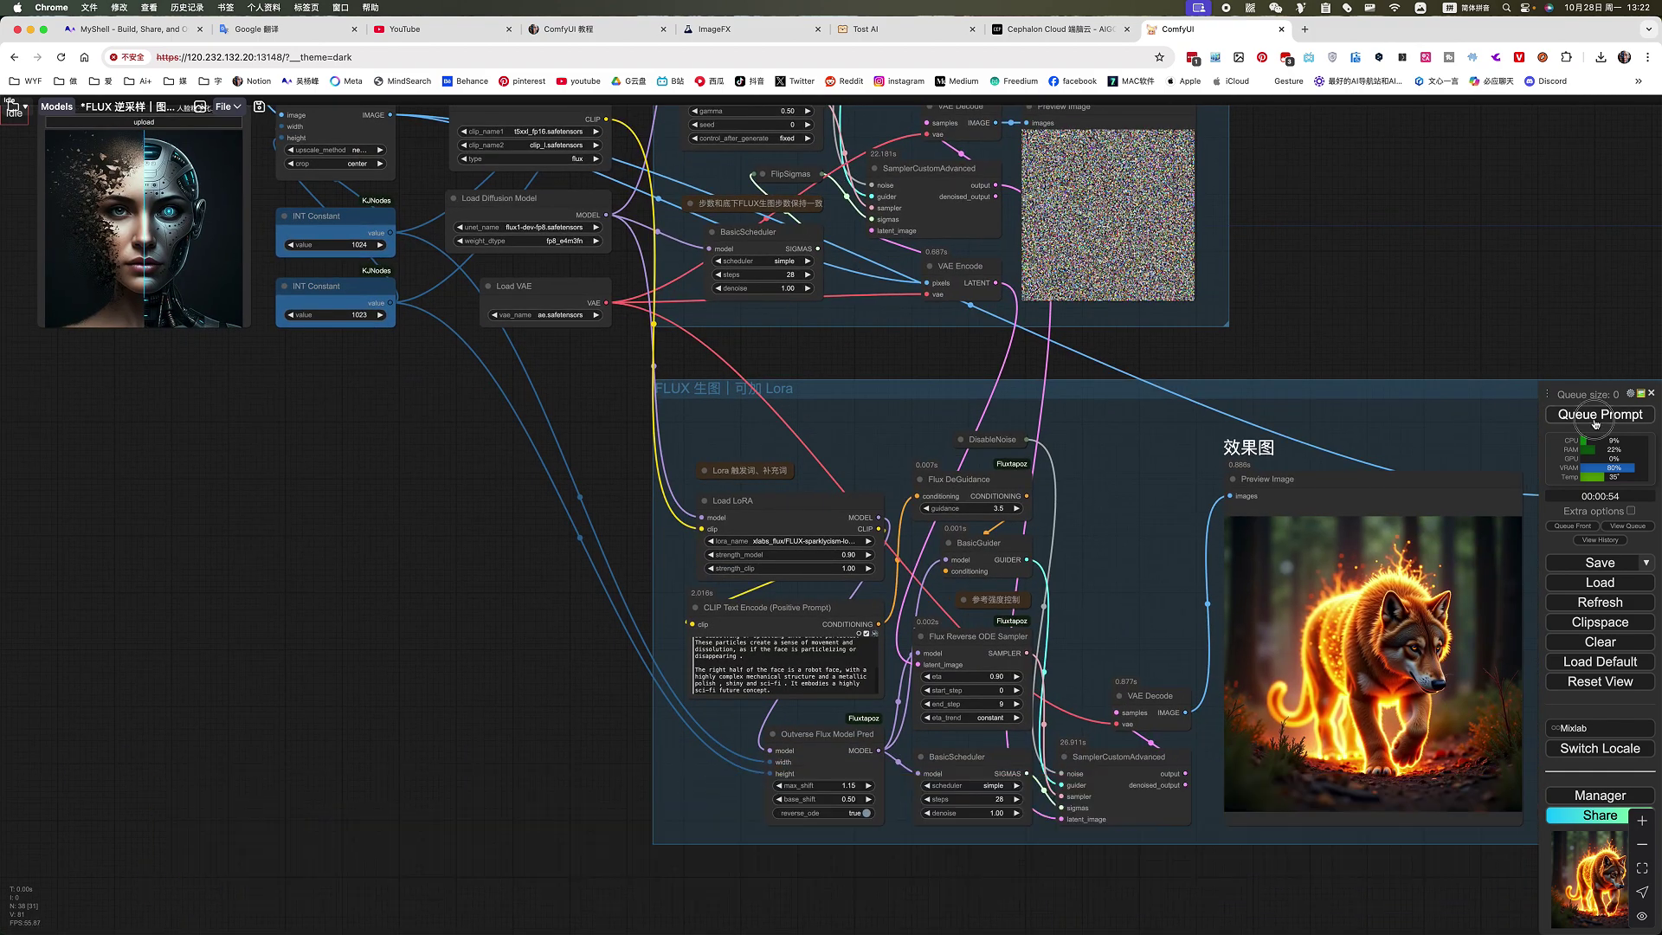
pyautogui.moveTo(1450, 256); pyautogui.dragTo(1091, 253)
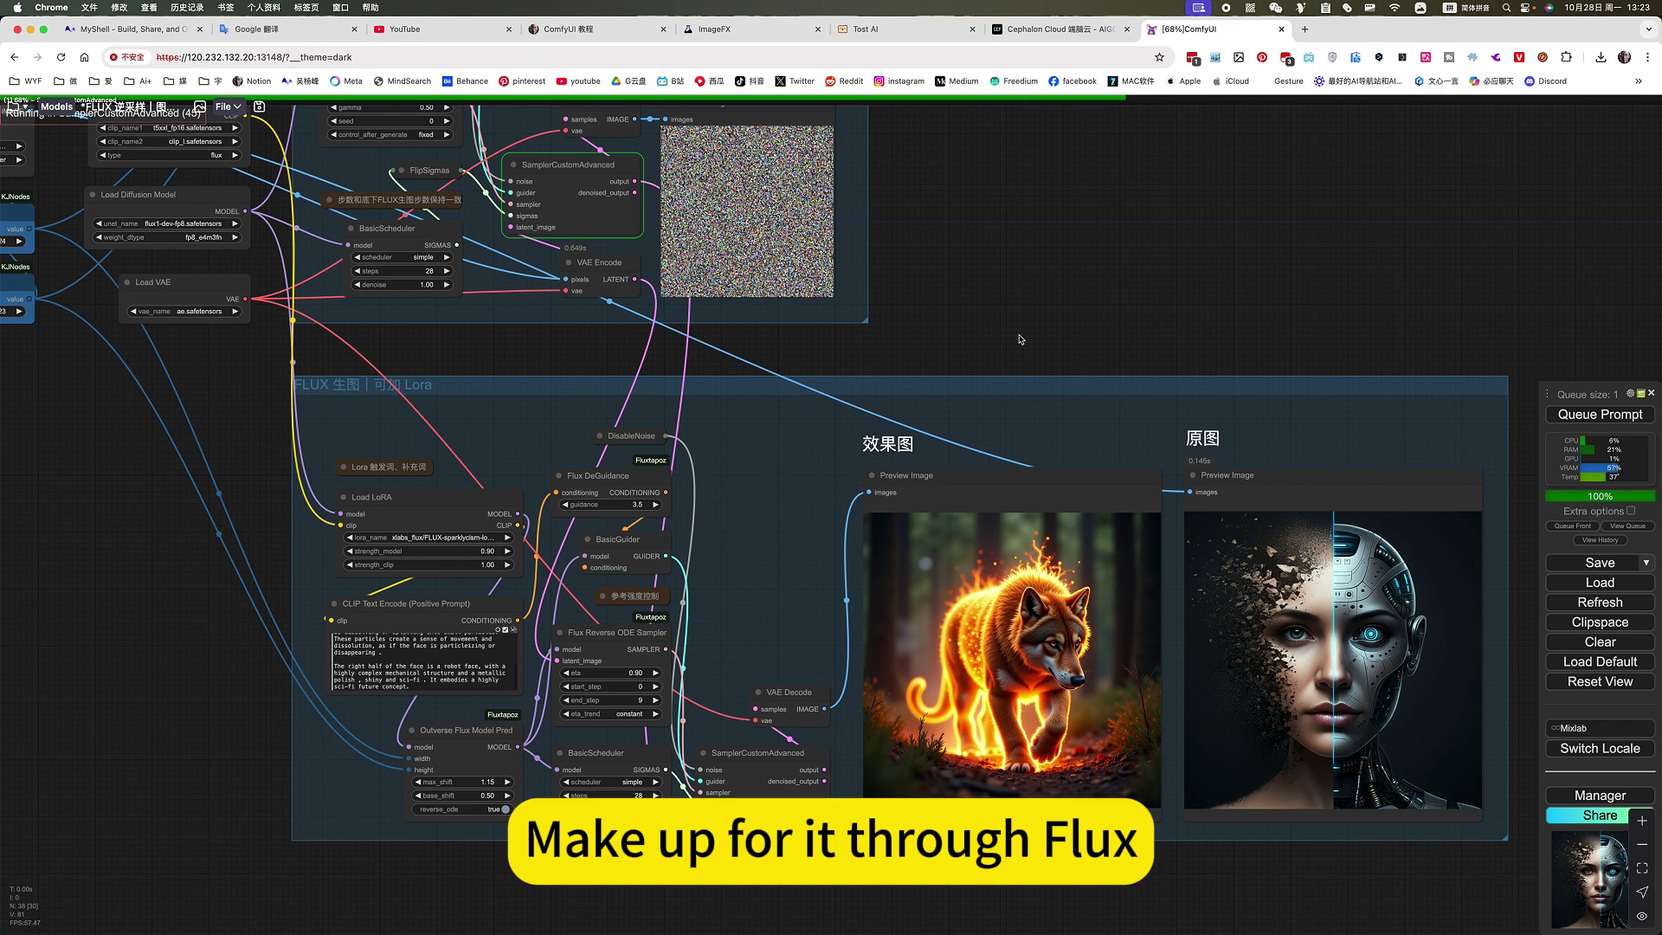
pyautogui.moveTo(1043, 279); pyautogui.dragTo(1082, 341)
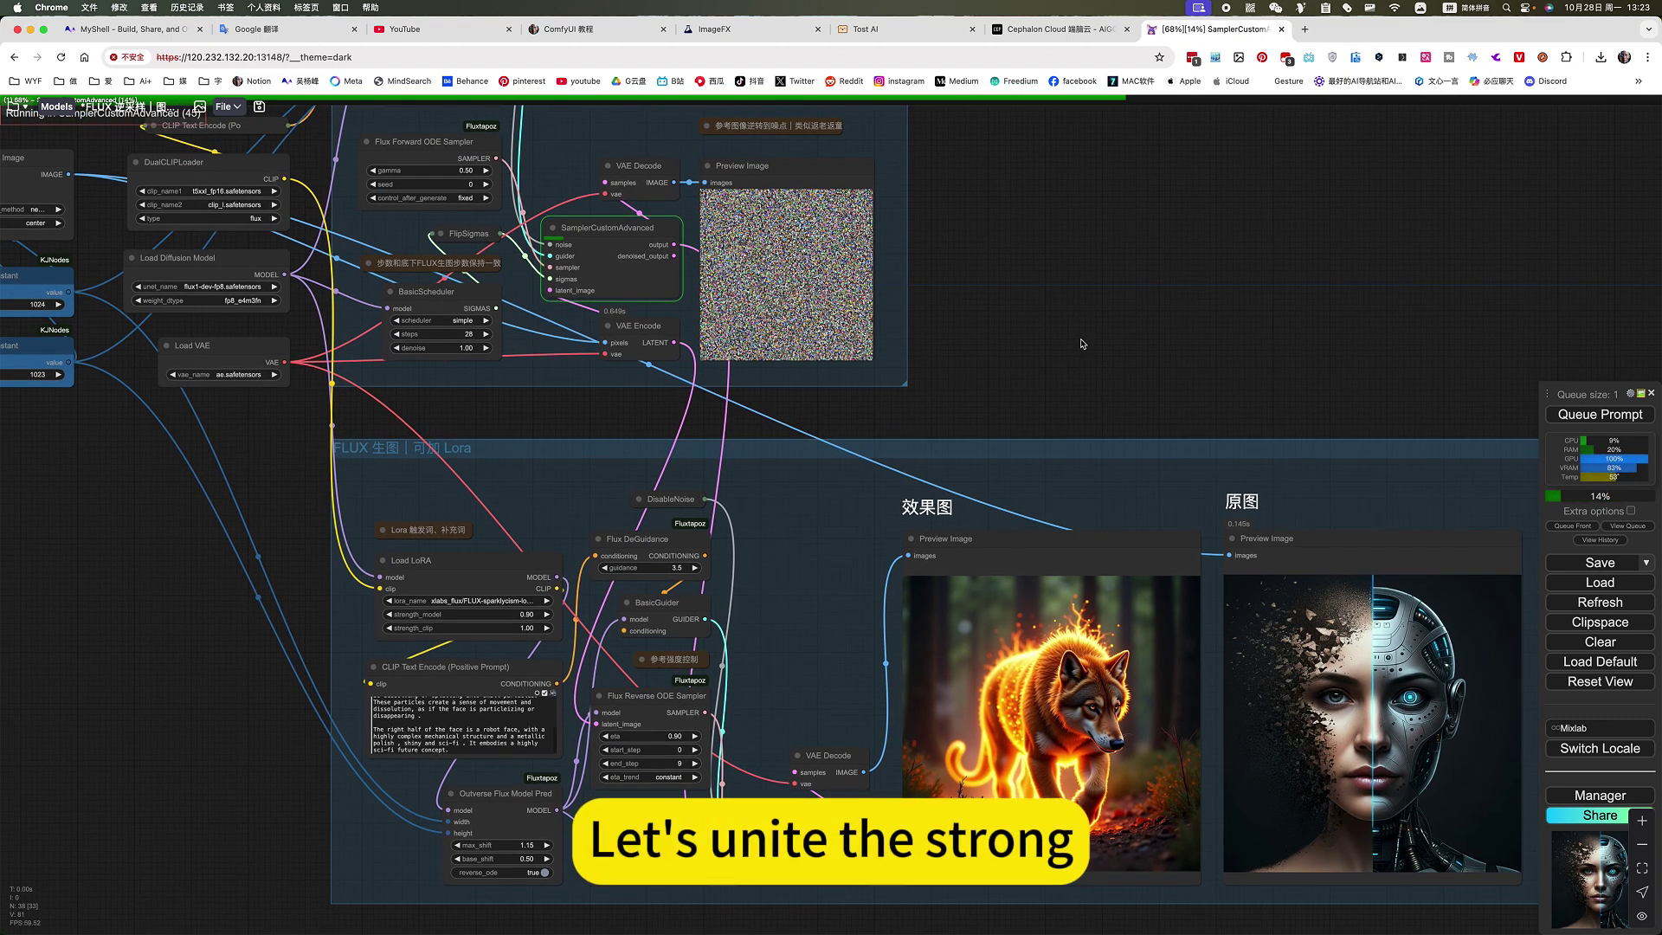
pyautogui.moveTo(999, 361); pyautogui.dragTo(1477, 399)
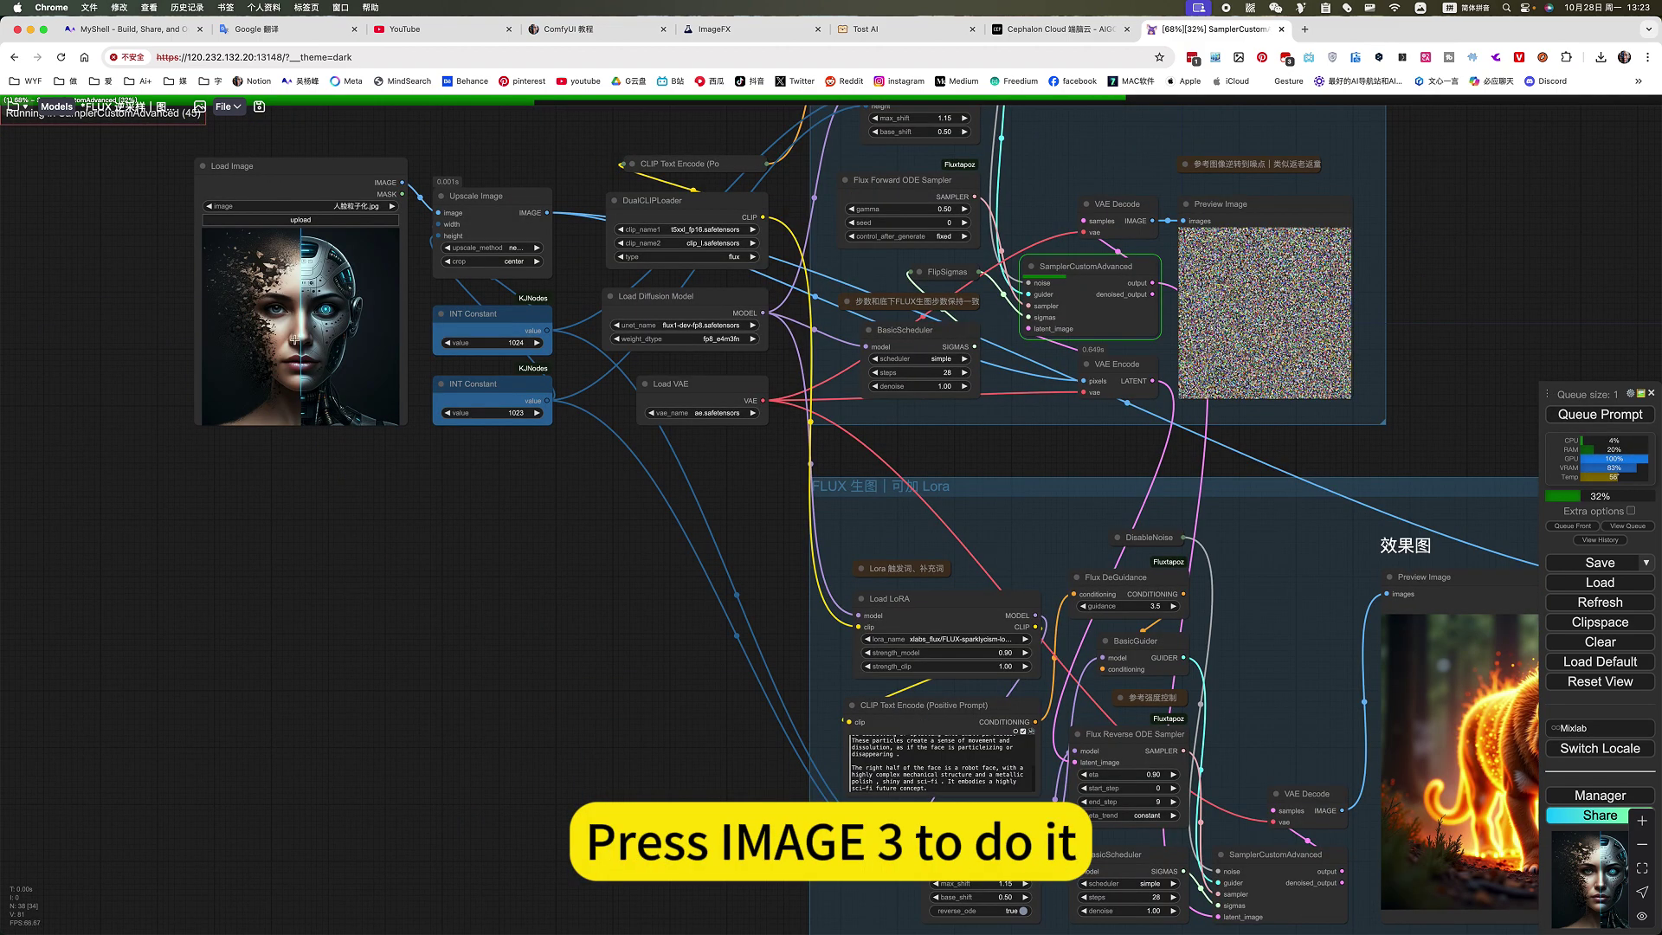
pyautogui.moveTo(437, 613); pyautogui.dragTo(102, 482)
pyautogui.moveTo(1311, 273); pyautogui.dragTo(1030, 327)
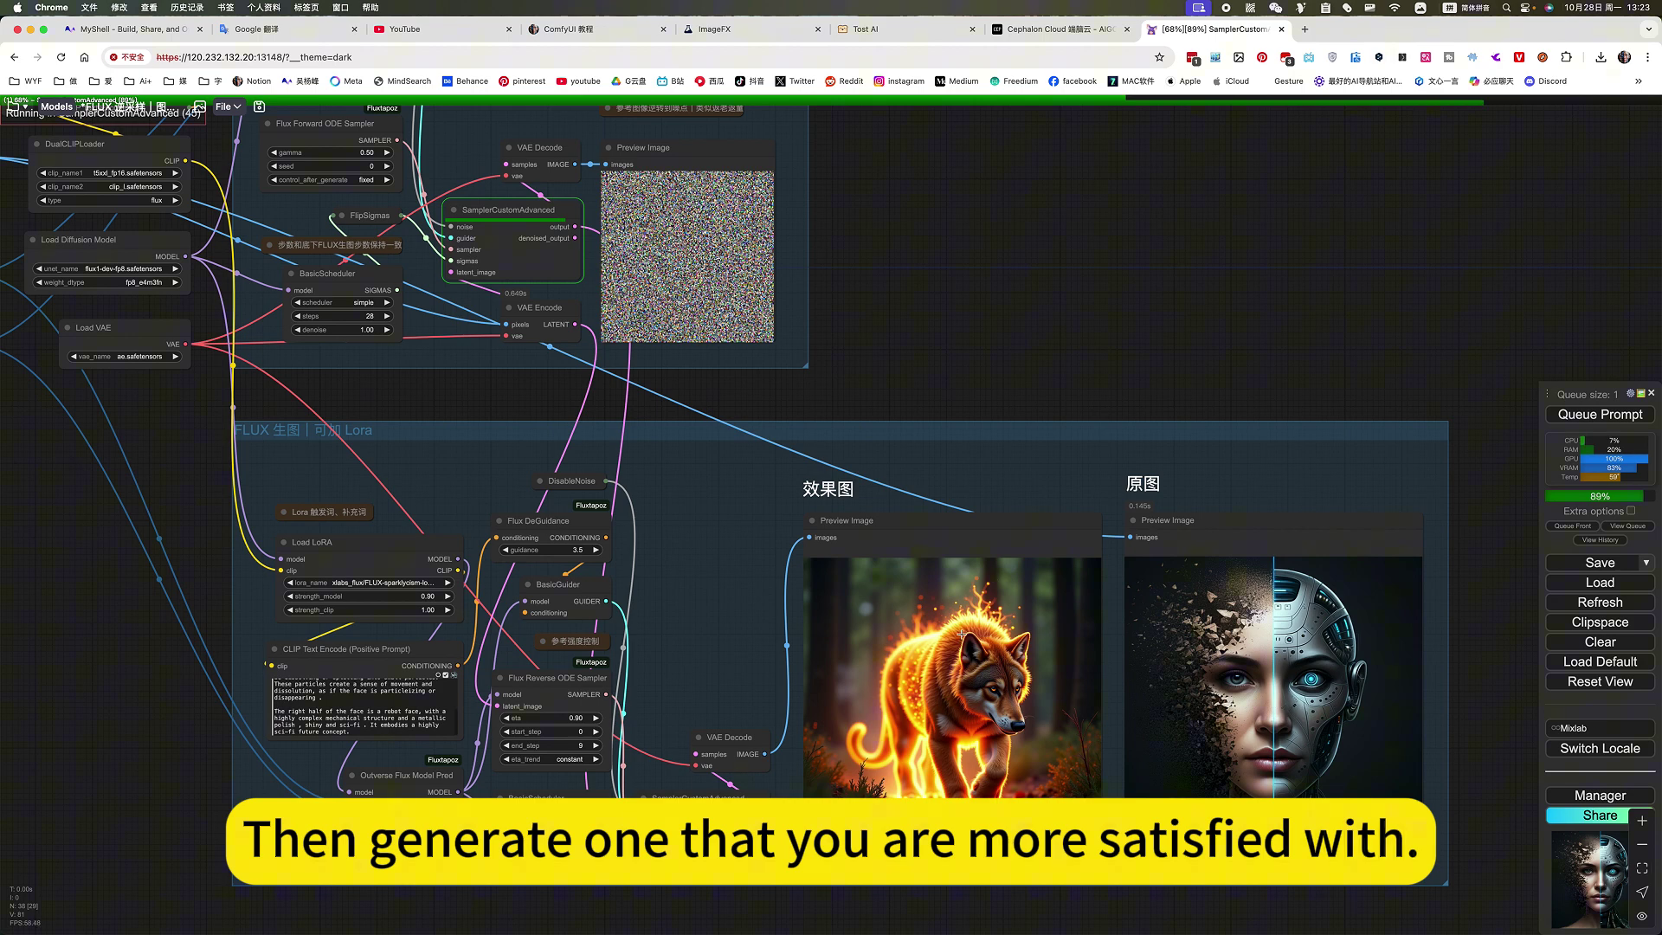
pyautogui.moveTo(972, 363); pyautogui.dragTo(1049, 303)
# - Examine the original portrait (原图) up close beside the effect preview (效果图) while the workflow is sampling
pyautogui.scroll(1, 1412, 679)
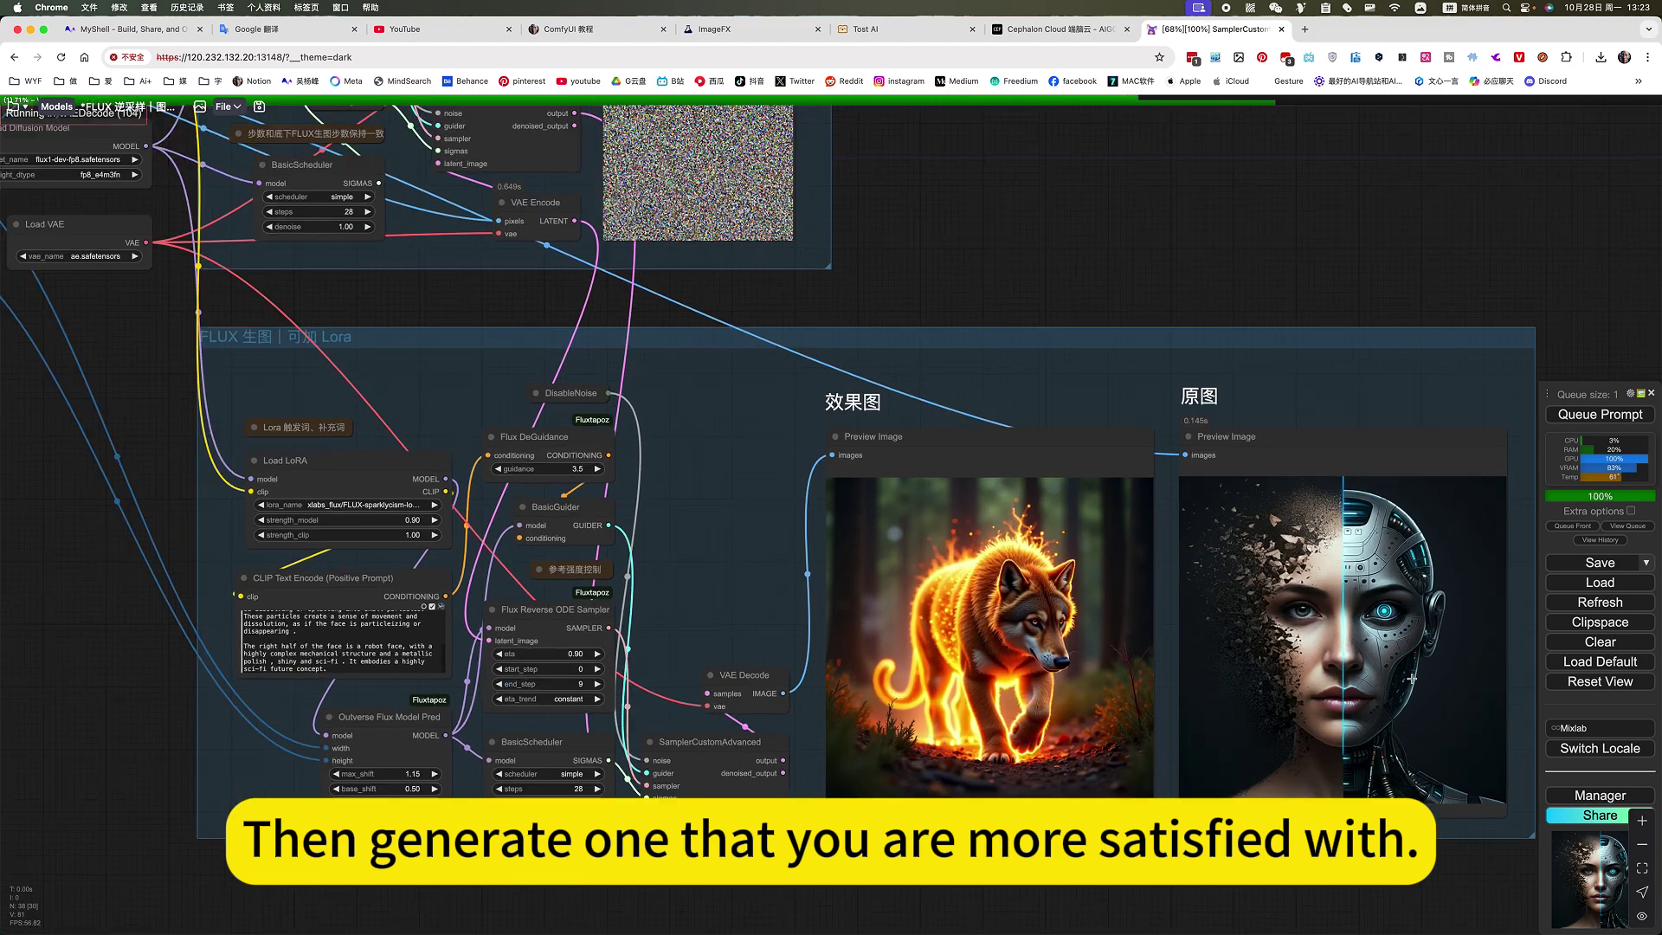
pyautogui.scroll(6, 1412, 680)
pyautogui.scroll(-3, 1199, 593)
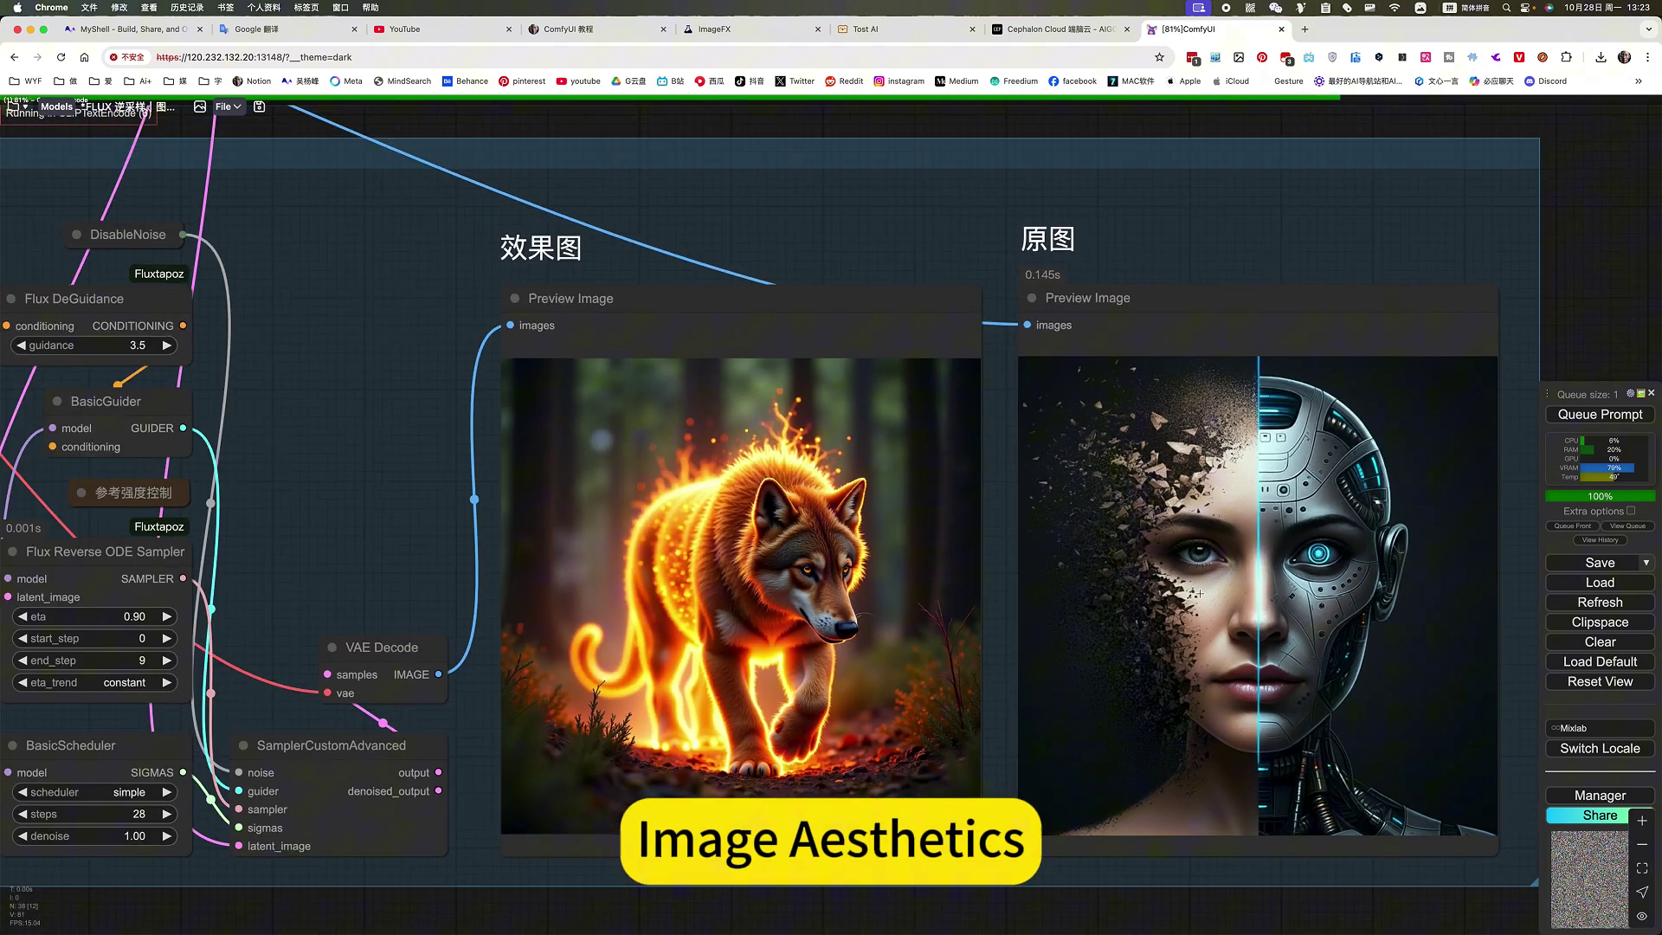
pyautogui.scroll(-3, 1199, 594)
pyautogui.moveTo(816, 153); pyautogui.dragTo(1030, 206)
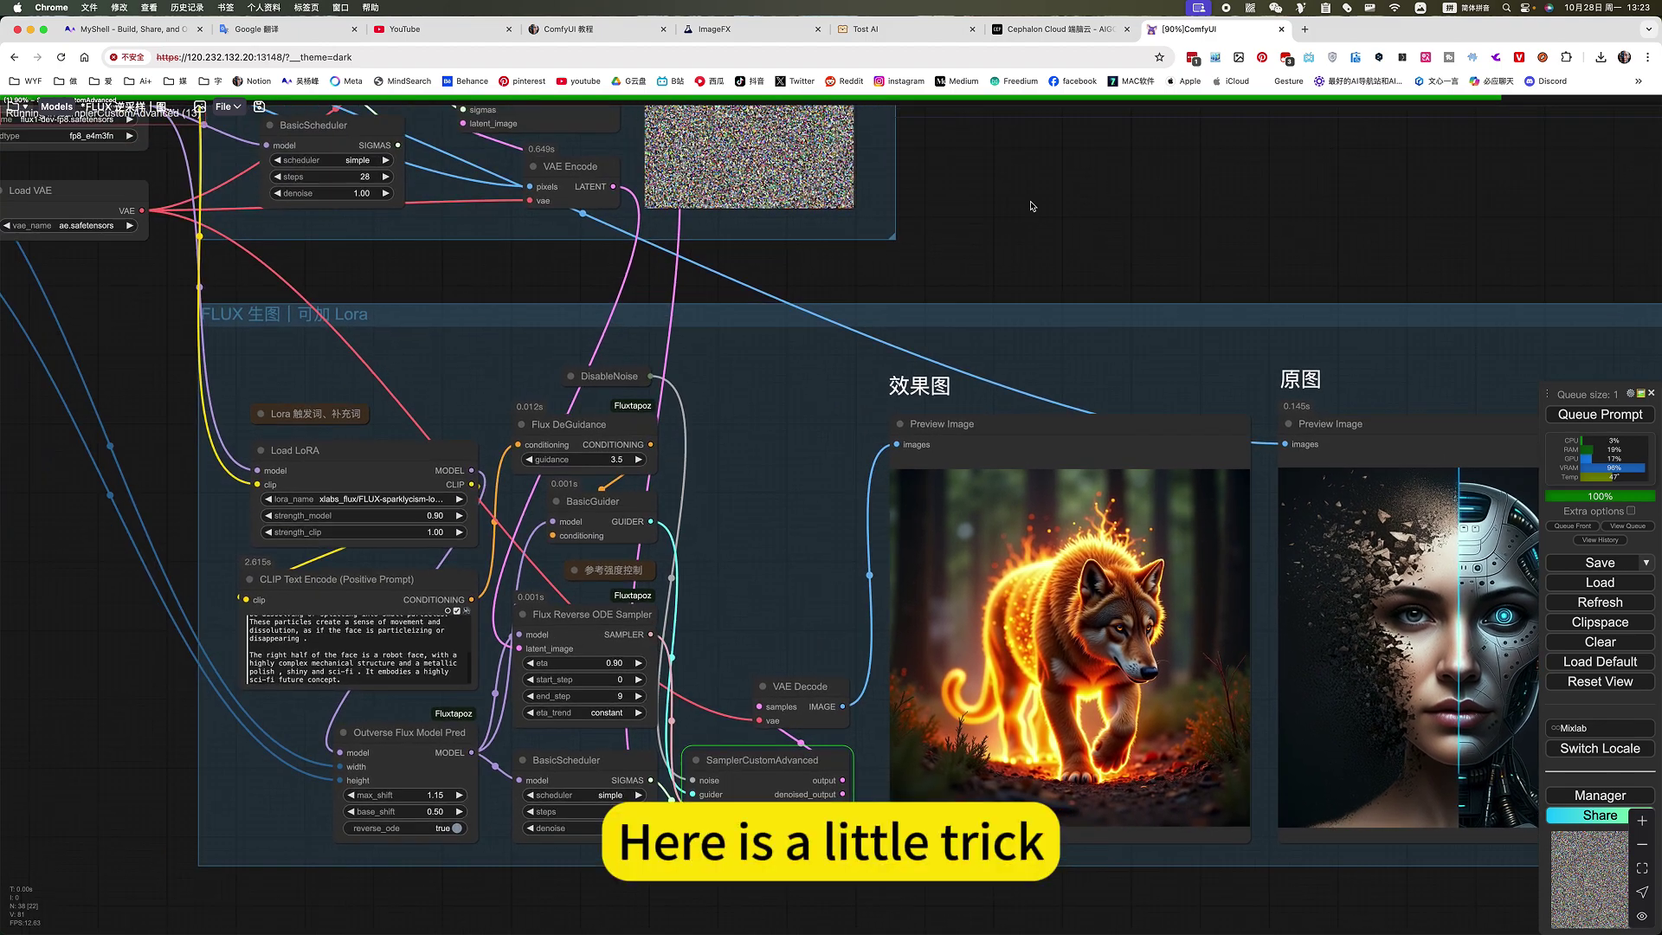
pyautogui.scroll(-8, 1032, 206)
pyautogui.scroll(3, 1222, 465)
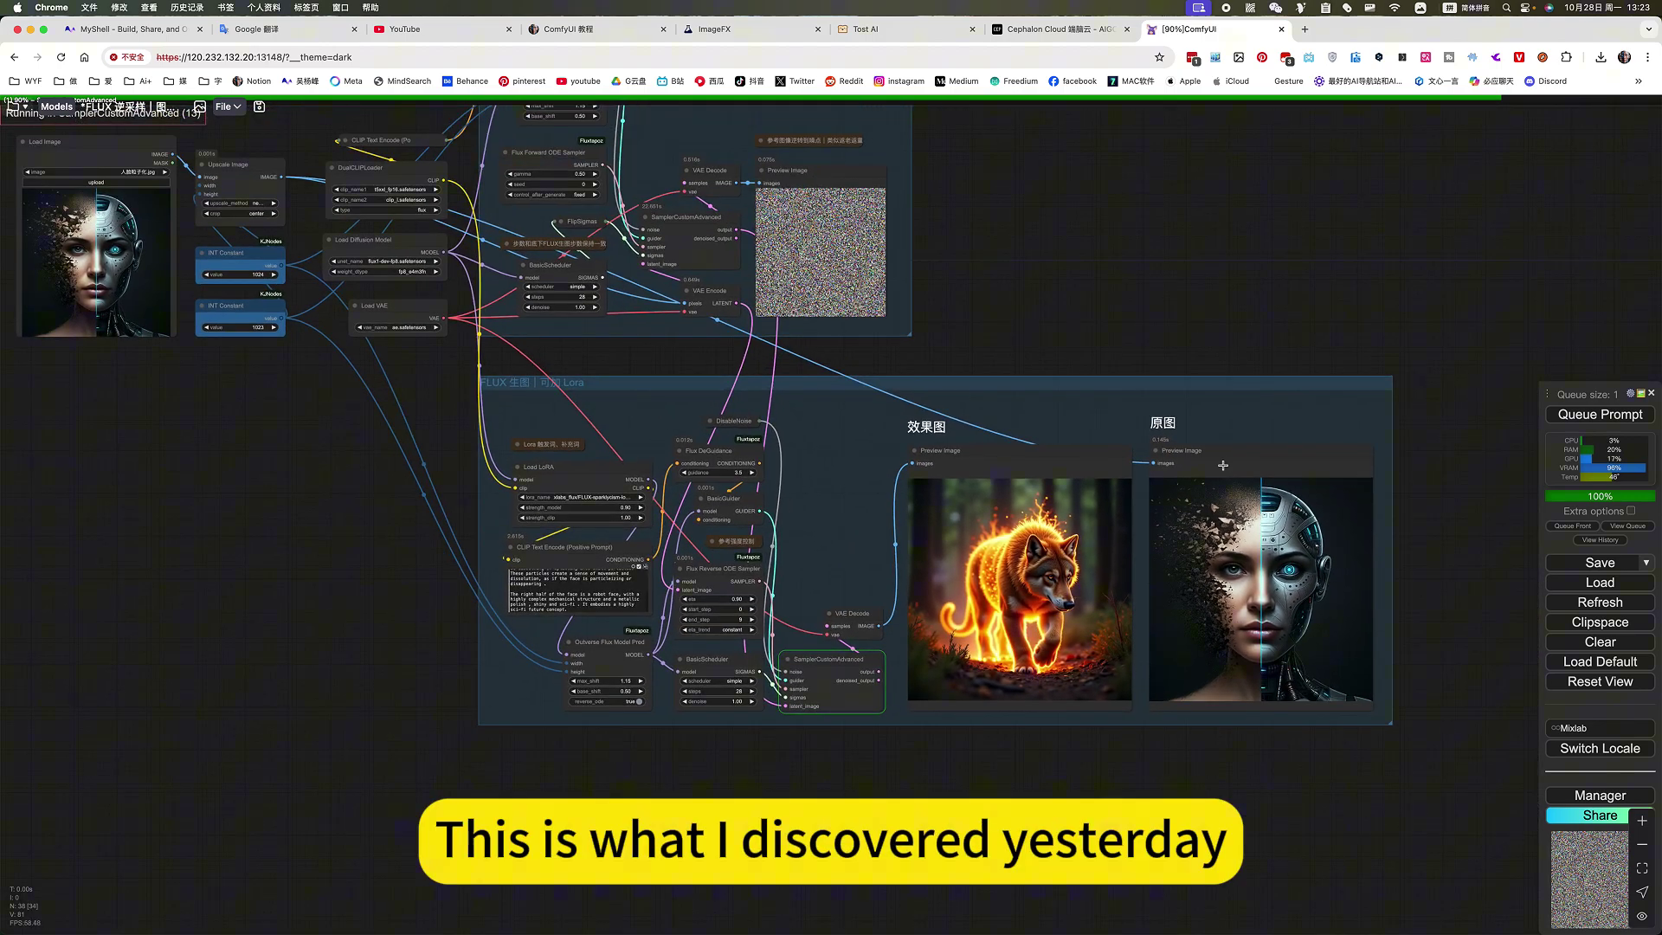
pyautogui.scroll(12, 1296, 613)
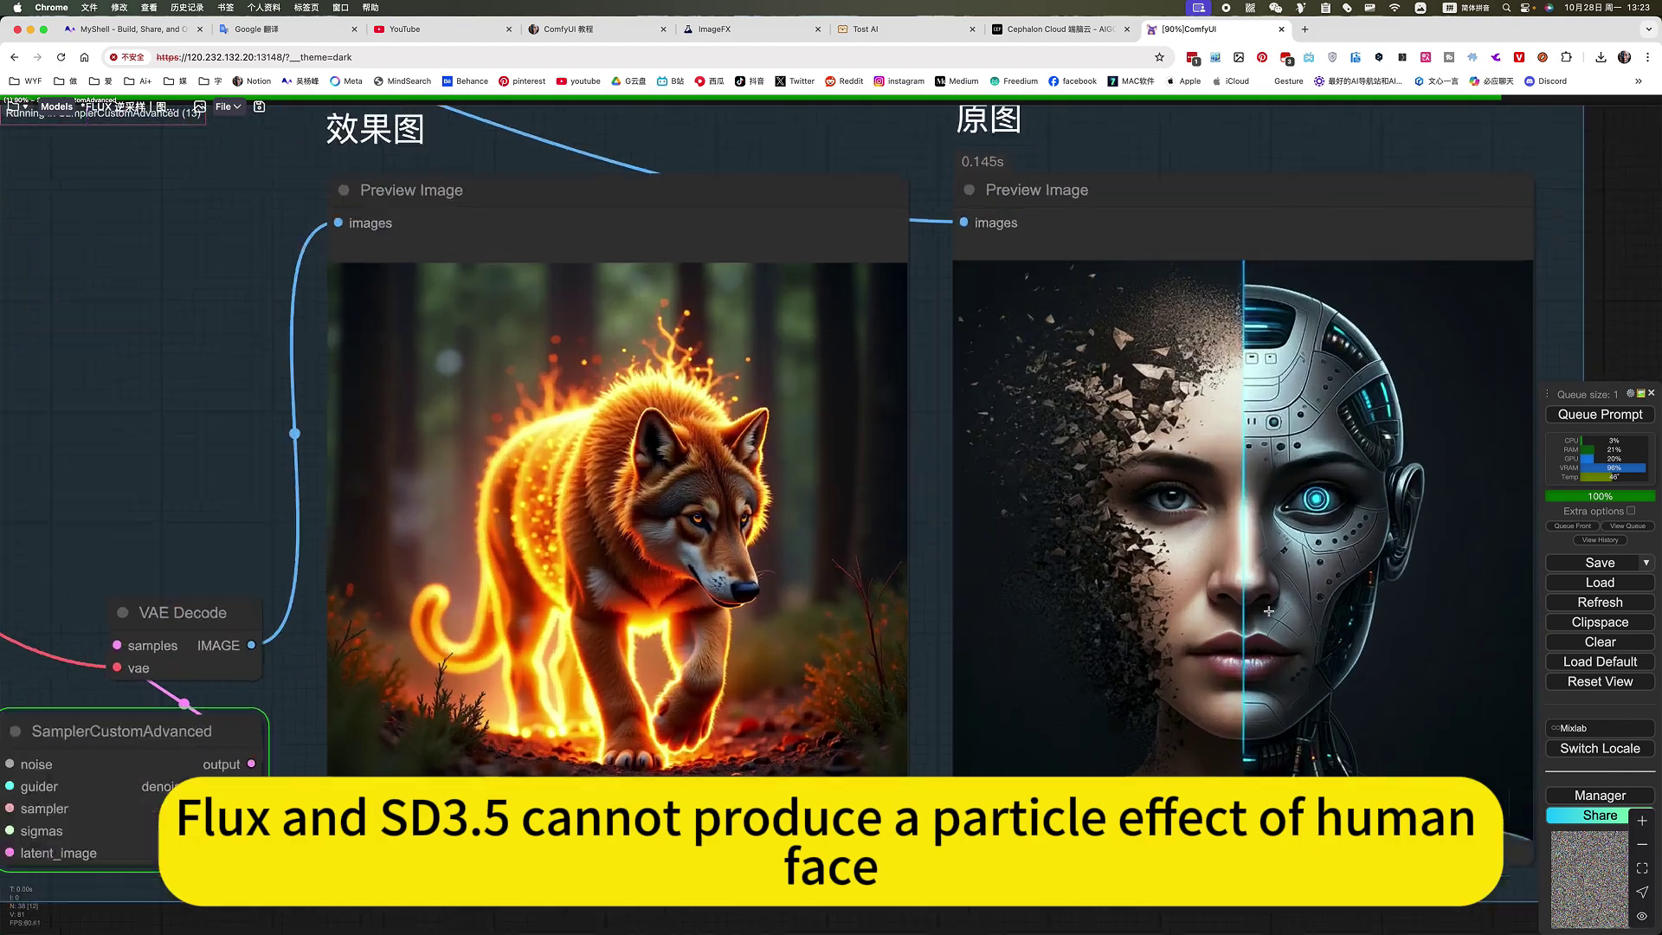
pyautogui.scroll(3, 1265, 613)
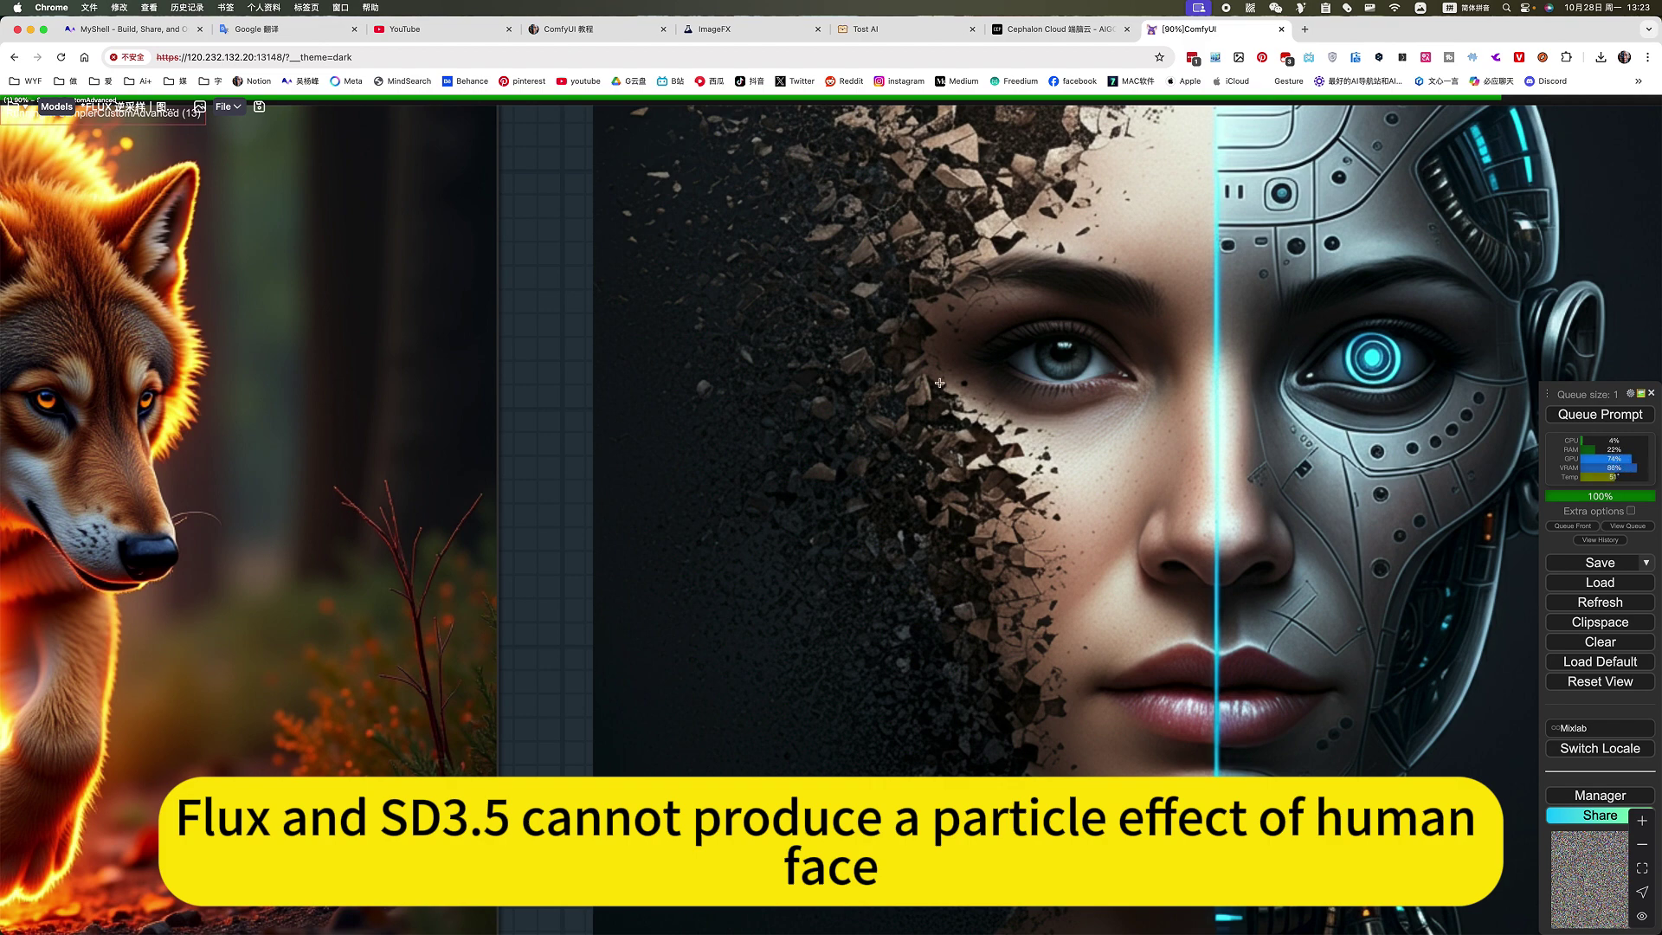
pyautogui.scroll(-10, 939, 383)
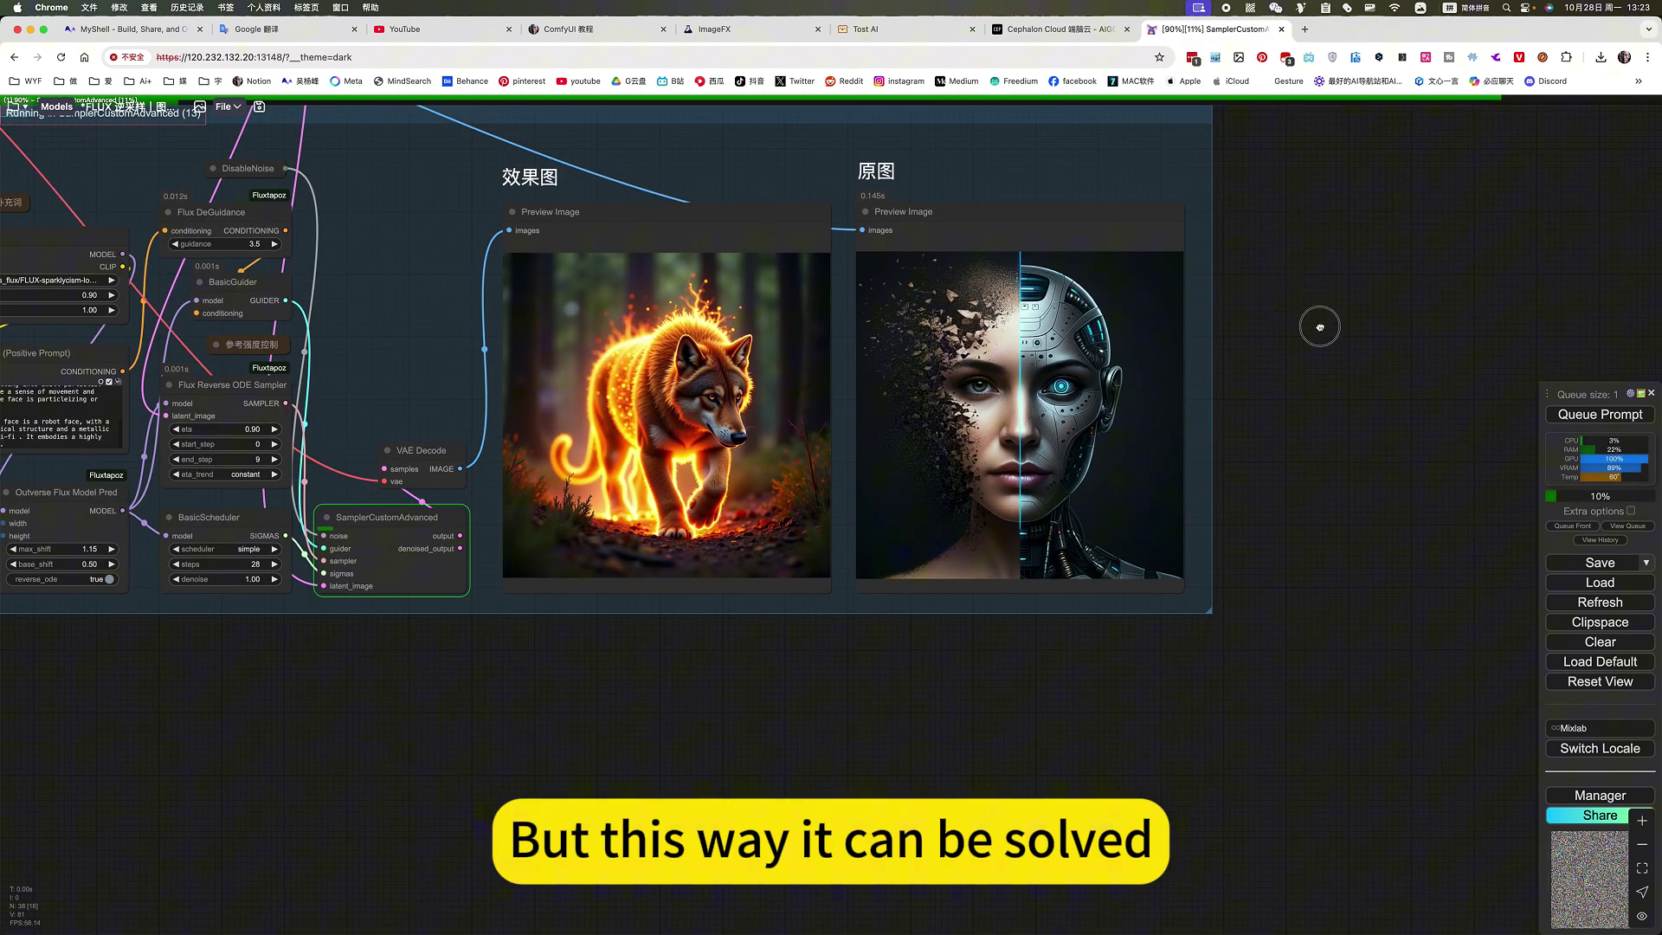
pyautogui.moveTo(1318, 328); pyautogui.dragTo(1474, 478)
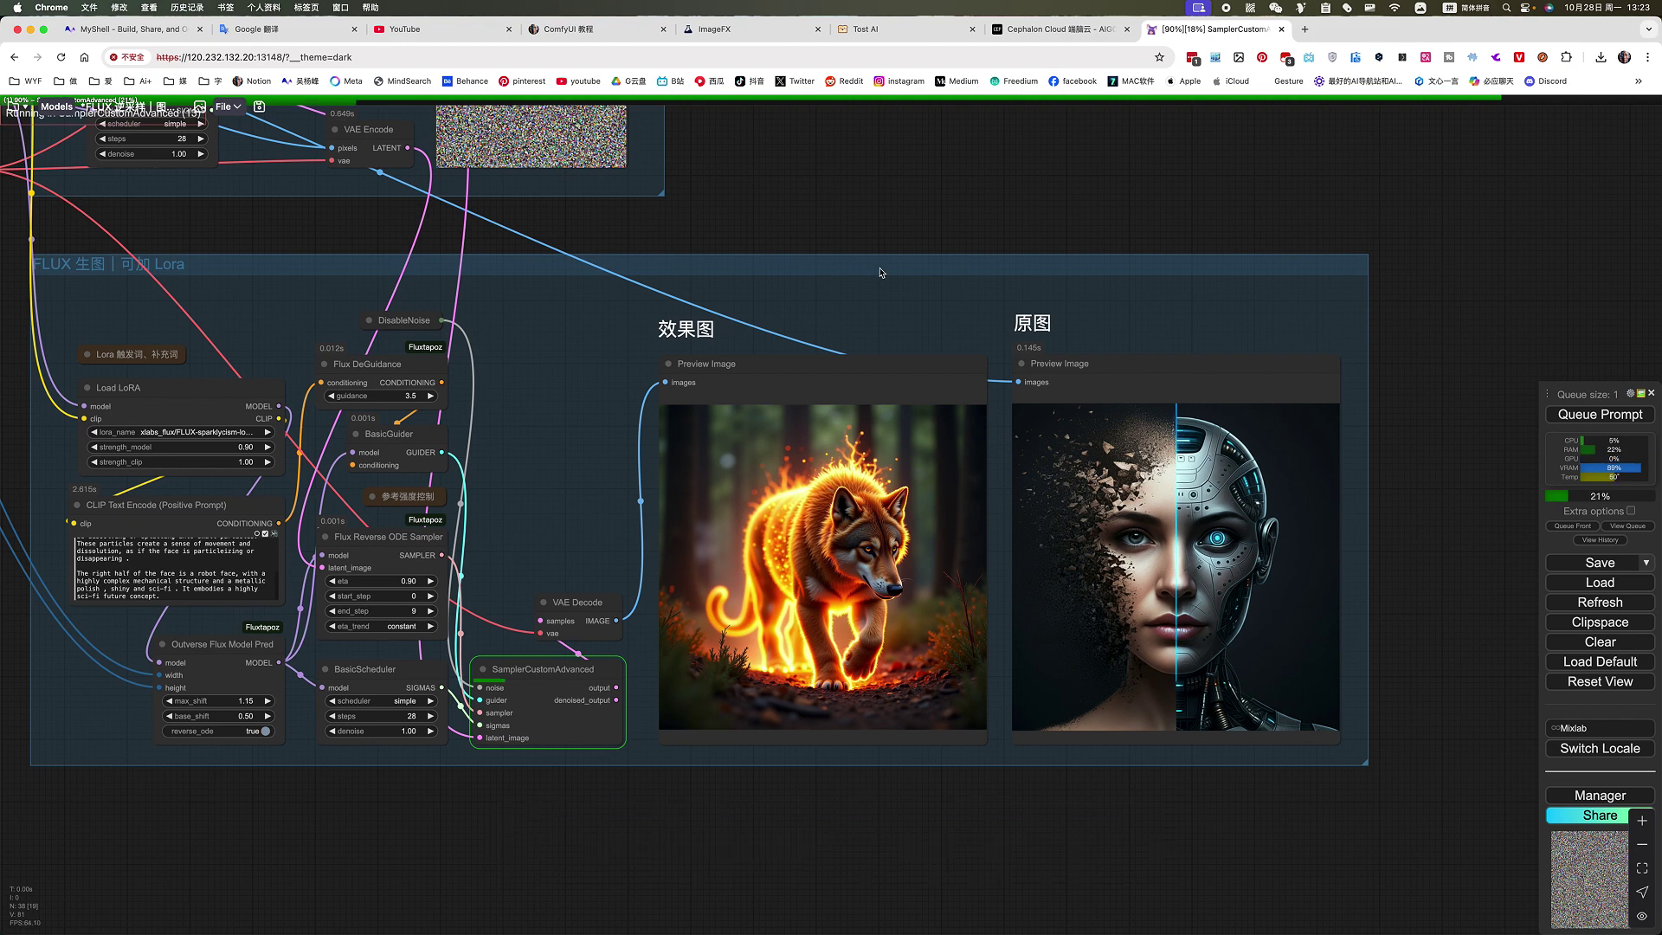
# - Inspect the original portrait's skin, eyes and particle fragments at high magnification for realism and detail during sampling
pyautogui.scroll(5, 1150, 567)
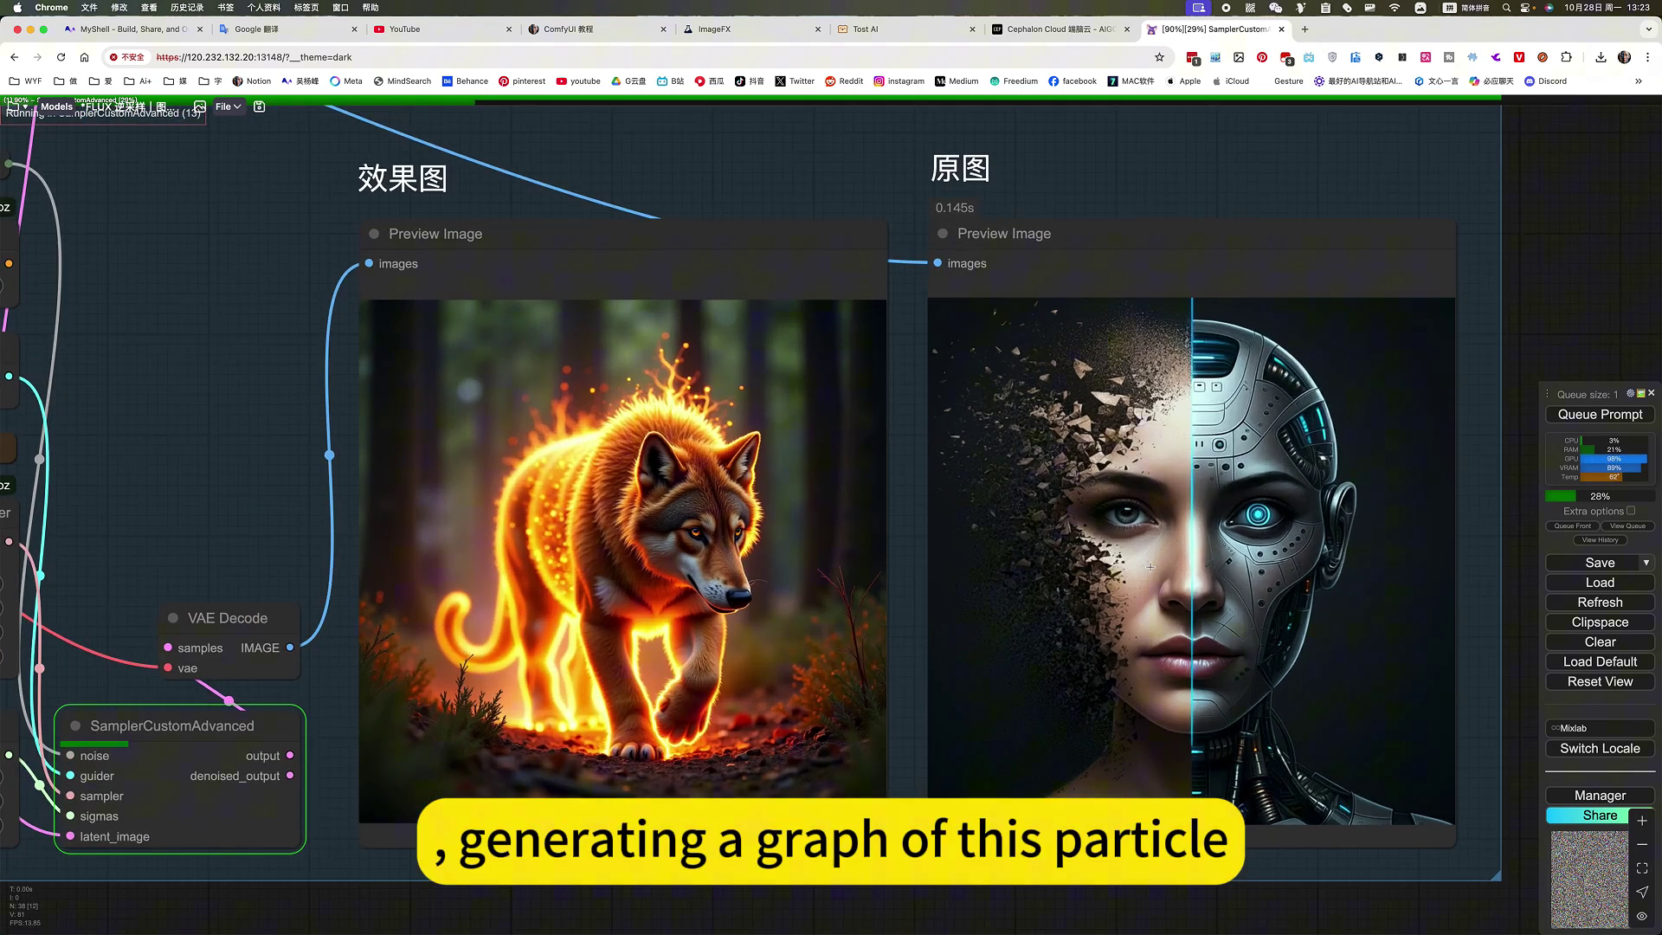
pyautogui.scroll(-5, 1130, 567)
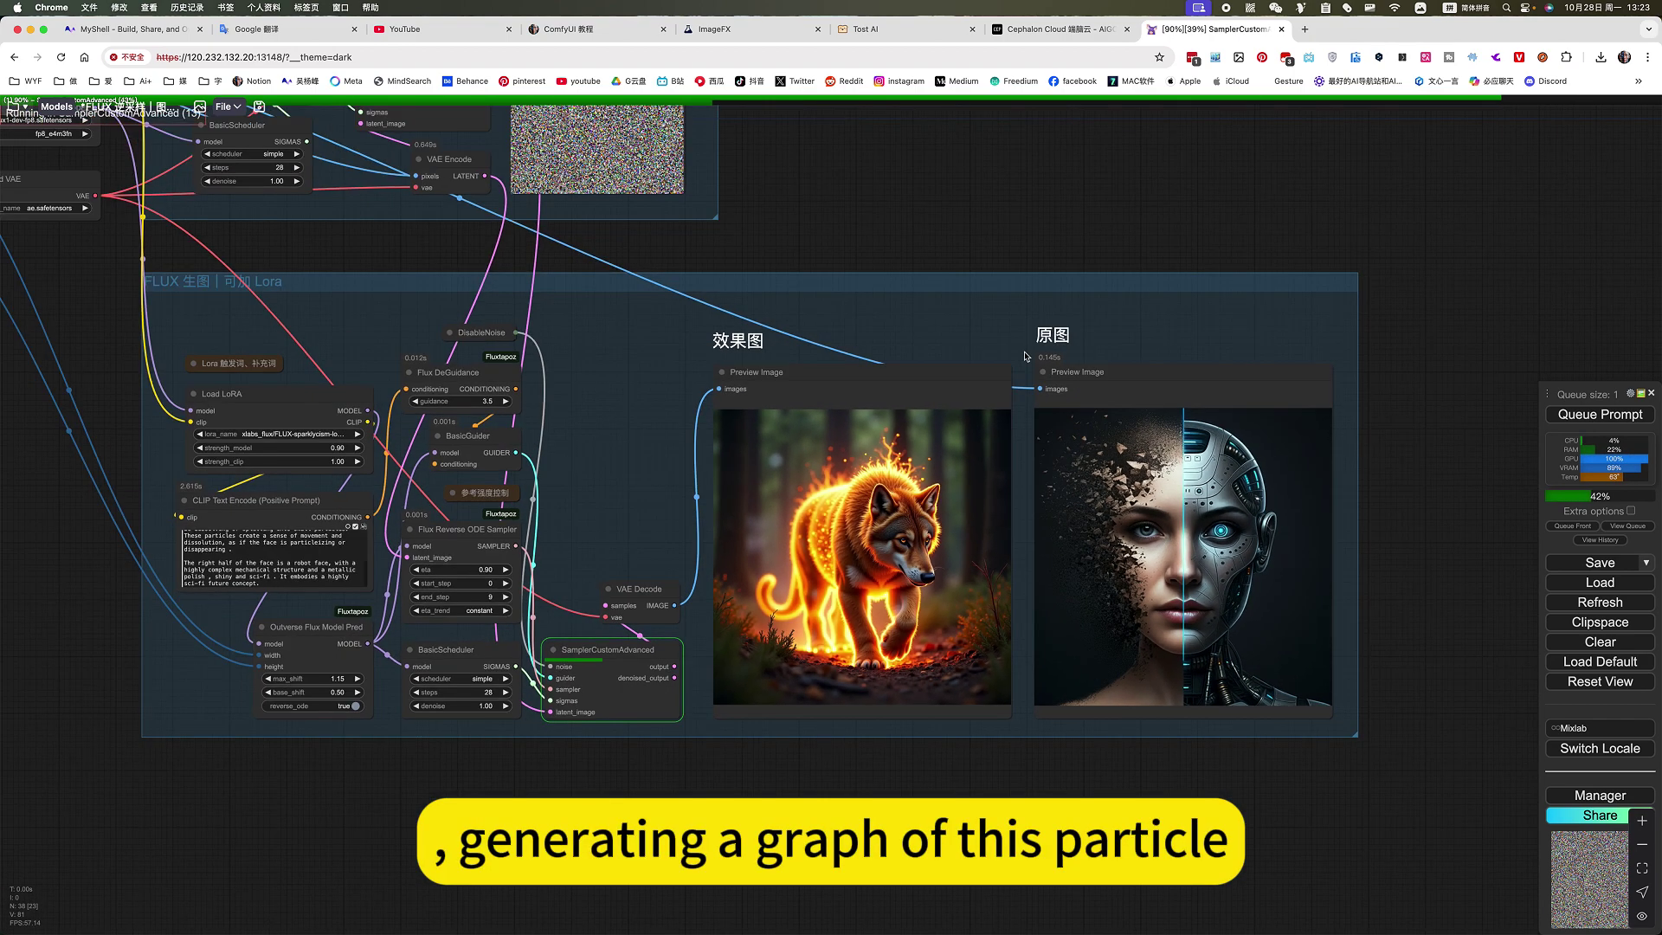
pyautogui.moveTo(946, 193); pyautogui.dragTo(1188, 208)
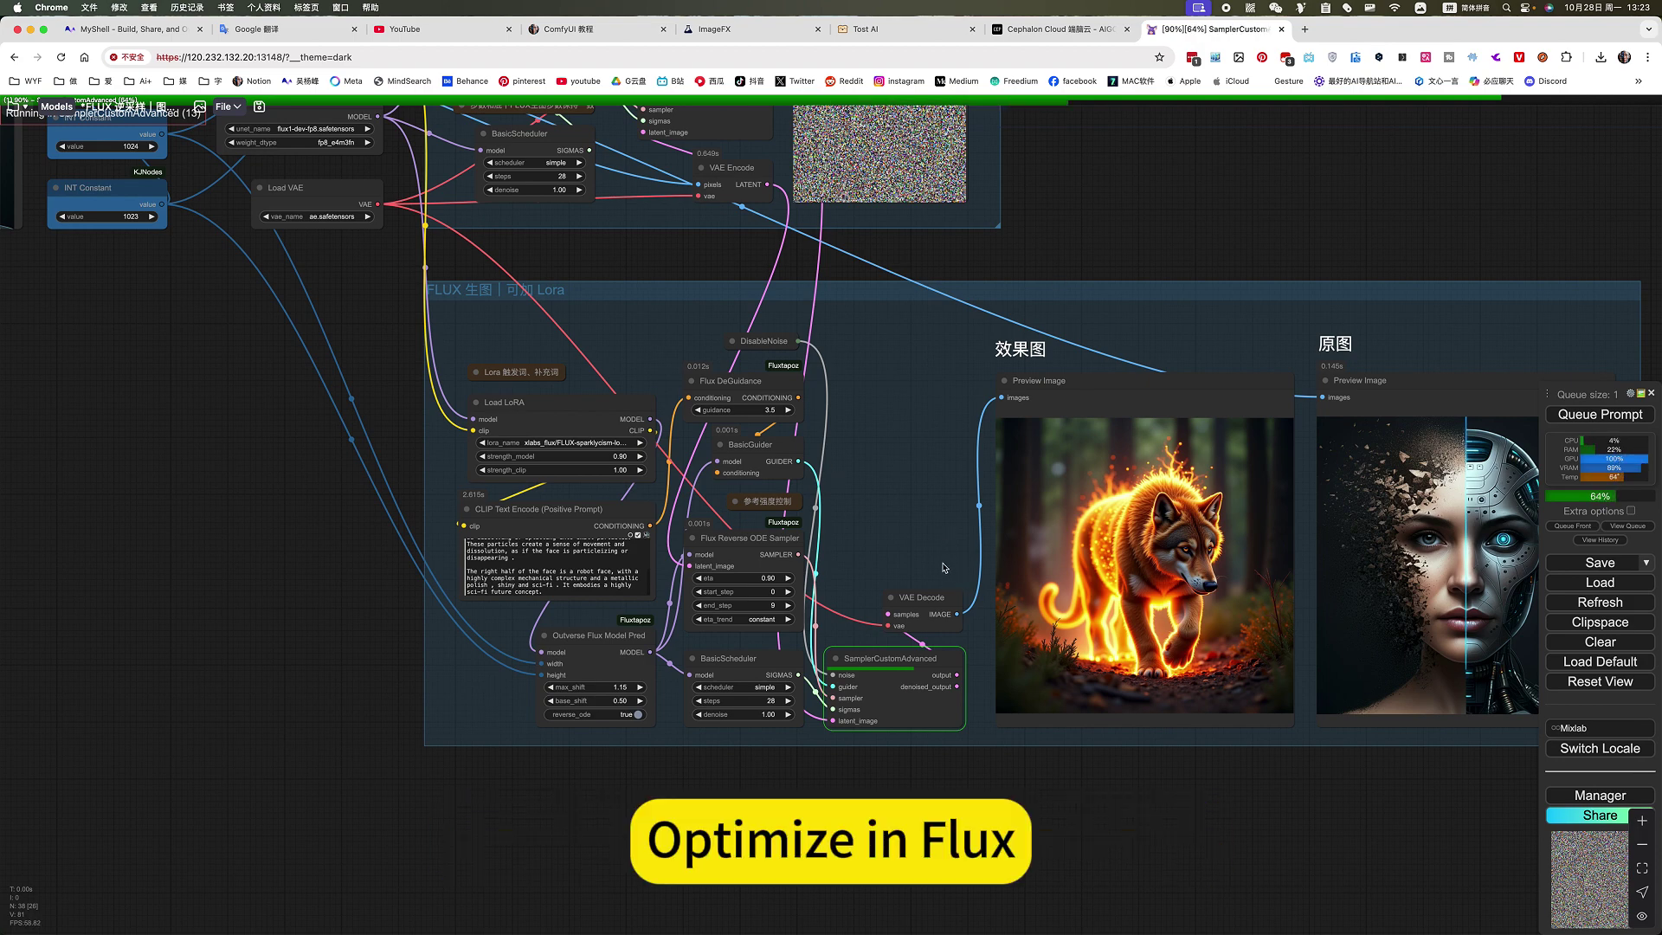
pyautogui.moveTo(1139, 178); pyautogui.dragTo(834, 142)
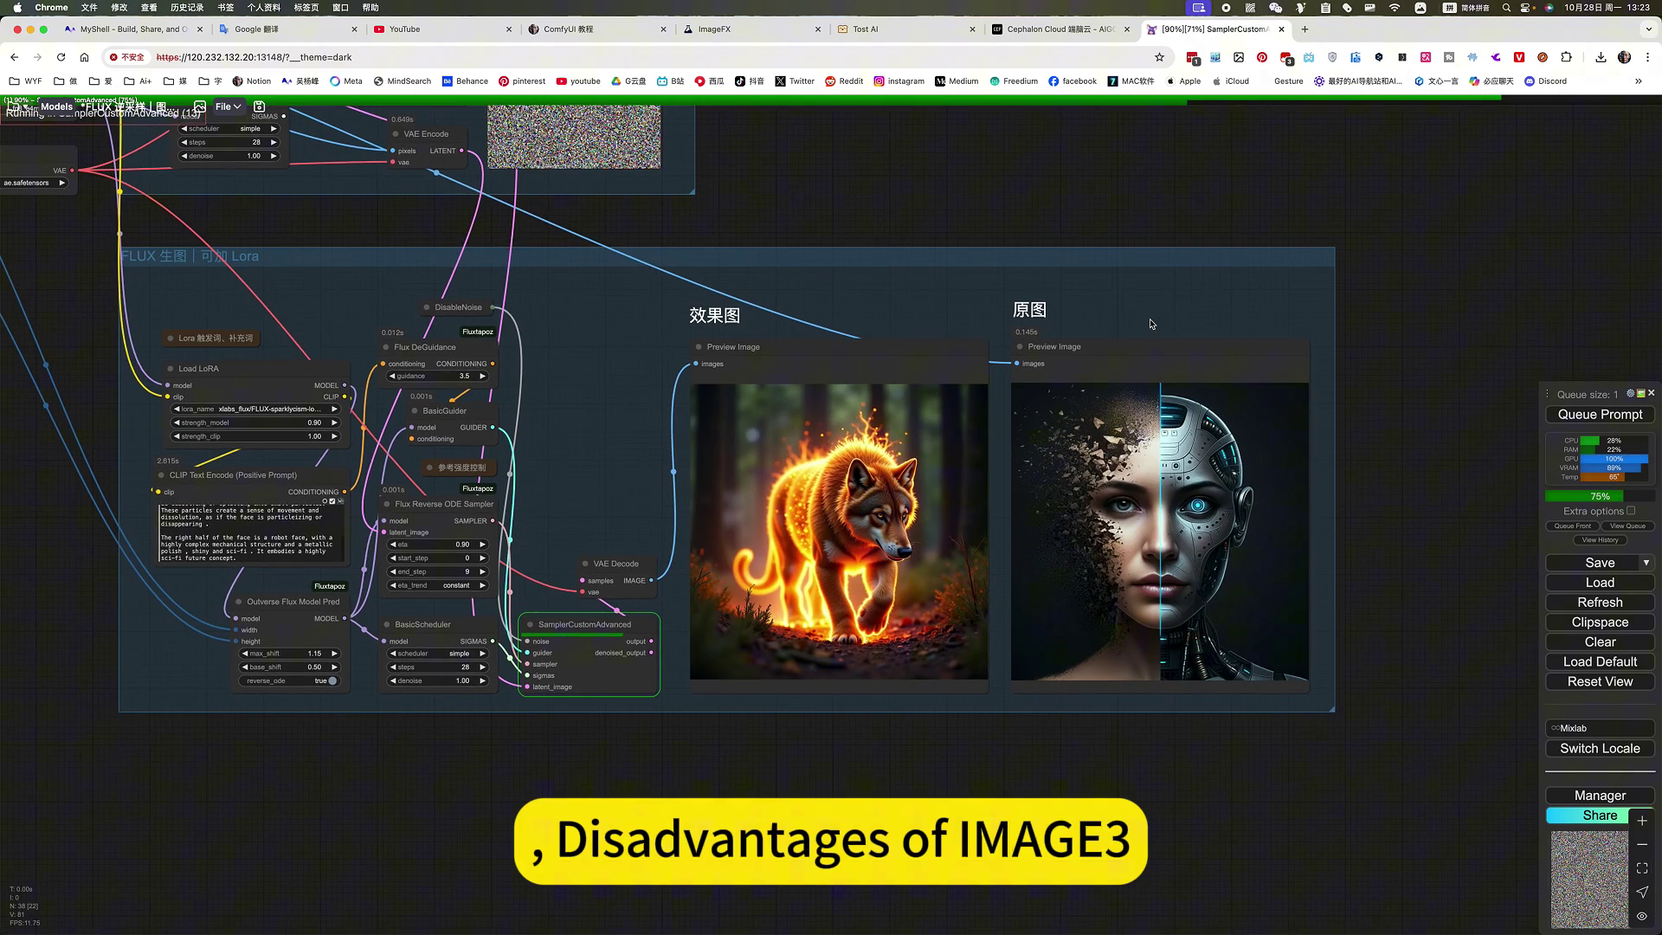
pyautogui.scroll(6, 1164, 455)
pyautogui.scroll(2, 1164, 452)
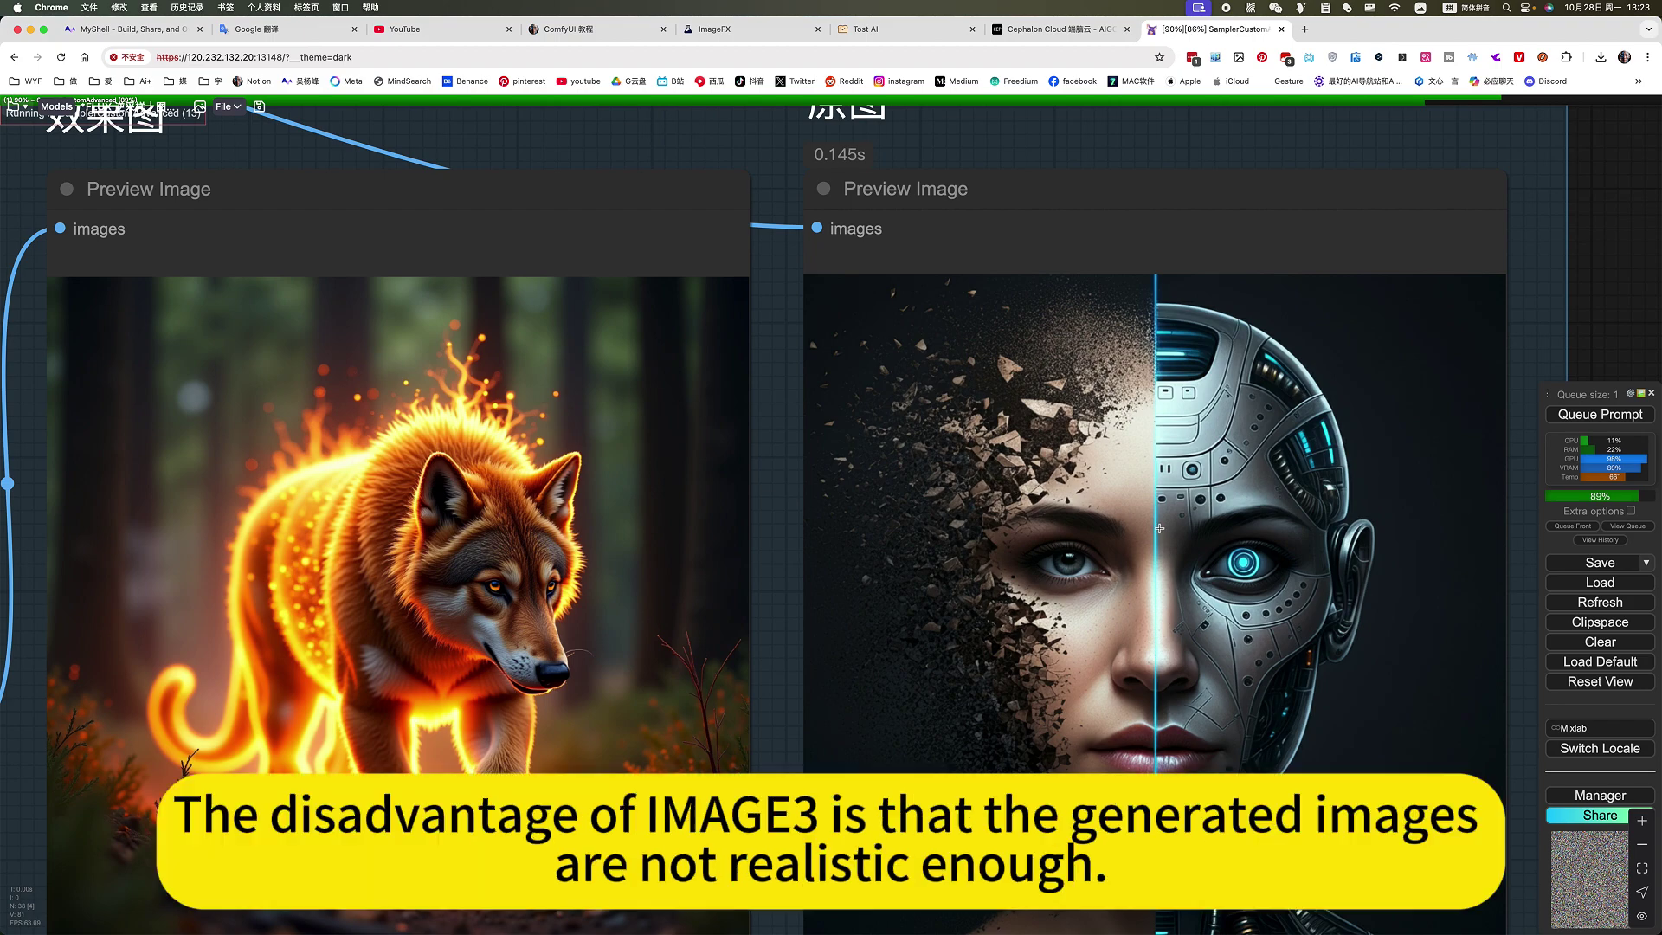
pyautogui.scroll(6, 1206, 571)
pyautogui.scroll(-1, 1206, 571)
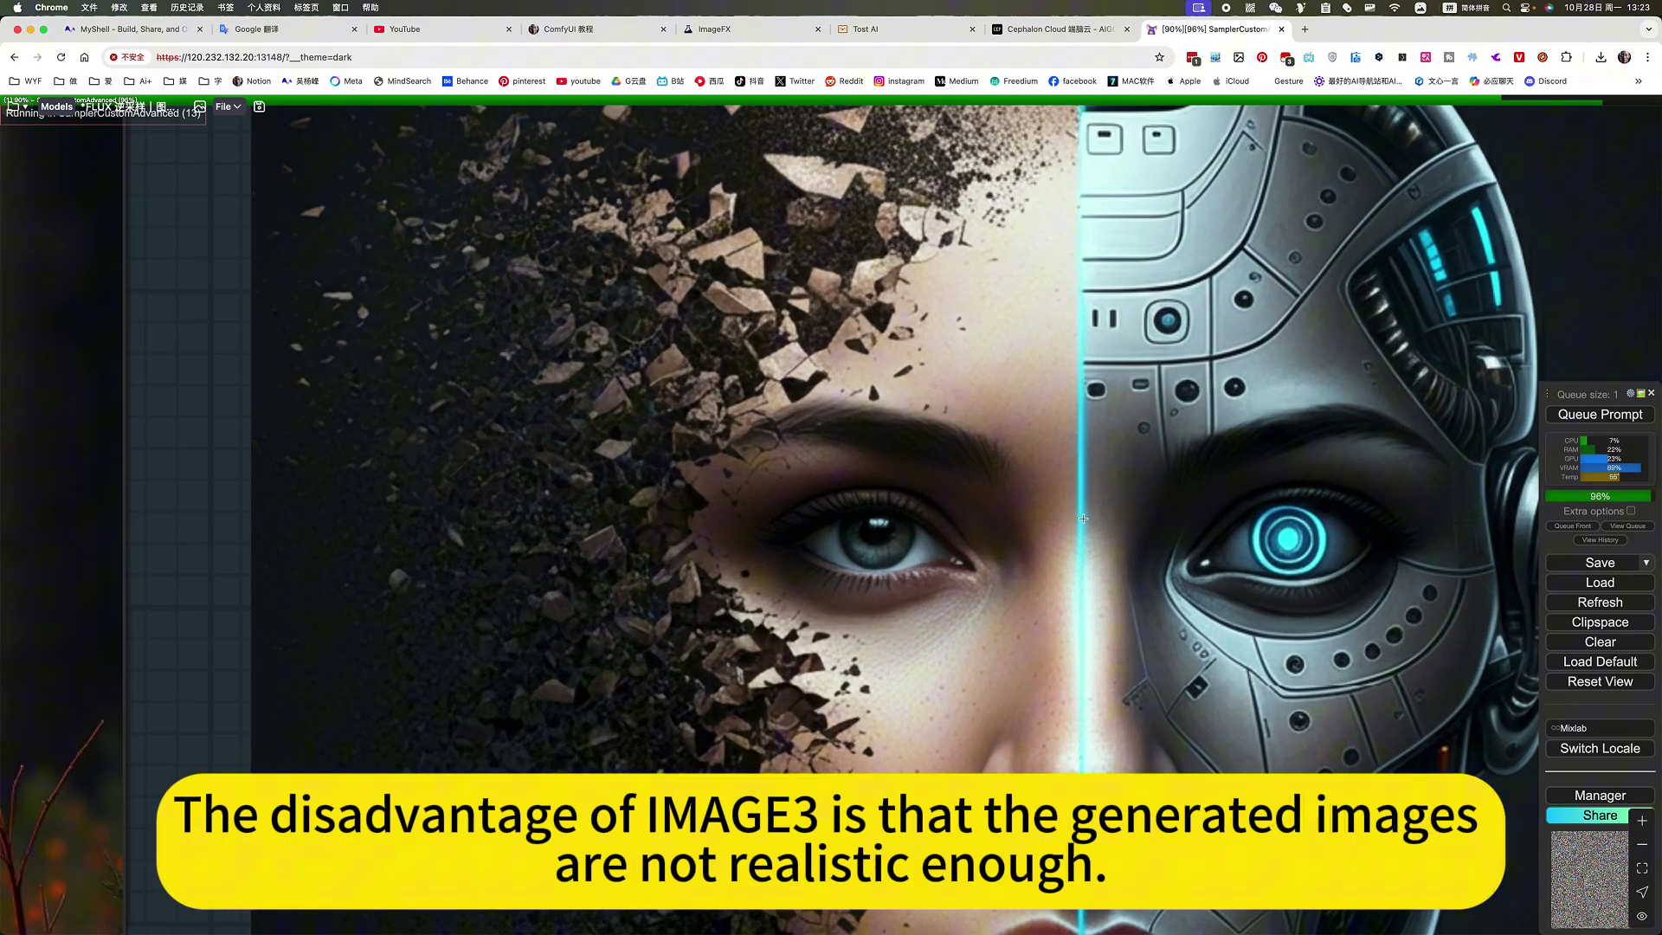
pyautogui.scroll(-5, 1082, 518)
pyautogui.scroll(-6, 1083, 518)
pyautogui.scroll(-1, 1082, 517)
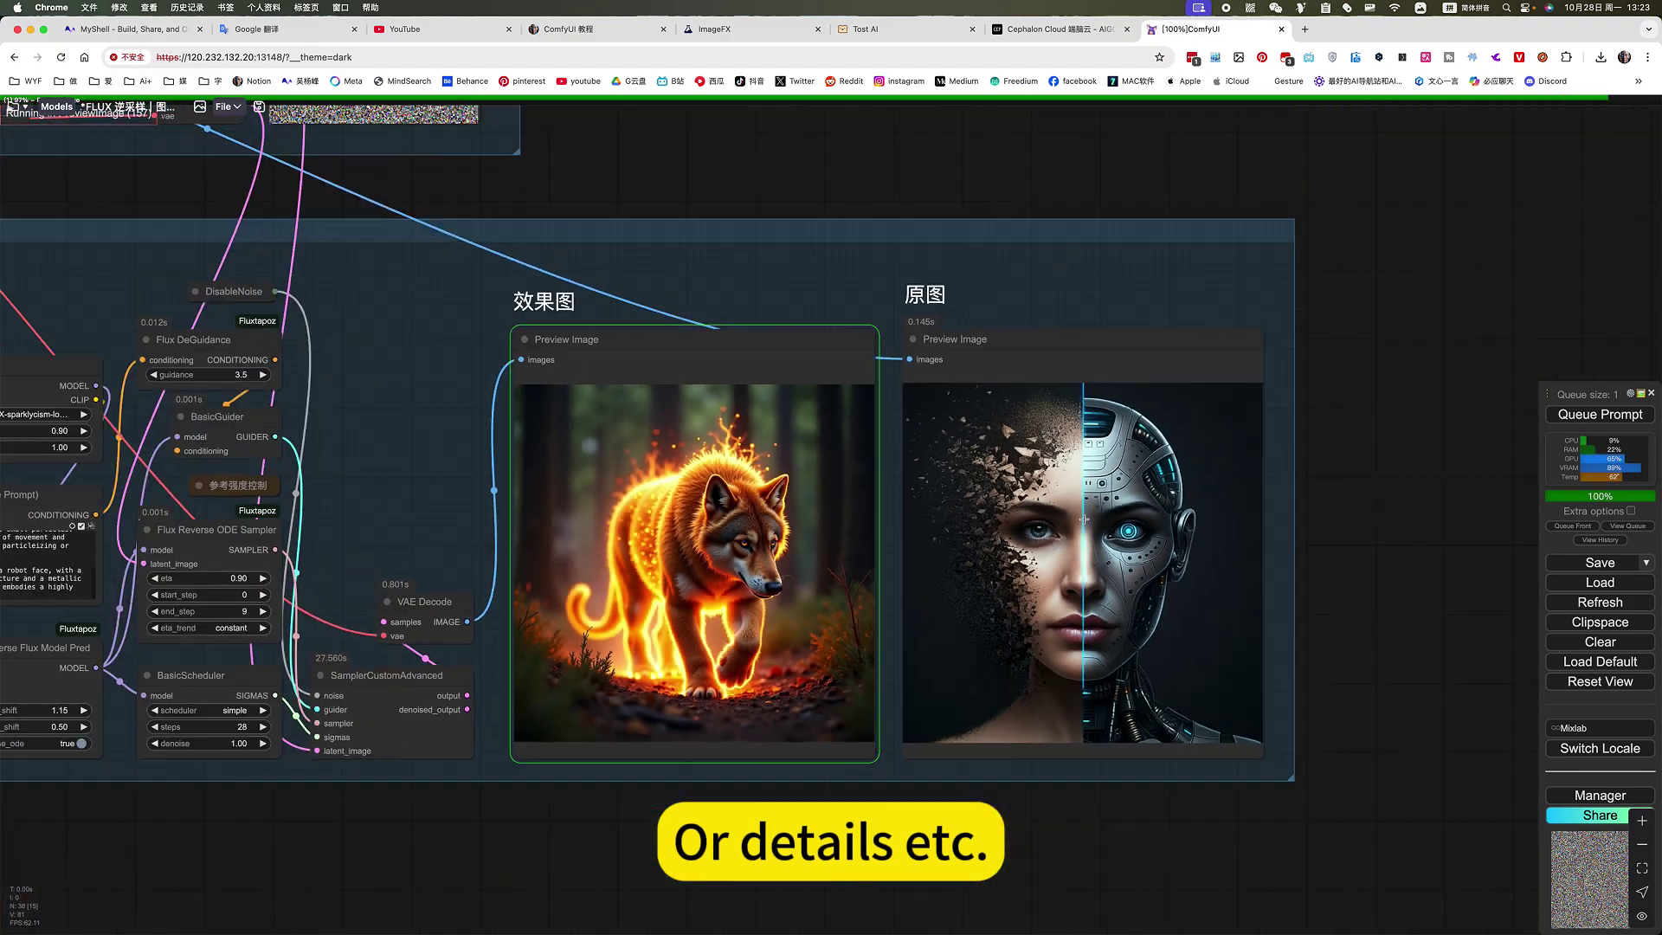
# - Check the regenerated portrait's particle effect, and set end_step in the Flux Reverse ODE Sampler to 20 to strengthen the reference
pyautogui.moveTo(1035, 198); pyautogui.dragTo(1414, 230)
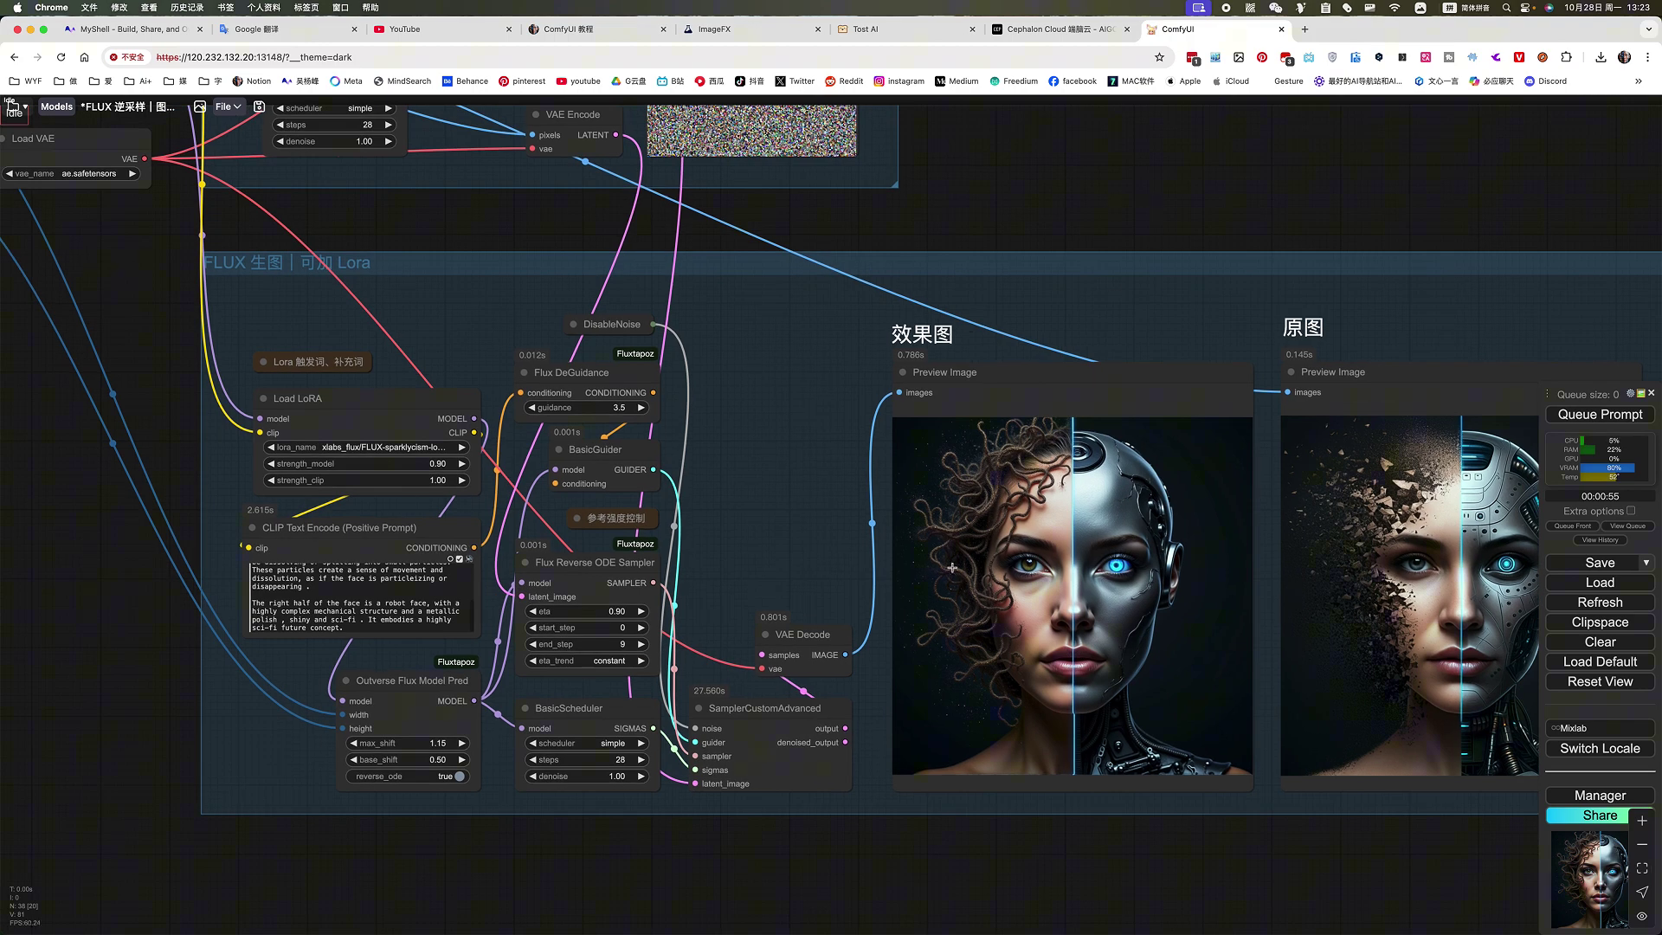
pyautogui.scroll(6, 987, 657)
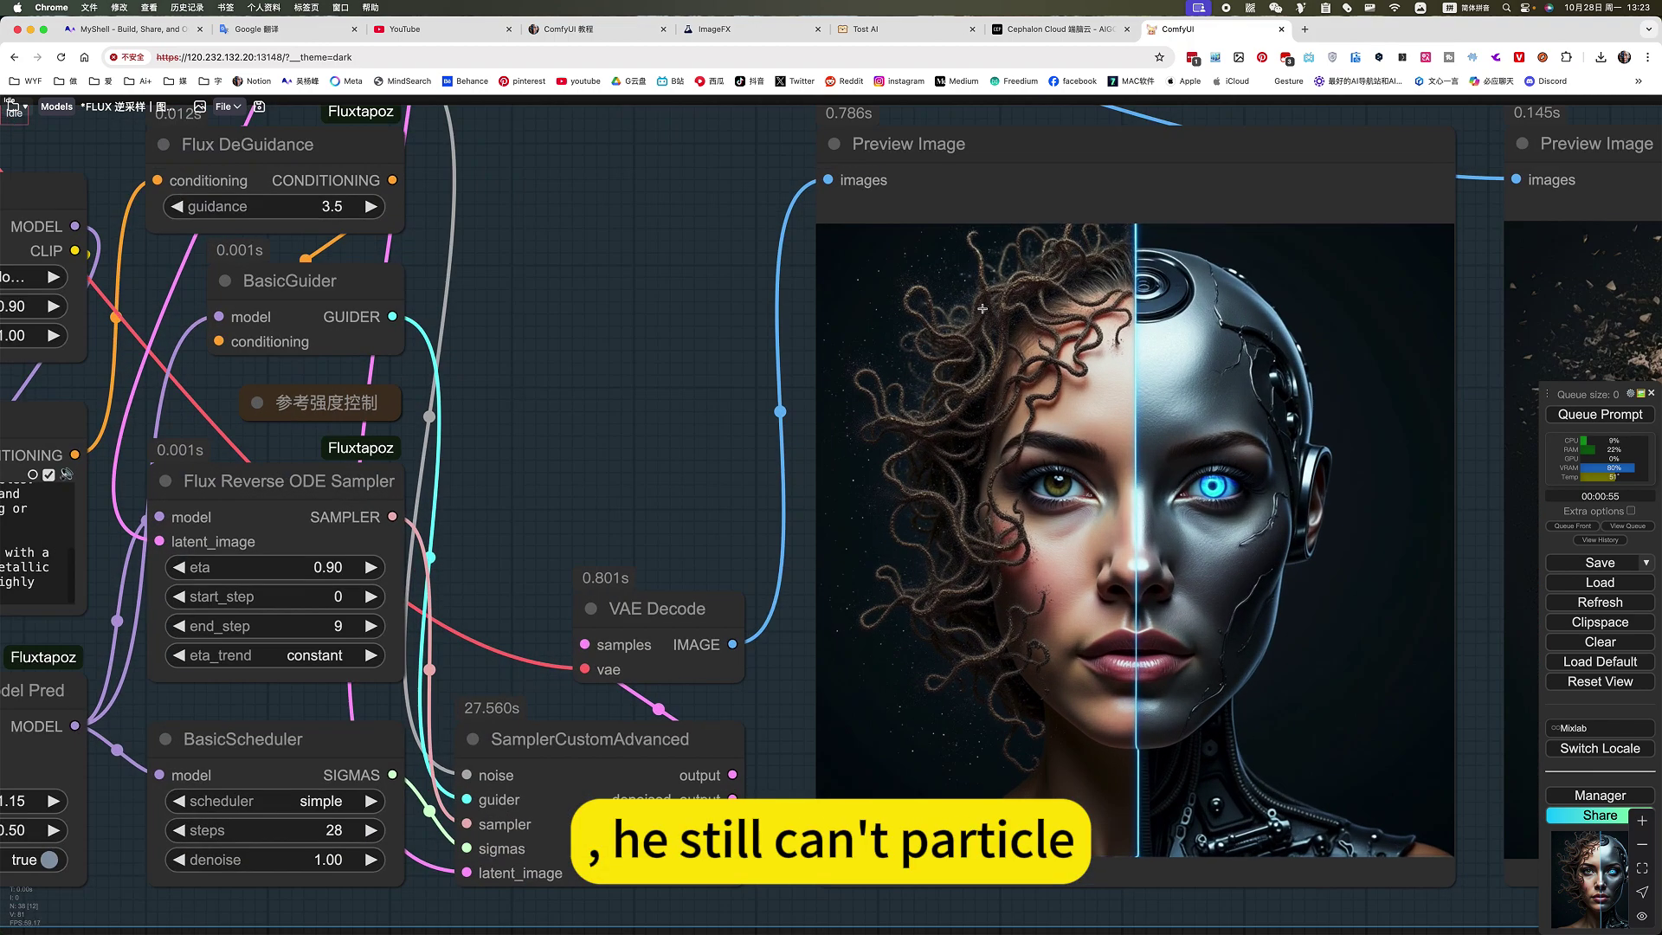
pyautogui.scroll(-3, 945, 623)
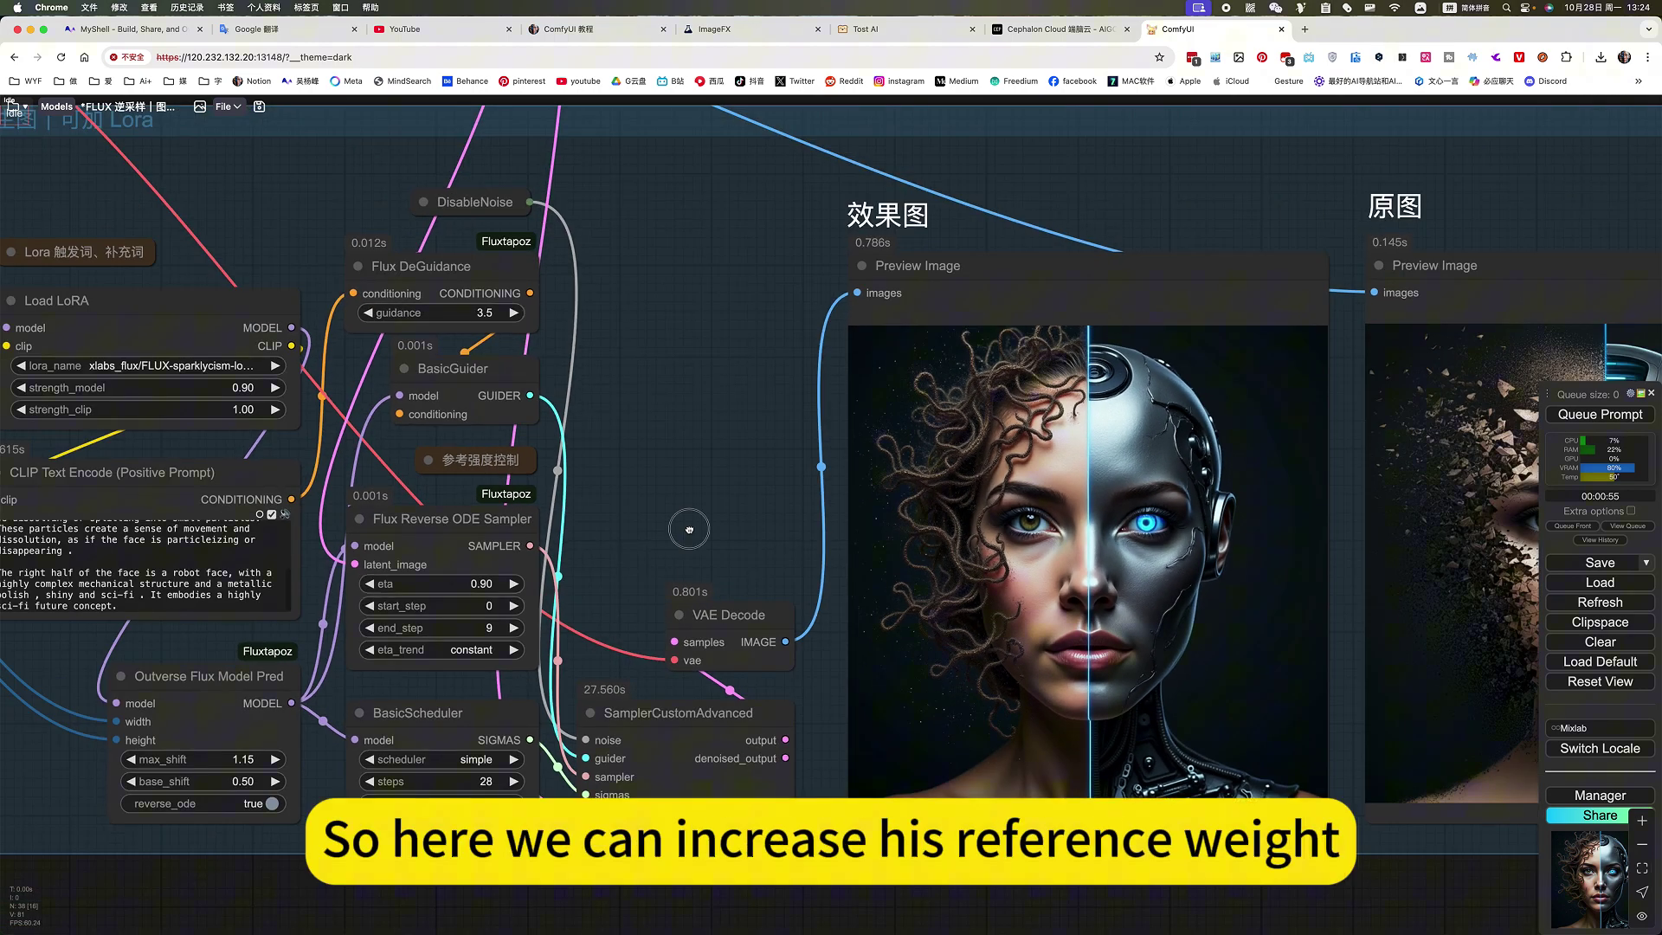
pyautogui.moveTo(690, 527); pyautogui.dragTo(791, 511)
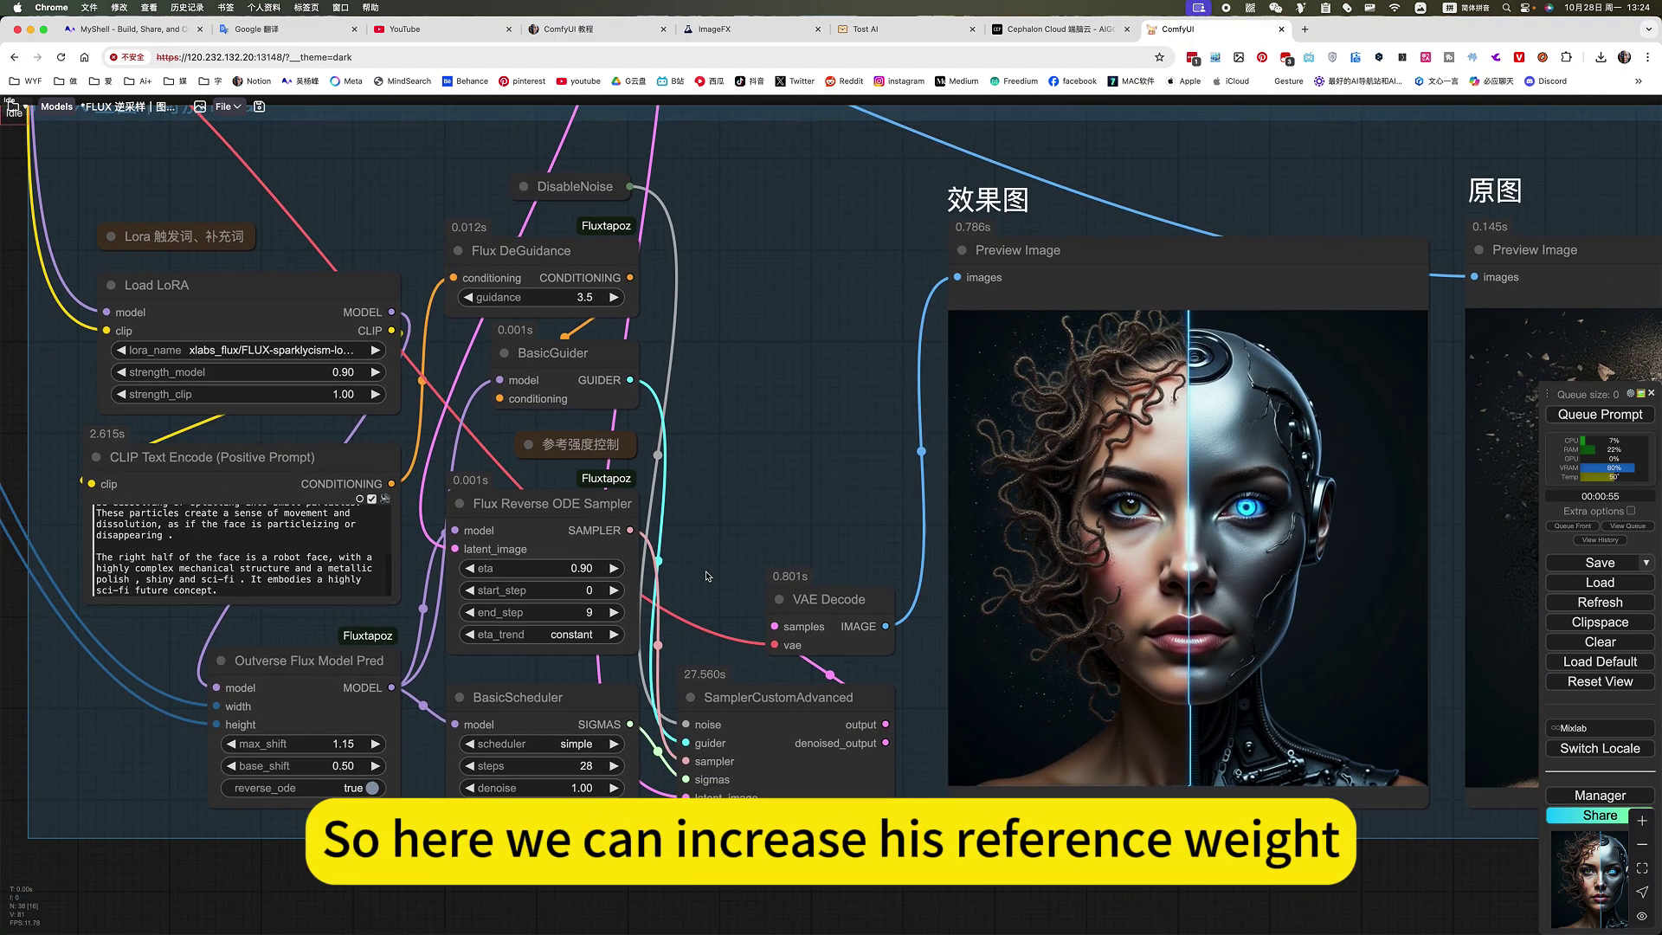
pyautogui.scroll(-1, 588, 616)
pyautogui.click(591, 614)
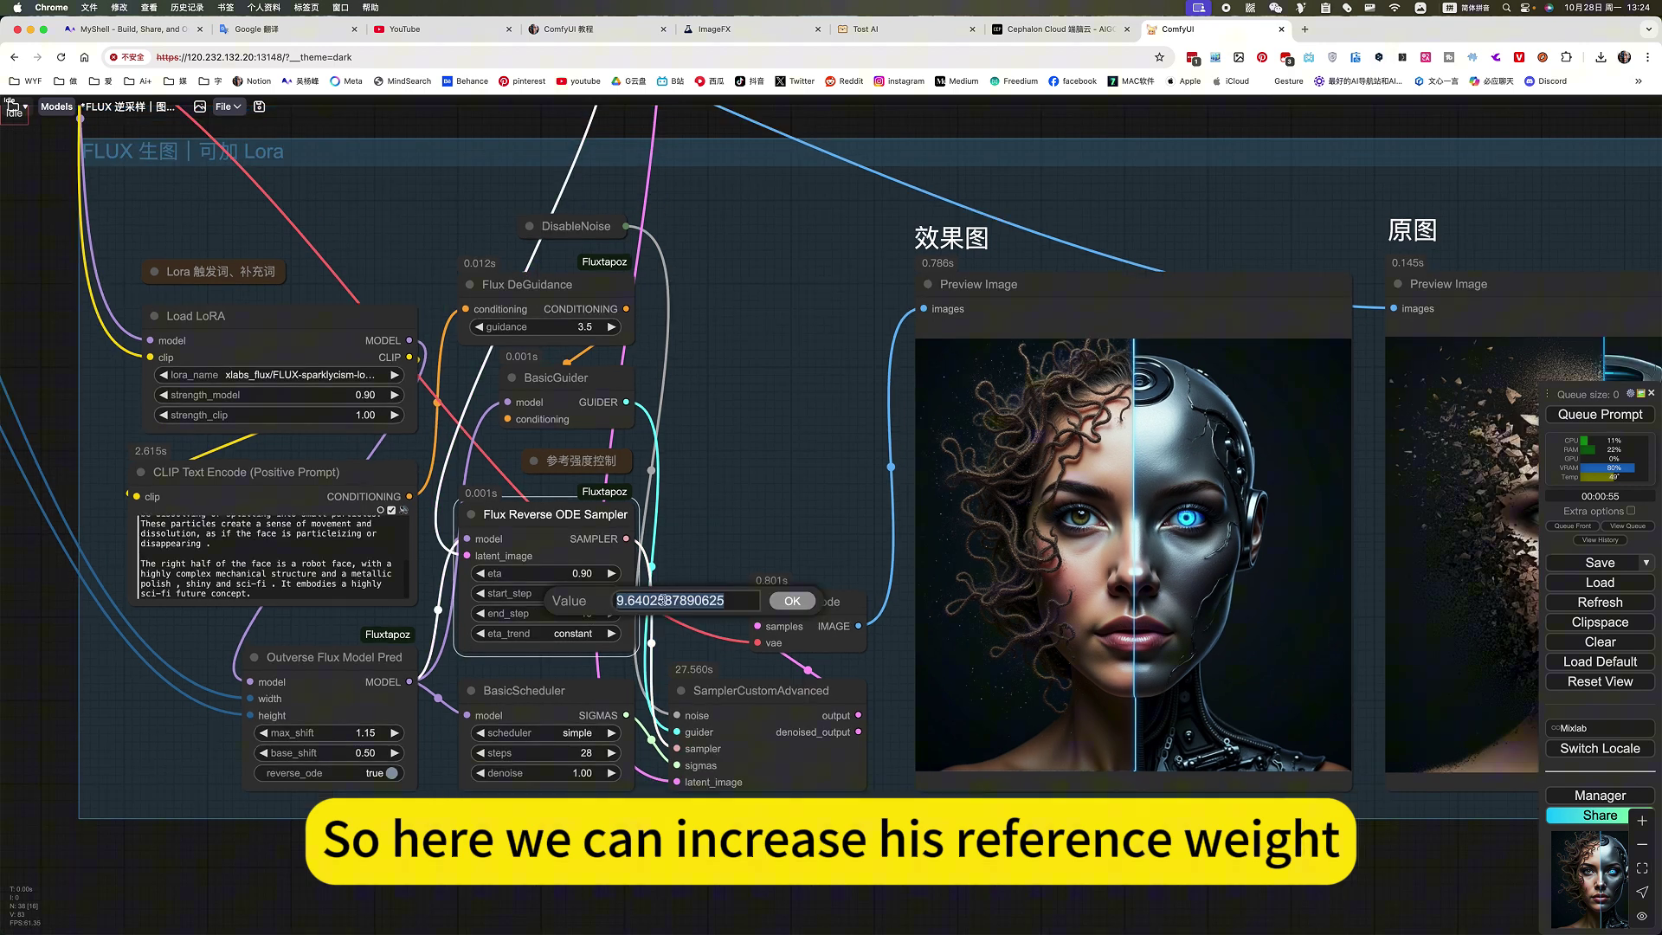
pyautogui.write('1')
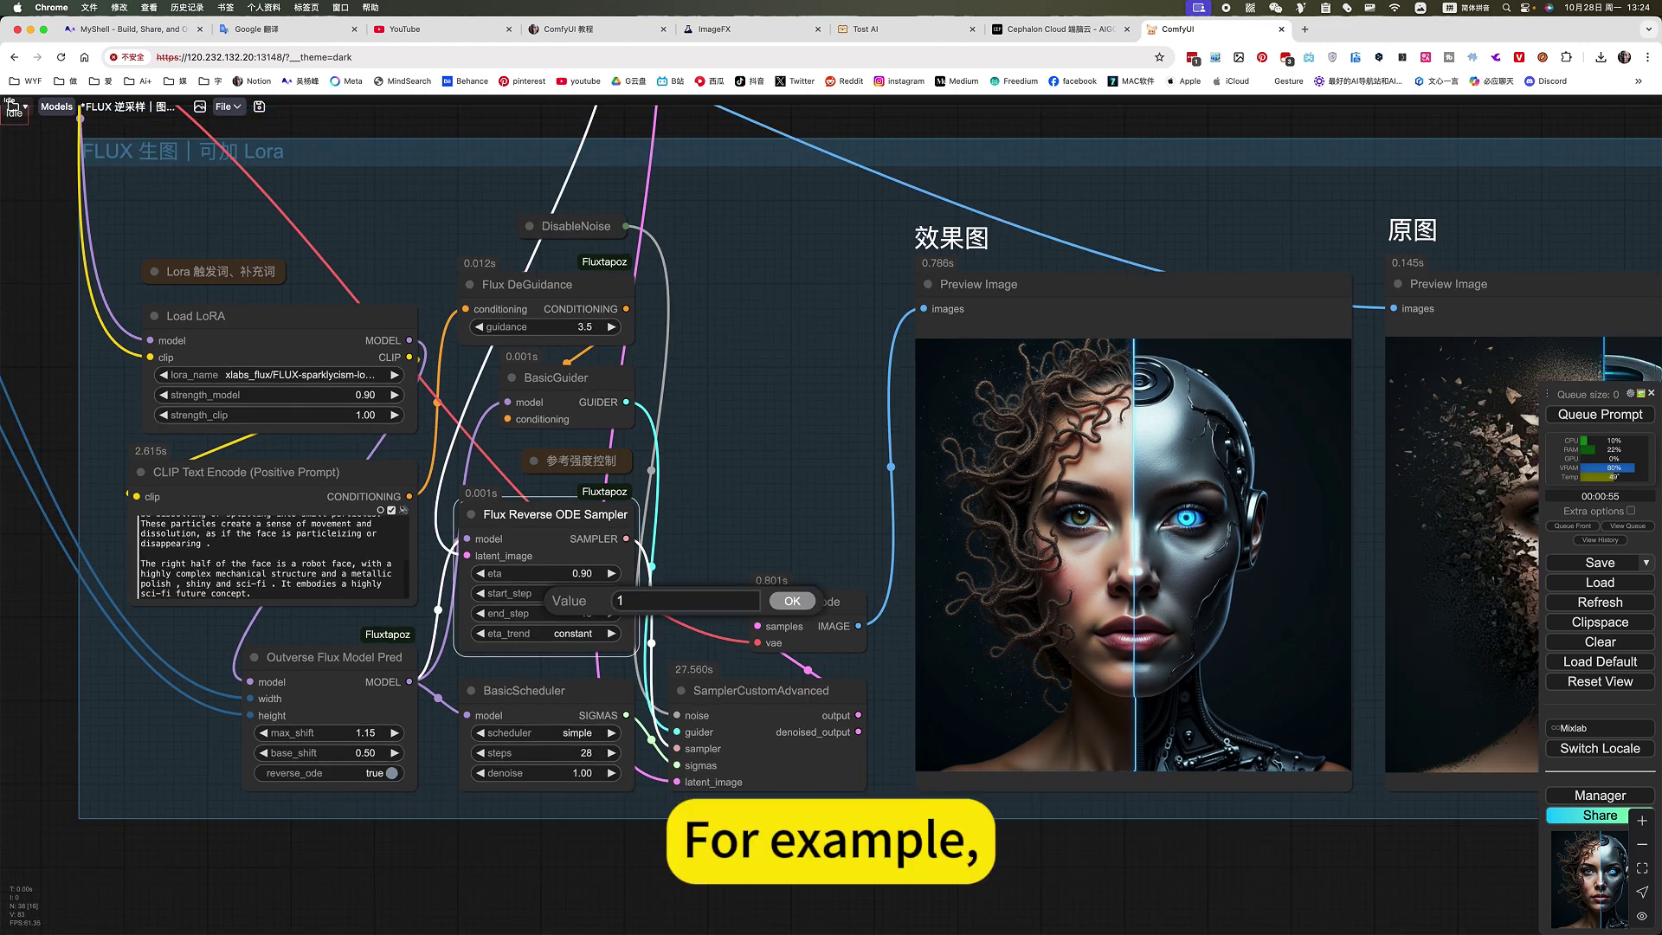
pyautogui.write('20')
pyautogui.press('Return')
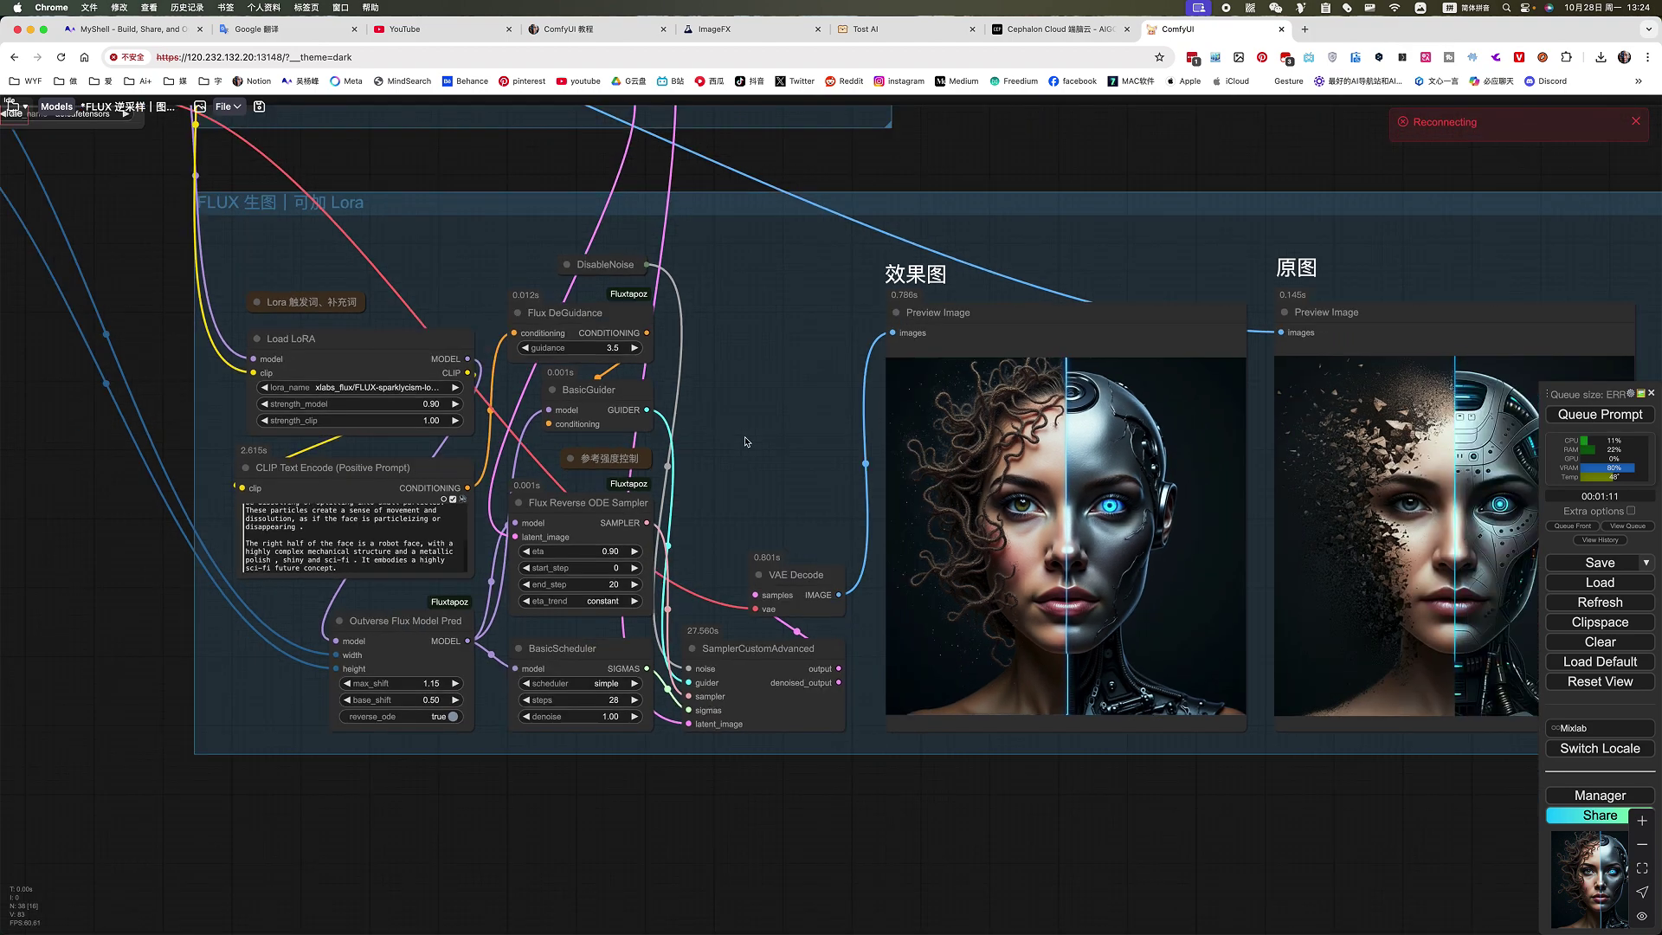
# - Try to run the workflow with the raised reference strength, and dismiss the error dialogs
pyautogui.scroll(-6, 748, 441)
pyautogui.click(1602, 415)
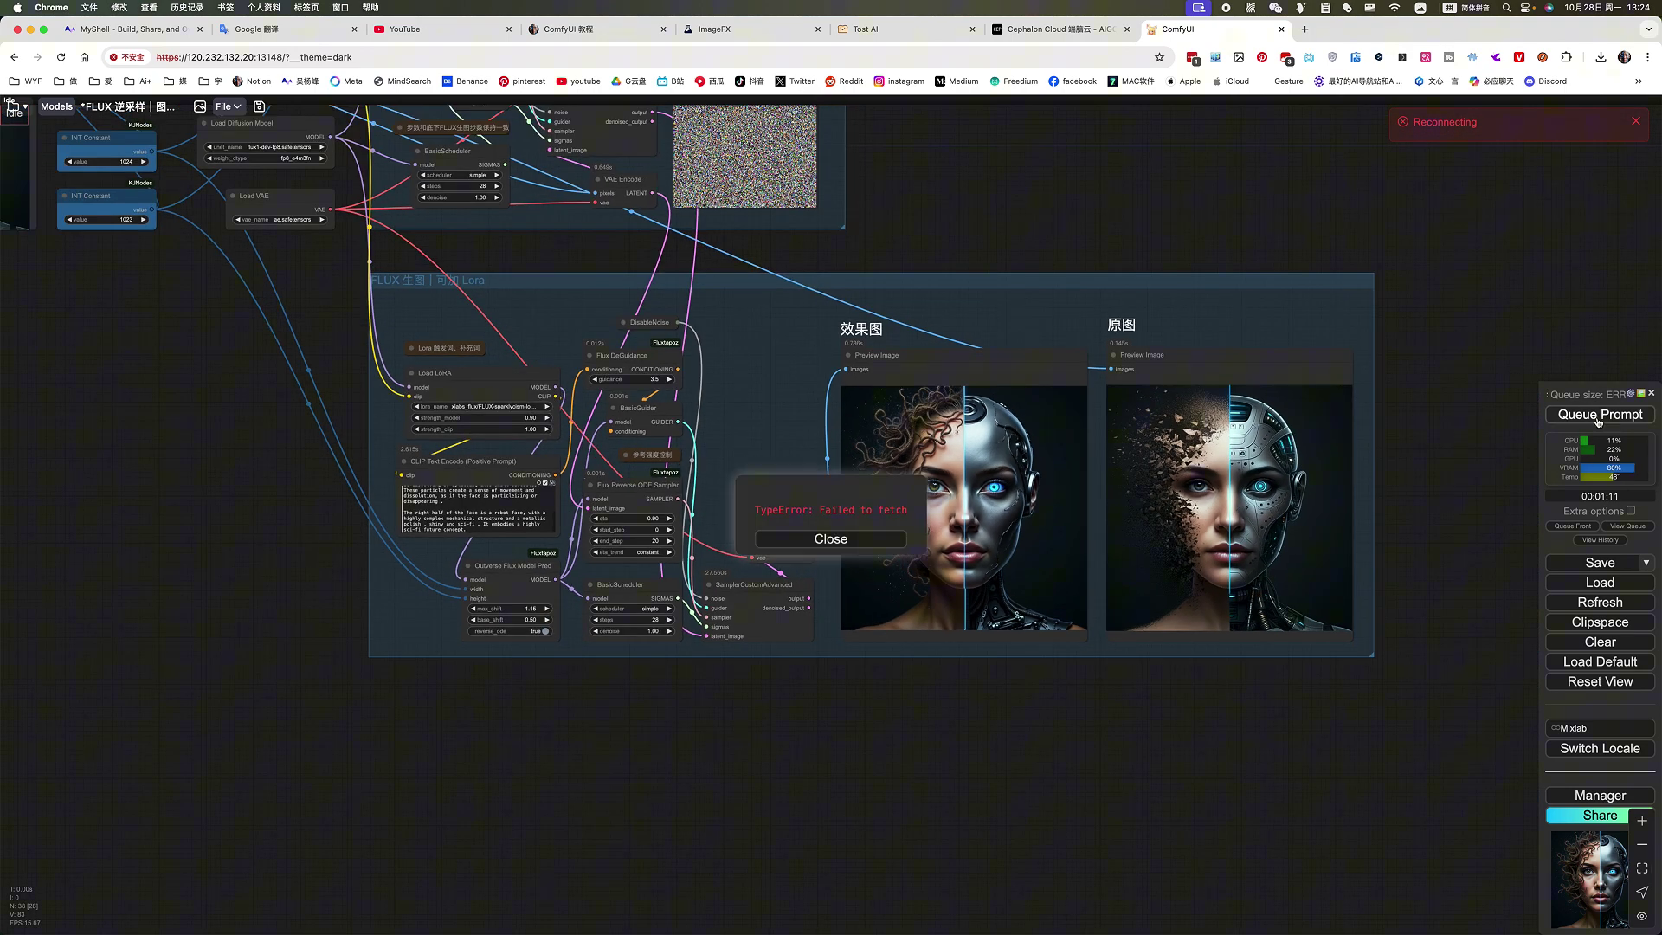
pyautogui.click(844, 538)
pyautogui.moveTo(919, 212); pyautogui.dragTo(969, 623)
pyautogui.moveTo(1153, 367); pyautogui.dragTo(1393, 378)
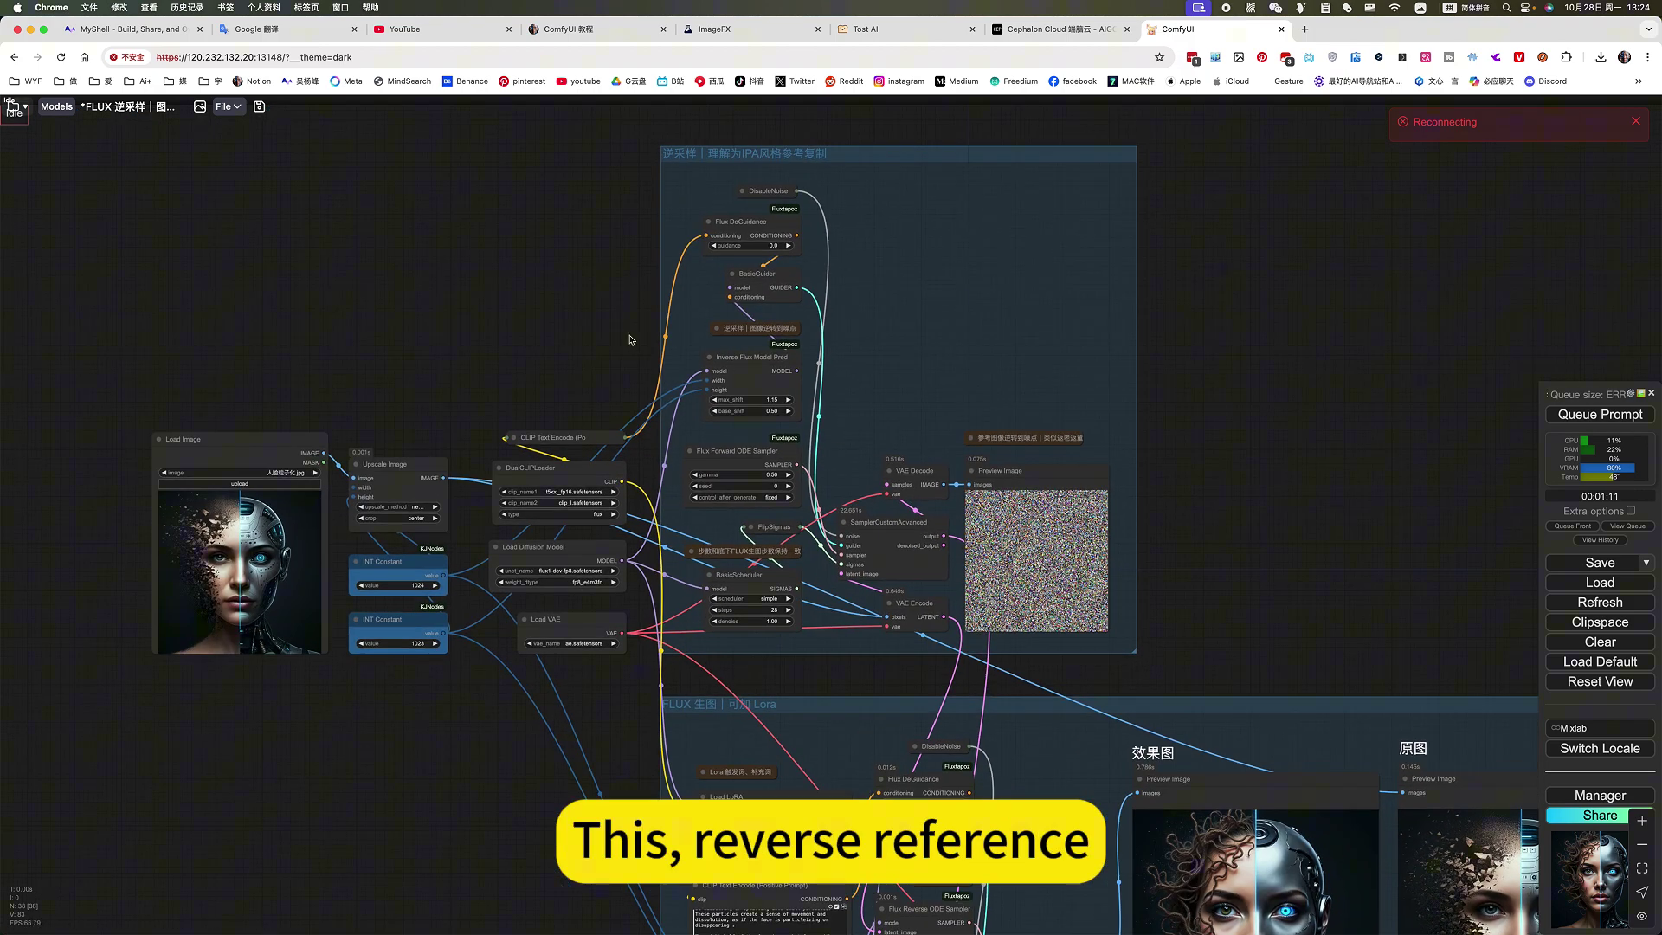
pyautogui.click(1600, 418)
pyautogui.click(877, 535)
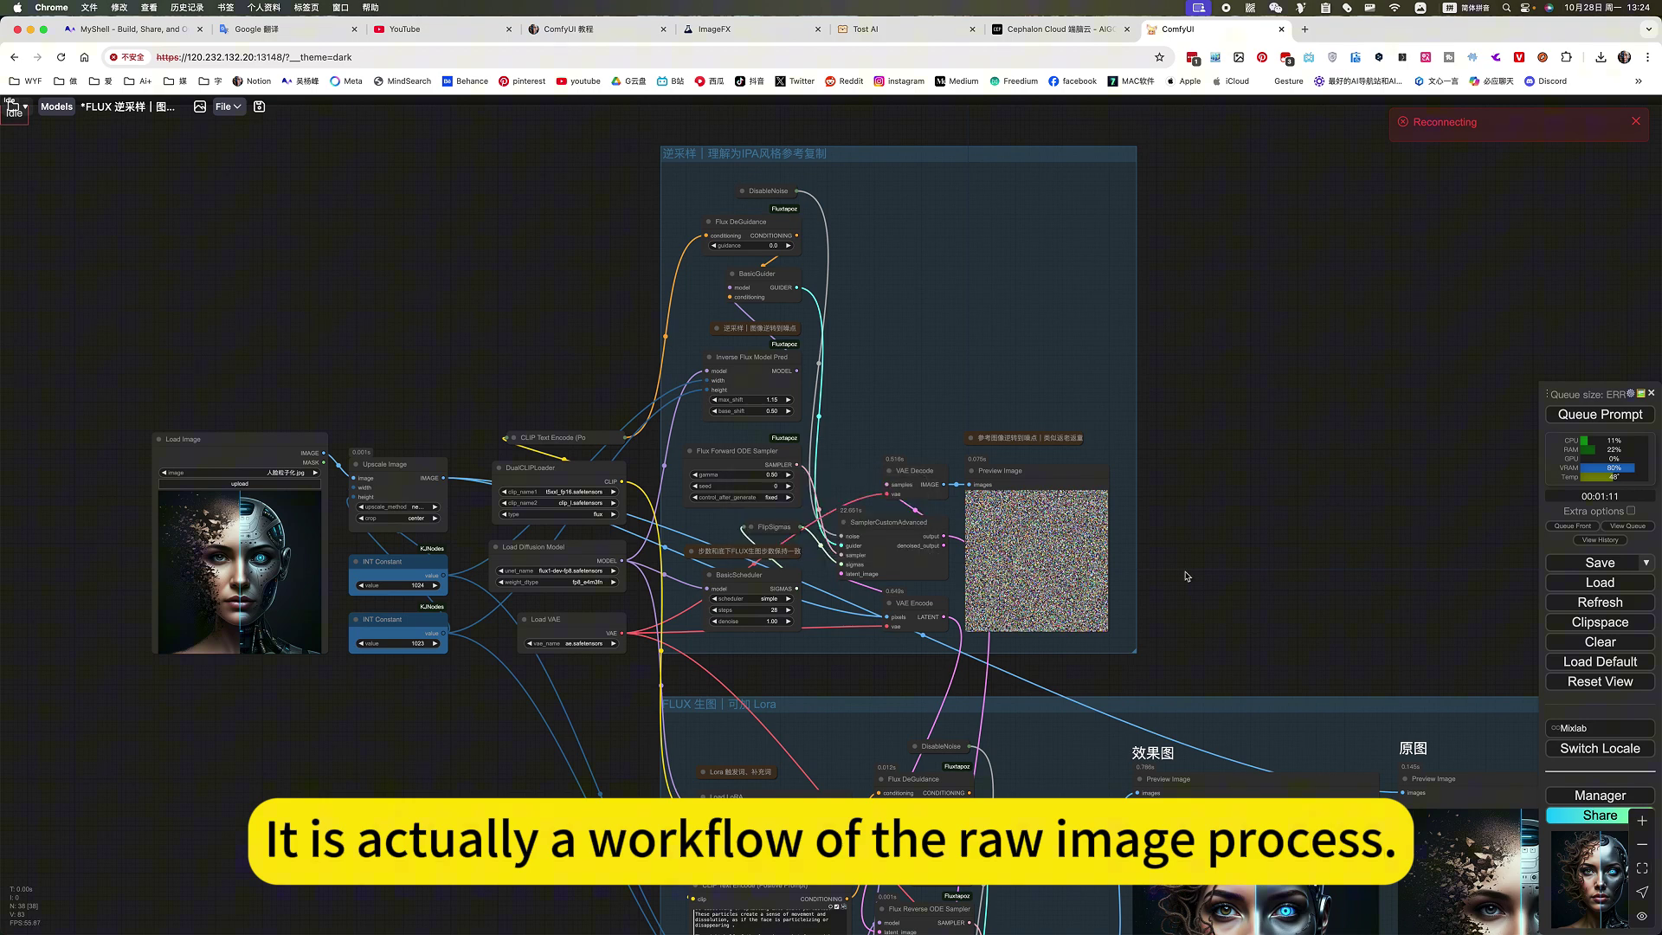
# - Examine the Flux Forward ODE Sampler, the noise preview and the loaded portrait to explain how the reference image is reversed into noise
pyautogui.hscroll(-3, 1372, 551)
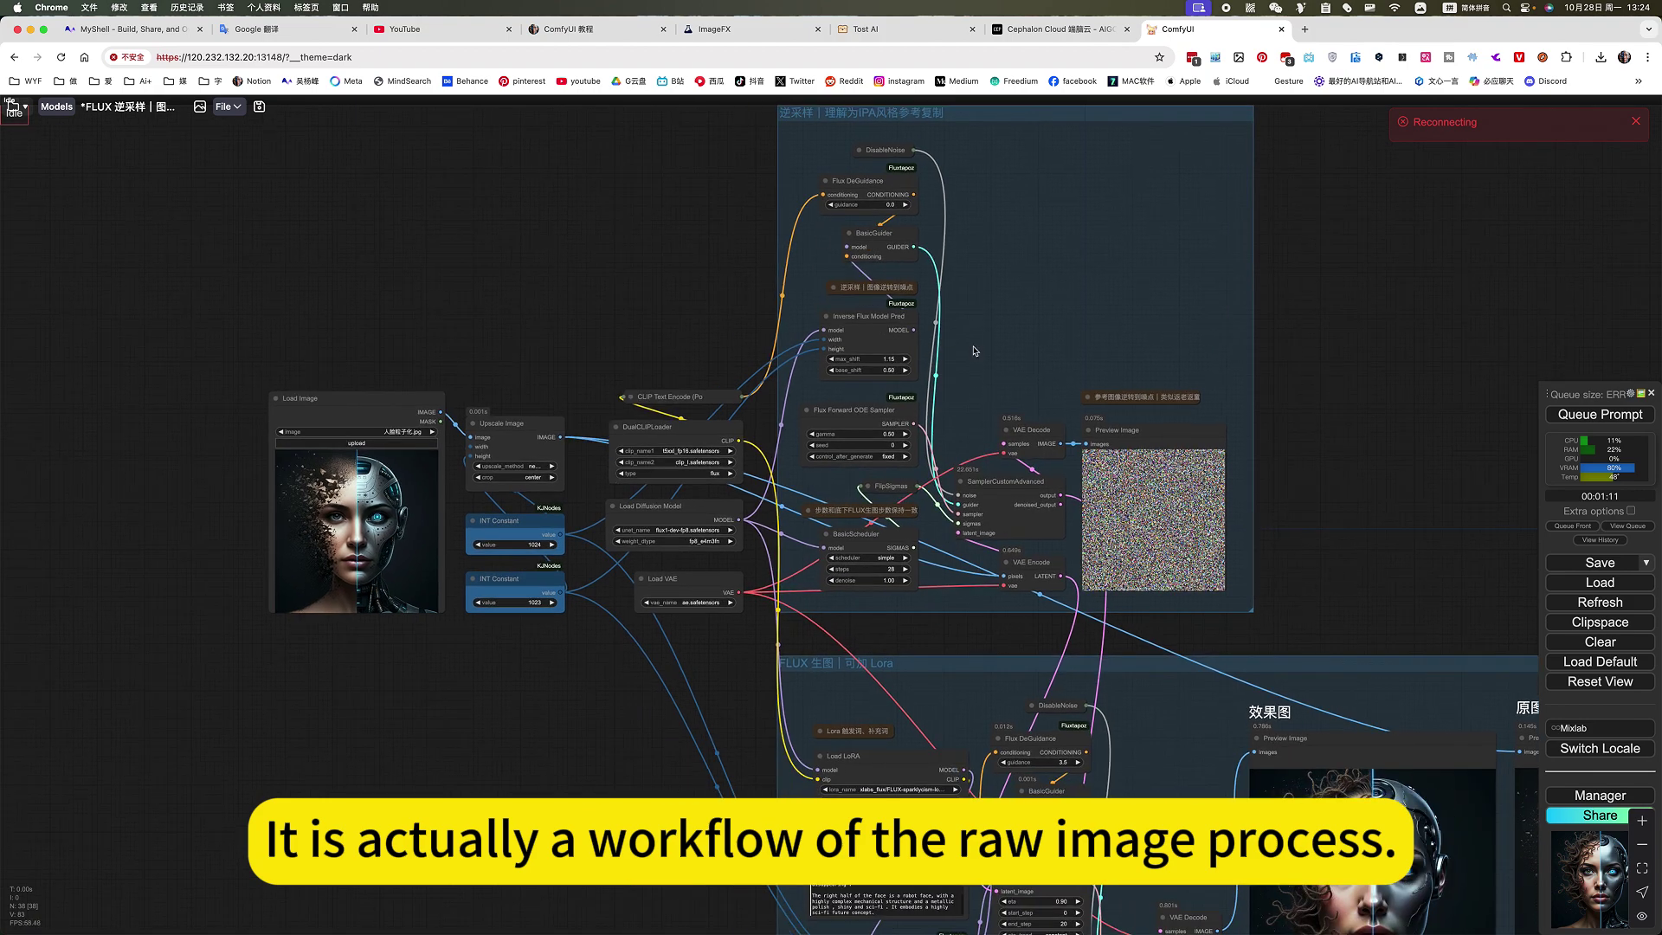
pyautogui.scroll(5, 963, 434)
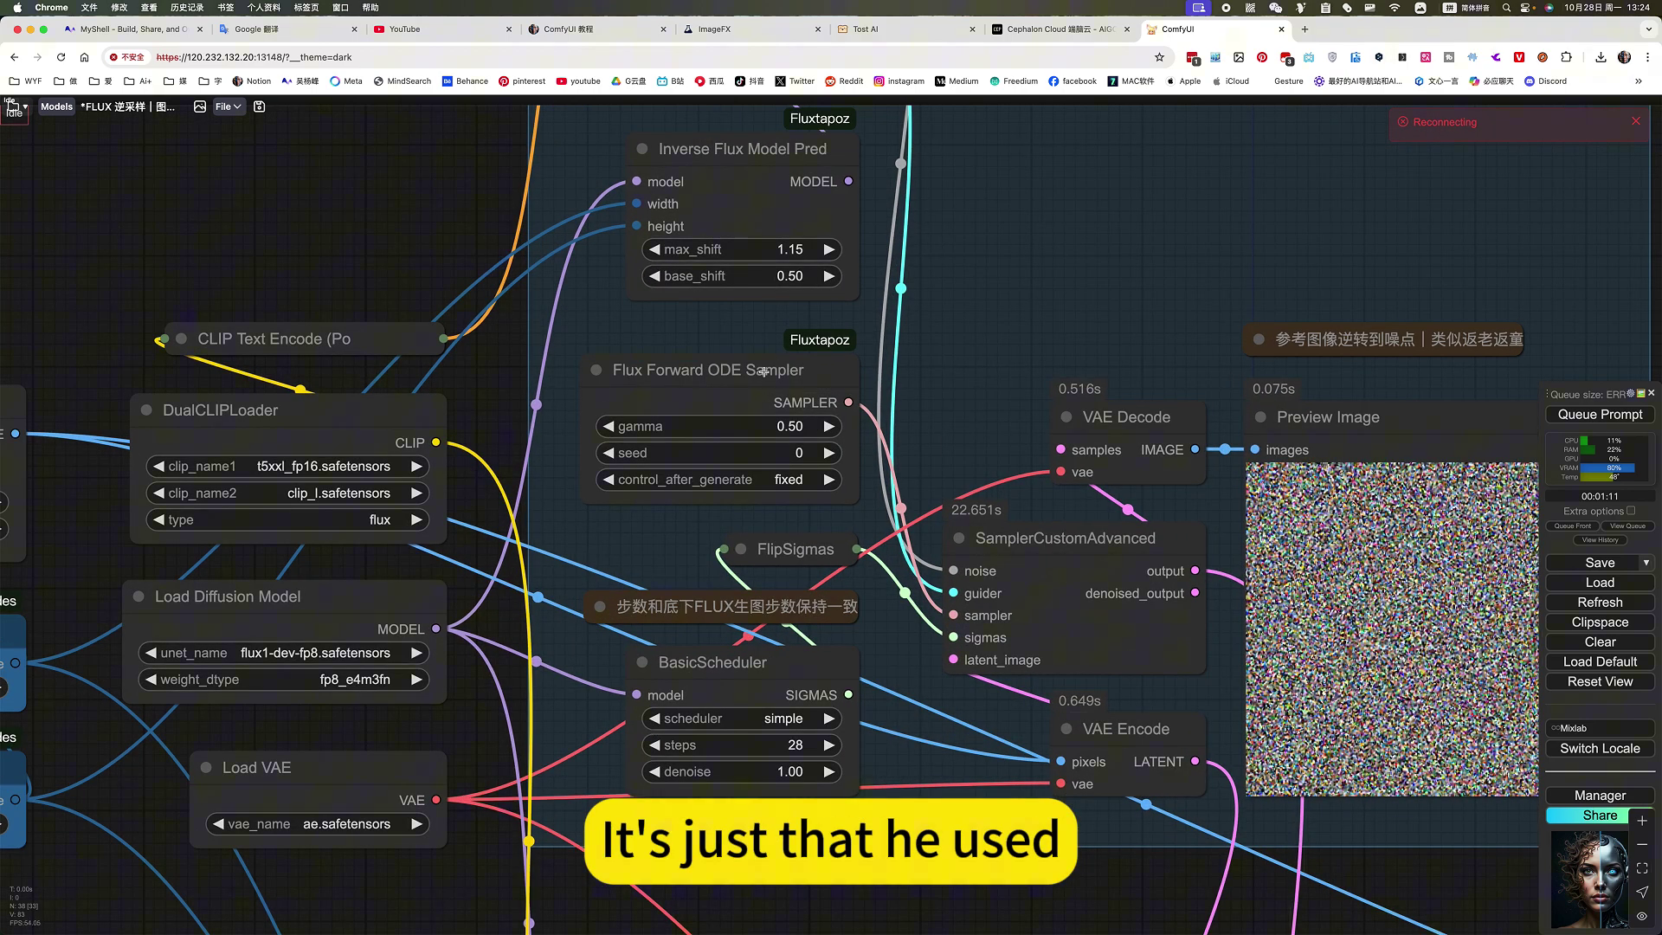
pyautogui.click(763, 371)
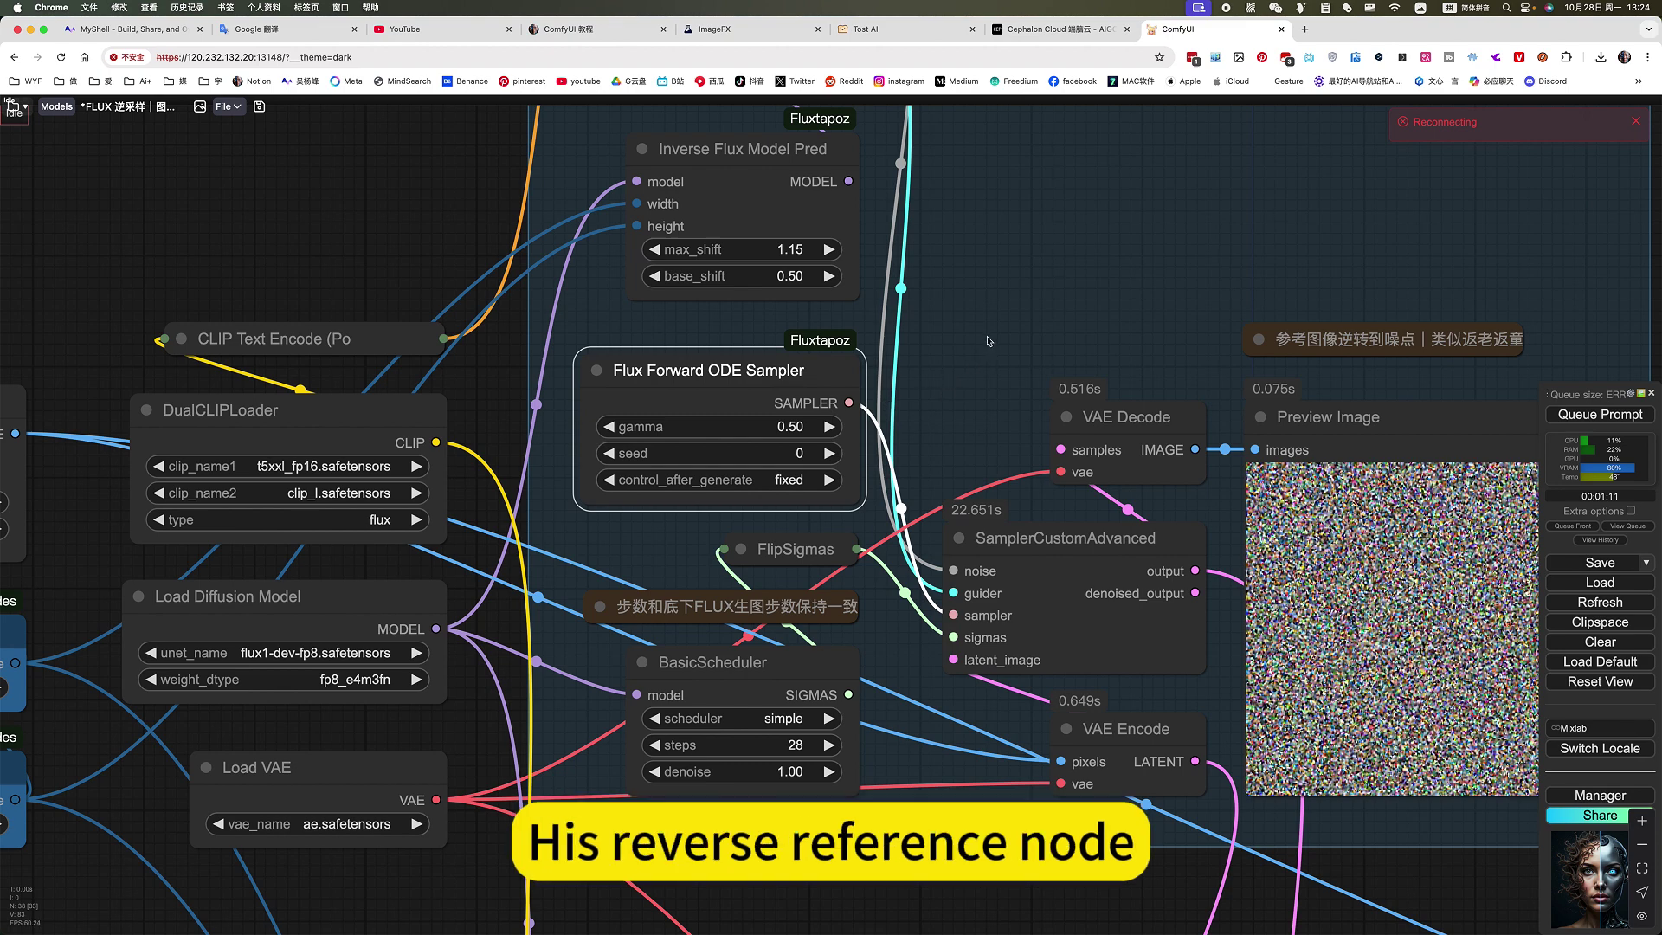
pyautogui.scroll(-5, 966, 360)
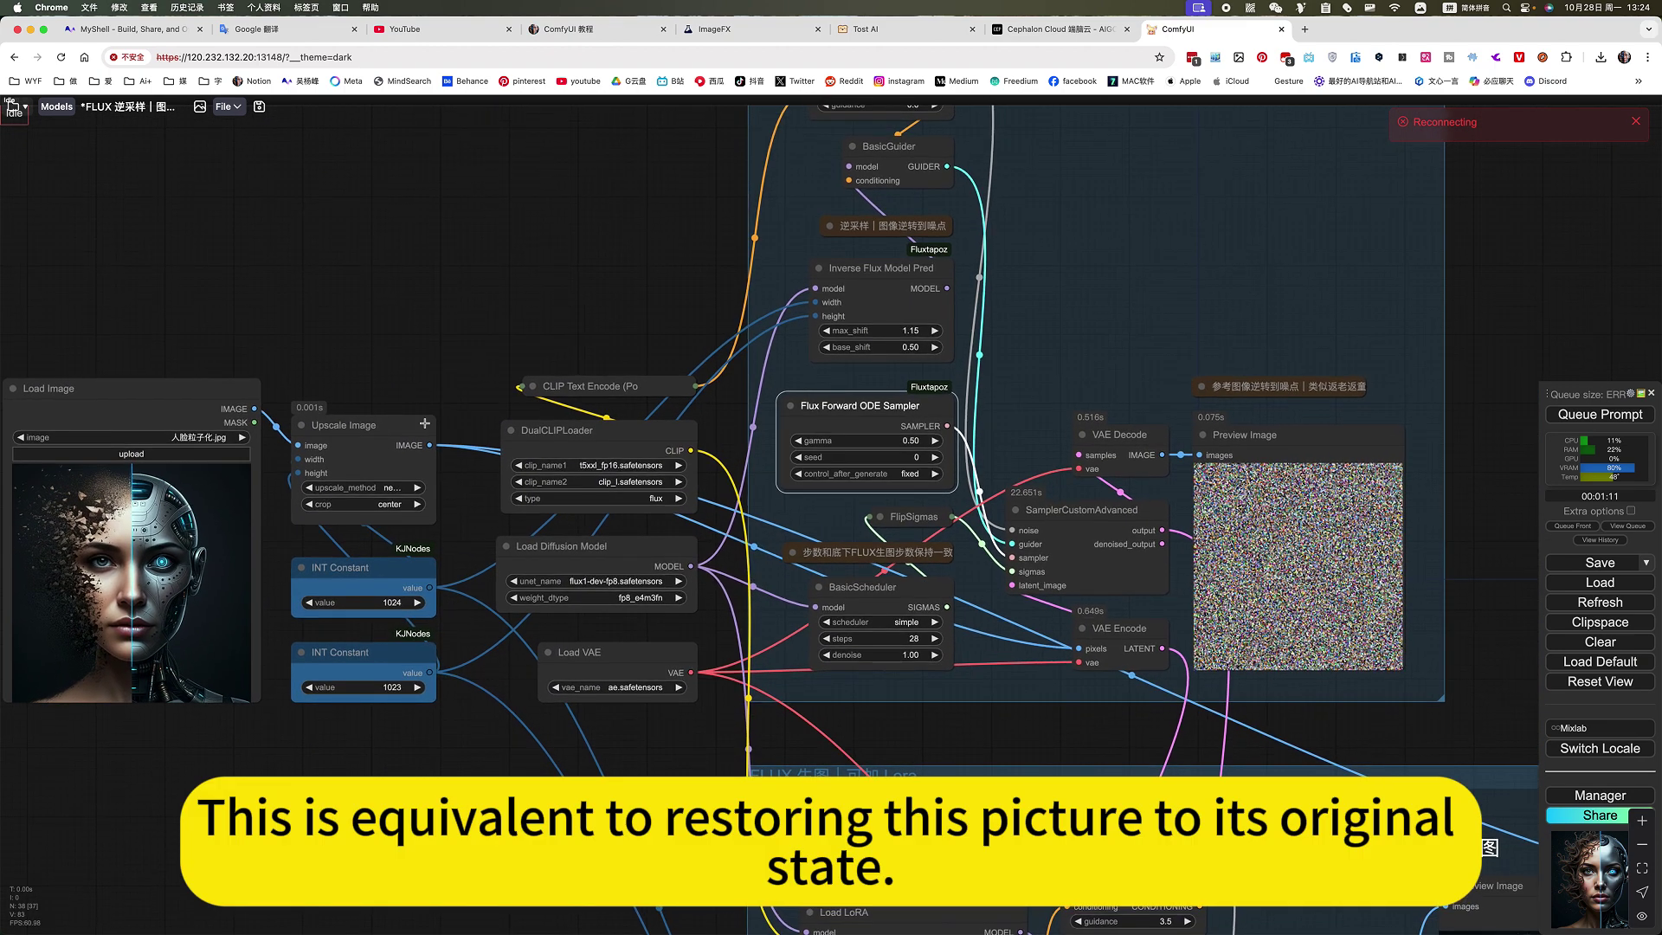
pyautogui.click(1318, 556)
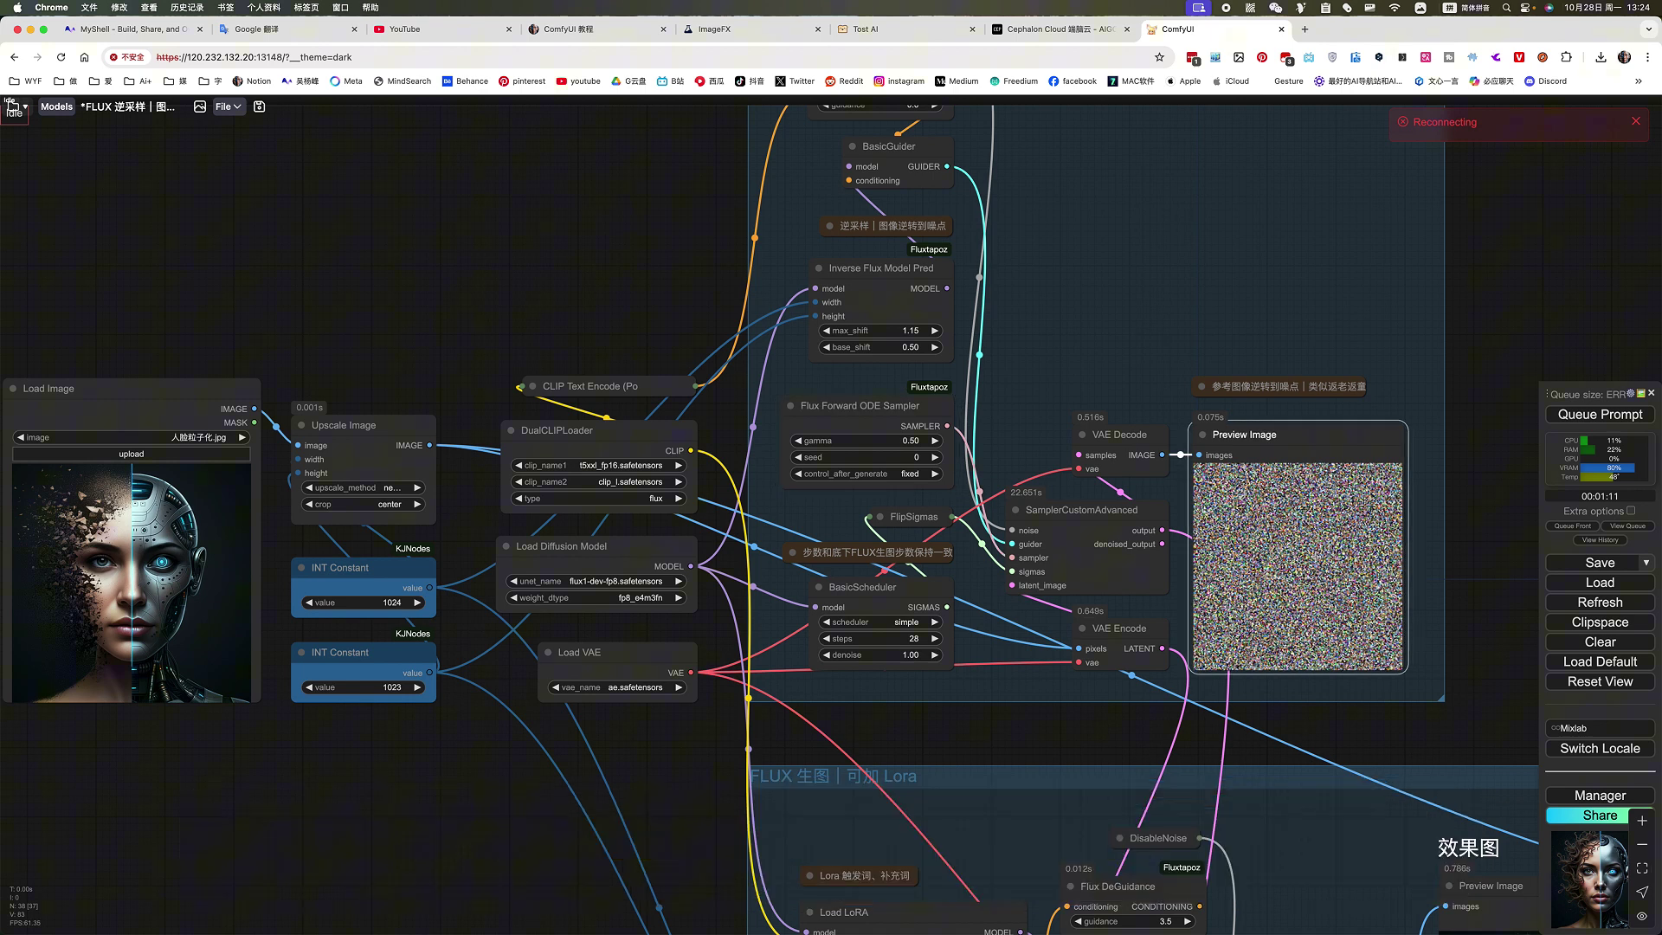
pyautogui.click(169, 518)
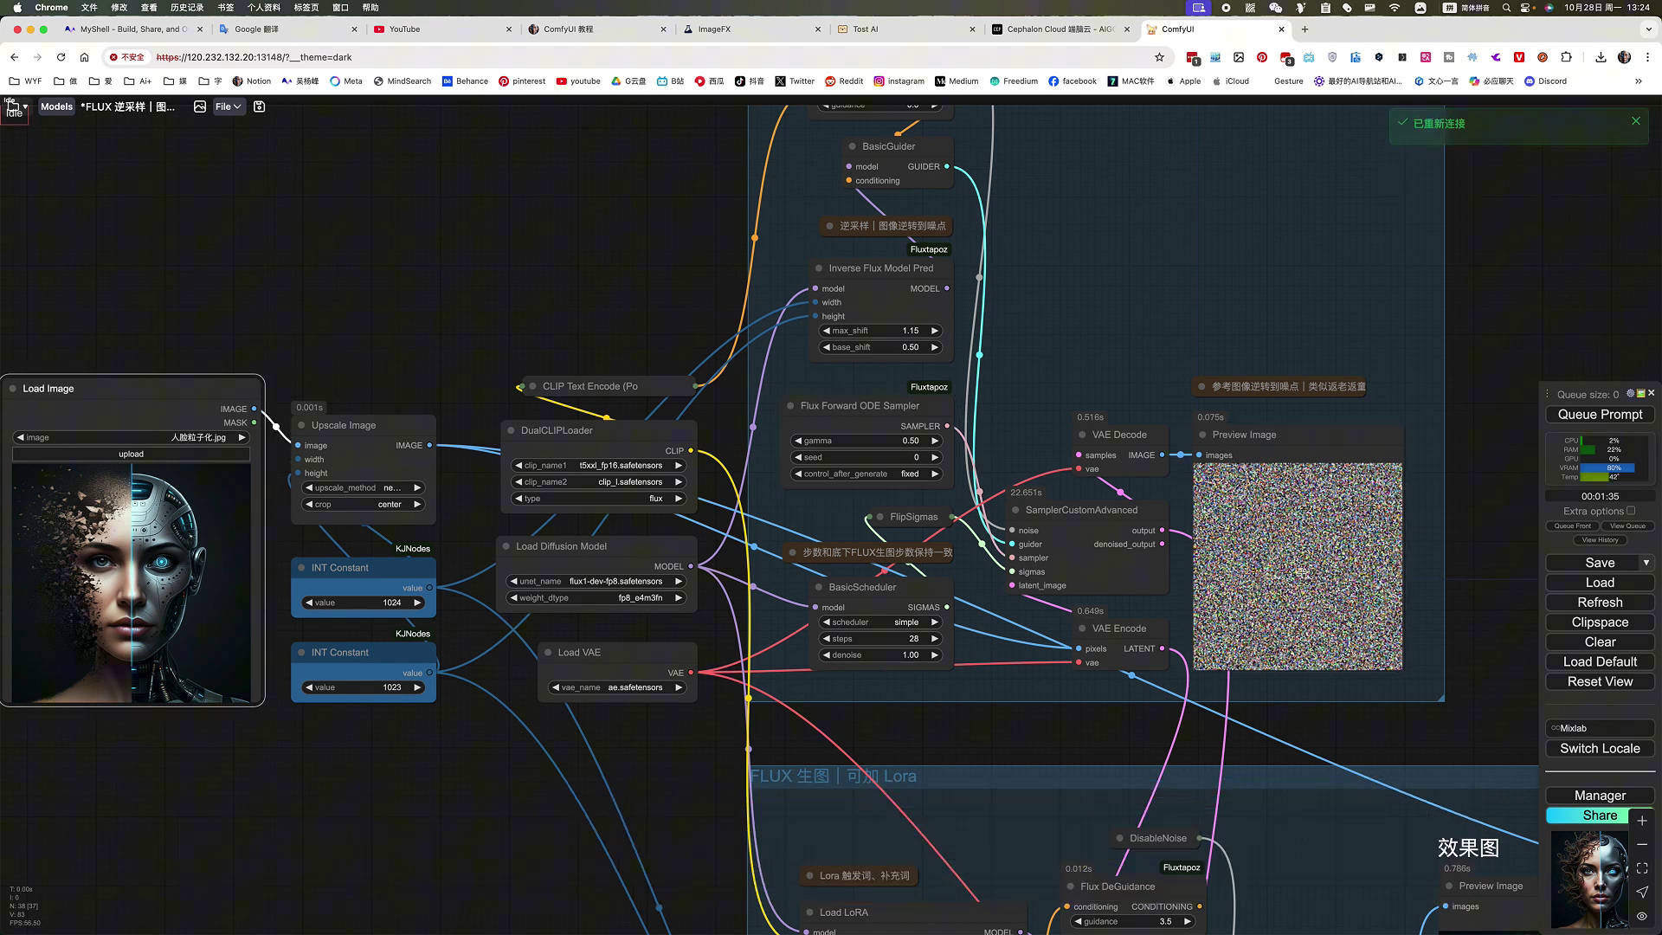
pyautogui.moveTo(1503, 529); pyautogui.dragTo(1368, 523)
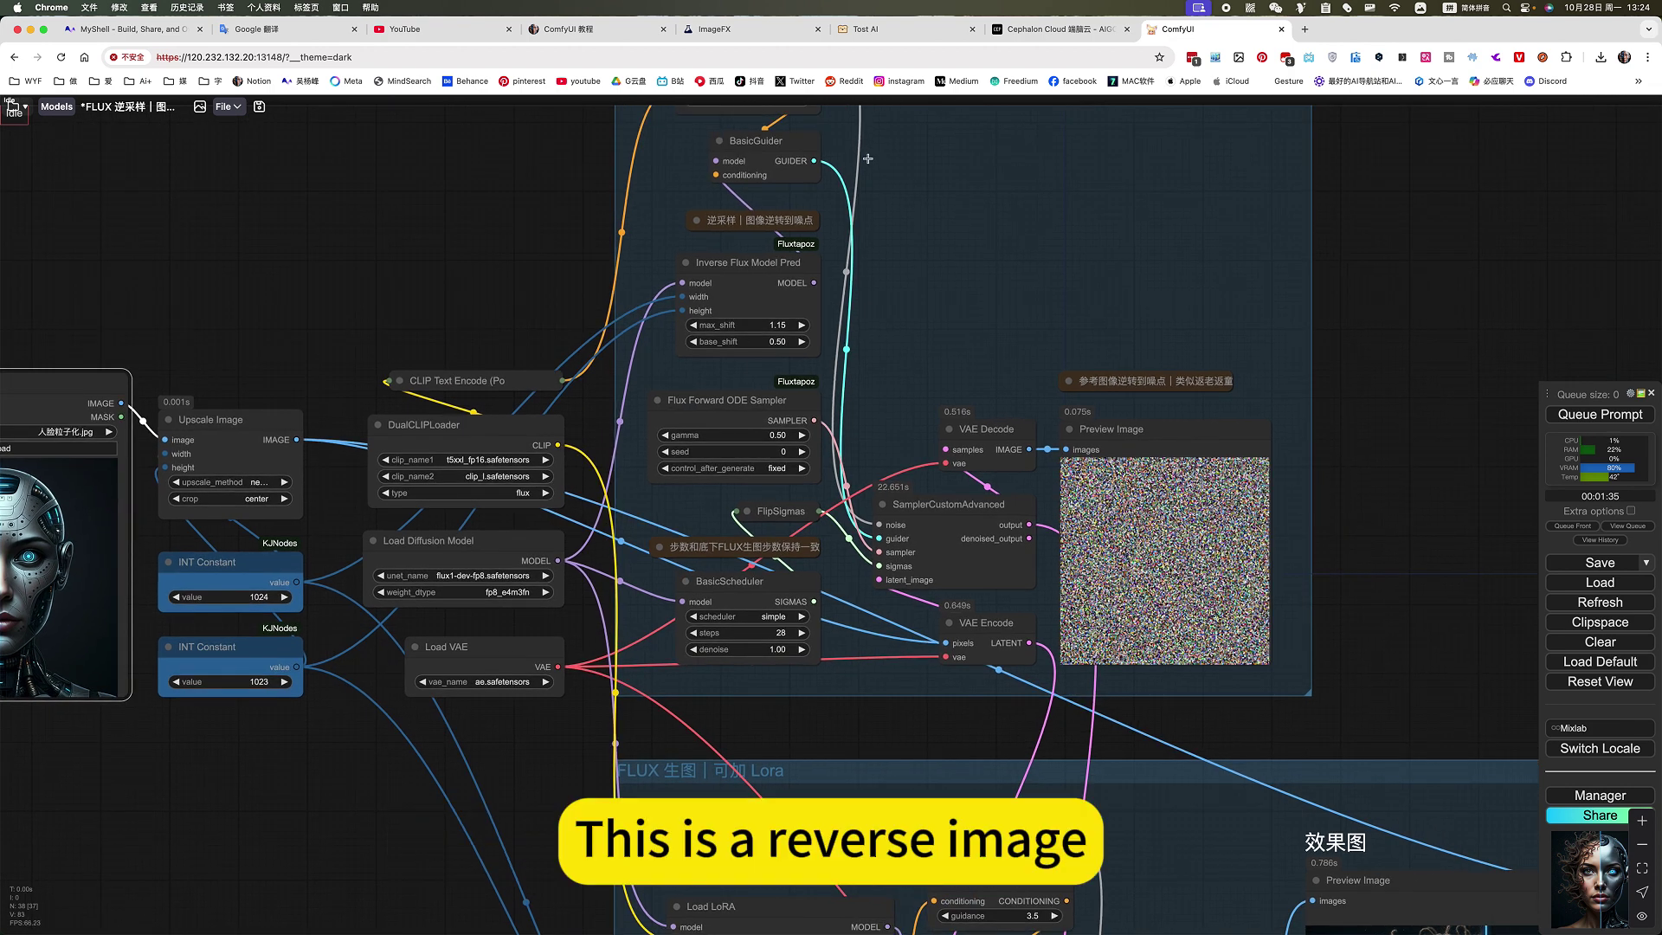
# - Follow the reversed latent into the FLUX 生图 group and examine its sampling nodes beside the effect preview (效果图)
pyautogui.moveTo(1400, 678); pyautogui.dragTo(1298, 329)
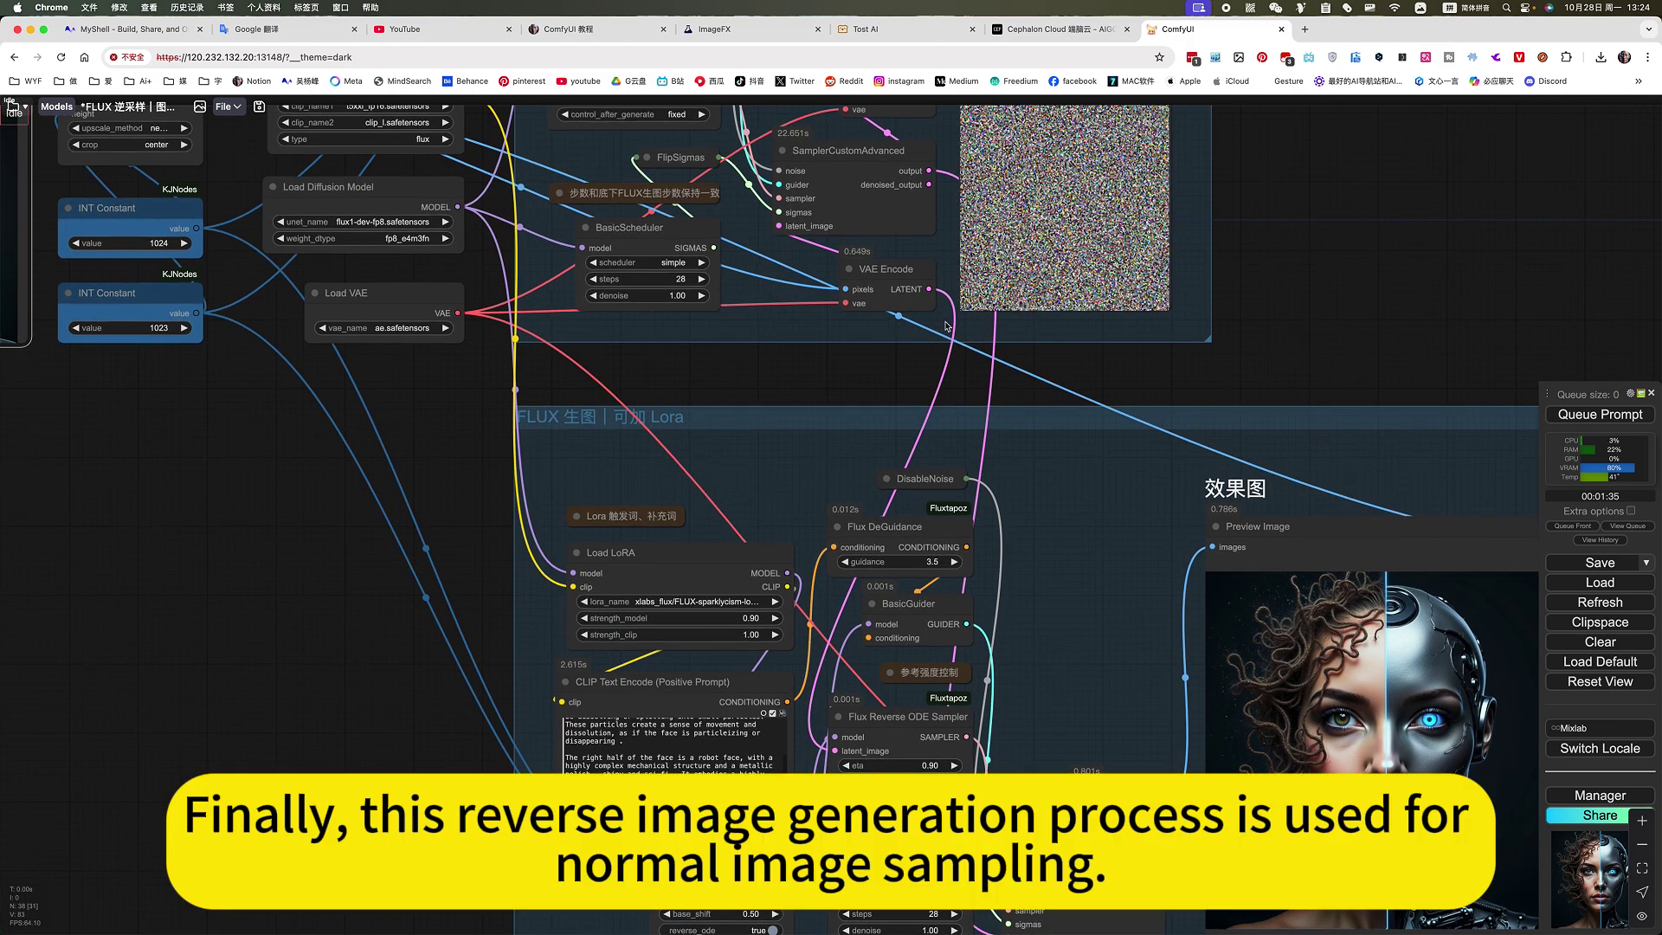
pyautogui.moveTo(1065, 690); pyautogui.dragTo(1030, 423)
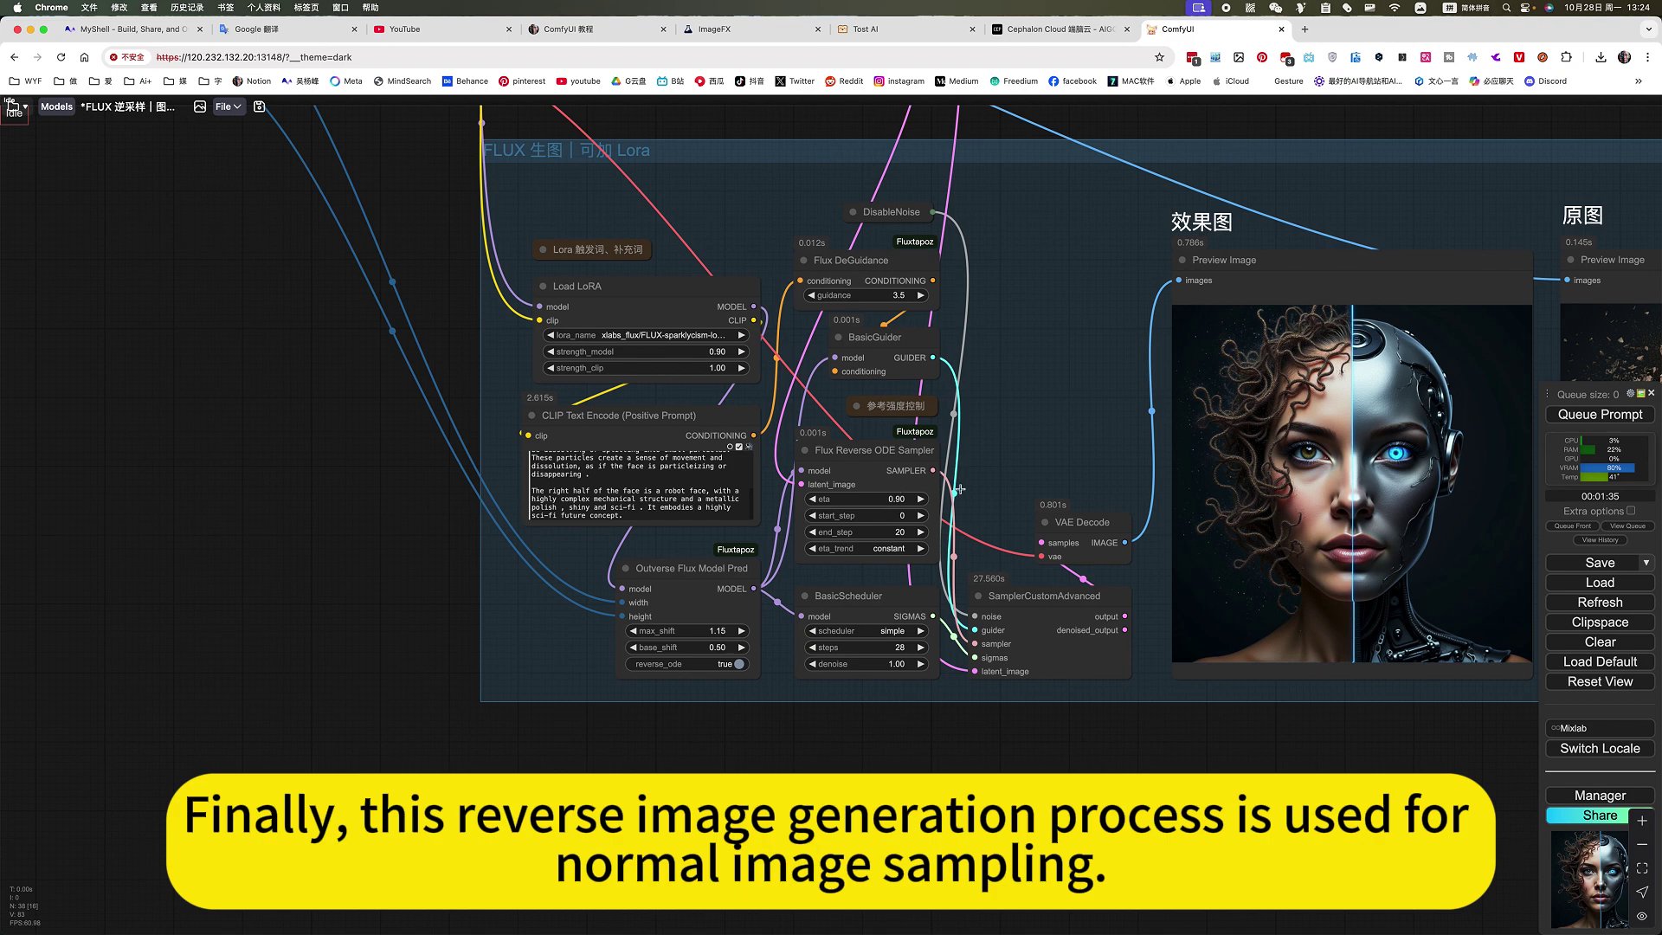
pyautogui.moveTo(1031, 498); pyautogui.dragTo(784, 510)
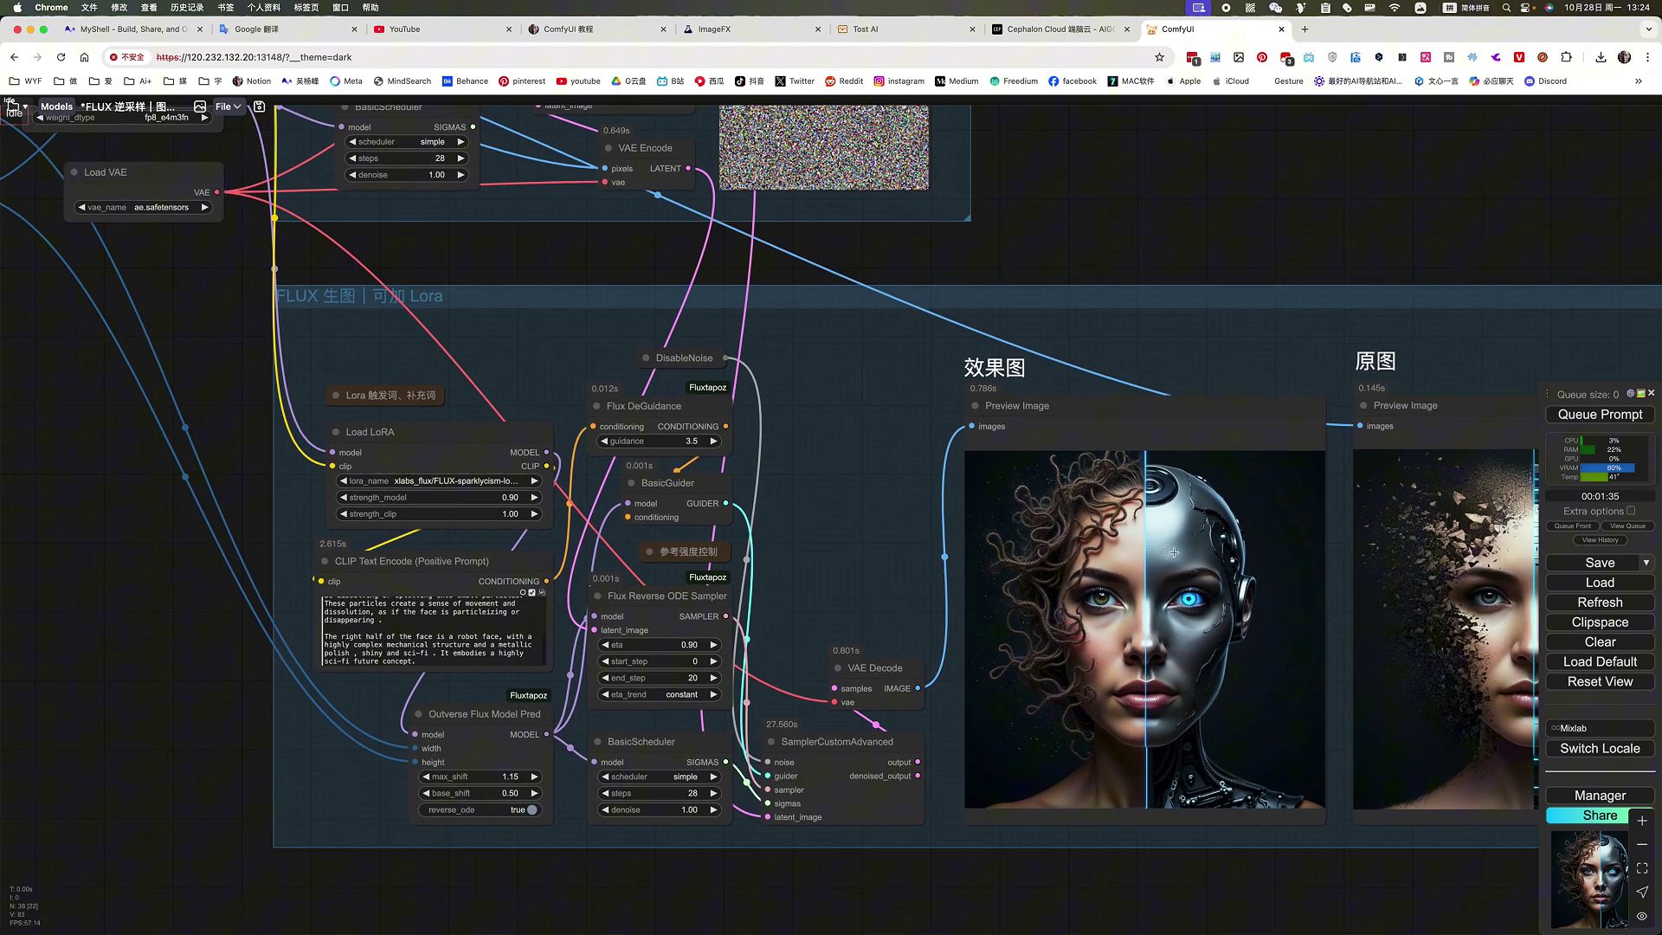
pyautogui.scroll(6, 850, 498)
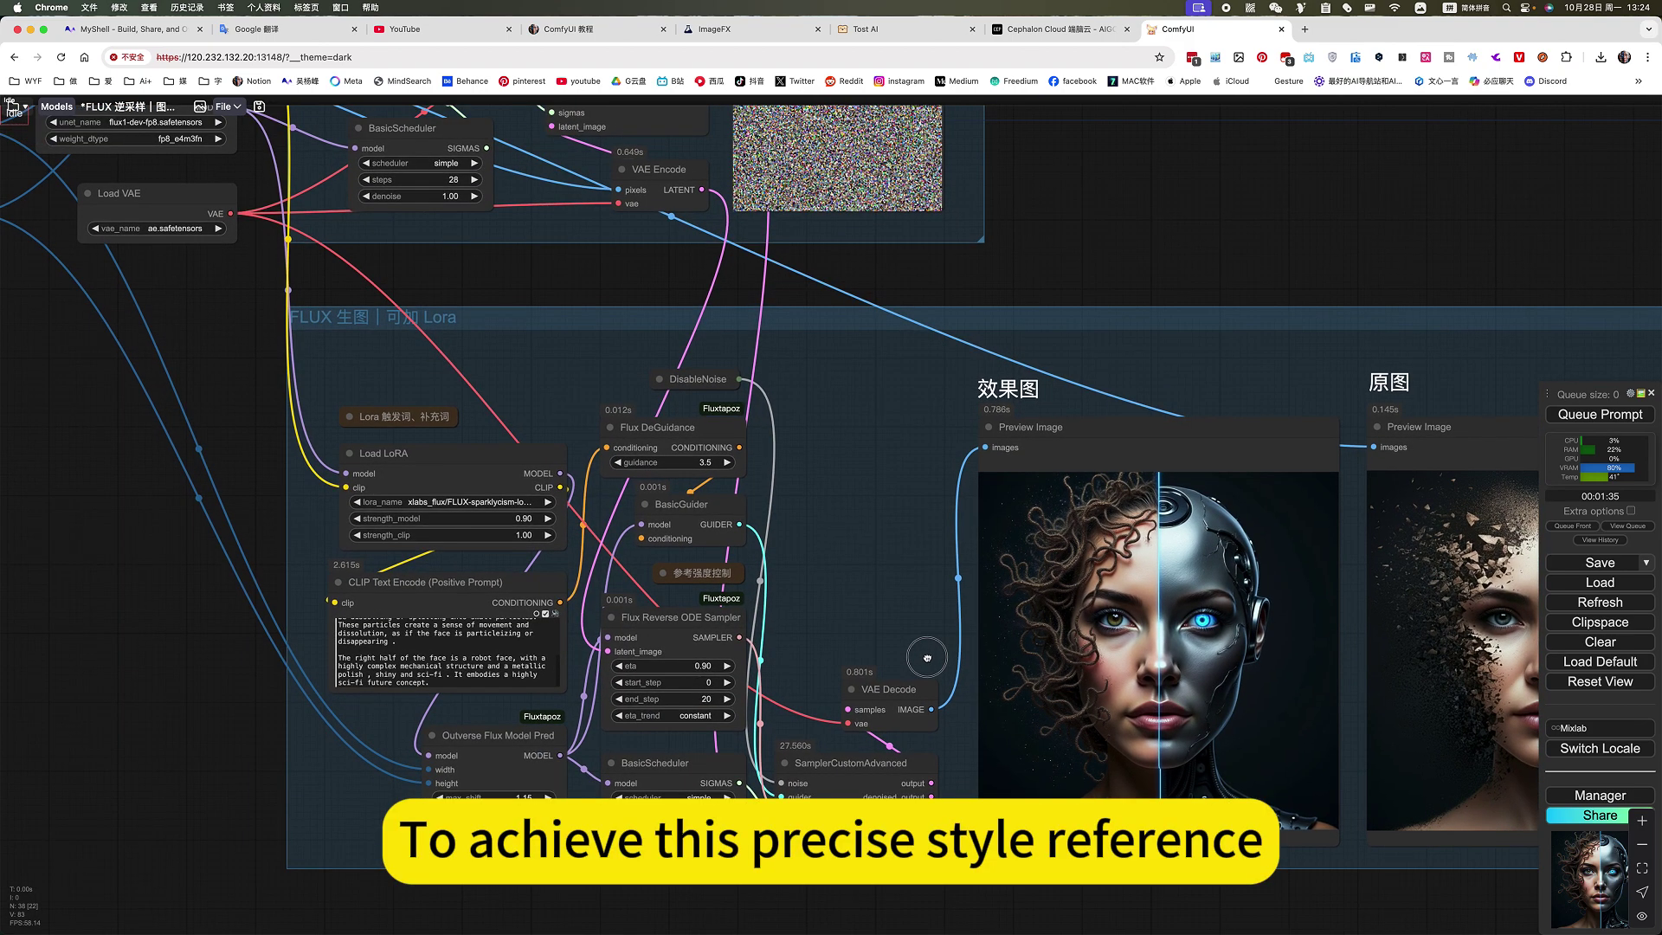
# - Examine the Inverse Flux Model Pred and Flux Forward ODE Sampler nodes, tracing the reverse-sampling path from Load Image to the noise preview
pyautogui.scroll(8, 1166, 336)
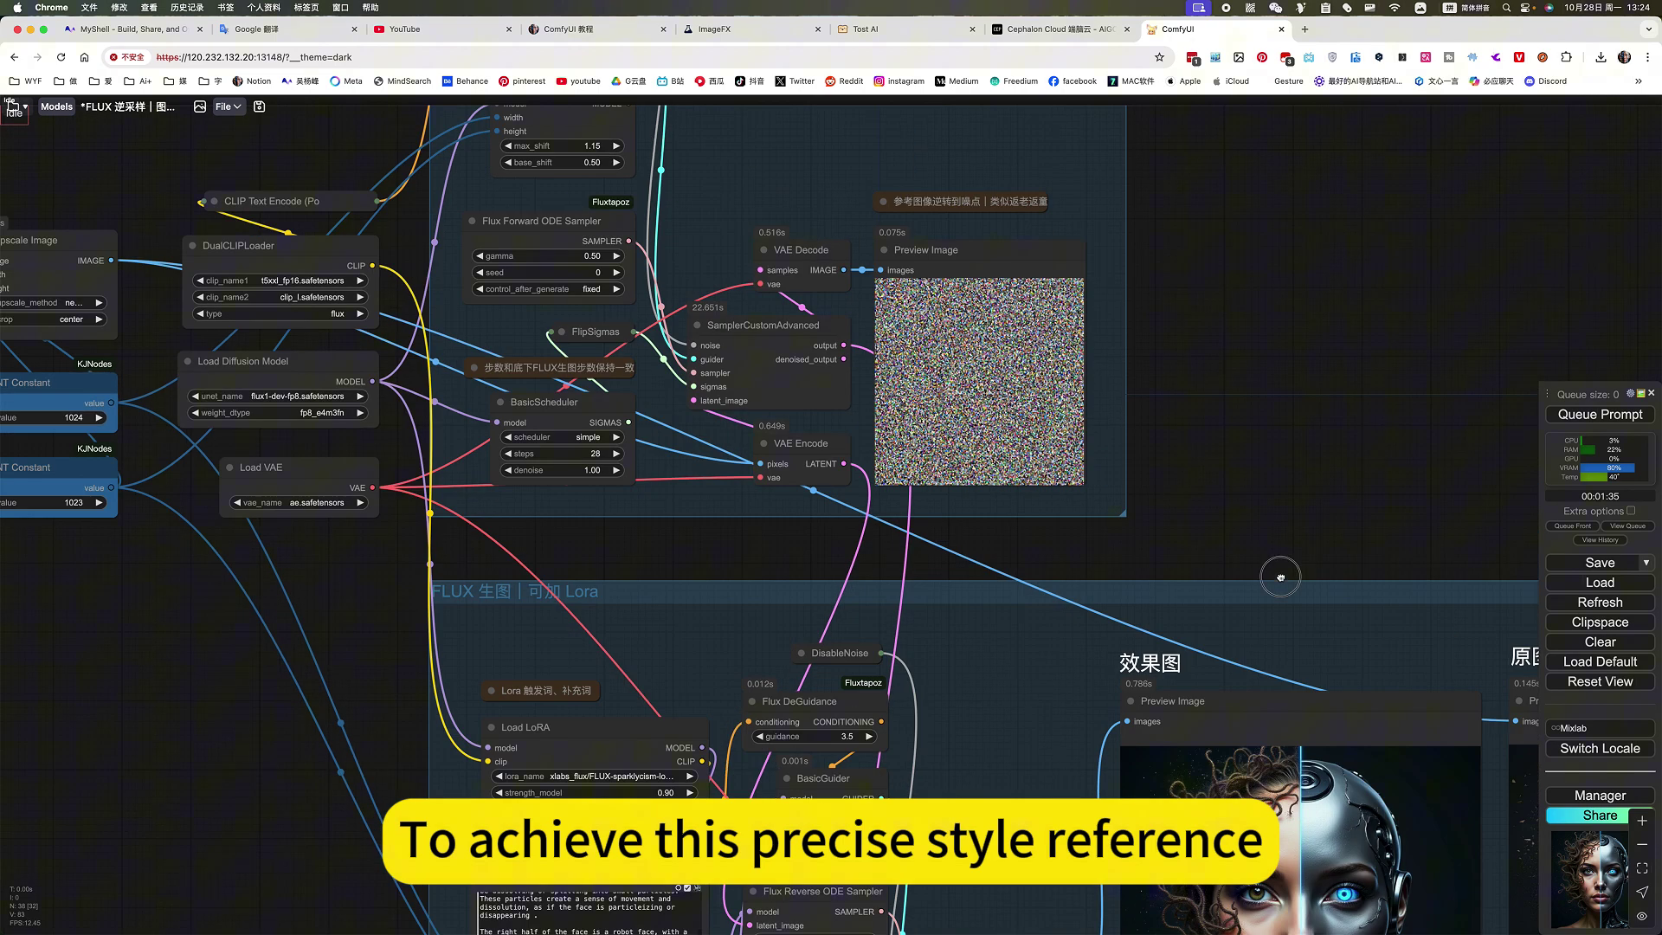
pyautogui.scroll(5, 695, 390)
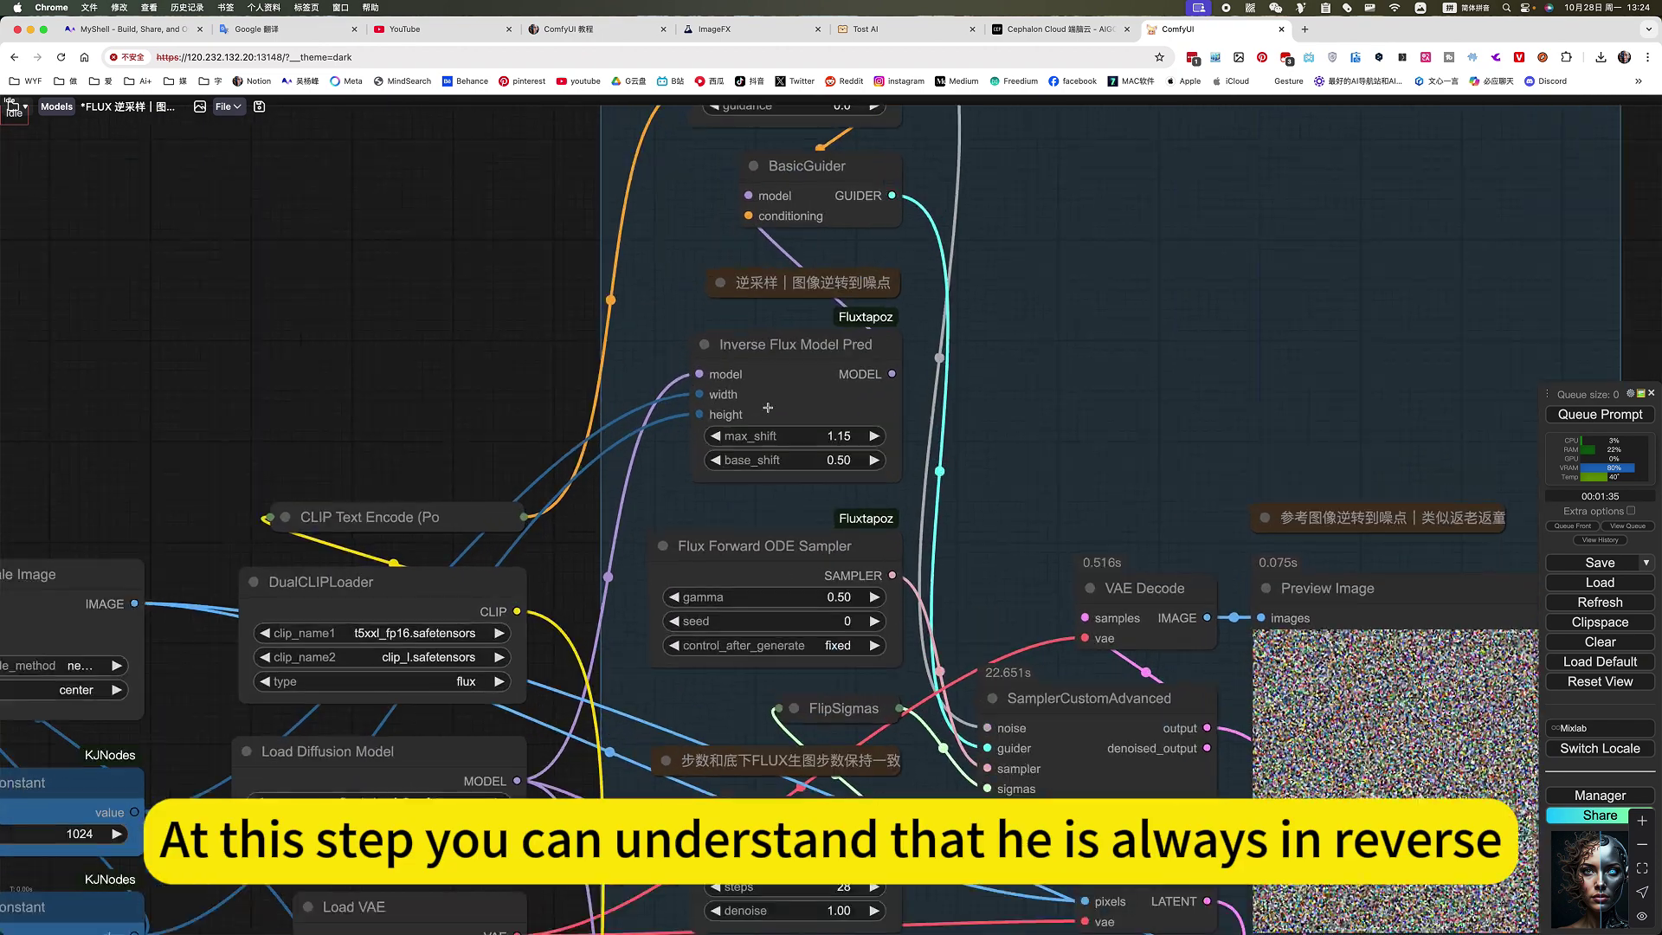
pyautogui.click(788, 368)
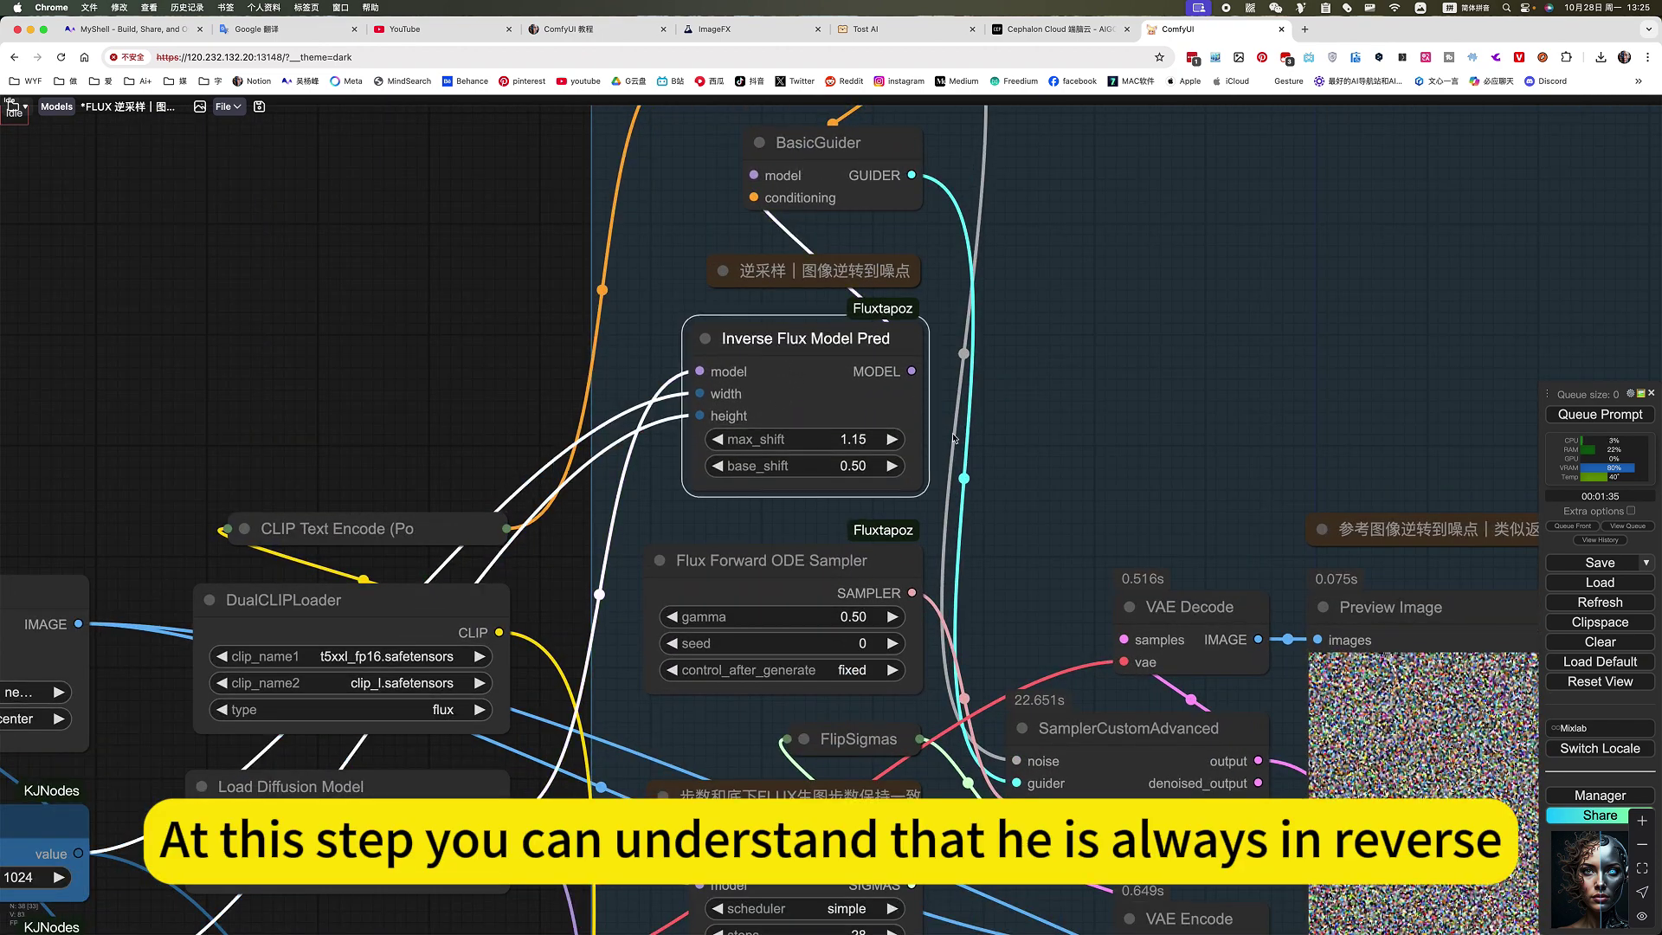
pyautogui.click(832, 574)
pyautogui.moveTo(1022, 608); pyautogui.dragTo(1073, 364)
pyautogui.scroll(-4, 917, 500)
pyautogui.moveTo(677, 745); pyautogui.dragTo(815, 748)
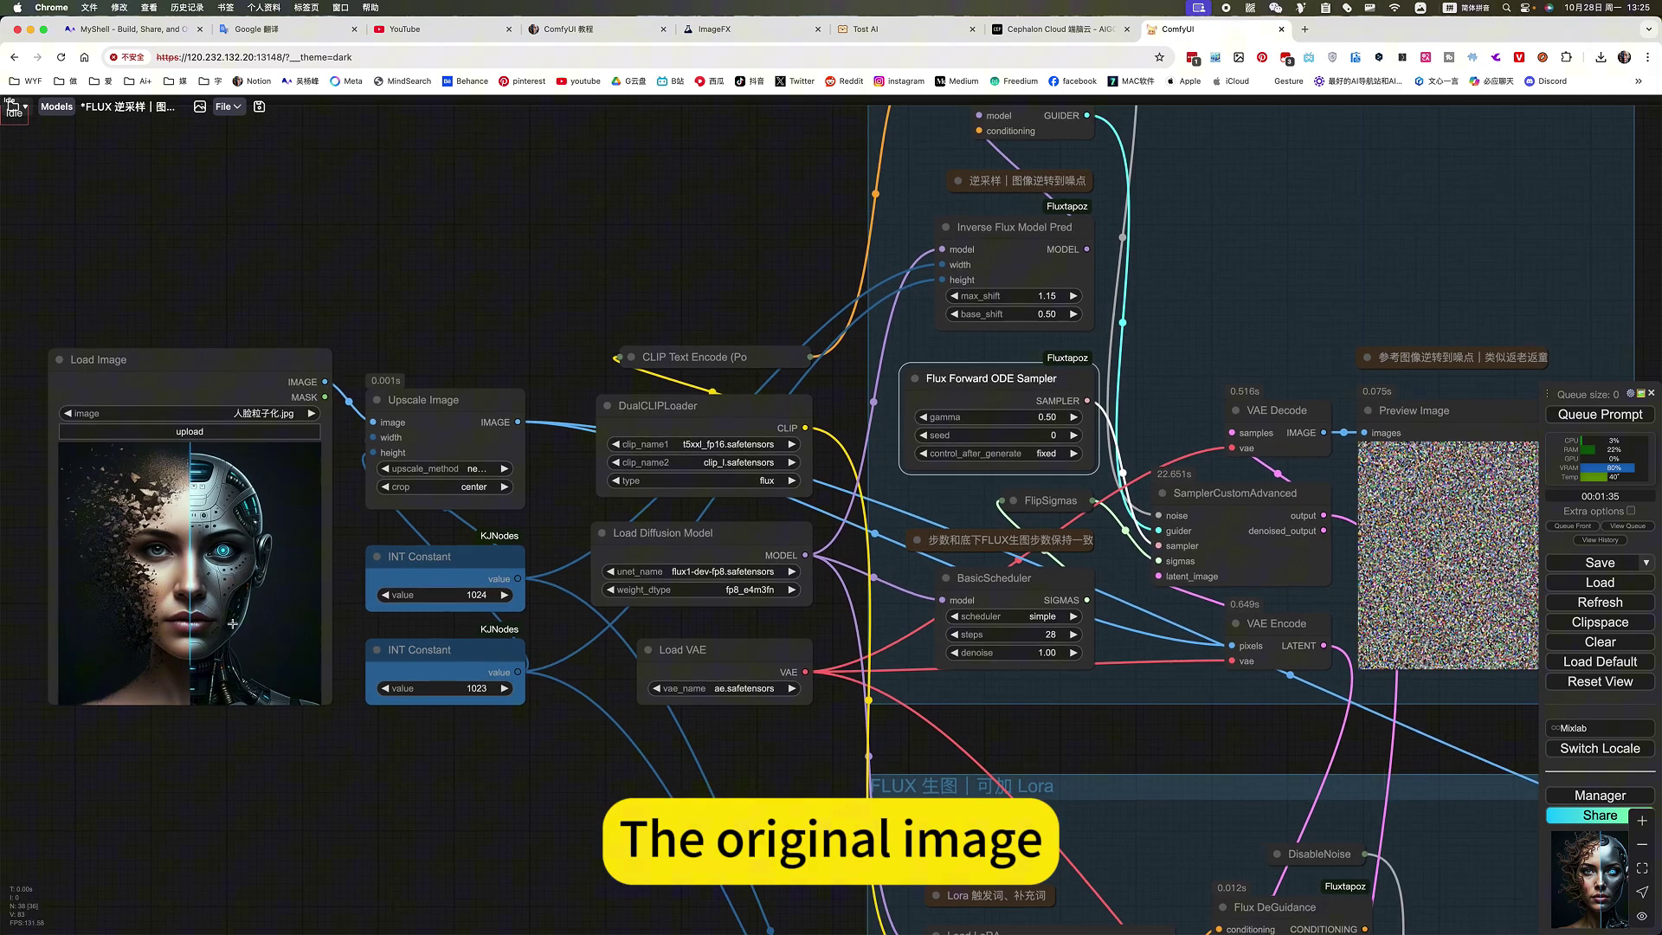
pyautogui.moveTo(434, 801); pyautogui.dragTo(94, 770)
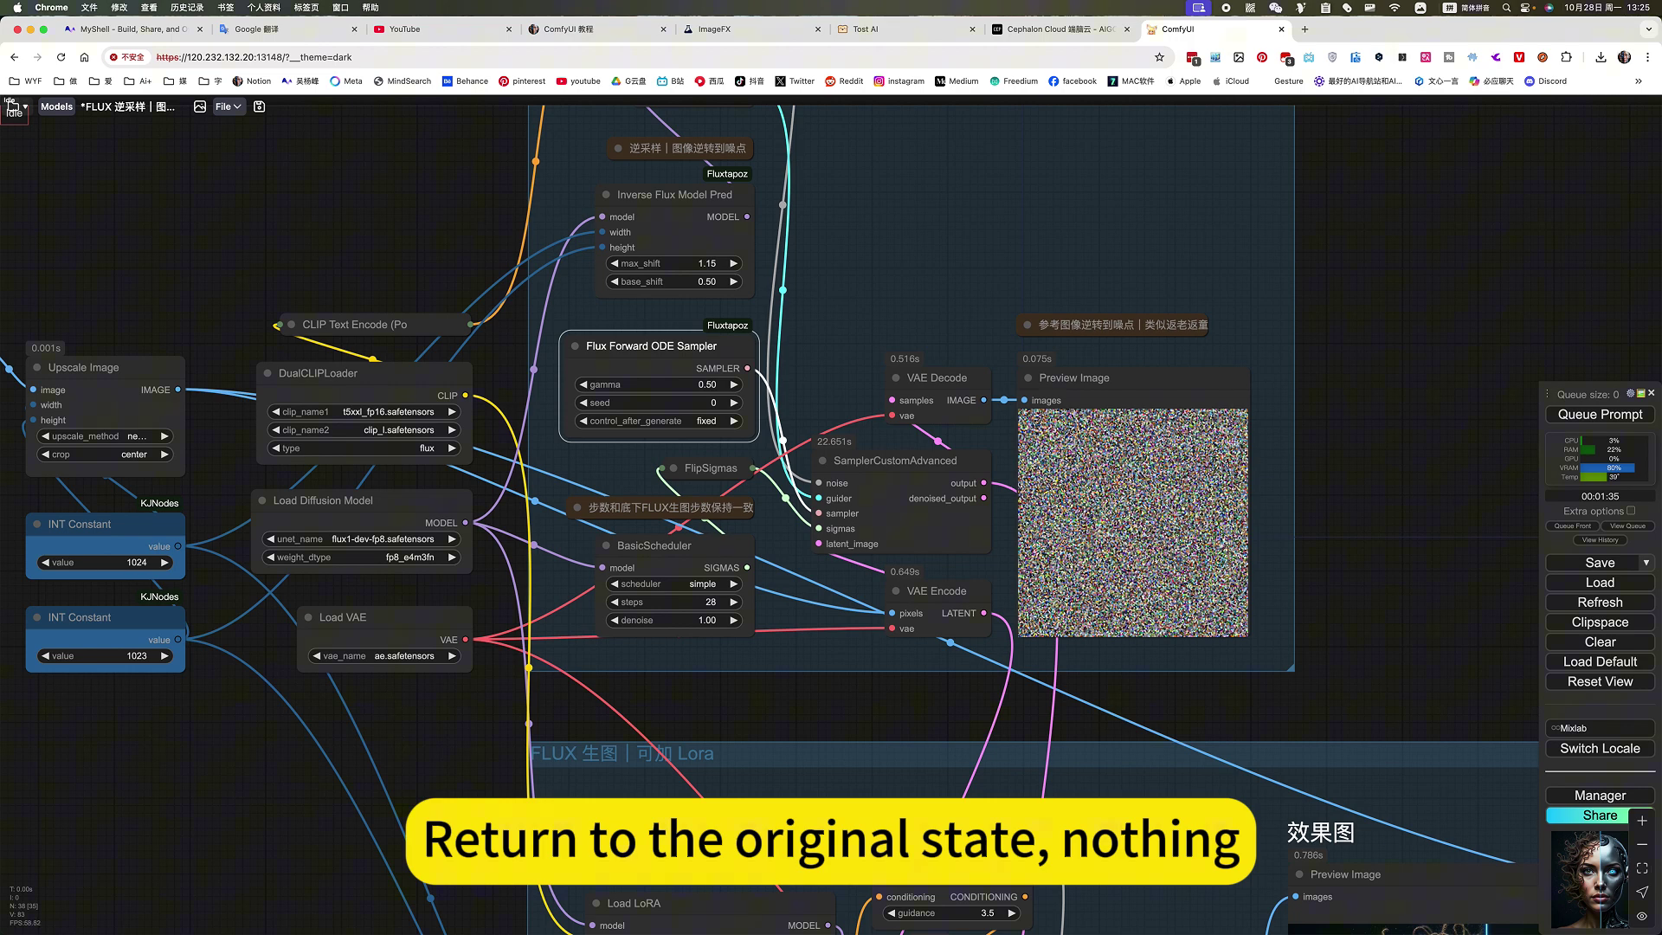
pyautogui.moveTo(1379, 427); pyautogui.dragTo(1457, 418)
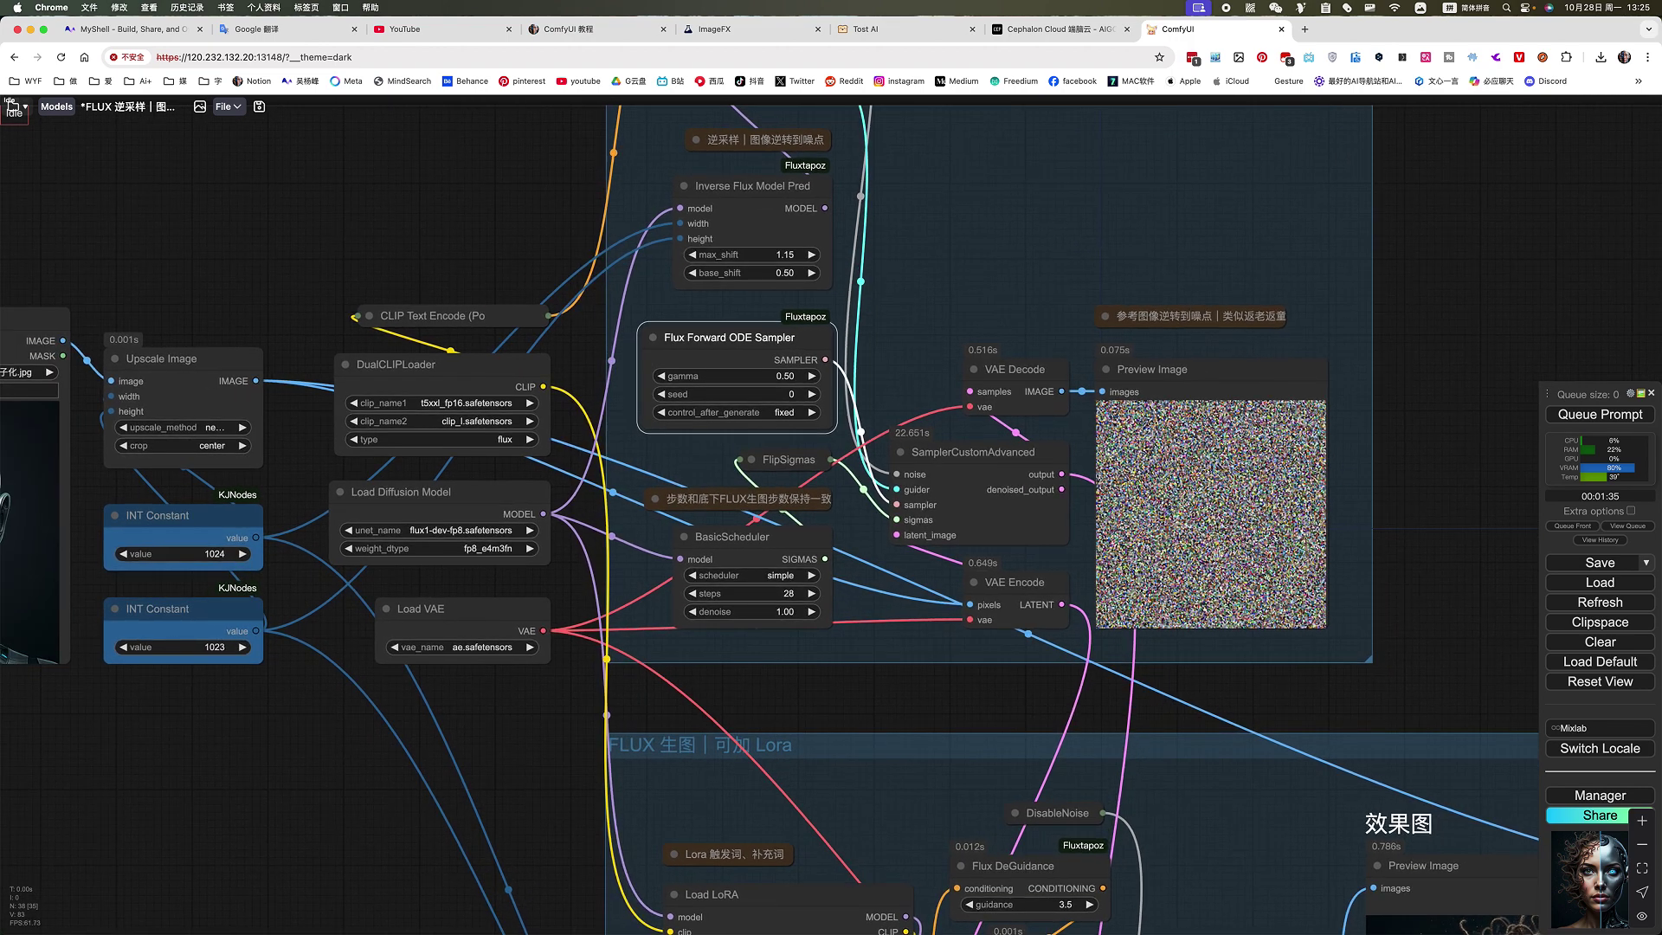
pyautogui.scroll(-5, 1209, 674)
pyautogui.moveTo(1039, 690); pyautogui.dragTo(1090, 682)
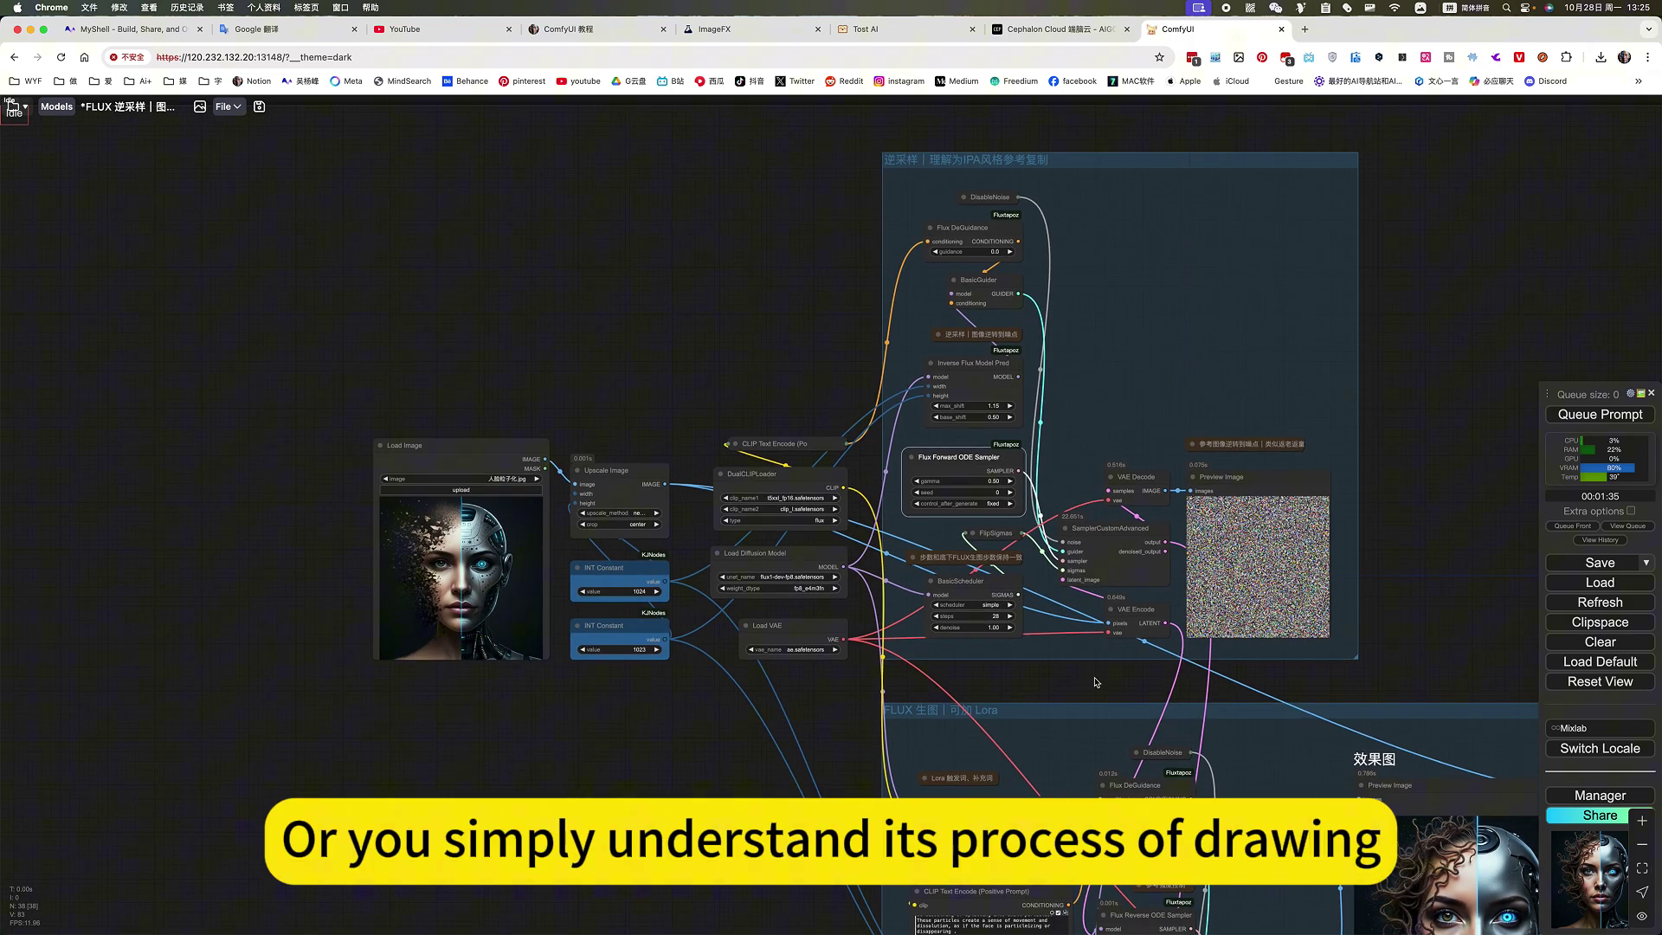
# - Compare the reverse-sampled noise preview with the loaded portrait to explain how the reference image is turned back into noise
pyautogui.click(1251, 567)
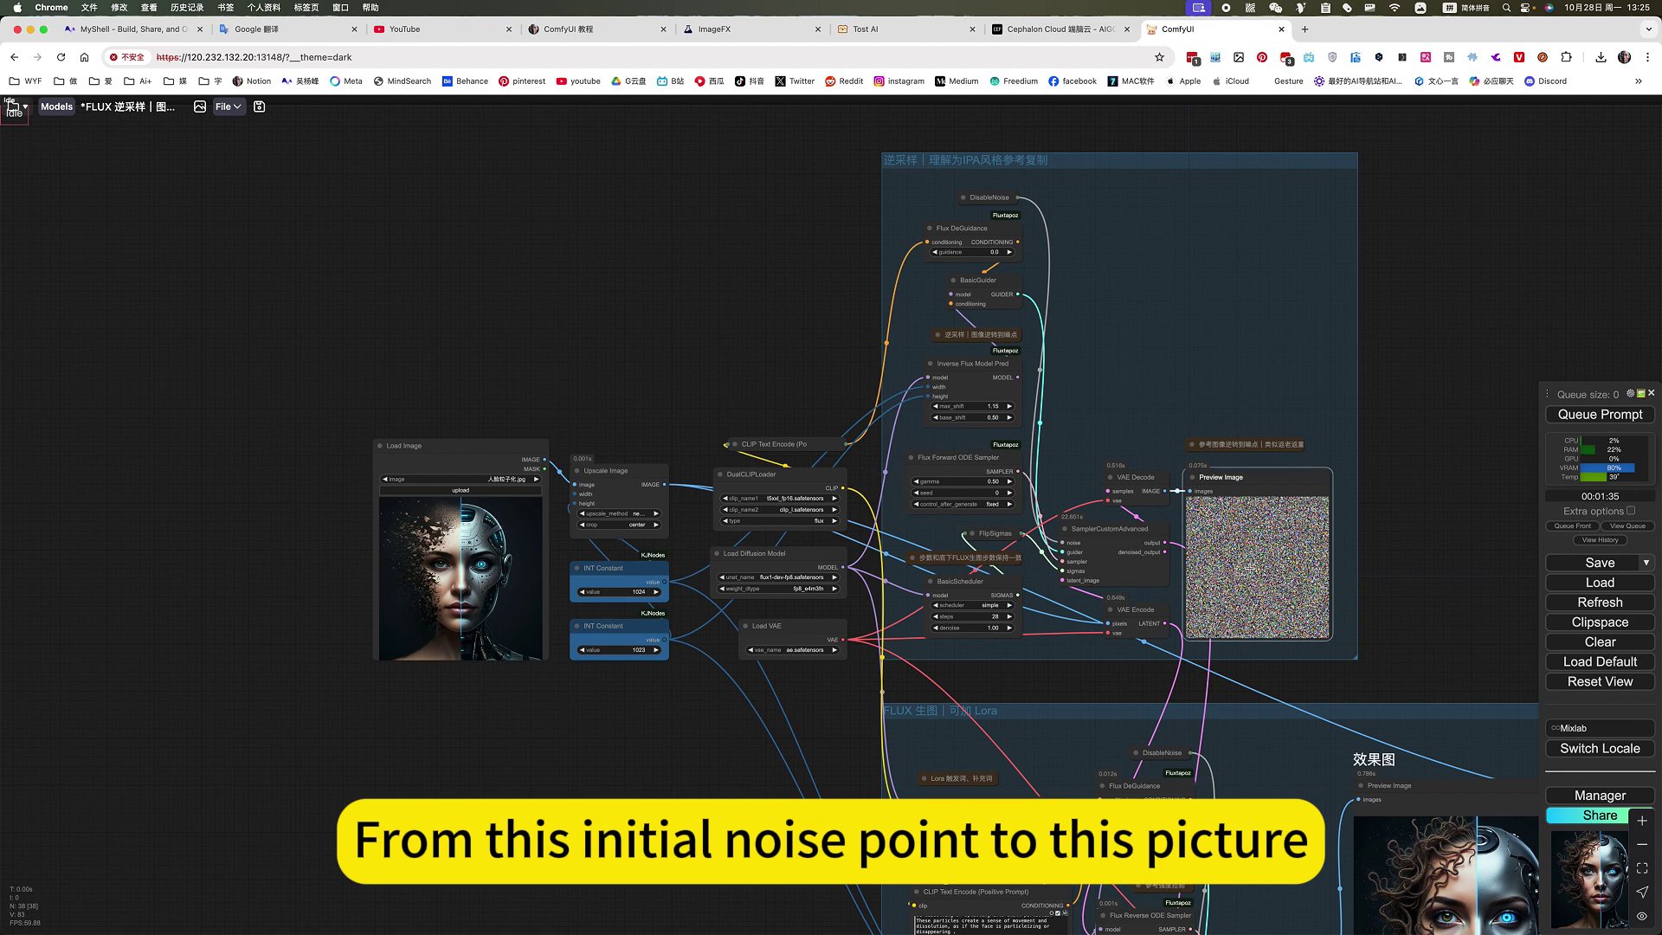
pyautogui.click(428, 554)
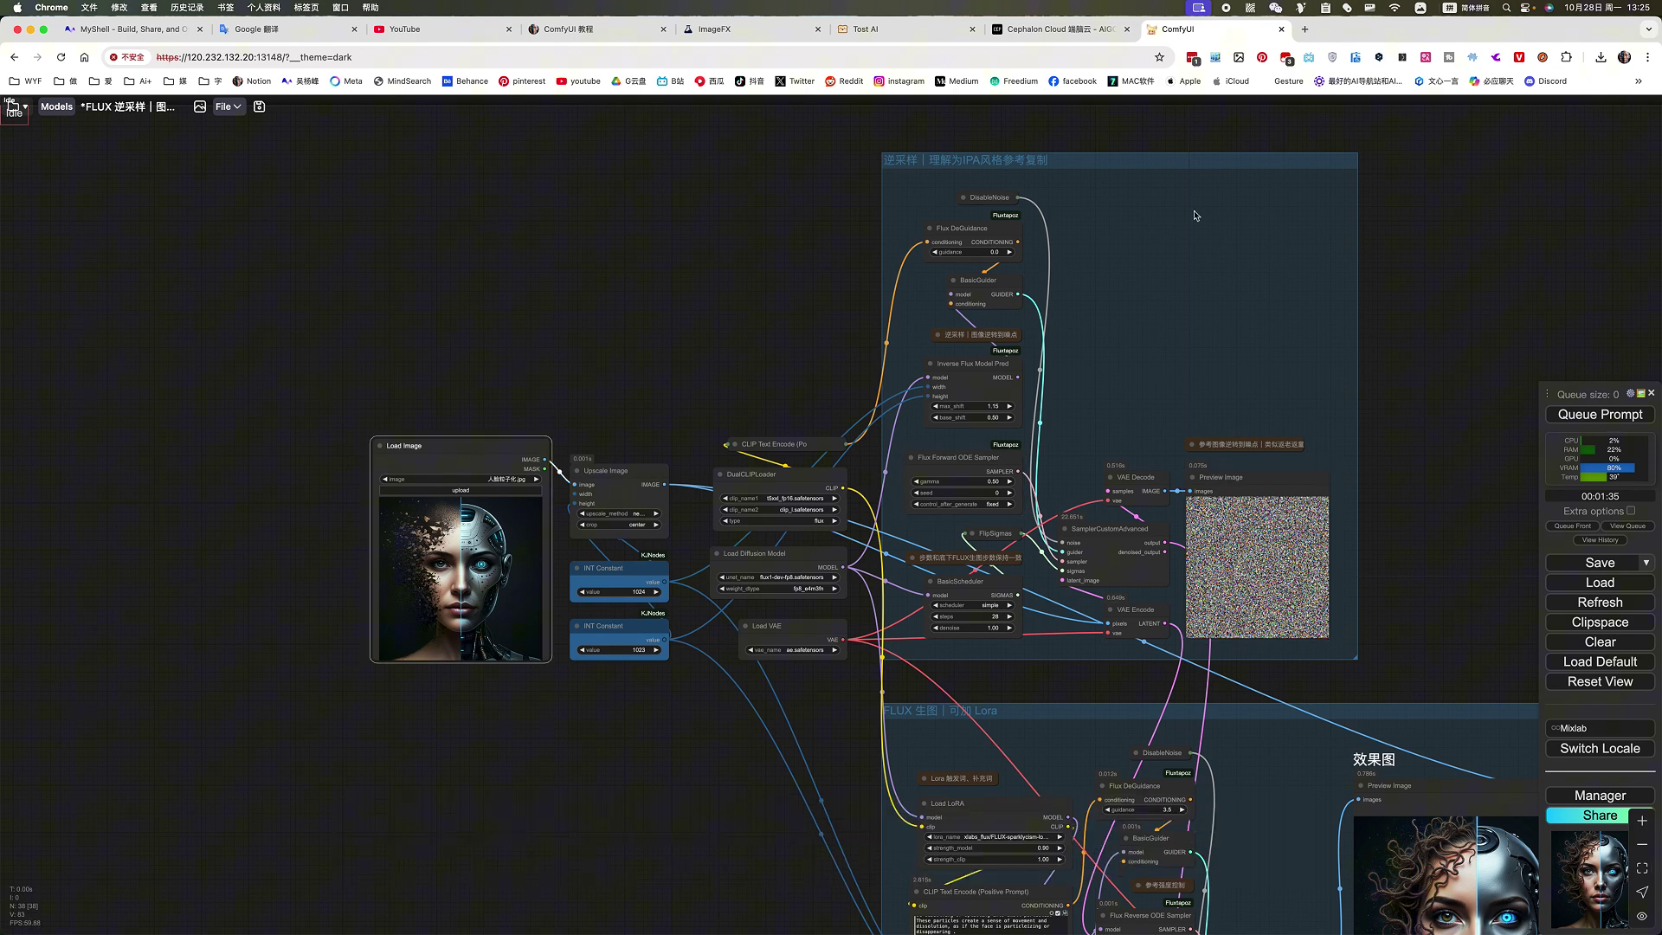
pyautogui.click(1222, 268)
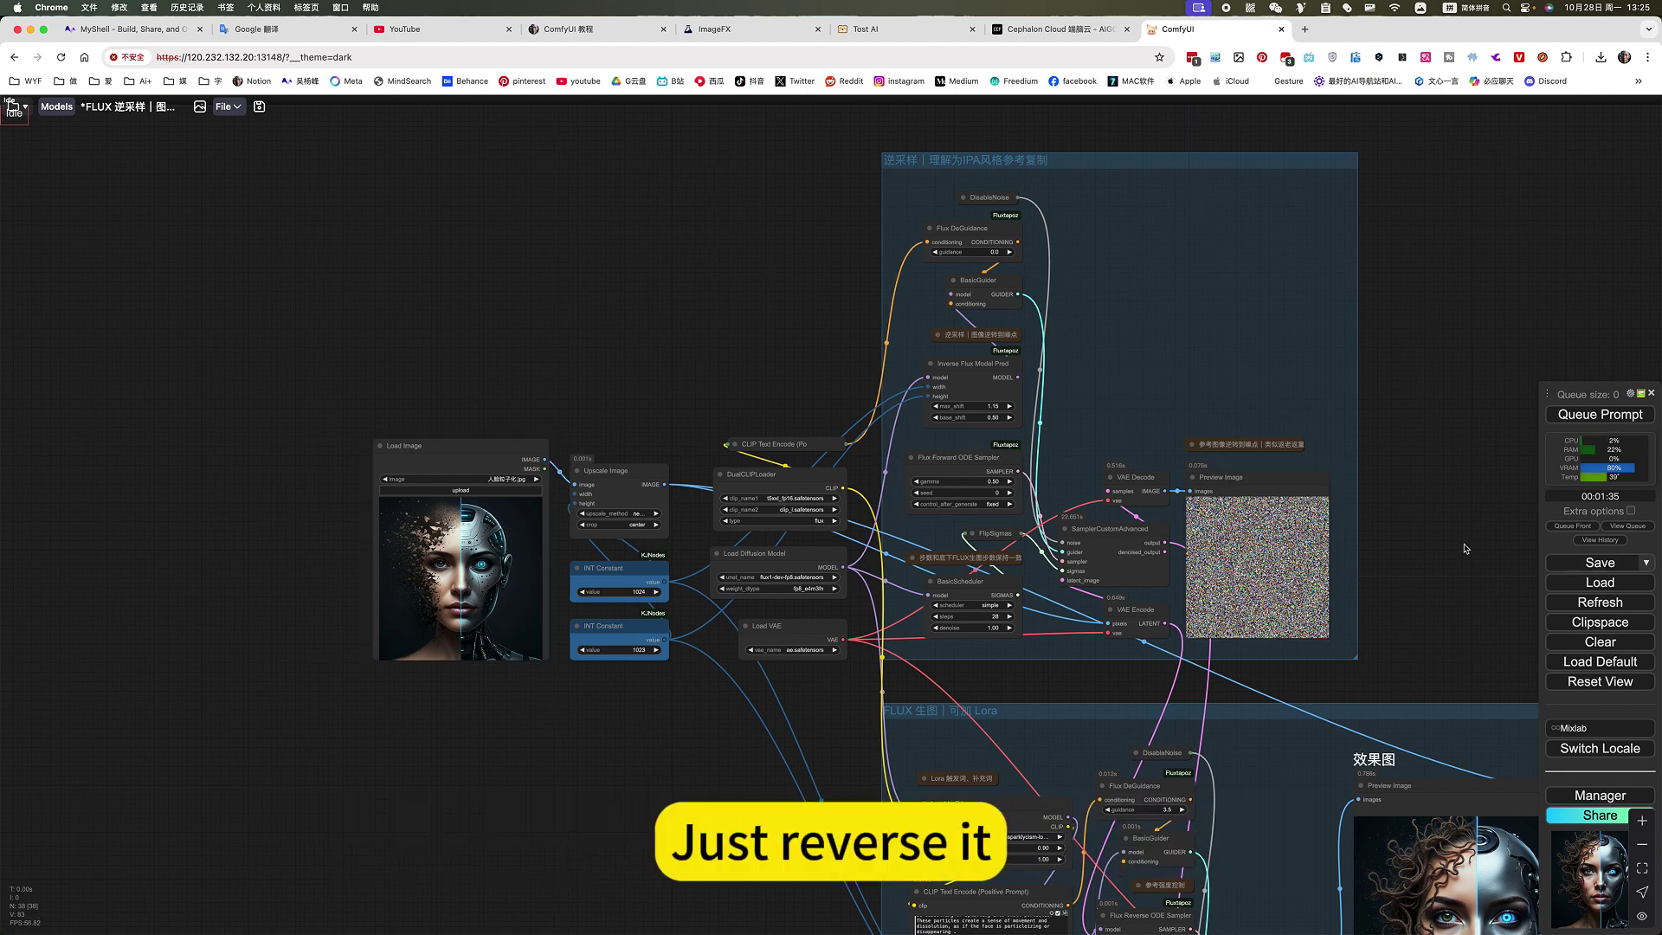
pyautogui.click(1271, 562)
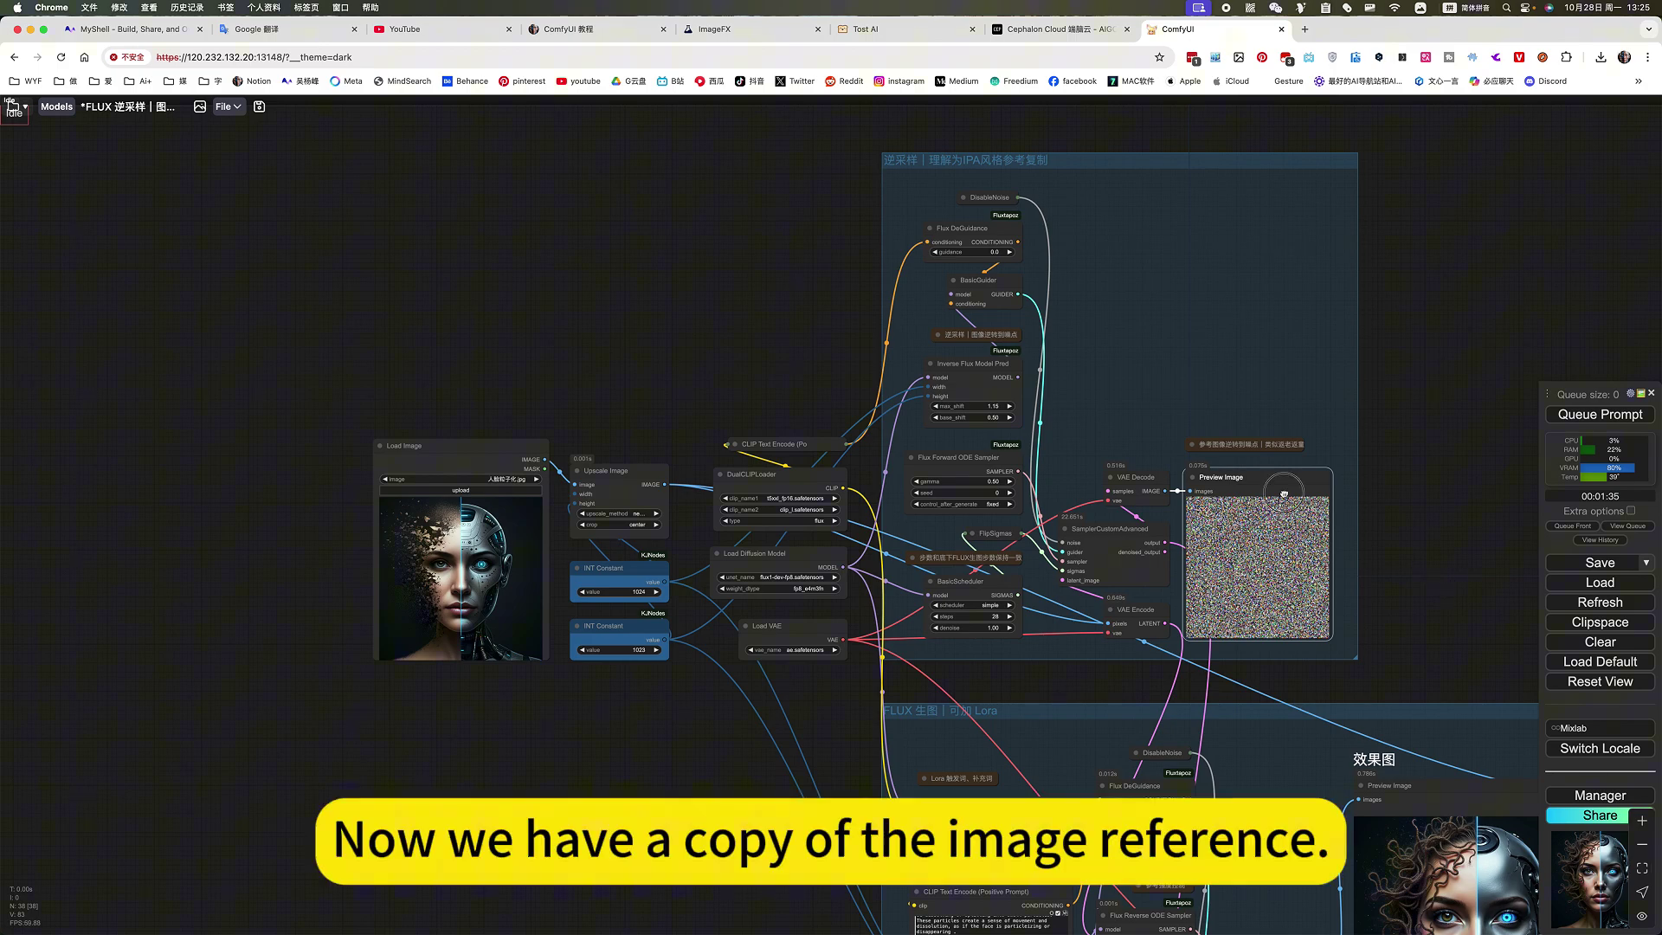
# - Trace the workflow from the noise preview into the FLUX 生图 group and examine its Outverse Flux Model Pred and Flux Reverse ODE Sampler nodes
pyautogui.moveTo(1430, 642); pyautogui.dragTo(1117, 486)
pyautogui.scroll(7, 1072, 486)
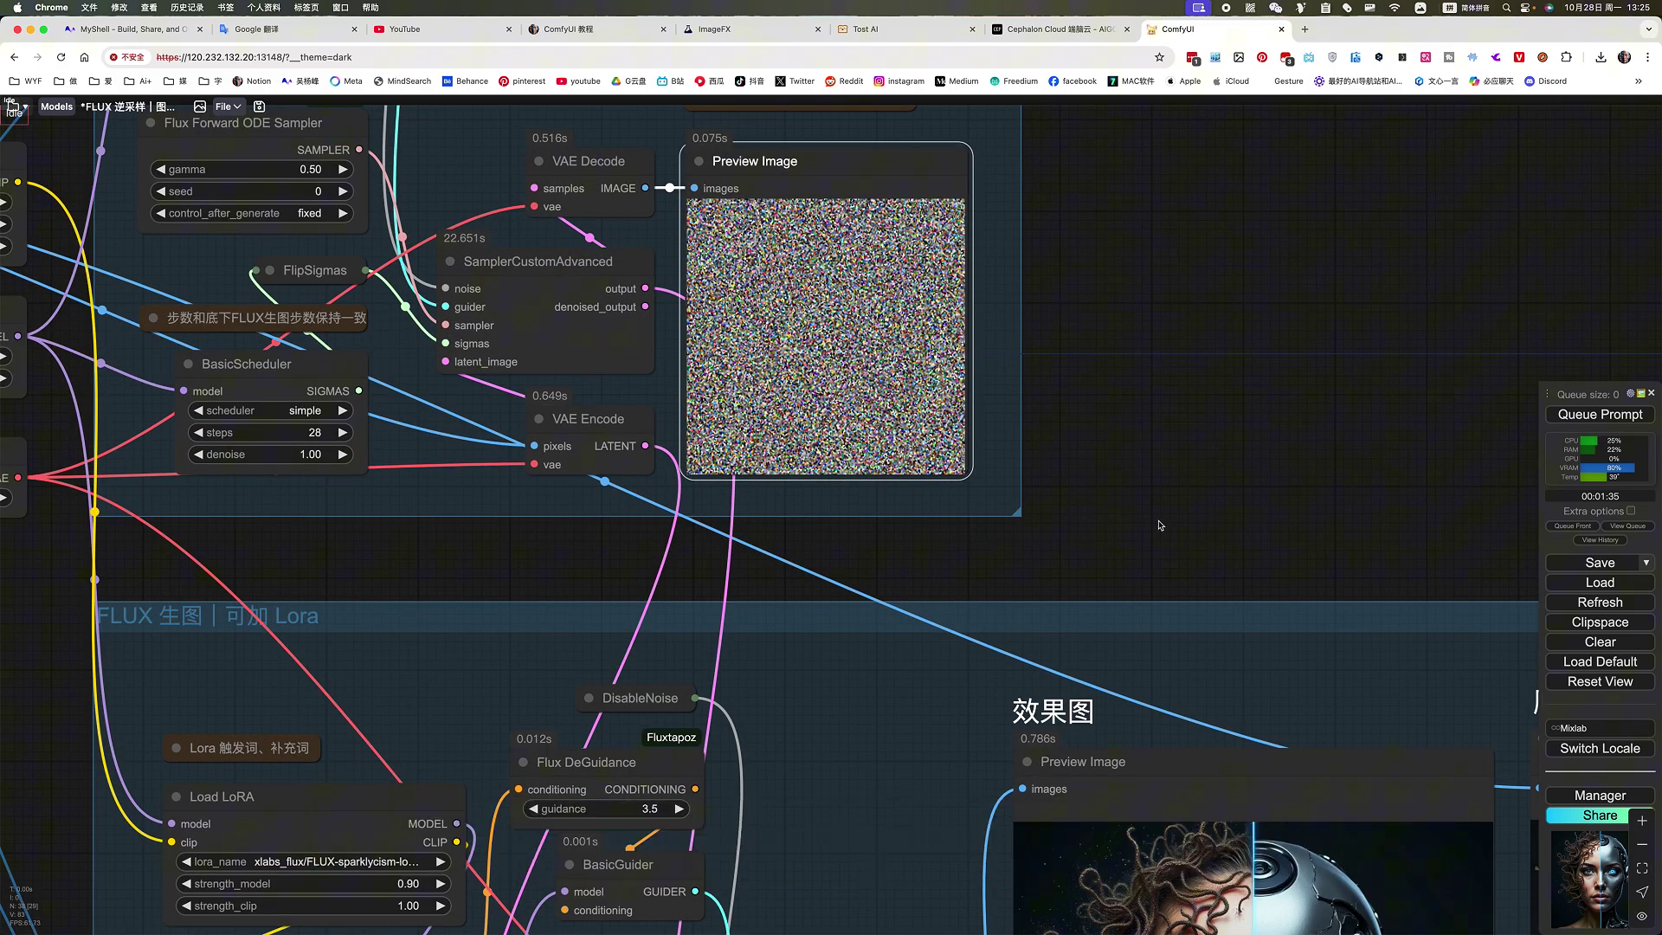
pyautogui.scroll(-3, 1057, 538)
pyautogui.scroll(-5, 936, 685)
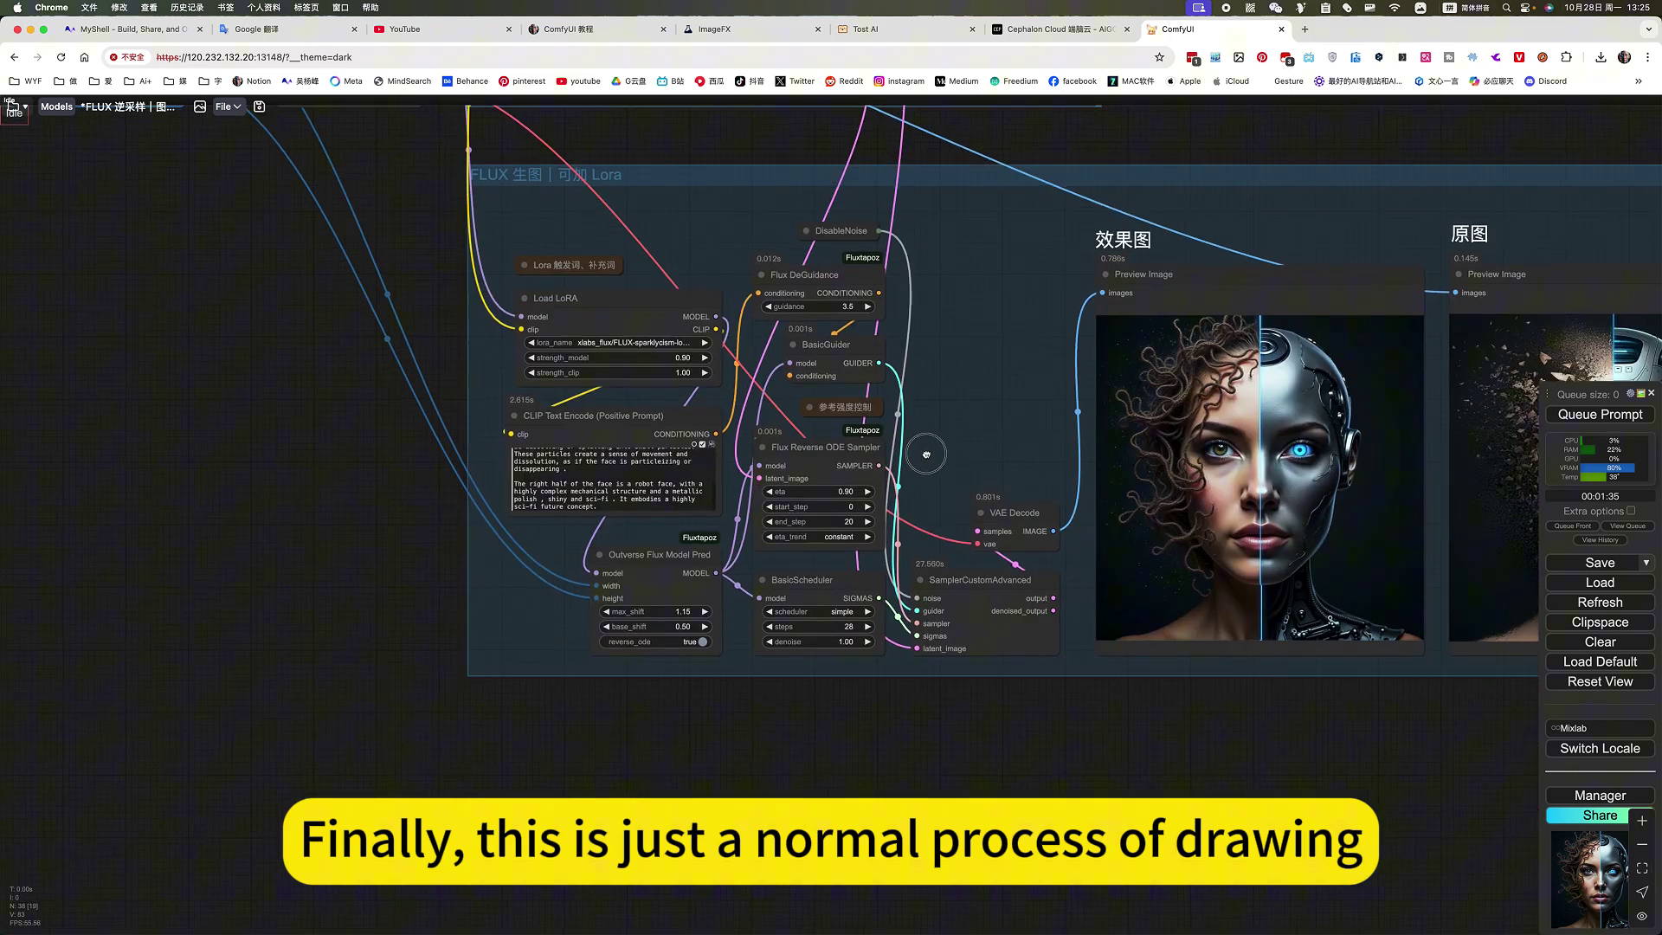
pyautogui.scroll(5, 917, 433)
pyautogui.click(637, 603)
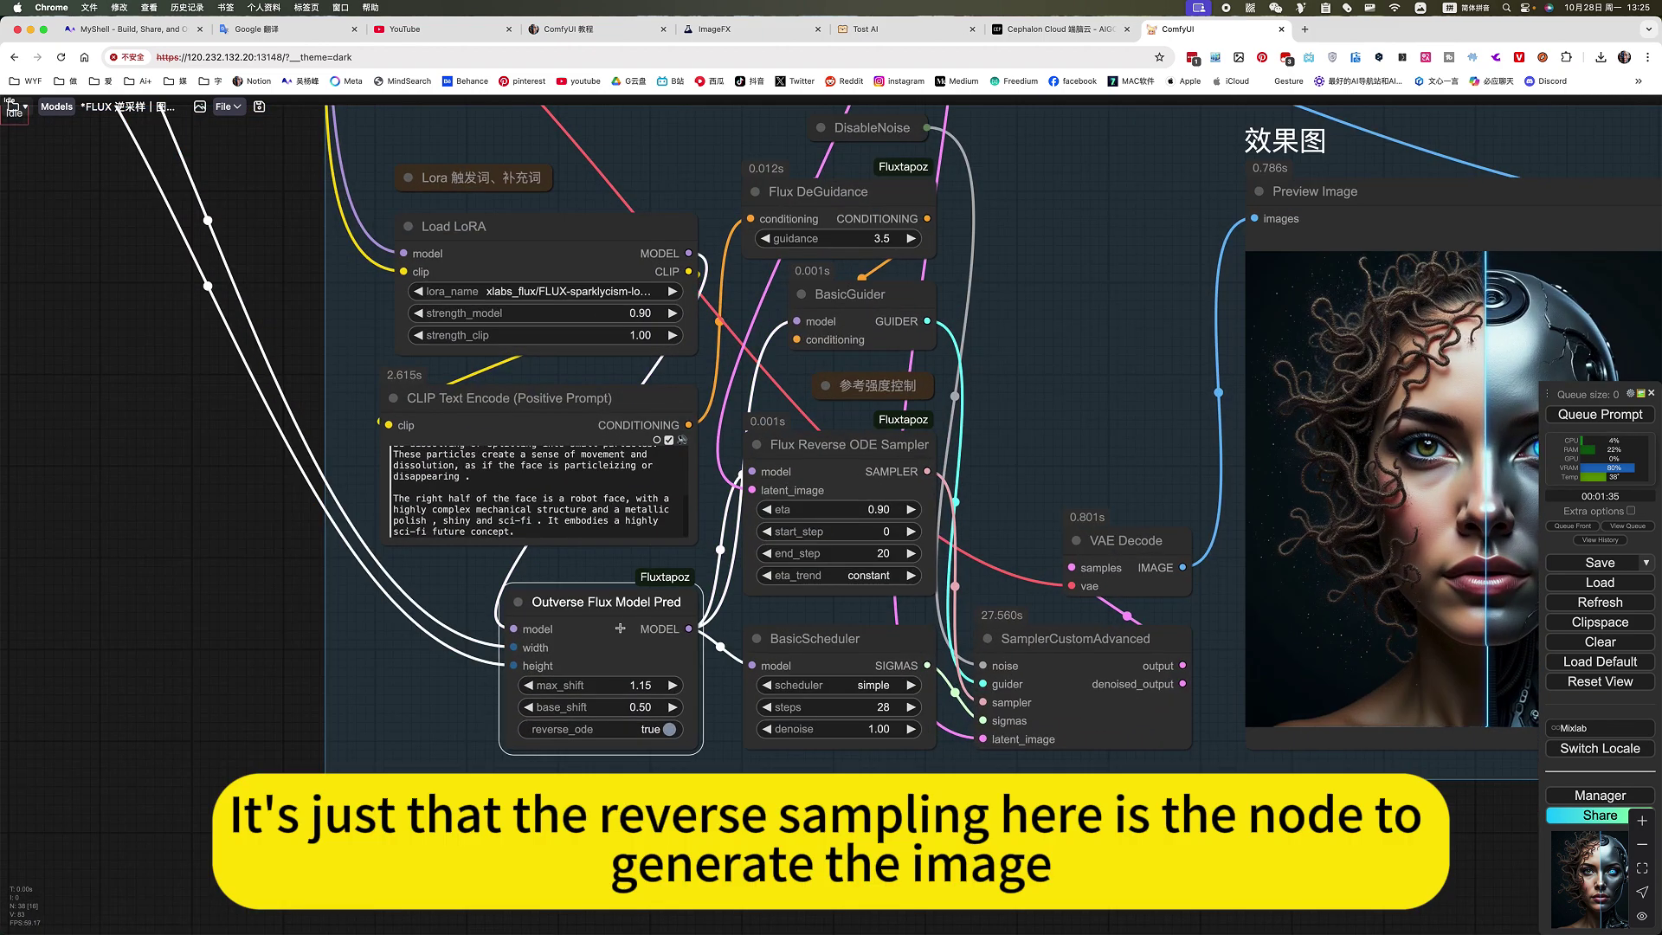
pyautogui.click(838, 457)
pyautogui.moveTo(832, 472); pyautogui.dragTo(735, 515)
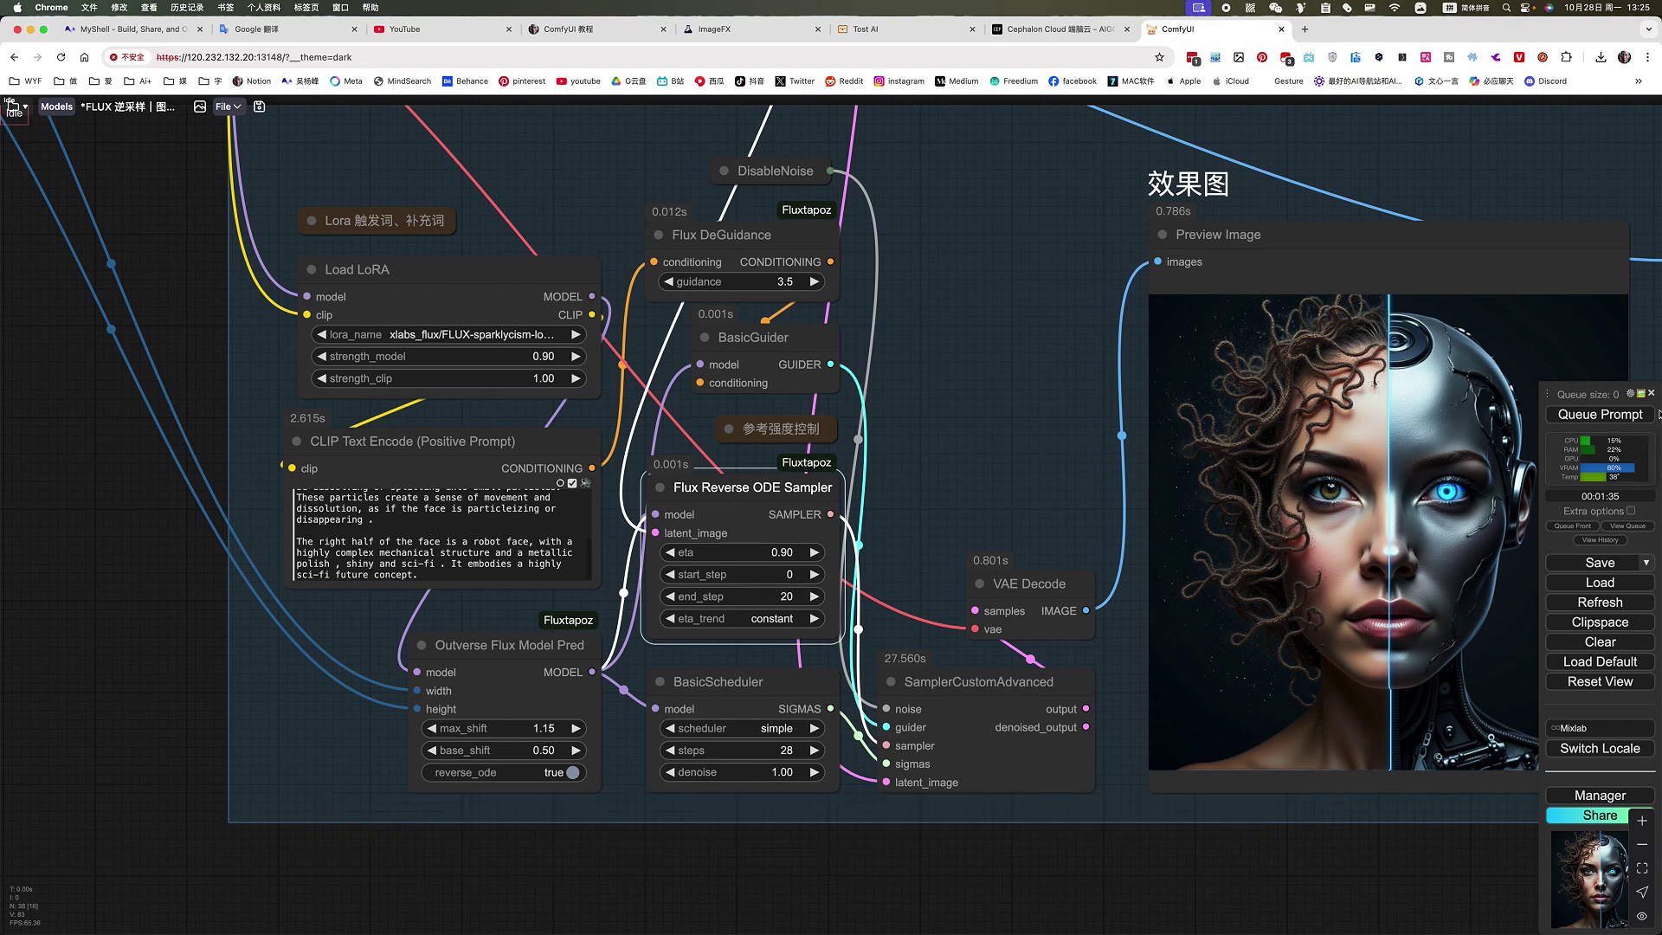
# - Run the workflow, and expand the 参考强度控制 note to read its eta, start_step and end_step guidance before collapsing it
pyautogui.click(1600, 414)
pyautogui.click(729, 428)
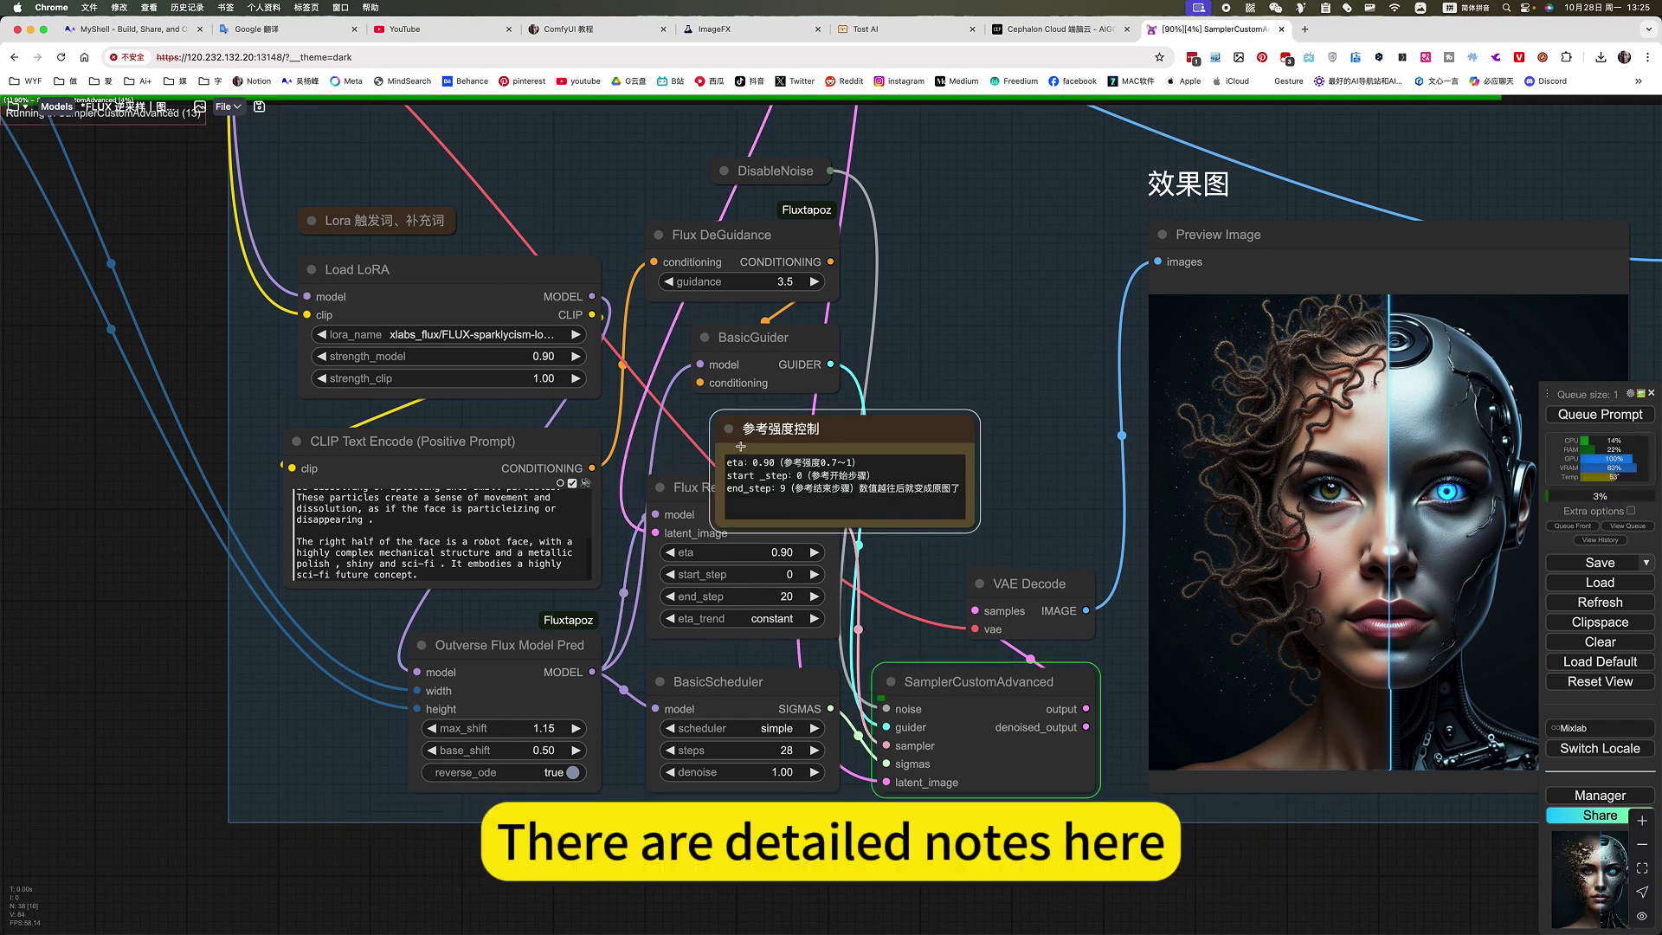
pyautogui.scroll(5, 700, 497)
pyautogui.scroll(1, 700, 498)
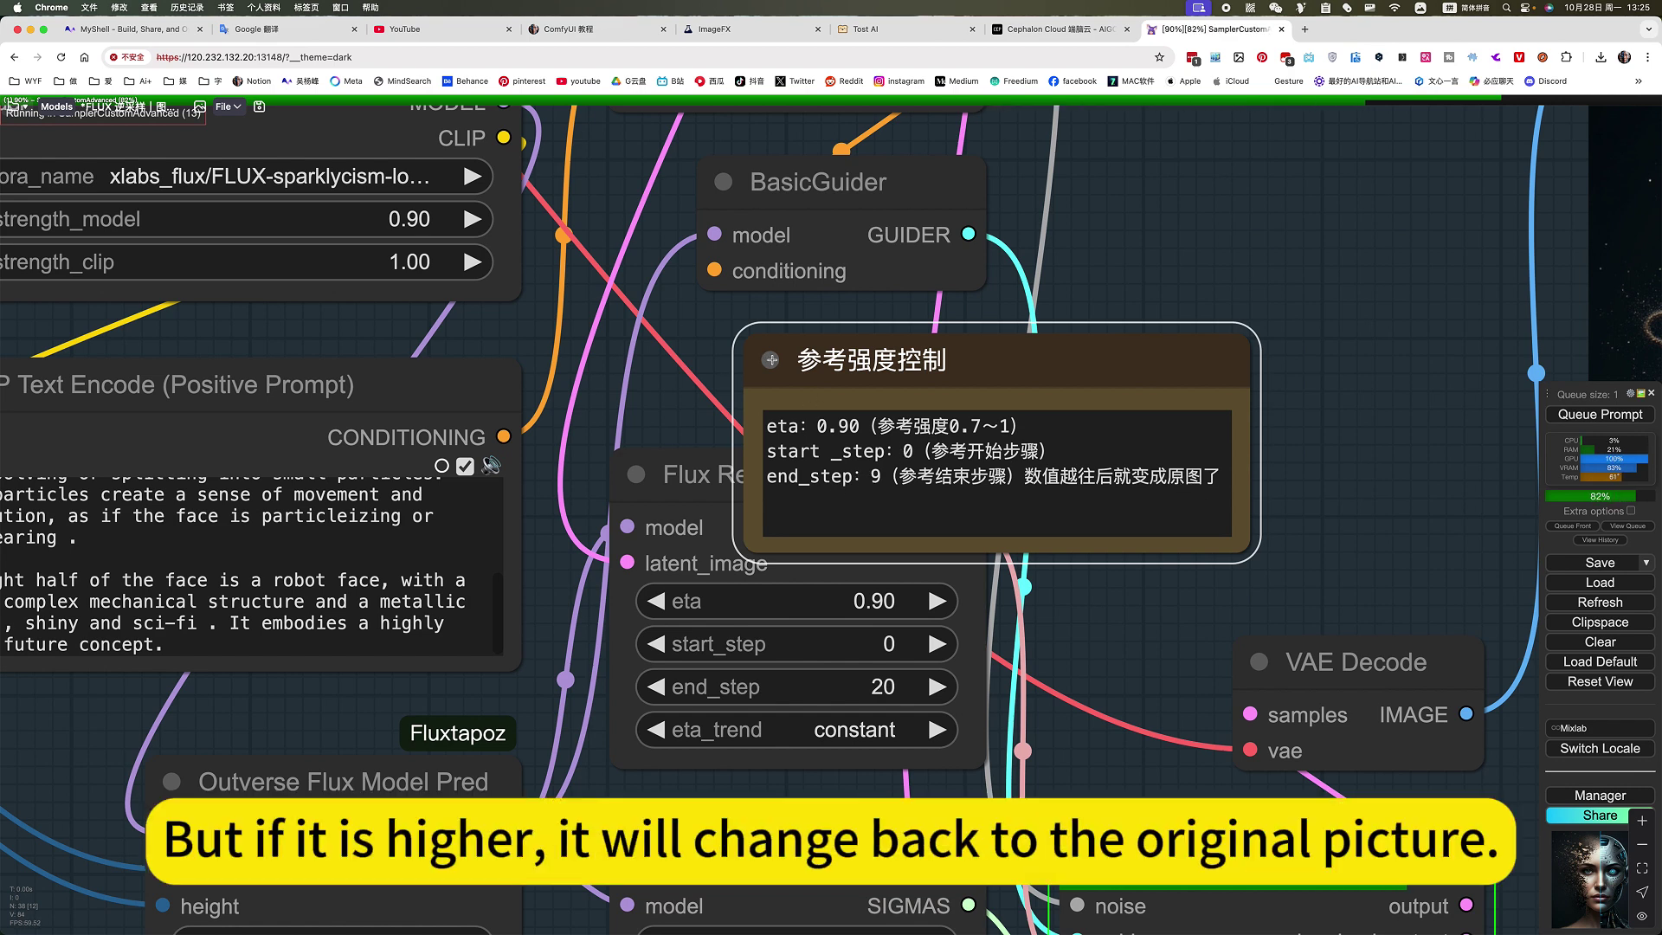
pyautogui.click(771, 360)
pyautogui.scroll(-10, 1156, 546)
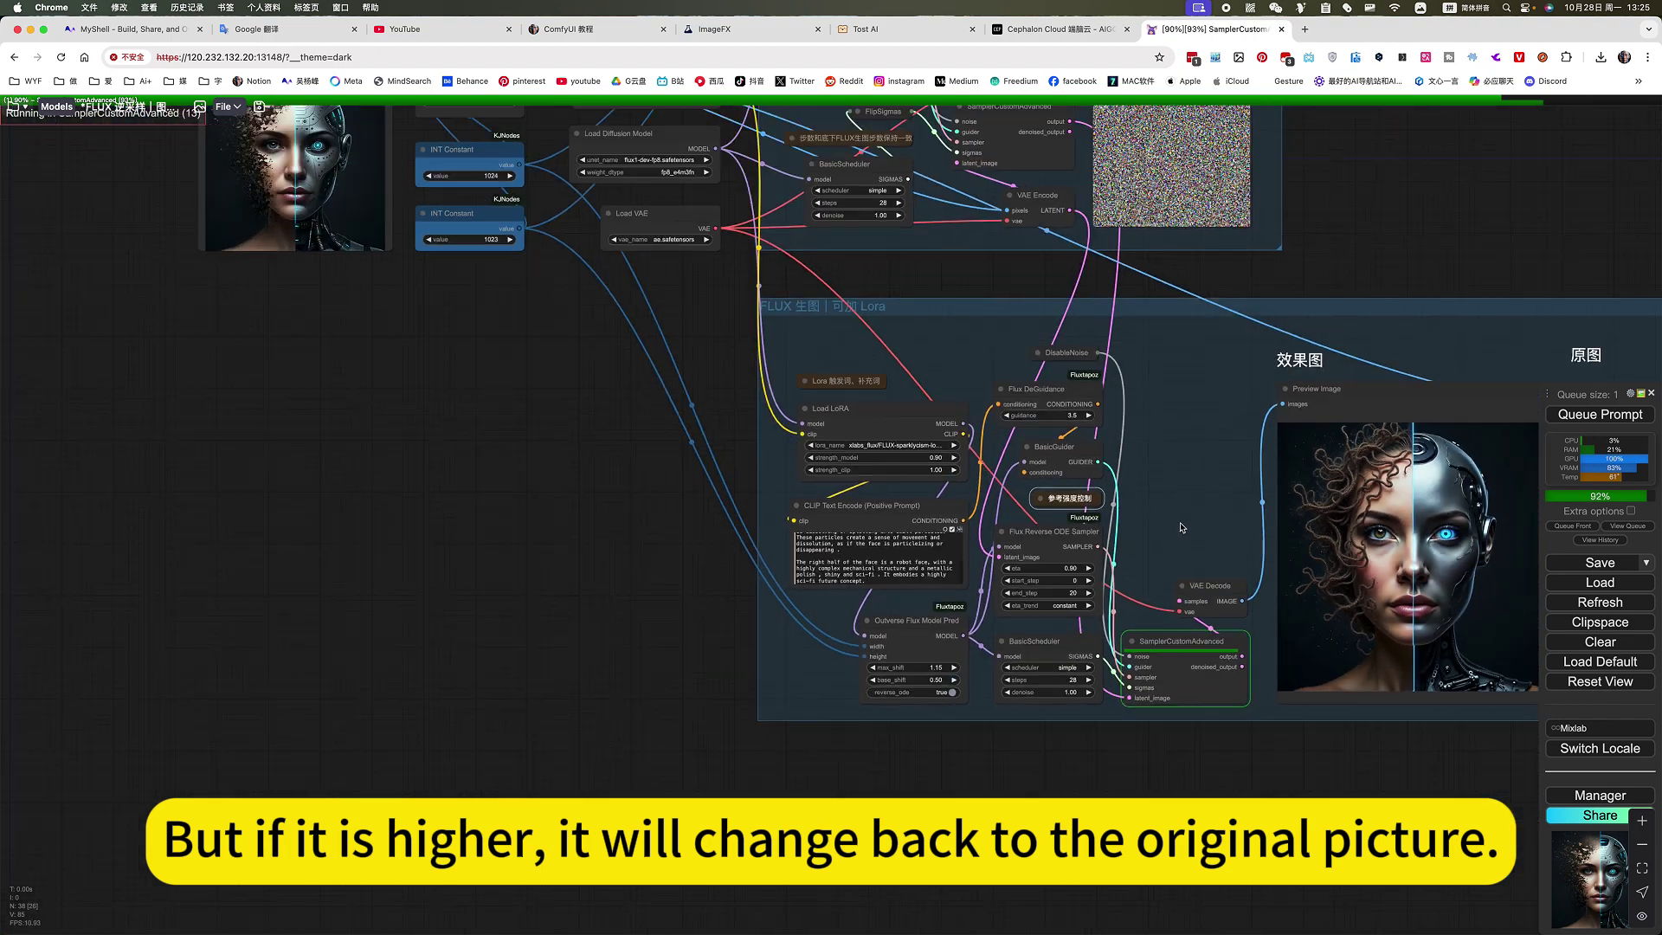
# - Compare the regenerated effect image (效果图) with the original (原图), checking the face and particle details
pyautogui.scroll(-2, 1181, 527)
pyautogui.moveTo(1183, 486); pyautogui.dragTo(907, 557)
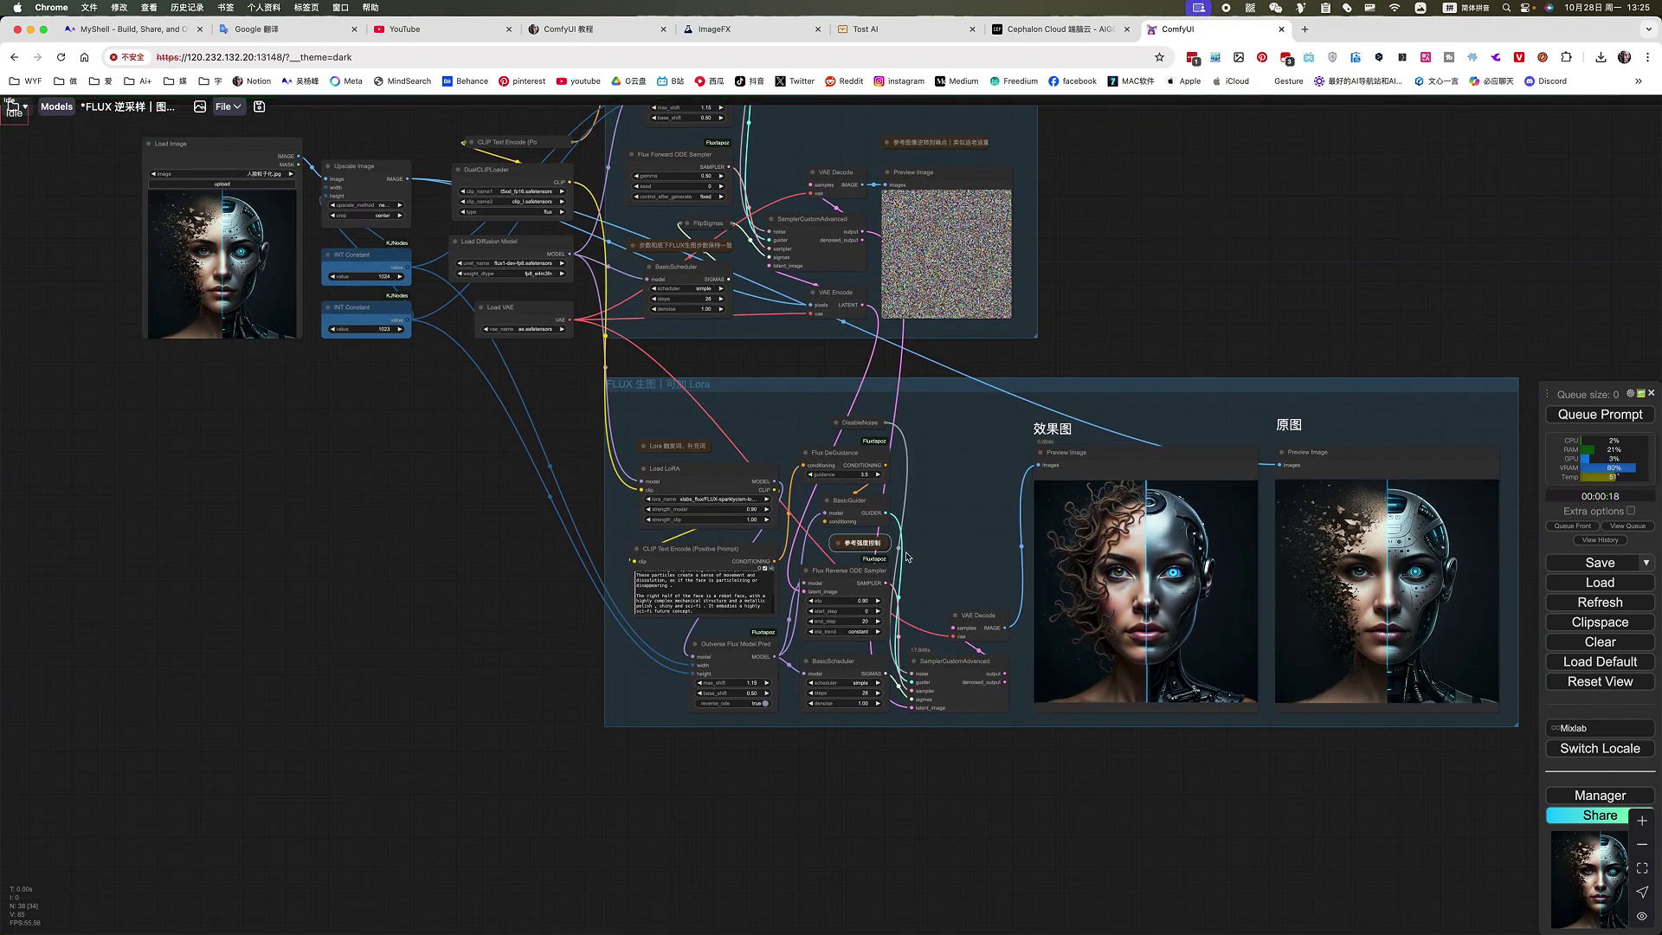
pyautogui.scroll(6, 957, 533)
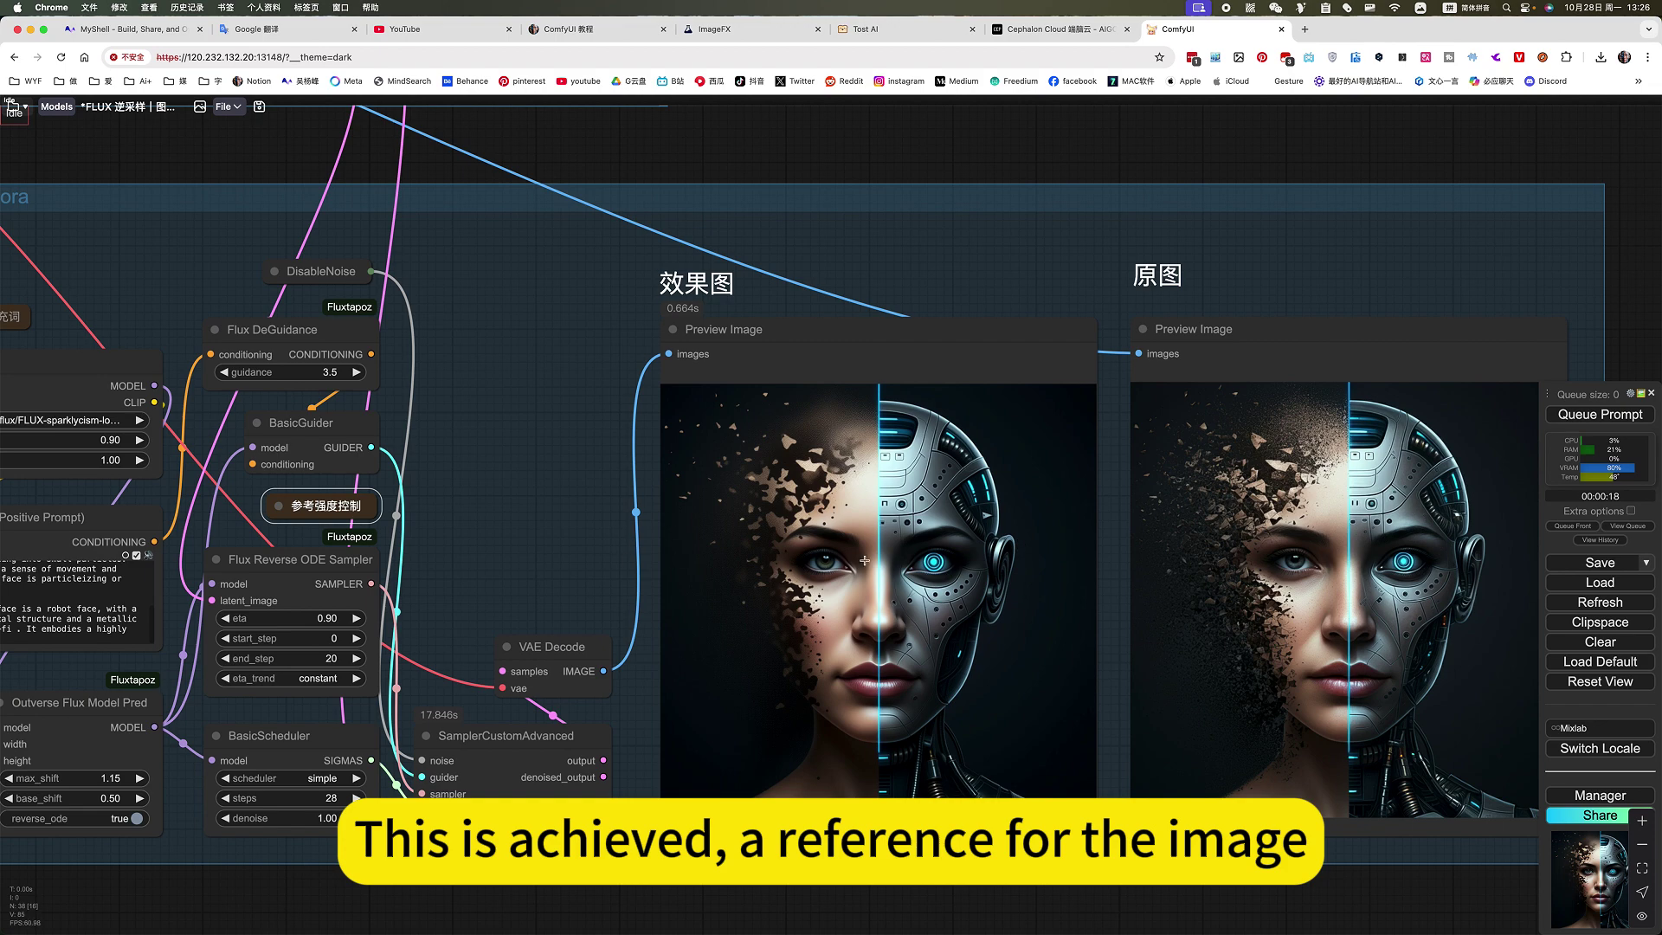
pyautogui.scroll(3, 803, 546)
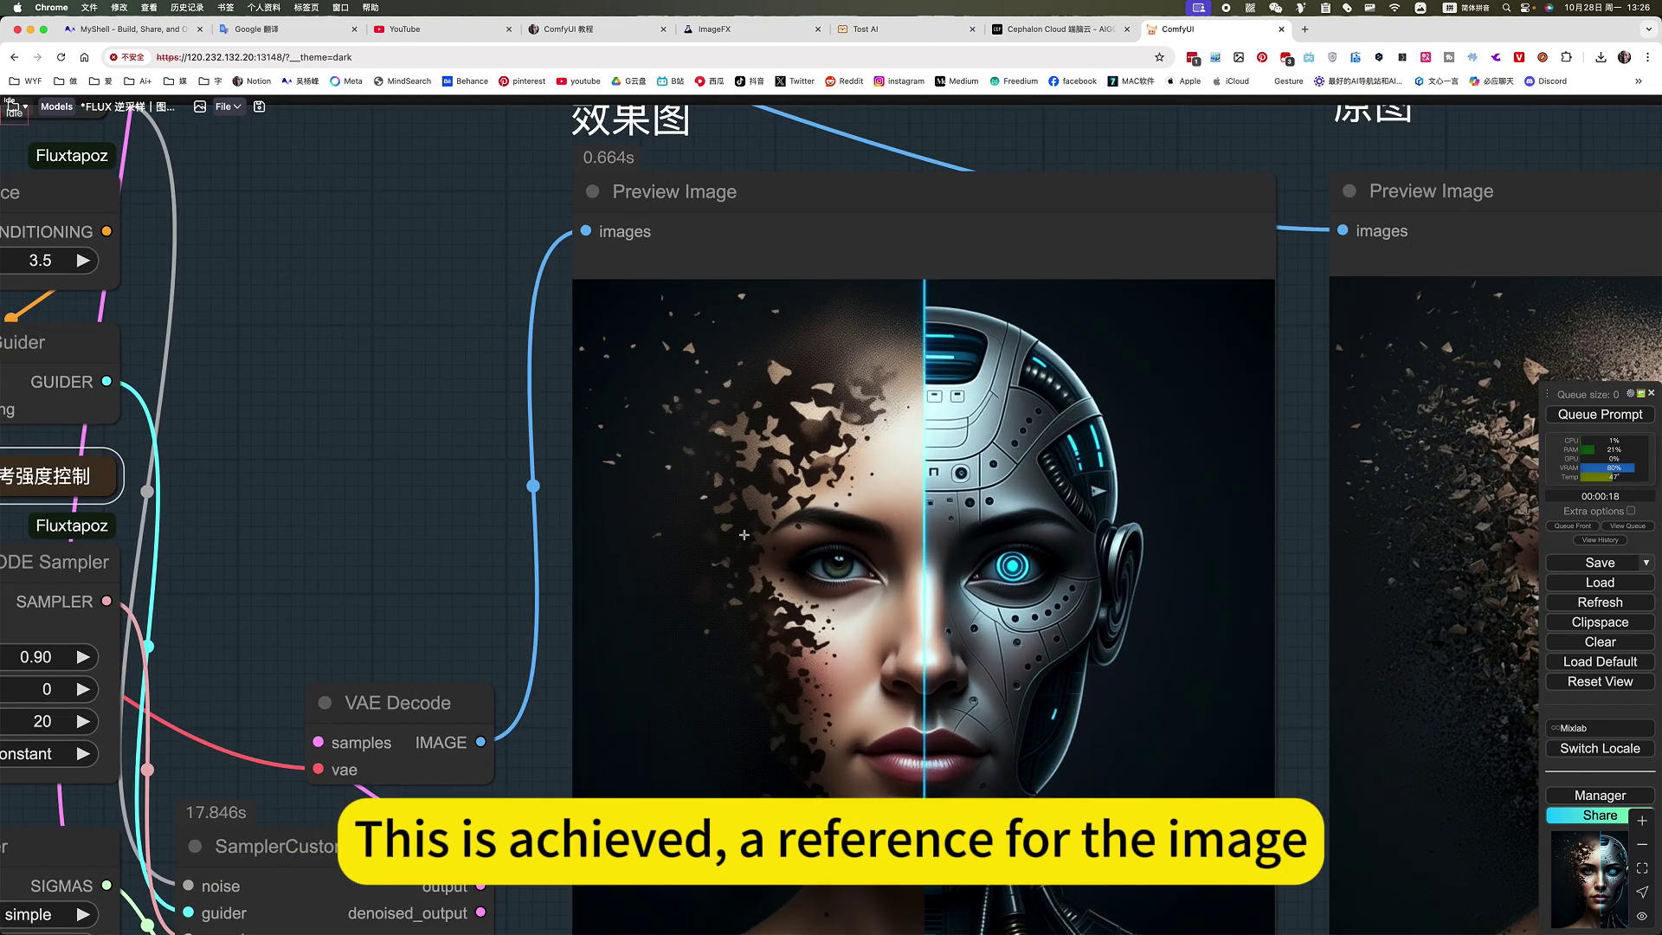
pyautogui.scroll(-5, 865, 552)
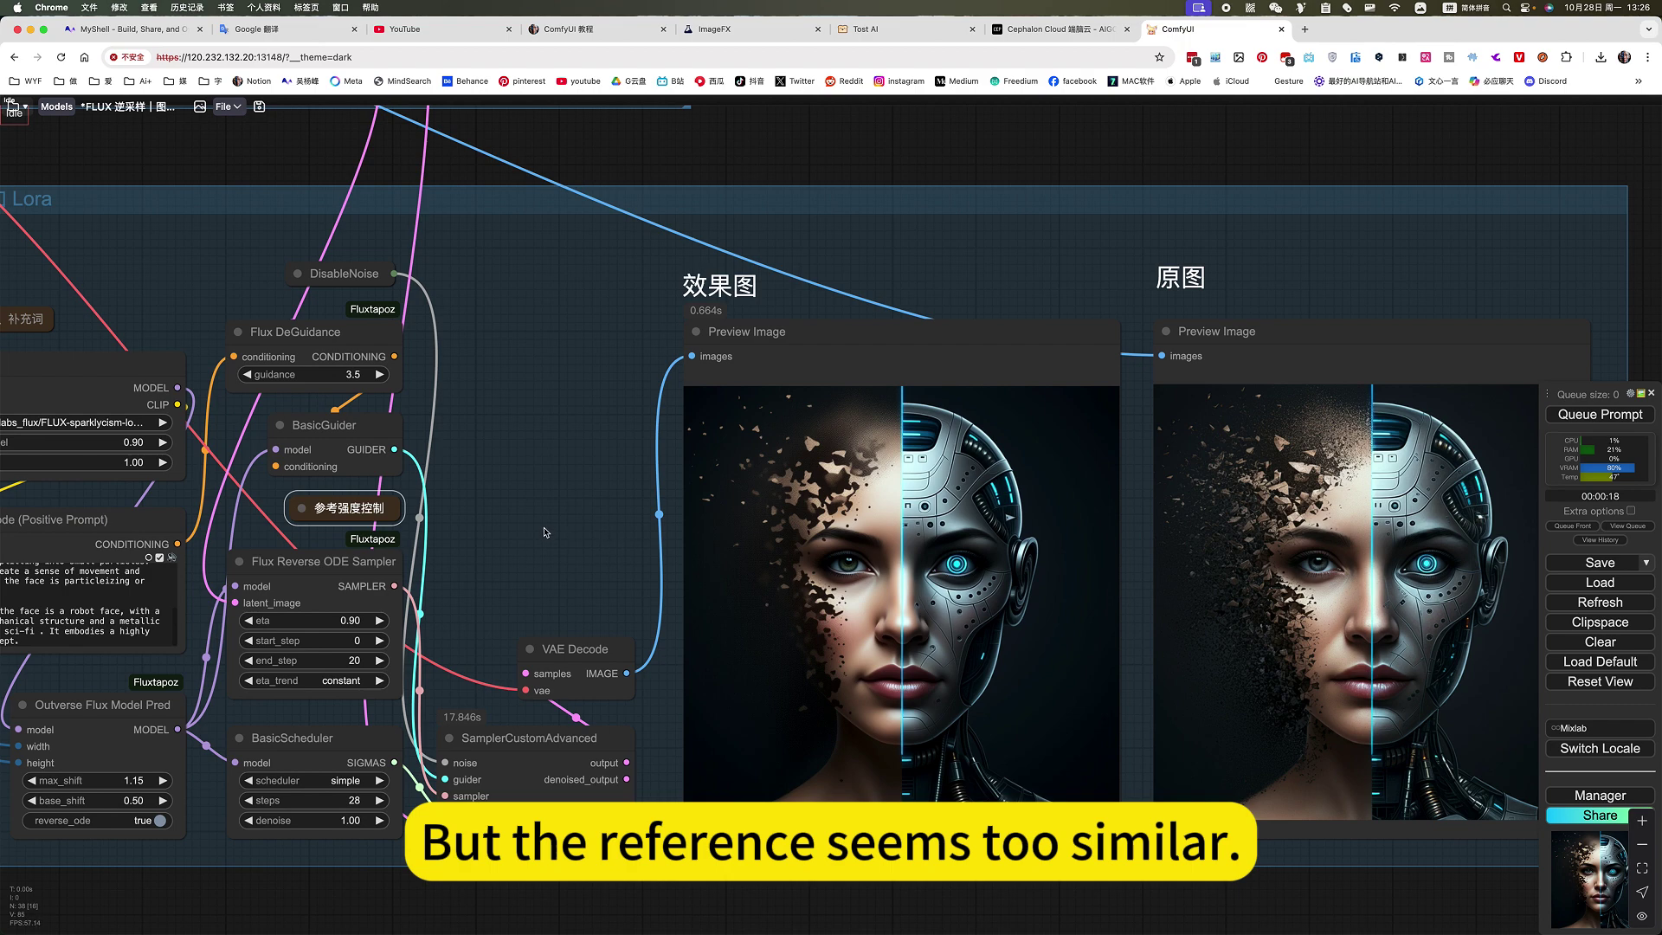
# - Lower end_step on the Flux Reverse ODE Sampler to 18 and run the workflow
pyautogui.moveTo(544, 531); pyautogui.dragTo(891, 481)
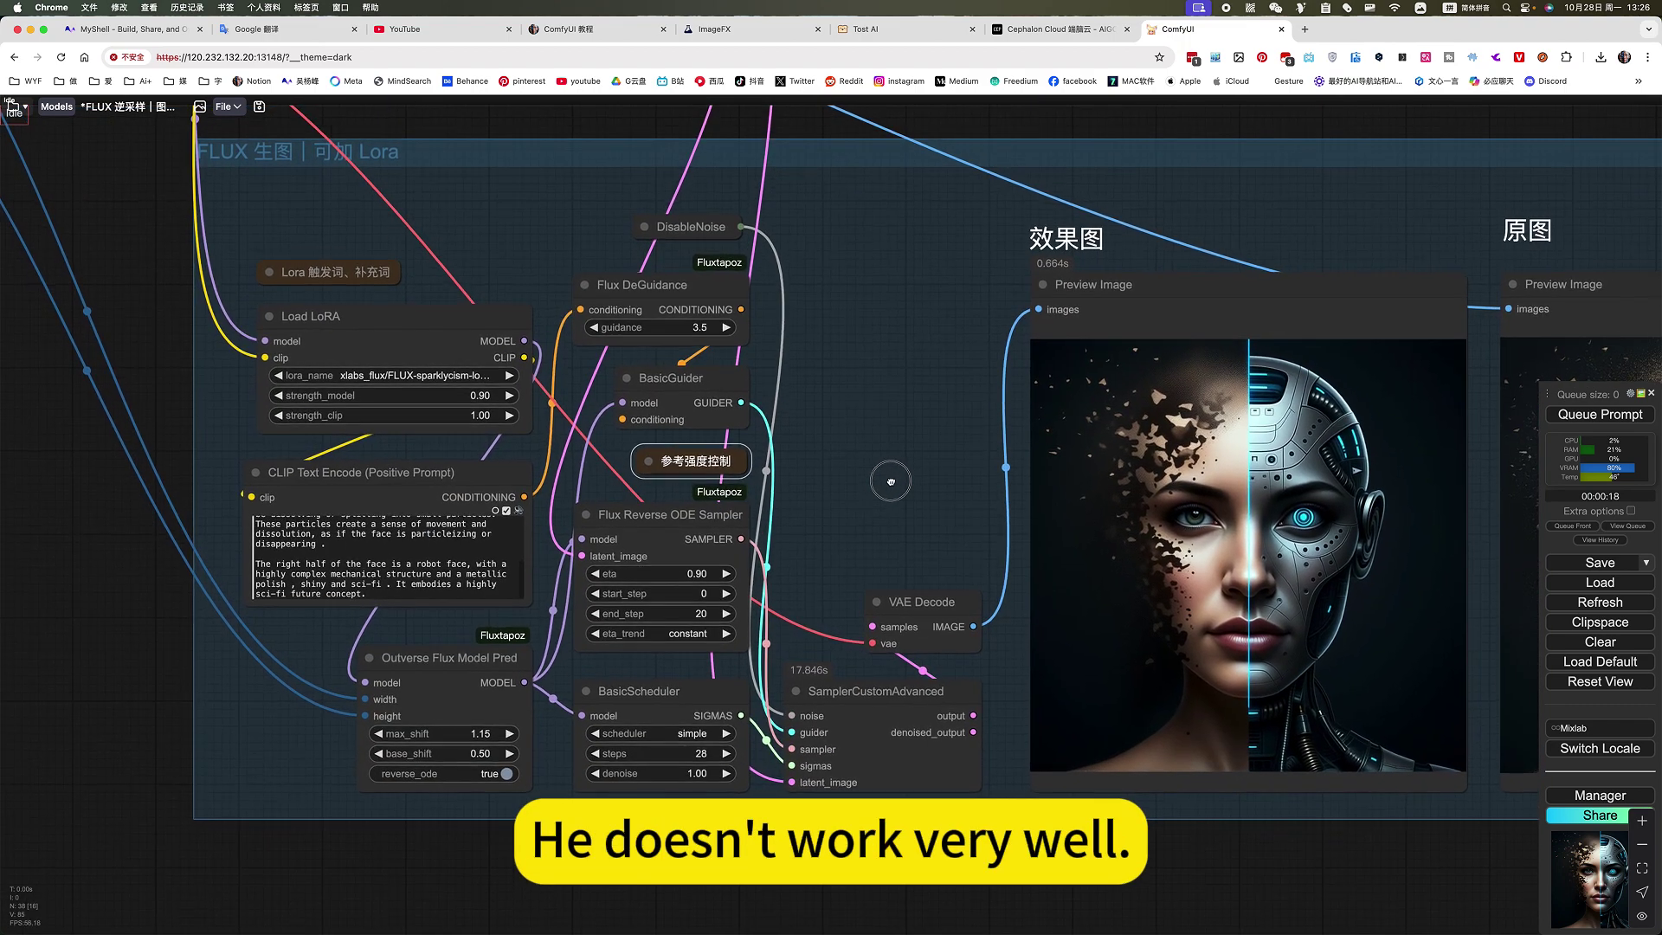
pyautogui.click(593, 613)
pyautogui.click(594, 612)
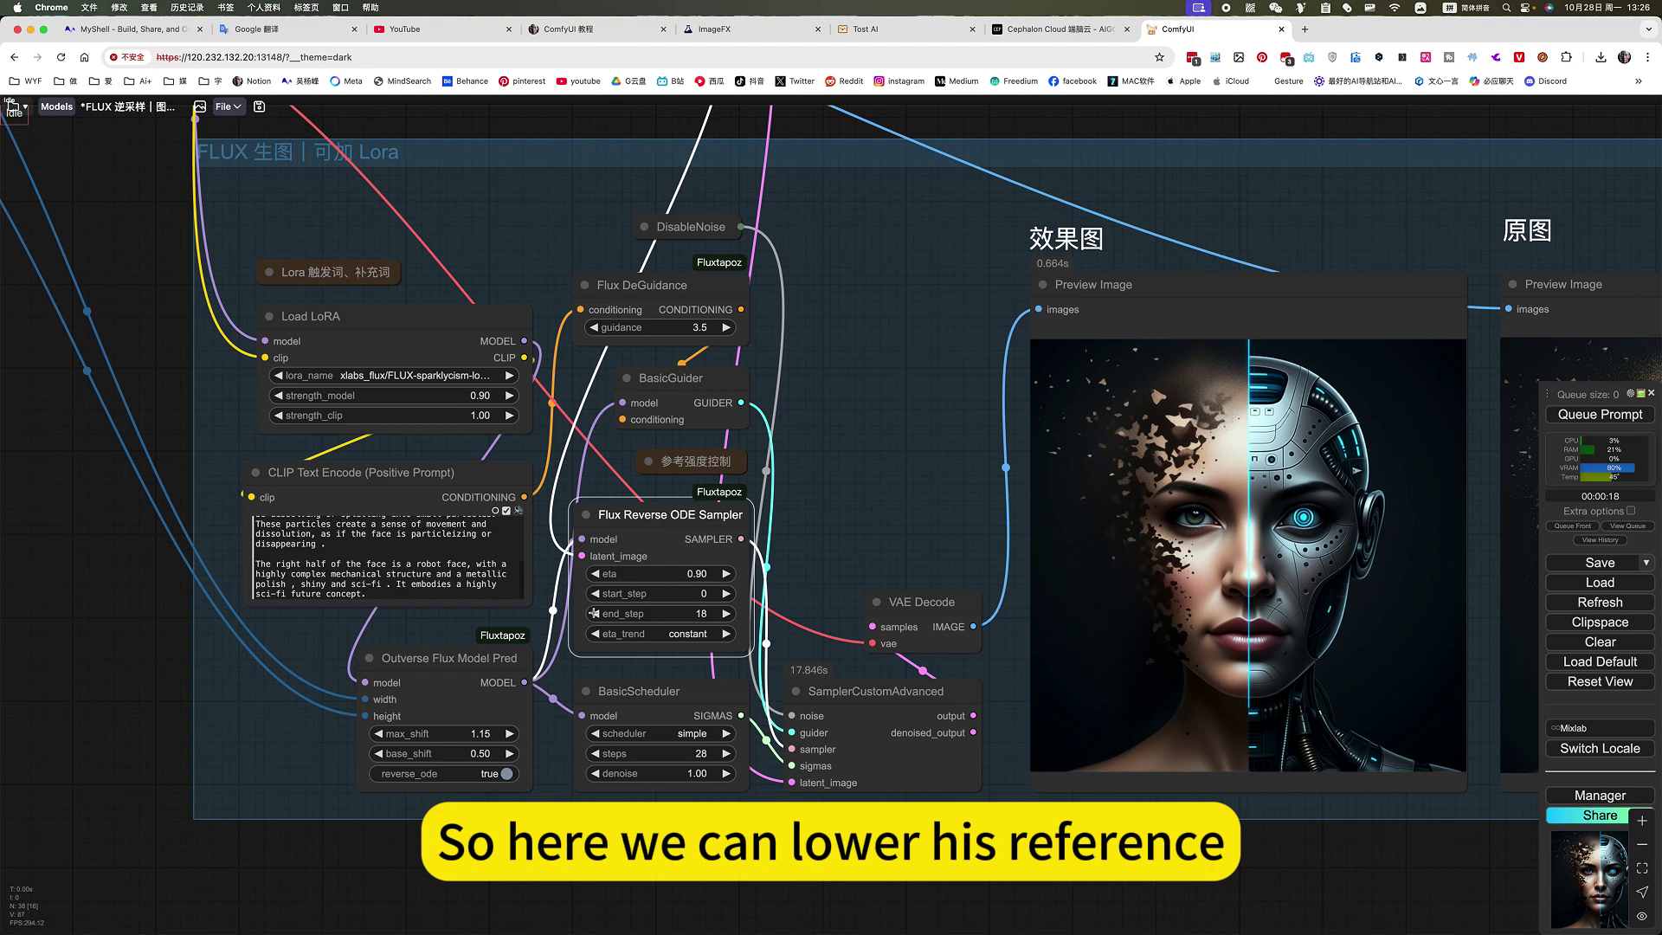
pyautogui.click(1586, 412)
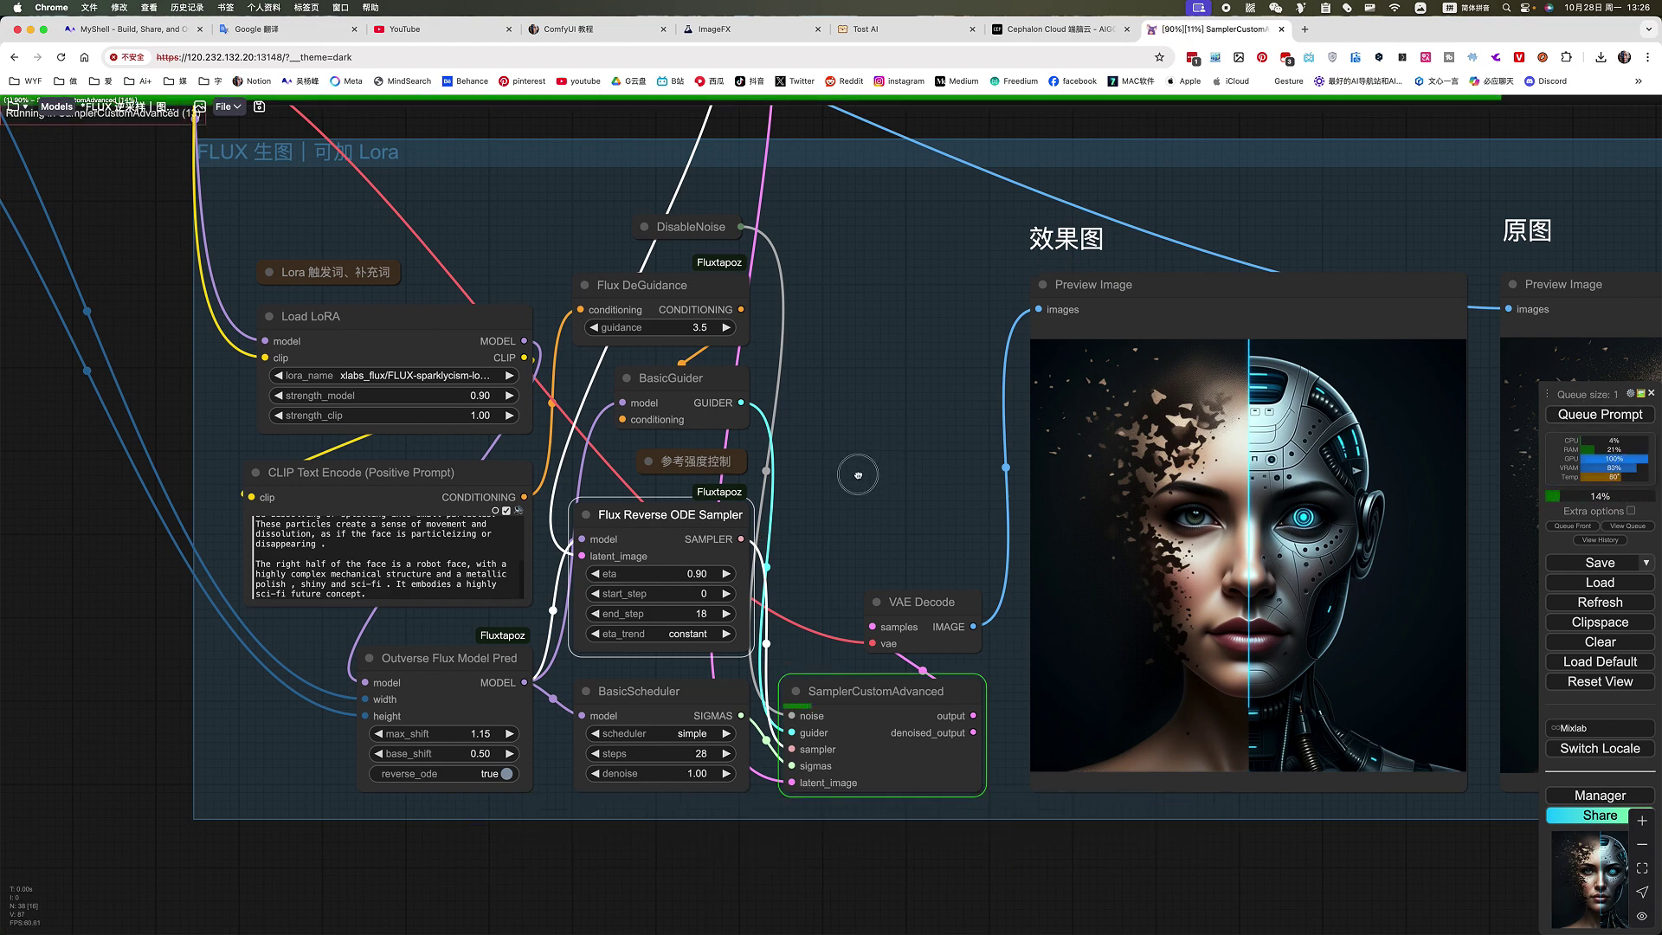
# - Examine the 效果图 preview against the 原图 preview, judging how the lower reference strength affects the dissolving human half
pyautogui.moveTo(853, 471); pyautogui.dragTo(637, 509)
pyautogui.scroll(-5, 638, 509)
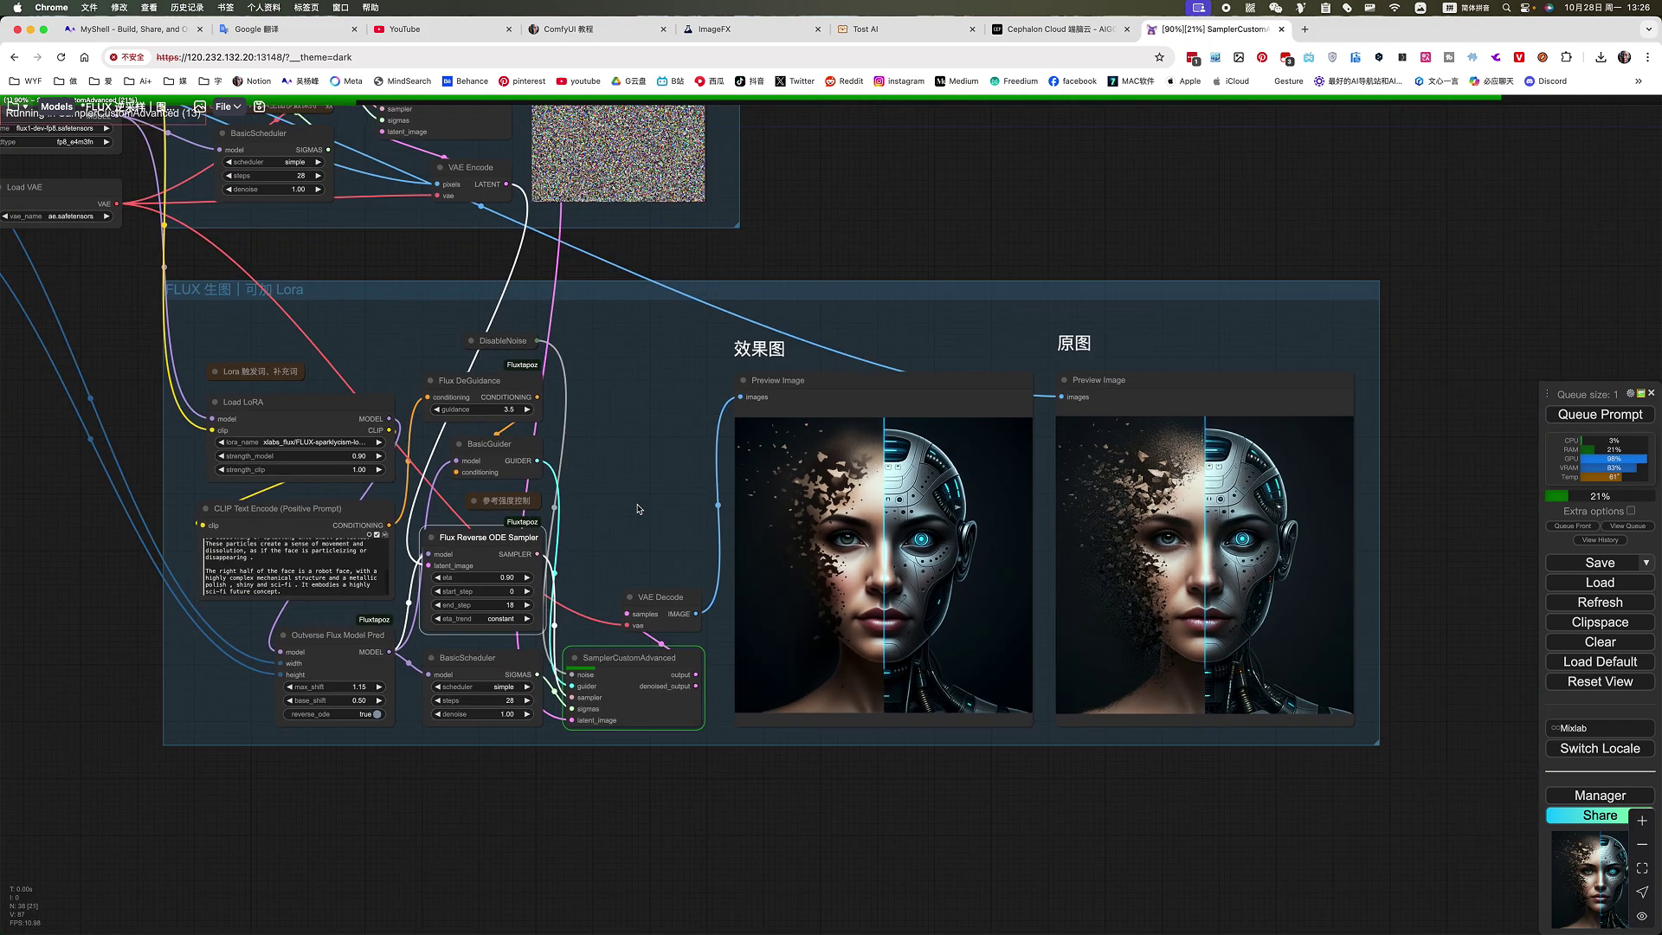
pyautogui.scroll(4, 638, 509)
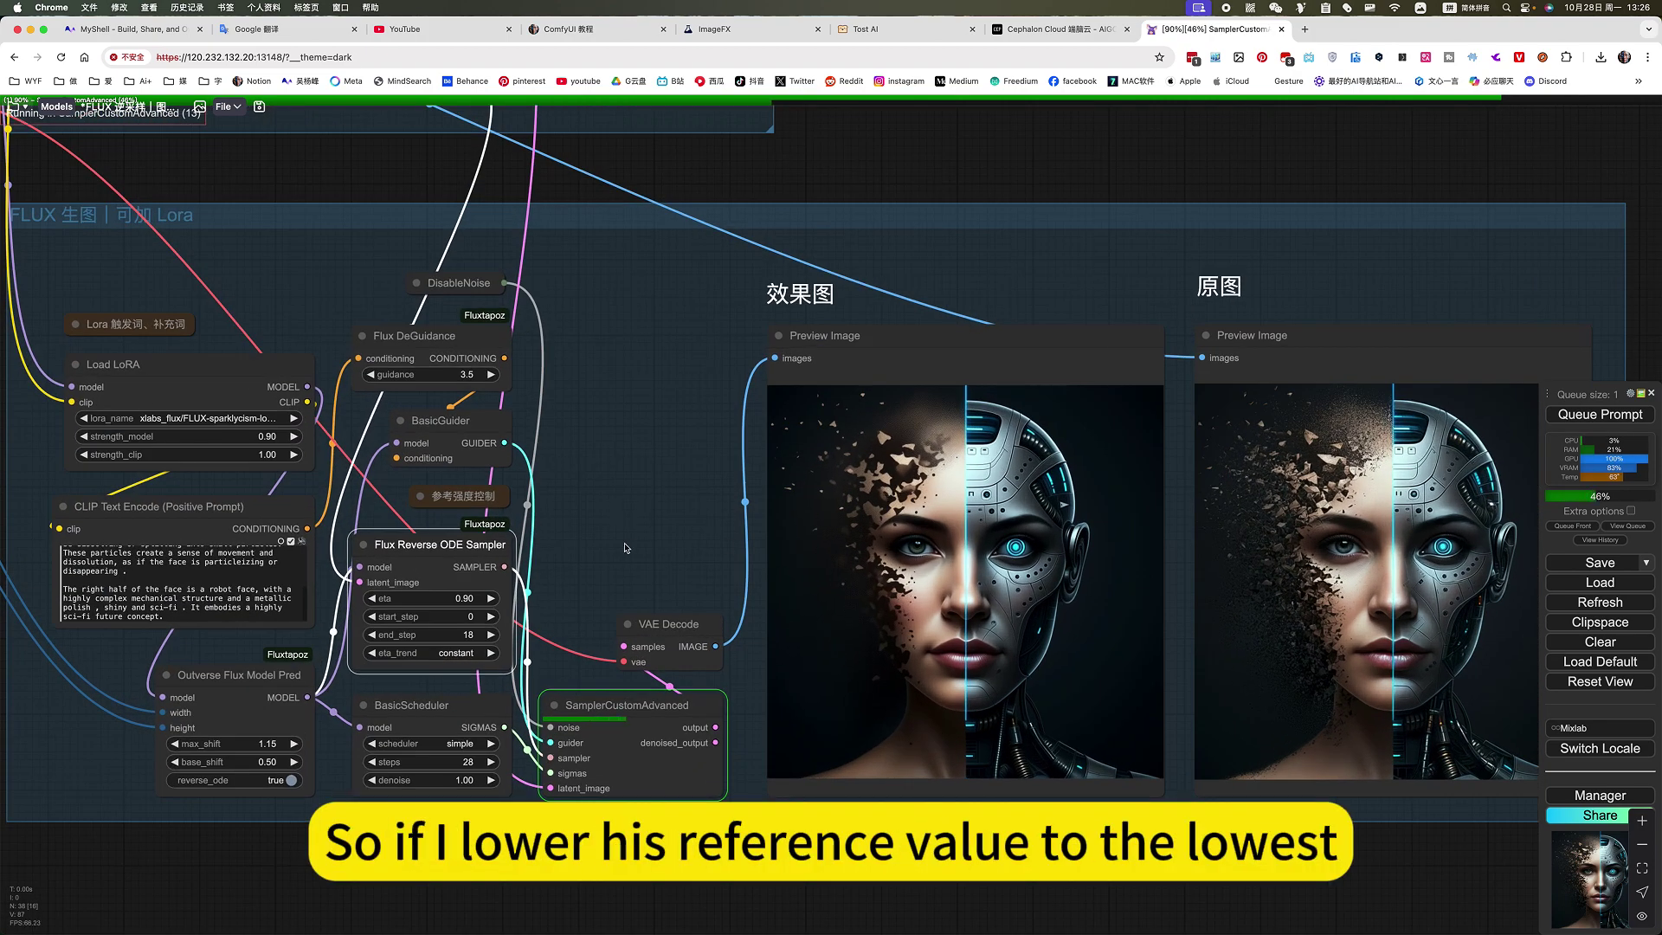
pyautogui.moveTo(626, 549); pyautogui.dragTo(929, 470)
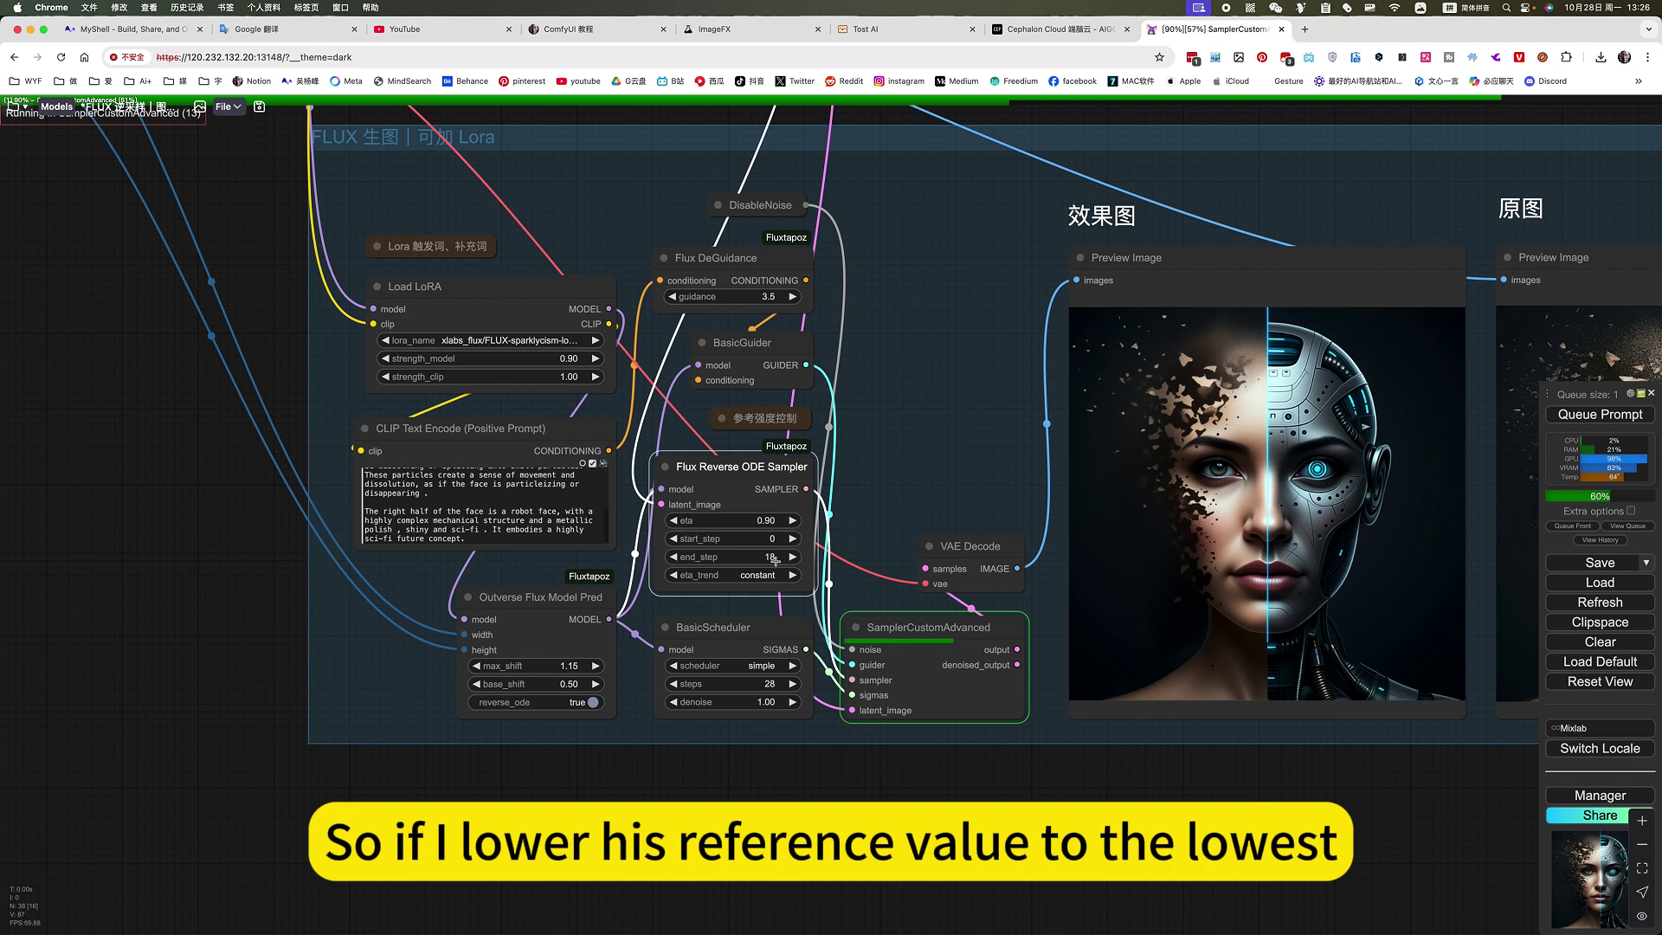
pyautogui.hscroll(3, 996, 450)
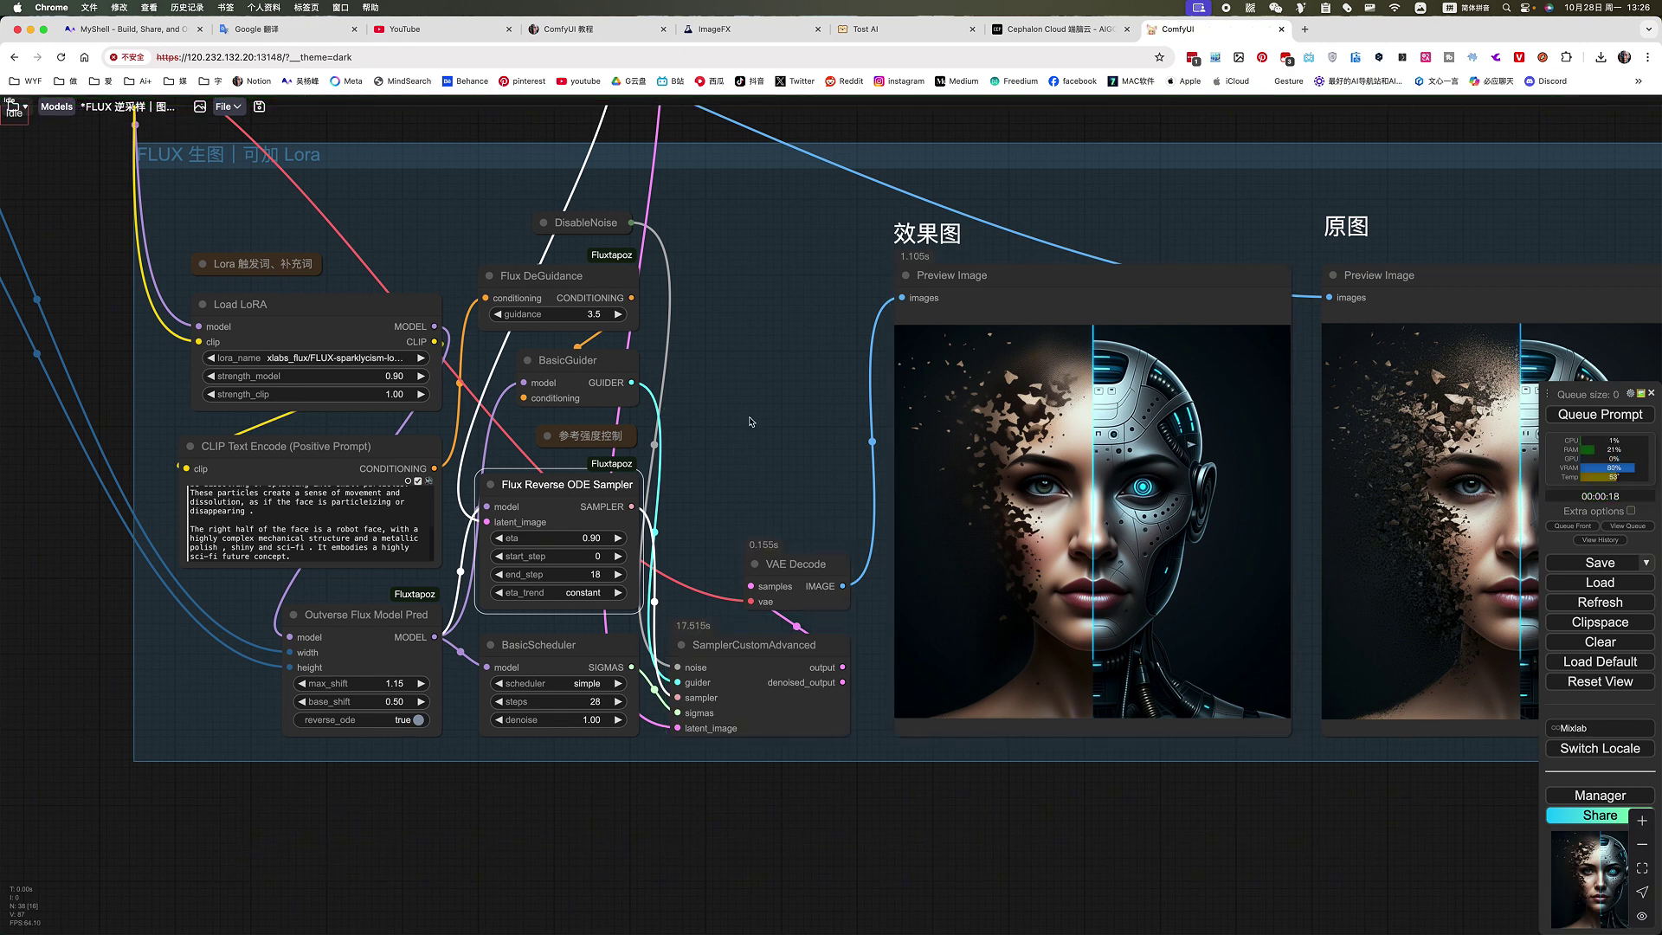
pyautogui.scroll(2, 975, 436)
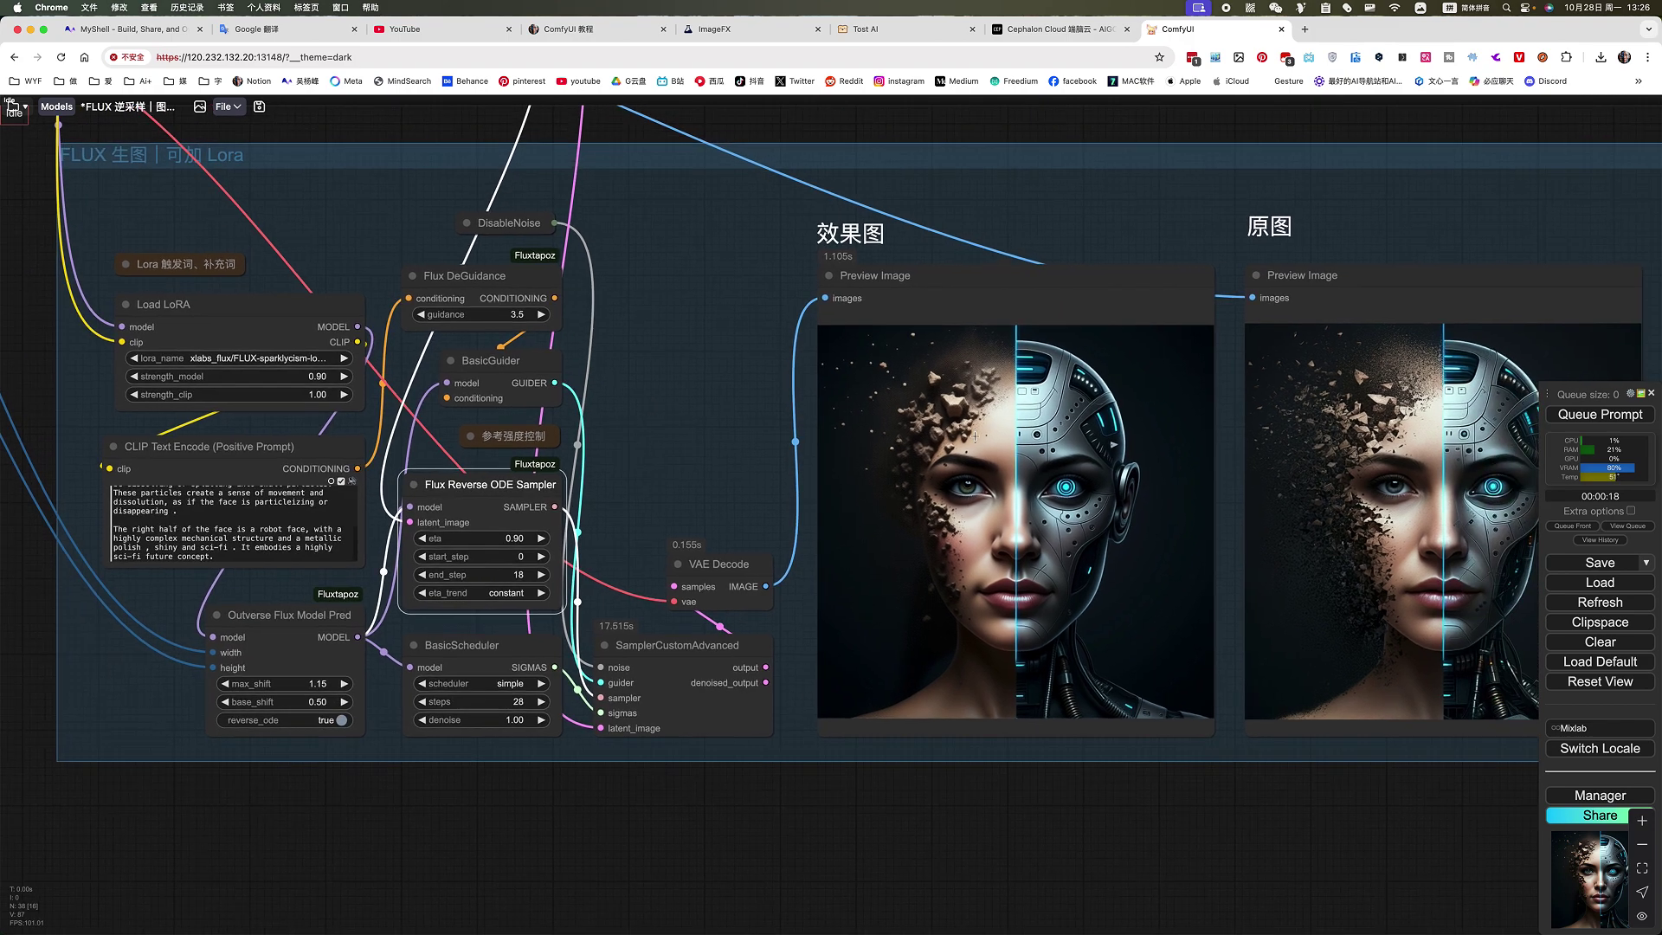
pyautogui.scroll(6, 974, 436)
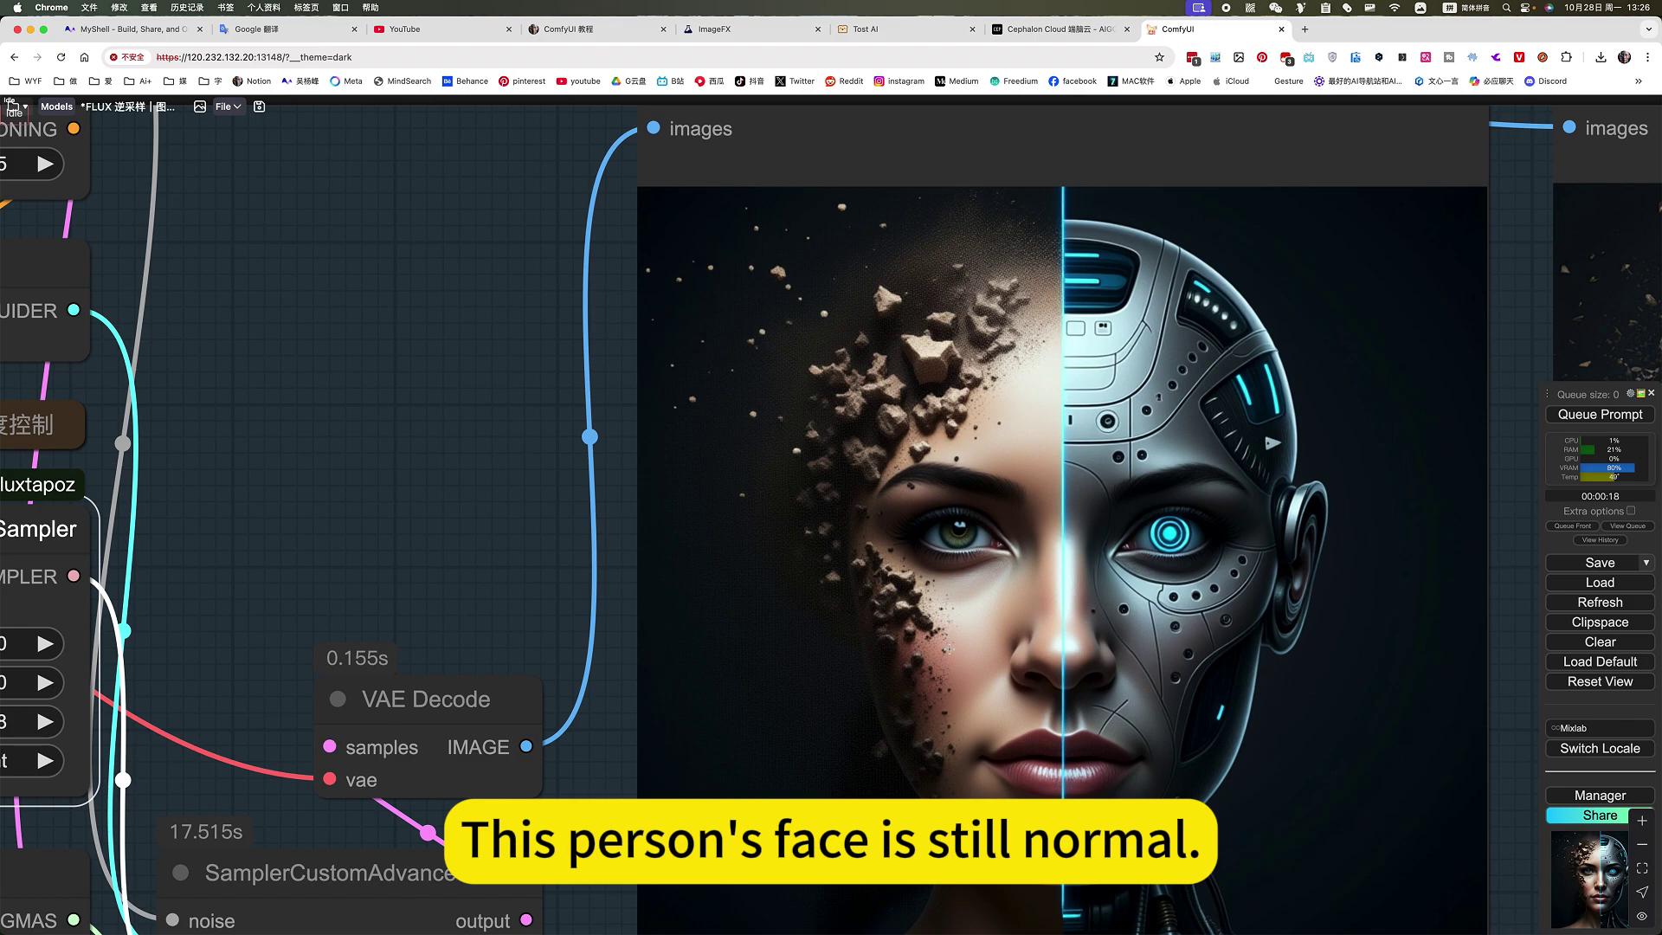
pyautogui.scroll(-4, 951, 649)
pyautogui.scroll(-3, 1468, 642)
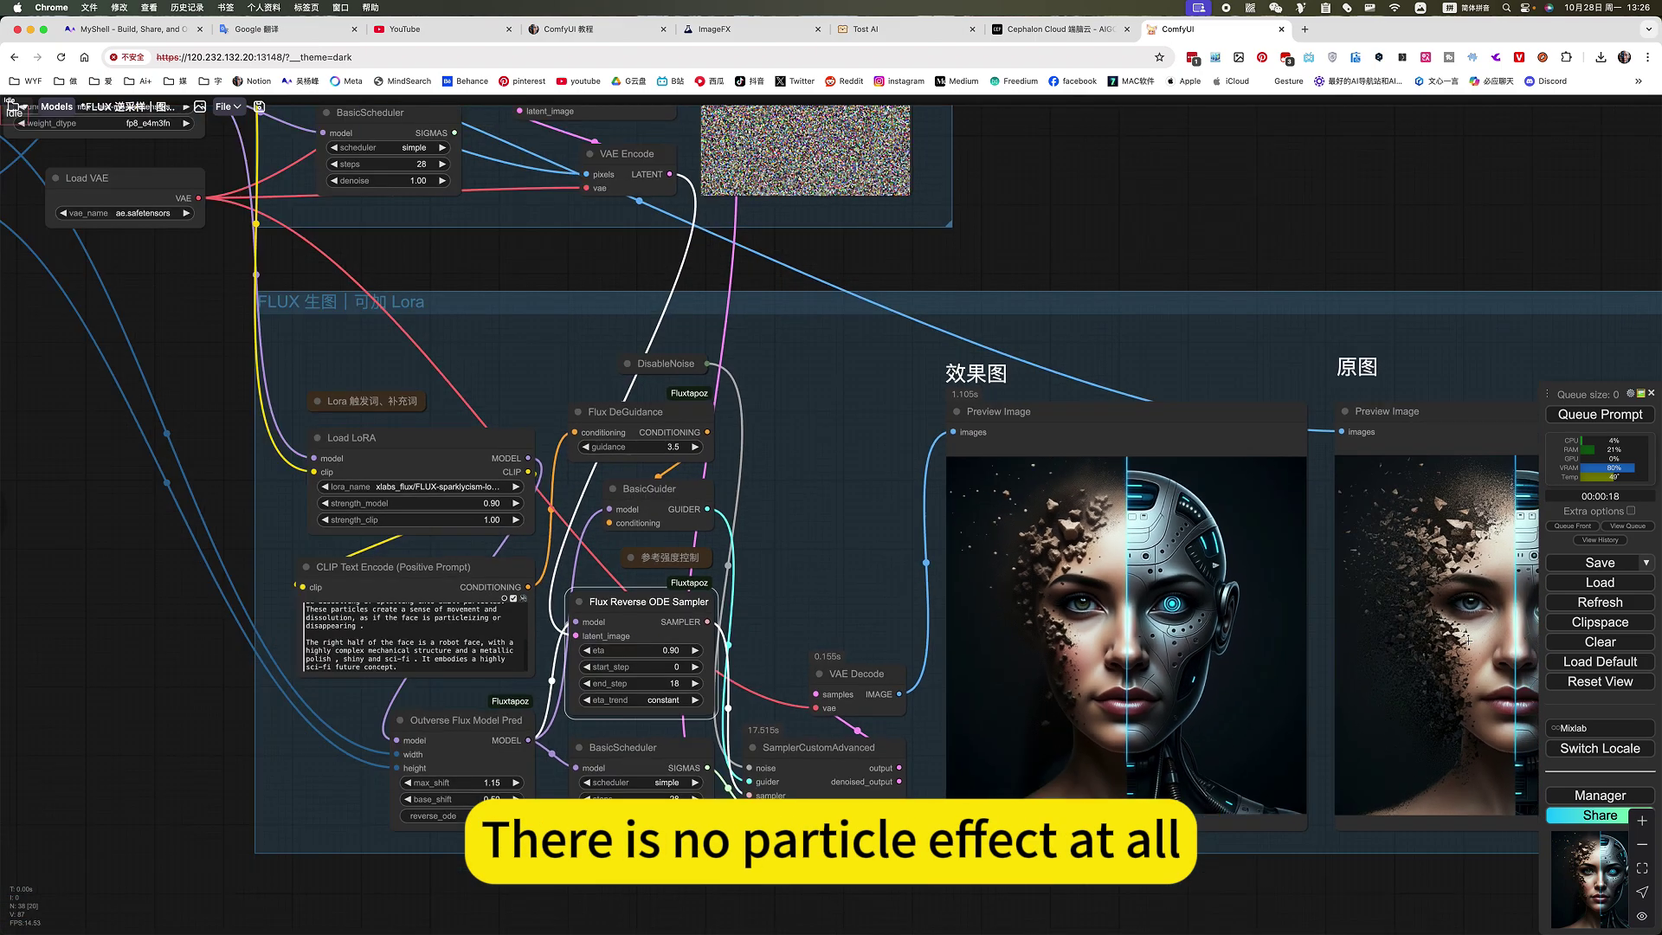
pyautogui.scroll(5, 1467, 641)
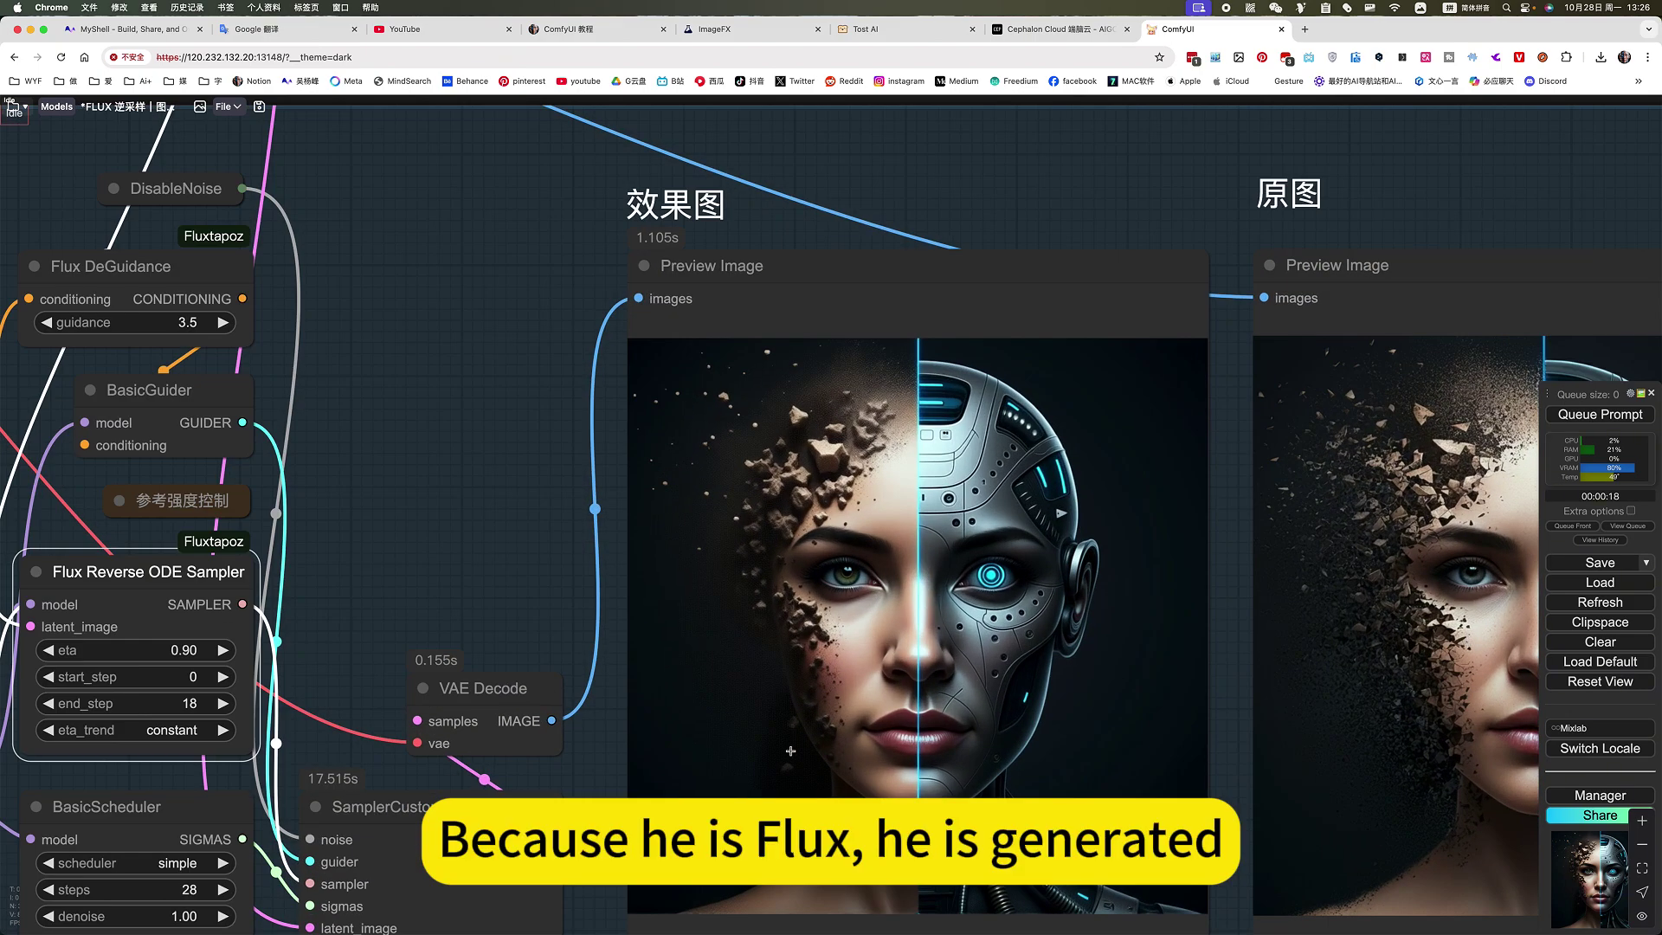
pyautogui.scroll(-4, 814, 688)
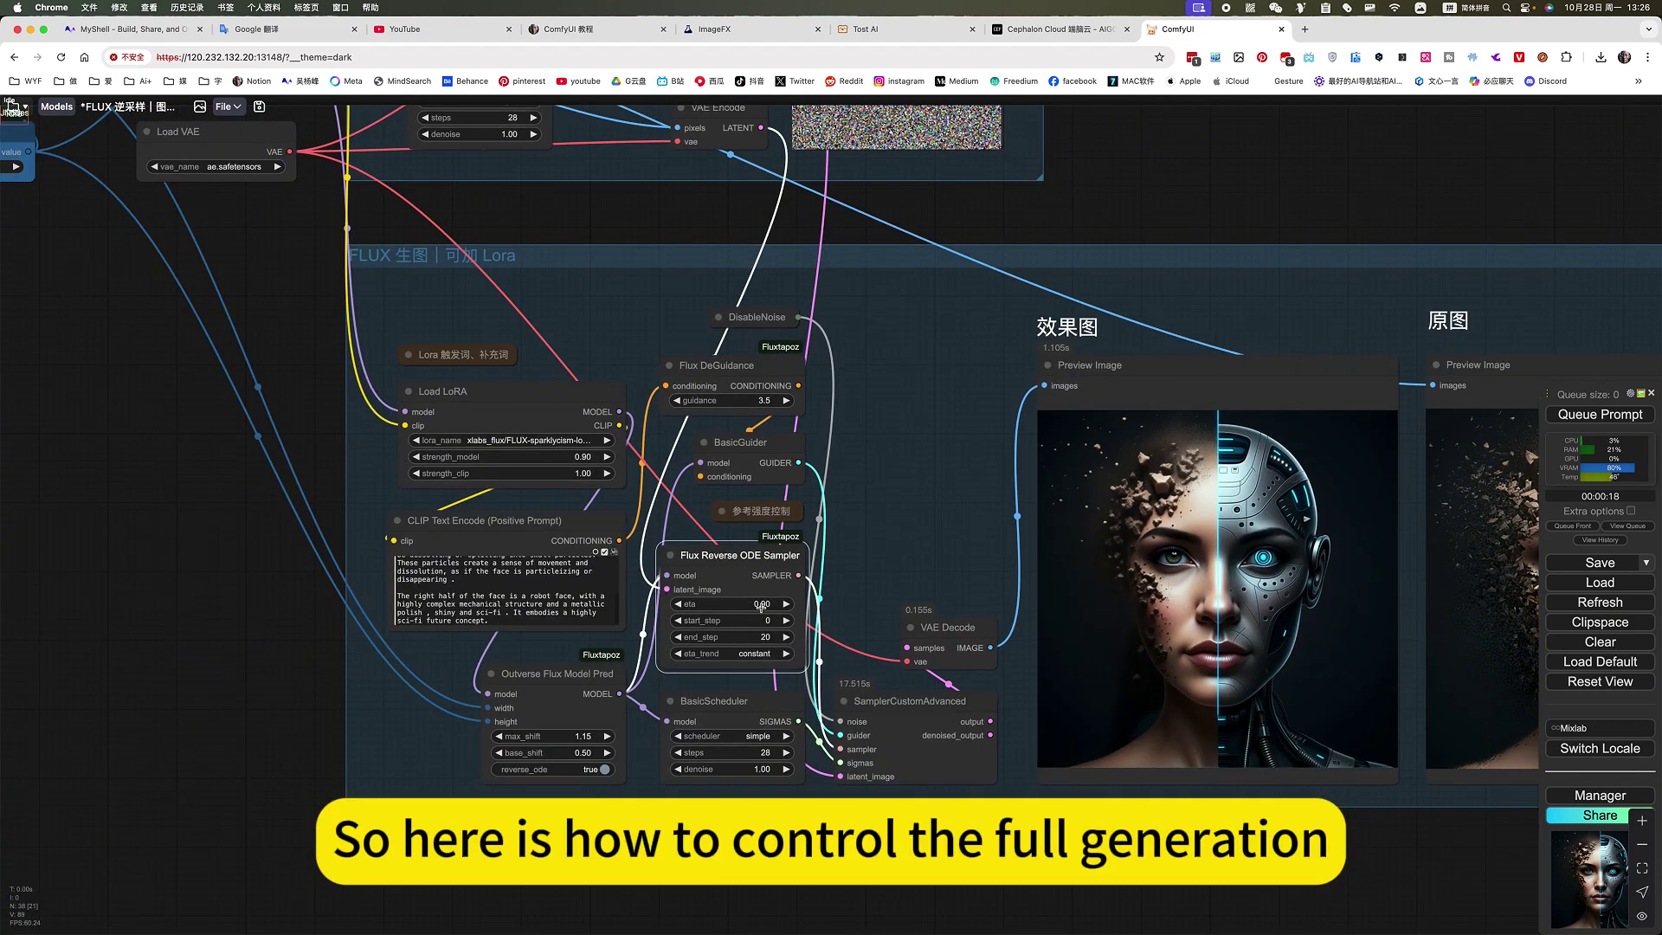
# - Set eta on the Flux Reverse ODE Sampler to 0.7 and run the workflow
pyautogui.click(680, 605)
pyautogui.click(681, 605)
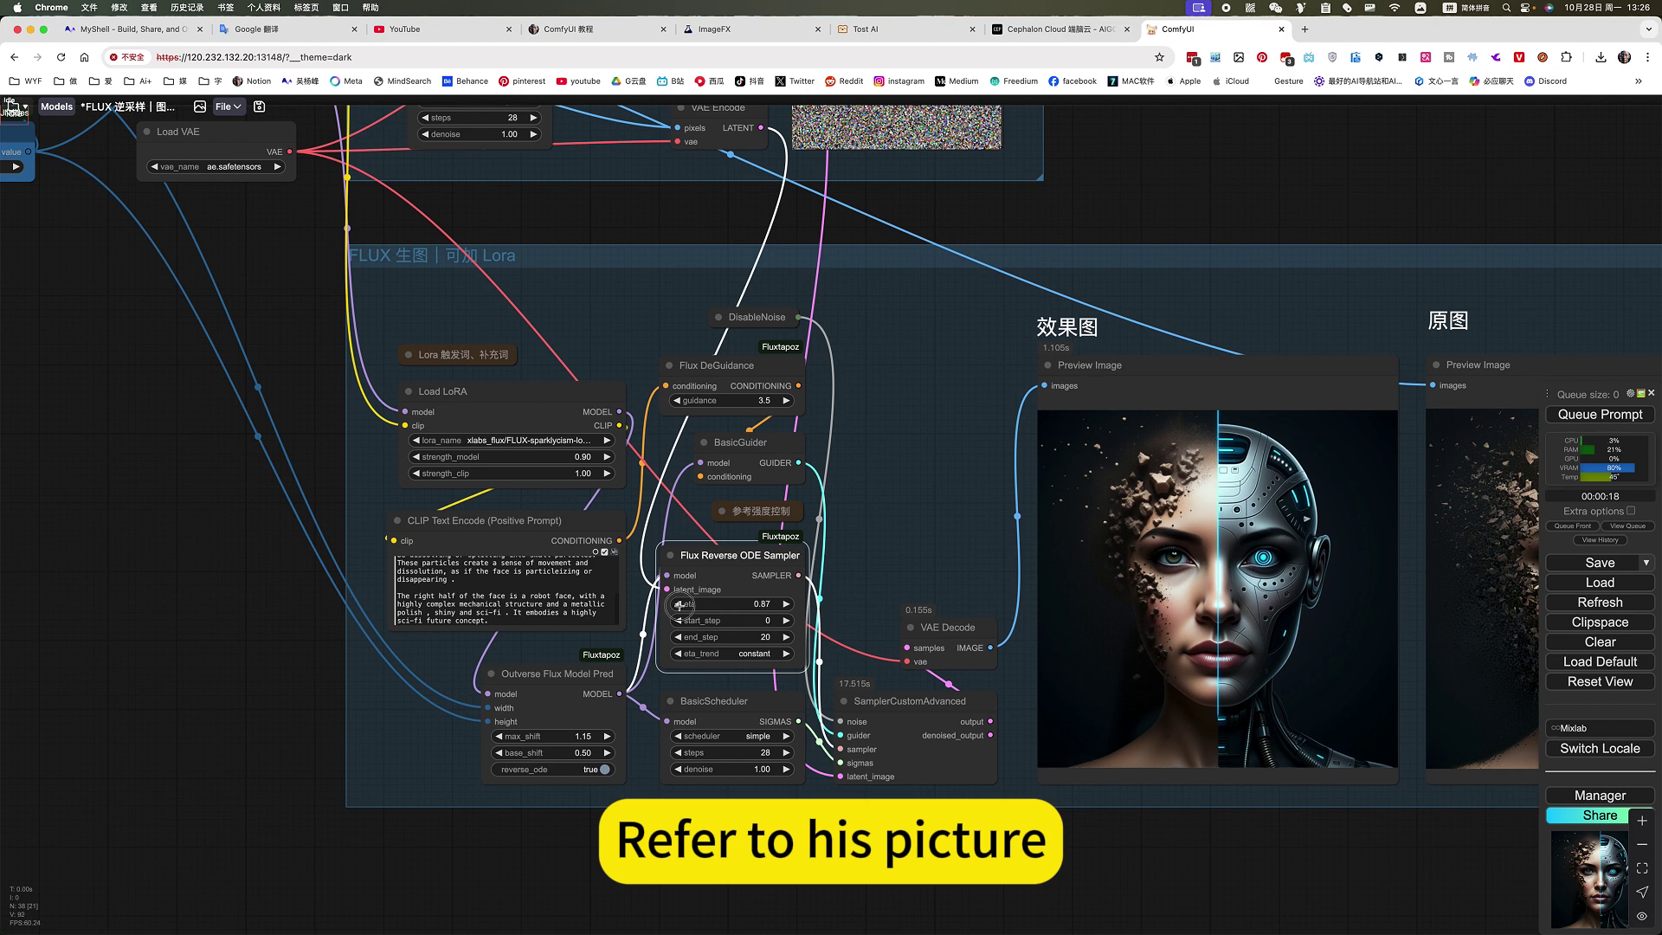
pyautogui.click(680, 605)
pyautogui.click(757, 604)
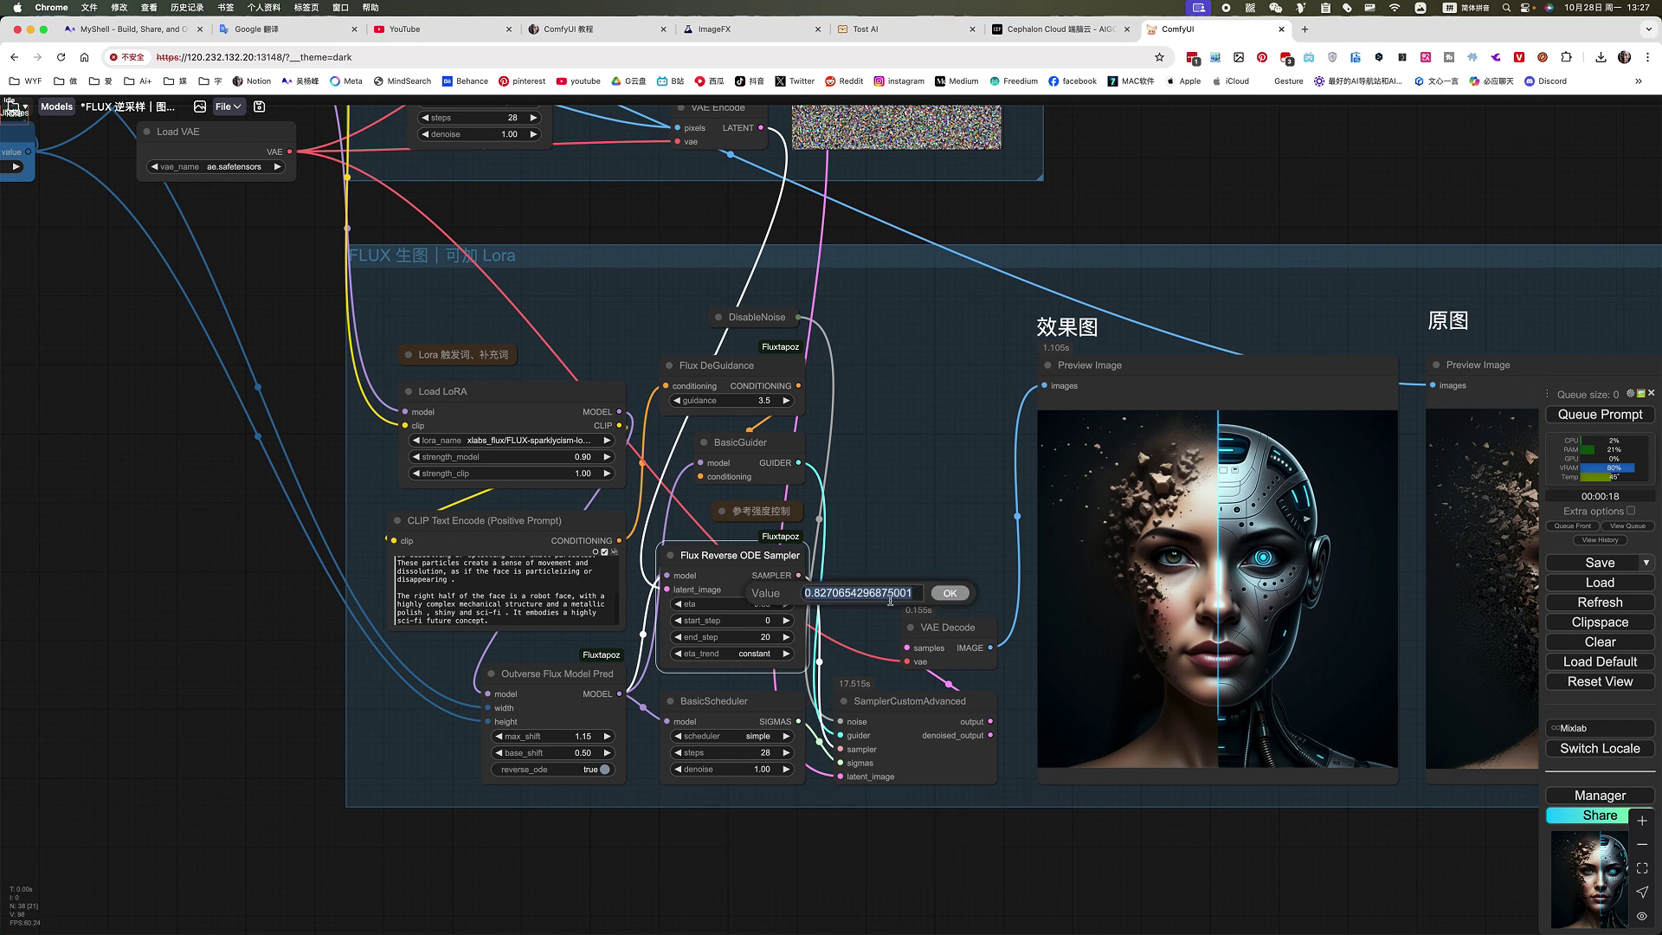
pyautogui.moveTo(812, 592); pyautogui.dragTo(972, 600)
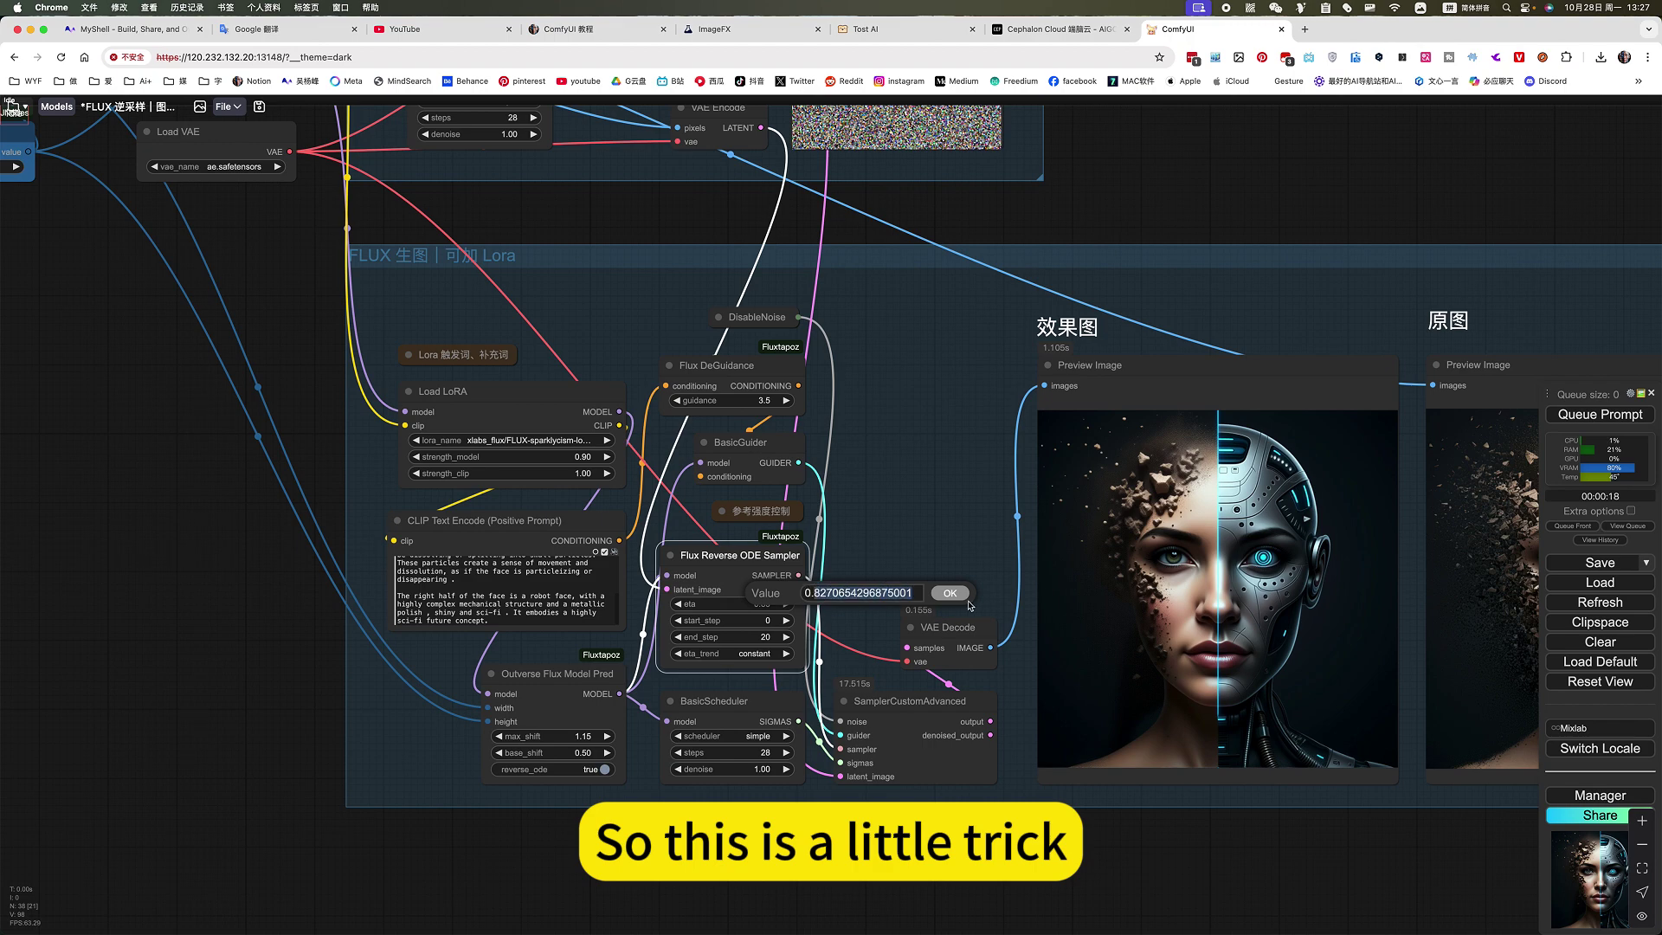
pyautogui.write('0.7')
pyautogui.click(962, 598)
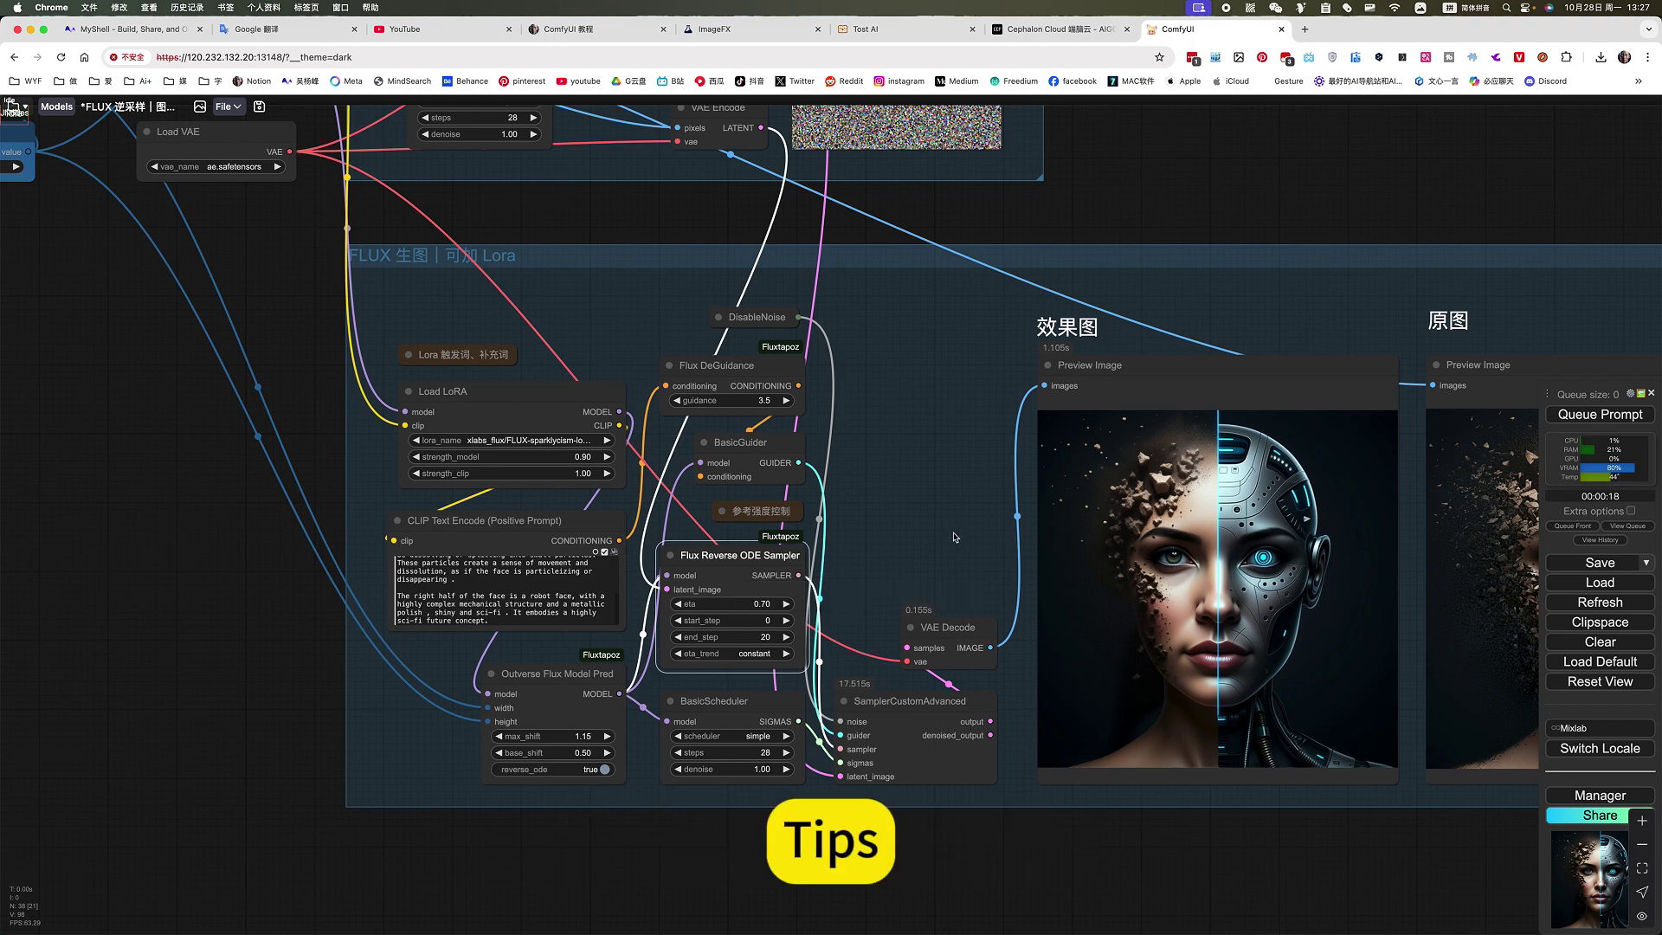
pyautogui.click(1584, 415)
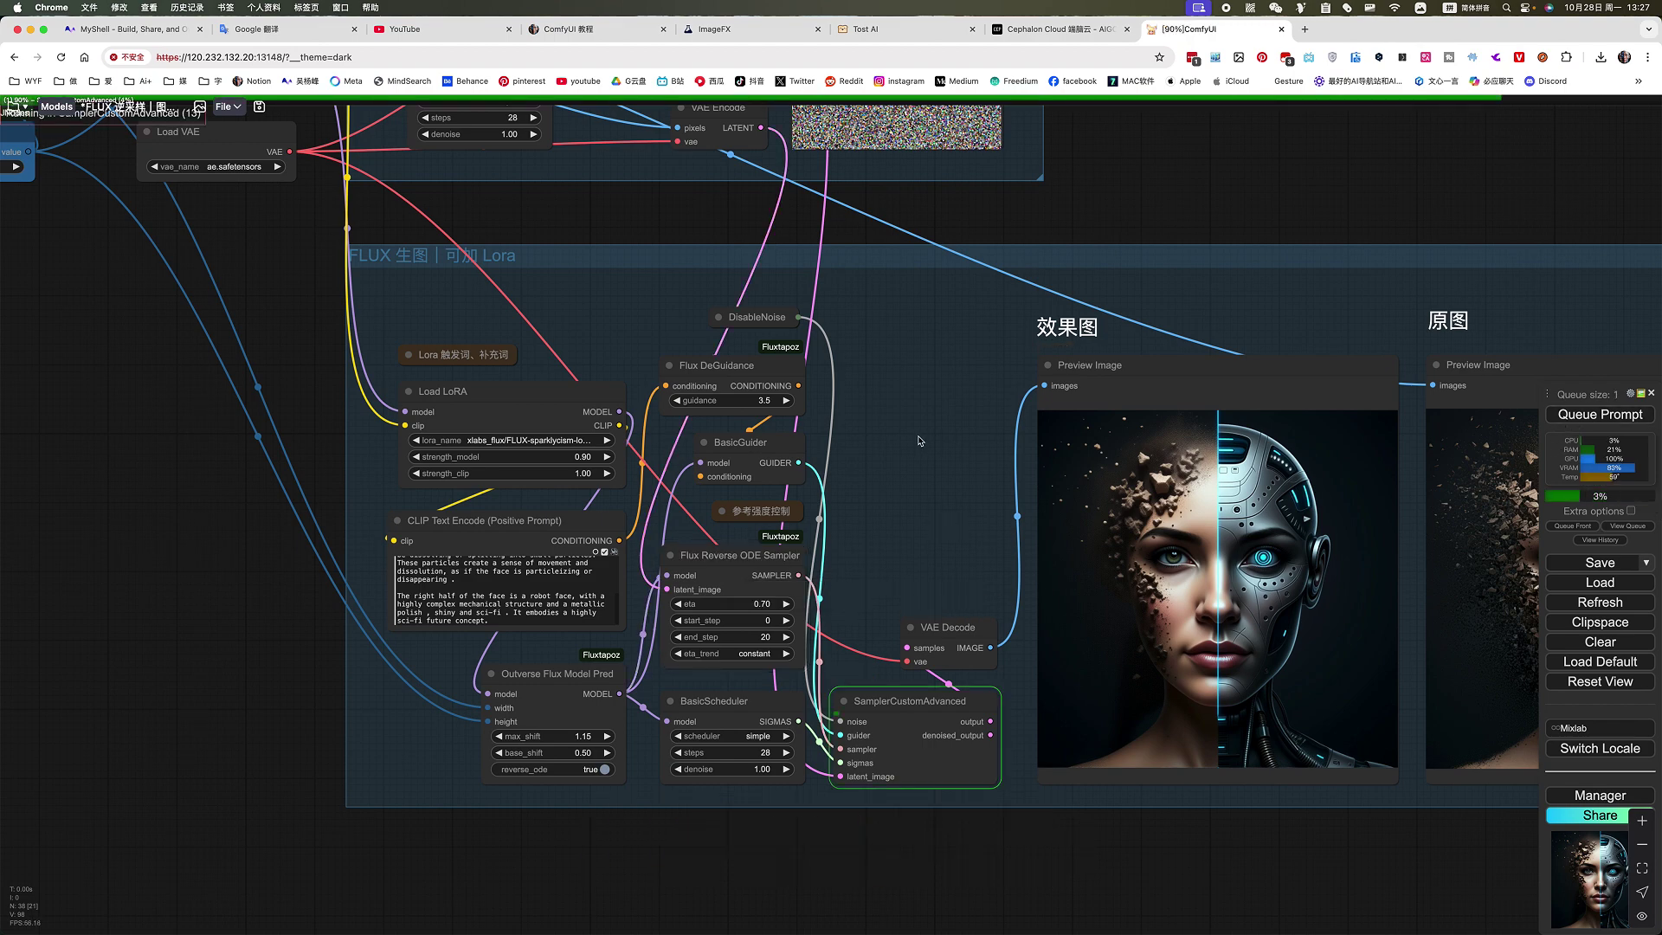
# - Review the whole workflow from the loaded portrait through the reverse-sampling group (逆采样) to the effect and original previews
pyautogui.scroll(-1, 924, 441)
pyautogui.scroll(-4, 924, 441)
pyautogui.moveTo(1103, 165); pyautogui.dragTo(1007, 486)
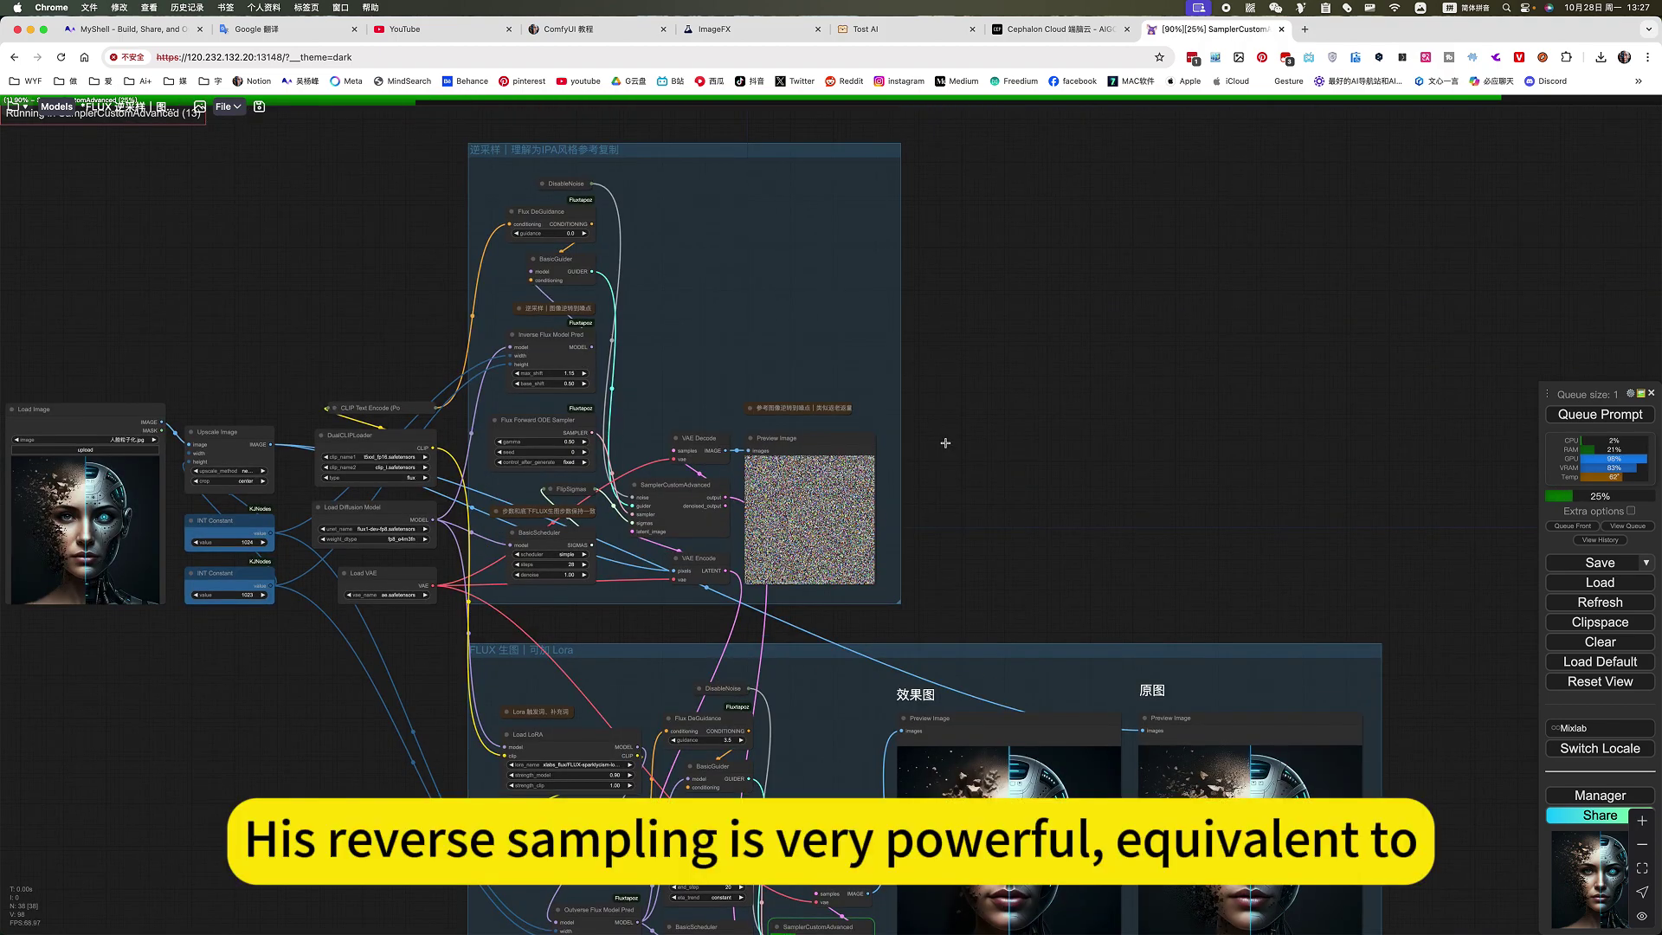
pyautogui.moveTo(997, 453); pyautogui.dragTo(1247, 419)
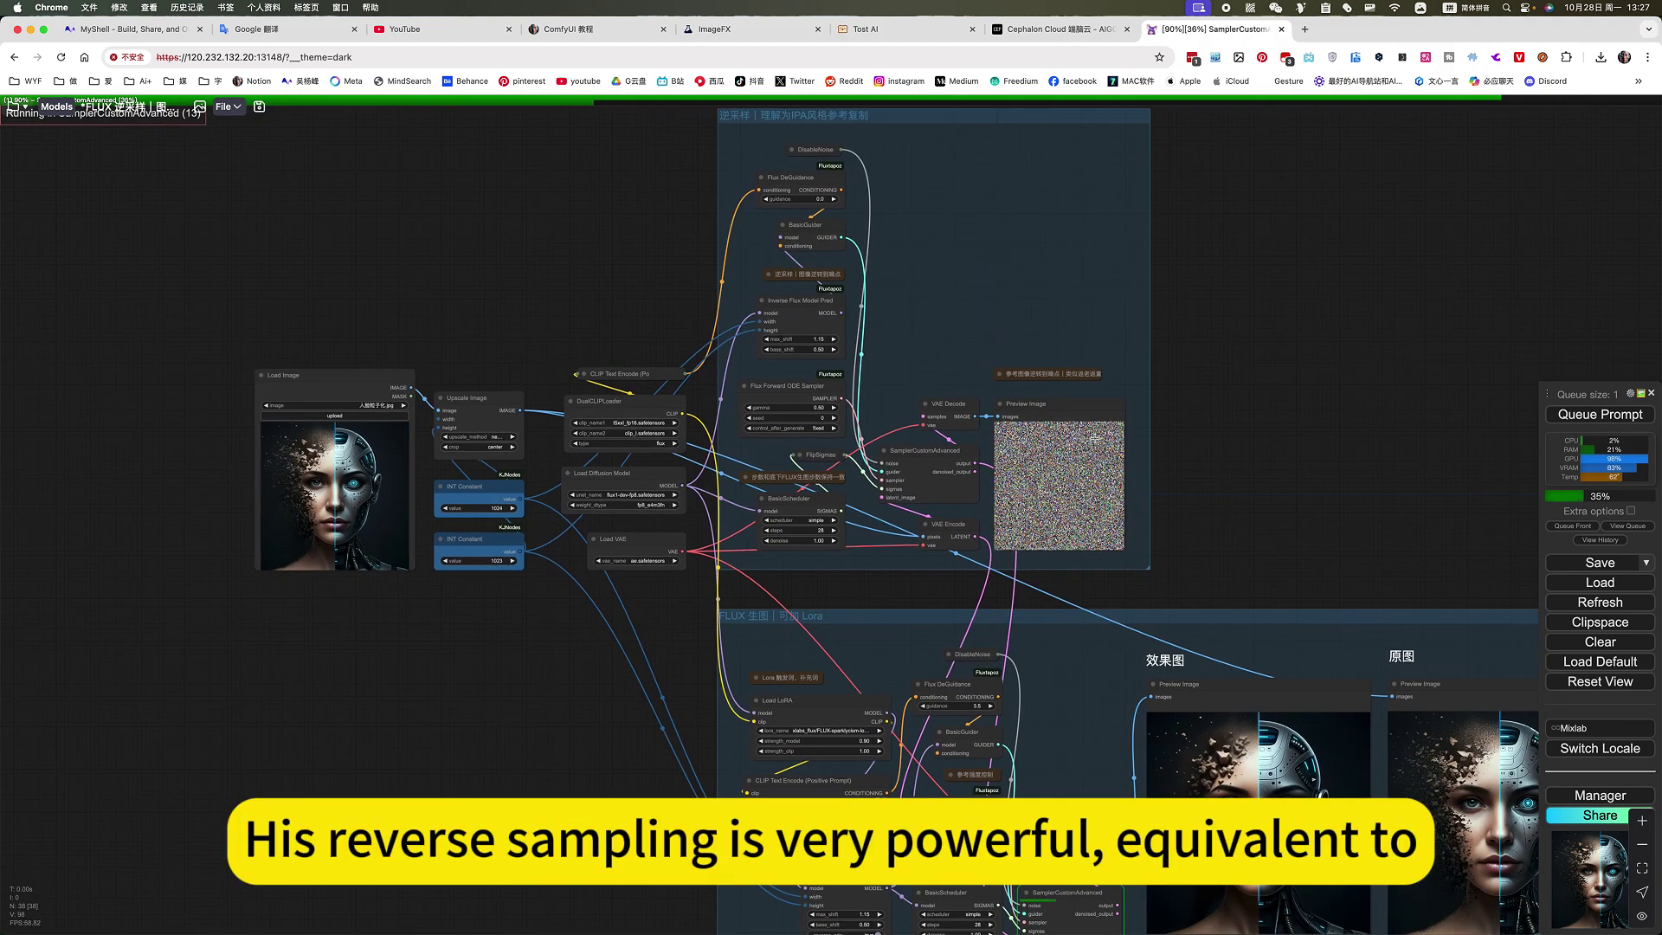
pyautogui.moveTo(1242, 541); pyautogui.dragTo(1057, 402)
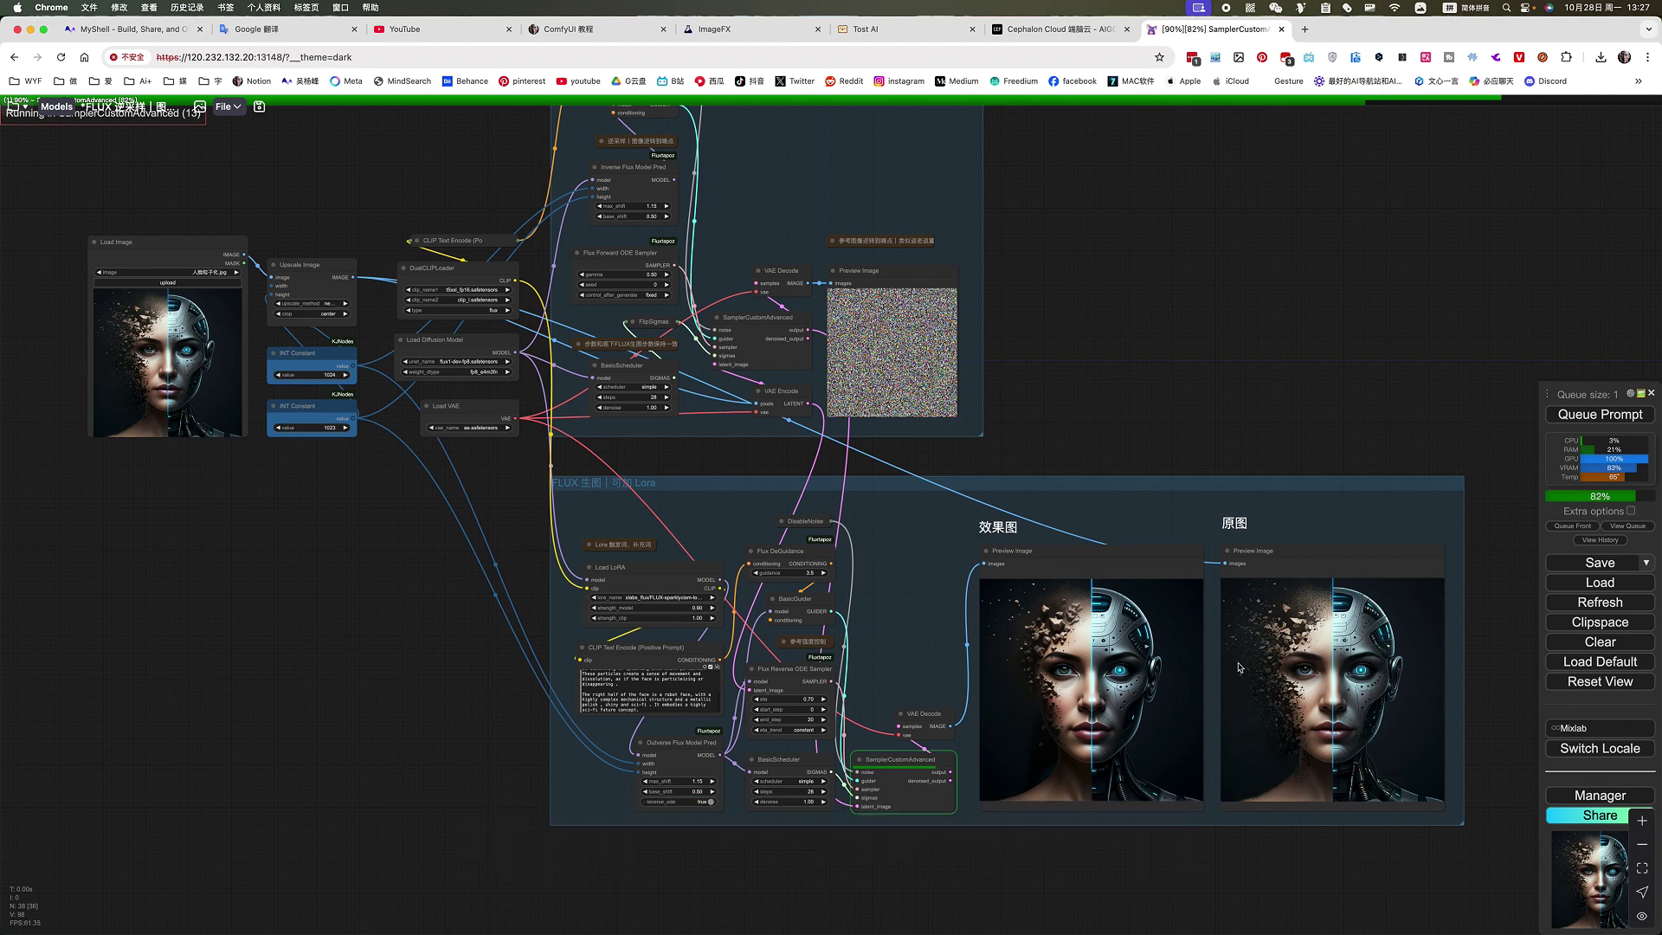
pyautogui.moveTo(1154, 380); pyautogui.dragTo(1064, 283)
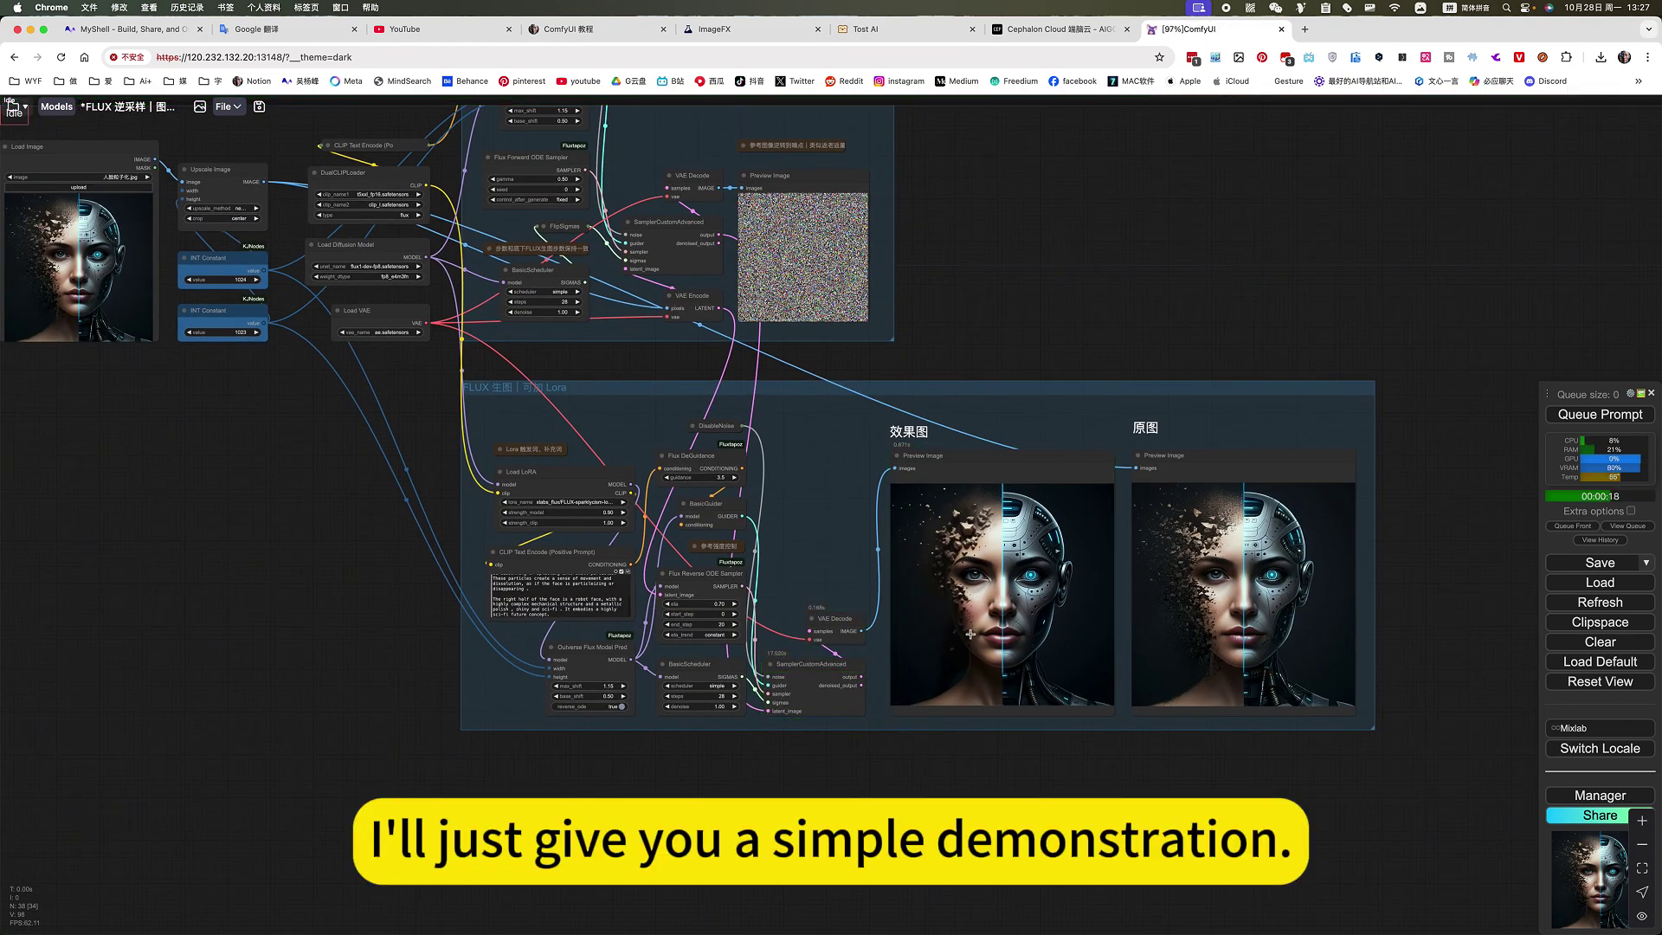
# - Delete the closing paragraph about the robot half of the face from the positive prompt in CLIP Text Encode
pyautogui.scroll(10, 1129, 643)
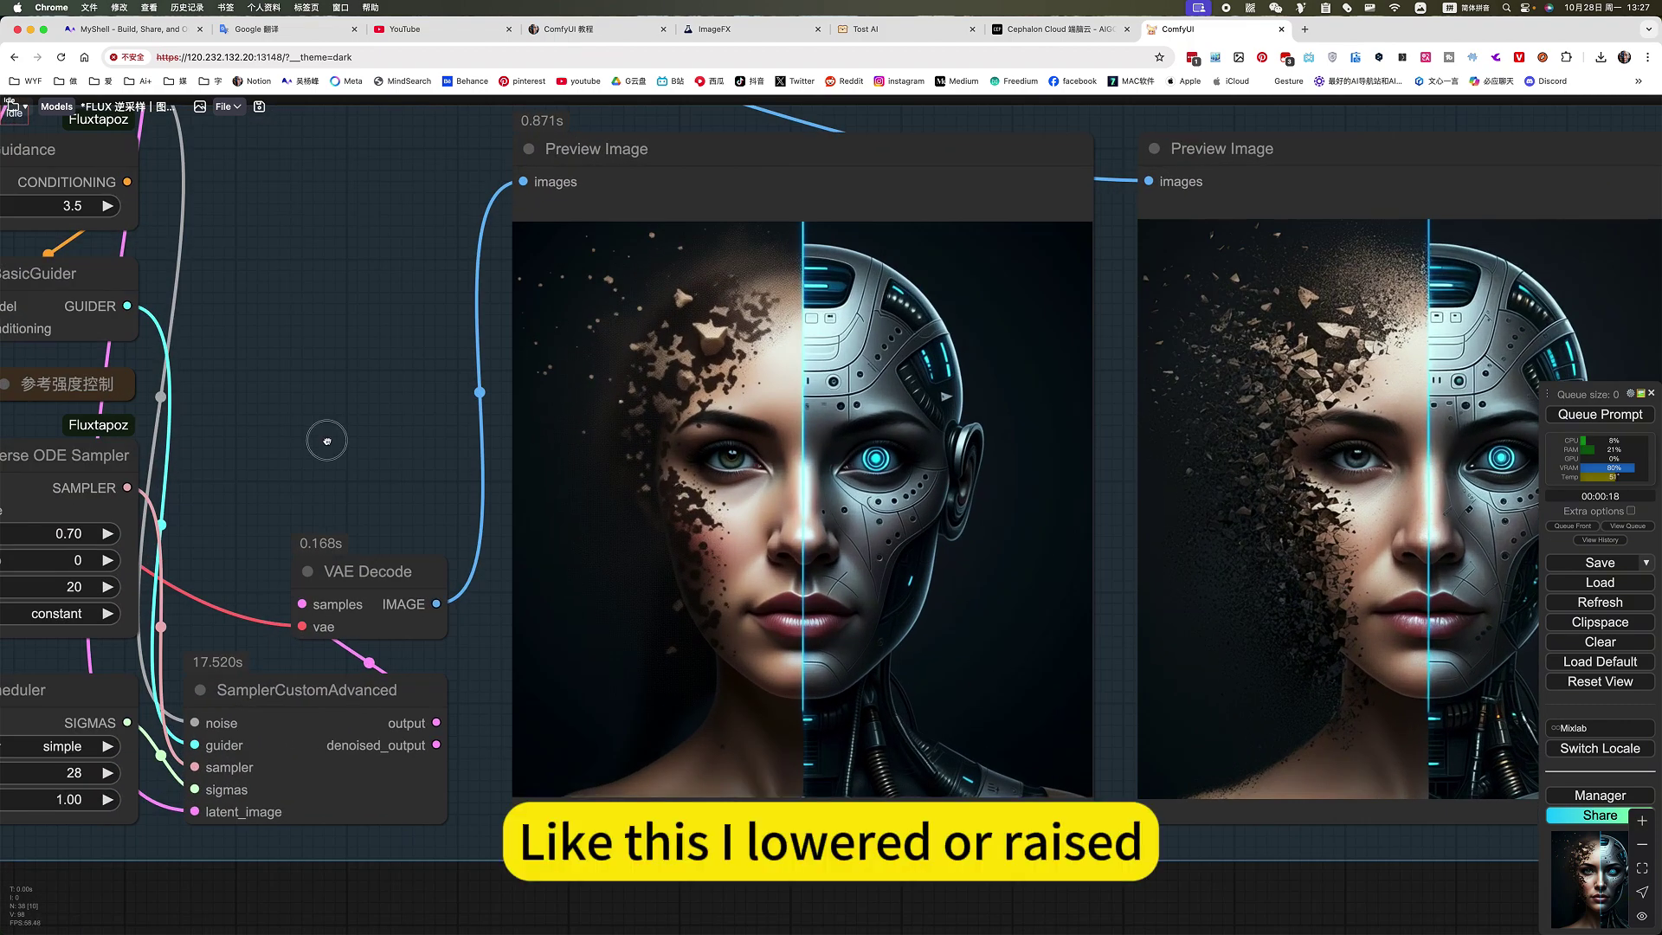
pyautogui.moveTo(326, 442); pyautogui.dragTo(436, 451)
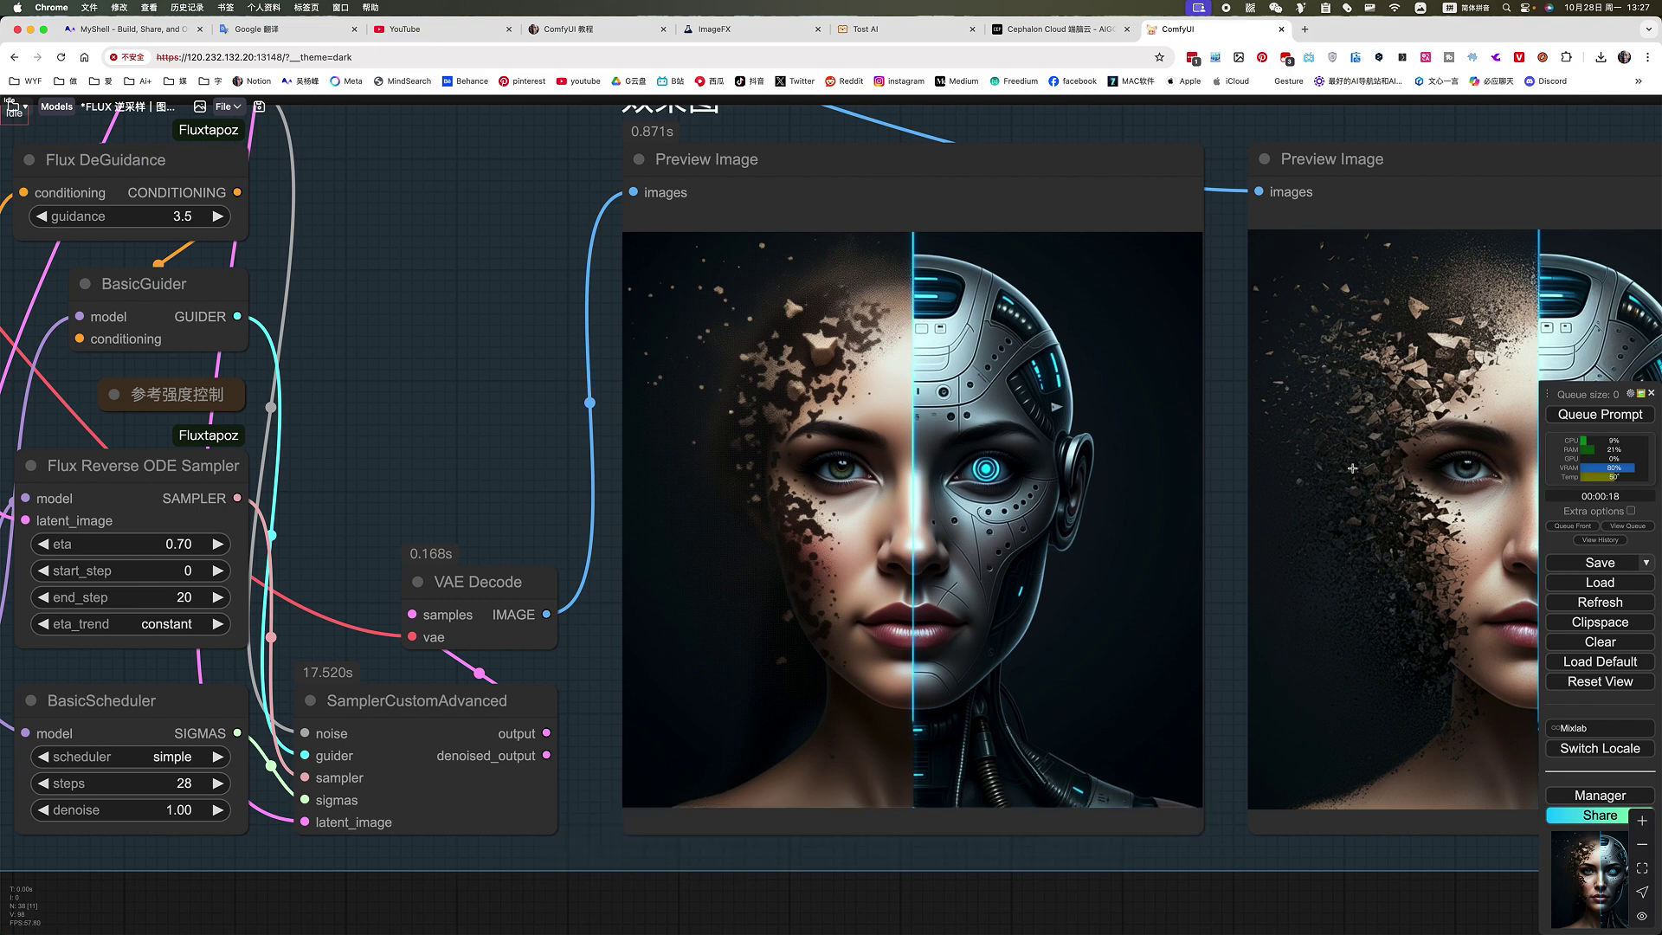
pyautogui.scroll(-5, 1376, 450)
pyautogui.moveTo(770, 417); pyautogui.dragTo(913, 520)
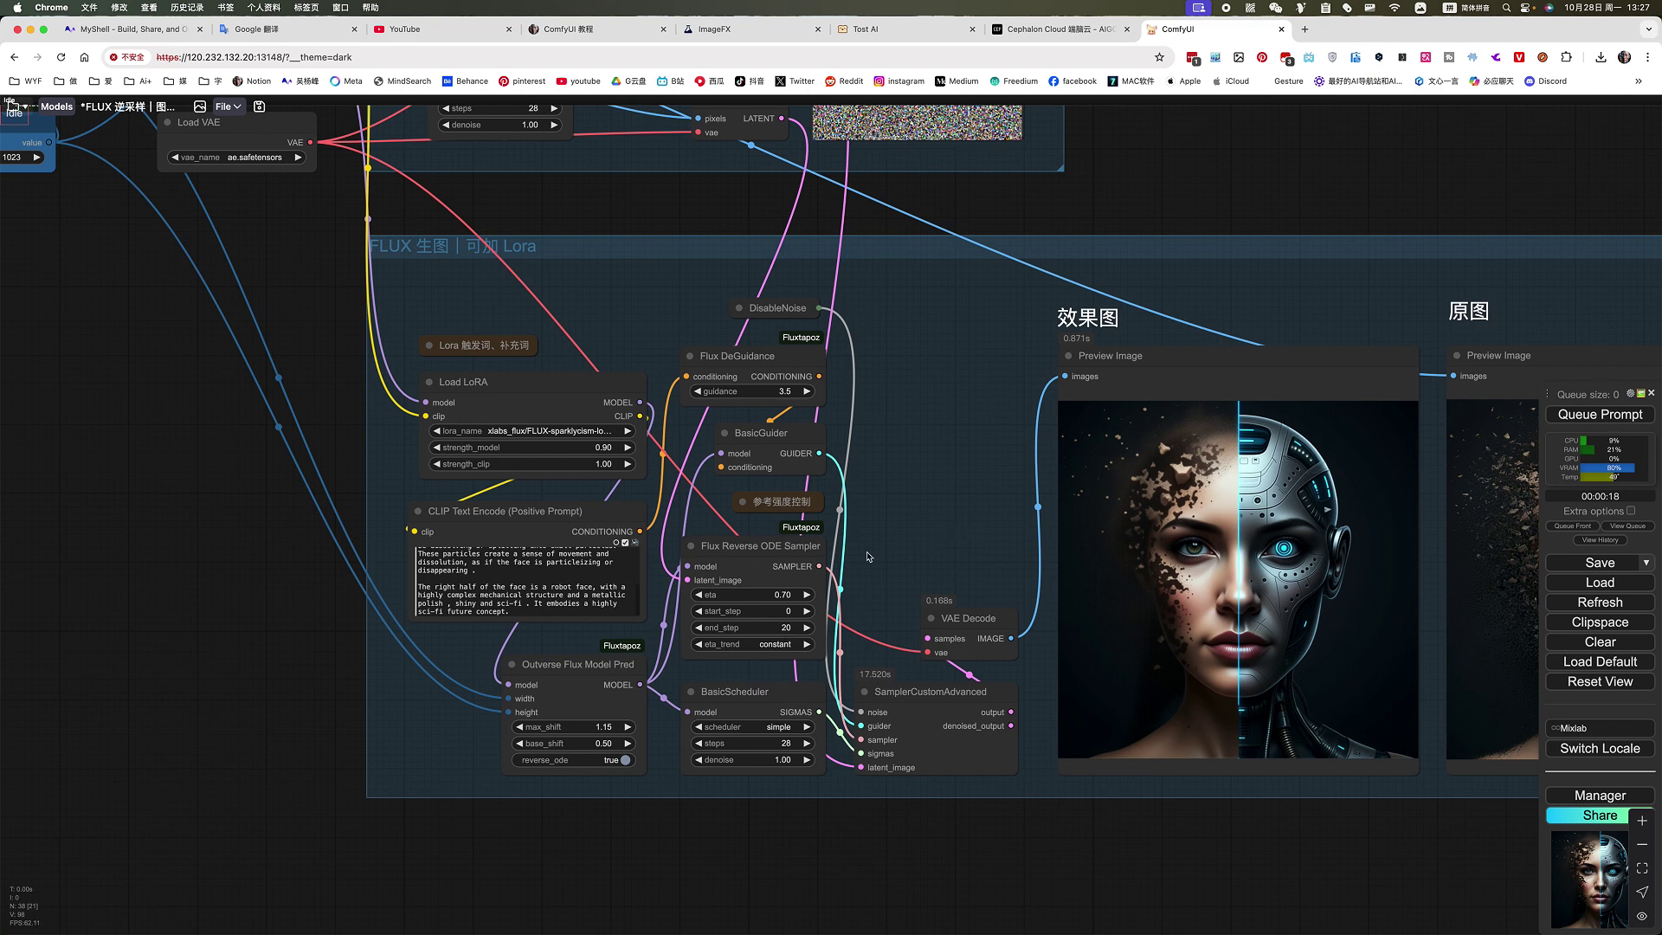
pyautogui.click(486, 571)
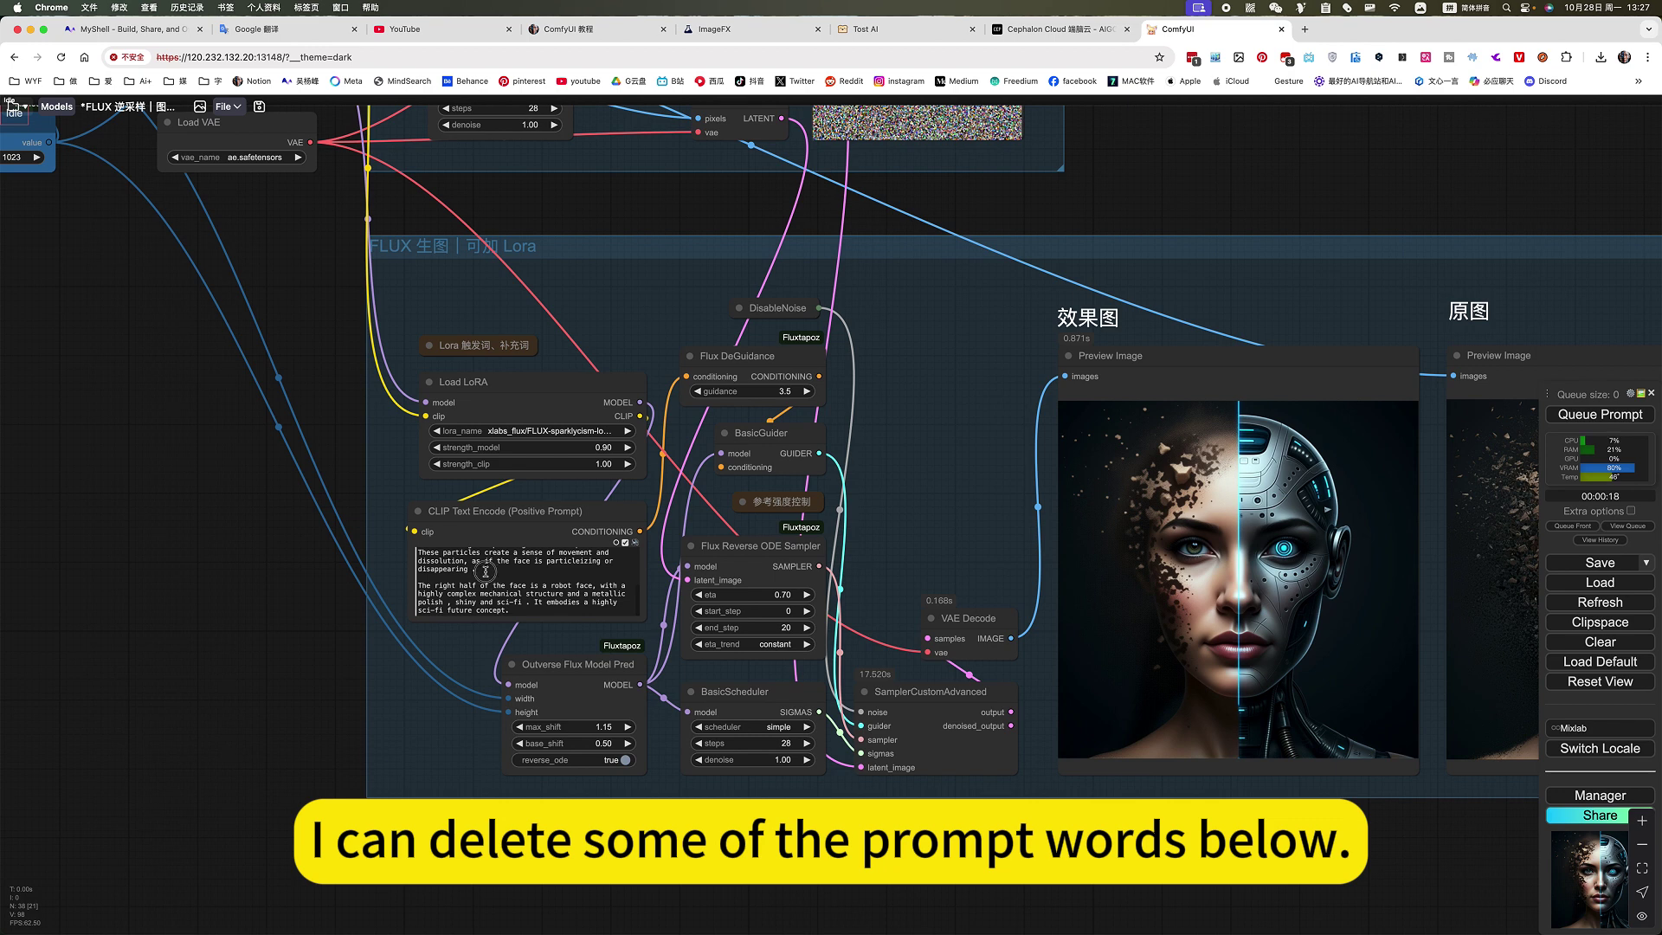
pyautogui.moveTo(486, 572); pyautogui.dragTo(594, 644)
pyautogui.press('BackSpace')
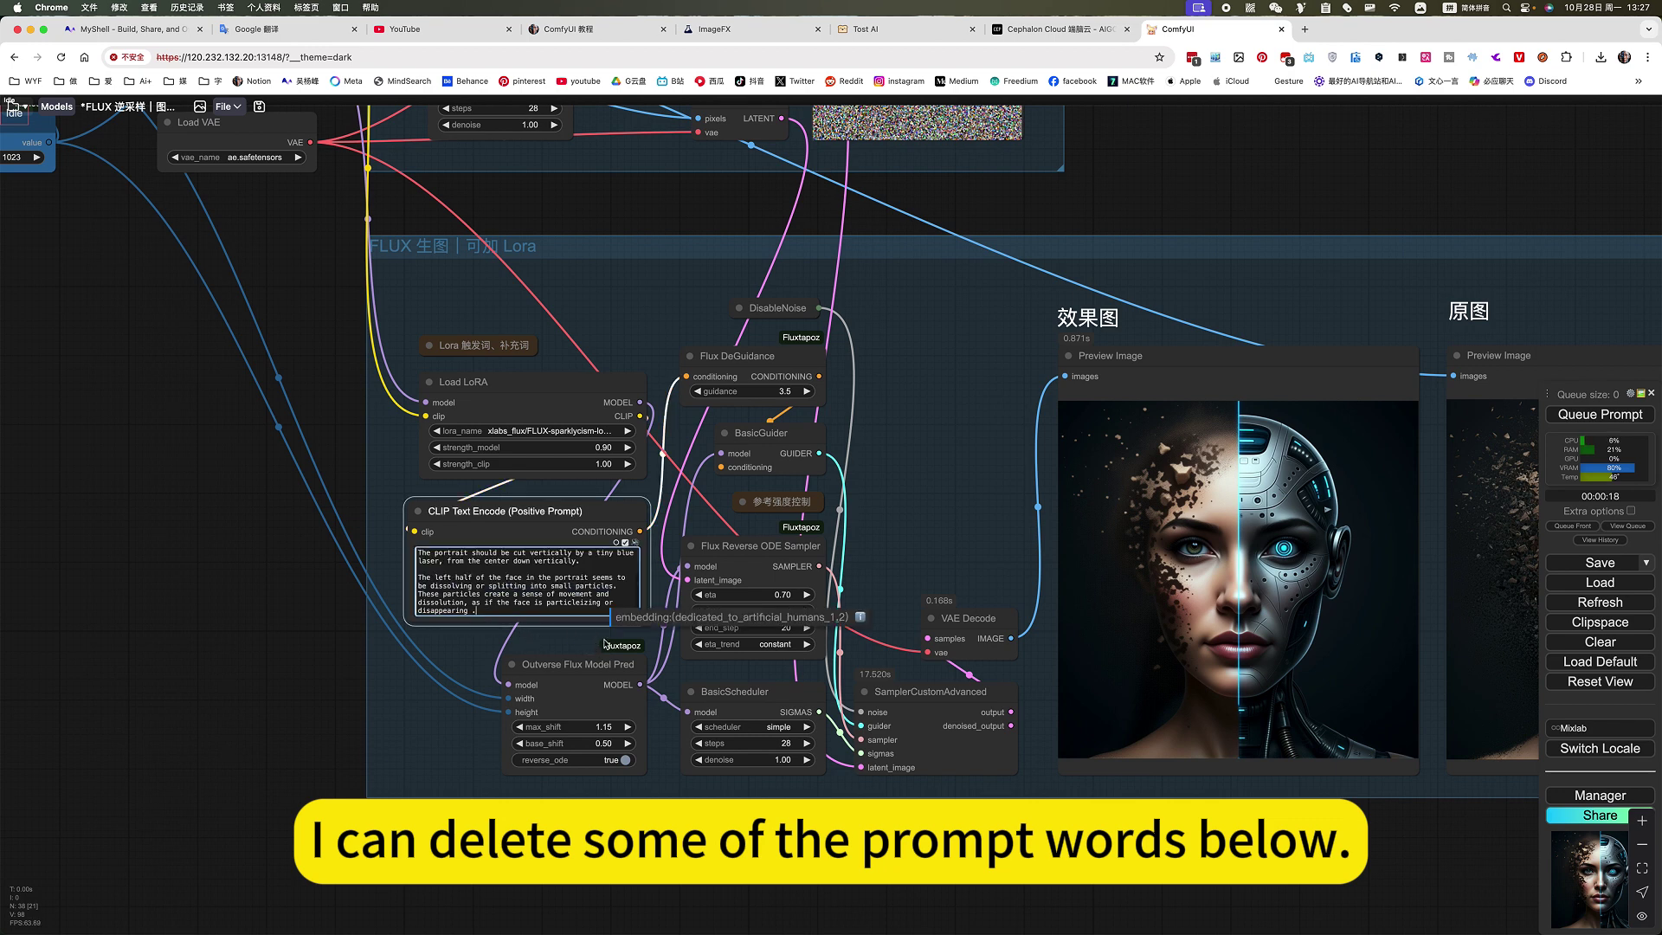
# - In Google Translate, shorten the English prompt to end at "The right half of the face is a robot face," and copy it all
pyautogui.click(255, 32)
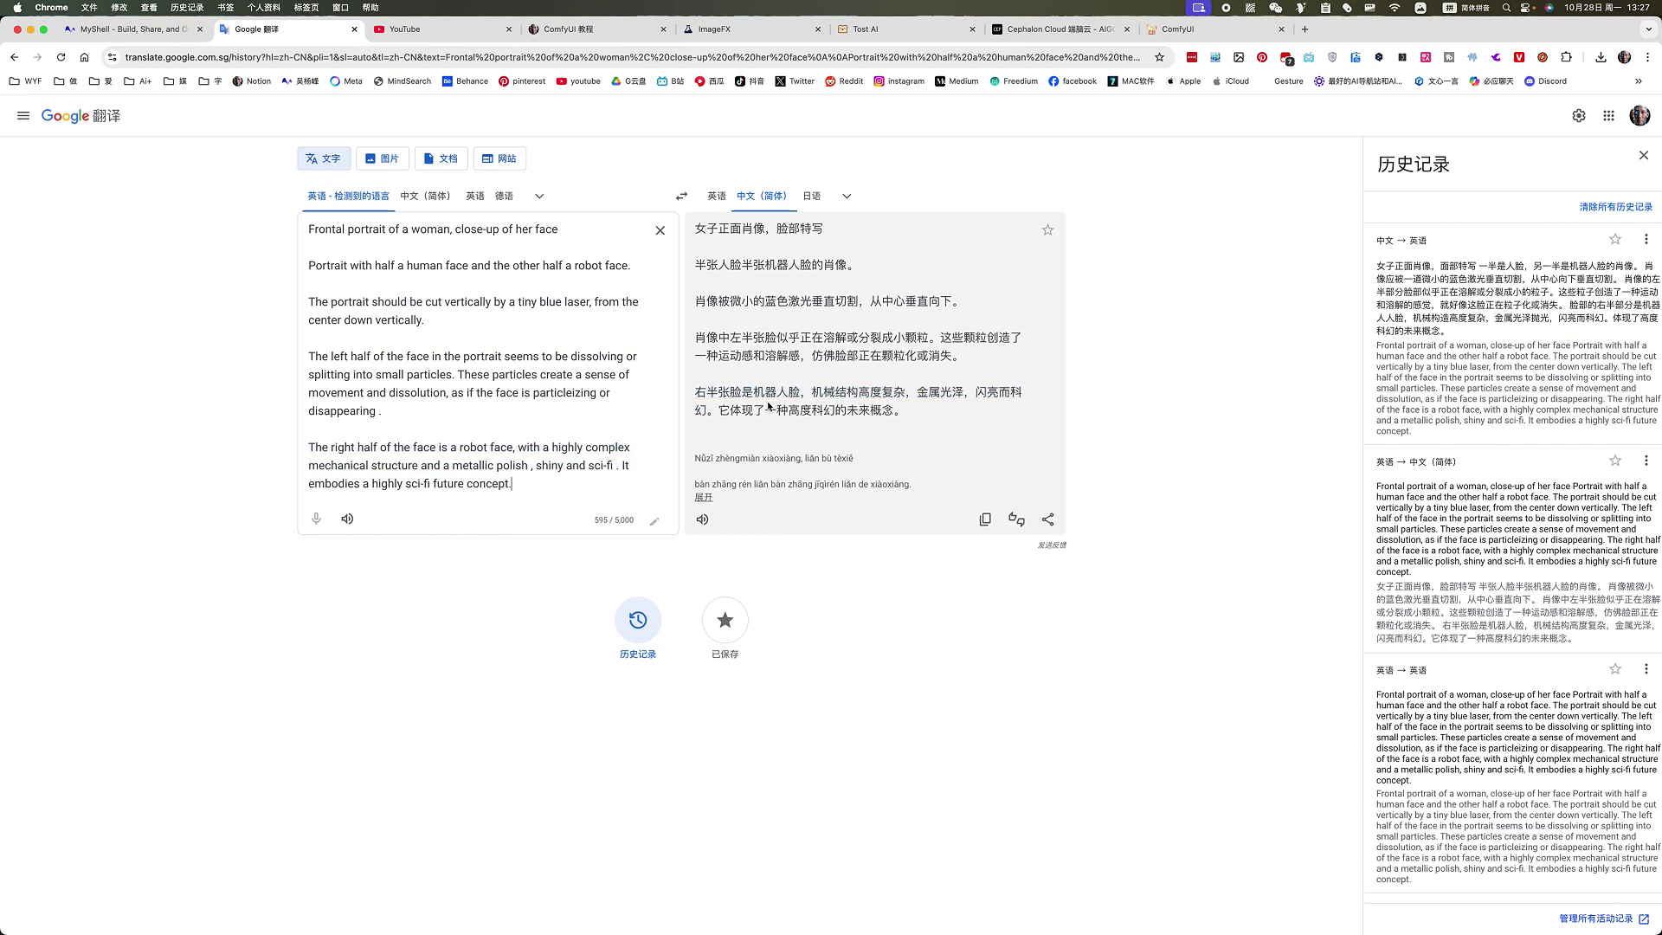
pyautogui.keyDown('shift'); pyautogui.click(518, 447); pyautogui.keyUp('shift')
pyautogui.press('BackSpace')
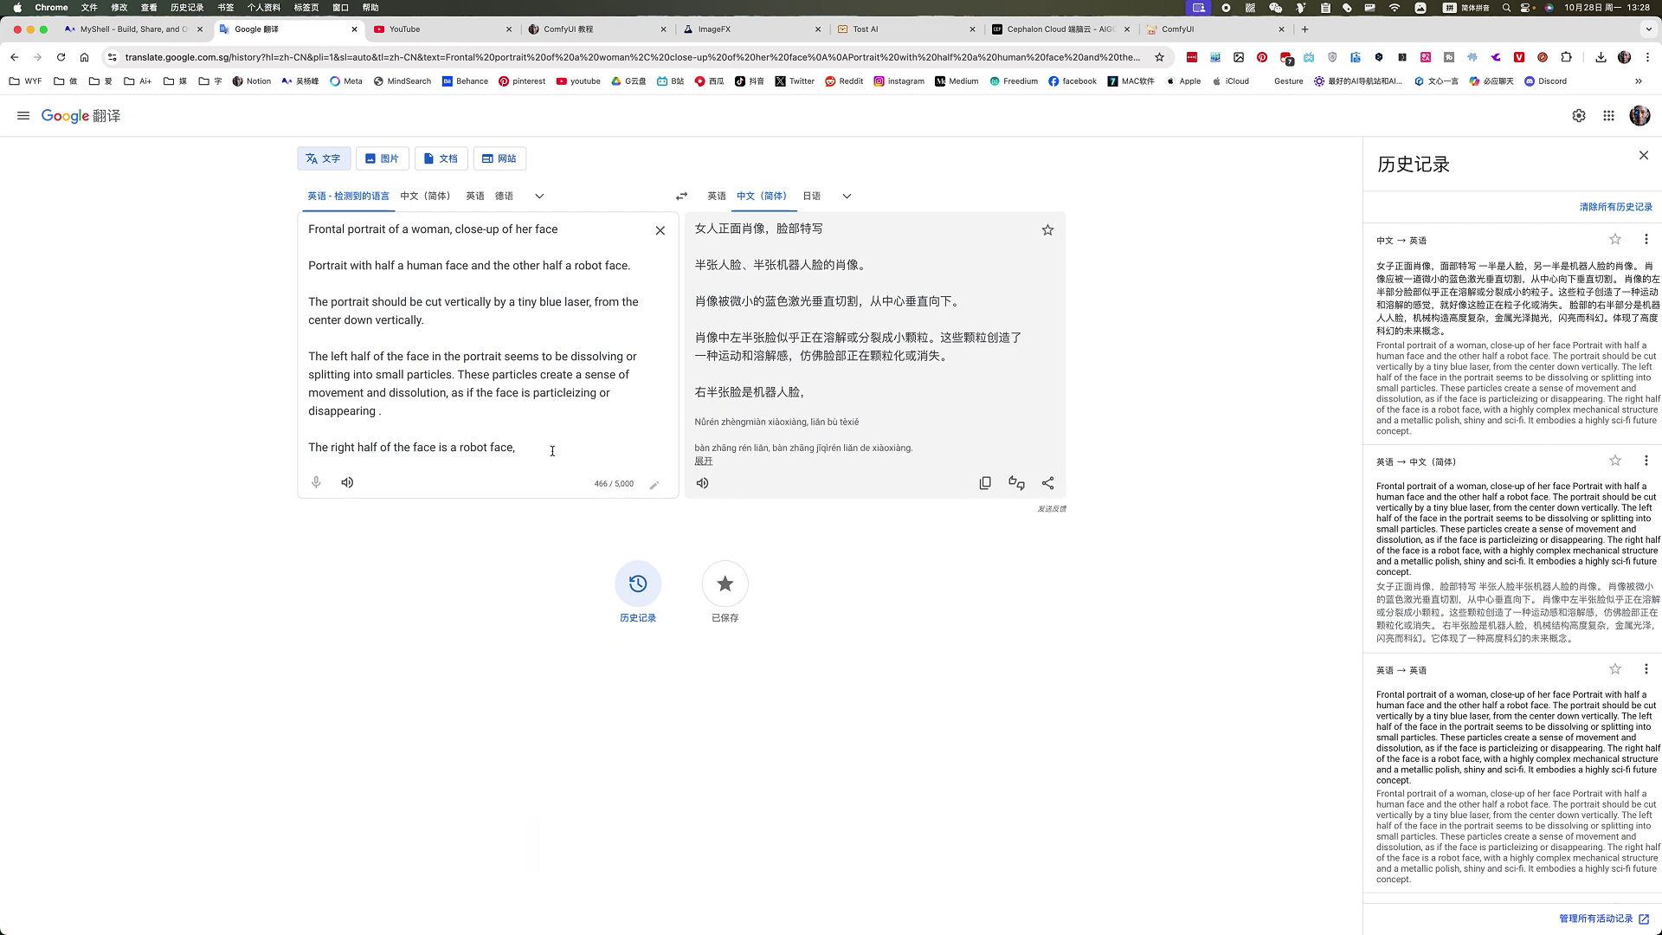
pyautogui.moveTo(553, 451); pyautogui.dragTo(167, 101)
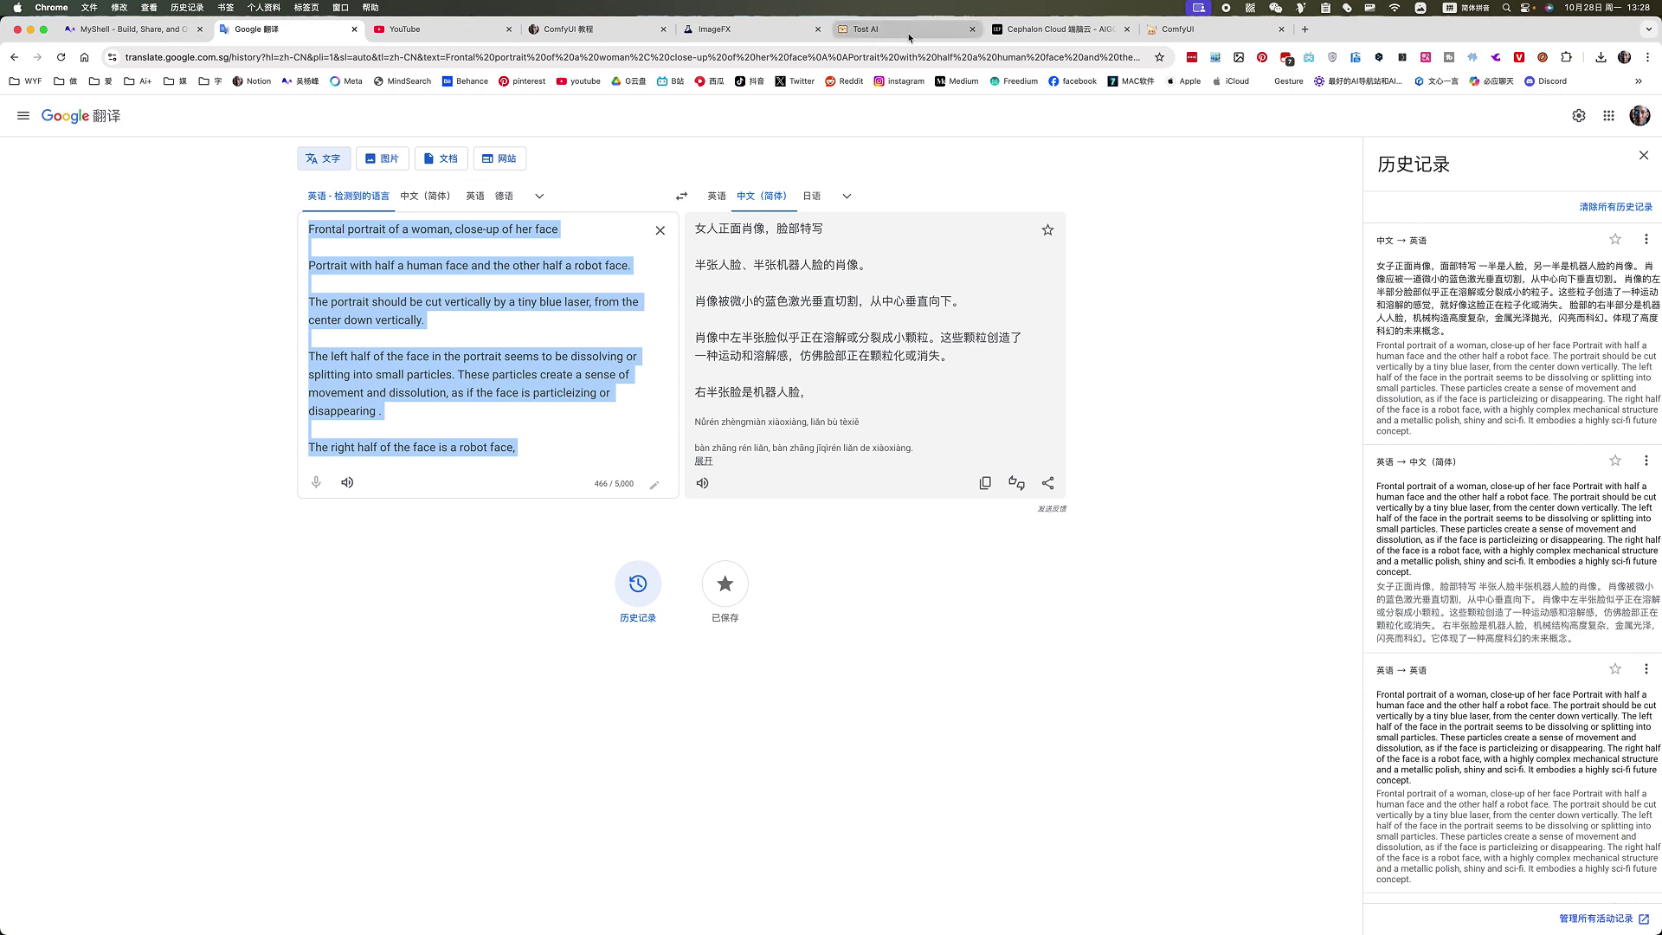
# - Back in ComfyUI, replace the whole positive prompt with the copied shortened text and run the workflow
pyautogui.click(1208, 28)
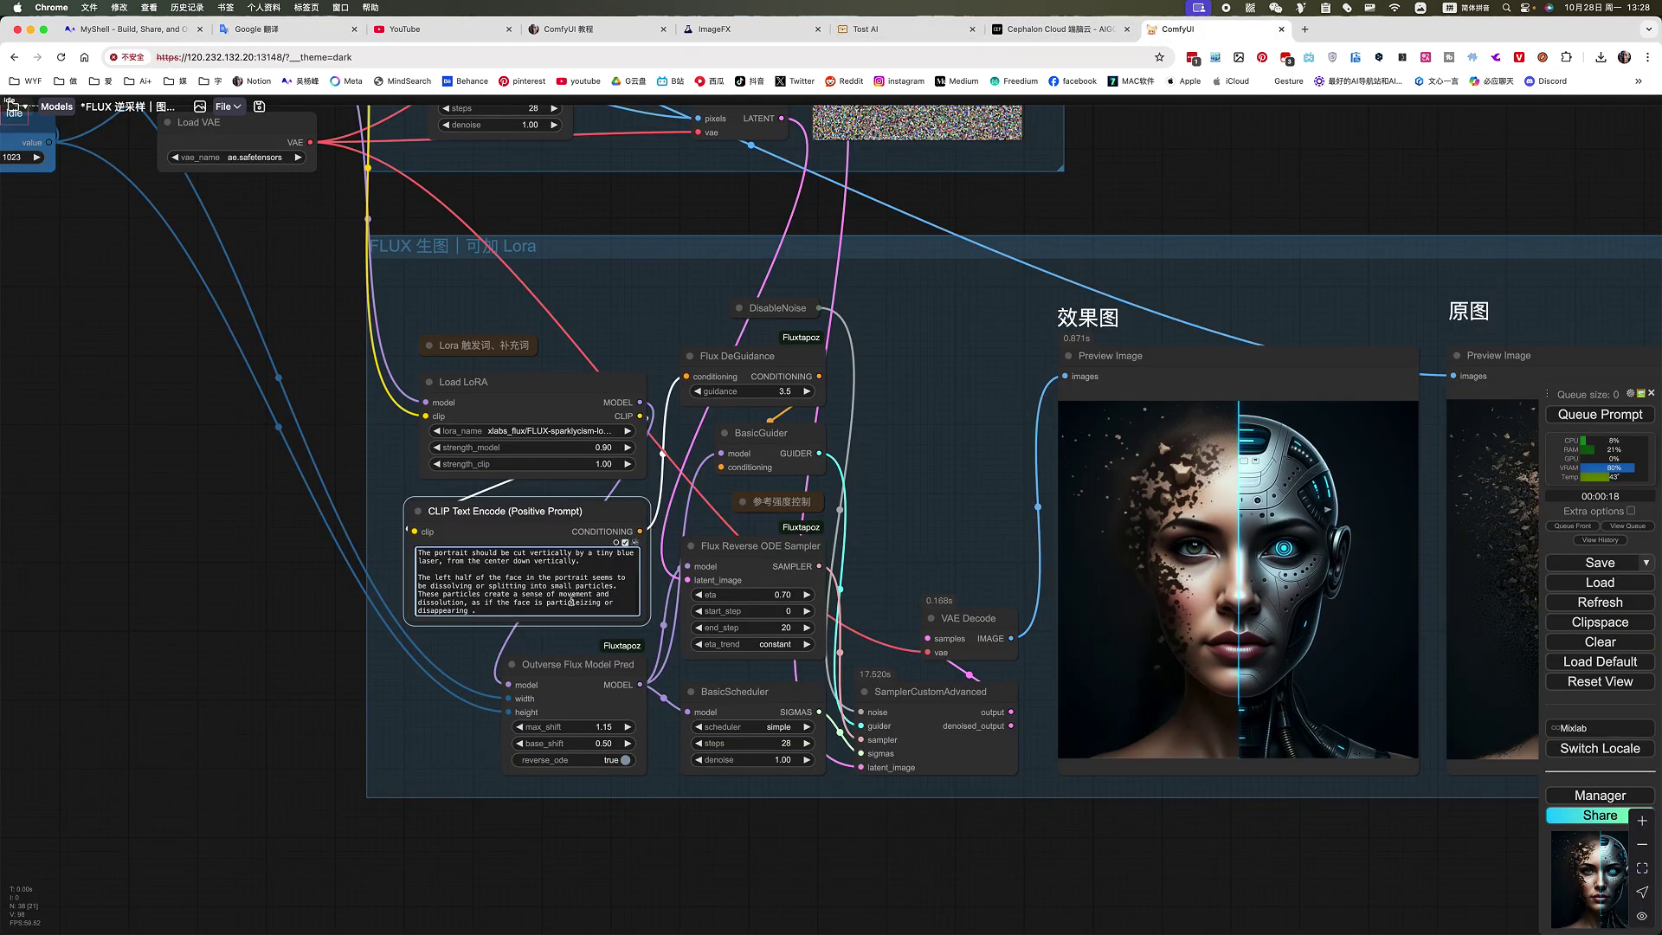
pyautogui.press('super+a')
pyautogui.press('super+v')
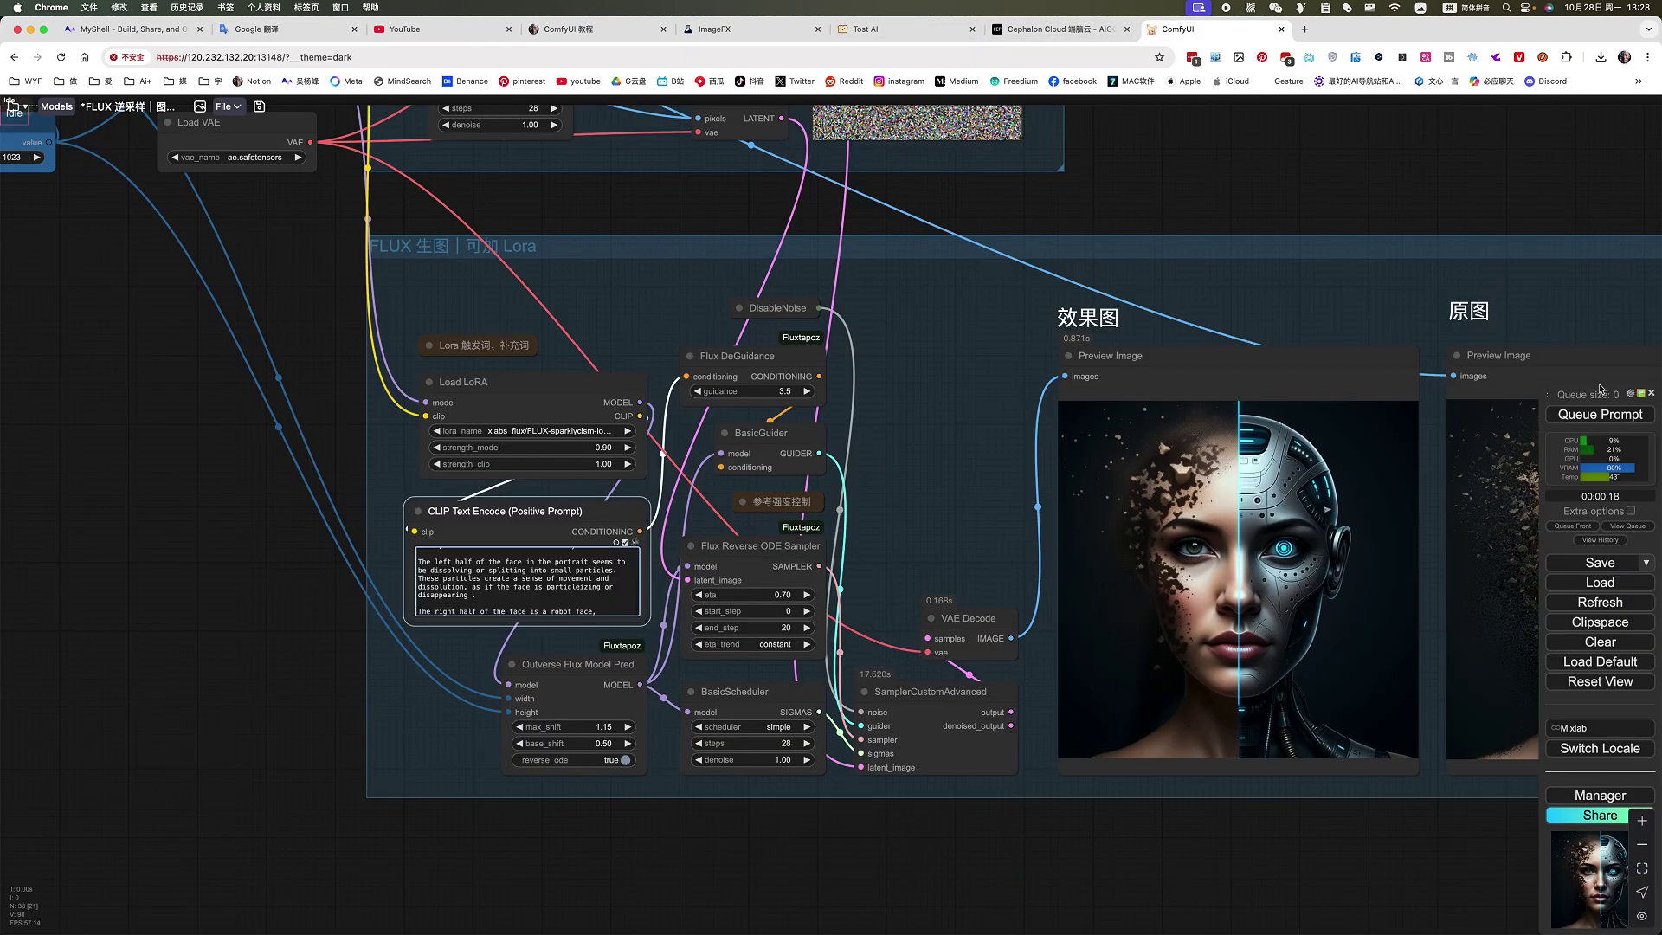
pyautogui.click(1594, 418)
# - Compare the 效果图 and 原图 previews for the shortened prompt and review the reverse-sampling group above them
pyautogui.moveTo(1221, 859); pyautogui.dragTo(1045, 839)
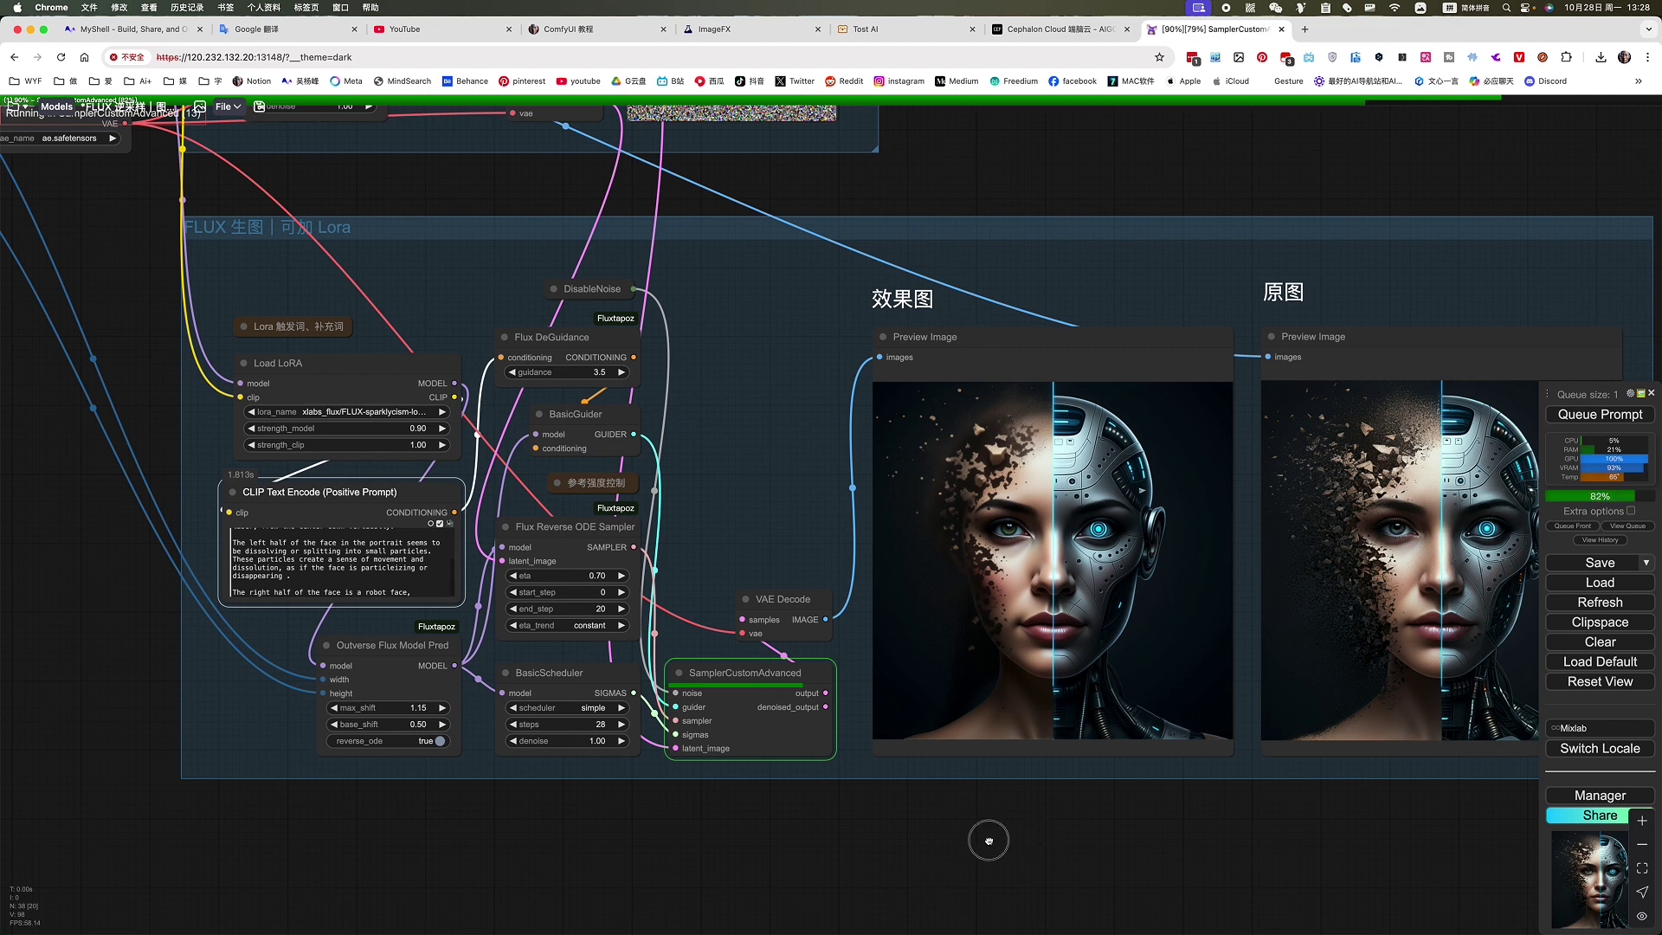
pyautogui.moveTo(991, 834); pyautogui.dragTo(899, 842)
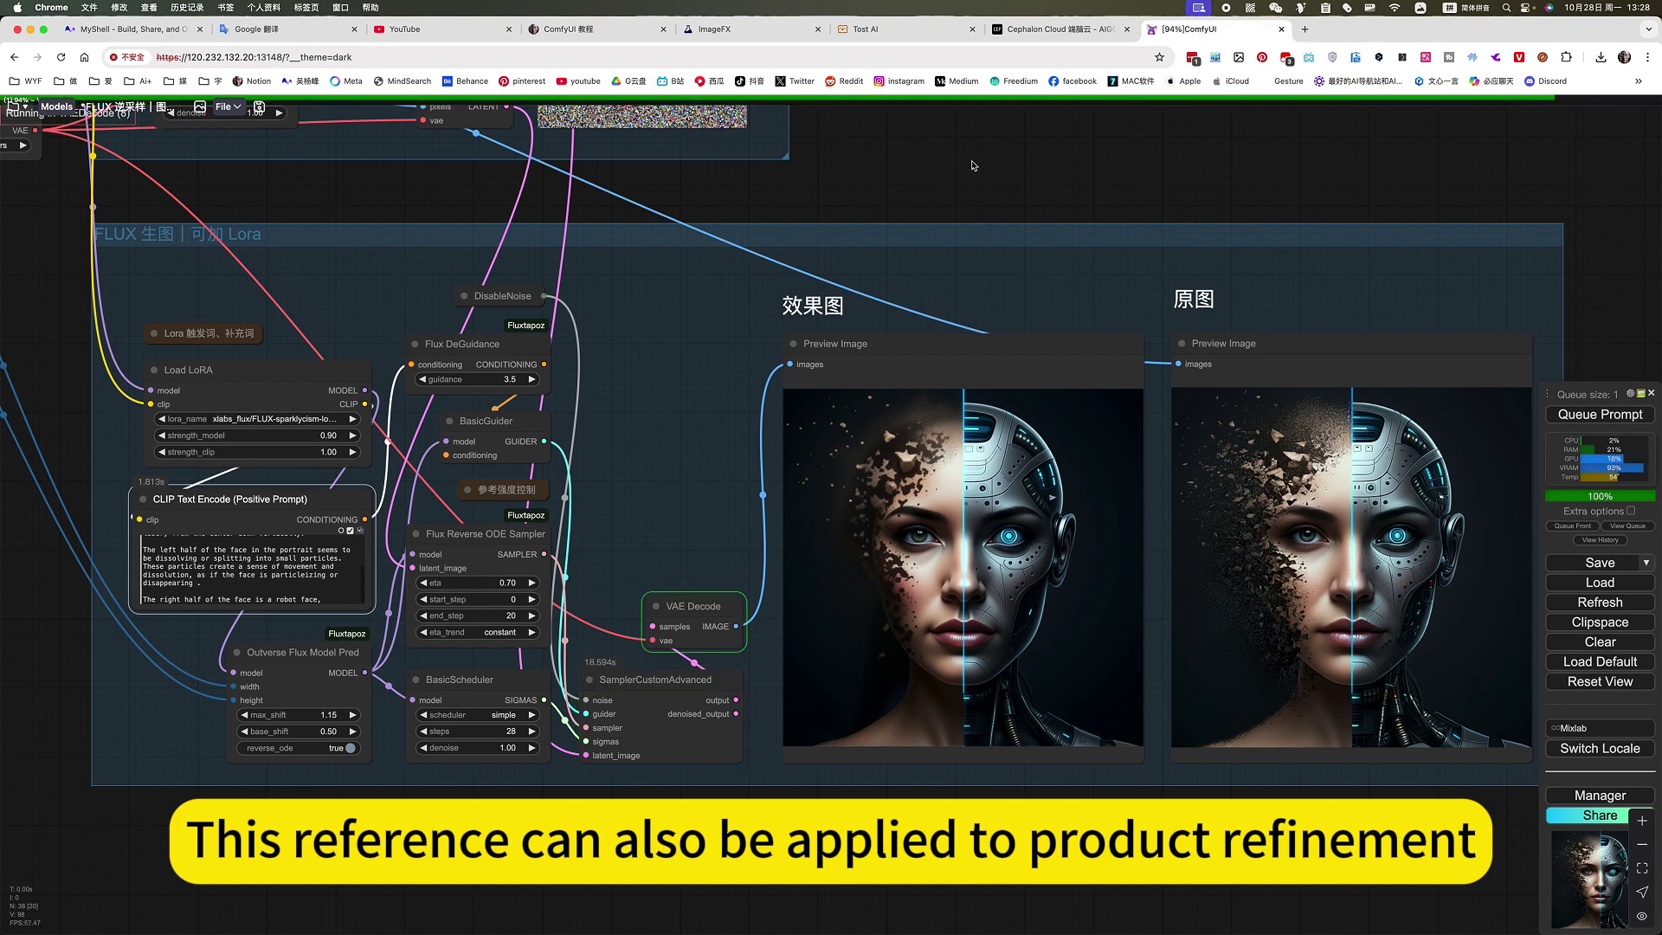
pyautogui.moveTo(933, 154); pyautogui.dragTo(959, 448)
pyautogui.scroll(-3, 960, 451)
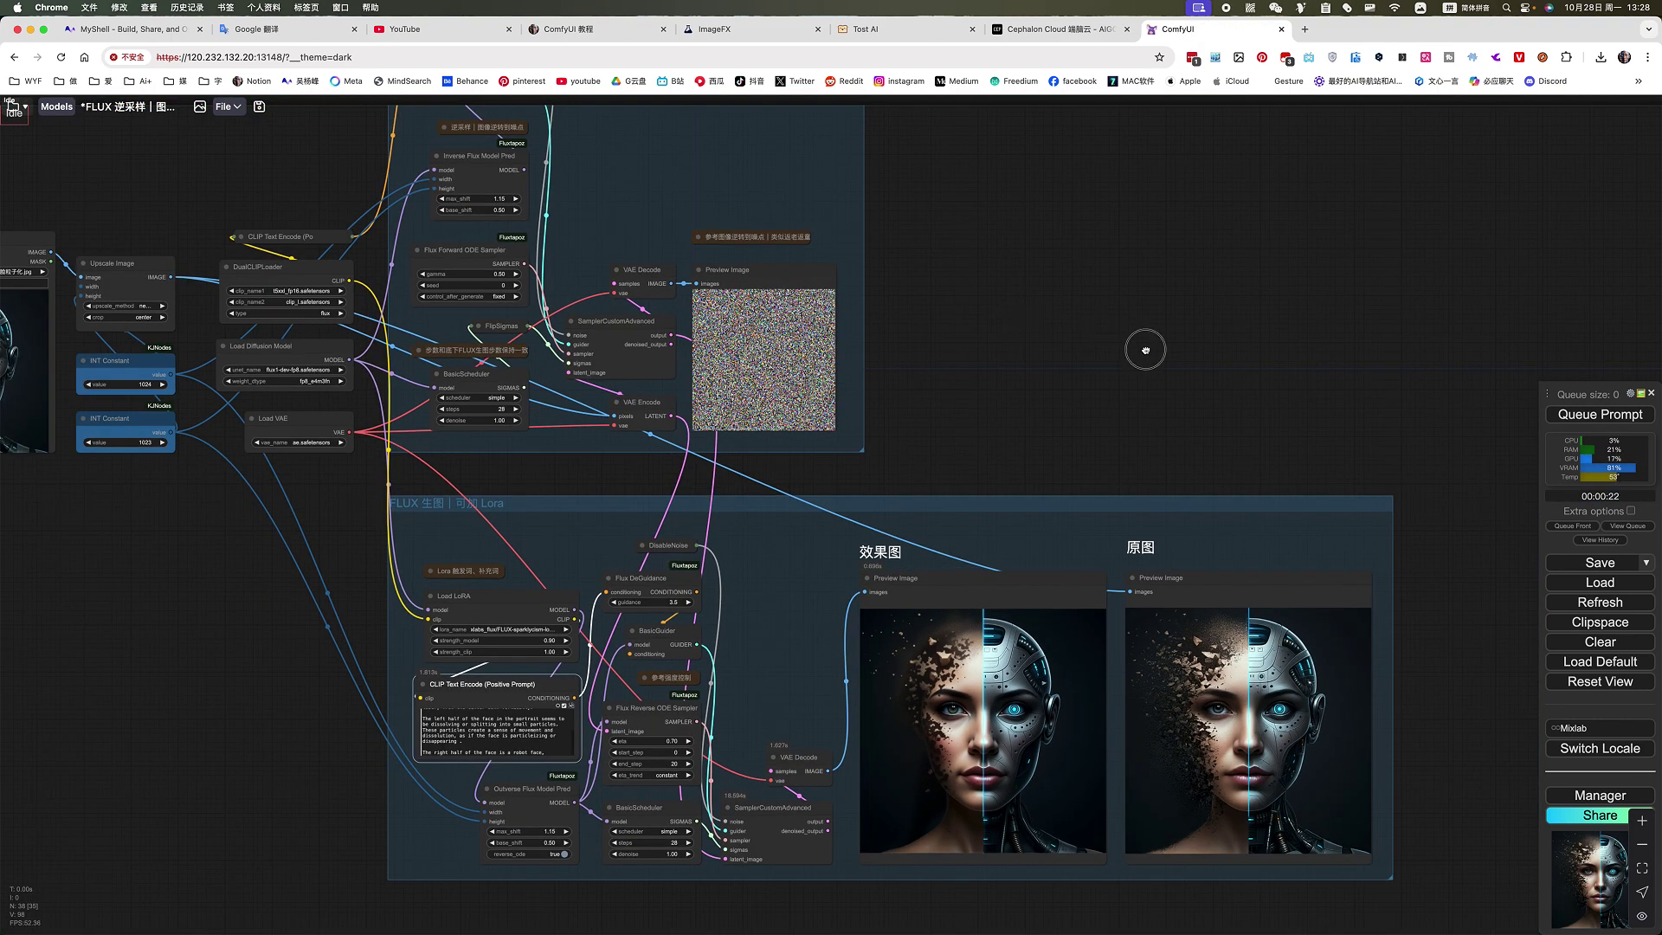
pyautogui.press('.')
pyautogui.moveTo(1179, 245); pyautogui.dragTo(1139, 352)
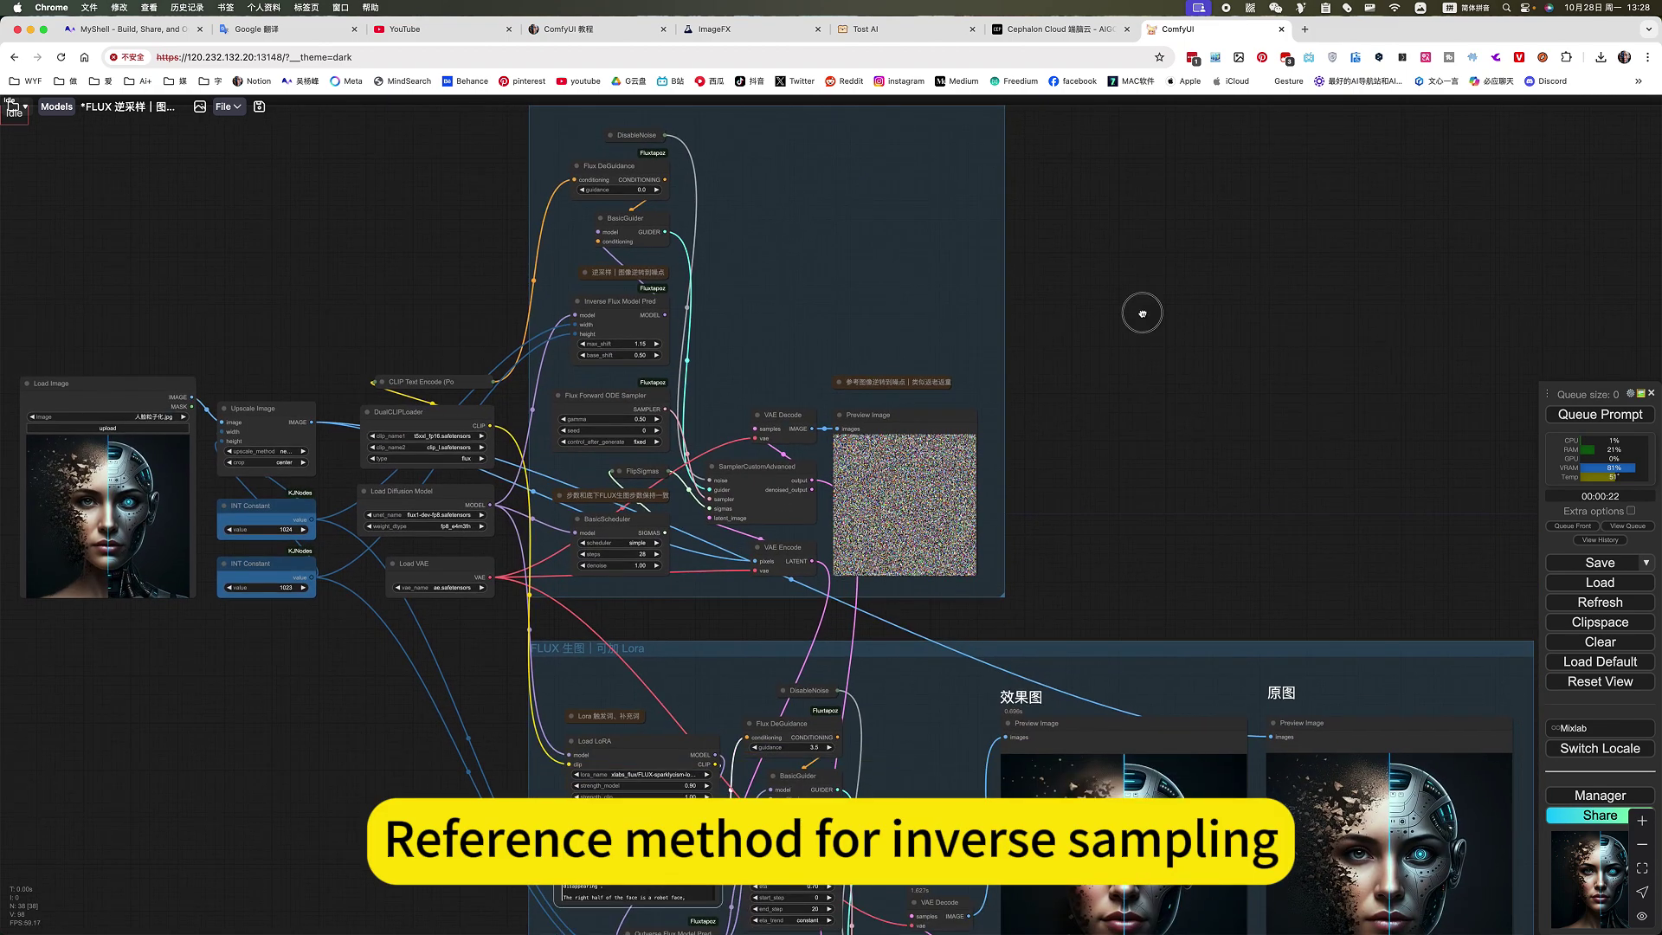
pyautogui.scroll(-5, 1142, 312)
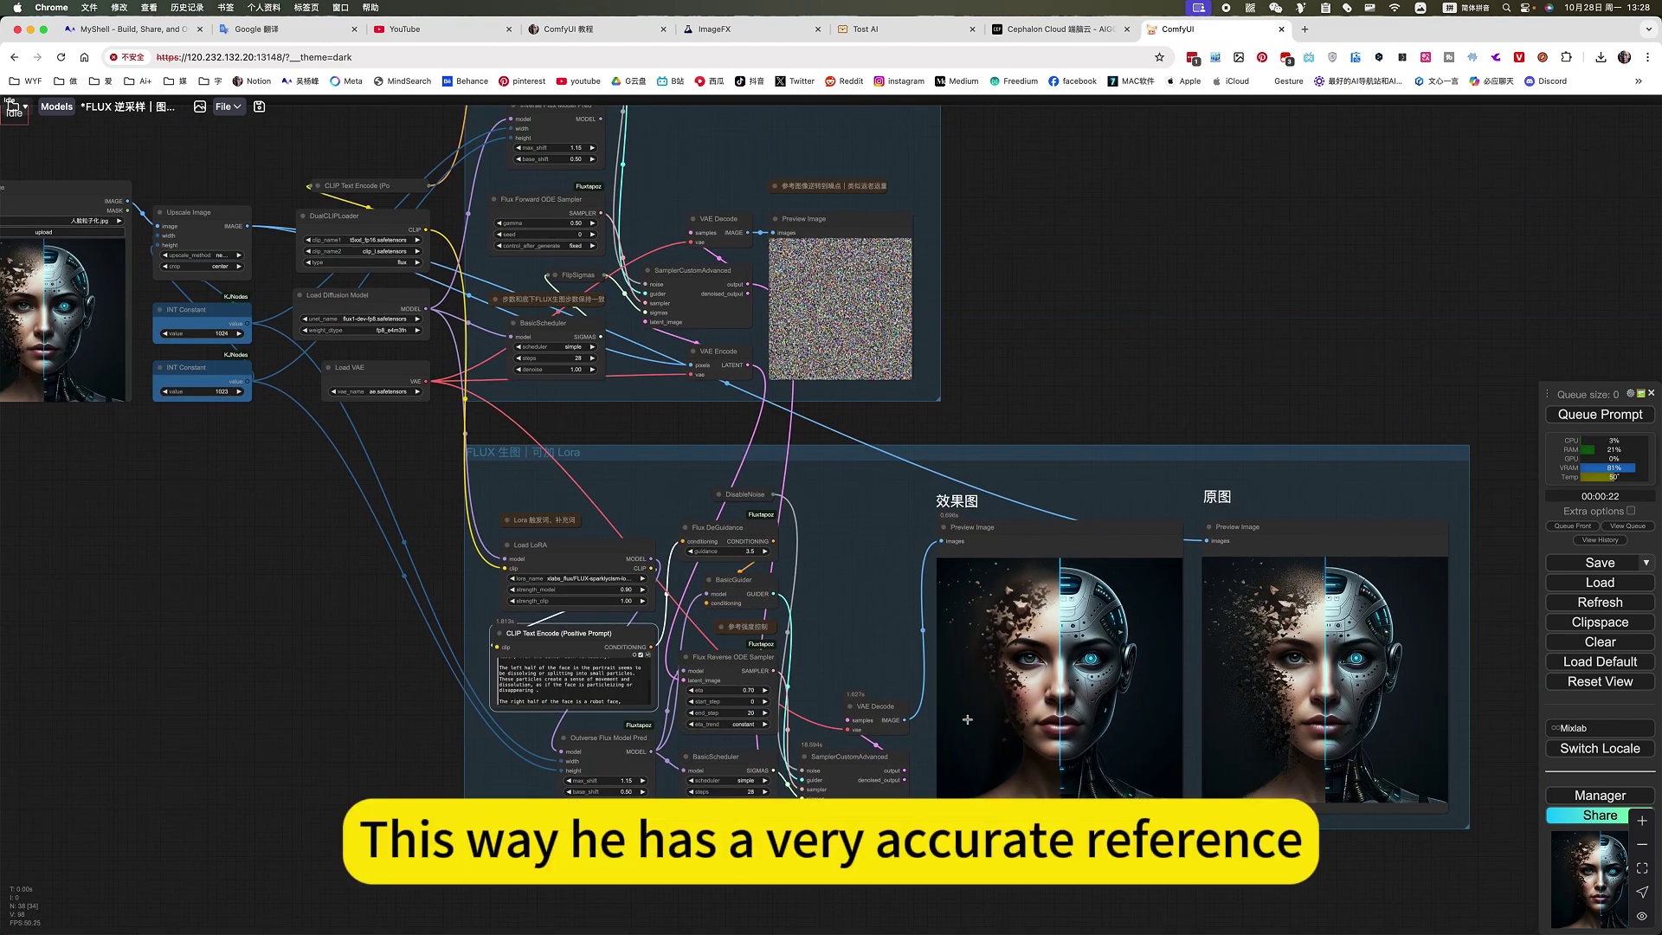
# - Set eta on the Flux Reverse ODE Sampler to 0.9 and run the workflow
pyautogui.scroll(5, 1007, 738)
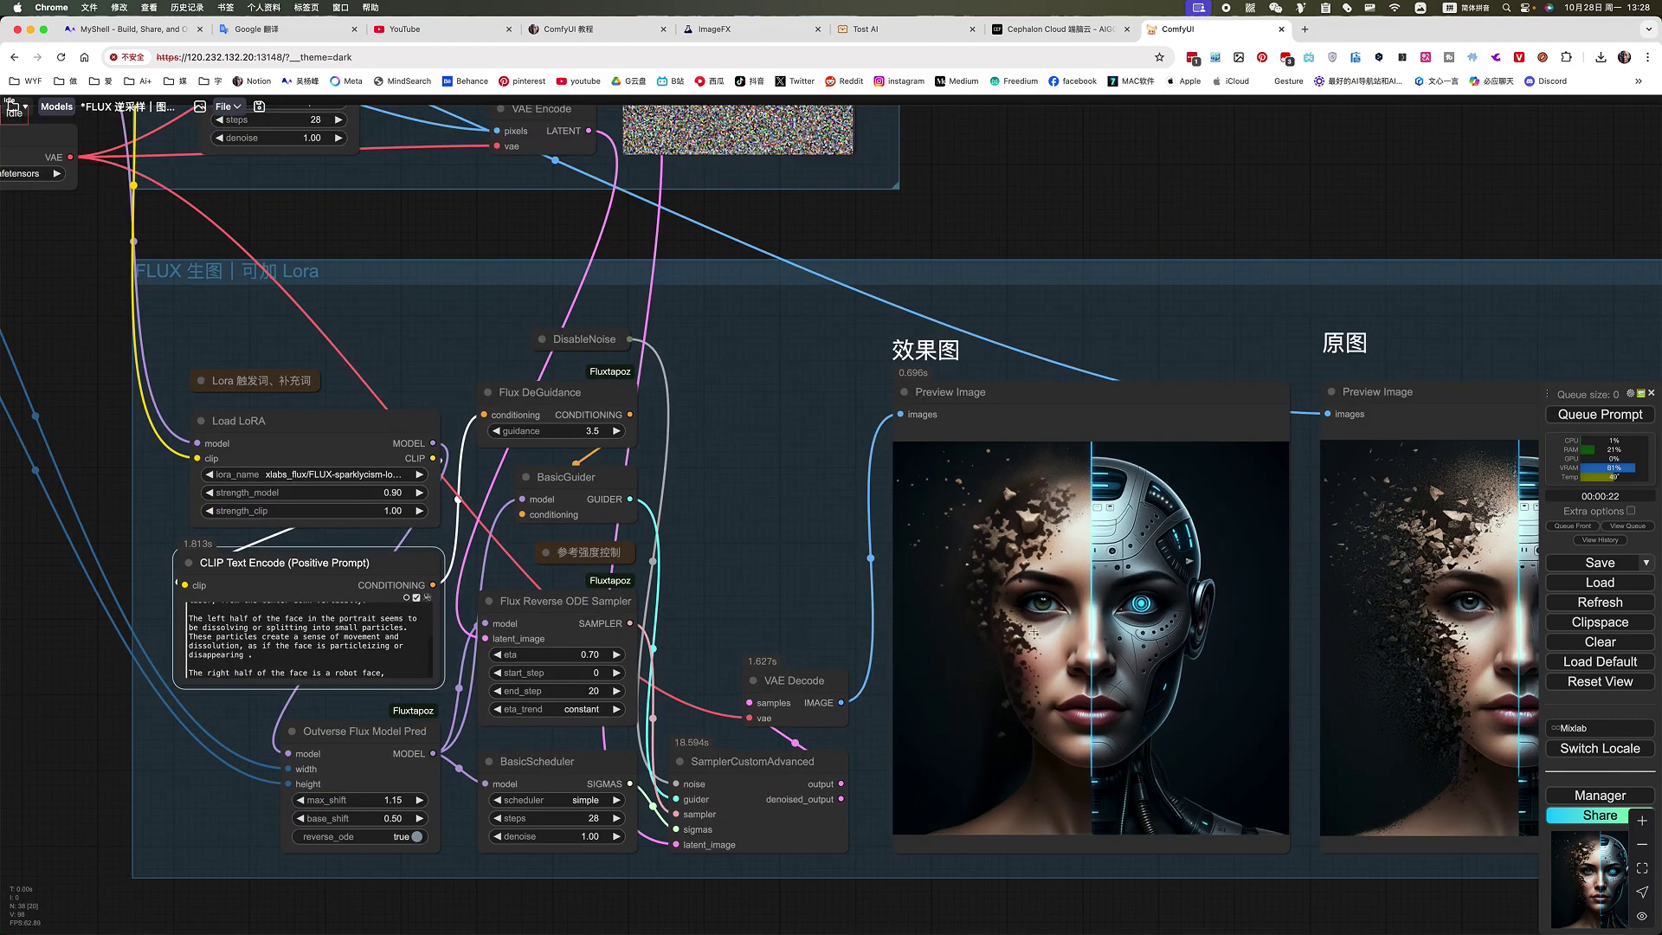
pyautogui.click(598, 654)
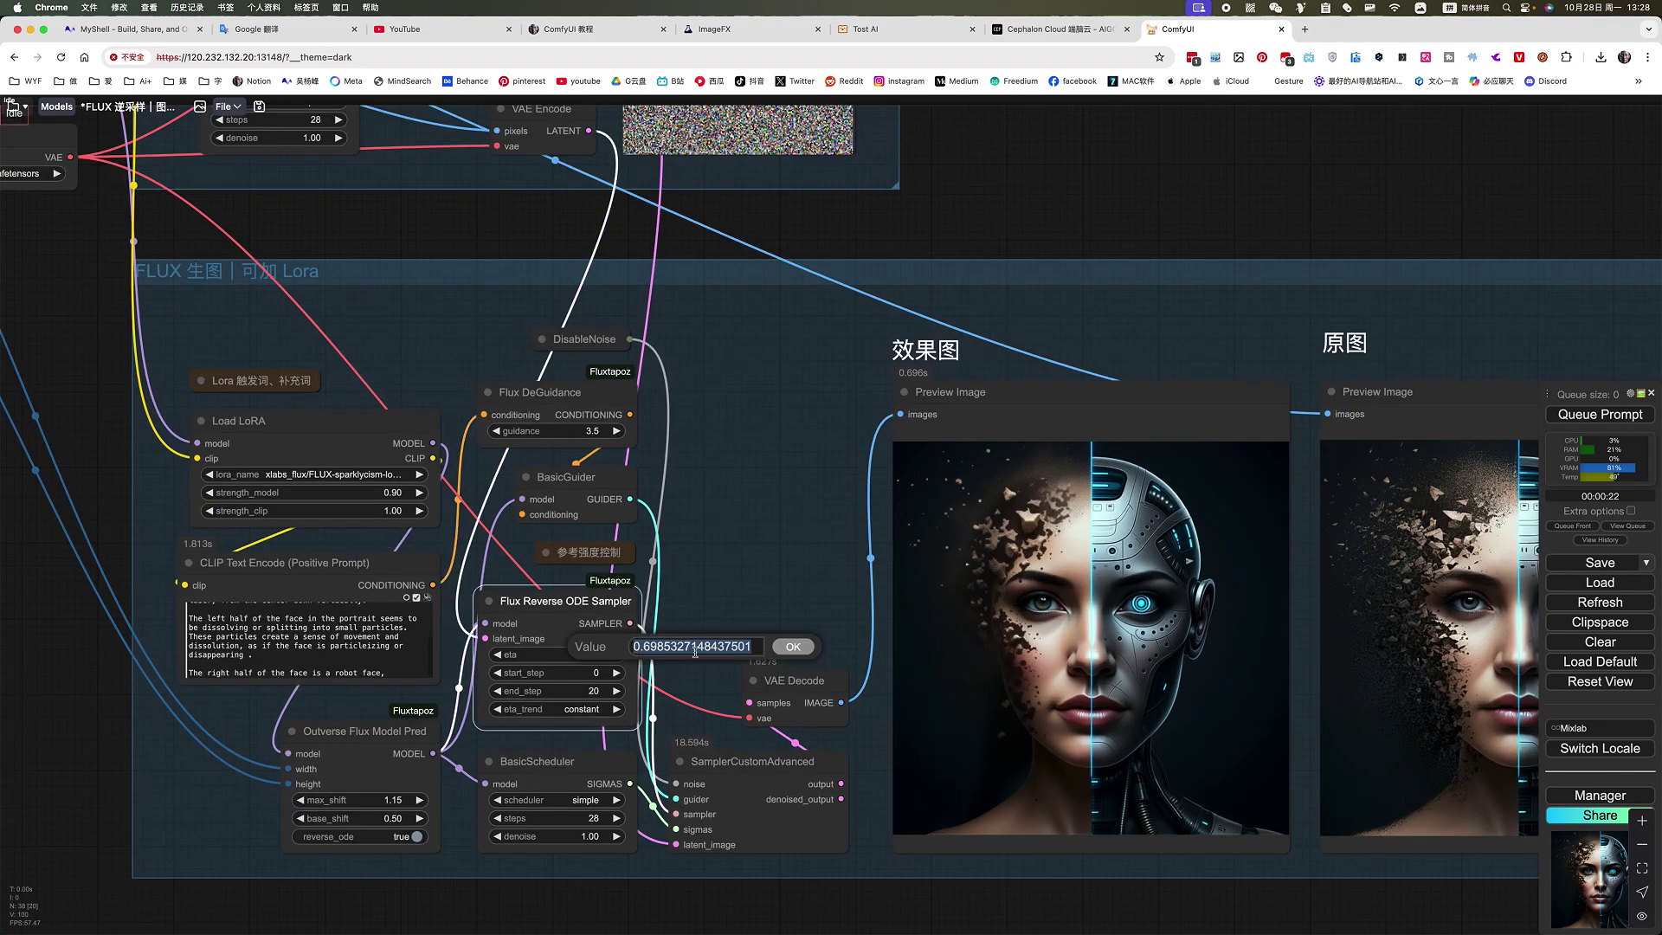
pyautogui.doubleClick(644, 646)
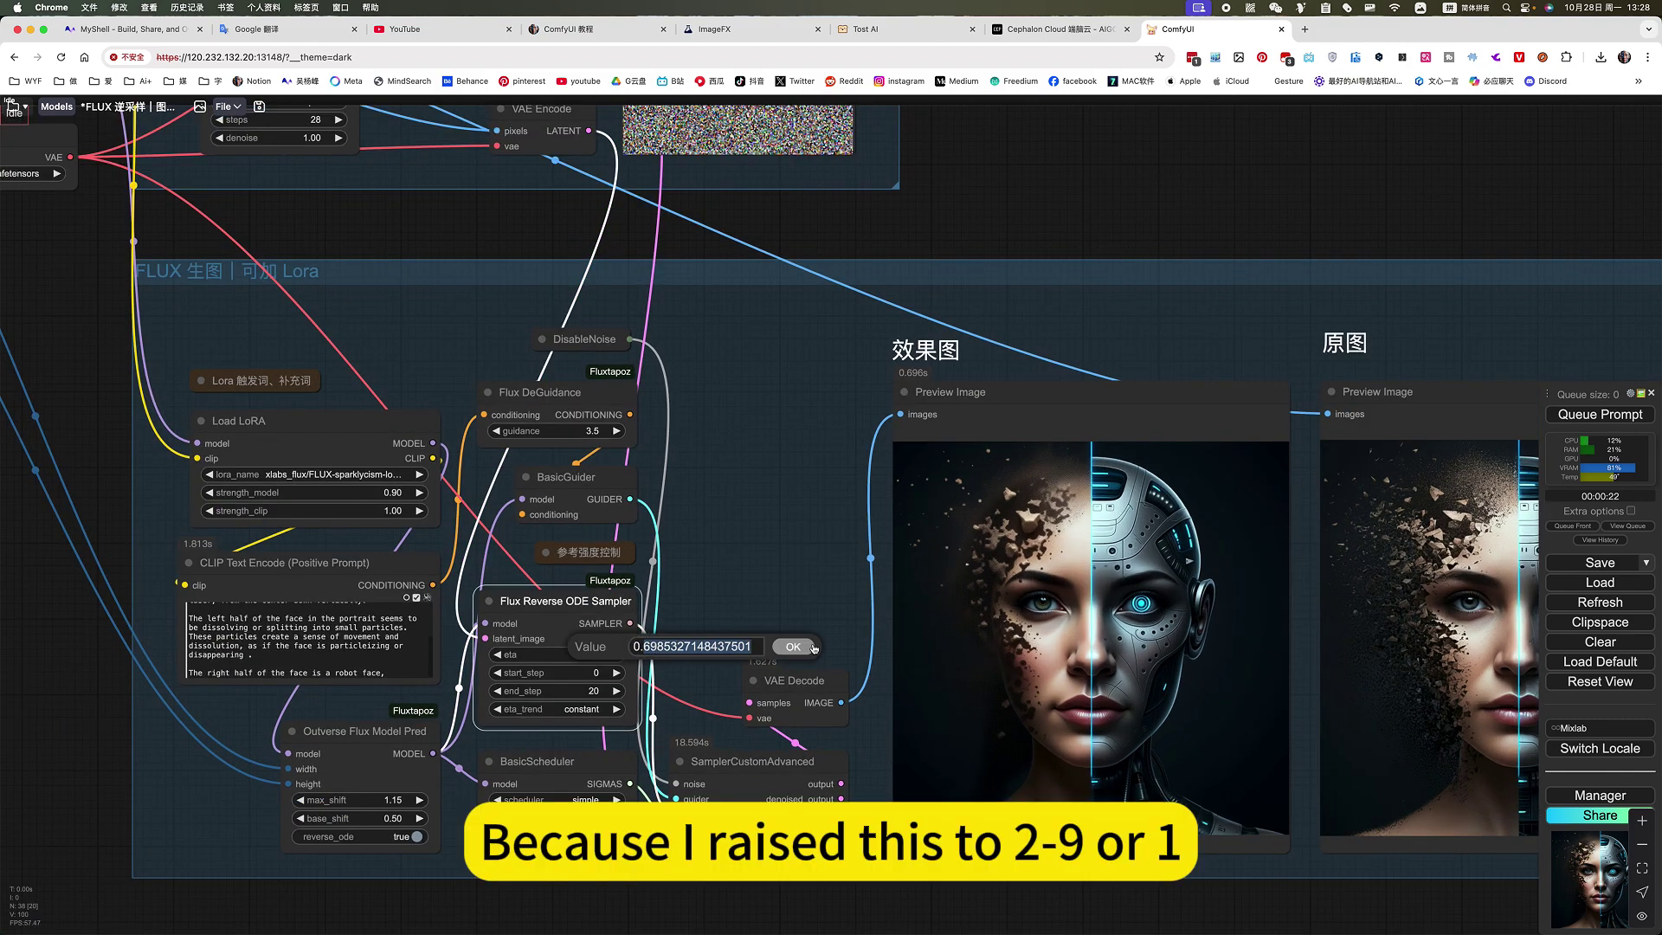
pyautogui.click(812, 647)
pyautogui.hotkey('ctrl', 'Return')
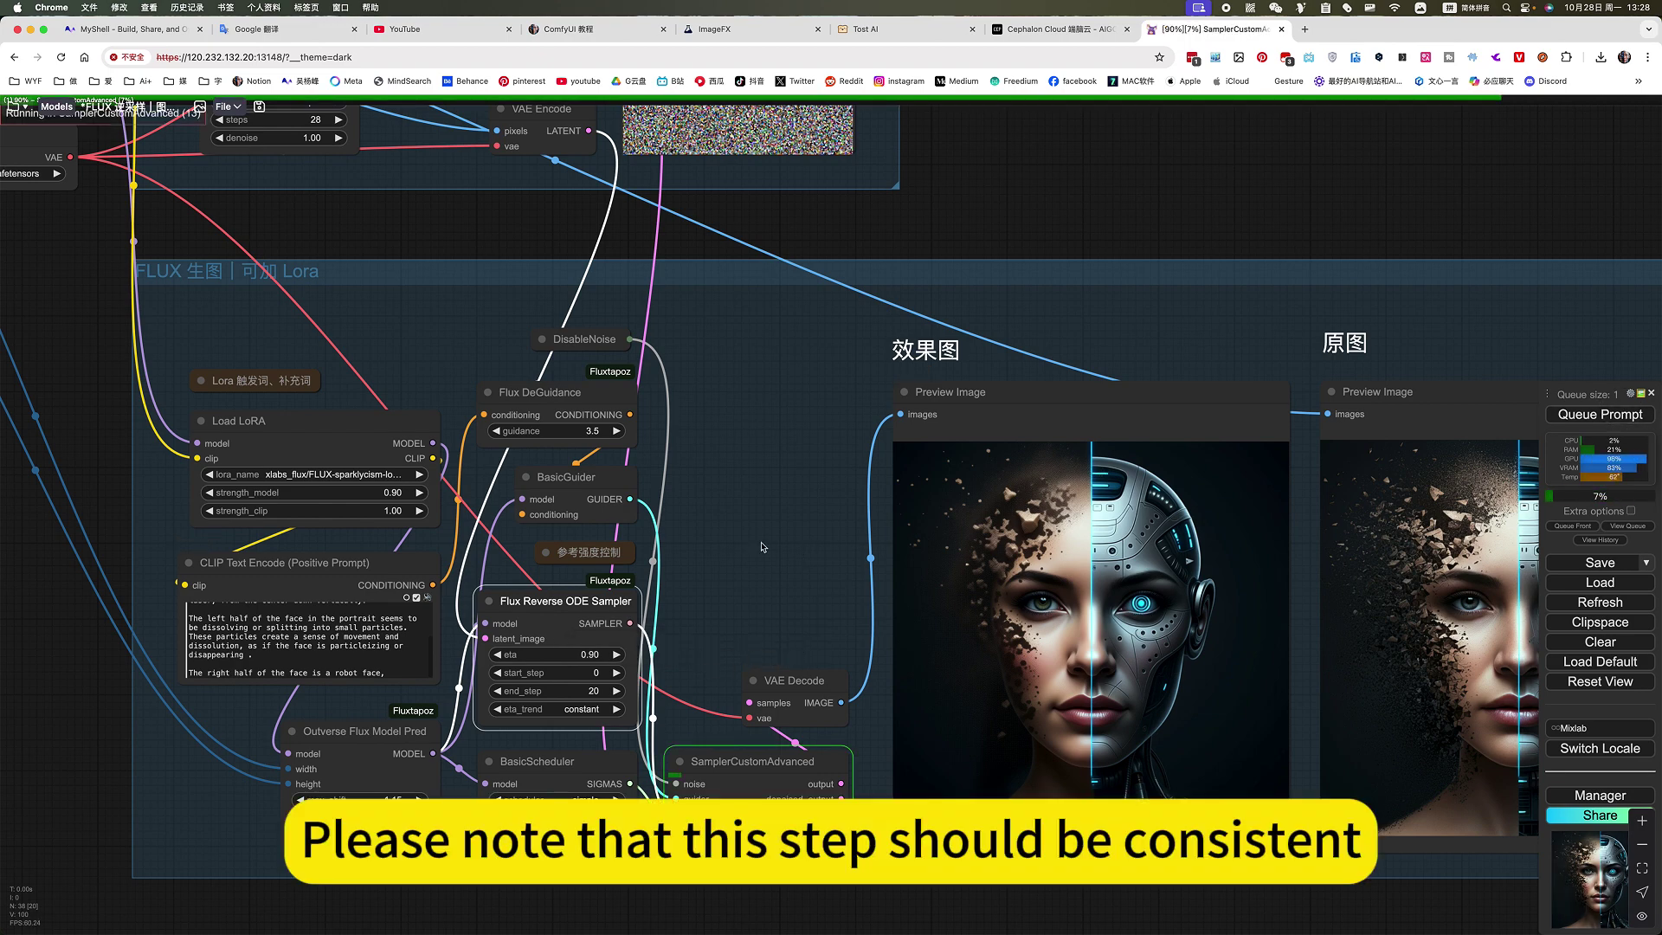
# - Check the BasicScheduler steps and the note above it in the reverse-sampling group against the FLUX 生图 group's step count
pyautogui.scroll(-4, 766, 546)
pyautogui.moveTo(771, 531); pyautogui.dragTo(943, 512)
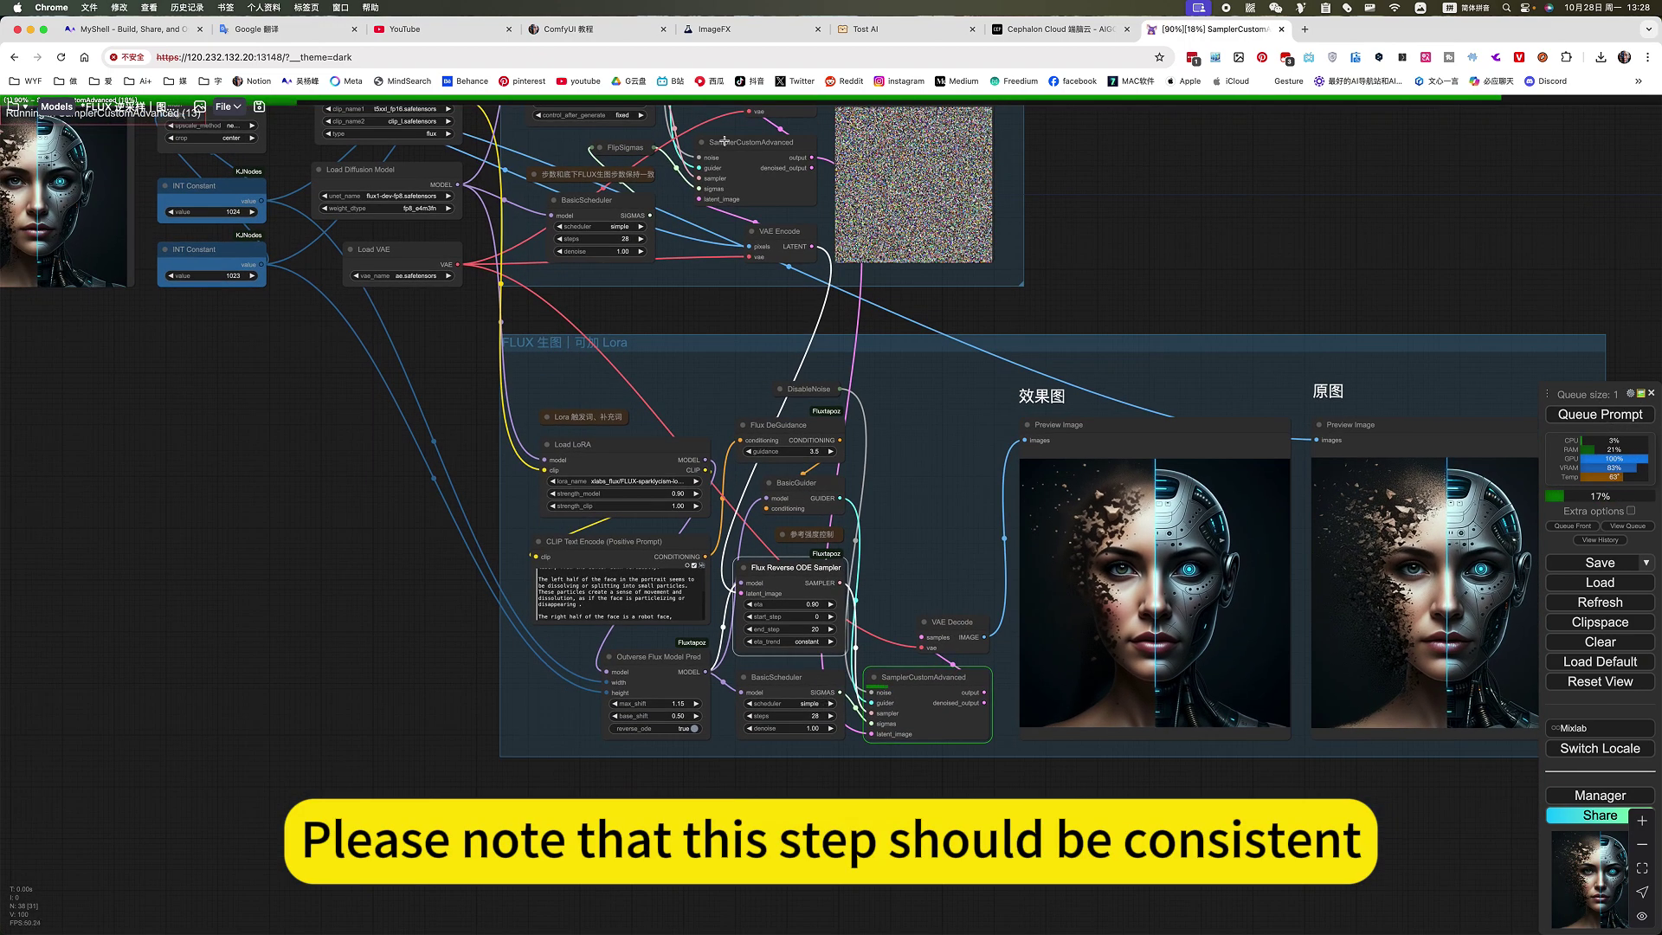
pyautogui.moveTo(1104, 248); pyautogui.dragTo(1251, 449)
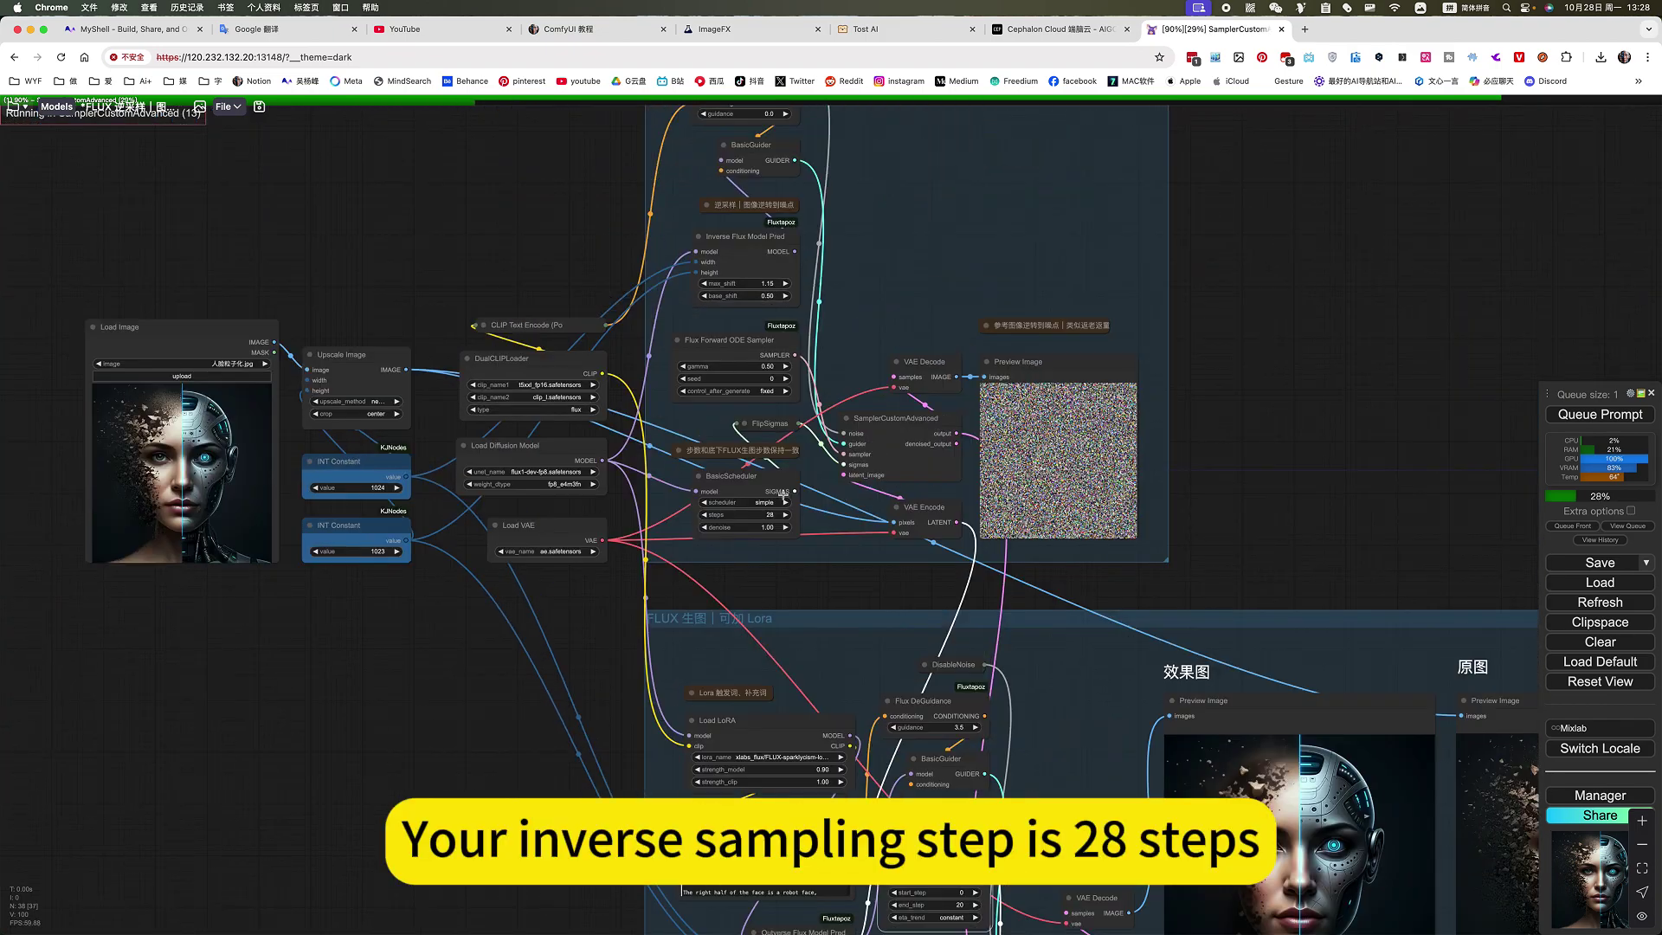
pyautogui.scroll(10, 784, 404)
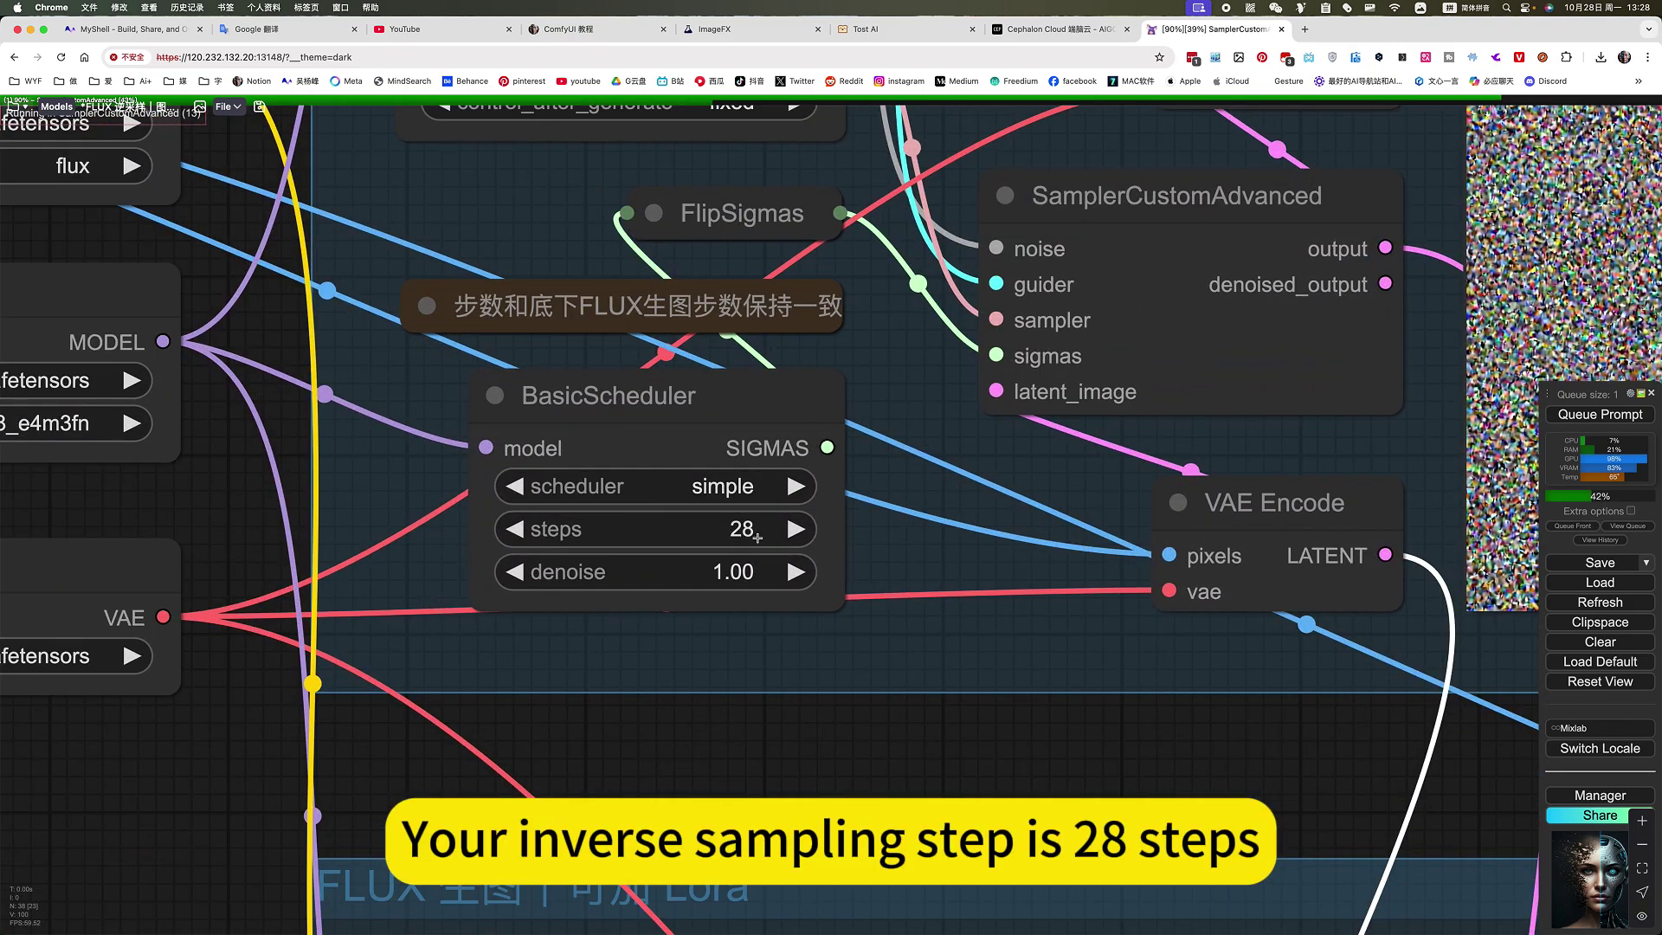
pyautogui.scroll(-5, 930, 759)
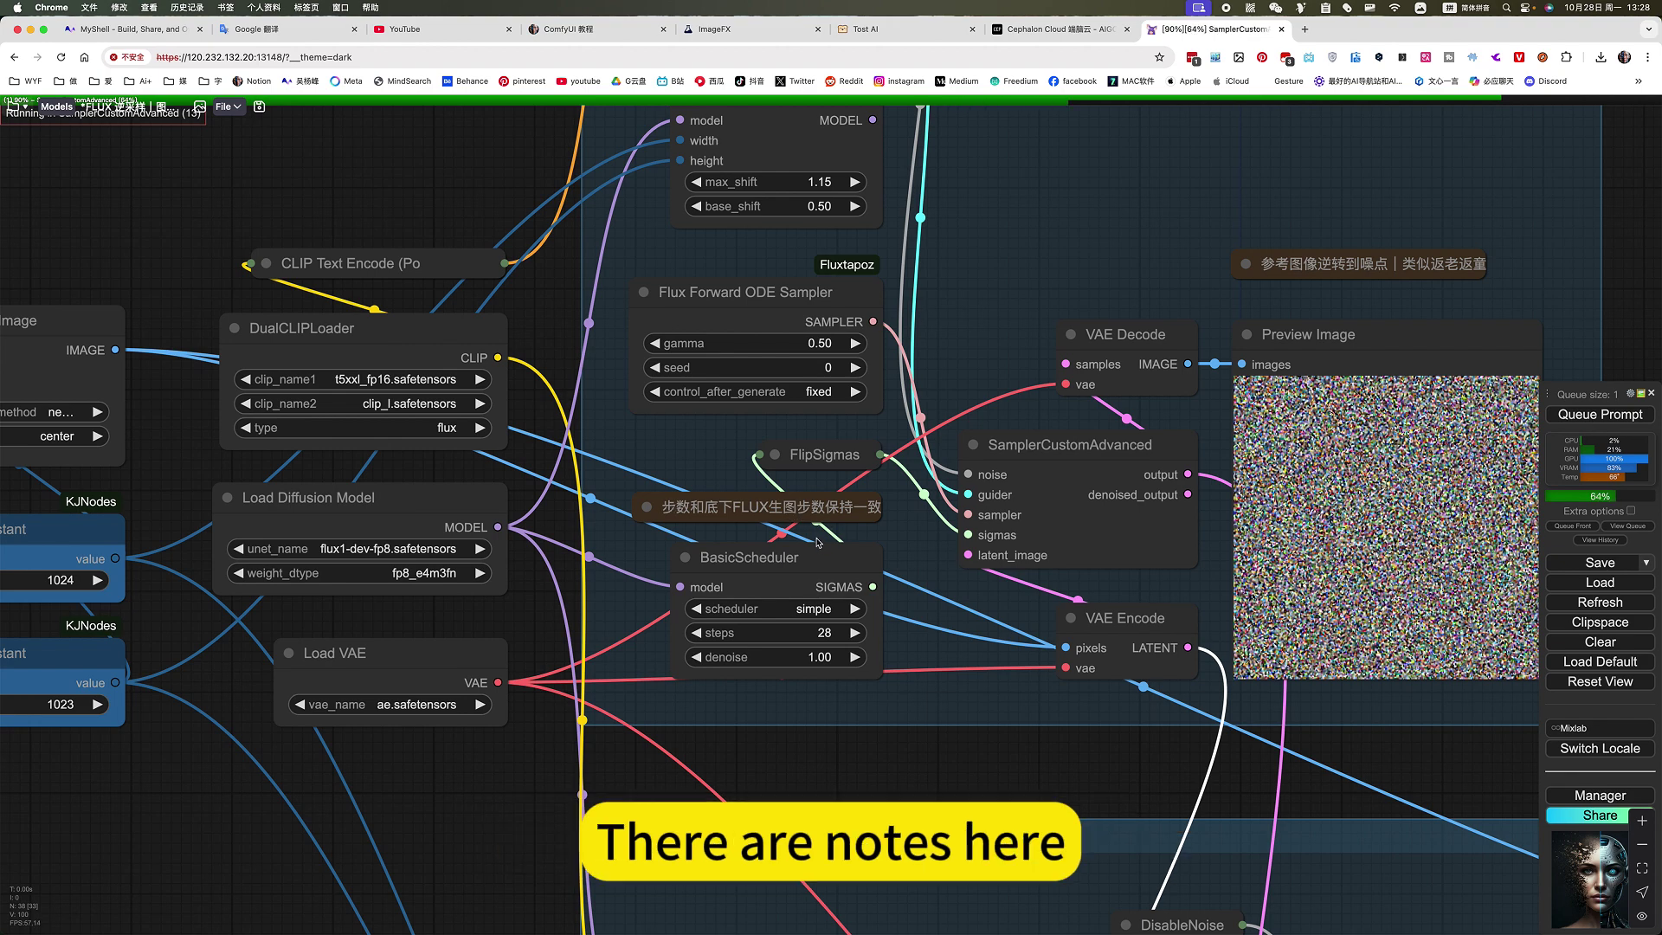
pyautogui.scroll(-10, 780, 513)
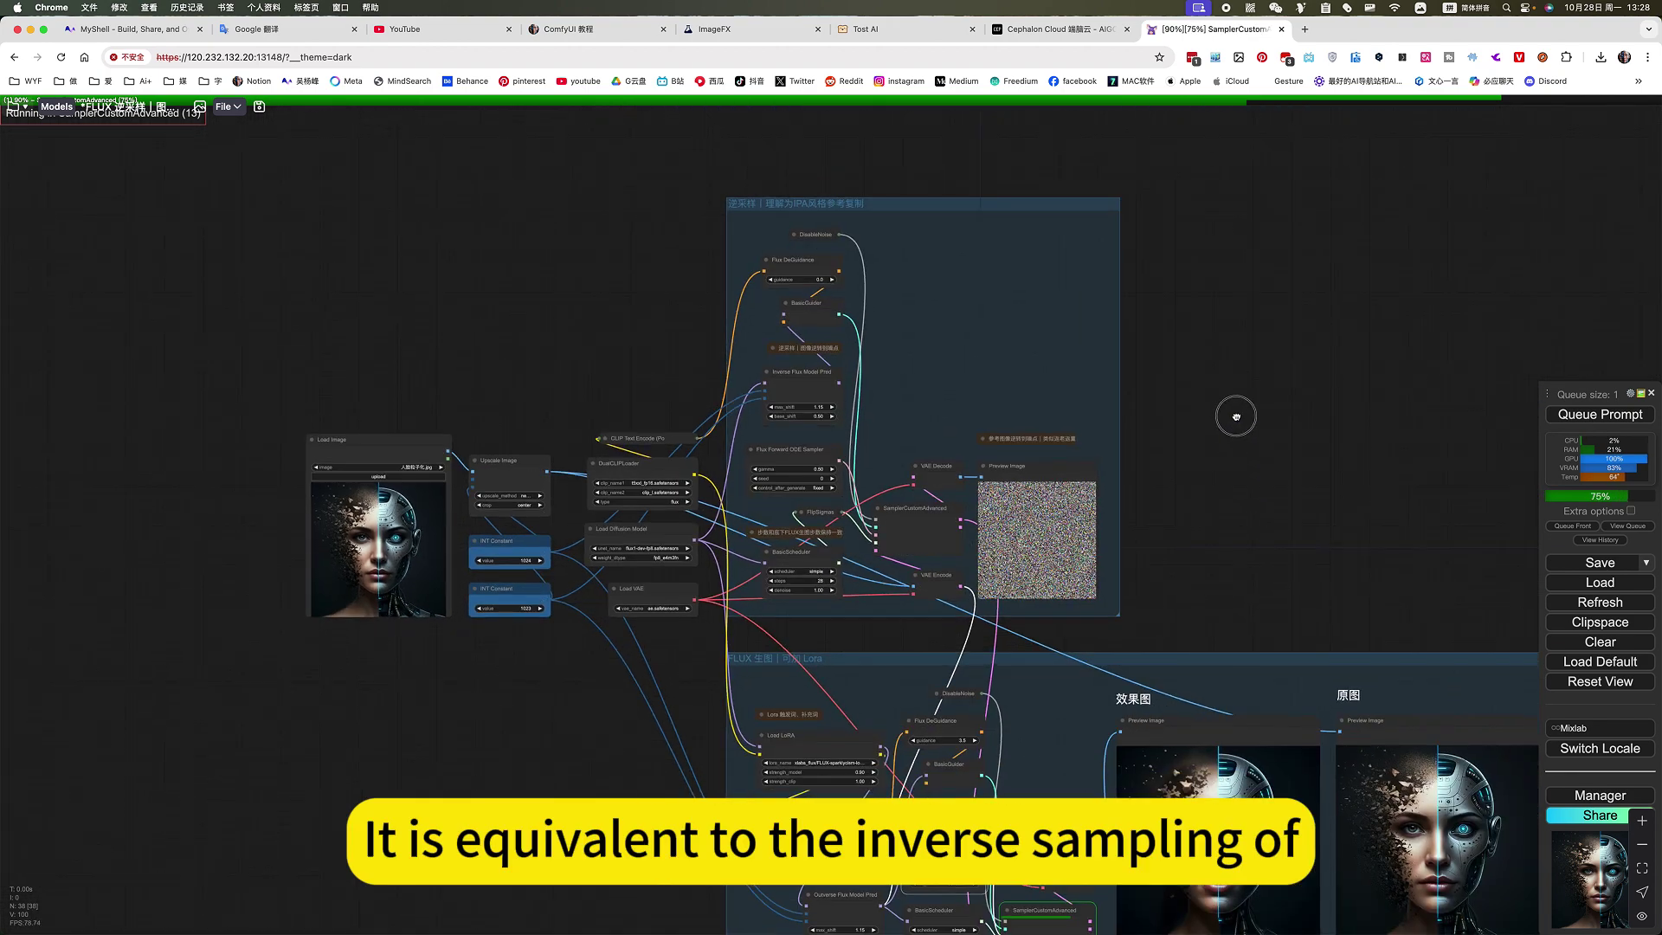
pyautogui.scroll(-3, 1235, 415)
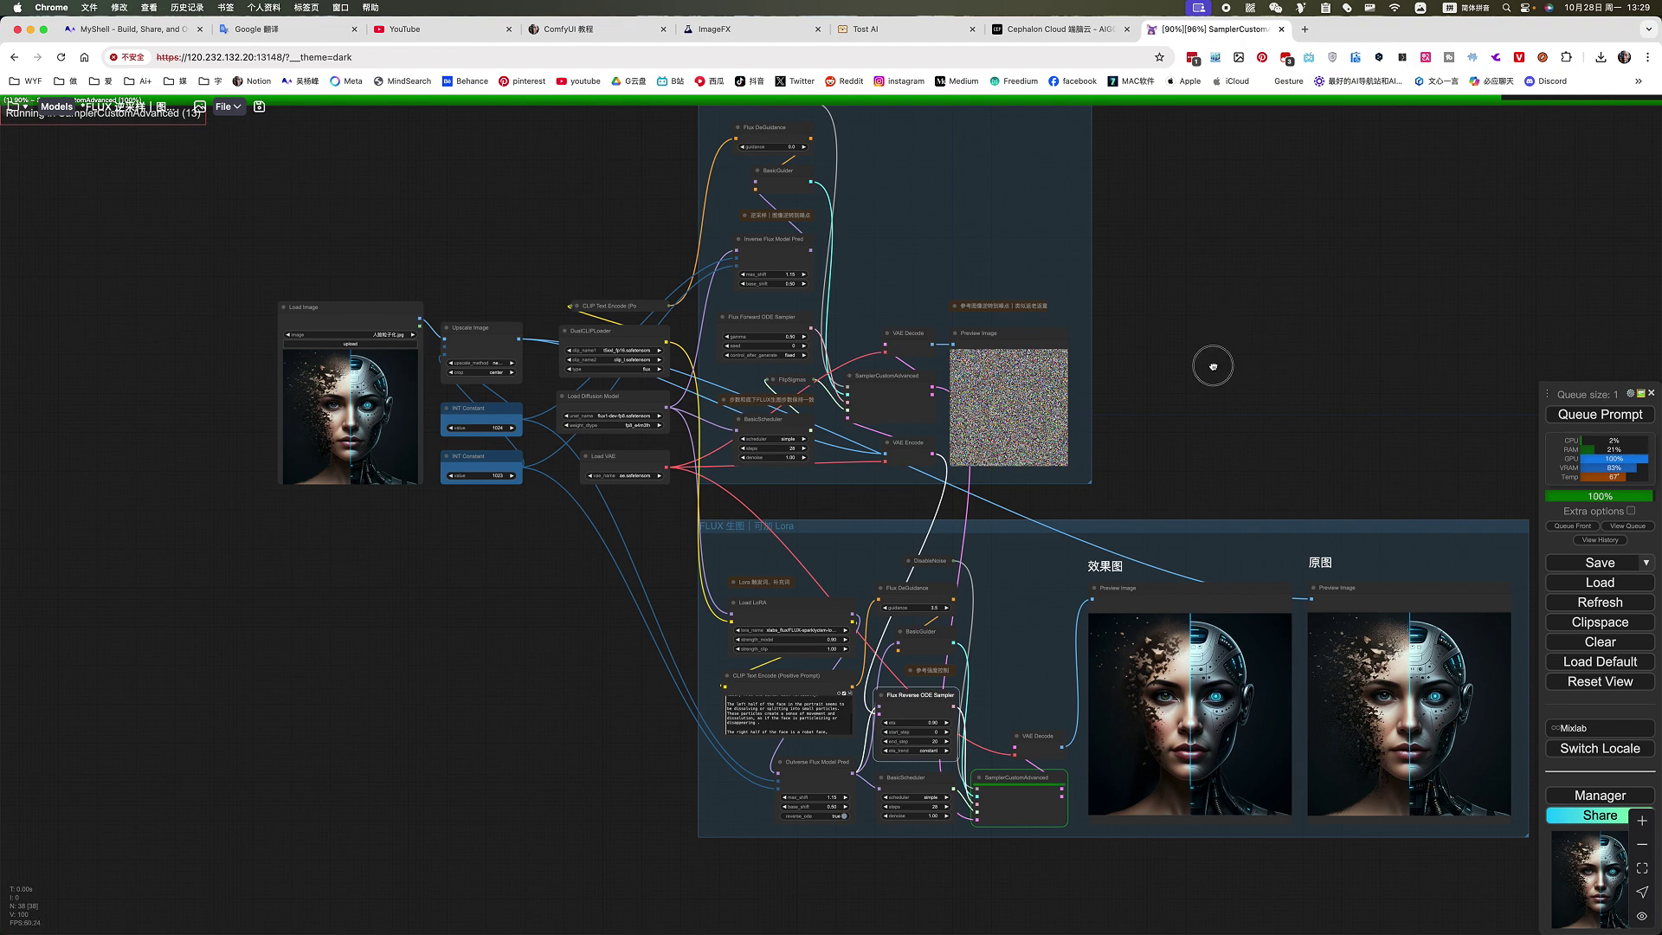
pyautogui.moveTo(1213, 363); pyautogui.dragTo(1144, 474)
pyautogui.scroll(-5, 1135, 252)
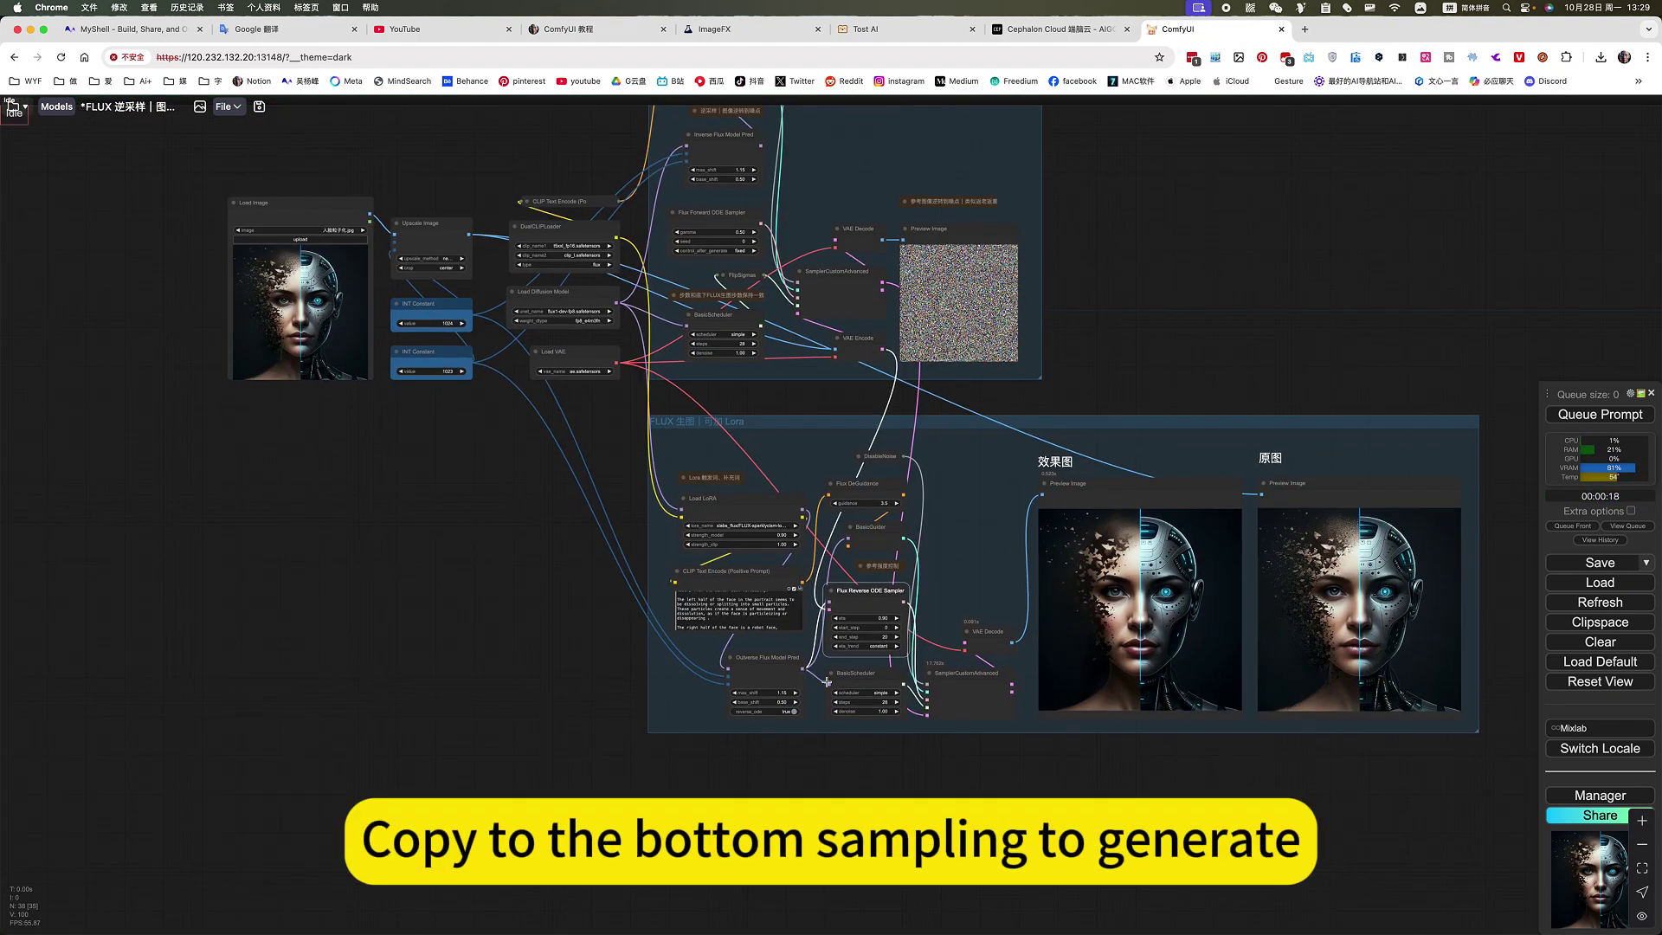
# - Compare the high-eta 效果图 with the 原图, and look back over the generation nodes to the Load Image portrait
pyautogui.scroll(5, 995, 745)
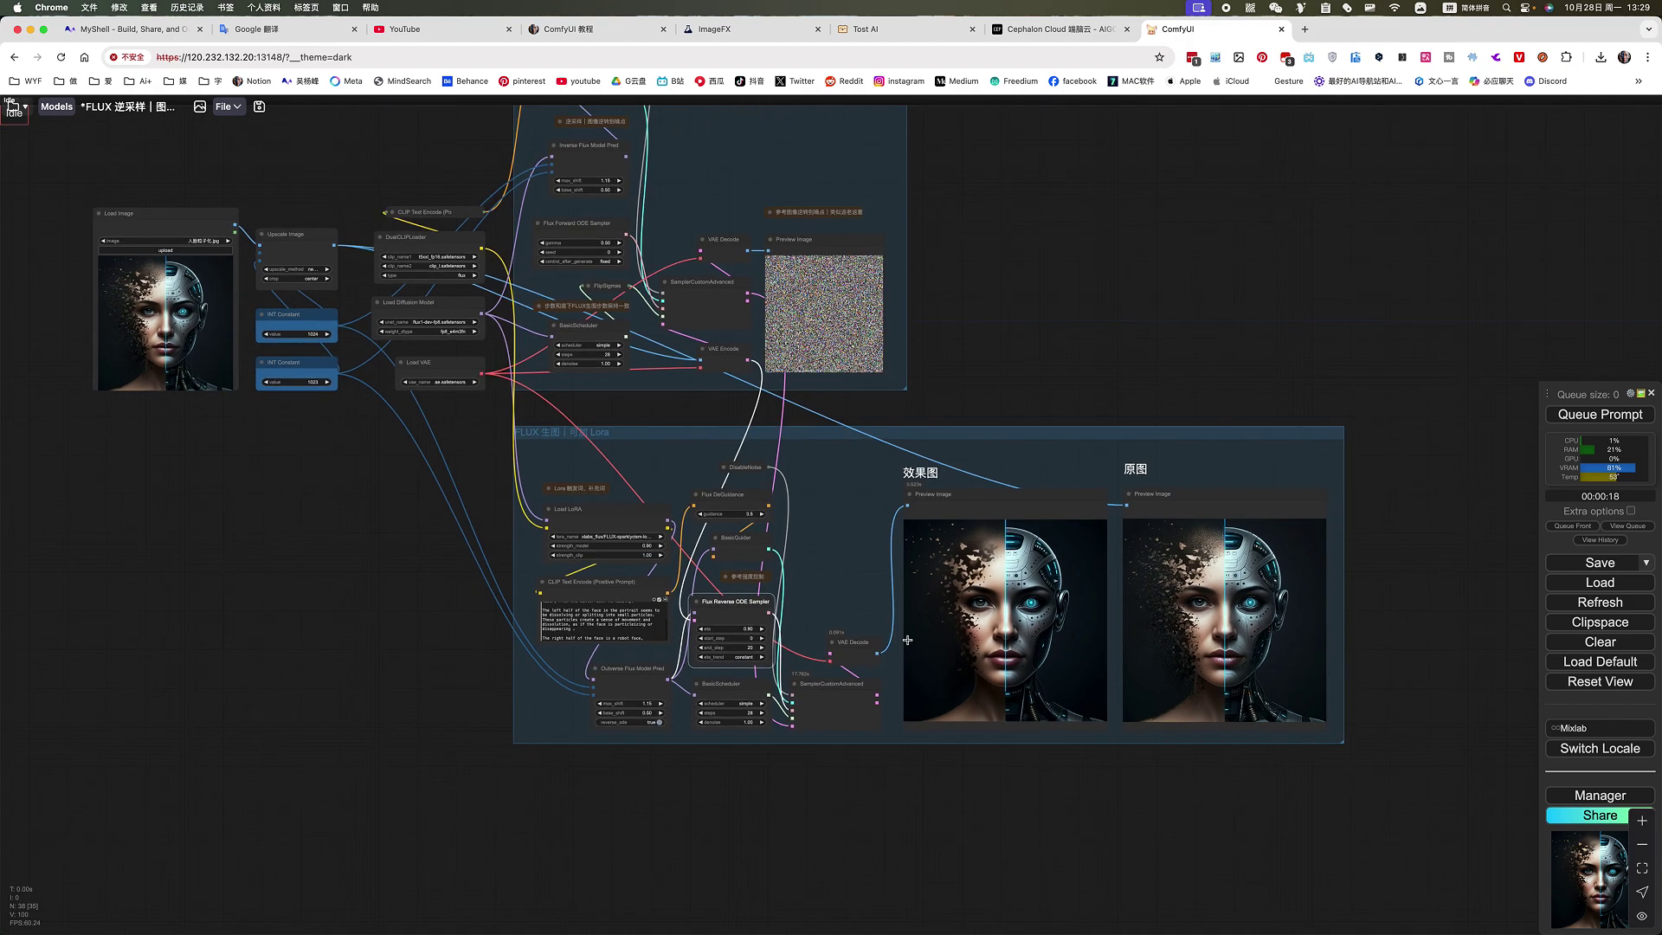
pyautogui.hscroll(5, 798, 634)
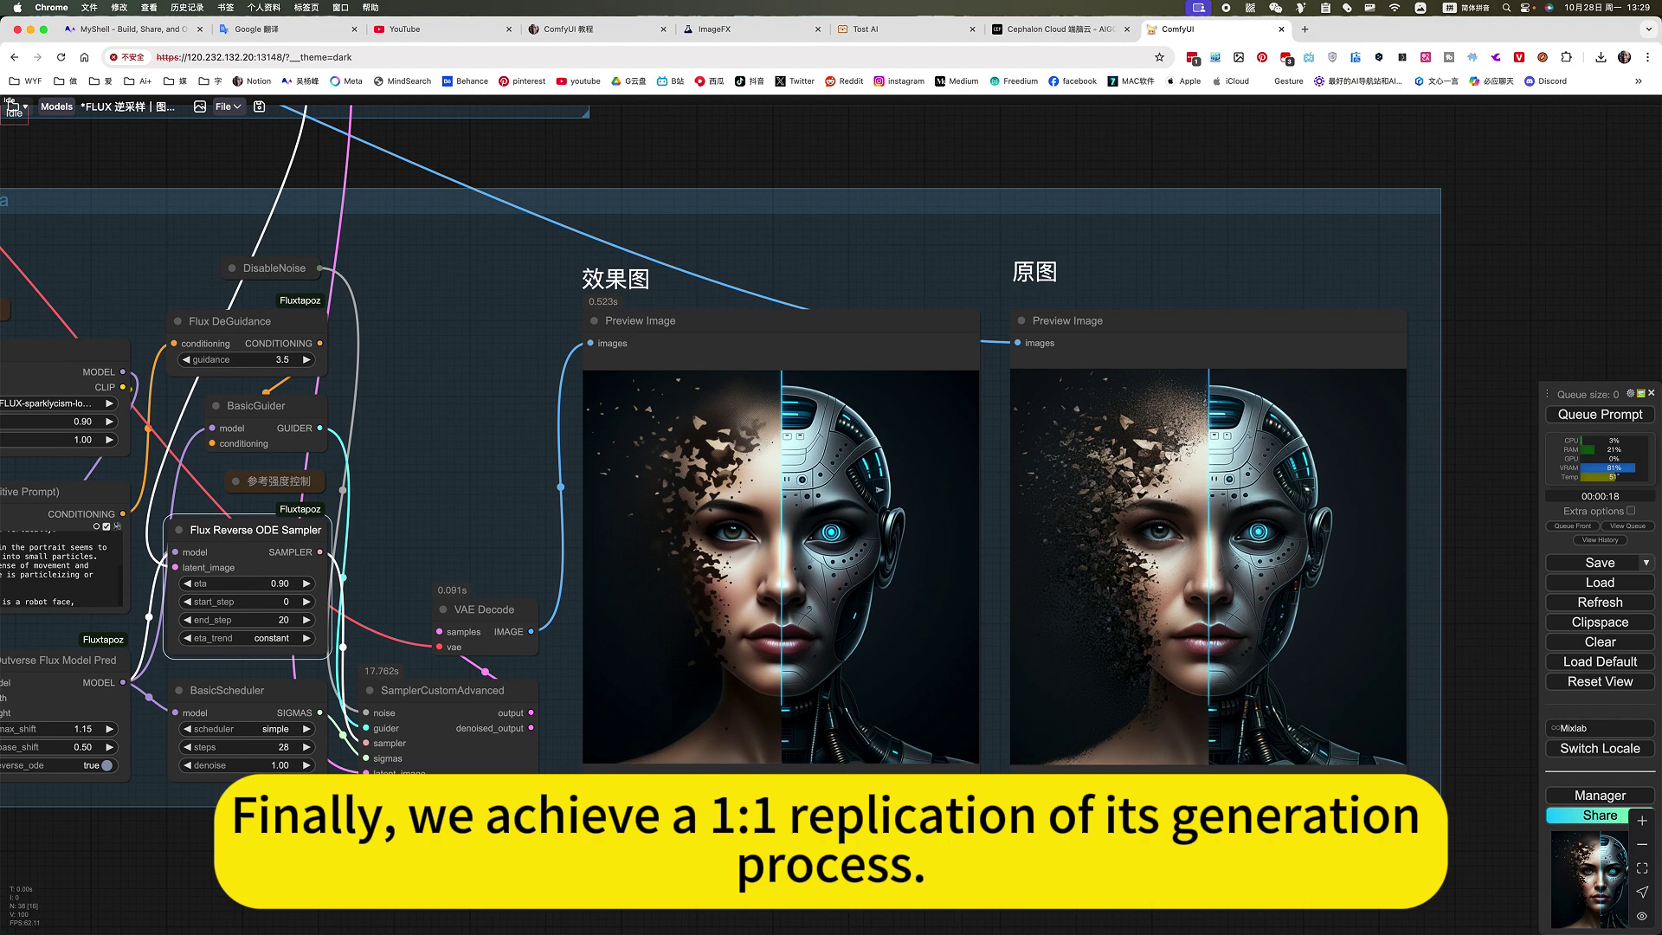
pyautogui.hscroll(-5, 831, 450)
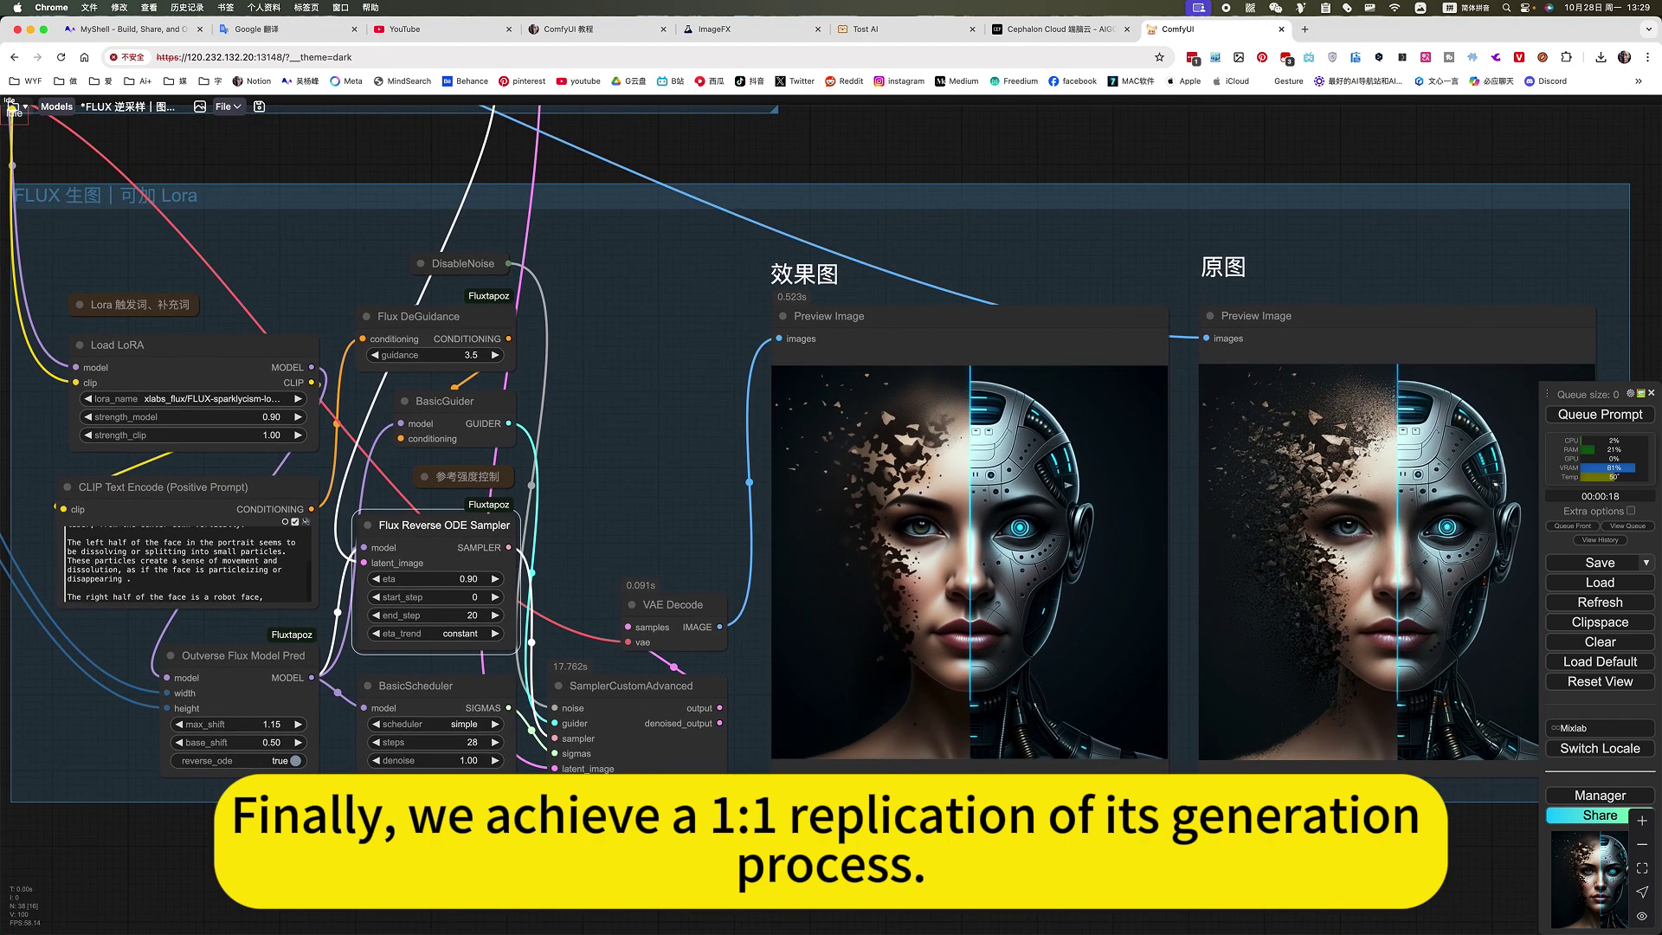
pyautogui.hscroll(-5, 1024, 848)
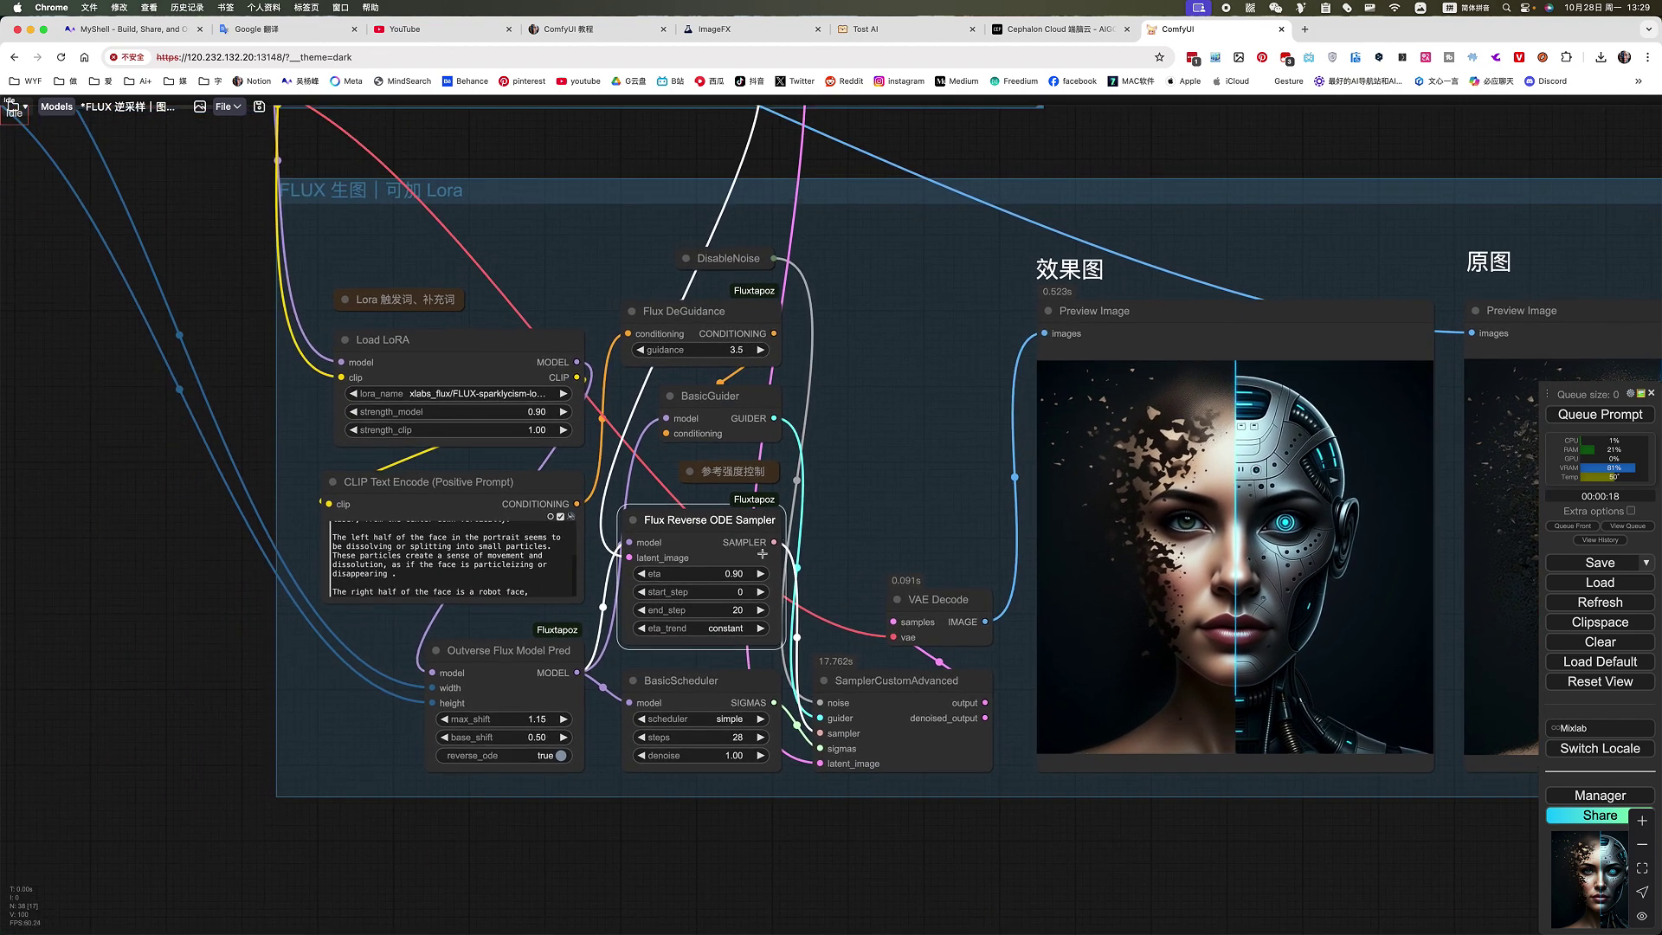
pyautogui.scroll(-6, 768, 585)
pyautogui.moveTo(424, 563); pyautogui.dragTo(675, 718)
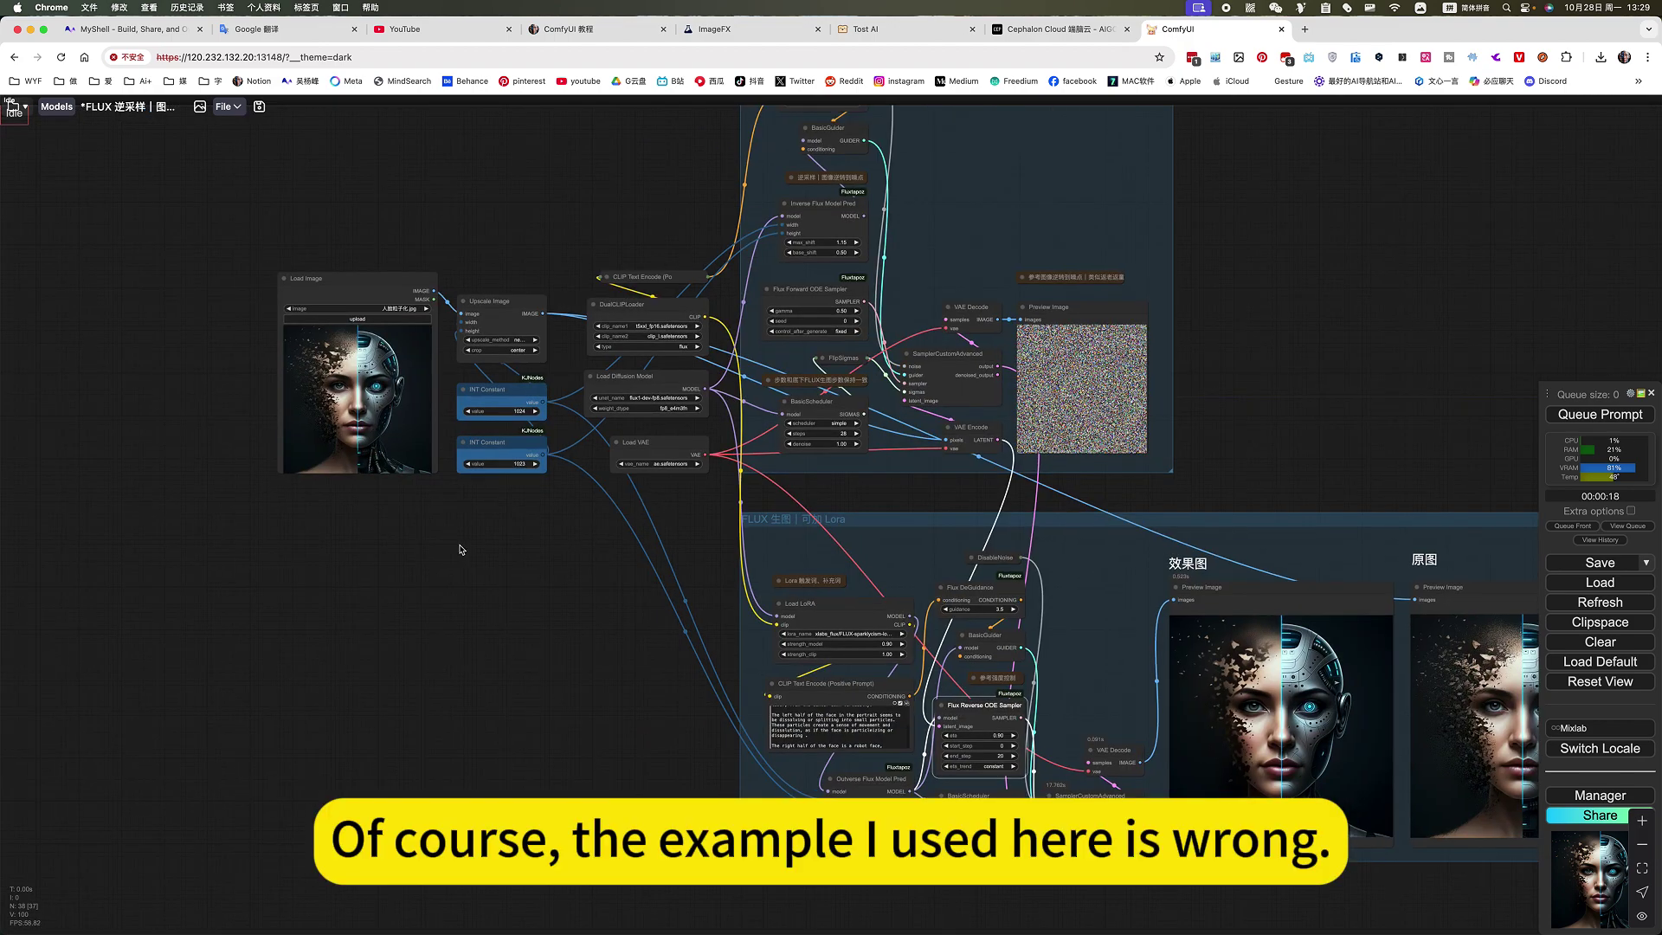
pyautogui.hscroll(2, 346, 538)
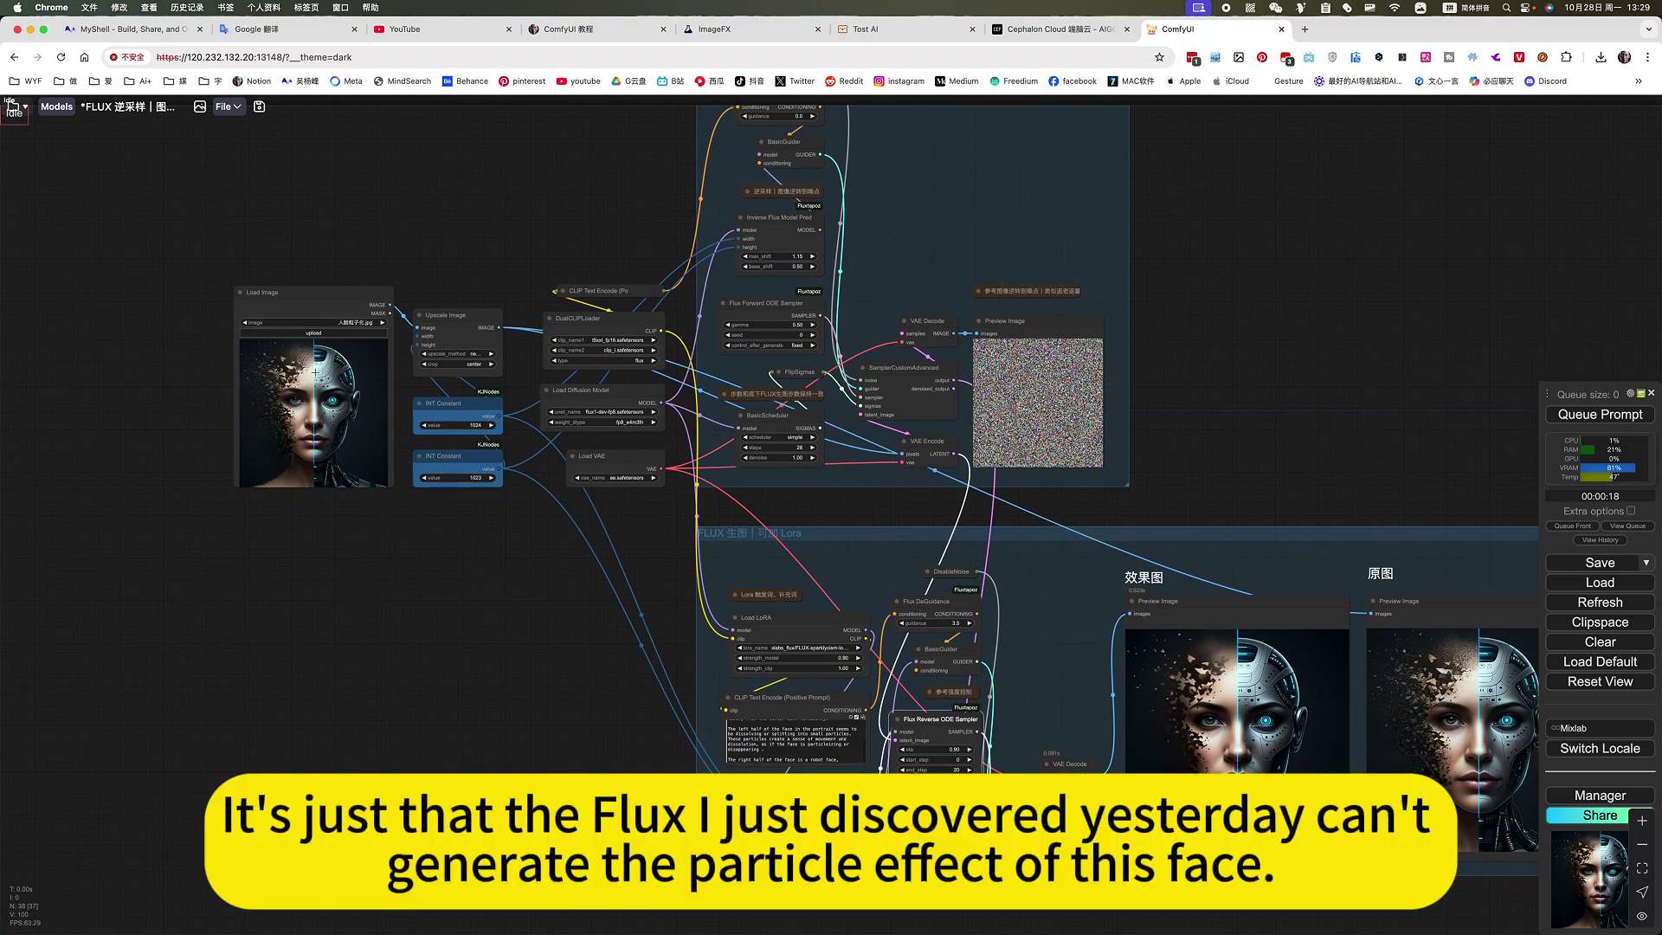
pyautogui.hscroll(3, 371, 594)
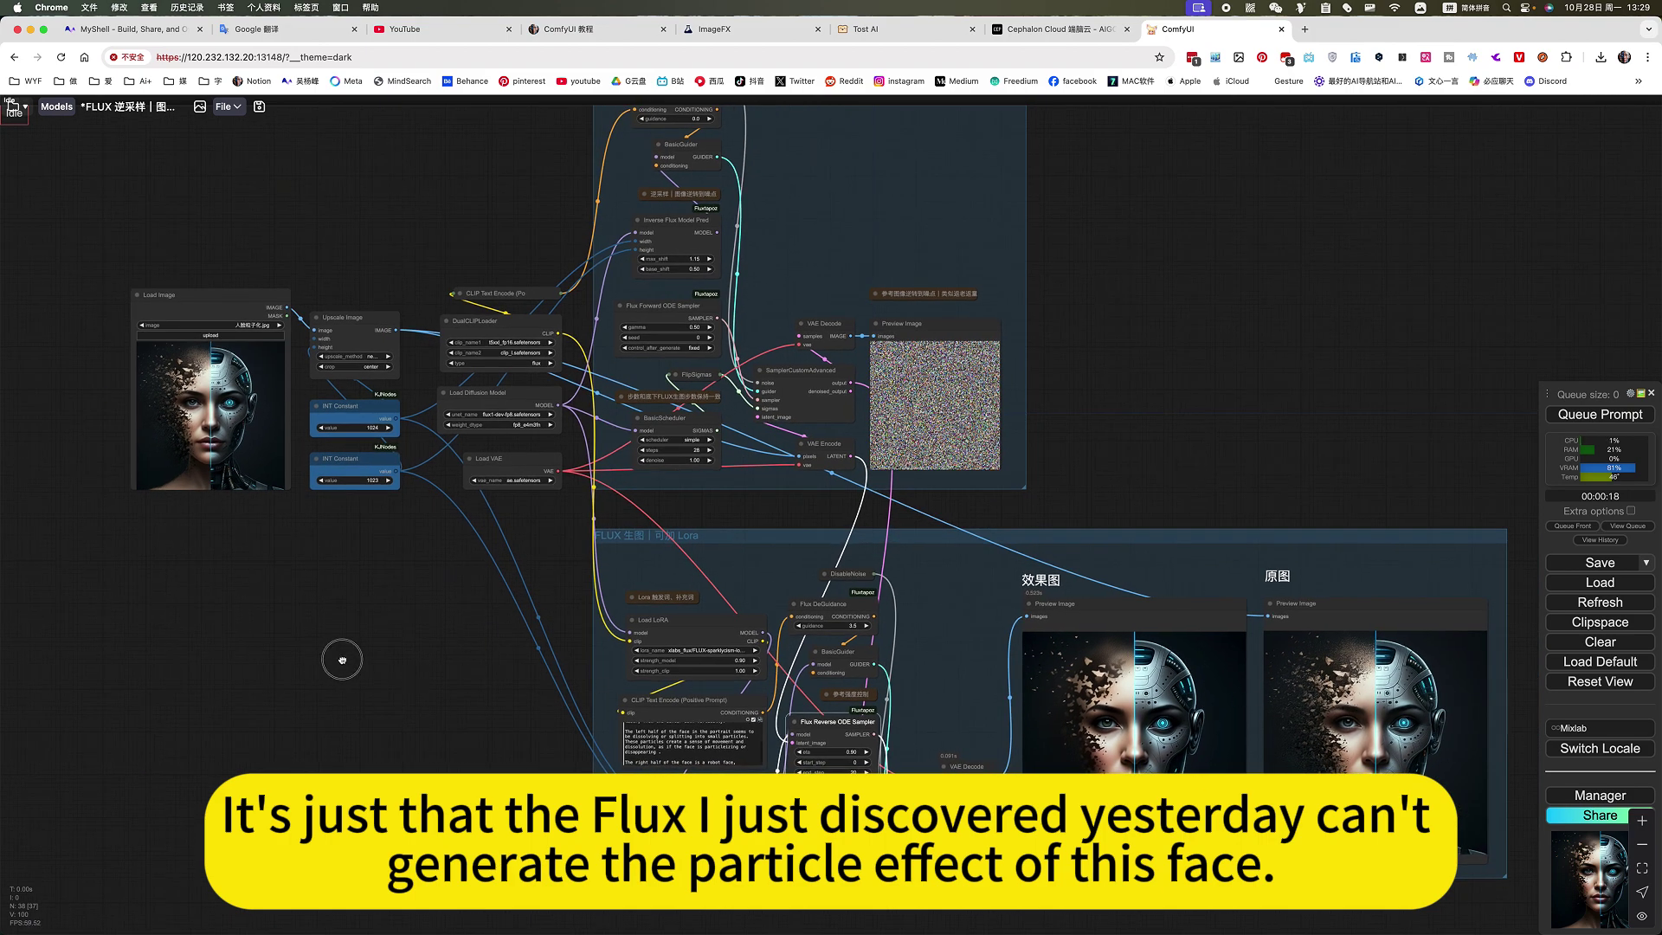
pyautogui.hscroll(-6, 545, 593)
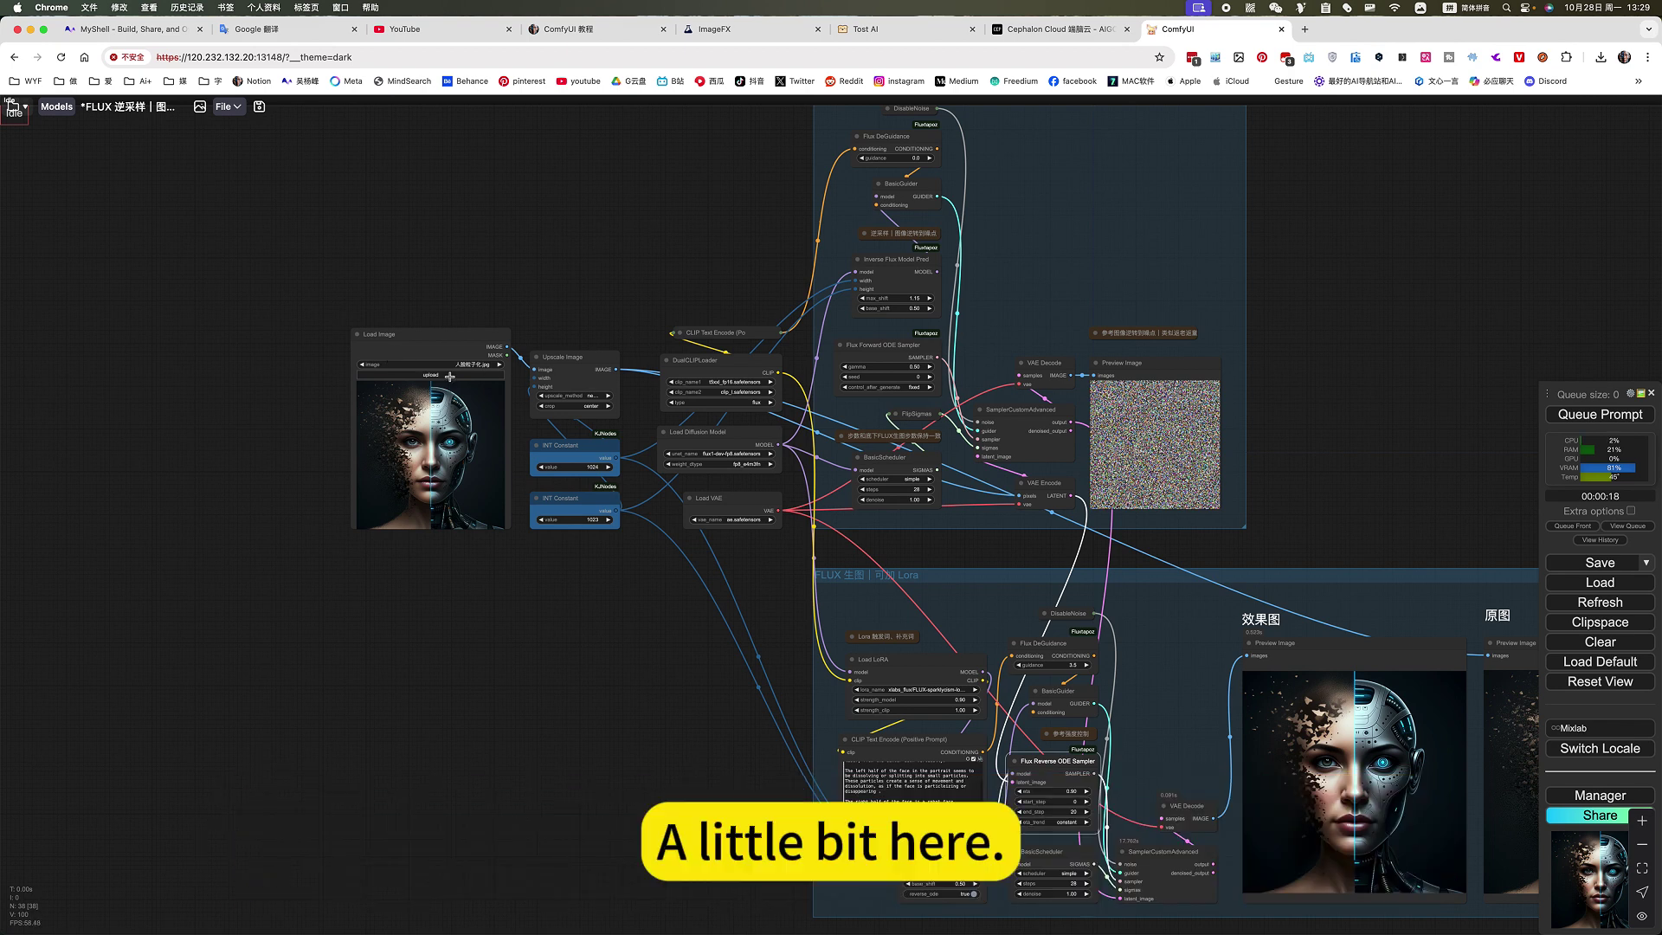
pyautogui.moveTo(476, 554); pyautogui.dragTo(478, 576)
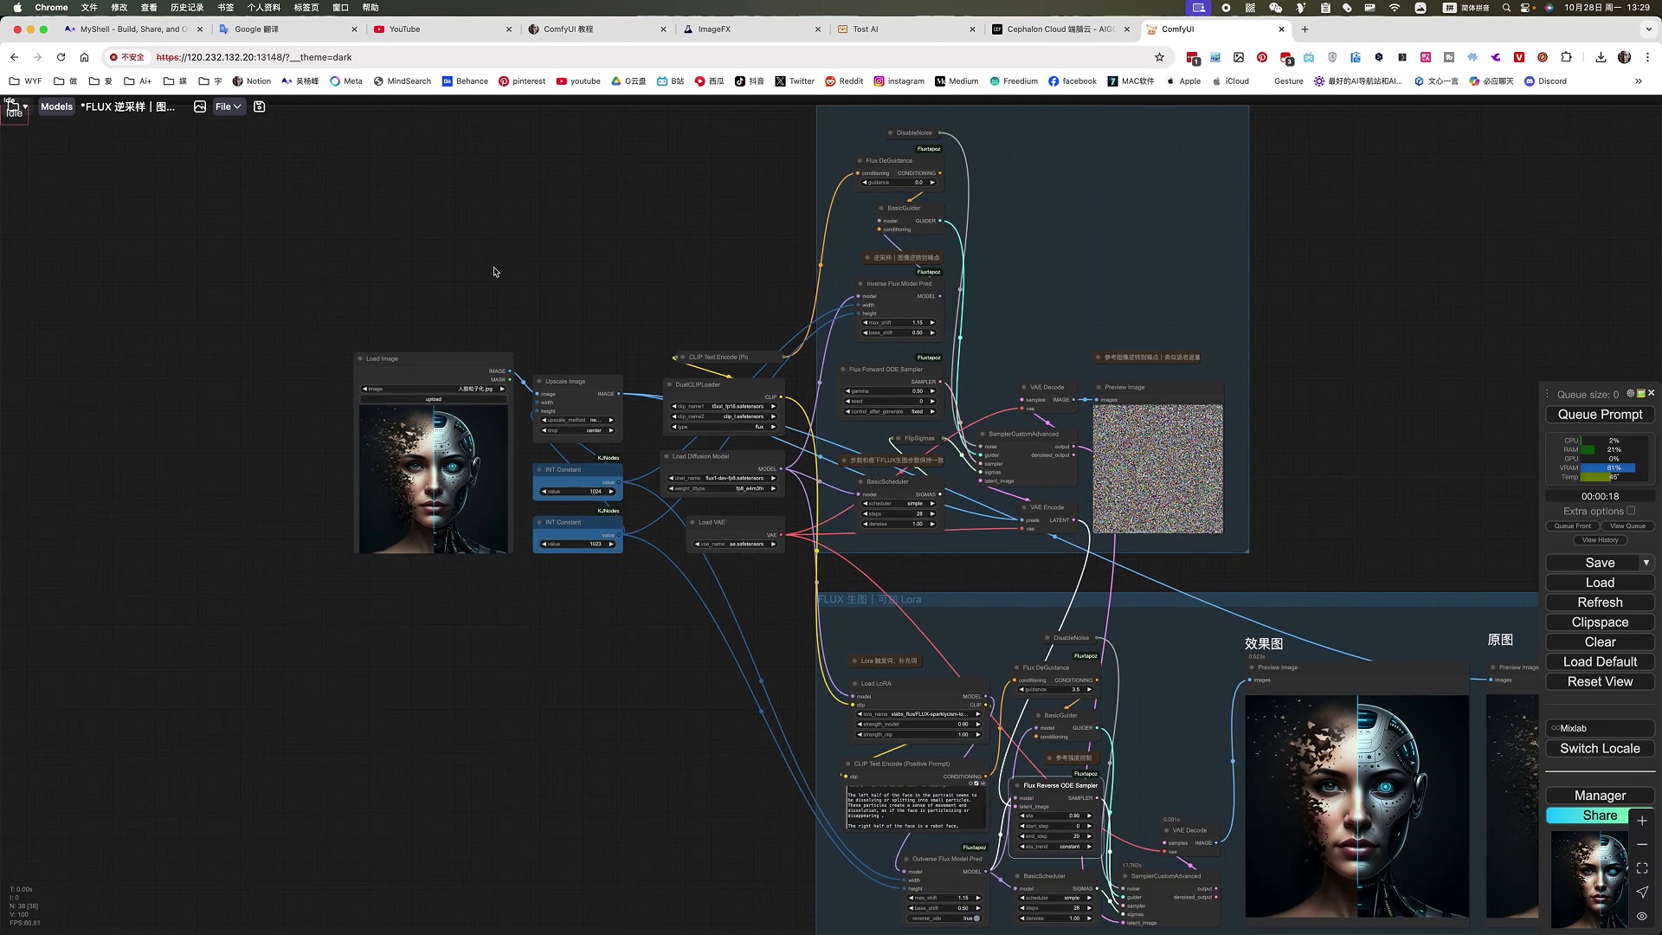
# - Search the Load Image node's file list for 老虎 and load 老虎-身上燃烧火焰.png as the reference image
pyautogui.click(474, 390)
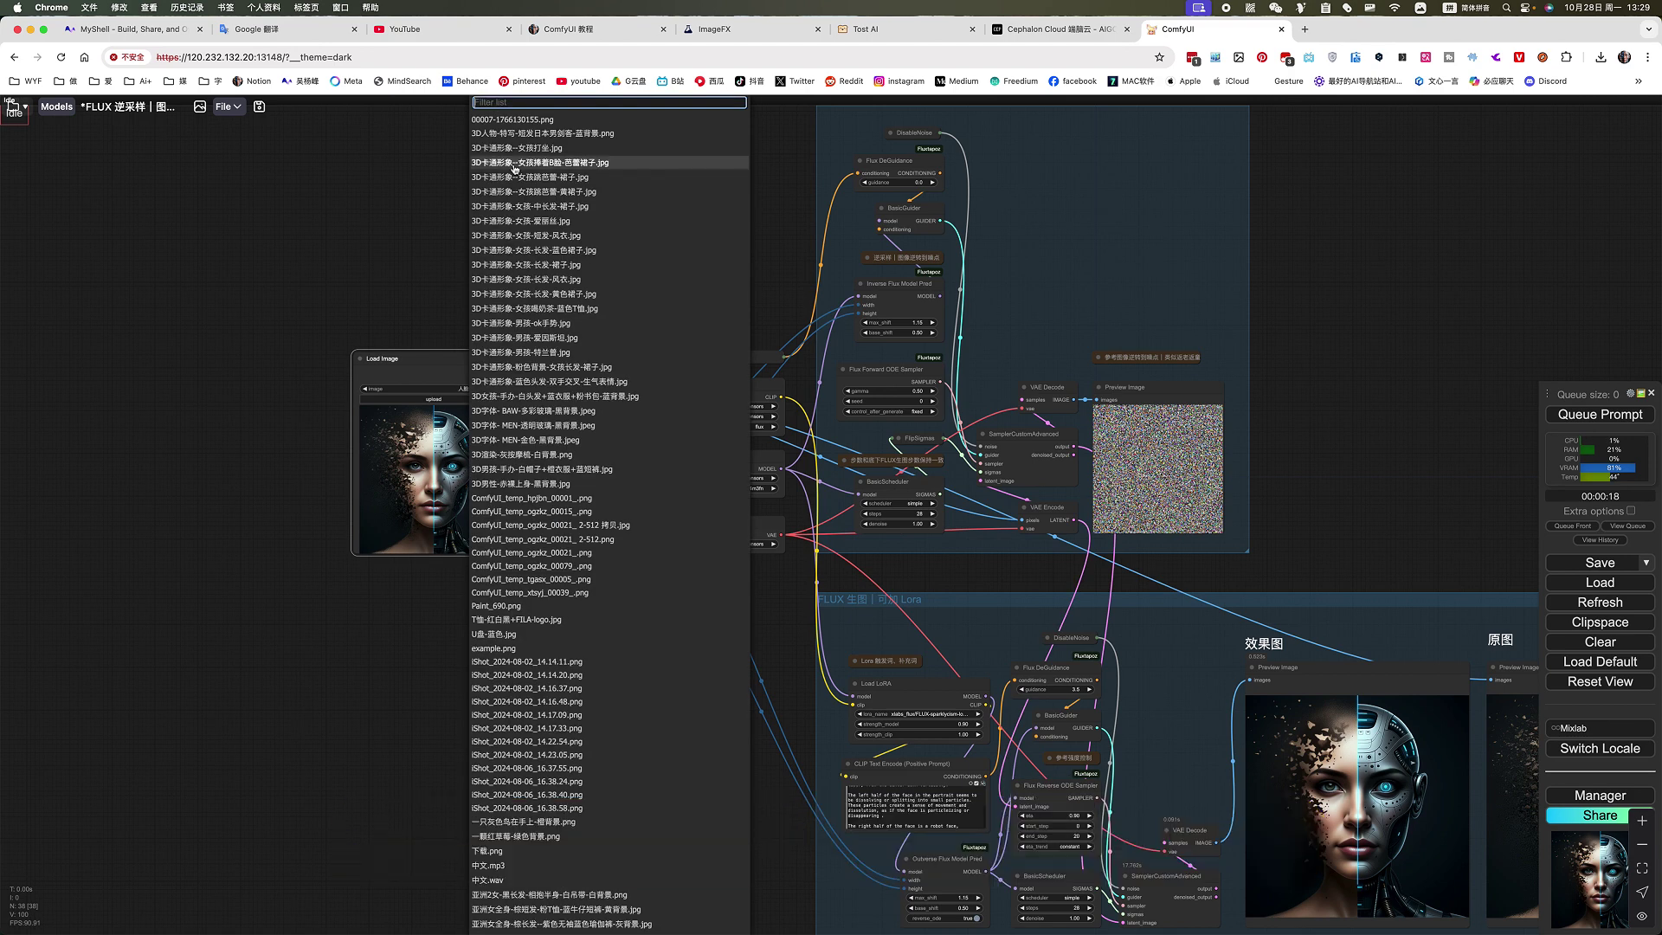
pyautogui.write('lao')
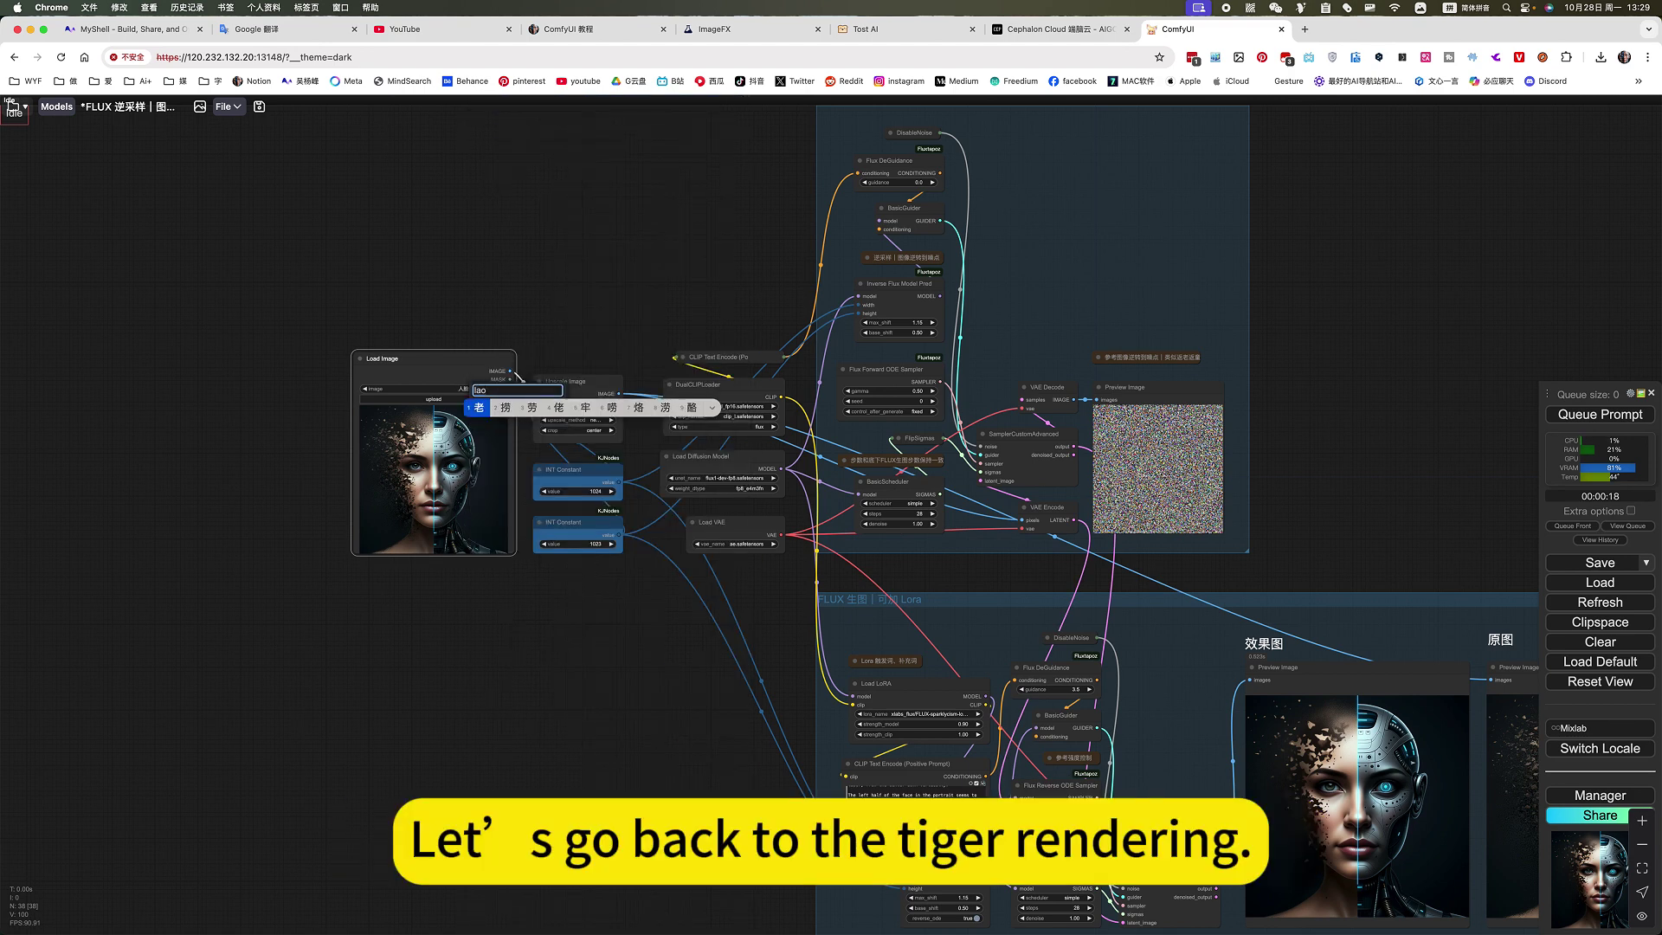
pyautogui.write('hu')
pyautogui.press('space')
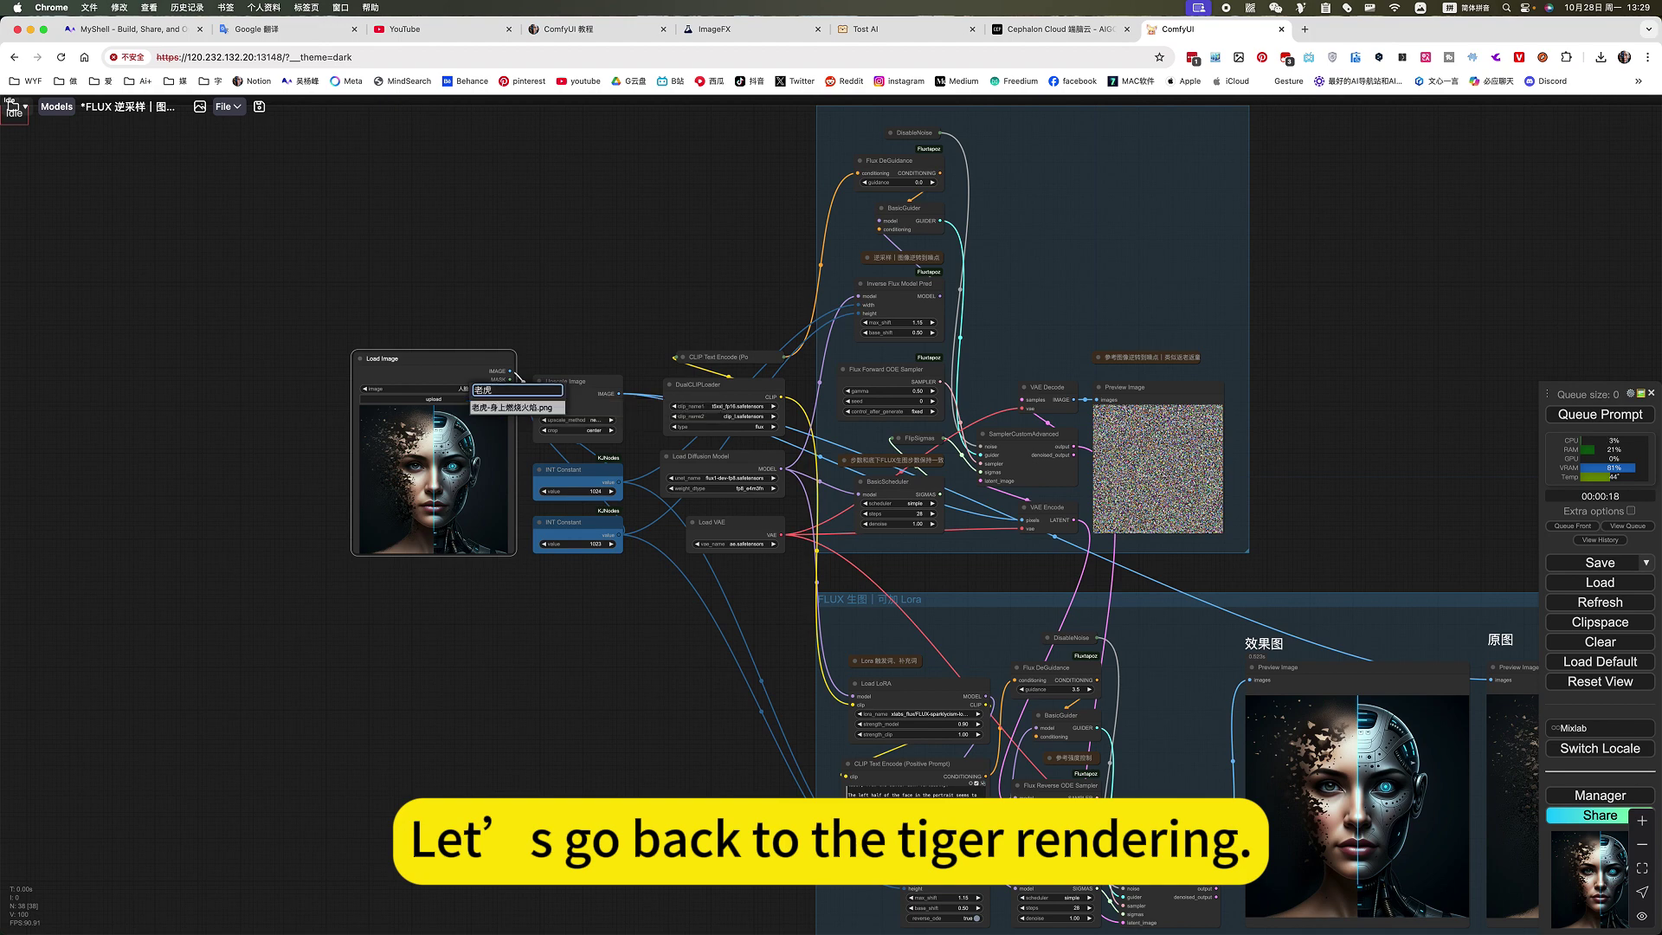
pyautogui.click(517, 407)
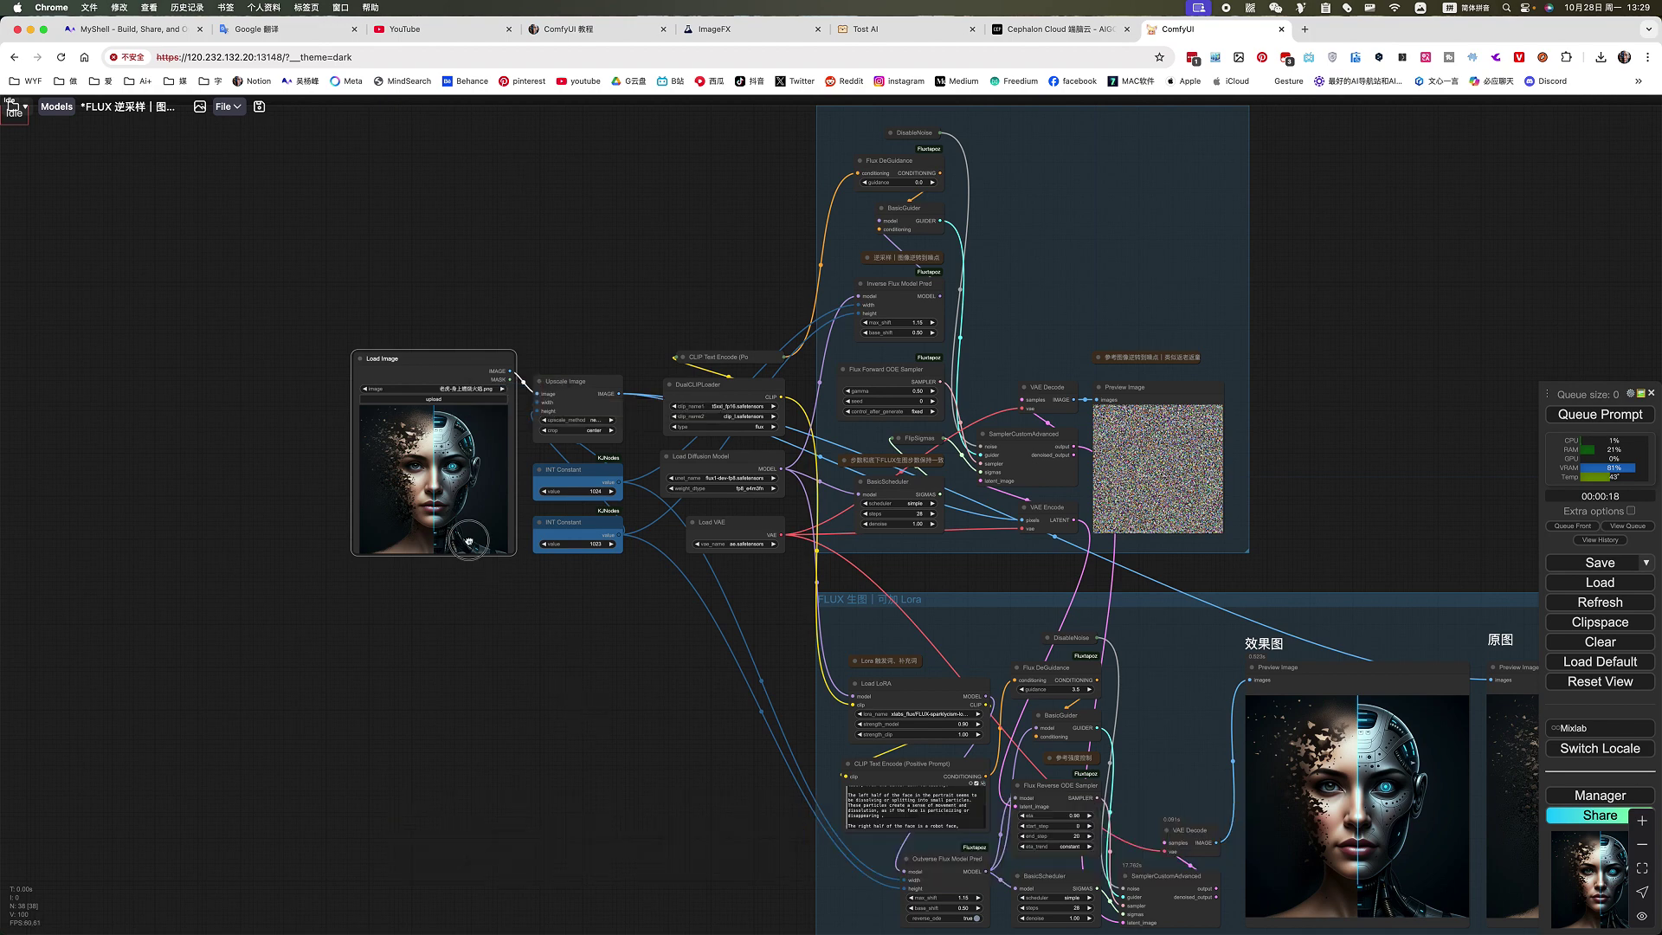
# - Select the existing positive prompt text, and switch to Google Translate with the direction reversed to Chinese-to-English
pyautogui.scroll(-5, 880, 654)
pyautogui.click(840, 589)
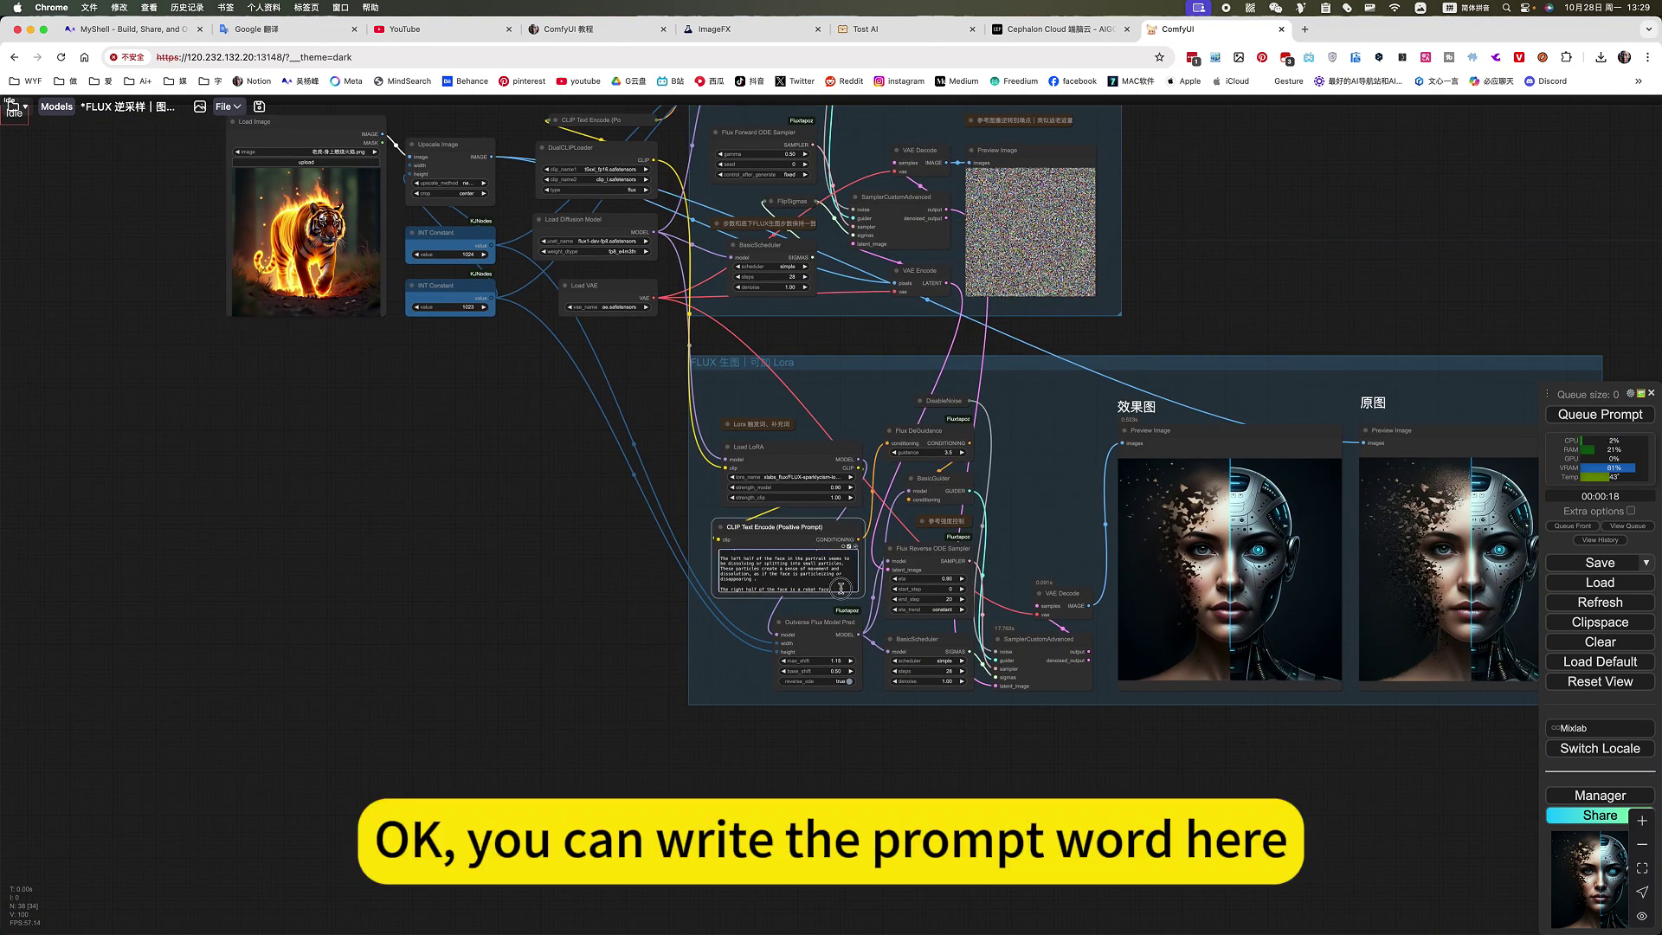
pyautogui.moveTo(840, 589); pyautogui.dragTo(624, 478)
pyautogui.click(273, 28)
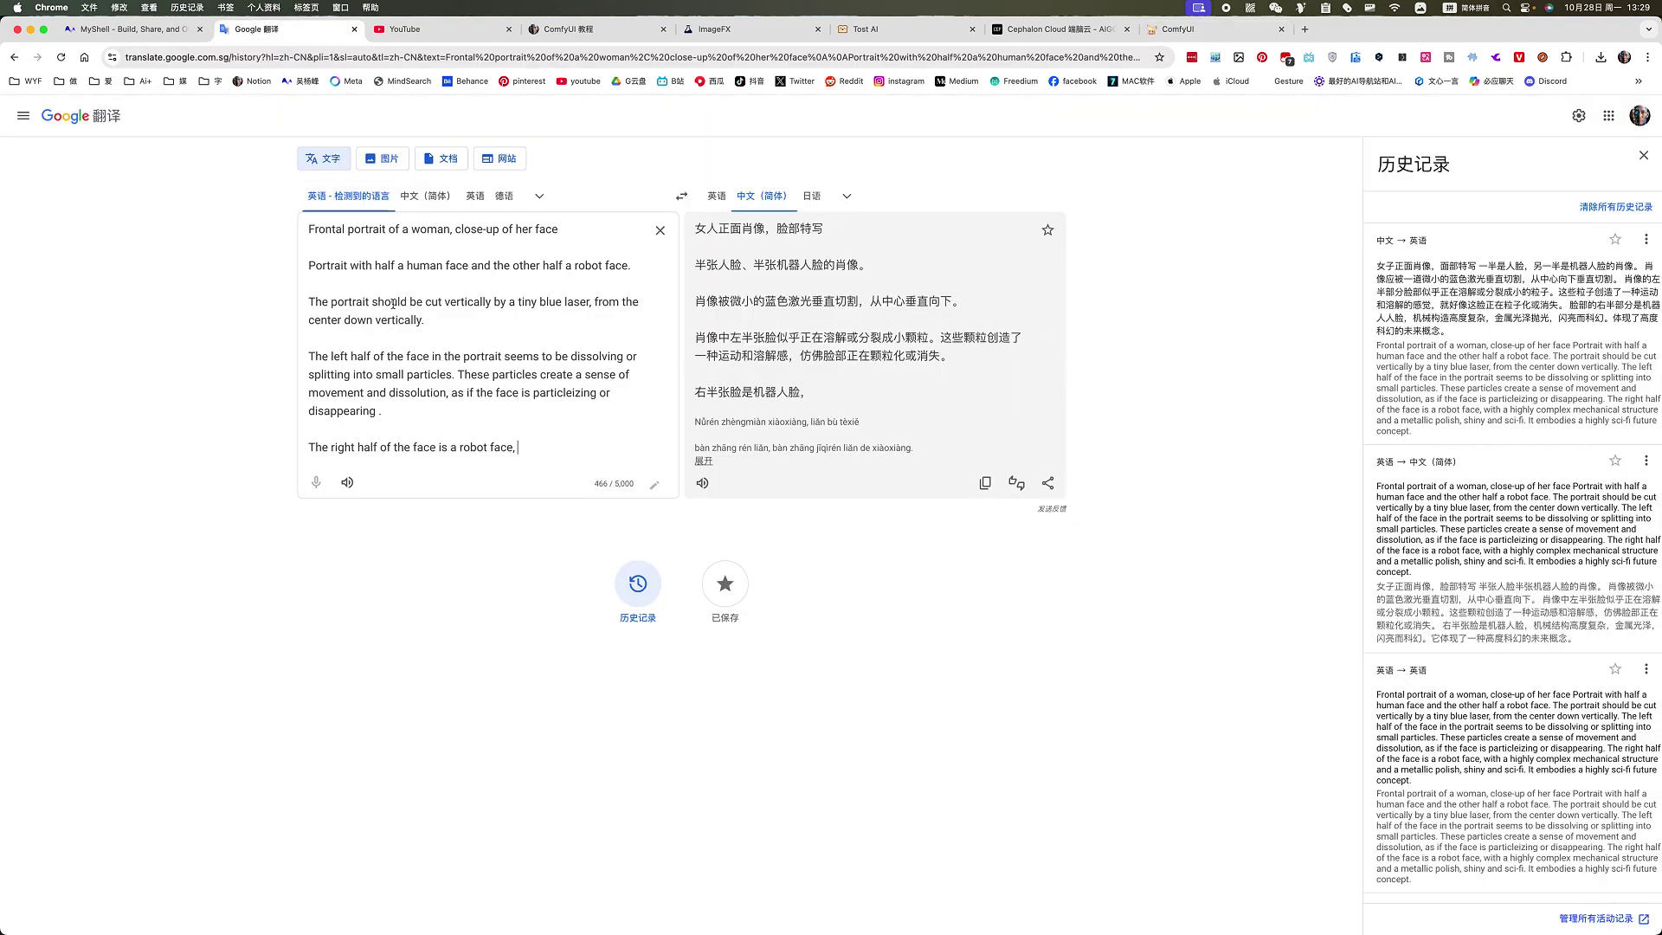
pyautogui.click(681, 196)
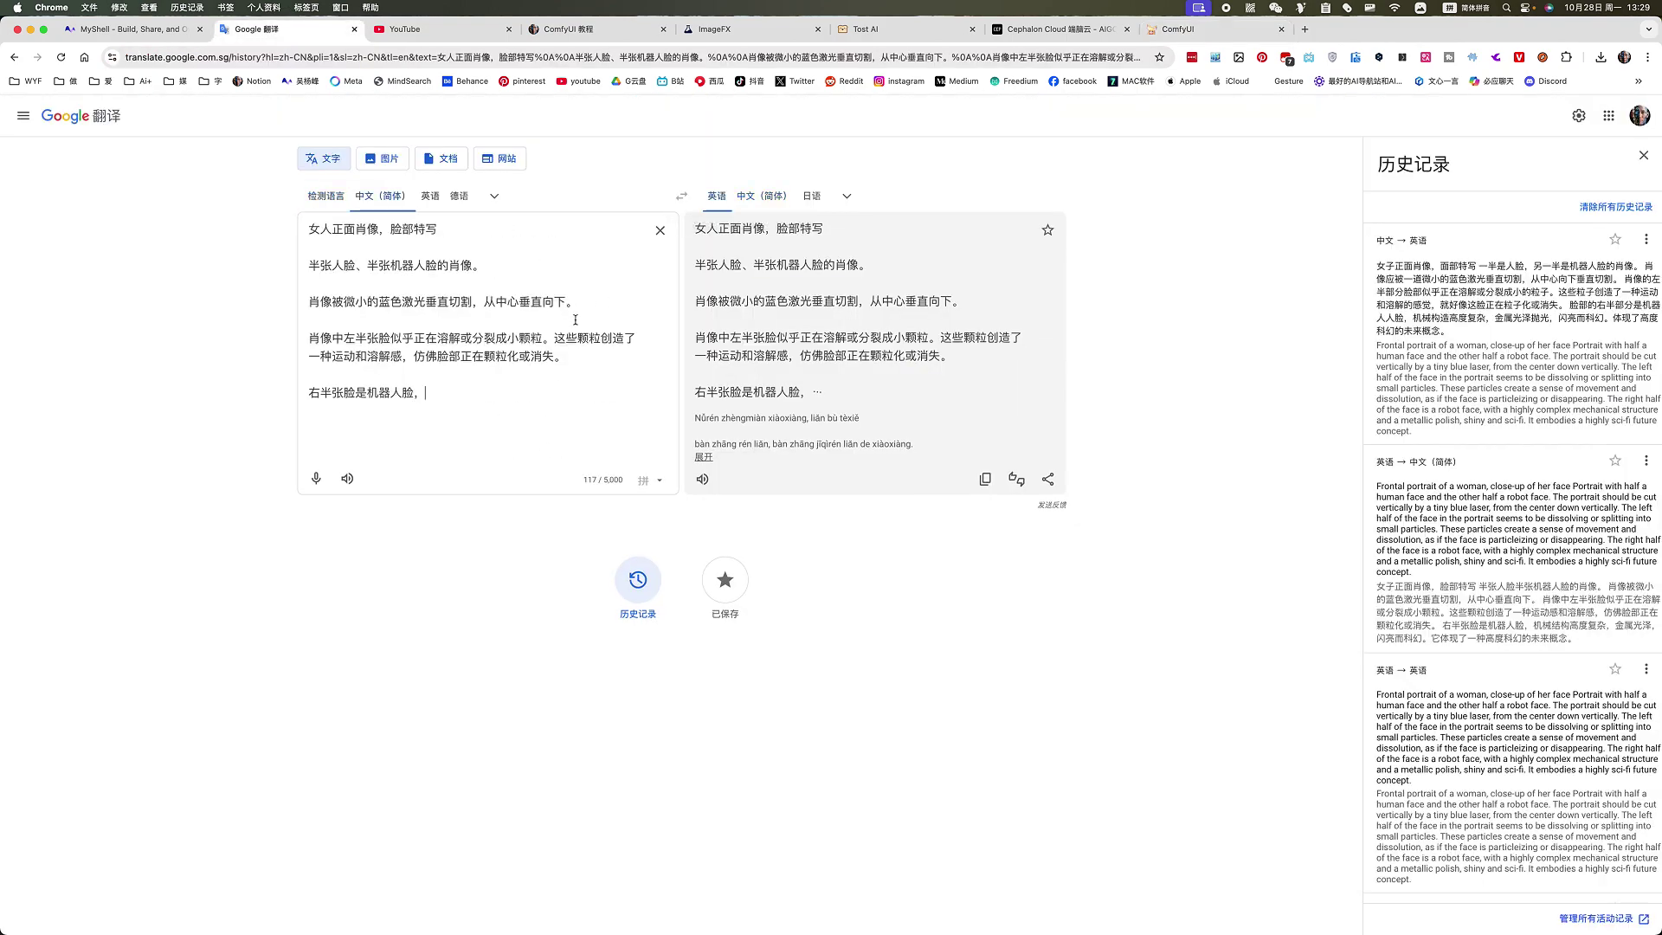
# - Replace the whole Chinese source text with the opening clause 一只老鼠在森林里走，
pyautogui.press('super+a')
pyautogui.write('yizhi')
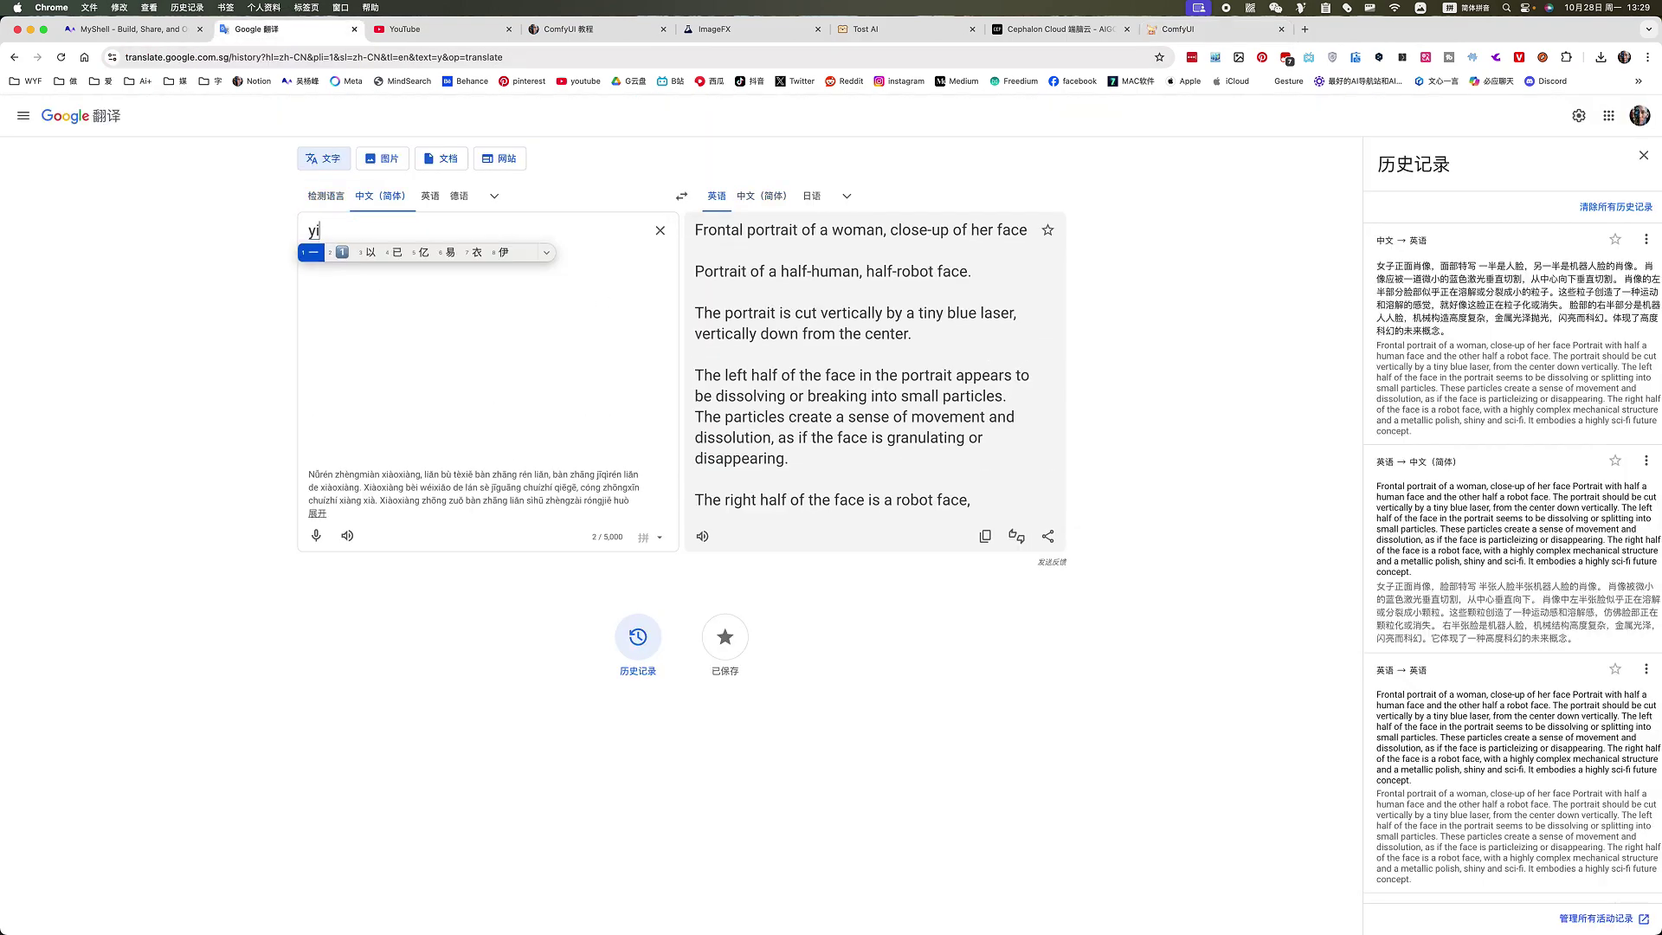
pyautogui.press('space')
pyautogui.write('laoshu')
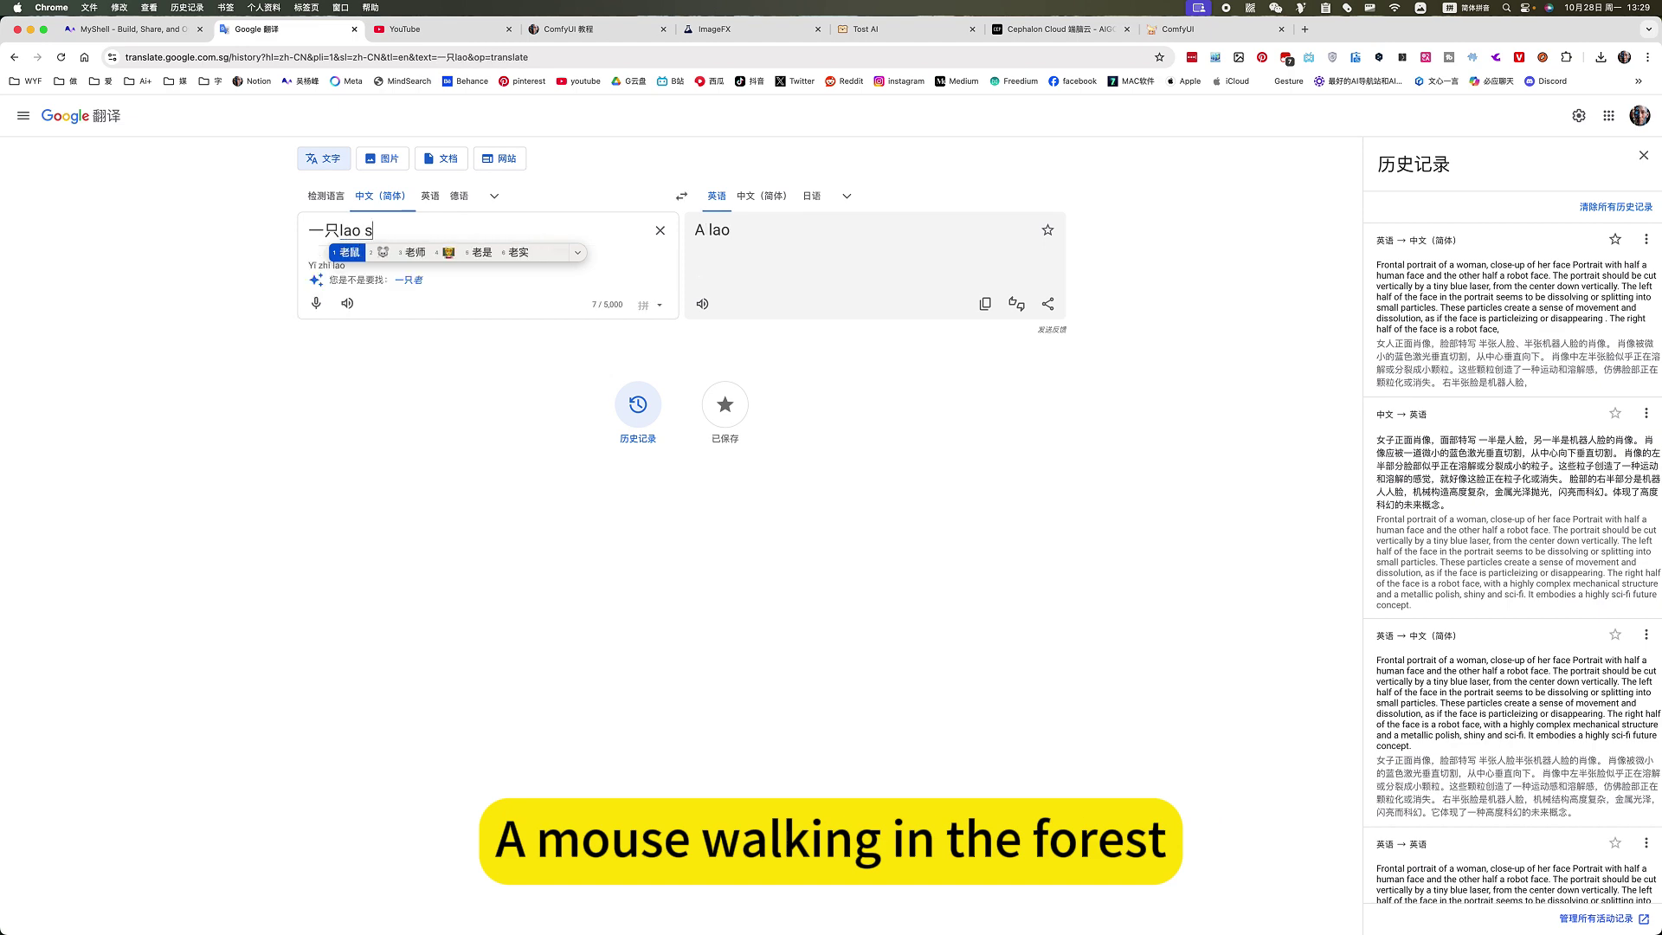
pyautogui.press('space')
pyautogui.write('zai')
pyautogui.press('space')
pyautogui.write('senlin')
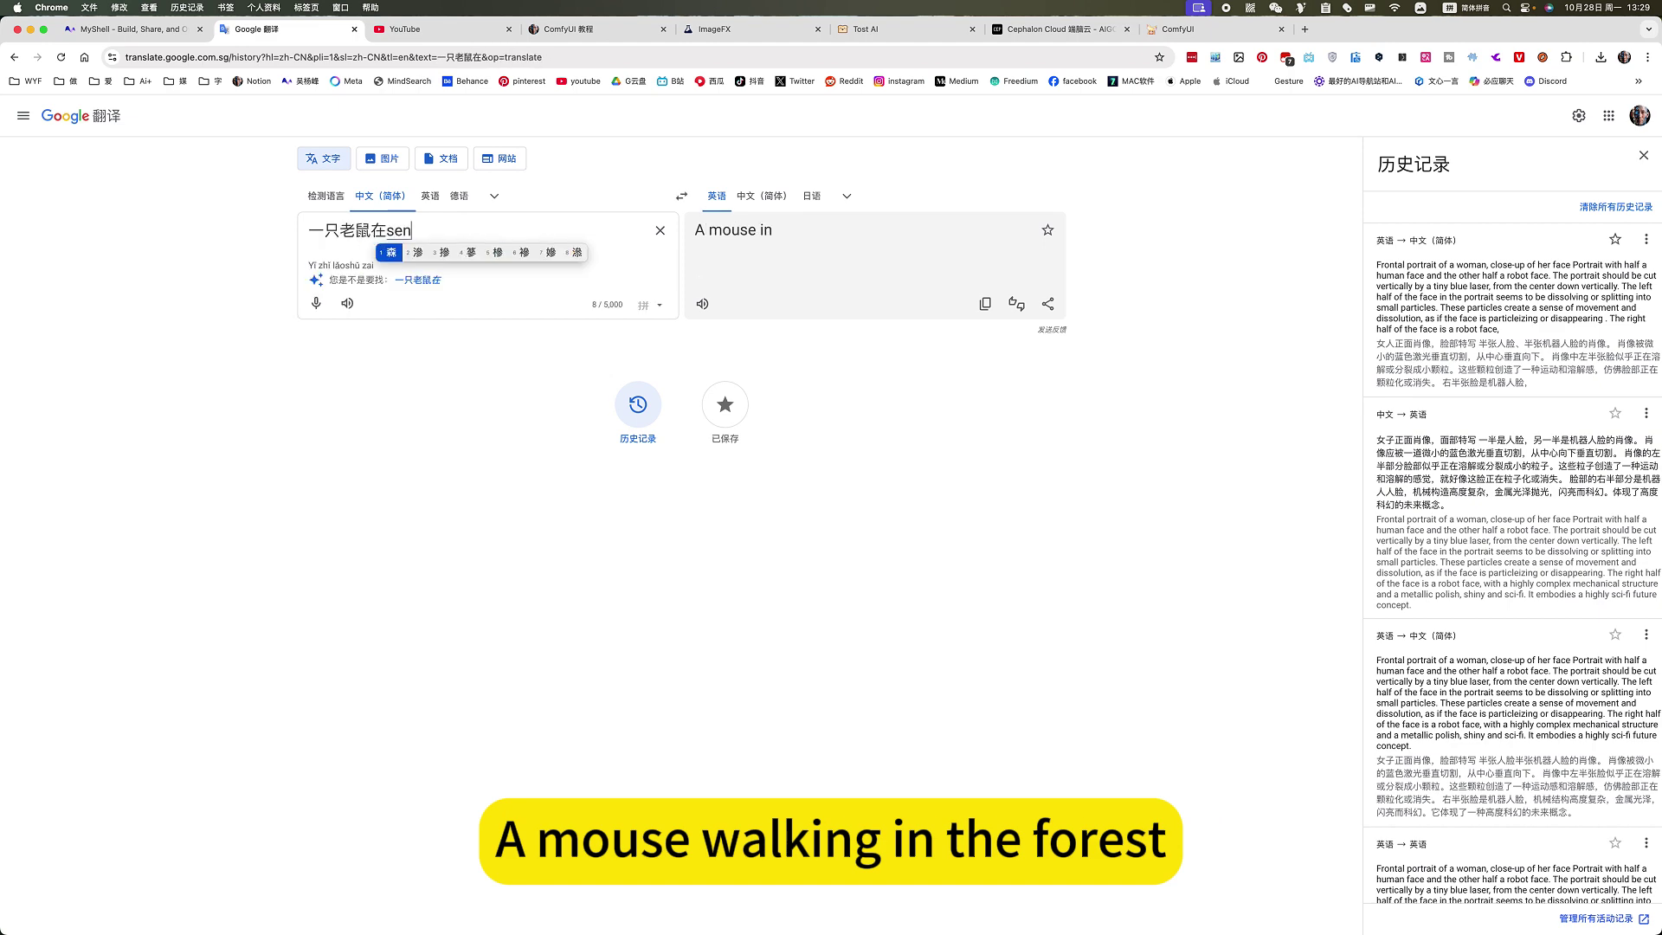
pyautogui.press('space')
pyautogui.write('li')
pyautogui.press('space')
pyautogui.write('zou')
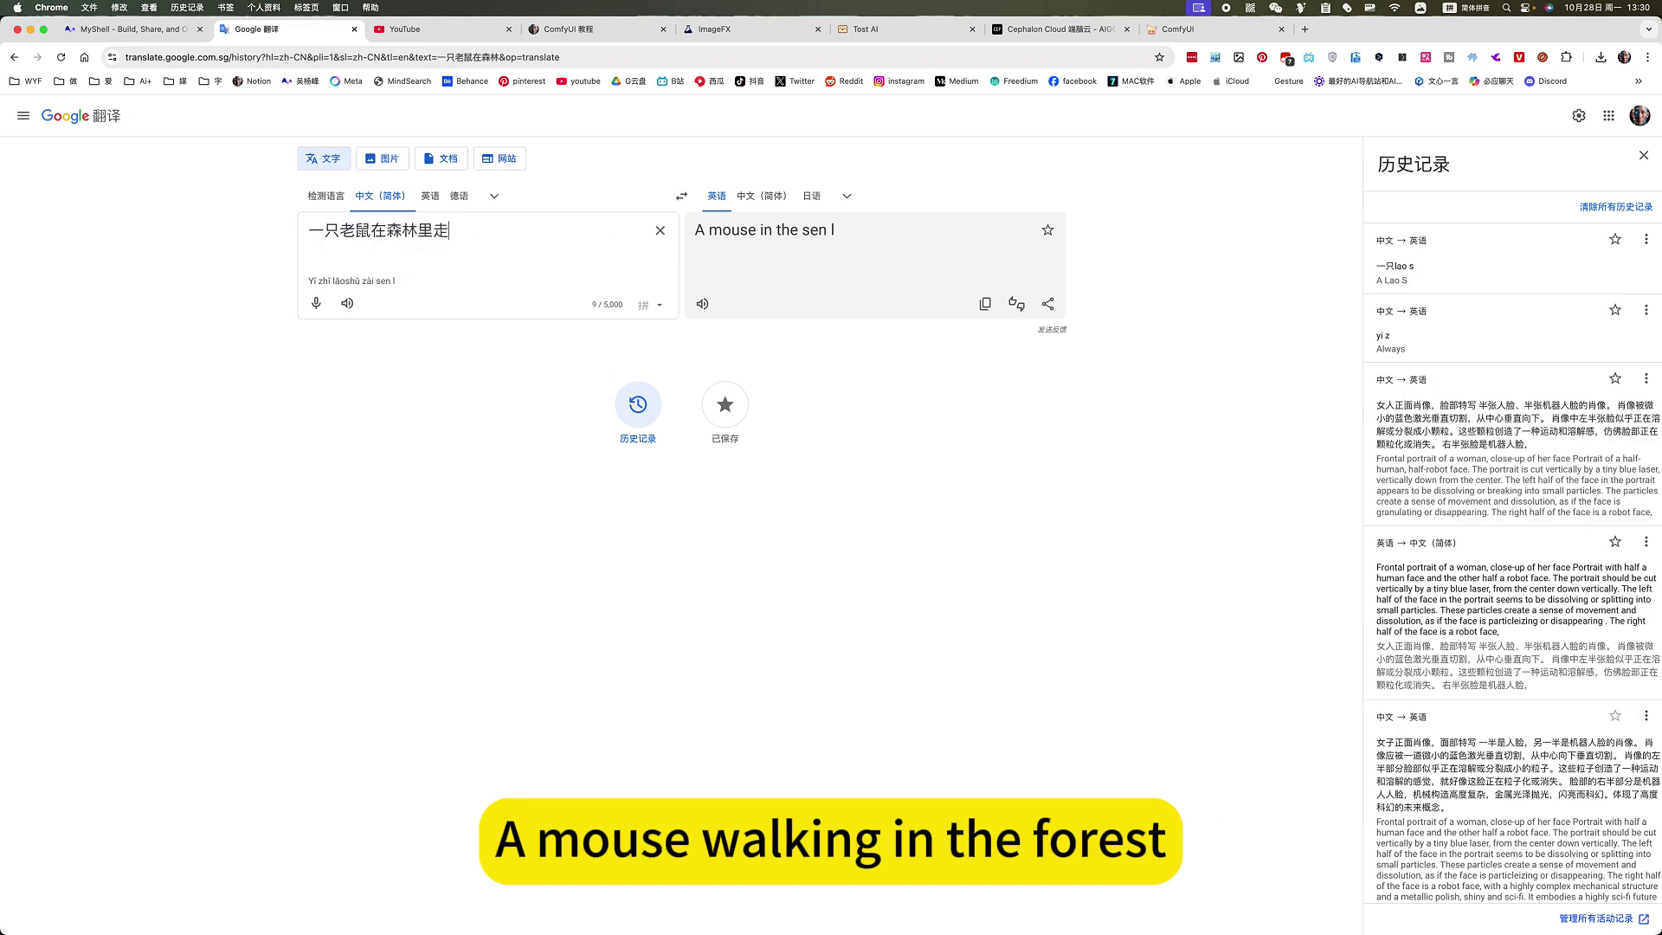
pyautogui.press('space')
pyautogui.write(',')
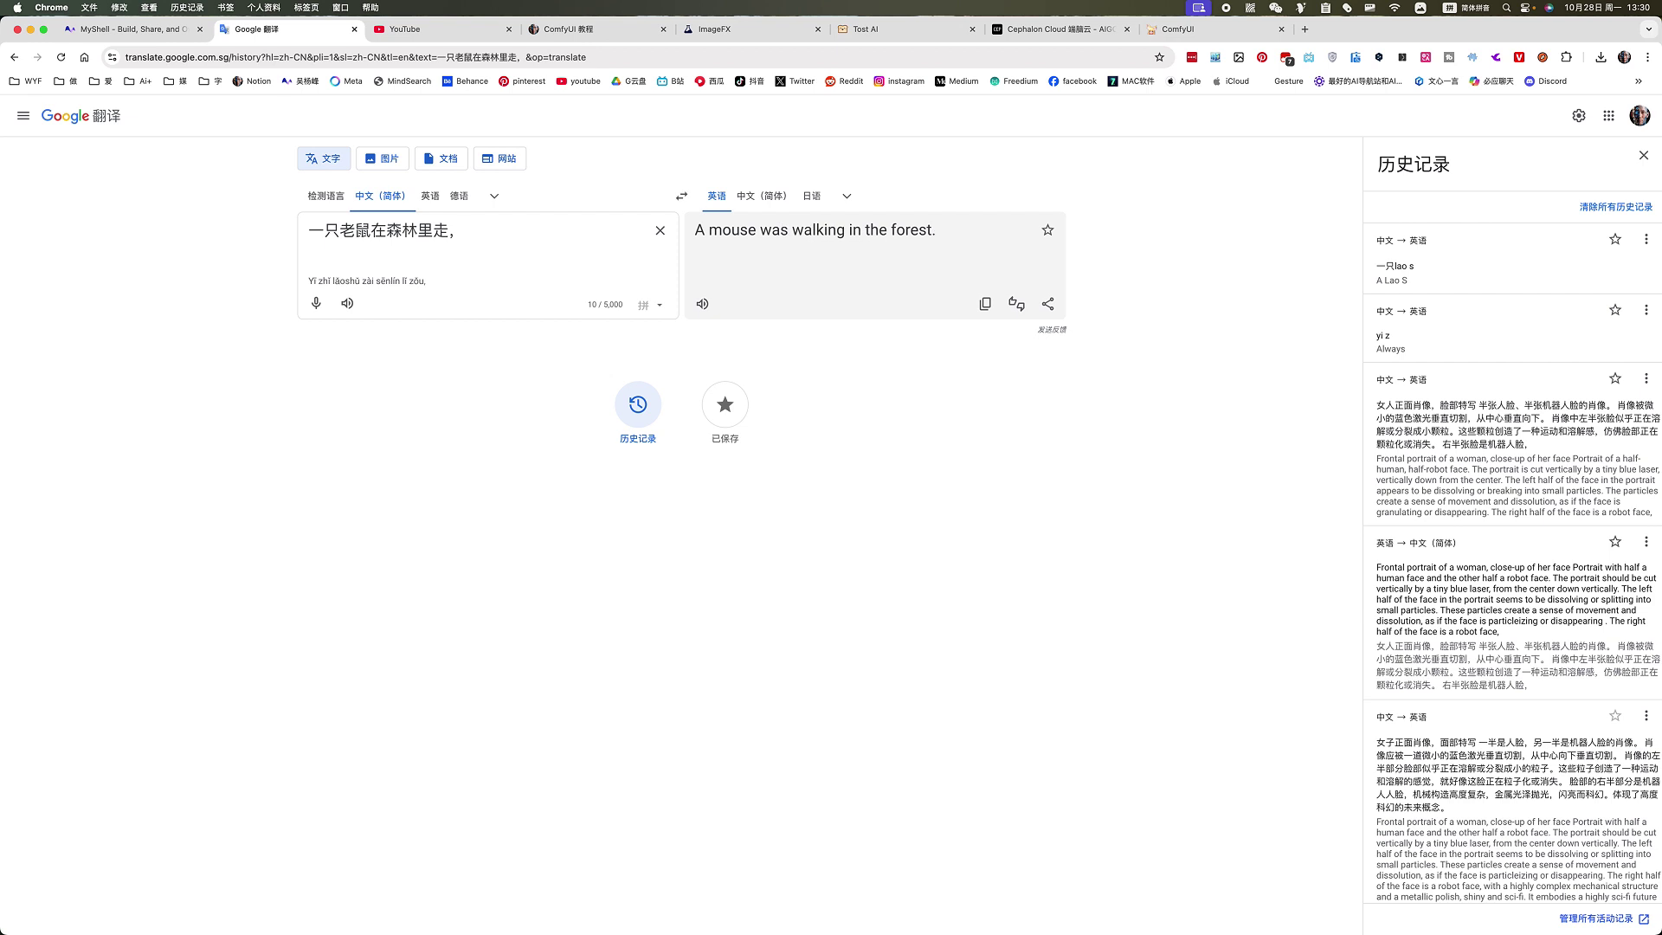
pyautogui.write('q')
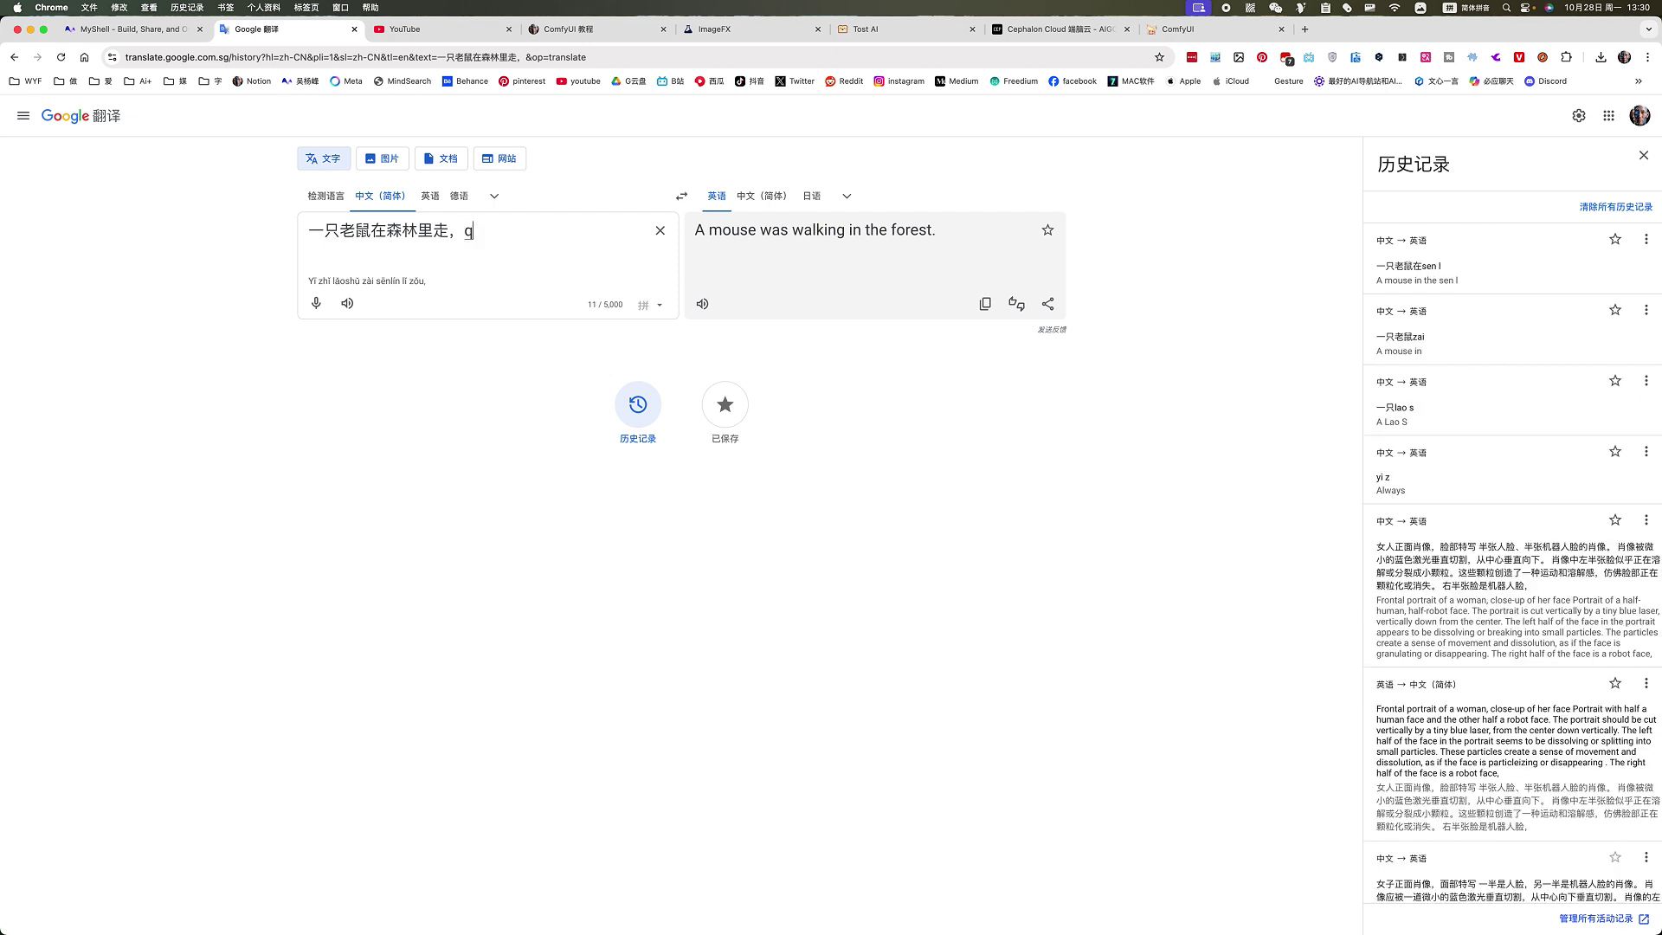
pyautogui.write('uanshen')
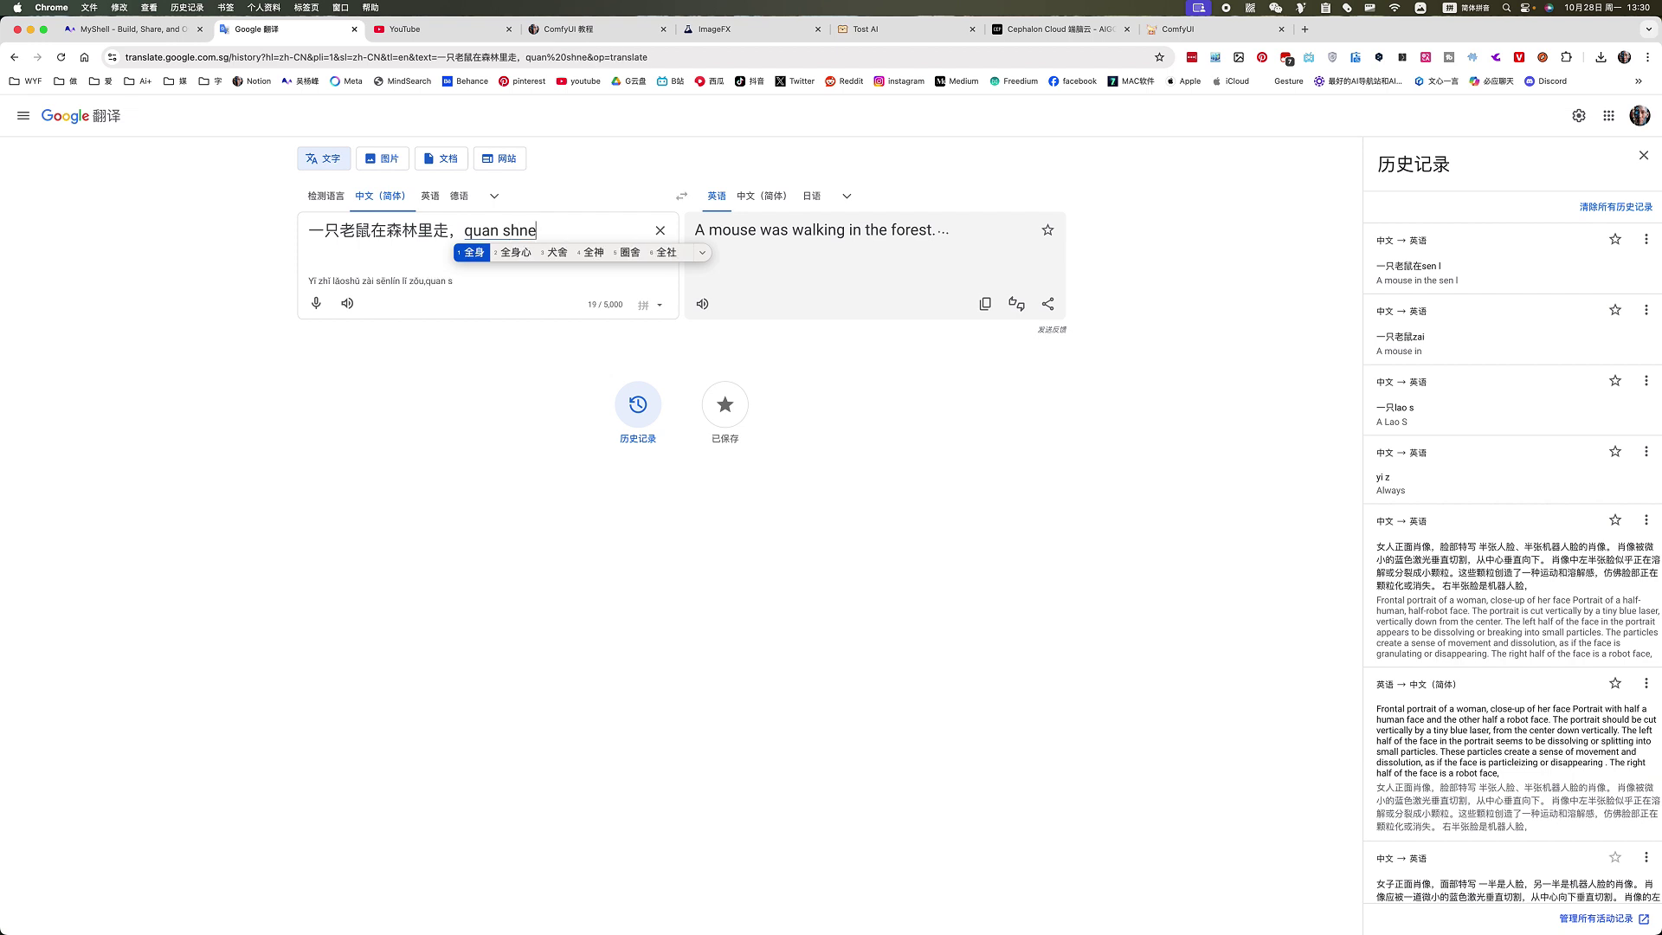
# - Complete the Chinese source sentence by adding 全身似乎着火 after the comma
pyautogui.press('space')
pyautogui.write('shi hu')
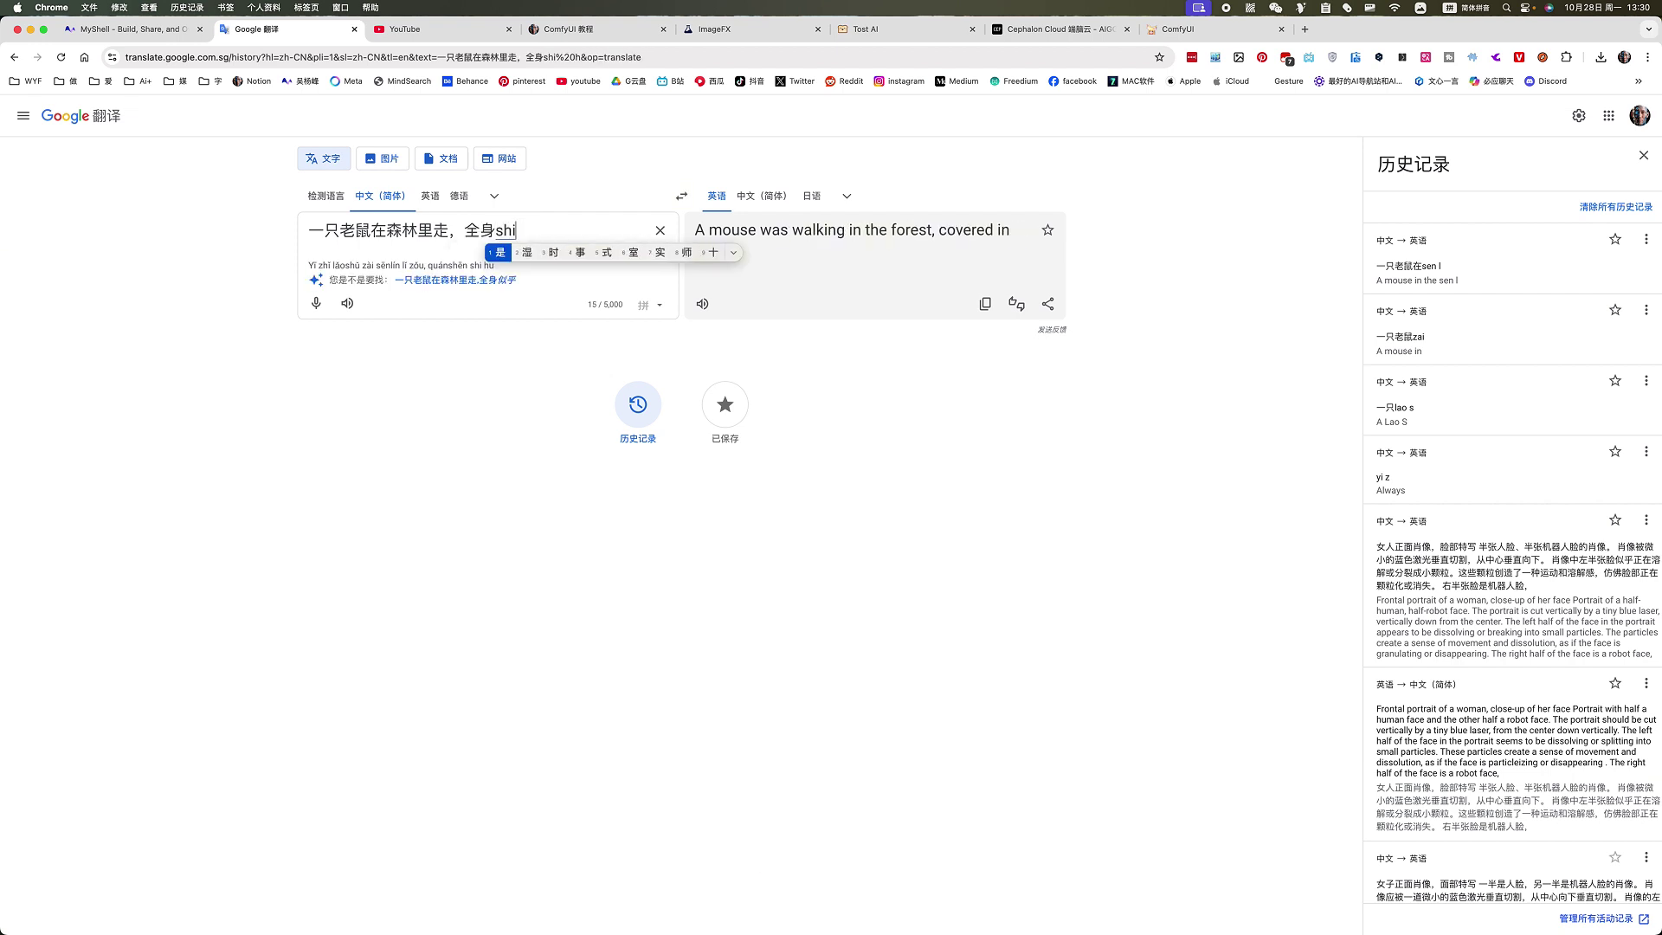
pyautogui.press('BackSpace')
pyautogui.press('BackSpace')
pyautogui.write('ihu')
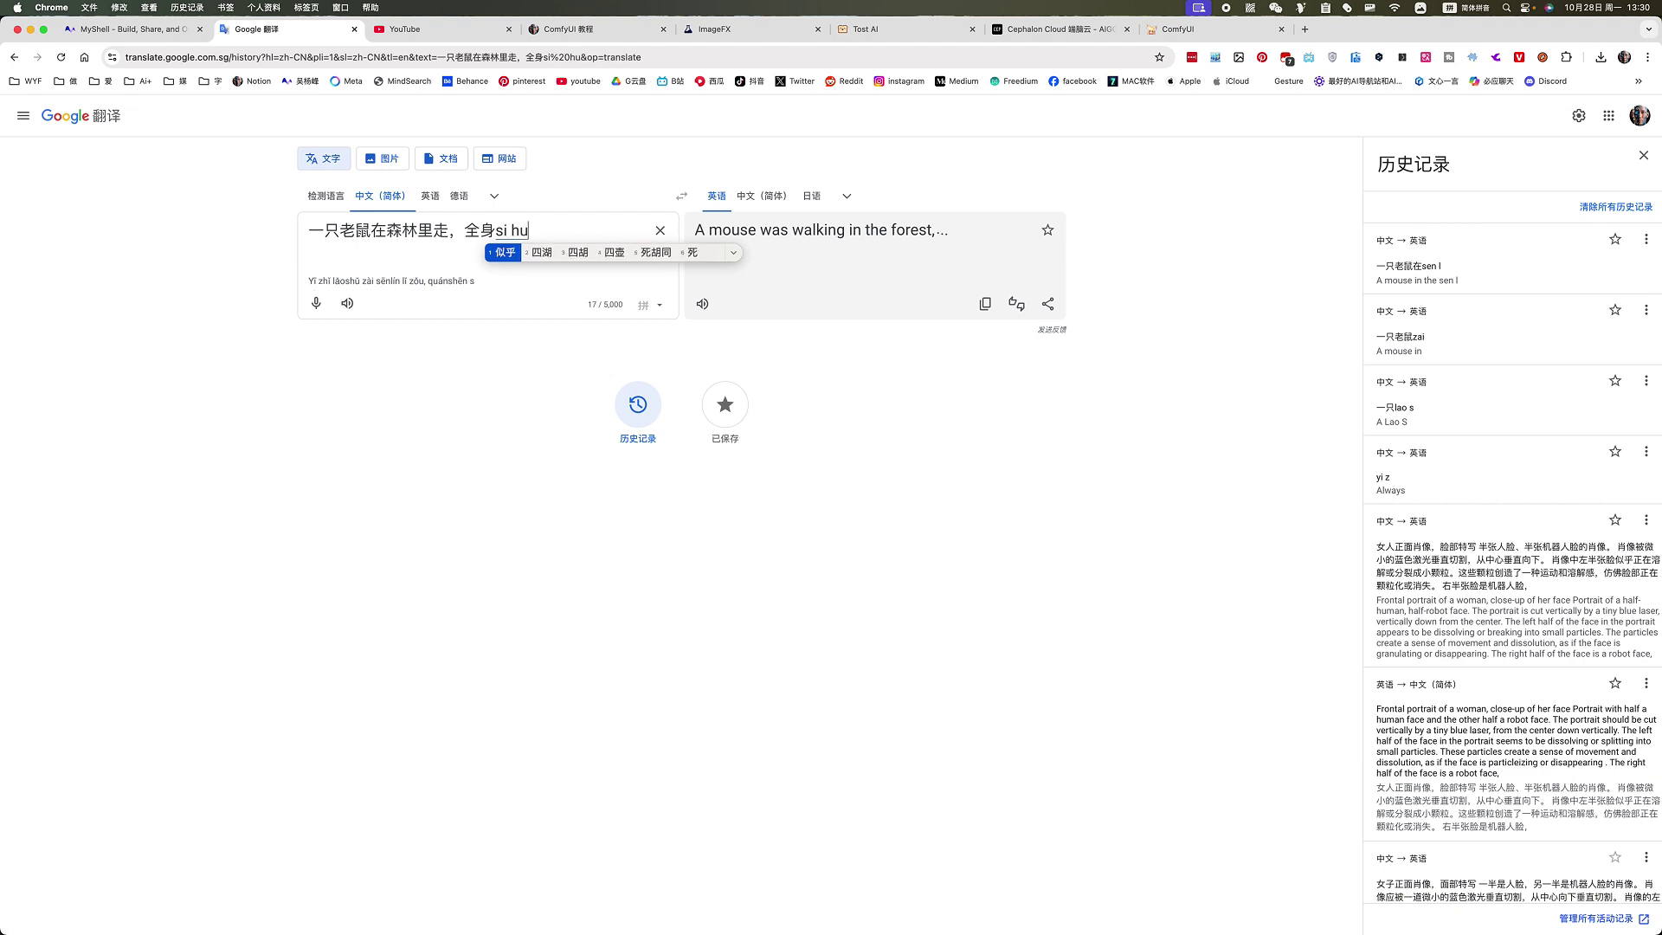
pyautogui.press('space')
pyautogui.write('zhaoh')
pyautogui.press('space')
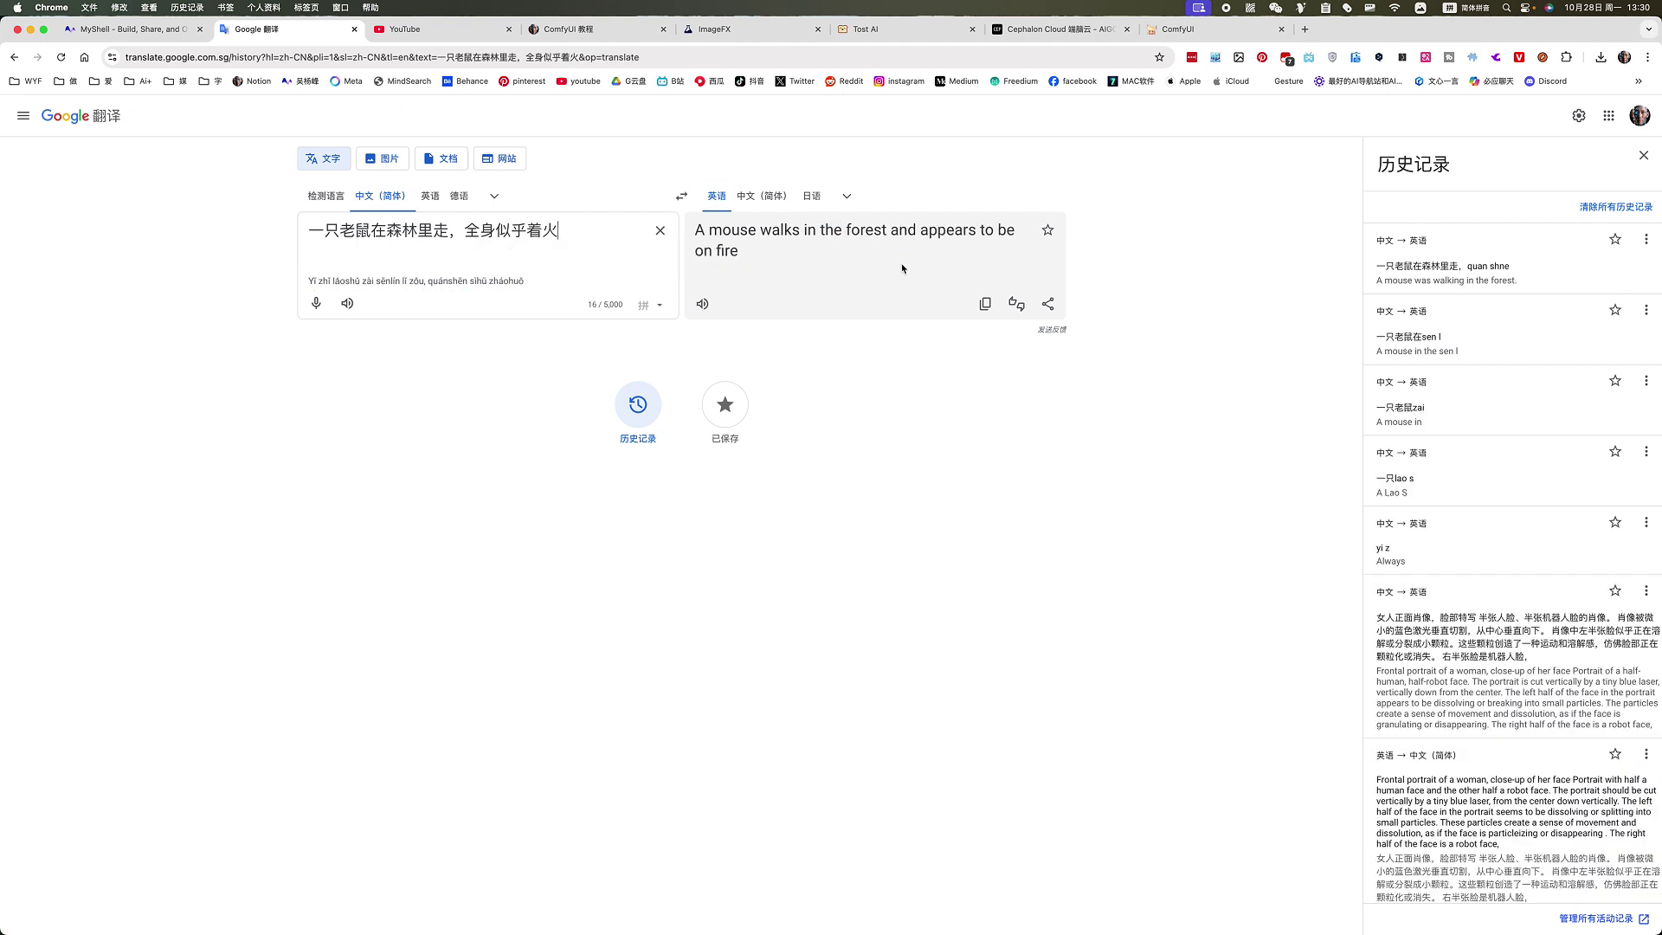
# - Copy the English translation into ComfyUI's positive prompt as "A mouse walks in the forest and appears to be on fire" and run the workflow
pyautogui.click(984, 304)
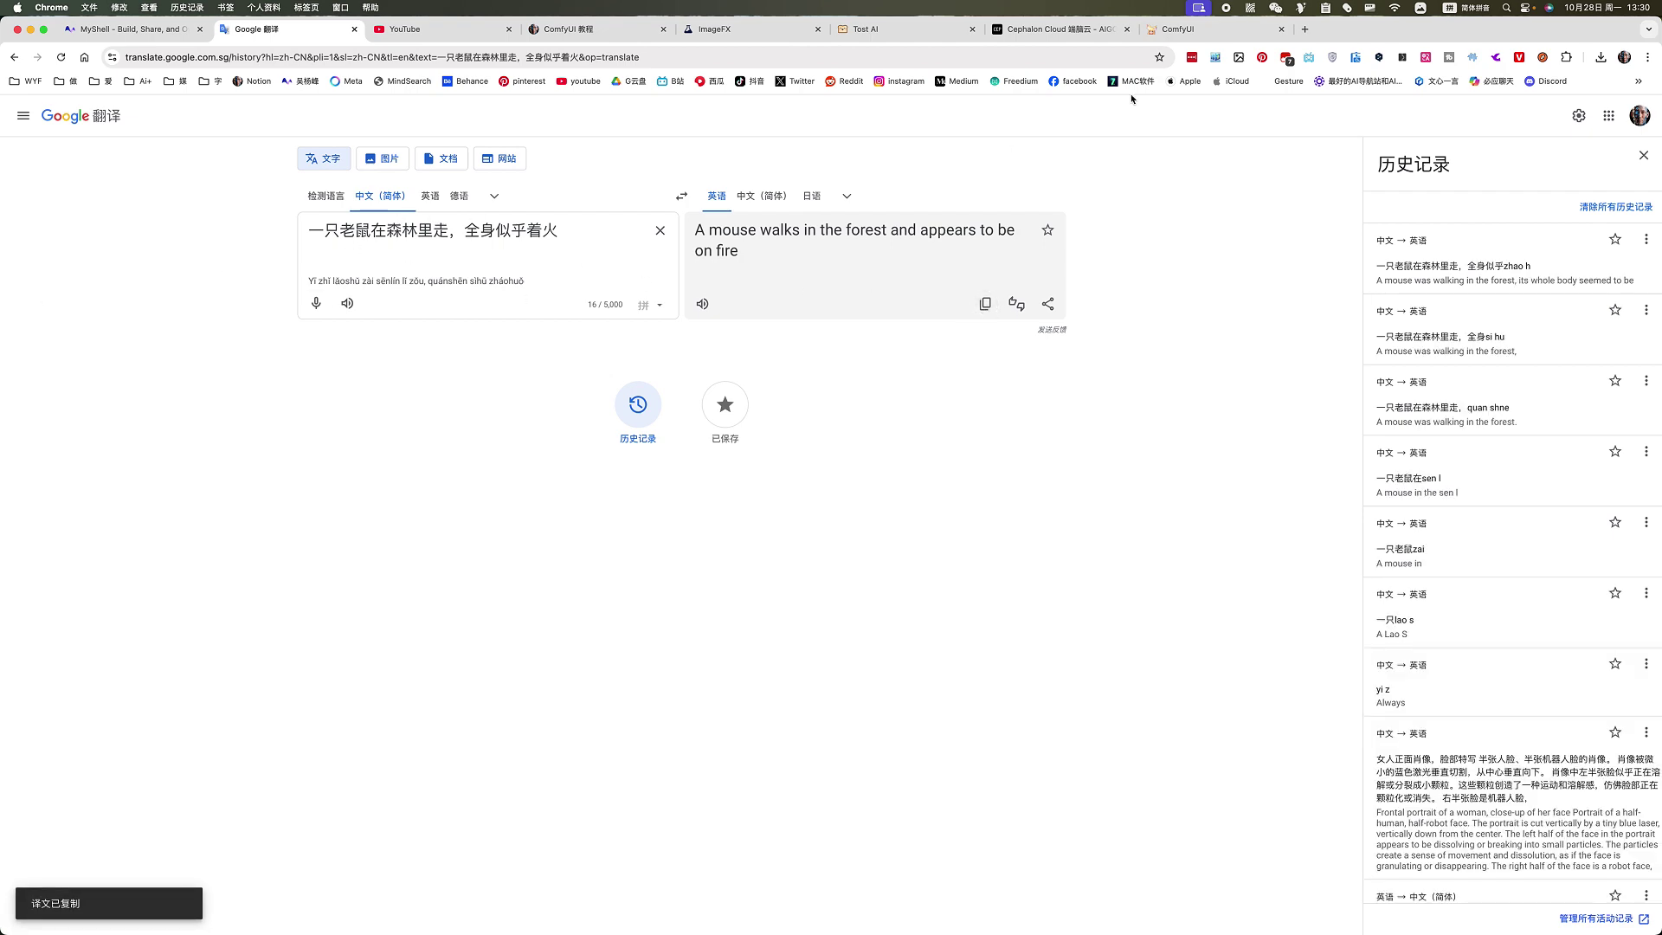
pyautogui.click(1197, 31)
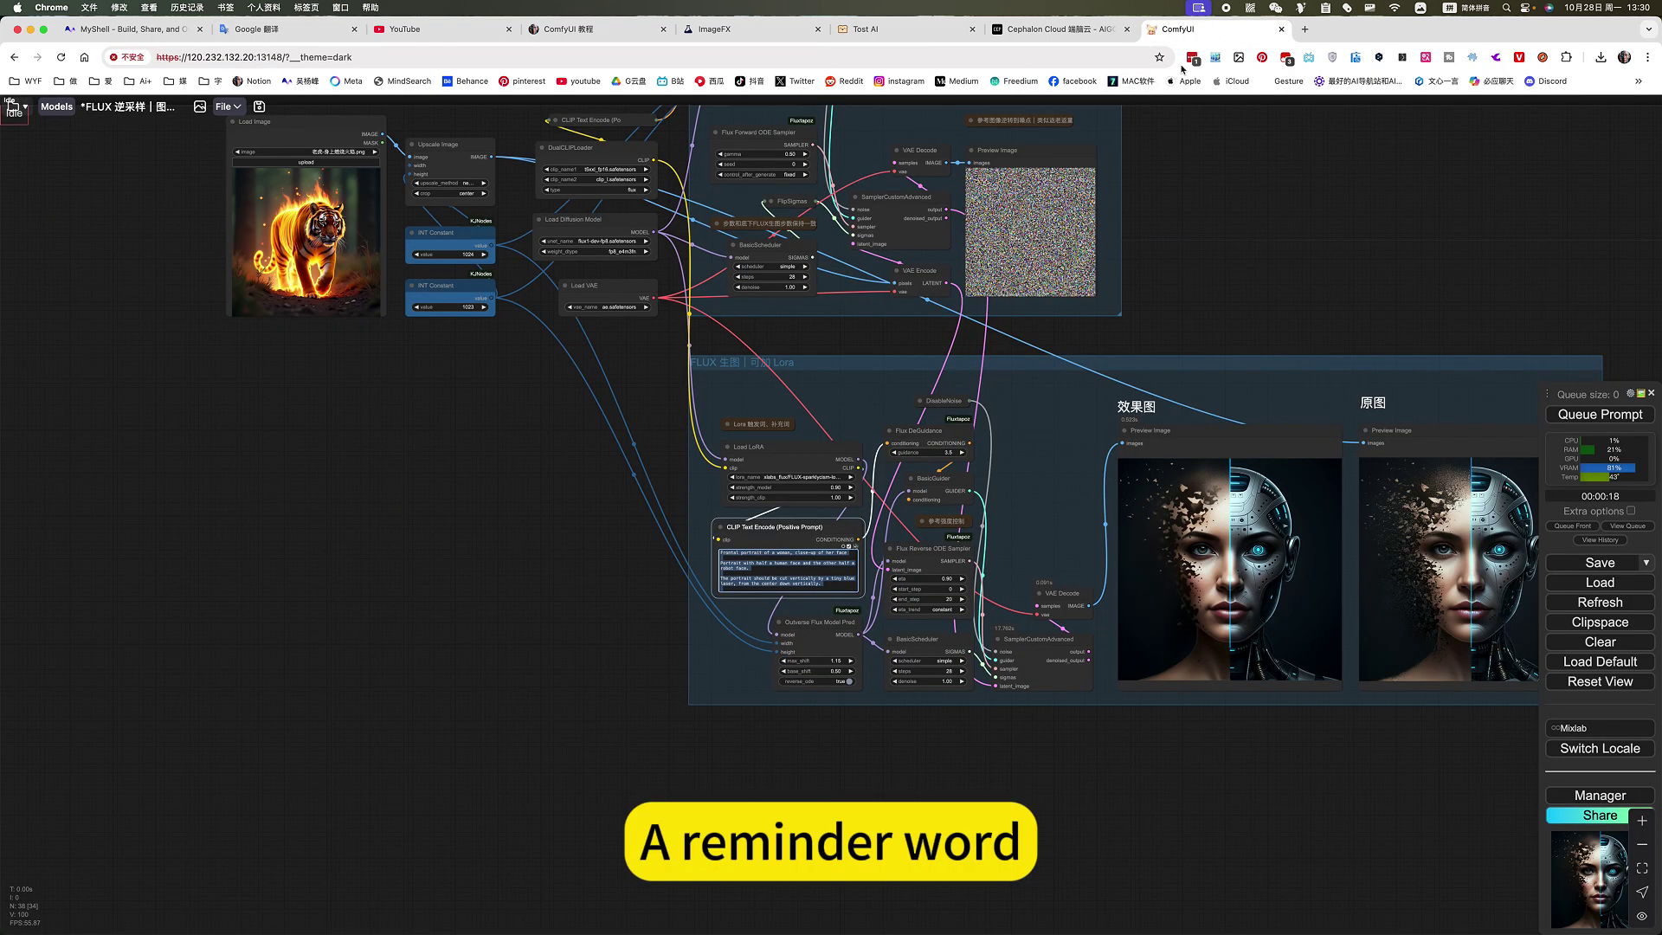
pyautogui.click(810, 578)
pyautogui.hotkey('ctrl', 'a')
pyautogui.hotkey('ctrl', 'v')
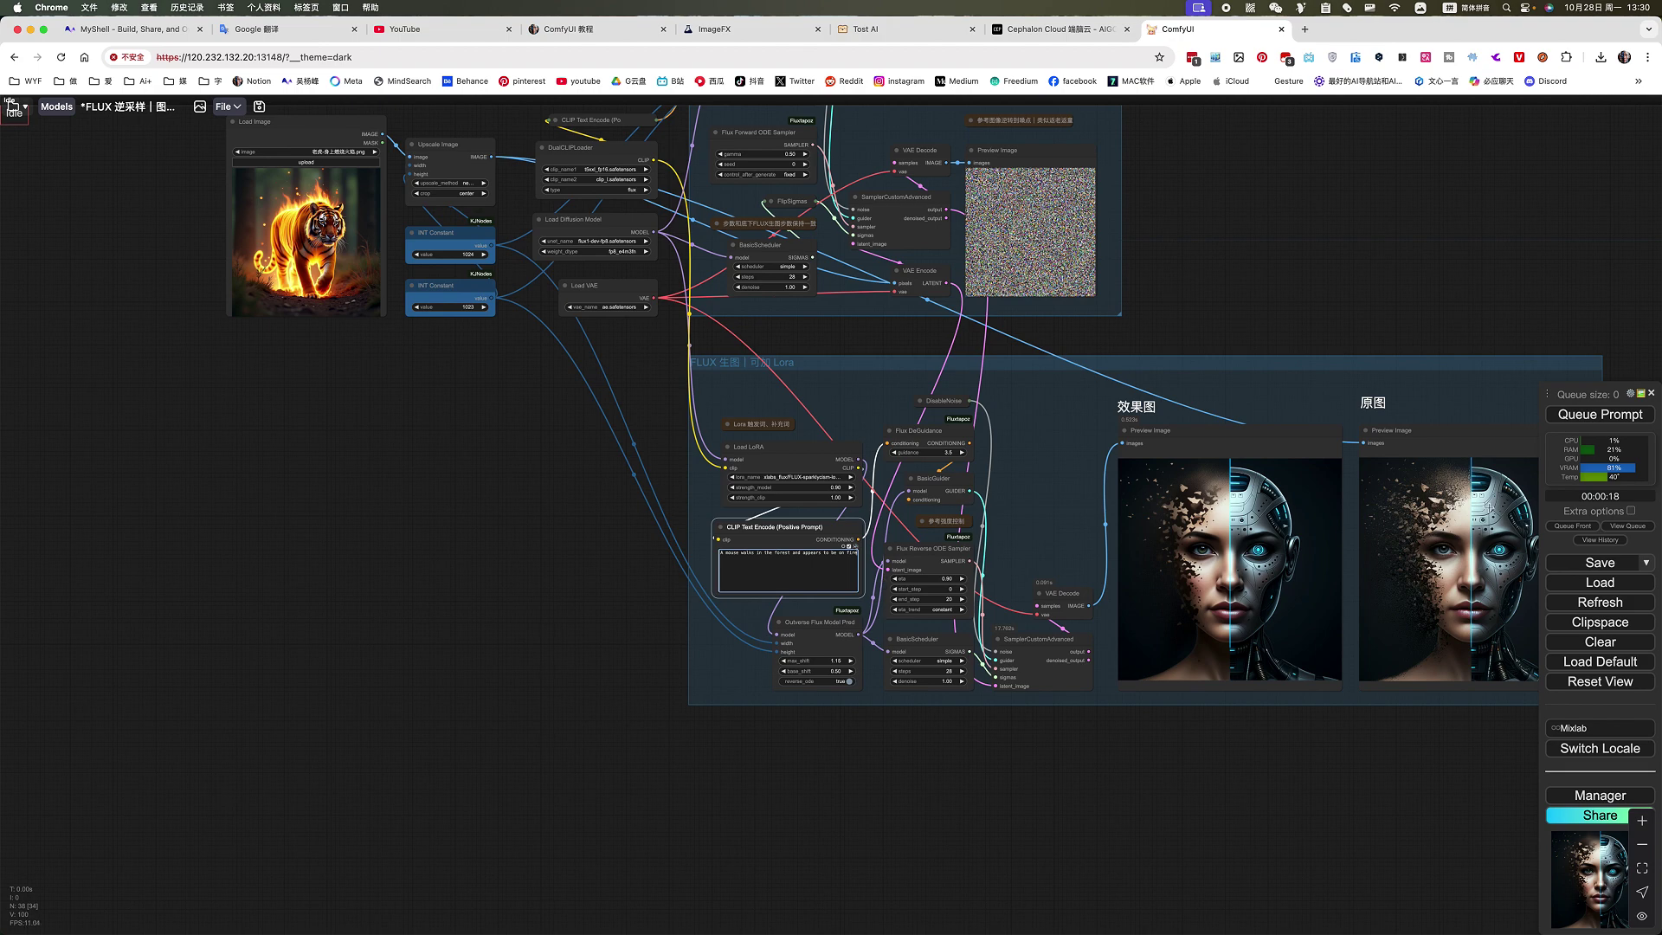
pyautogui.click(1597, 415)
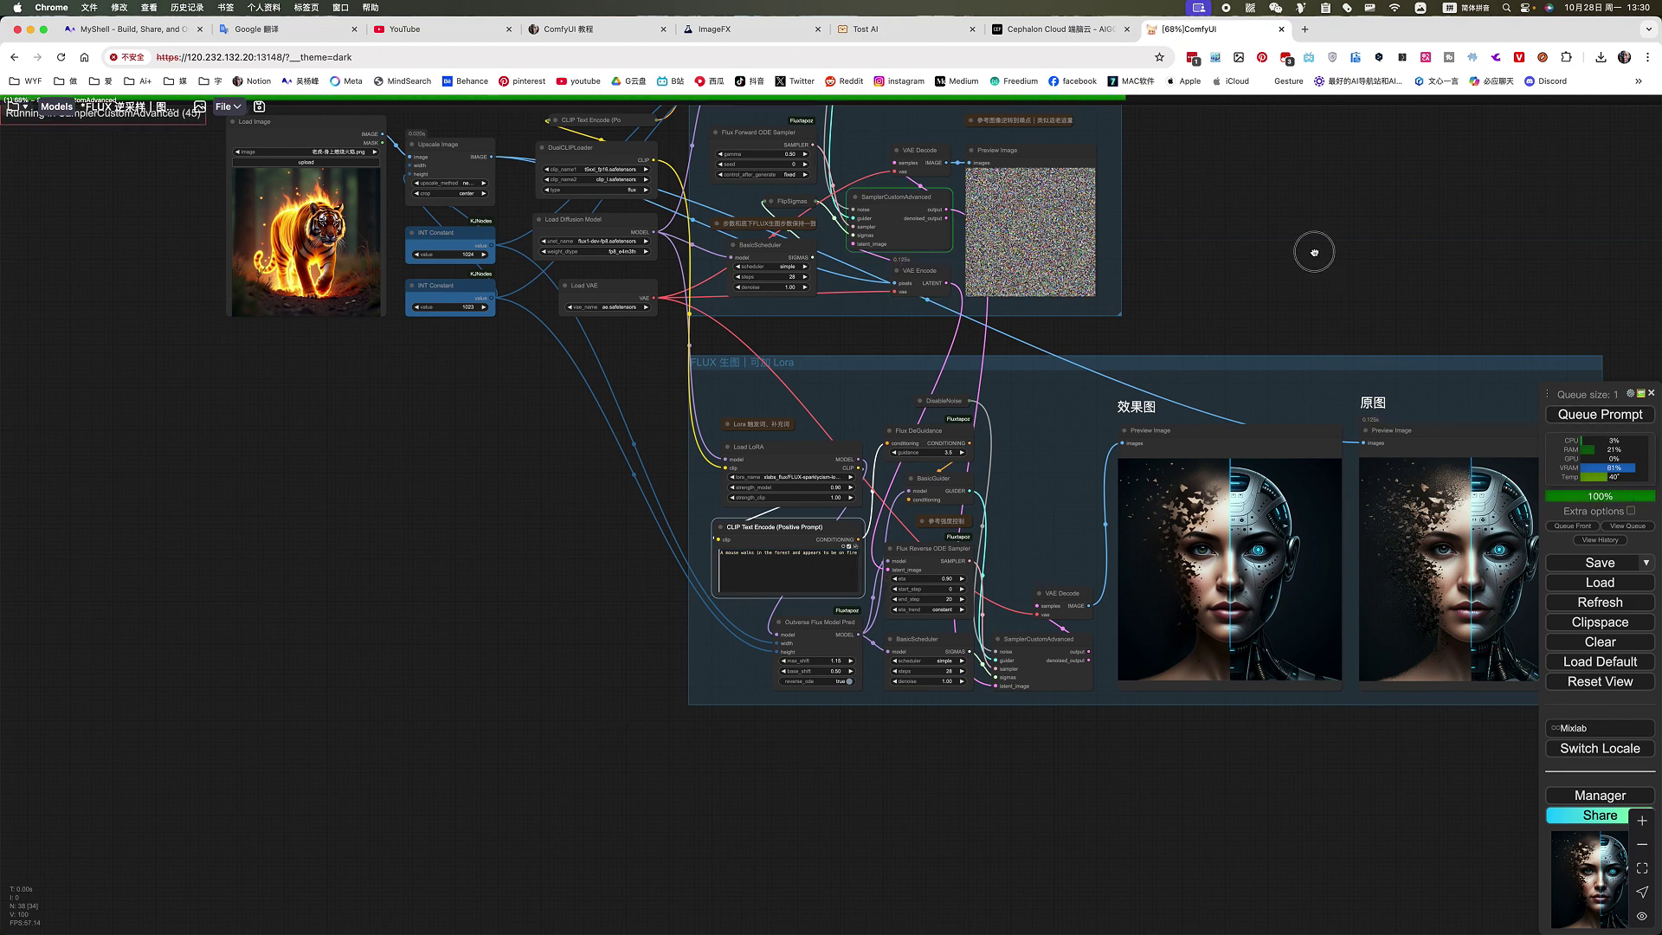
# - Read the collapsed note 逆采样｜图像逆转到噪点 above the Inverse Flux Model Pred node, and collapse it again
pyautogui.moveTo(1310, 249); pyautogui.dragTo(1200, 356)
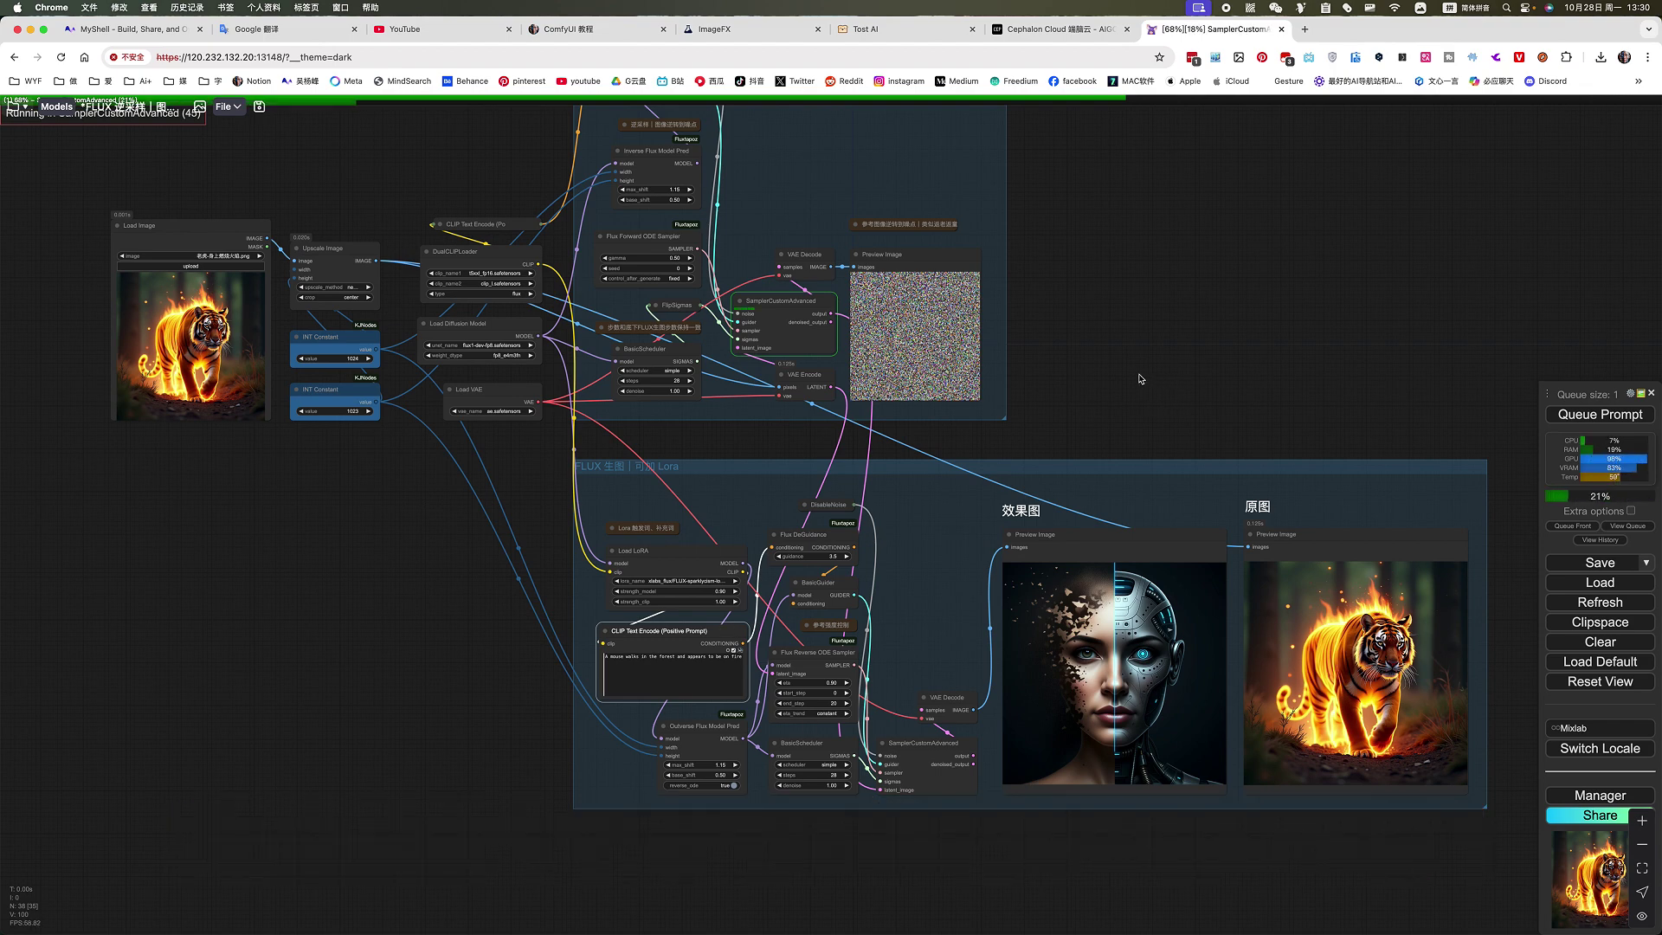
pyautogui.moveTo(1138, 374); pyautogui.dragTo(1235, 485)
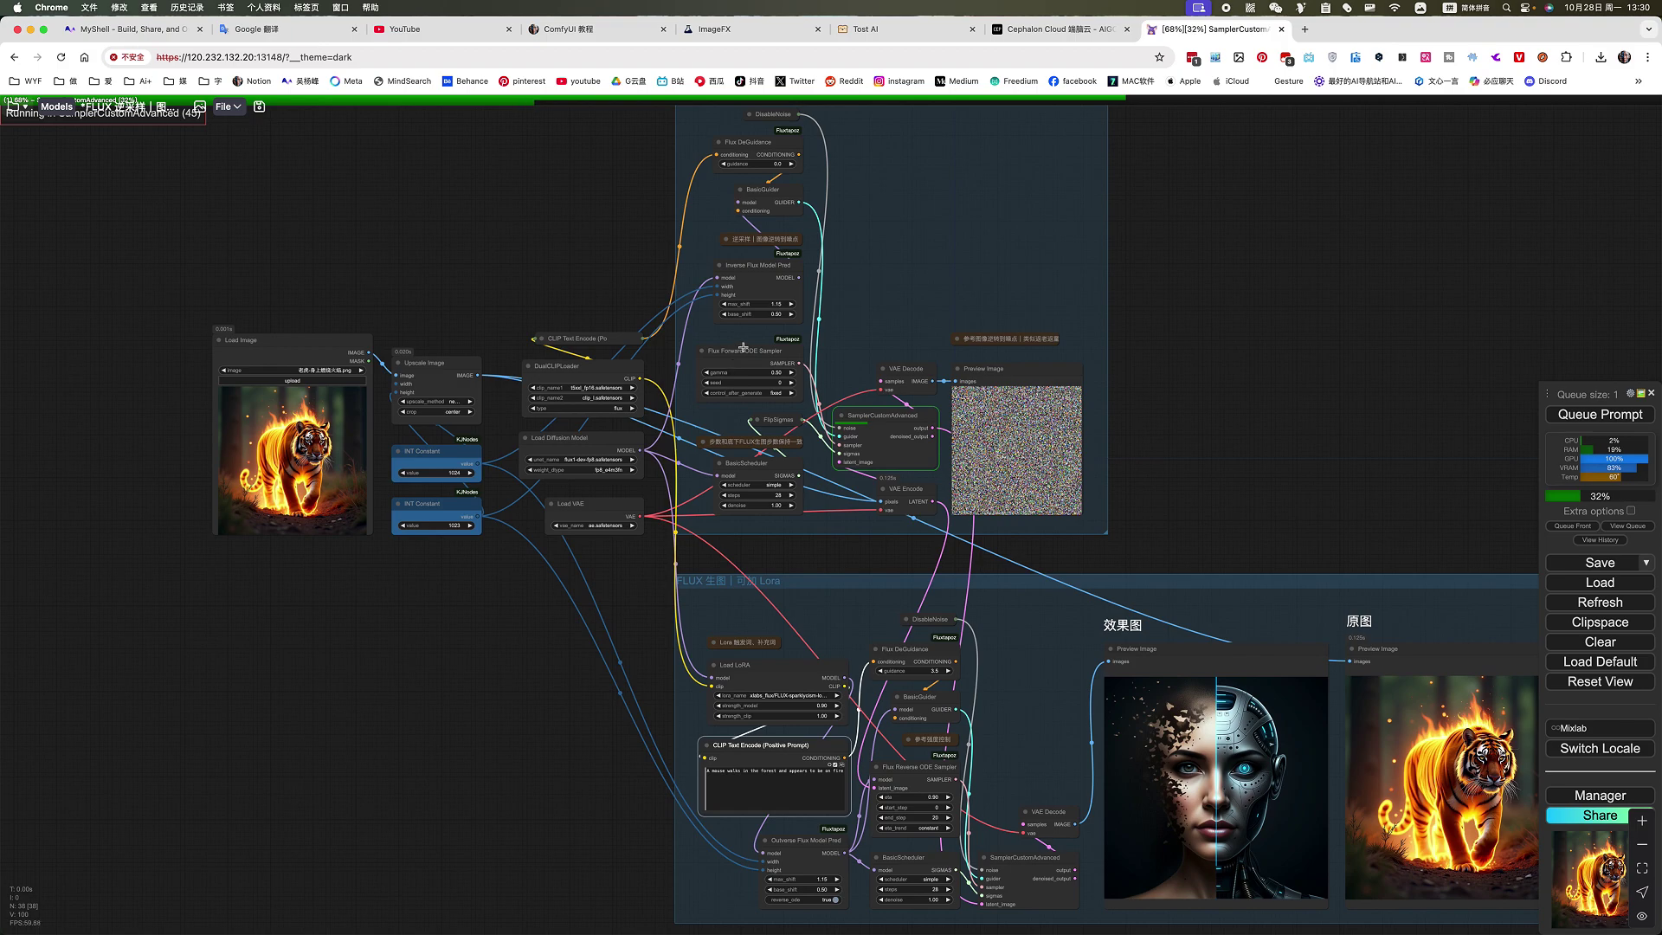
pyautogui.scroll(7, 793, 331)
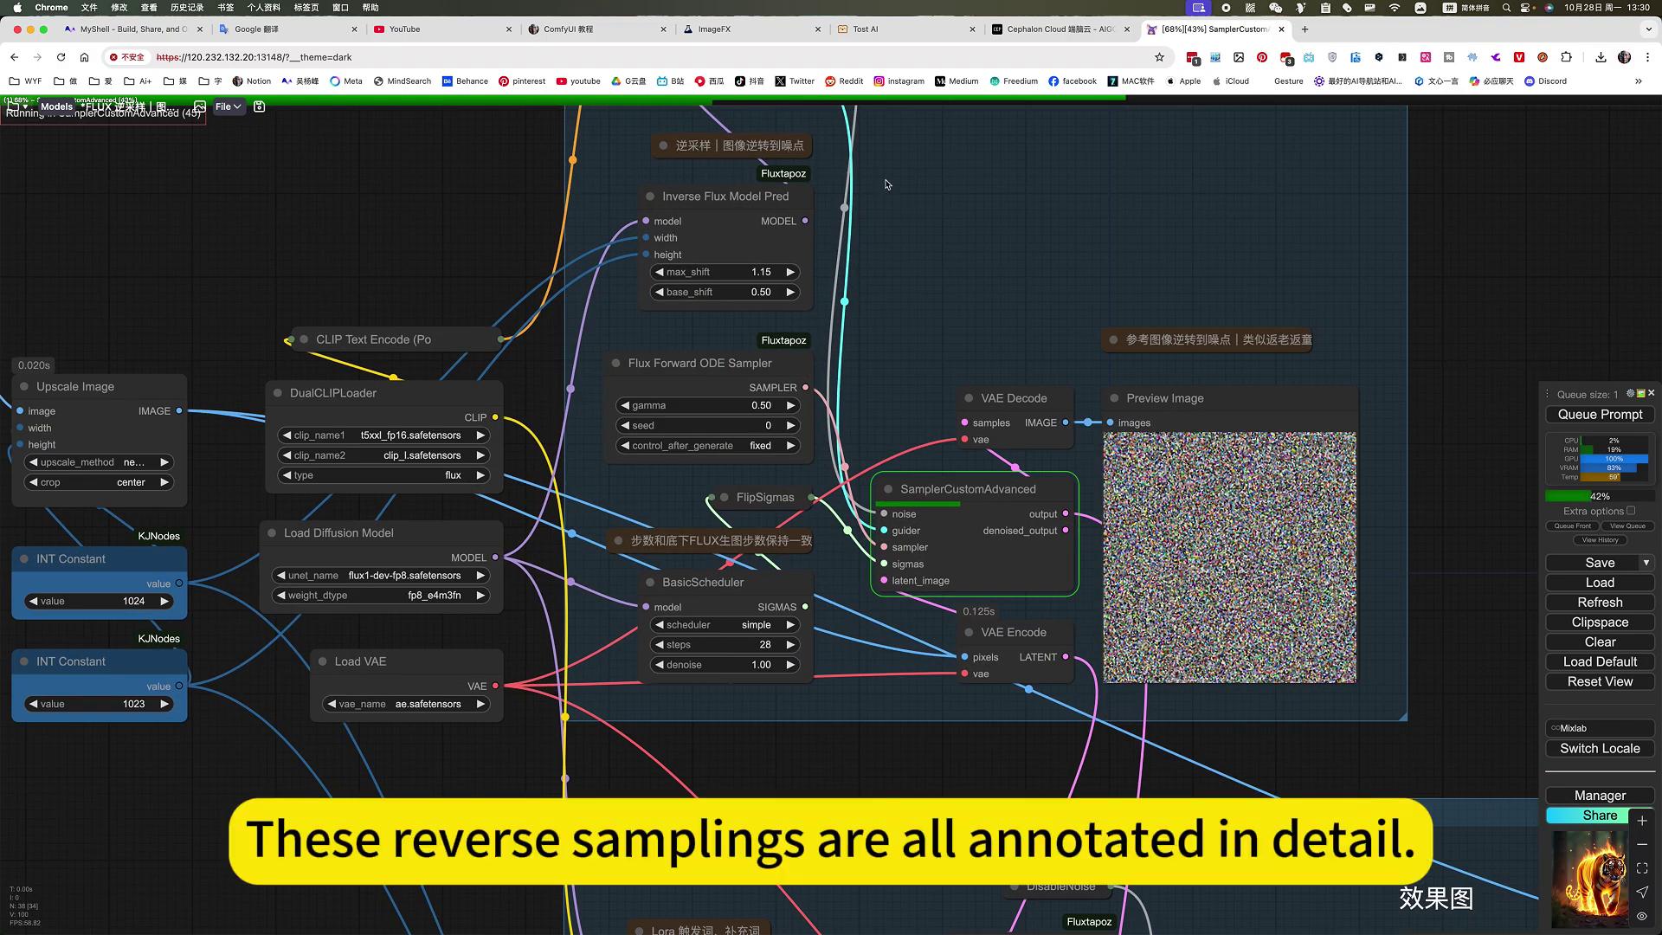
pyautogui.moveTo(965, 205); pyautogui.dragTo(964, 360)
pyautogui.scroll(6, 714, 303)
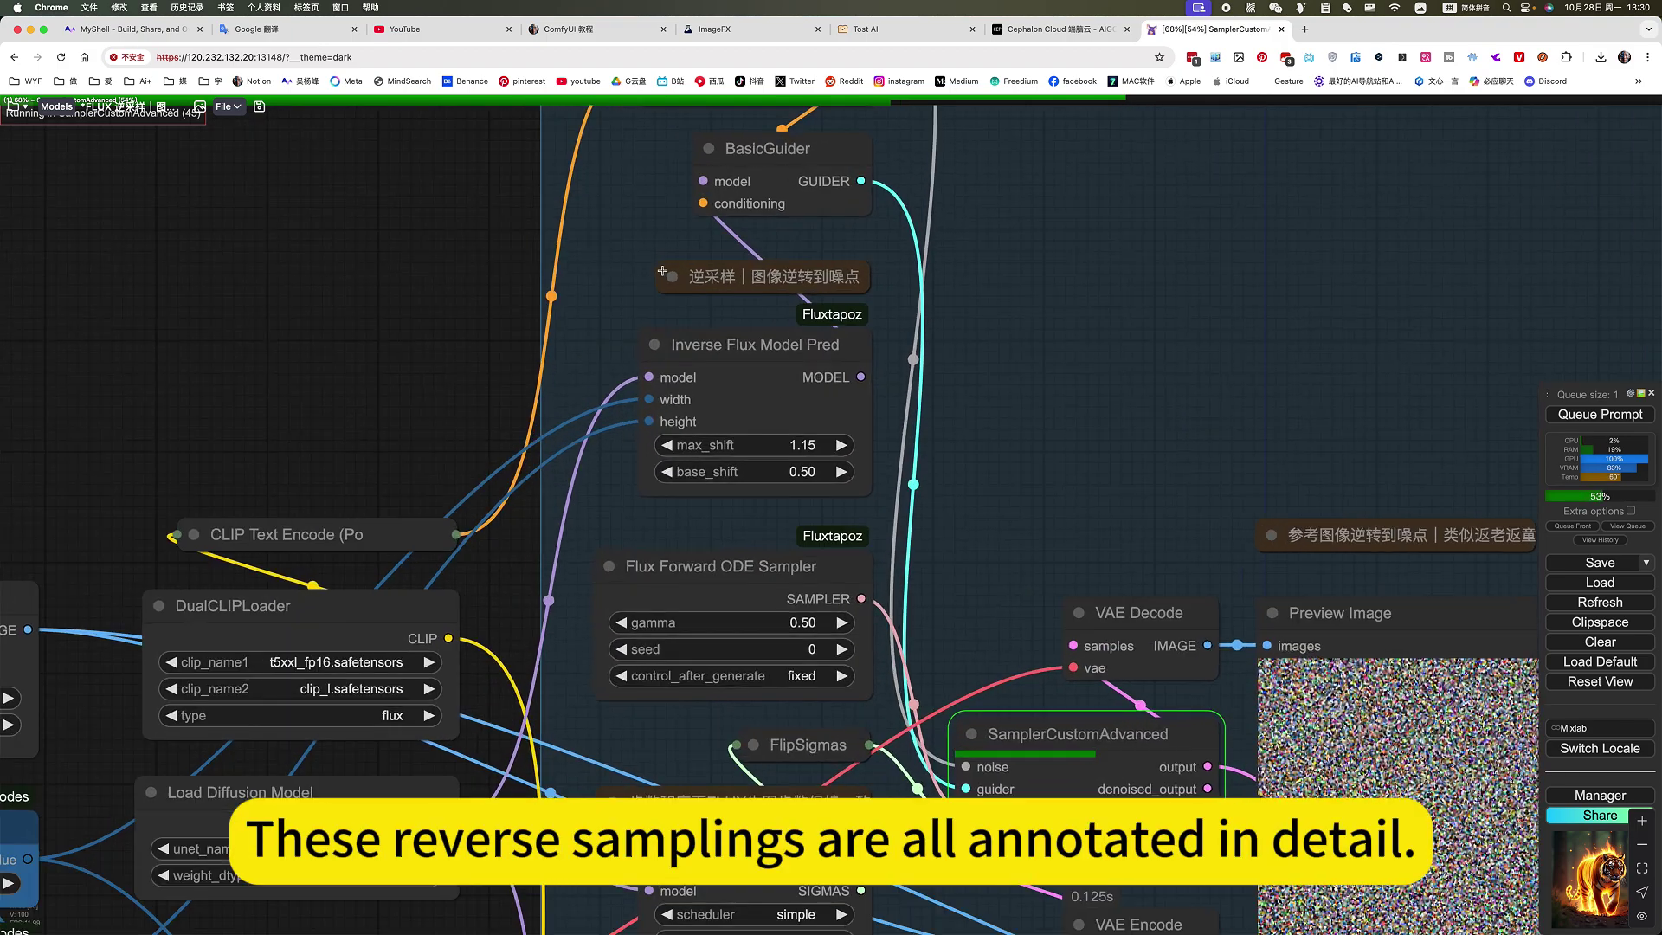
pyautogui.scroll(4, 714, 303)
pyautogui.click(675, 262)
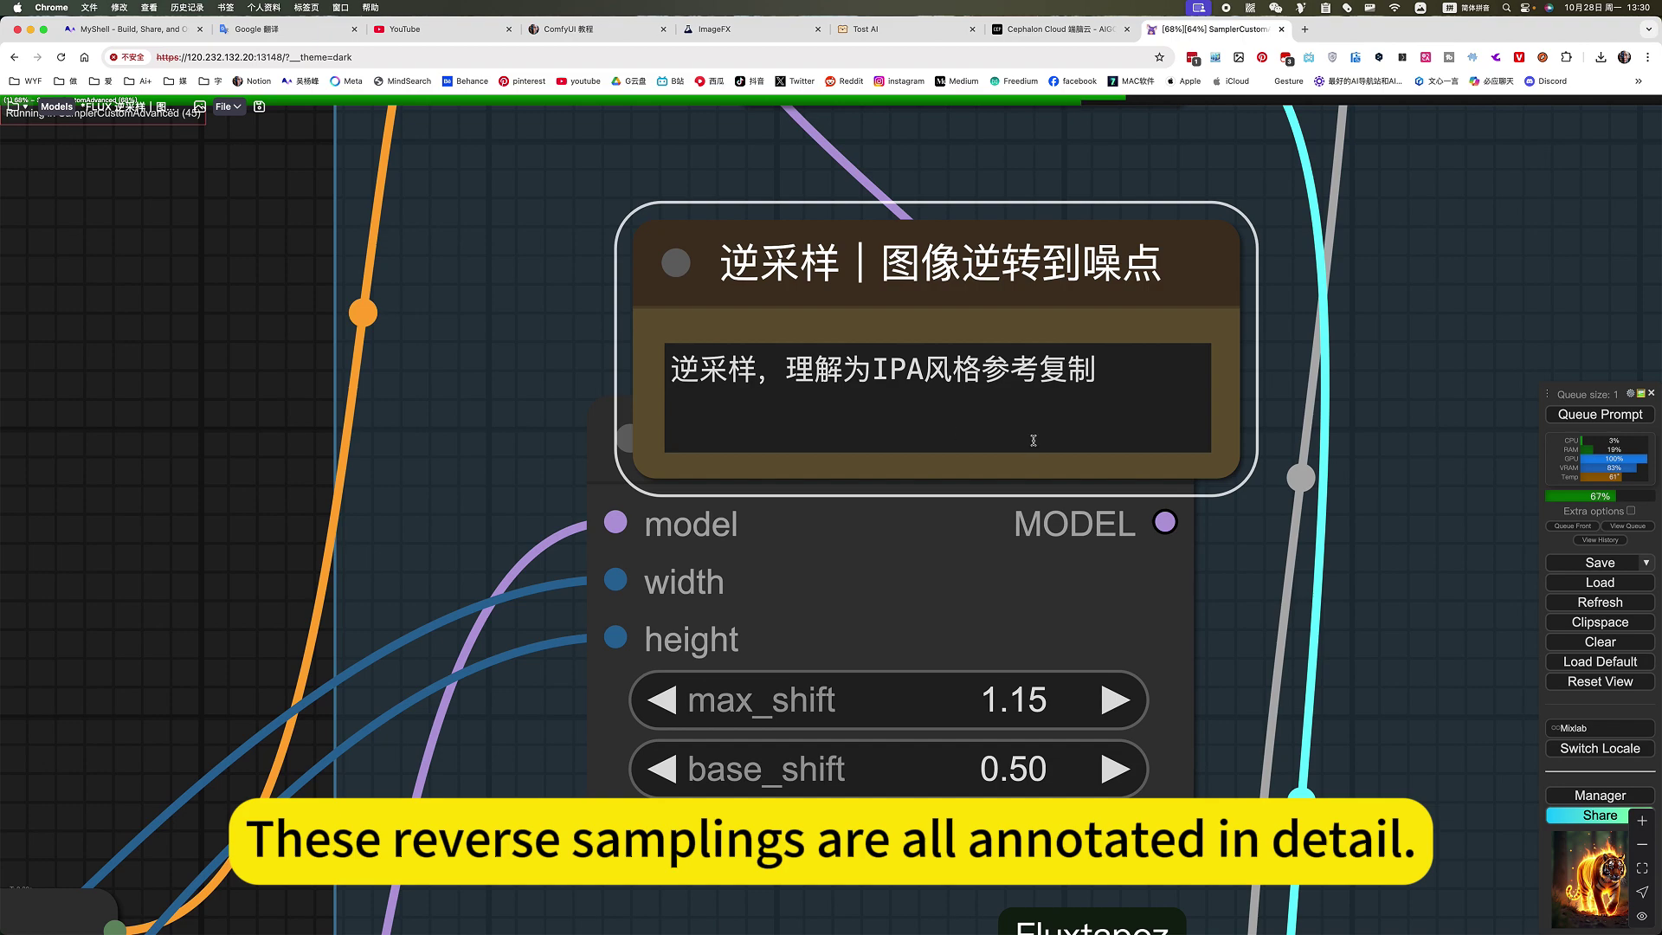
pyautogui.click(675, 263)
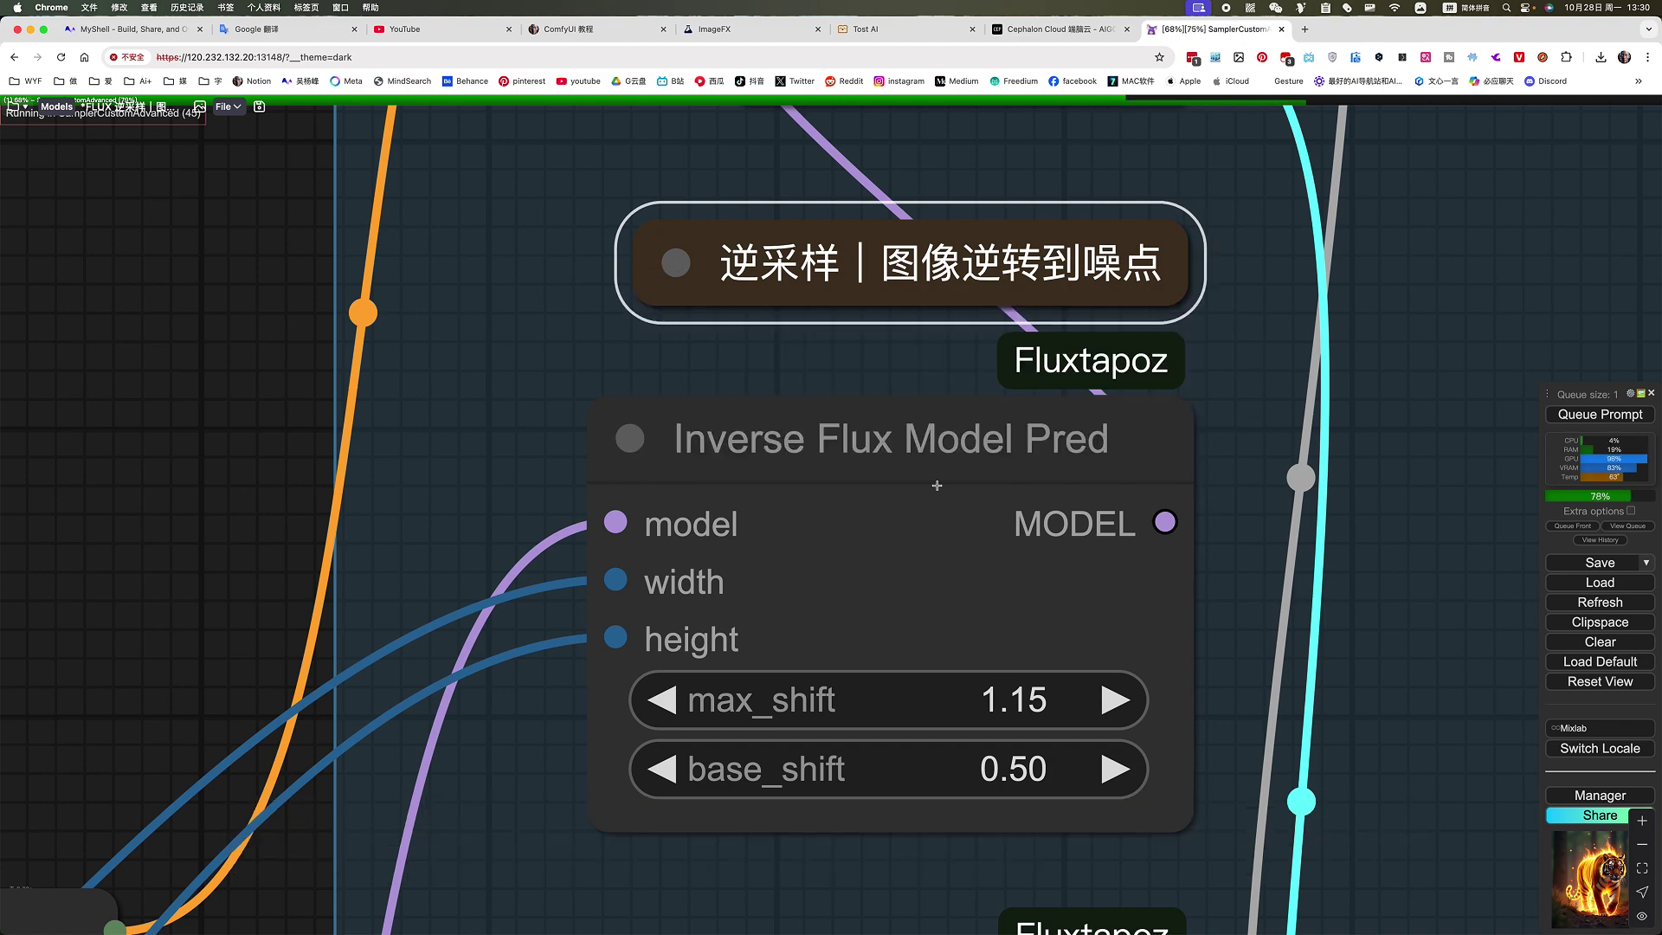
# - Review the Inverse Flux Model Pred settings, the rest of the reverse-sampling group with its title, and the FLUX 生图 group
pyautogui.scroll(-8, 1128, 660)
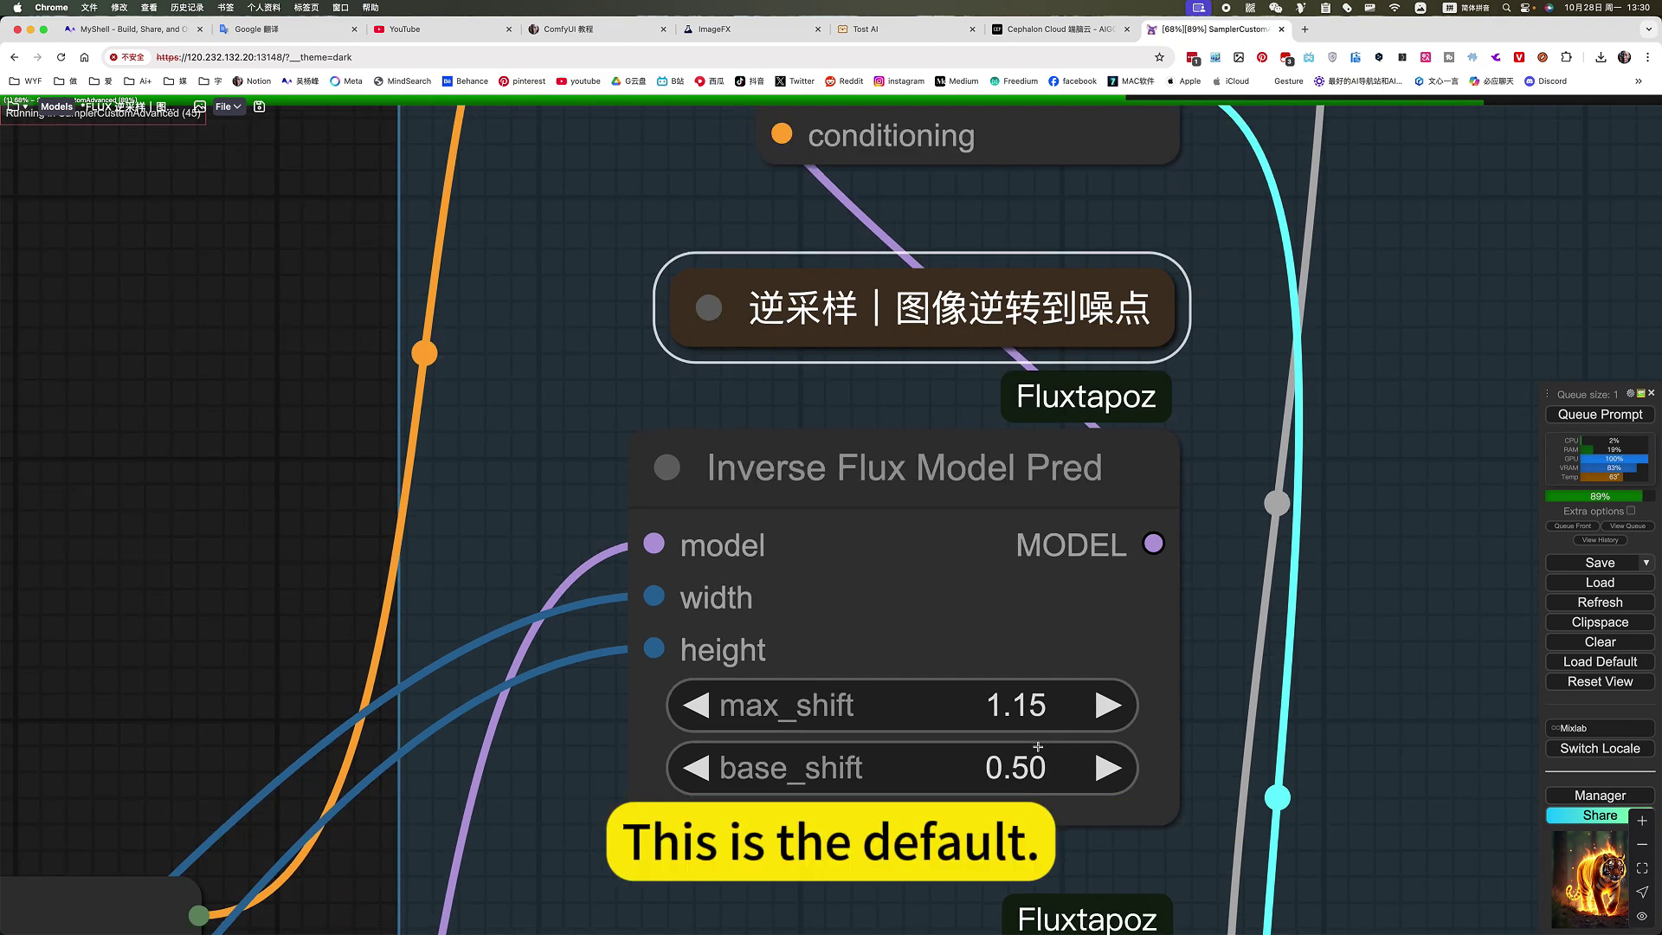
pyautogui.moveTo(1310, 787); pyautogui.dragTo(1058, 371)
pyautogui.scroll(-7, 1019, 494)
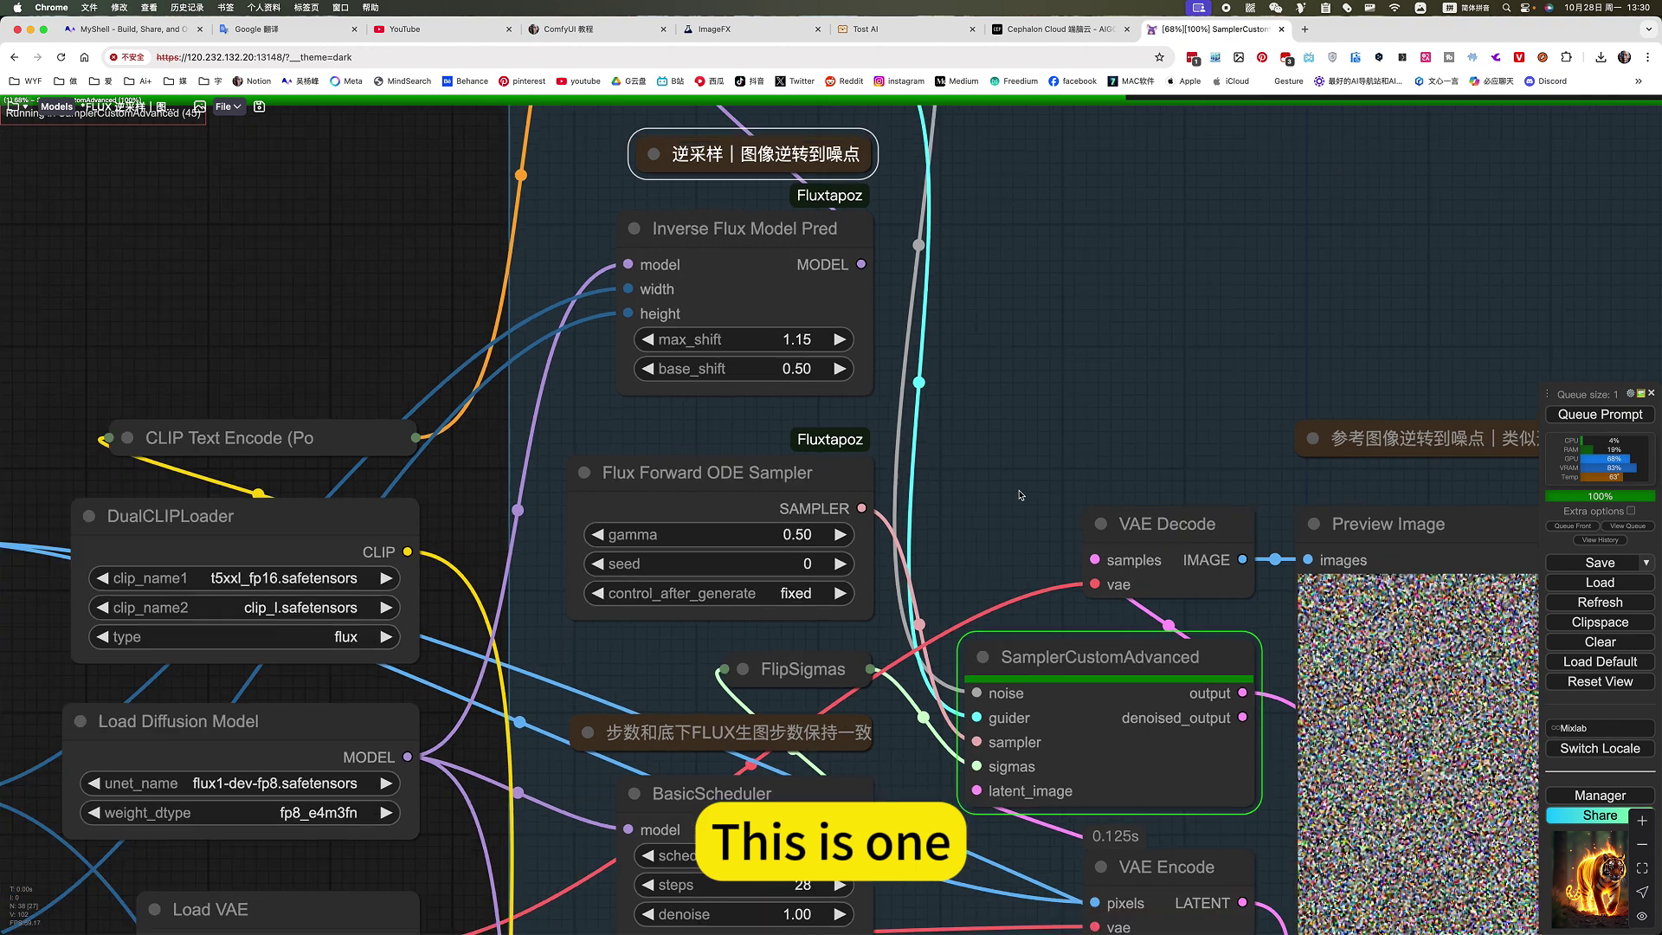
pyautogui.scroll(-1, 1019, 494)
pyautogui.moveTo(1051, 464); pyautogui.dragTo(1006, 322)
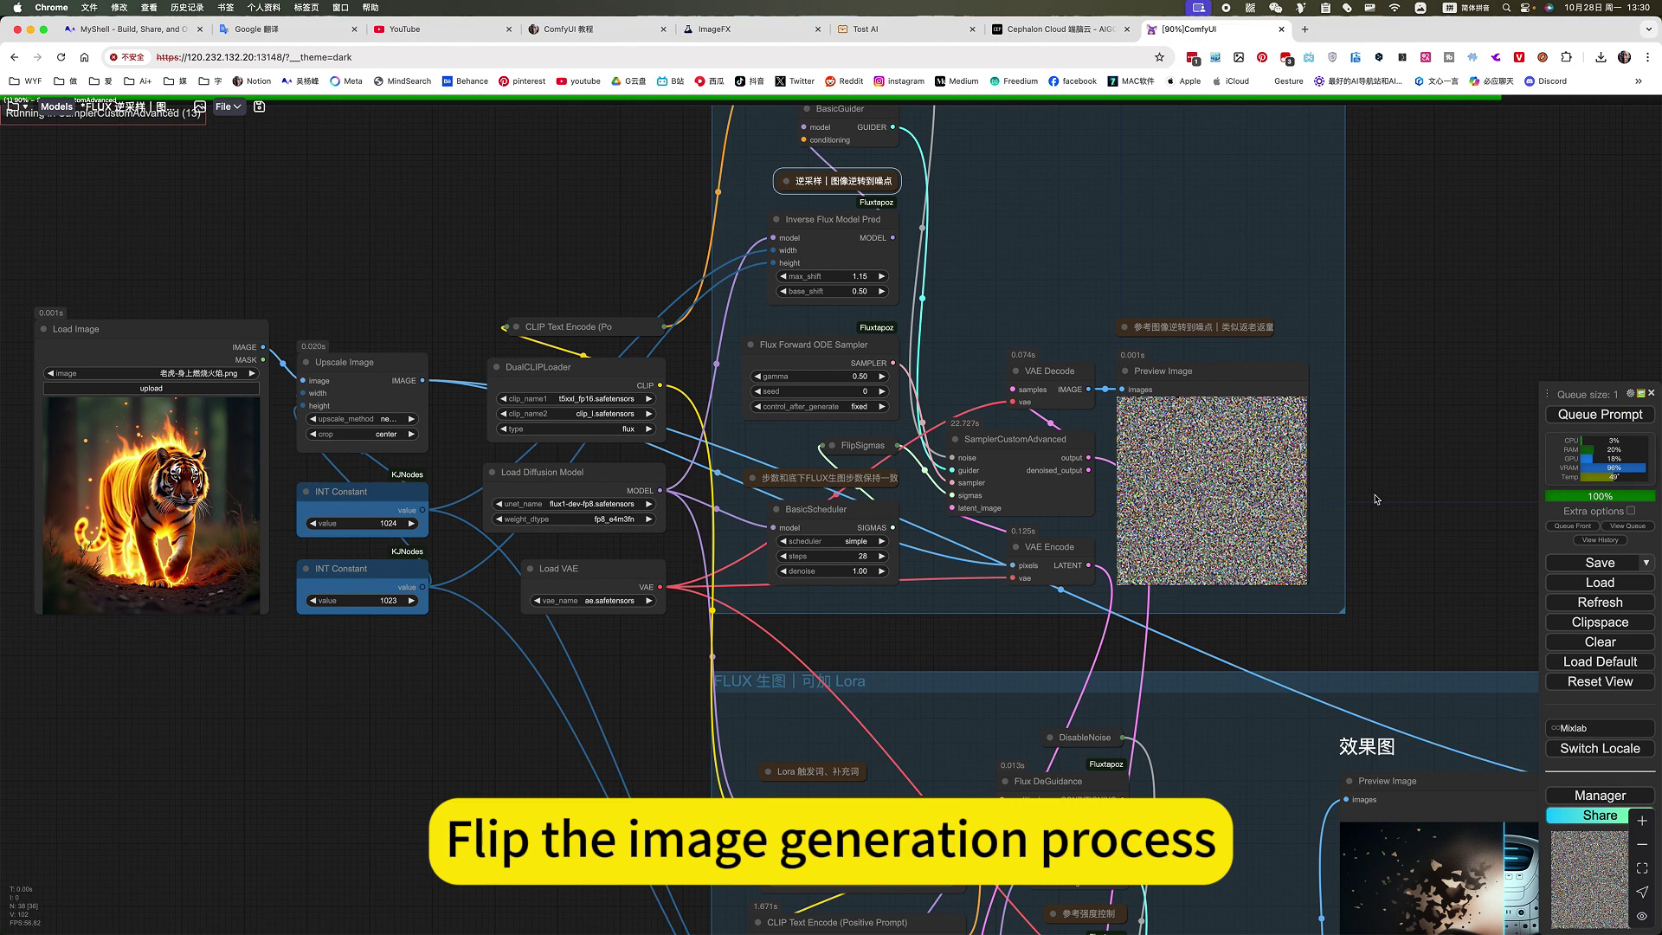
pyautogui.moveTo(1385, 443); pyautogui.dragTo(1308, 384)
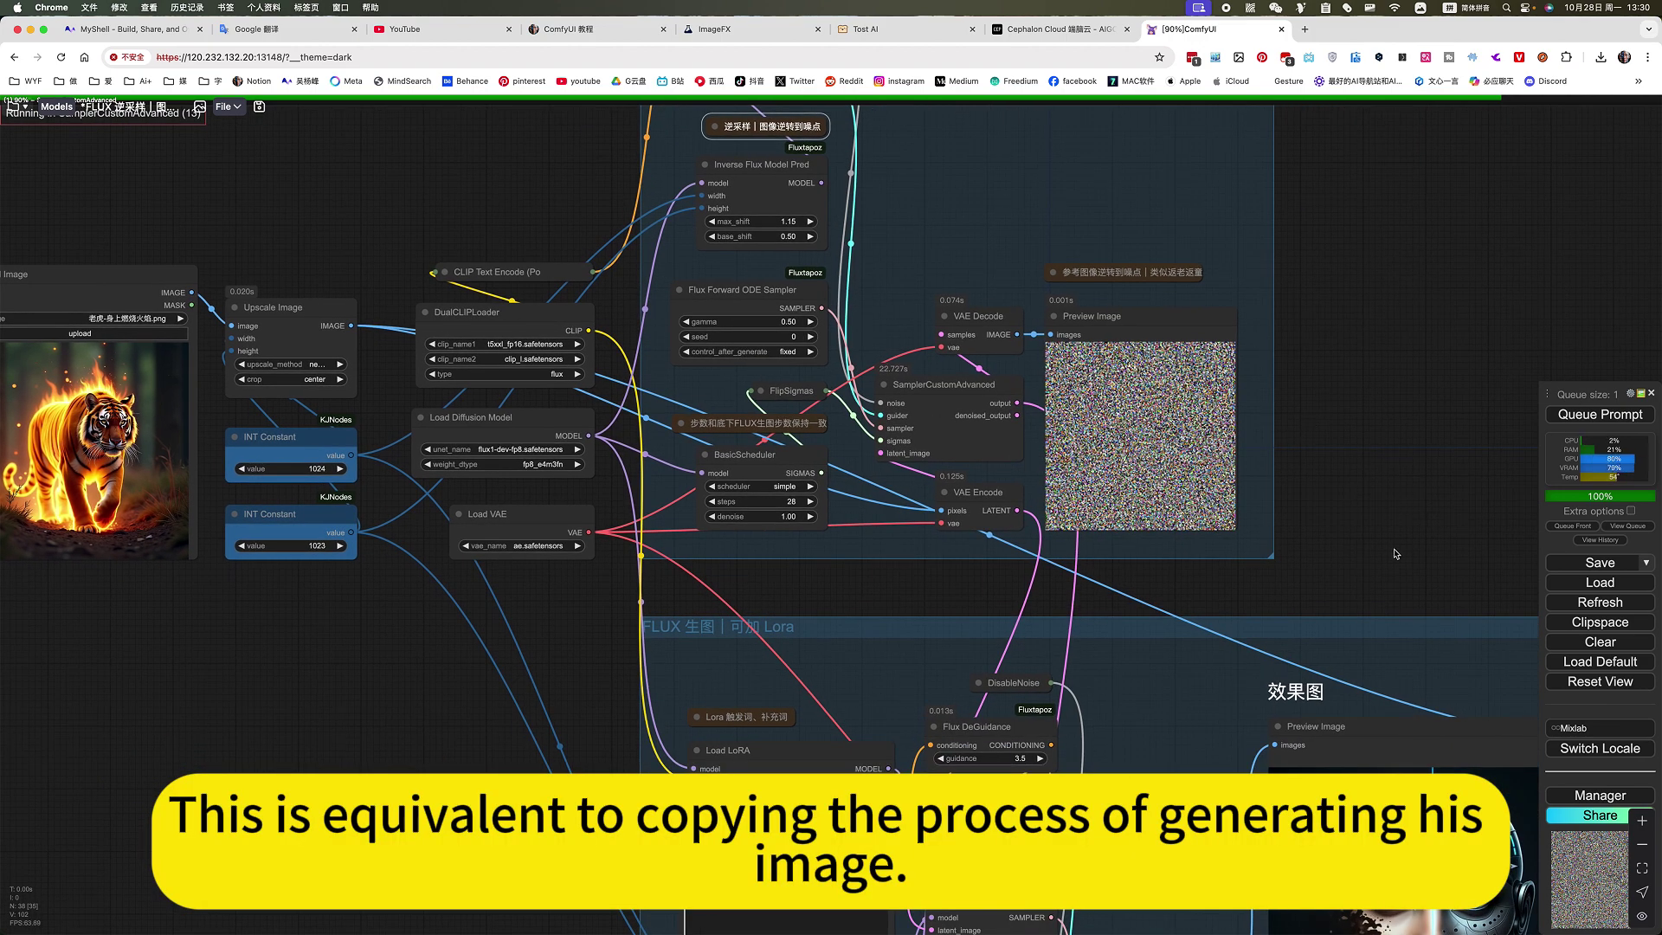
pyautogui.moveTo(1374, 530); pyautogui.dragTo(1293, 659)
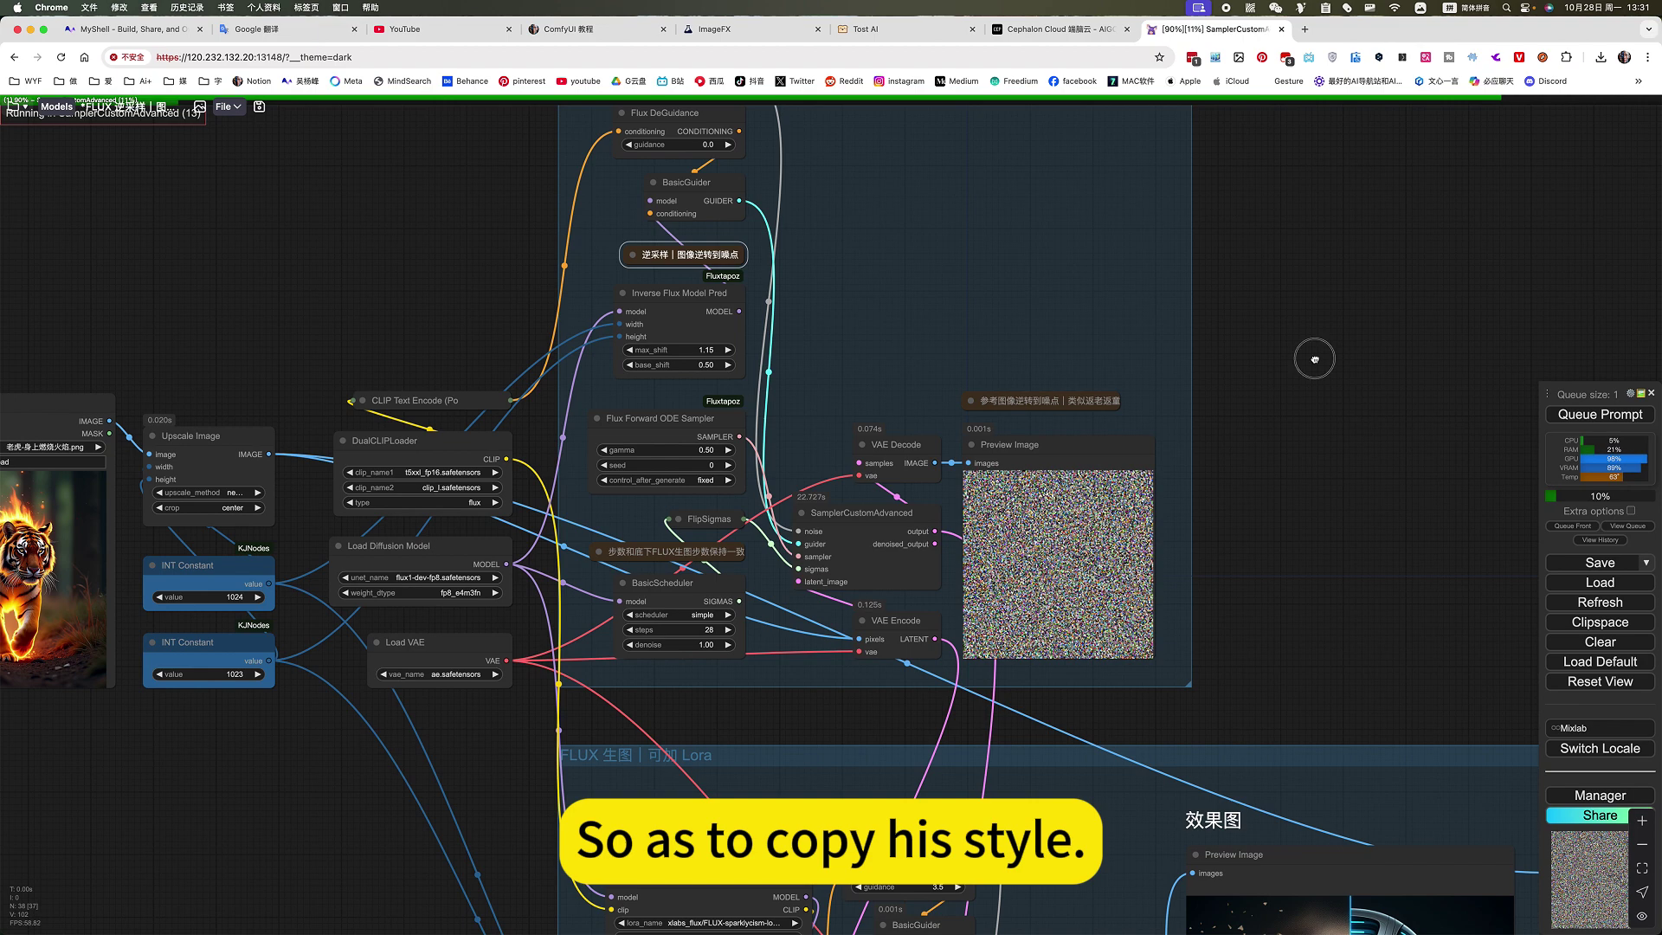
pyautogui.moveTo(1313, 358); pyautogui.dragTo(1315, 511)
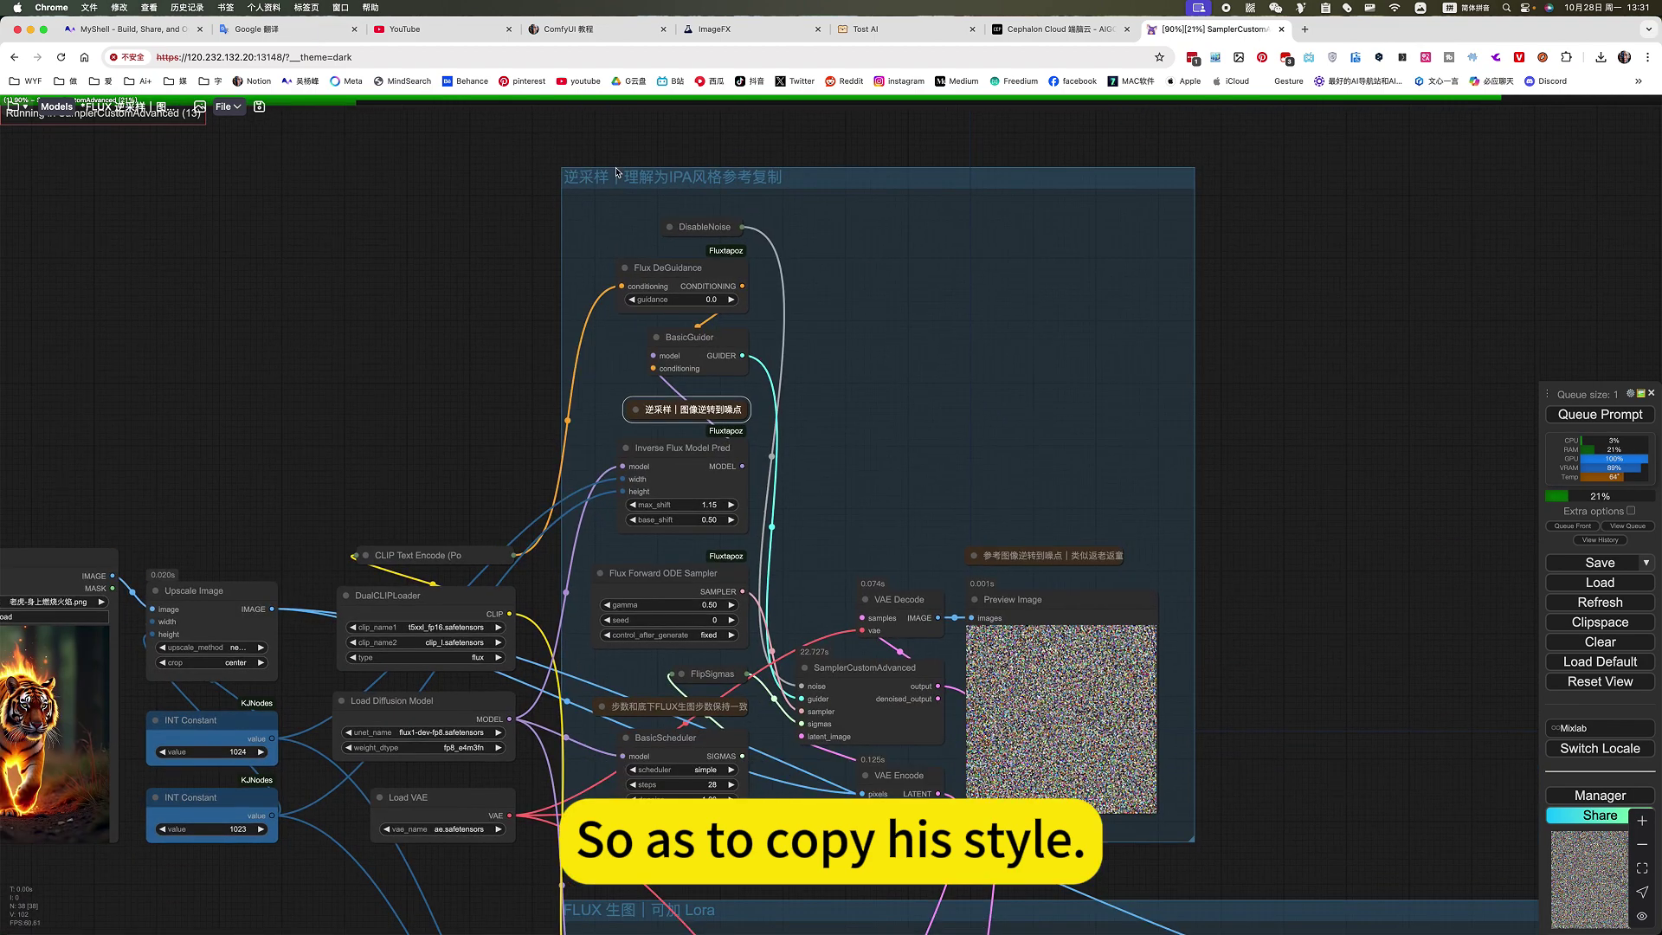
pyautogui.scroll(-5, 1385, 463)
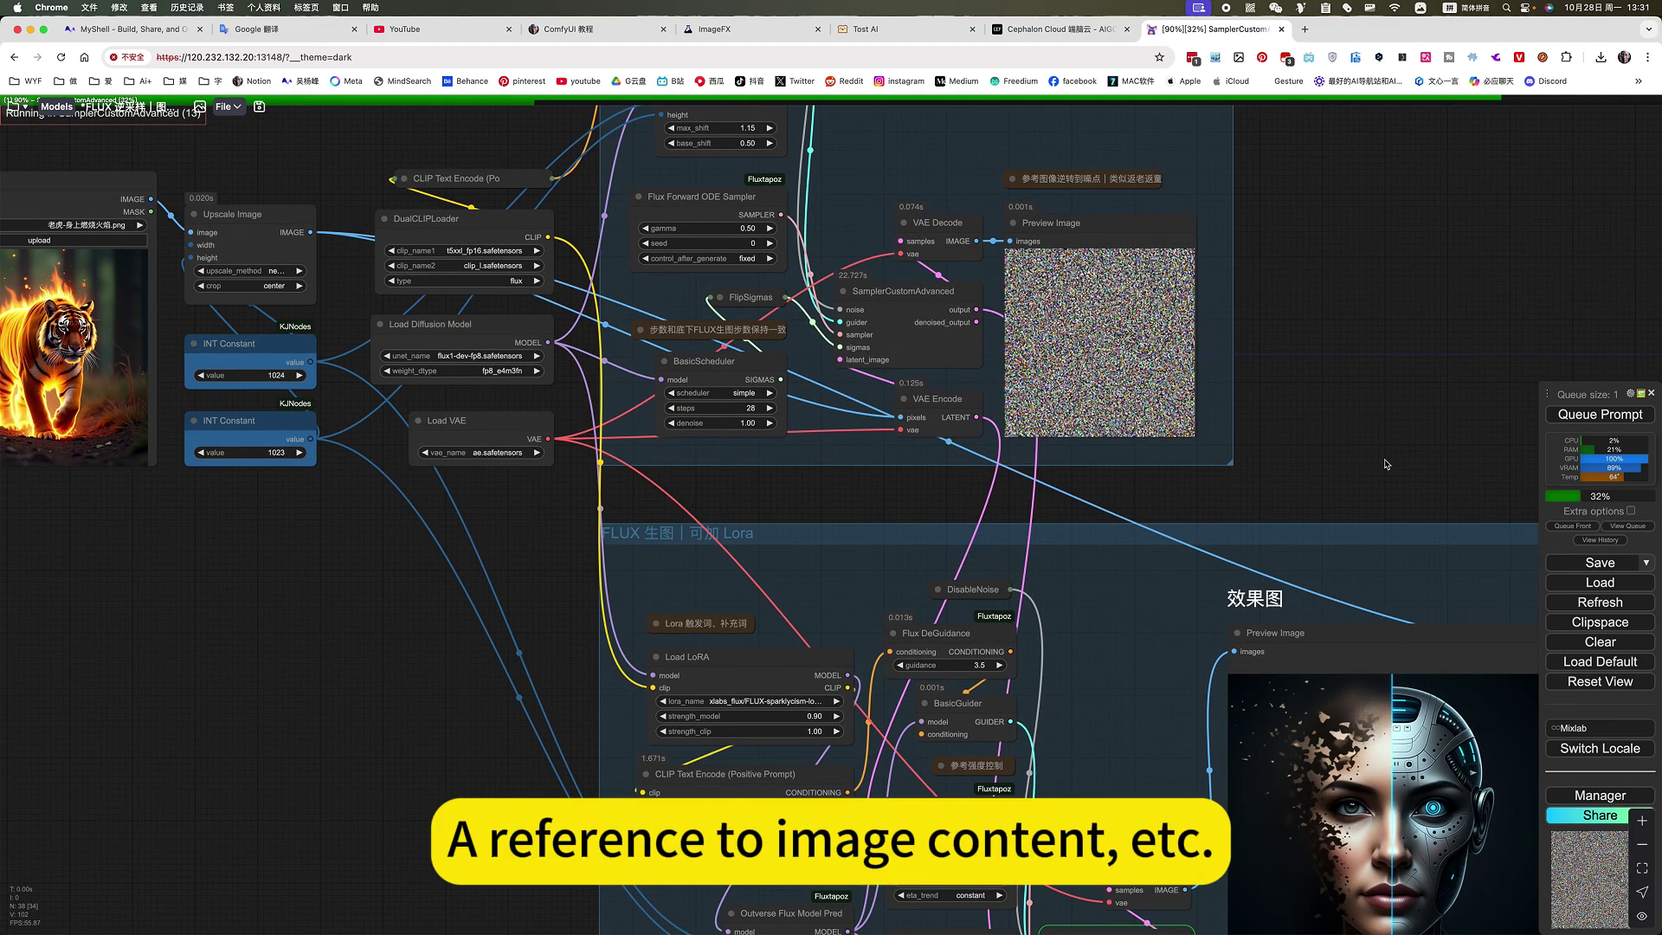
pyautogui.scroll(-5, 1385, 464)
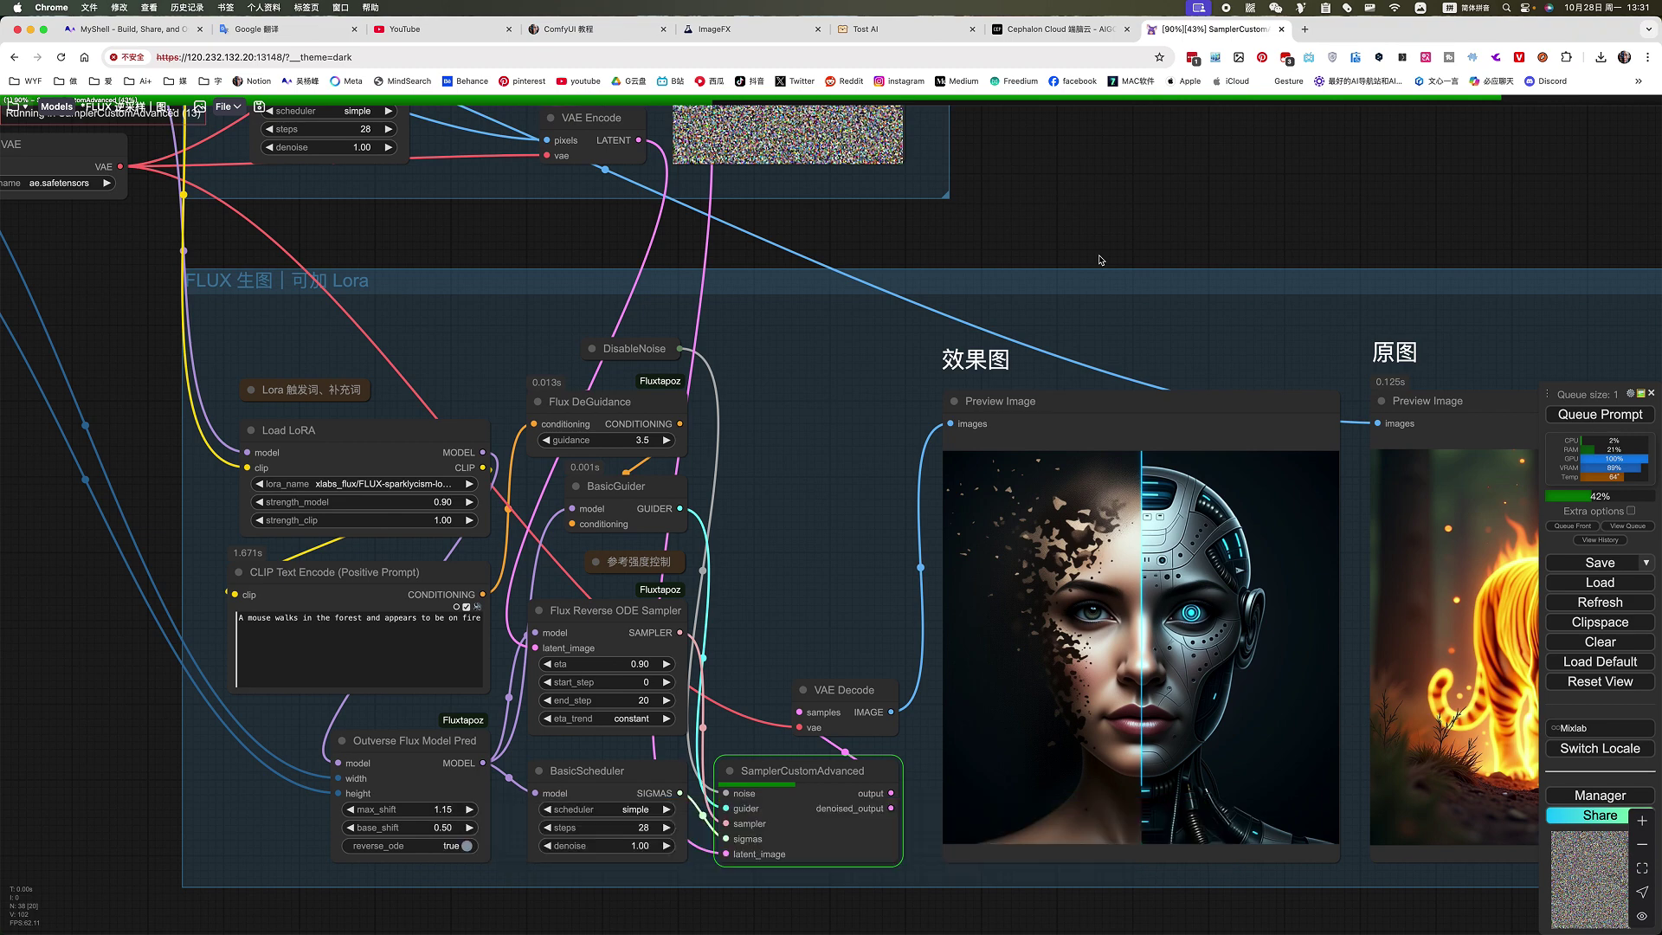
# - Examine the Load LoRA node in the FLUX 生图 group and its list of available LoRA files, closing the list without choosing one
pyautogui.scroll(-2, 1100, 260)
pyautogui.scroll(-2, 1124, 208)
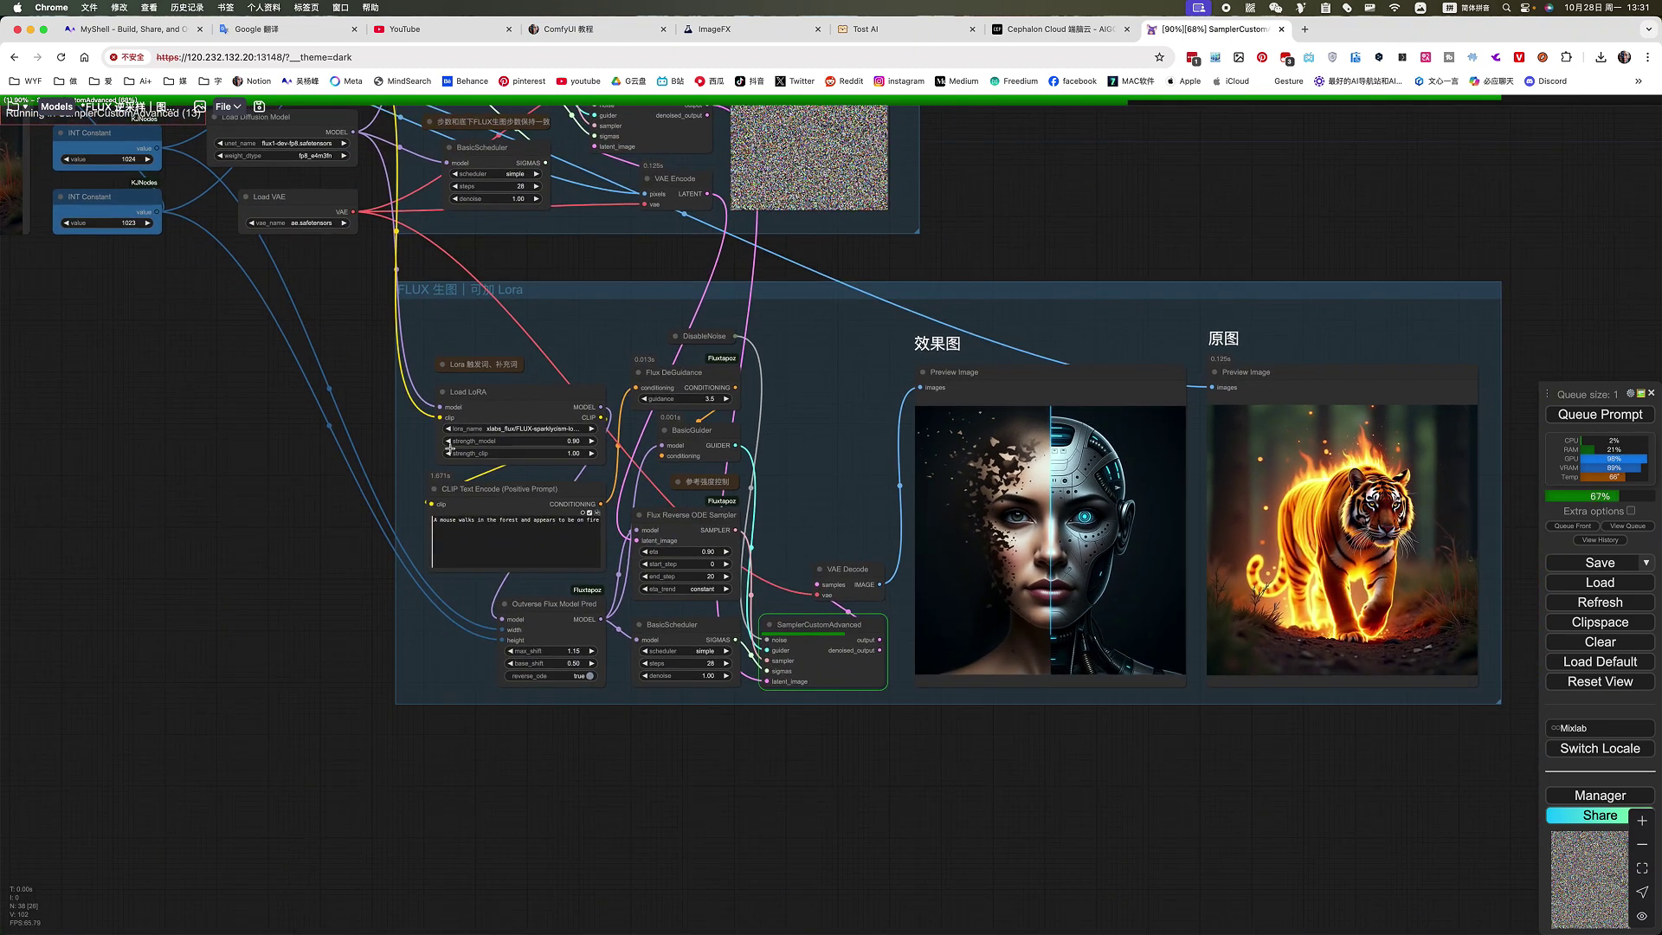
pyautogui.scroll(5, 449, 446)
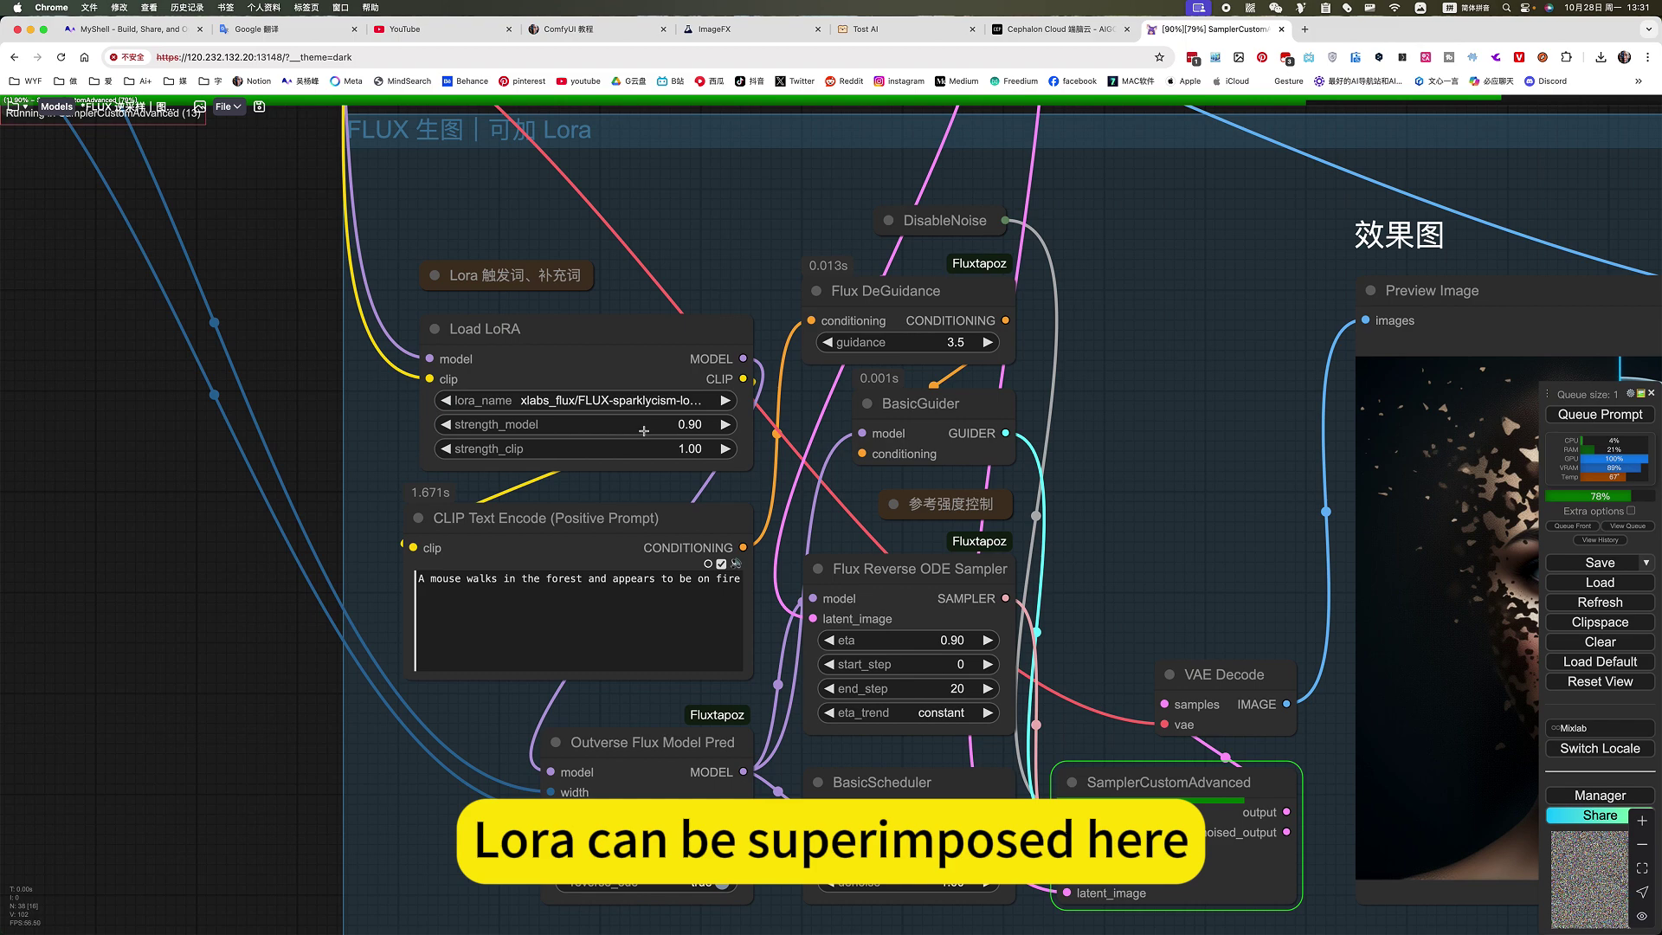
pyautogui.scroll(-5, 643, 430)
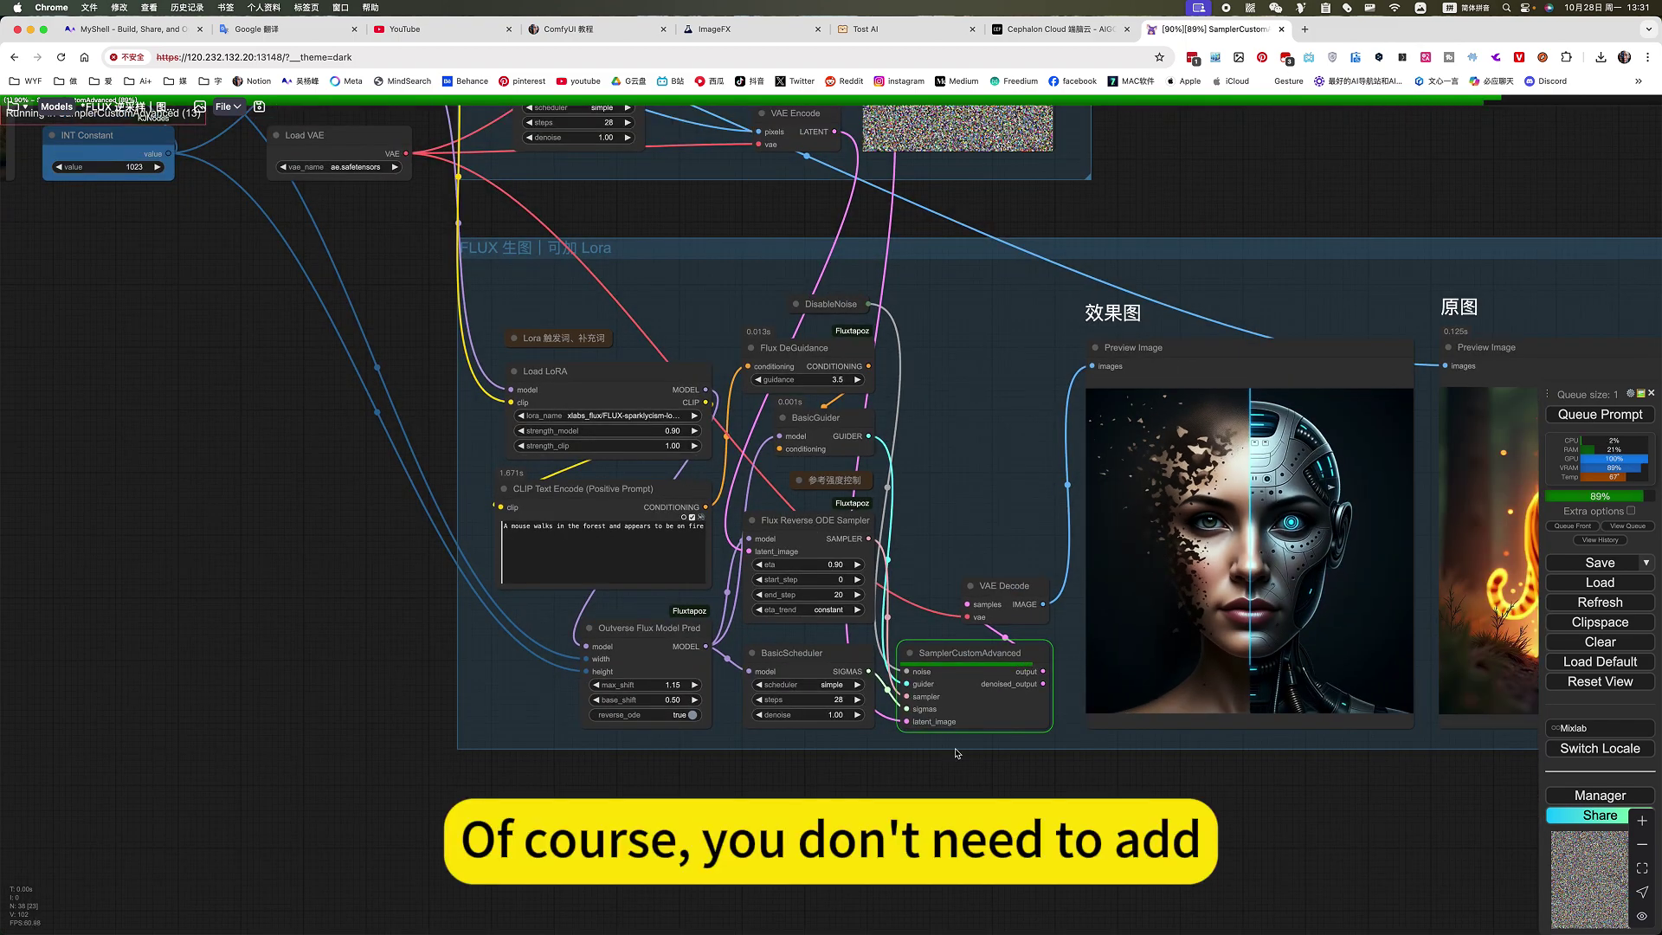
pyautogui.click(658, 390)
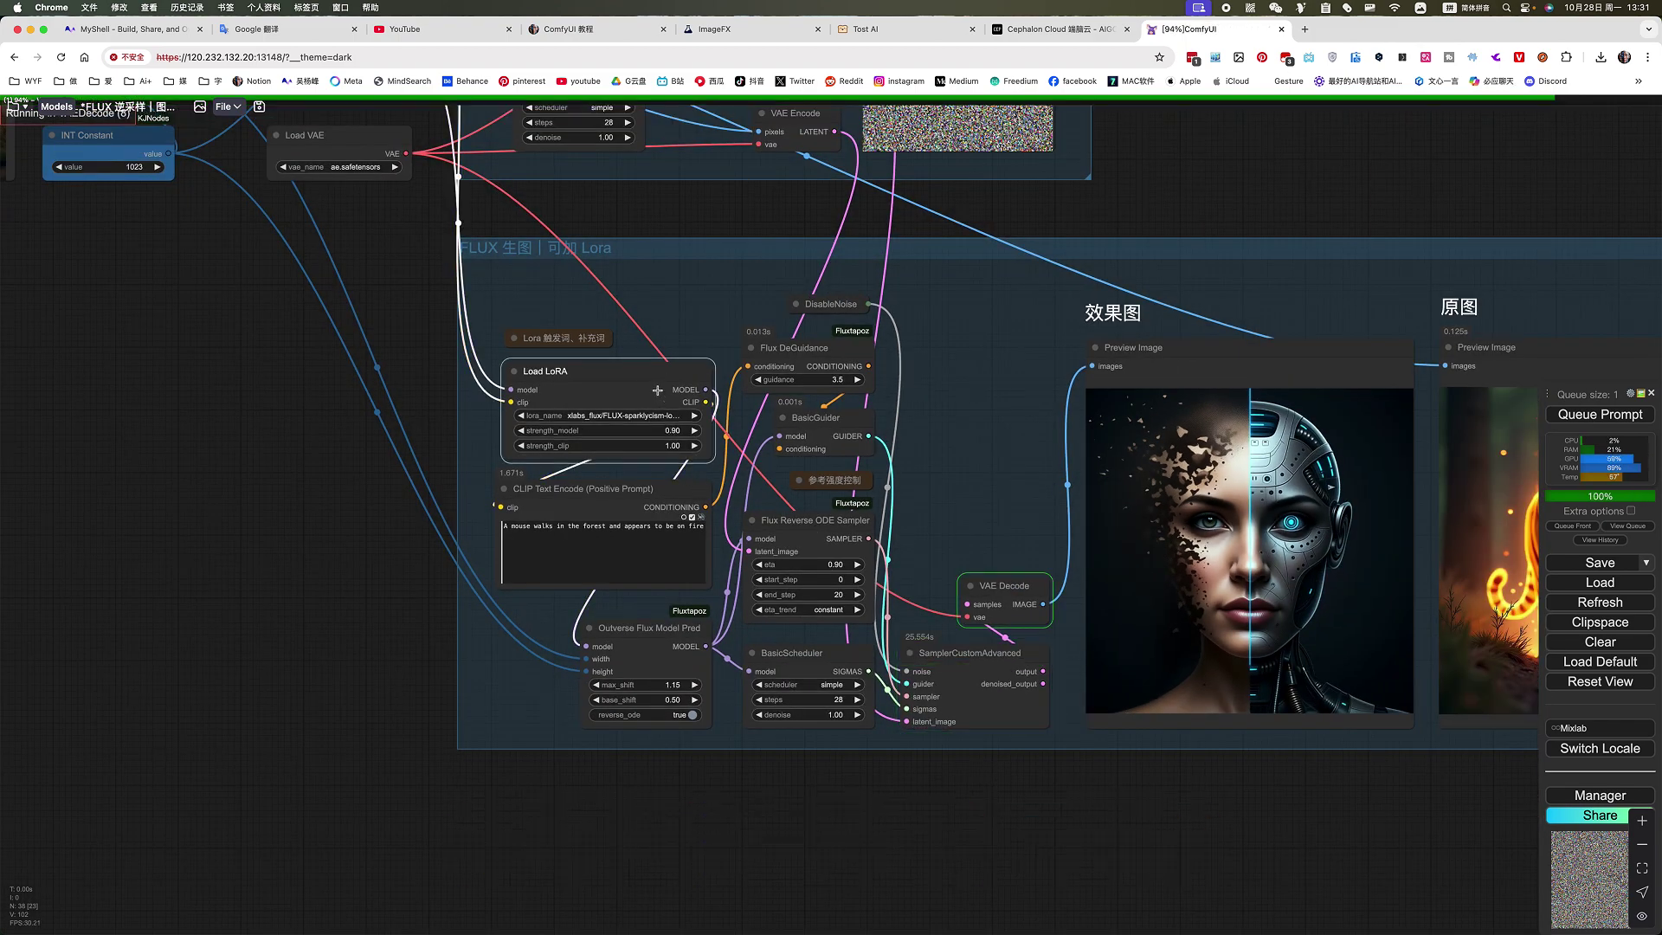
pyautogui.click(588, 415)
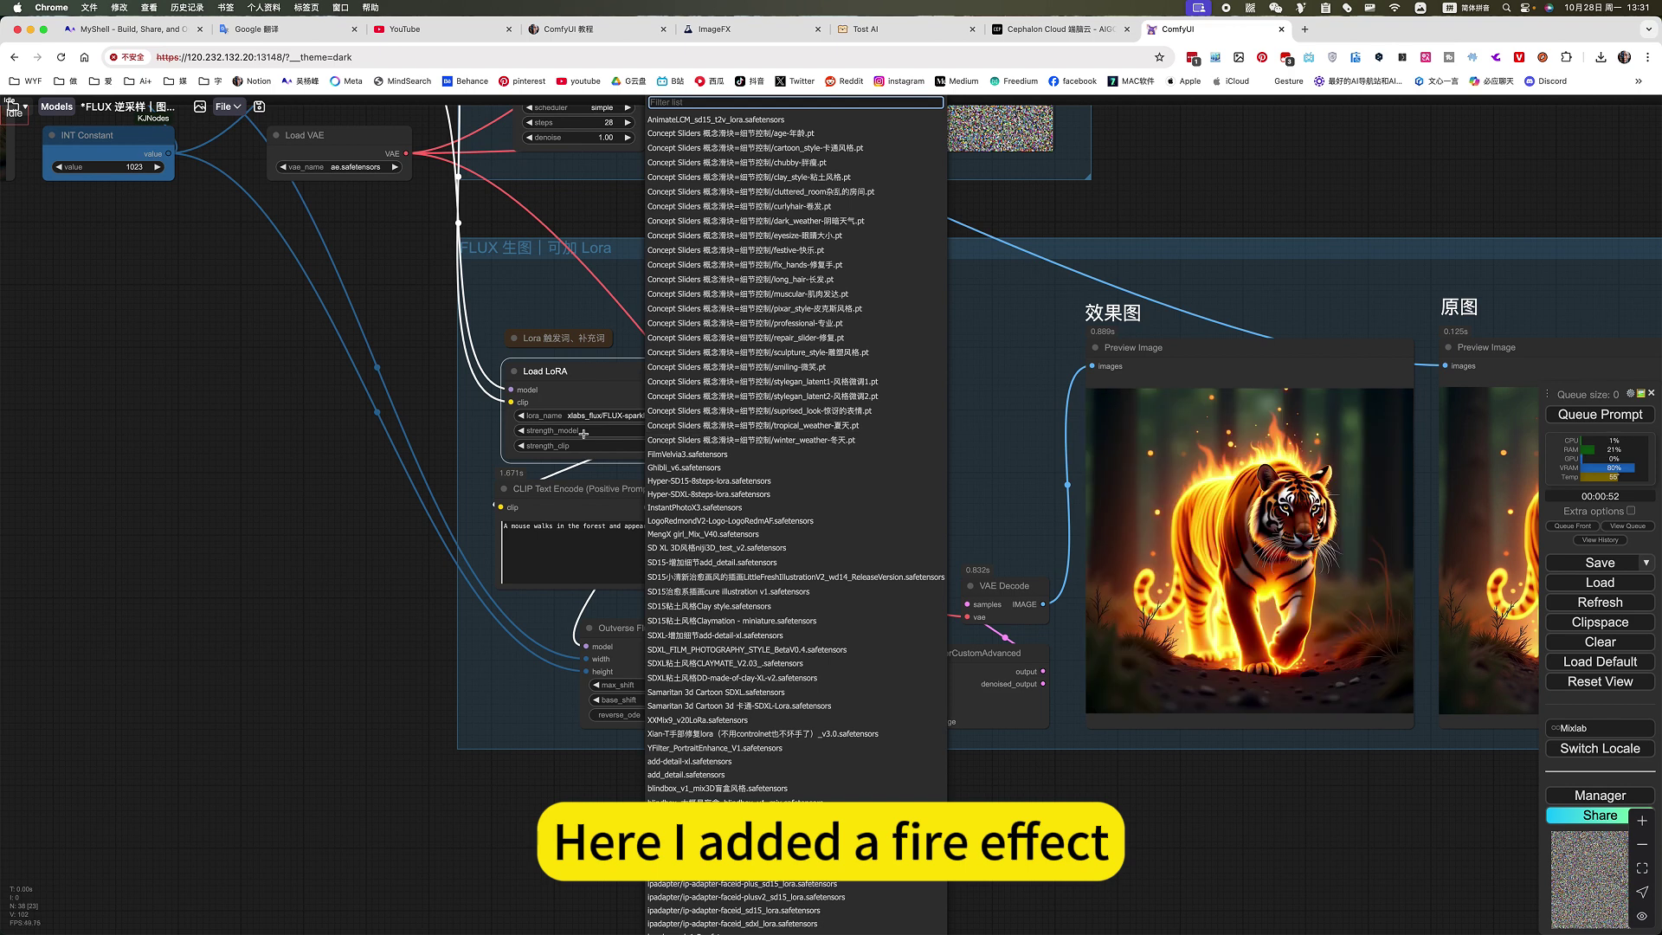
pyautogui.click(628, 351)
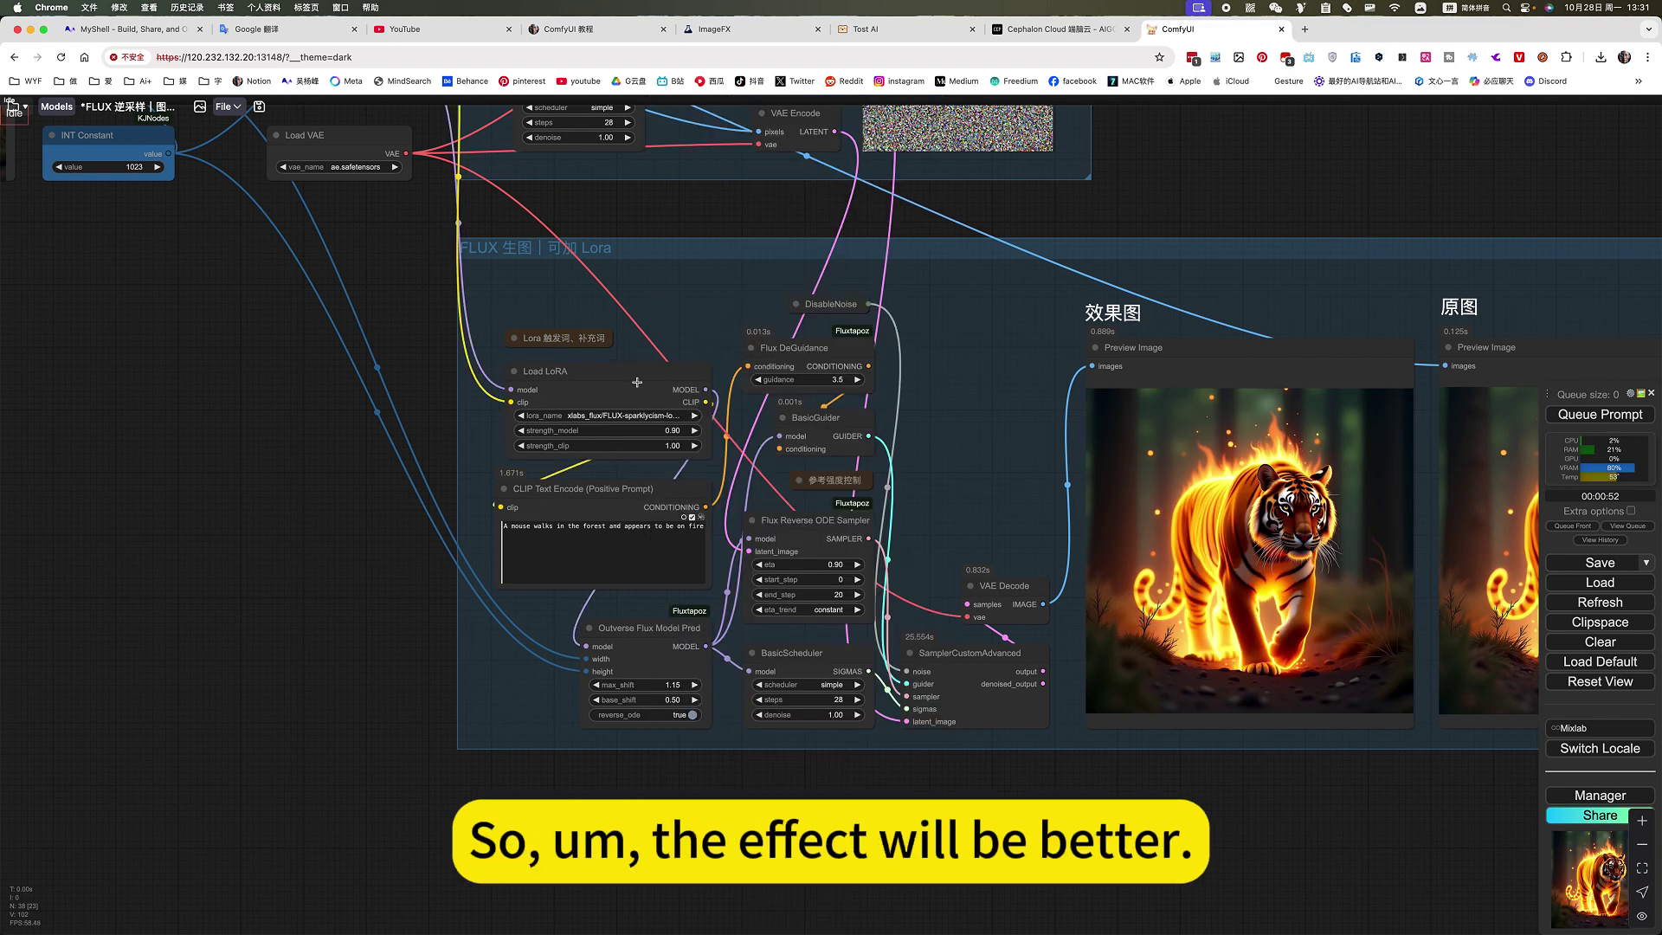
pyautogui.click(637, 381)
# - Set end_step to 9 in the Flux Reverse ODE Sampler and run the workflow
pyautogui.moveTo(1041, 810); pyautogui.dragTo(733, 798)
pyautogui.hscroll(-5, 1105, 819)
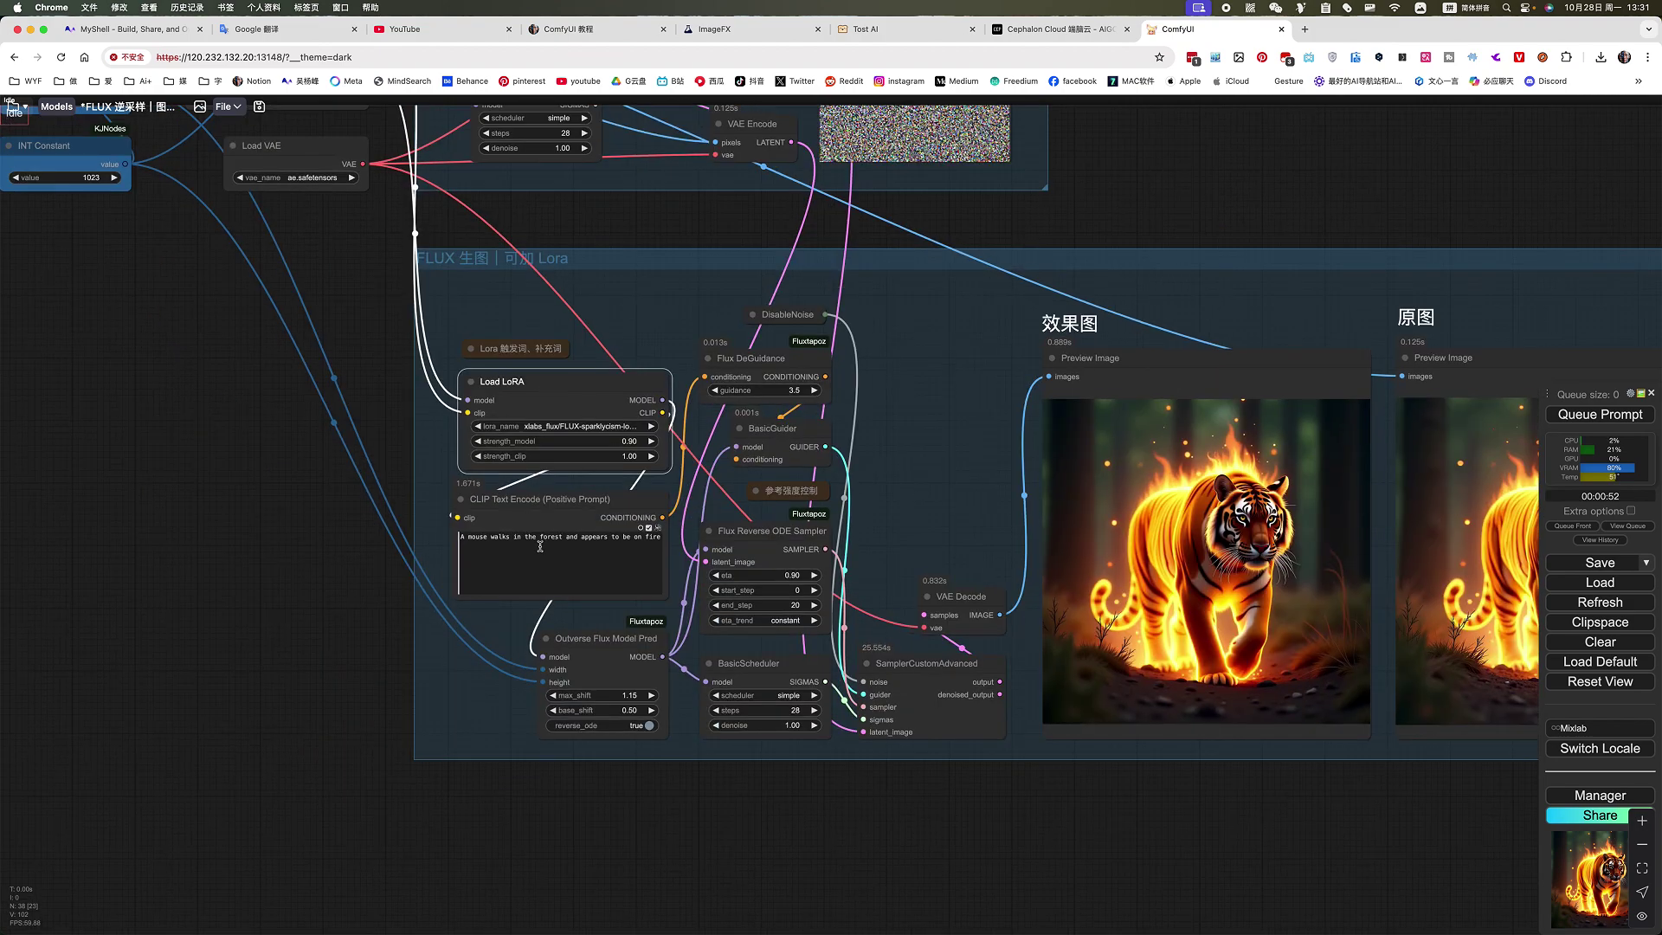
pyautogui.click(537, 546)
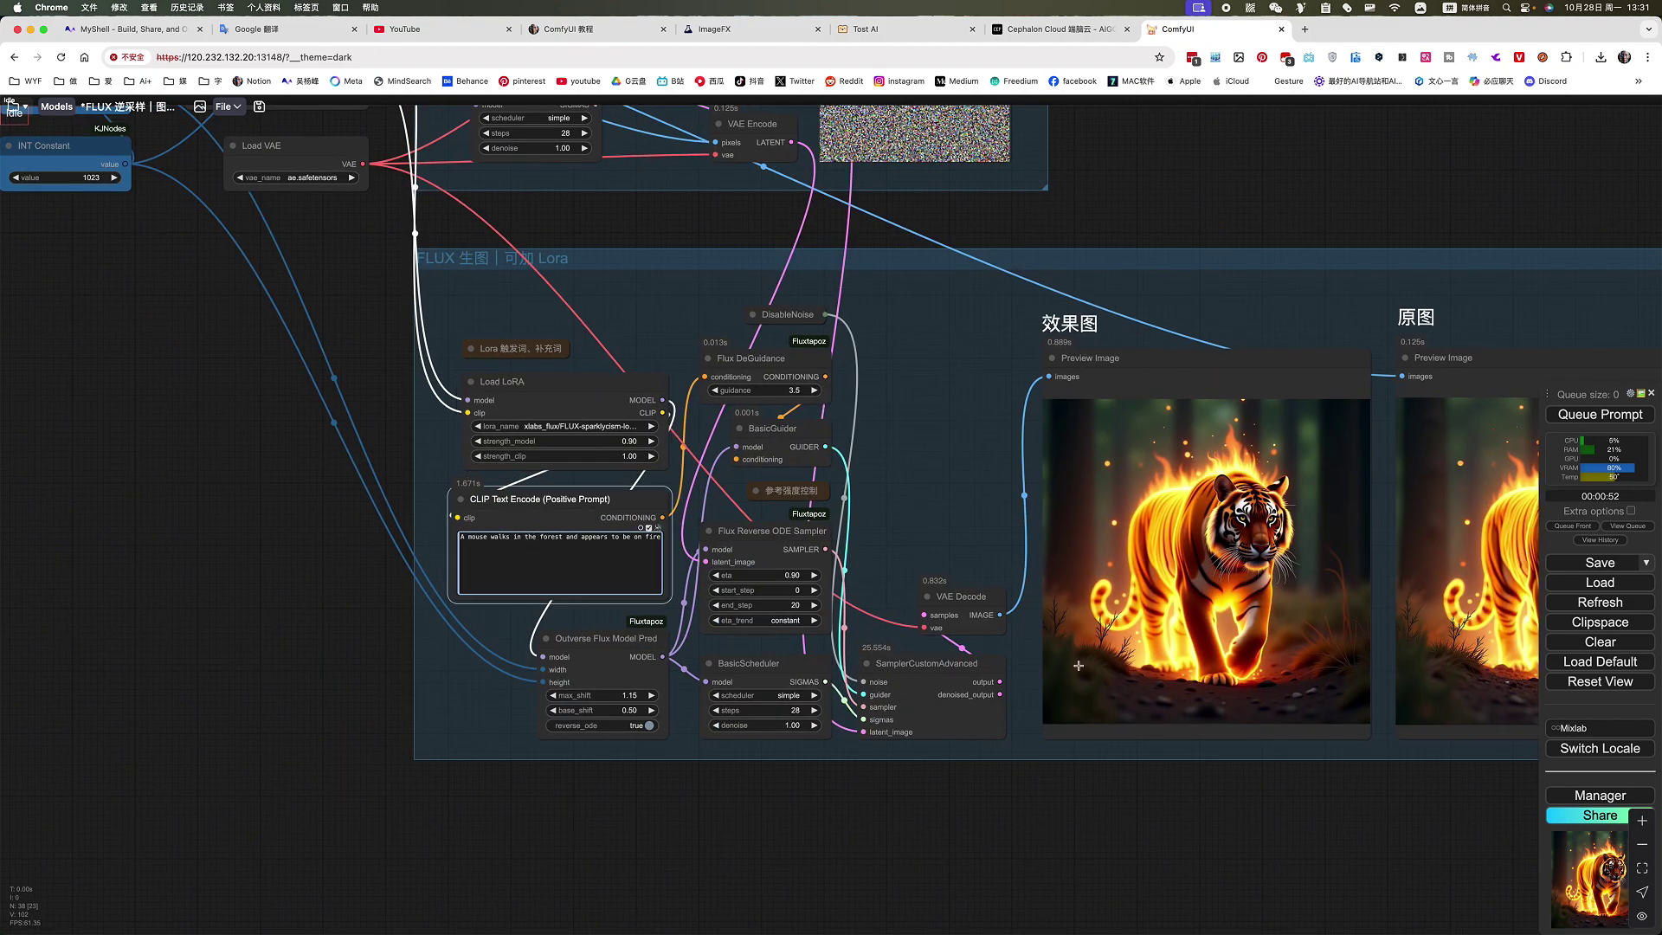
pyautogui.click(803, 606)
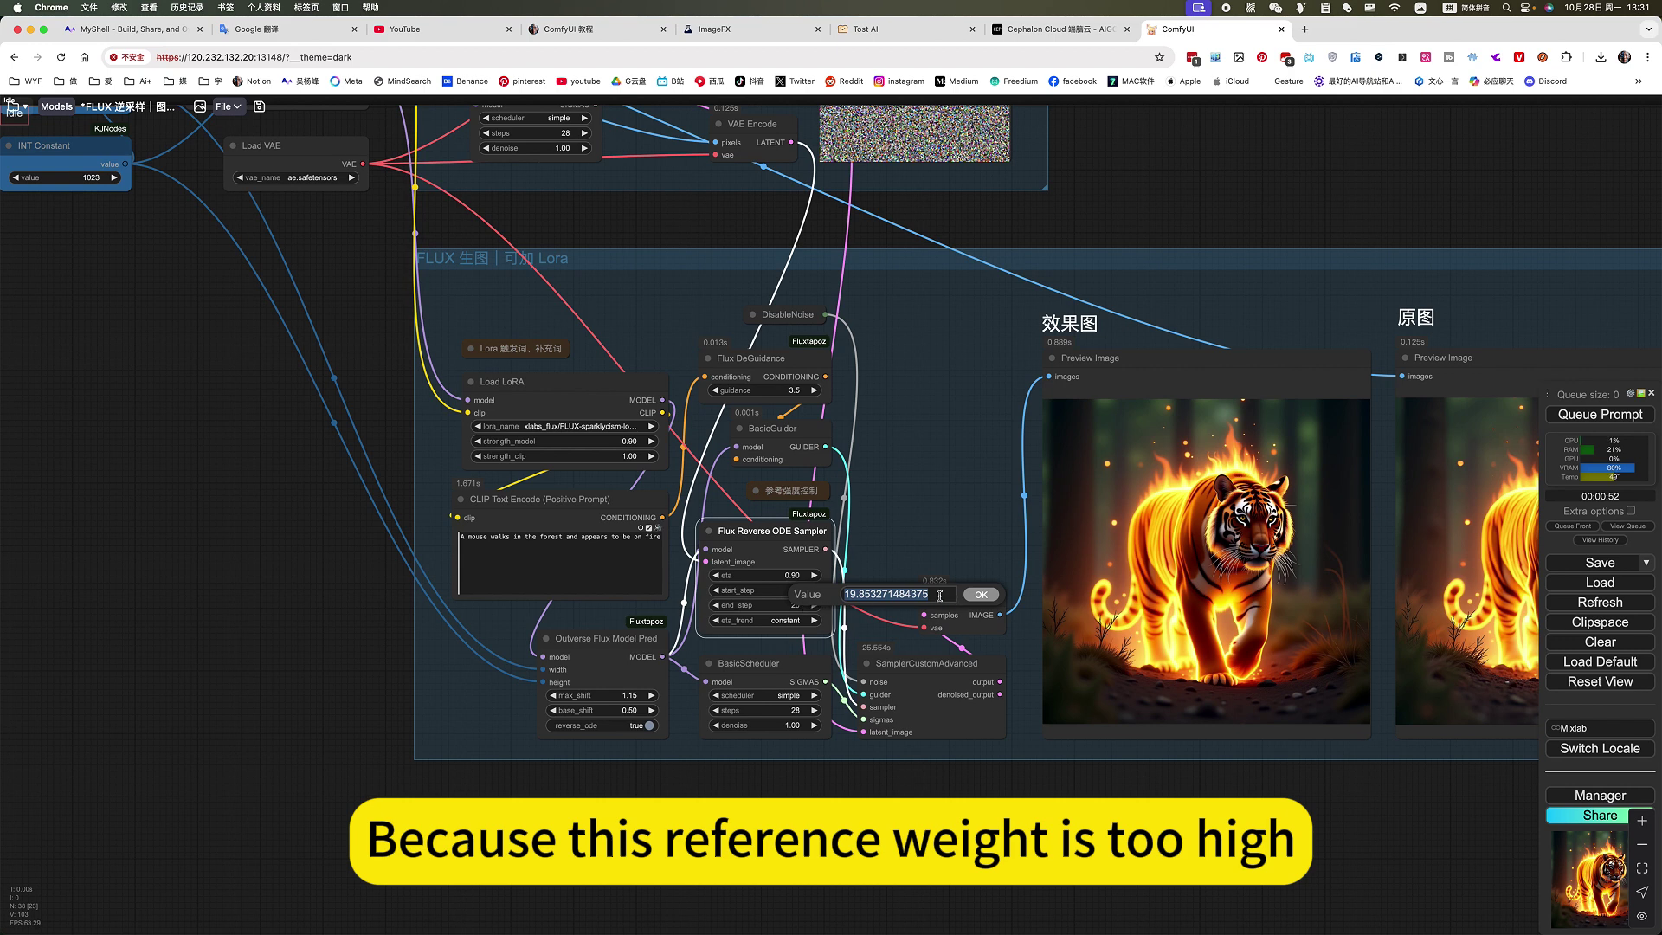
pyautogui.write('9')
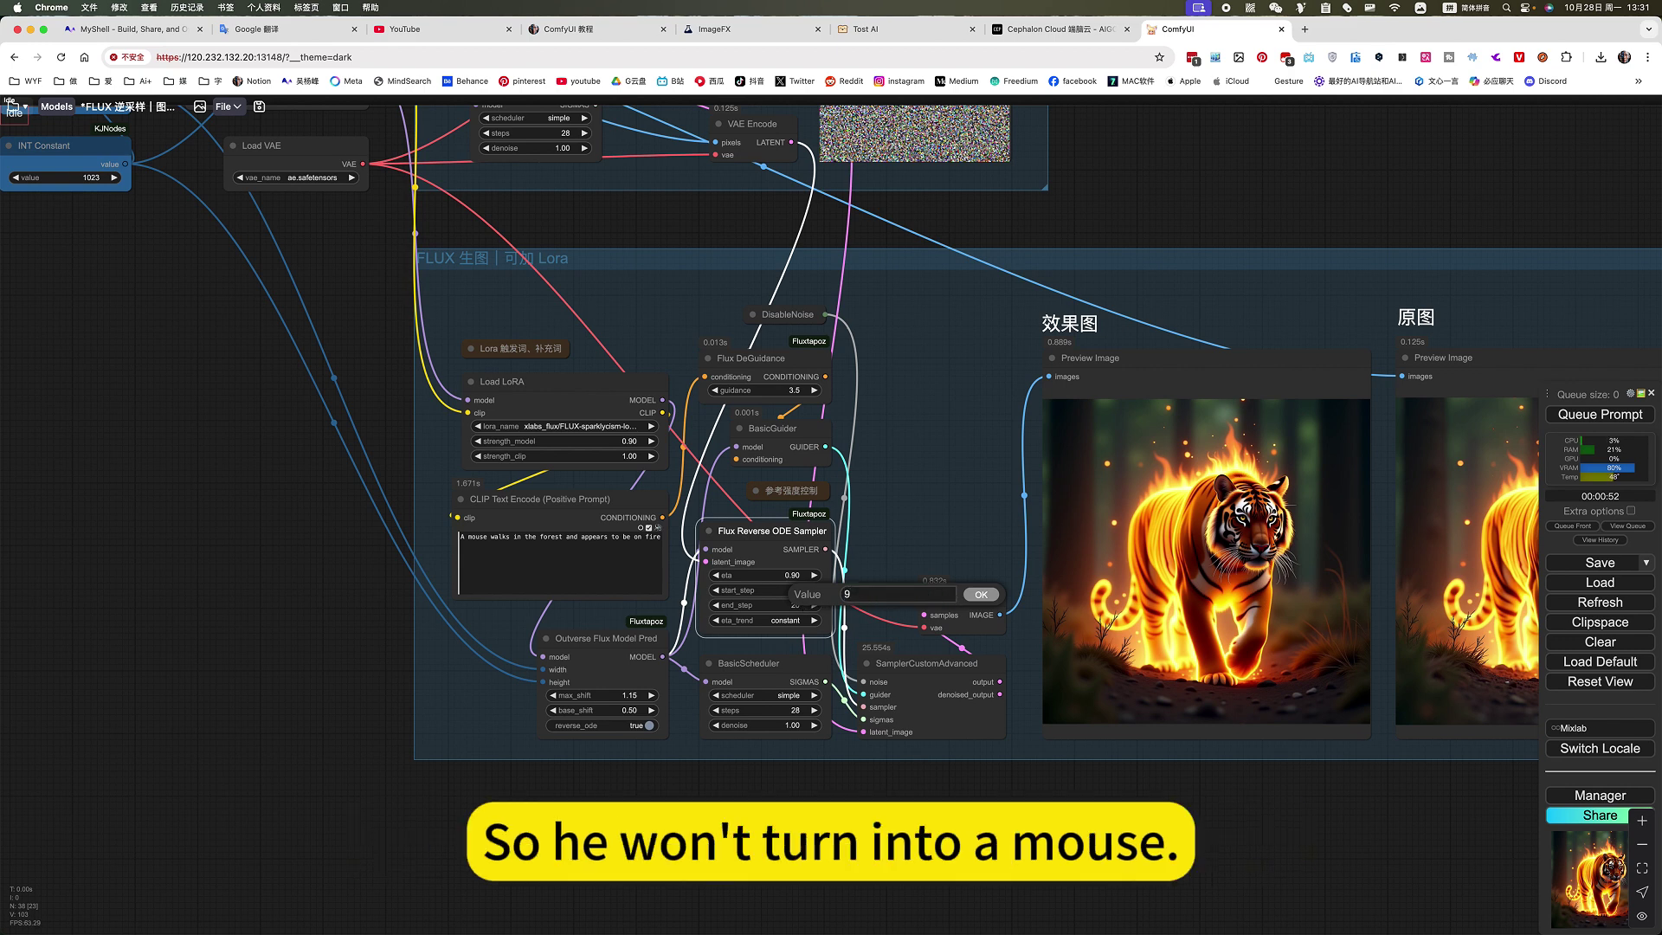
pyautogui.press('Return')
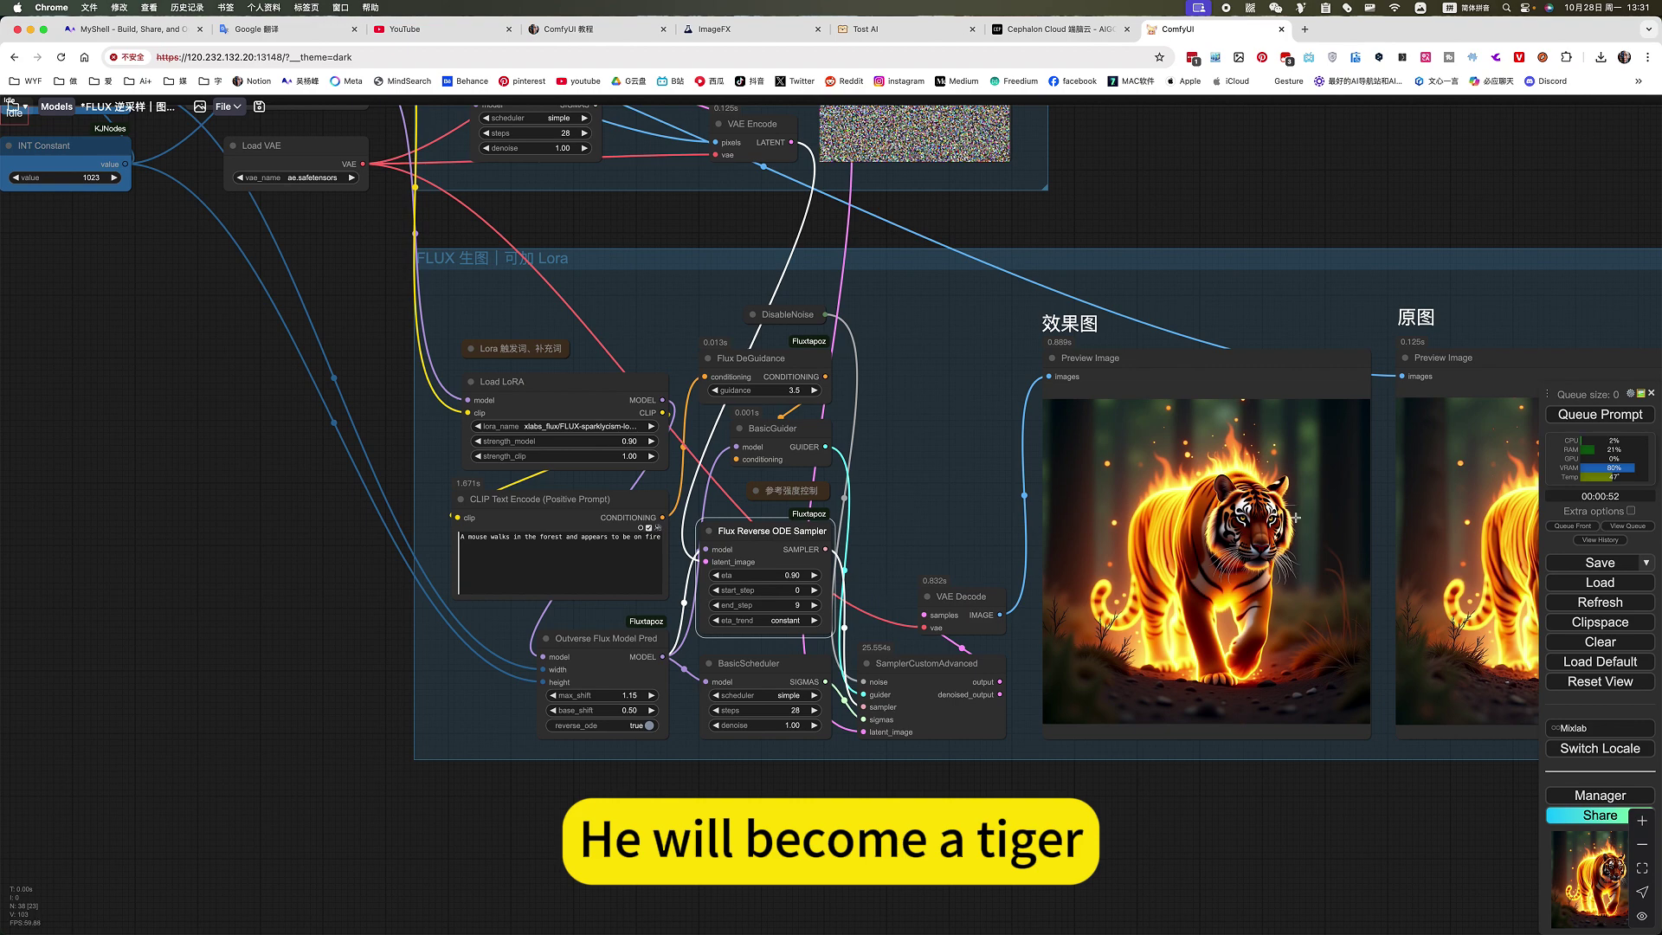
pyautogui.click(1599, 413)
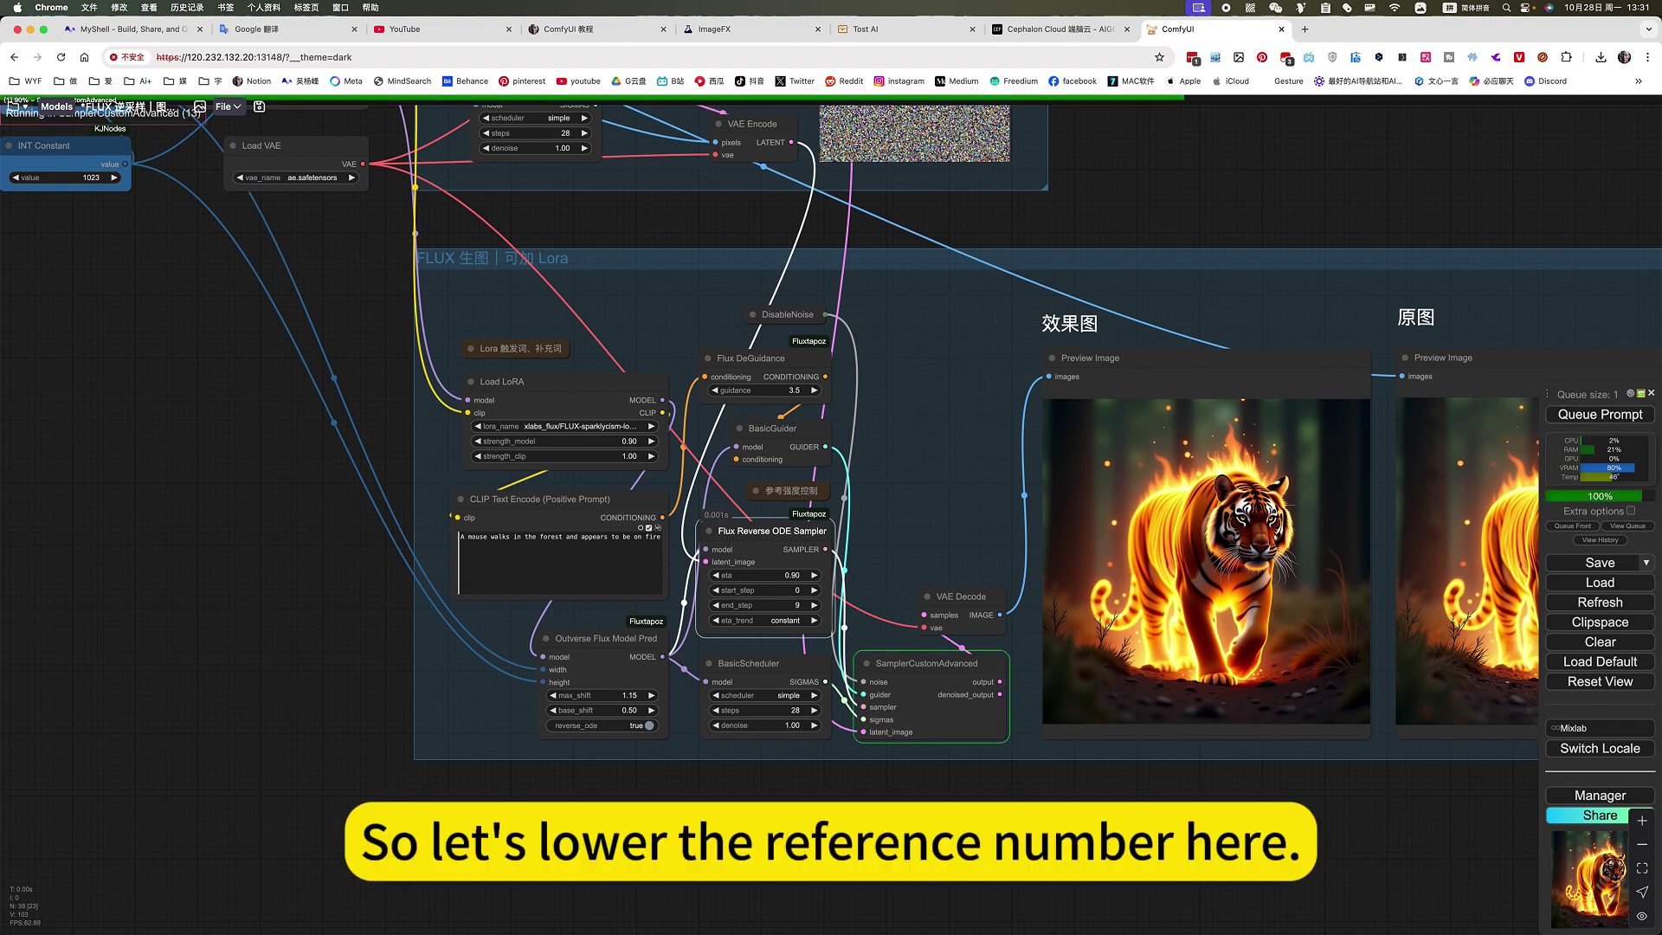
# - Expand and read the 参考强度控制 note above the Flux Reverse ODE Sampler, and collapse it again
pyautogui.moveTo(952, 519); pyautogui.dragTo(784, 506)
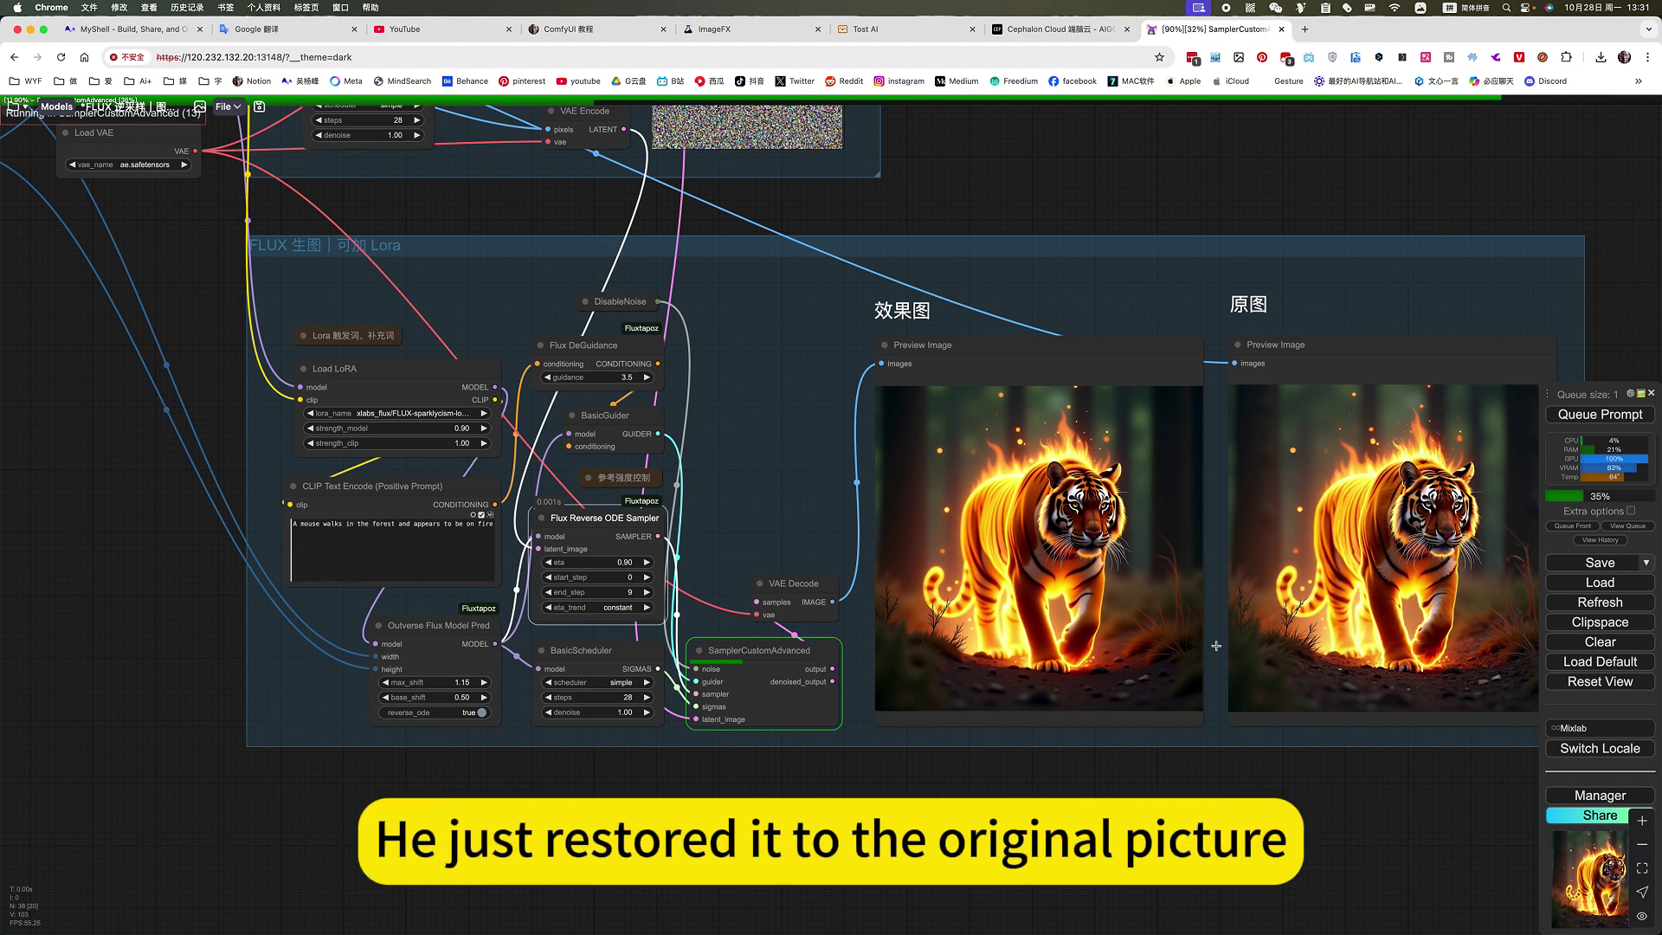
pyautogui.scroll(10, 833, 559)
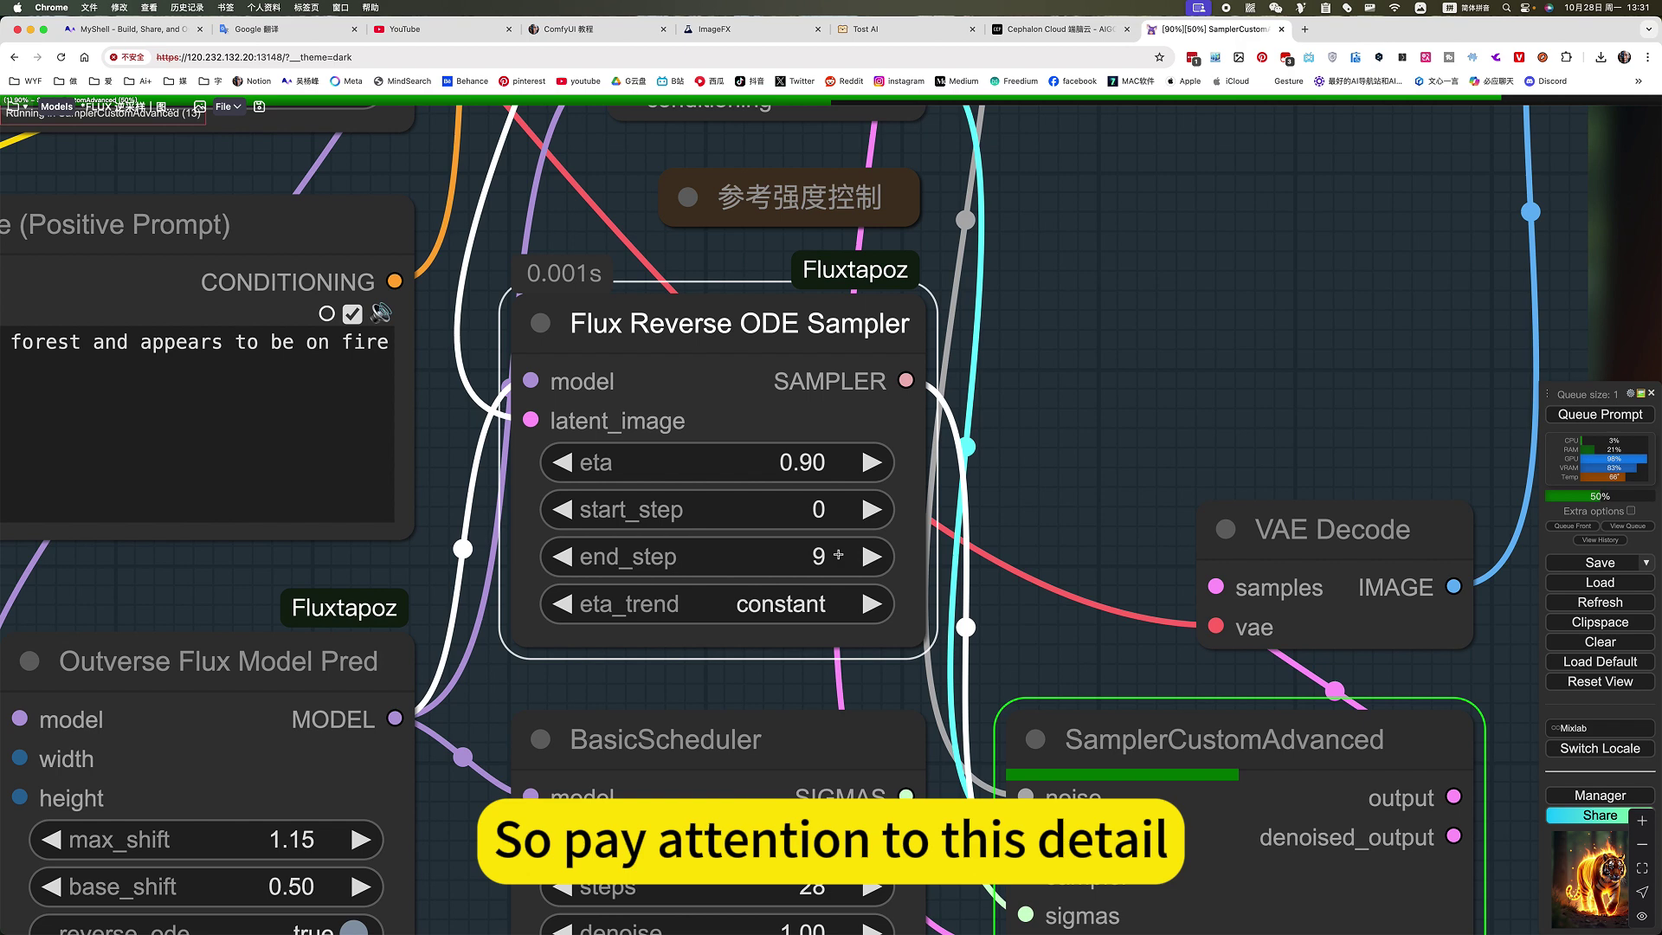
pyautogui.click(693, 203)
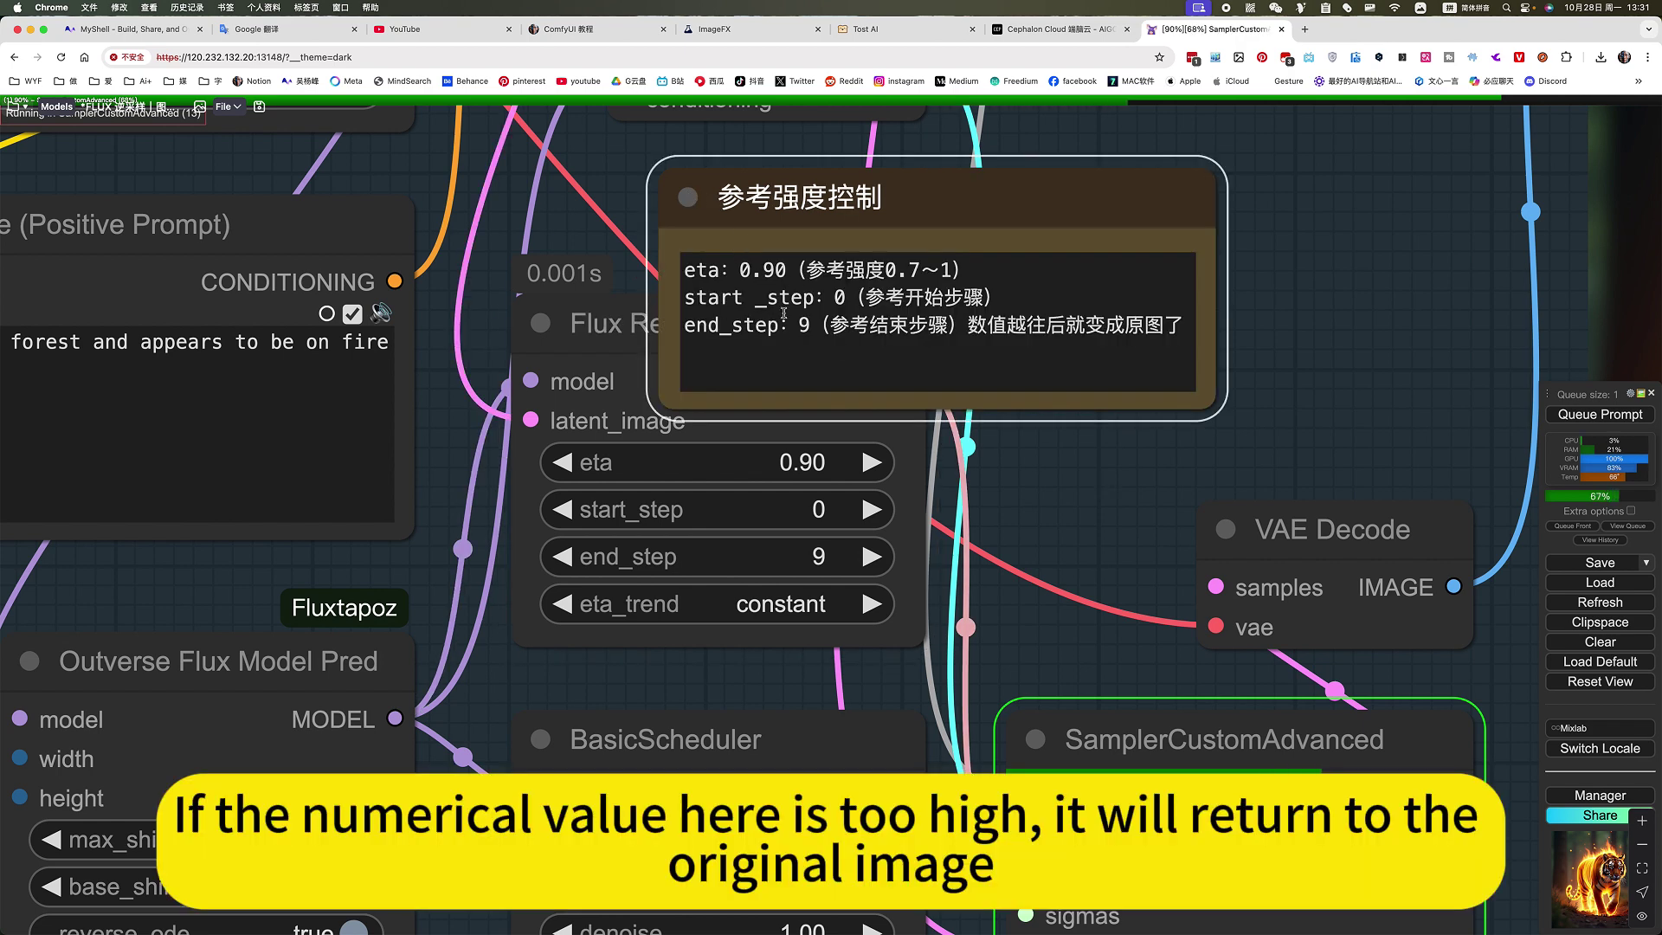
pyautogui.click(686, 199)
pyautogui.scroll(-5, 1125, 476)
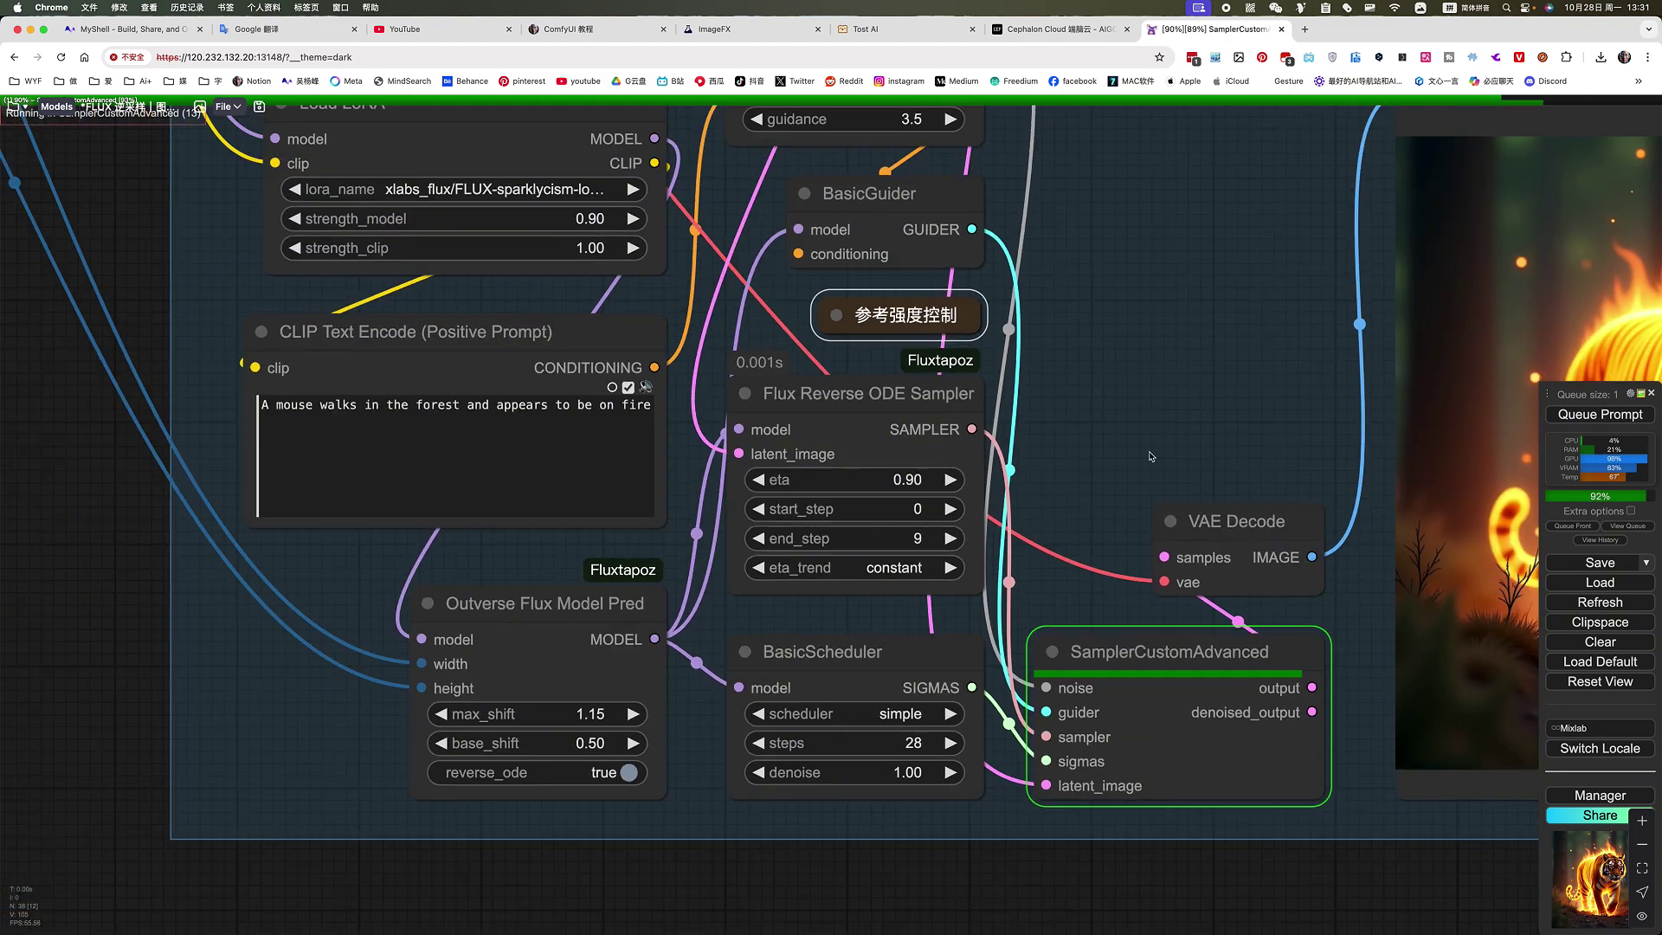
# - Compare the generated 效果图 preview with the burning tiger in the 原图 preview
pyautogui.moveTo(1229, 414); pyautogui.dragTo(979, 422)
pyautogui.scroll(-4, 982, 423)
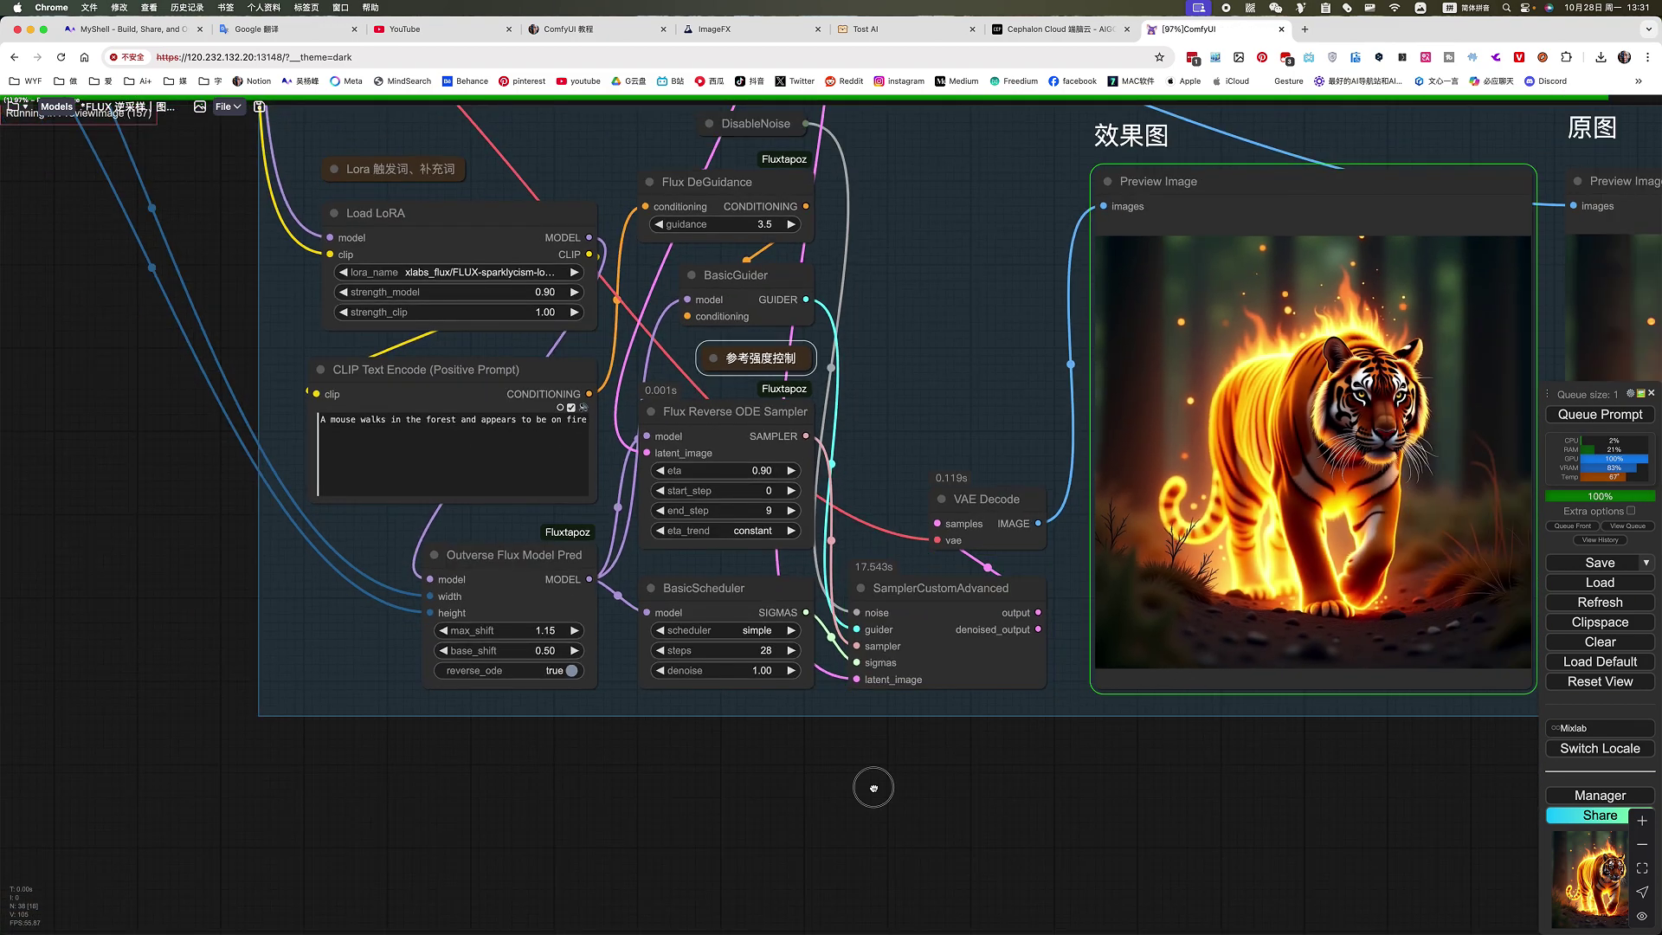
pyautogui.moveTo(873, 787); pyautogui.dragTo(756, 786)
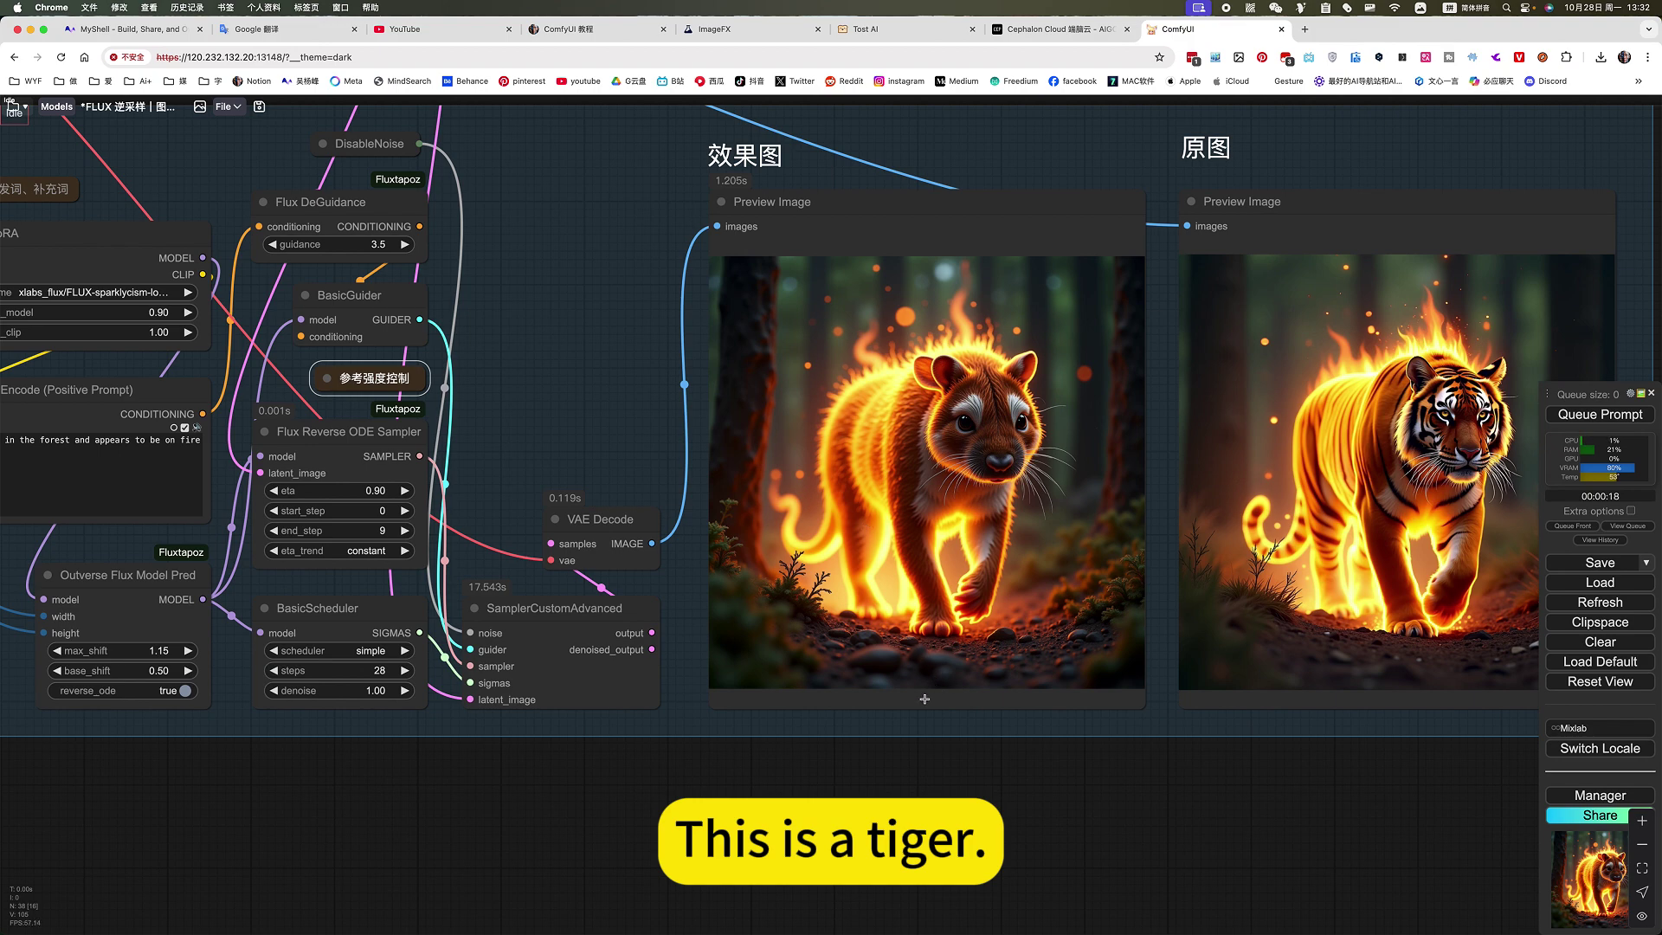
pyautogui.hscroll(3, 723, 827)
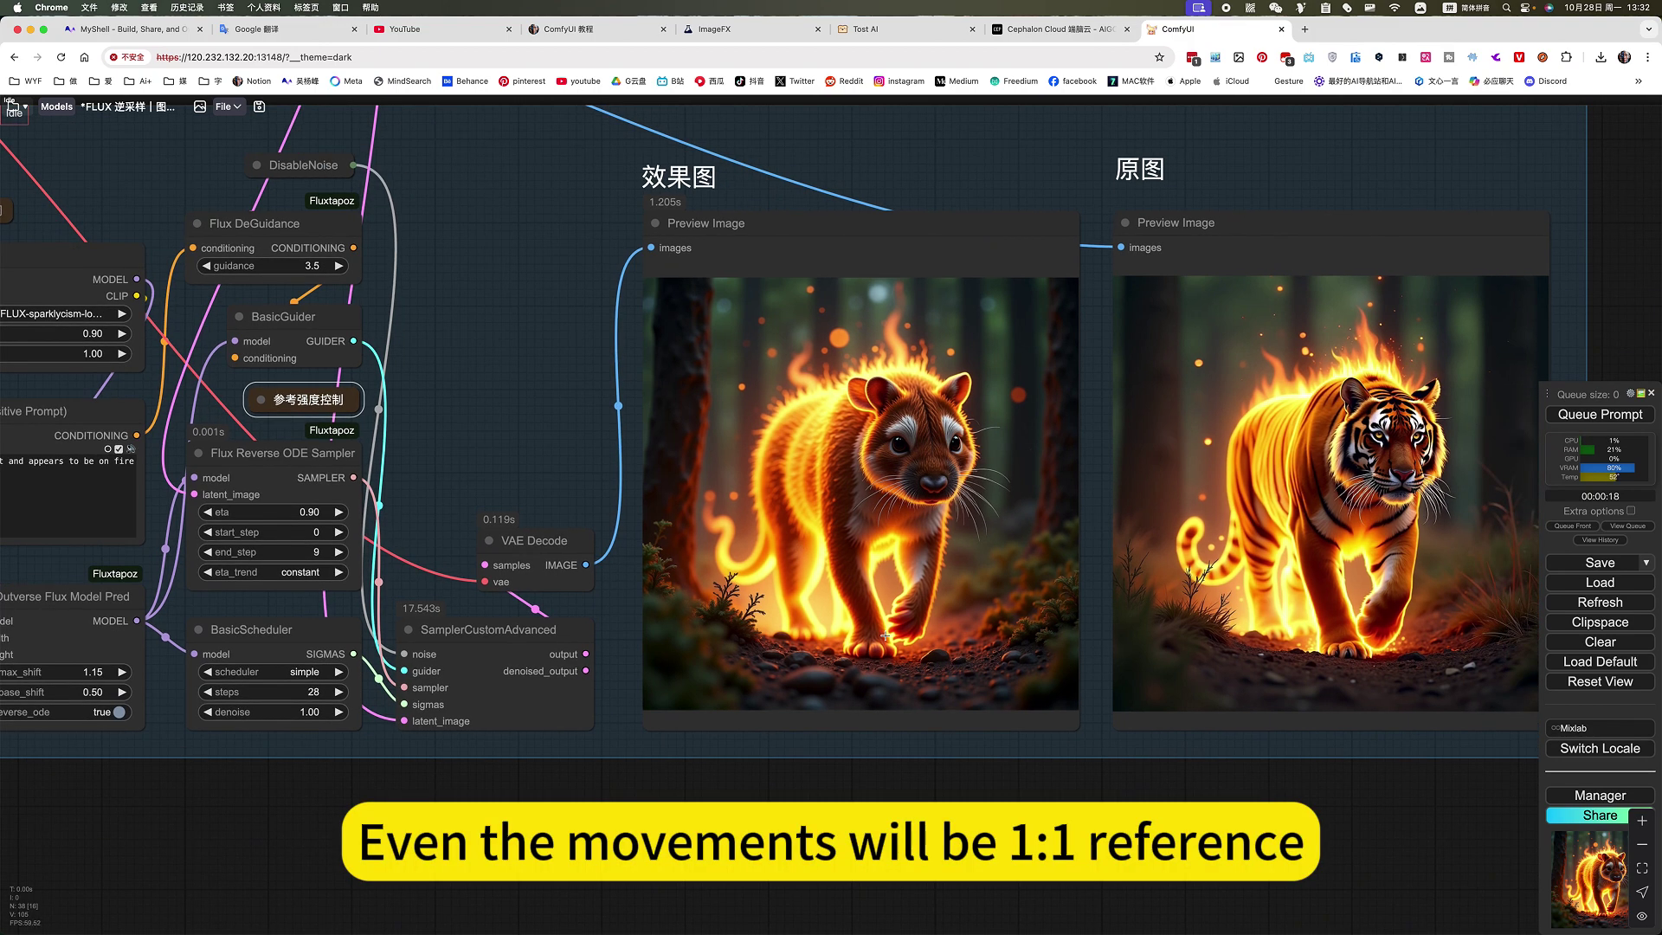
pyautogui.hscroll(-6, 832, 573)
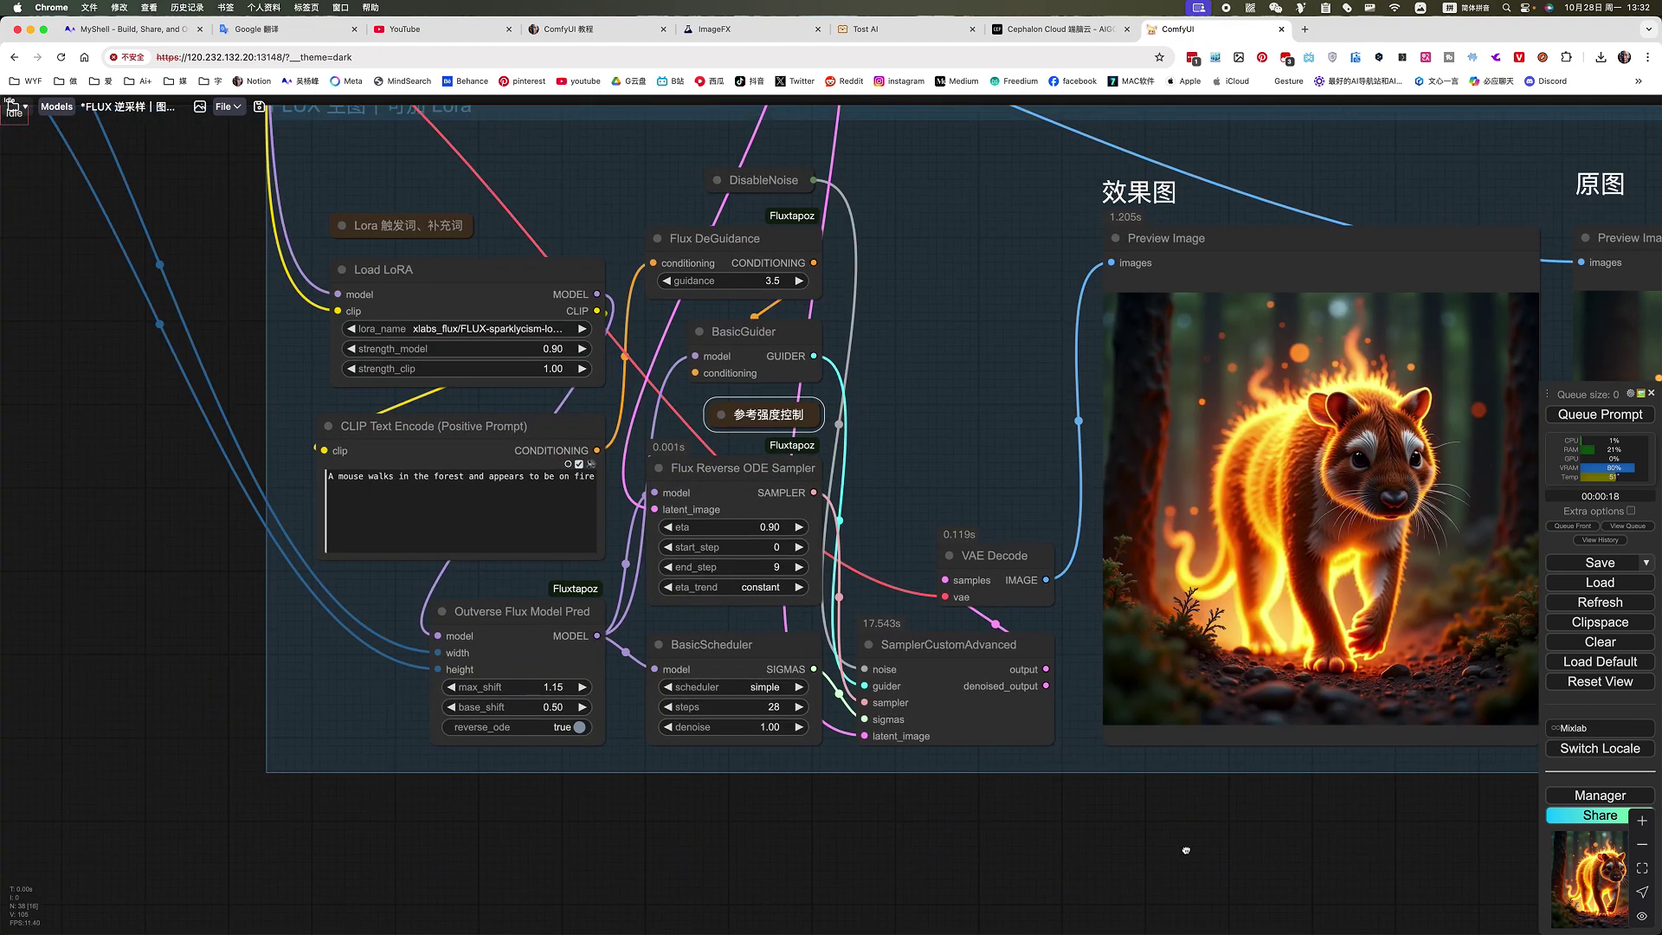
# - Lower the Flux Reverse ODE Sampler's end_step to 8 and its eta to 0.30, and run the workflow
pyautogui.click(780, 568)
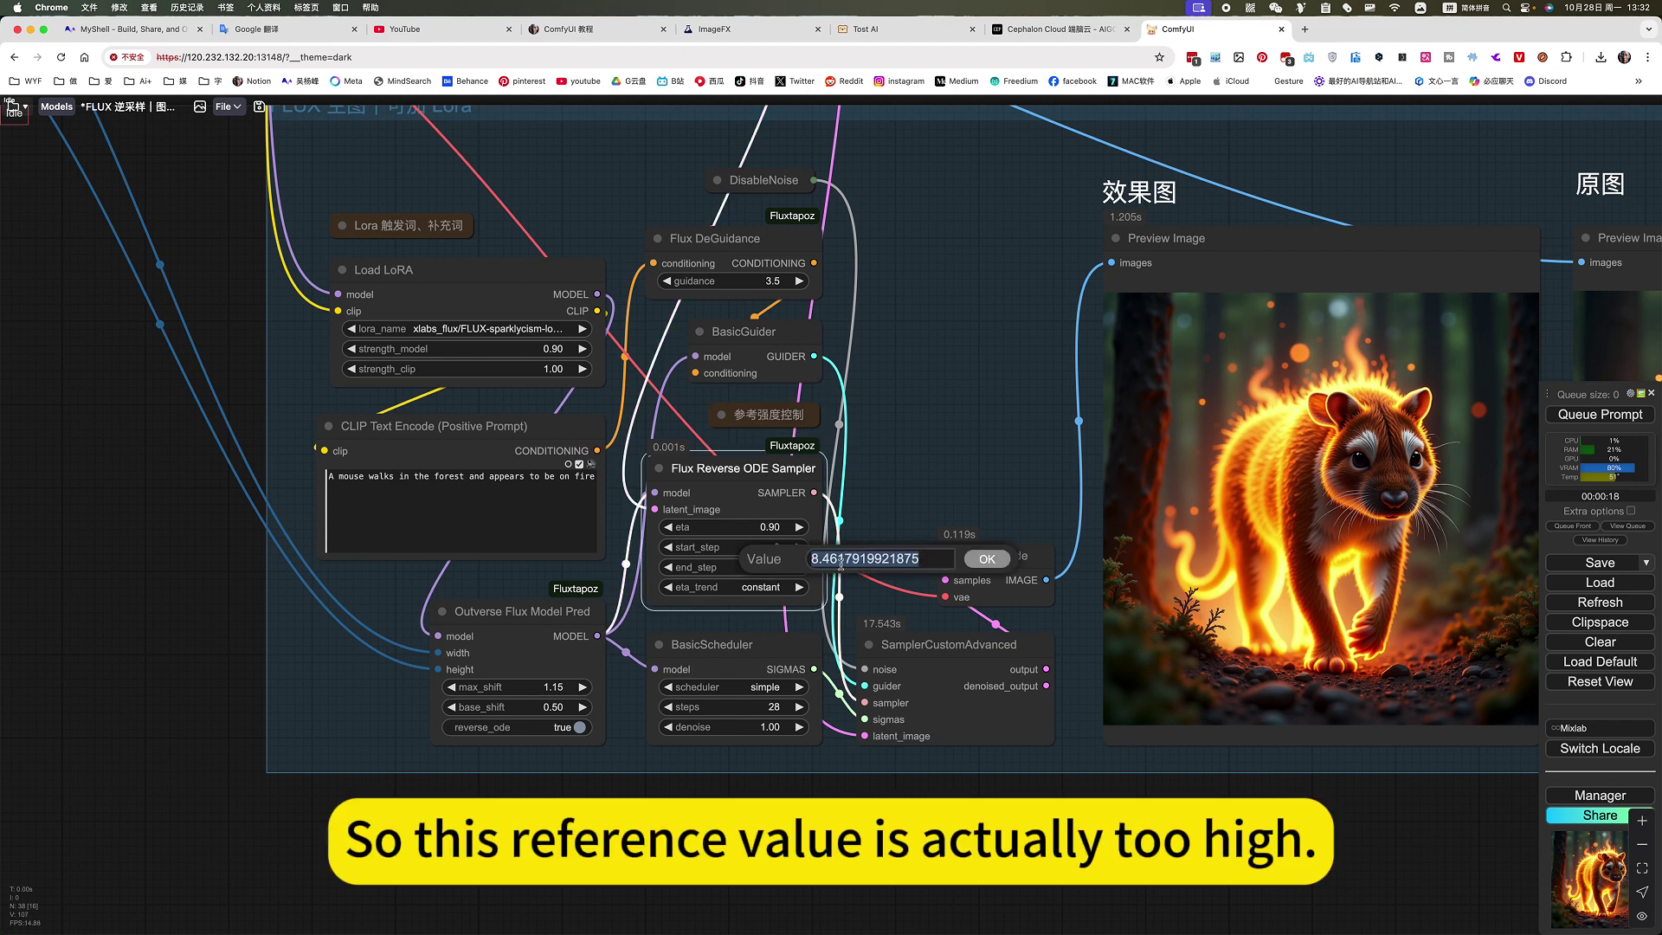
pyautogui.click(987, 559)
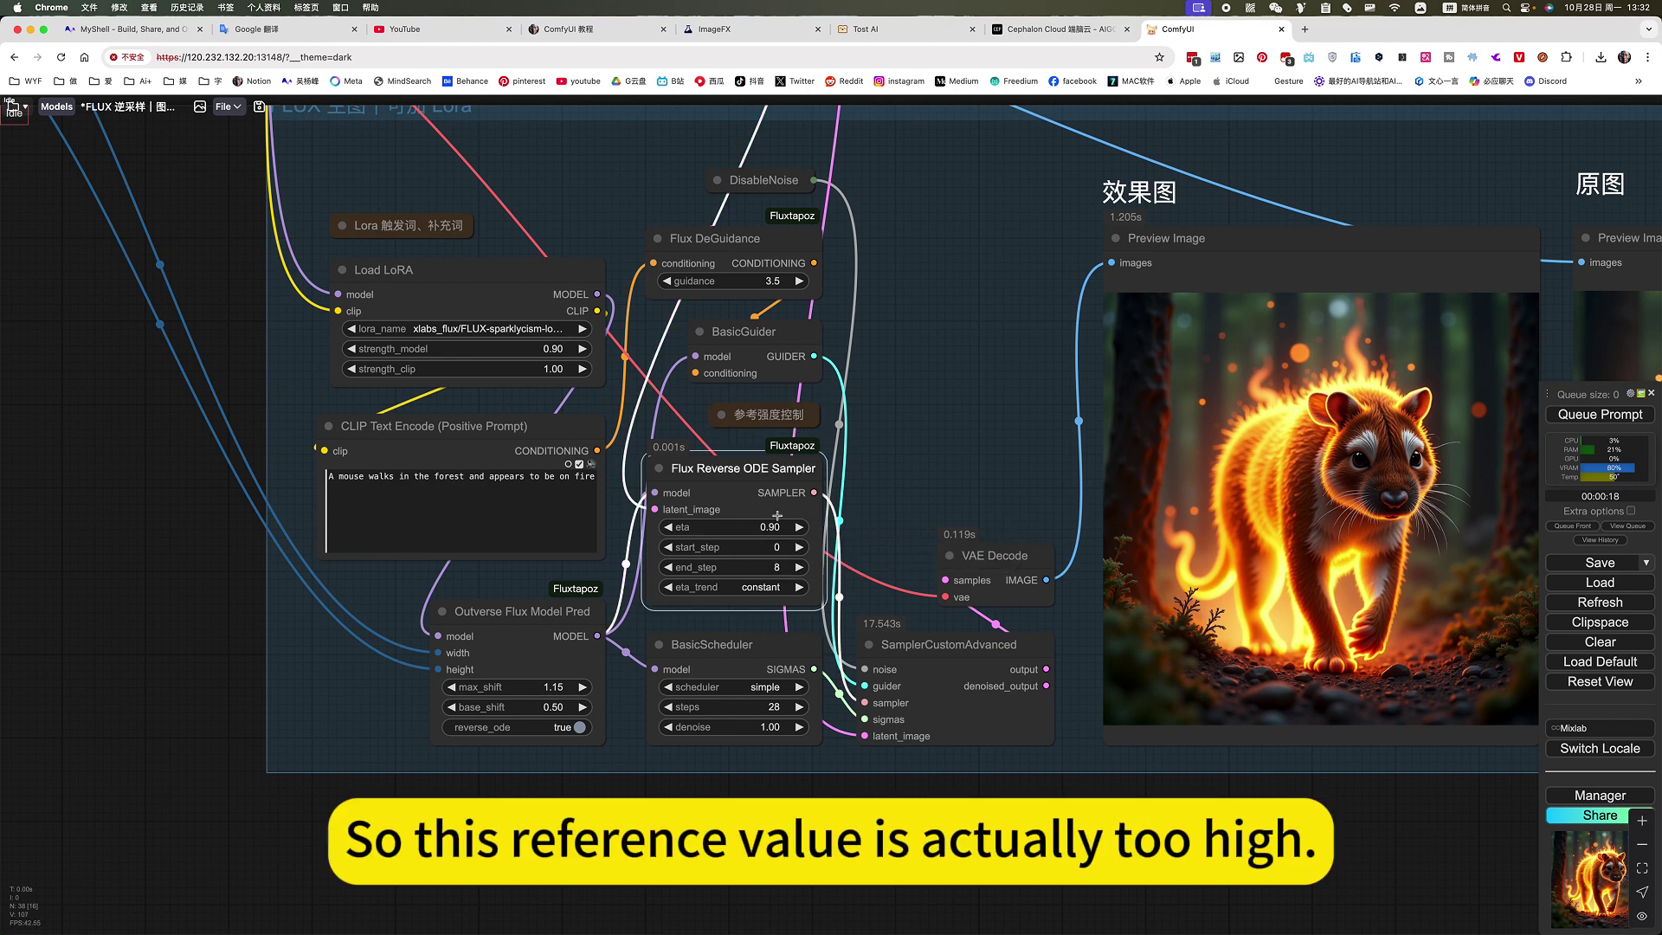
pyautogui.click(776, 526)
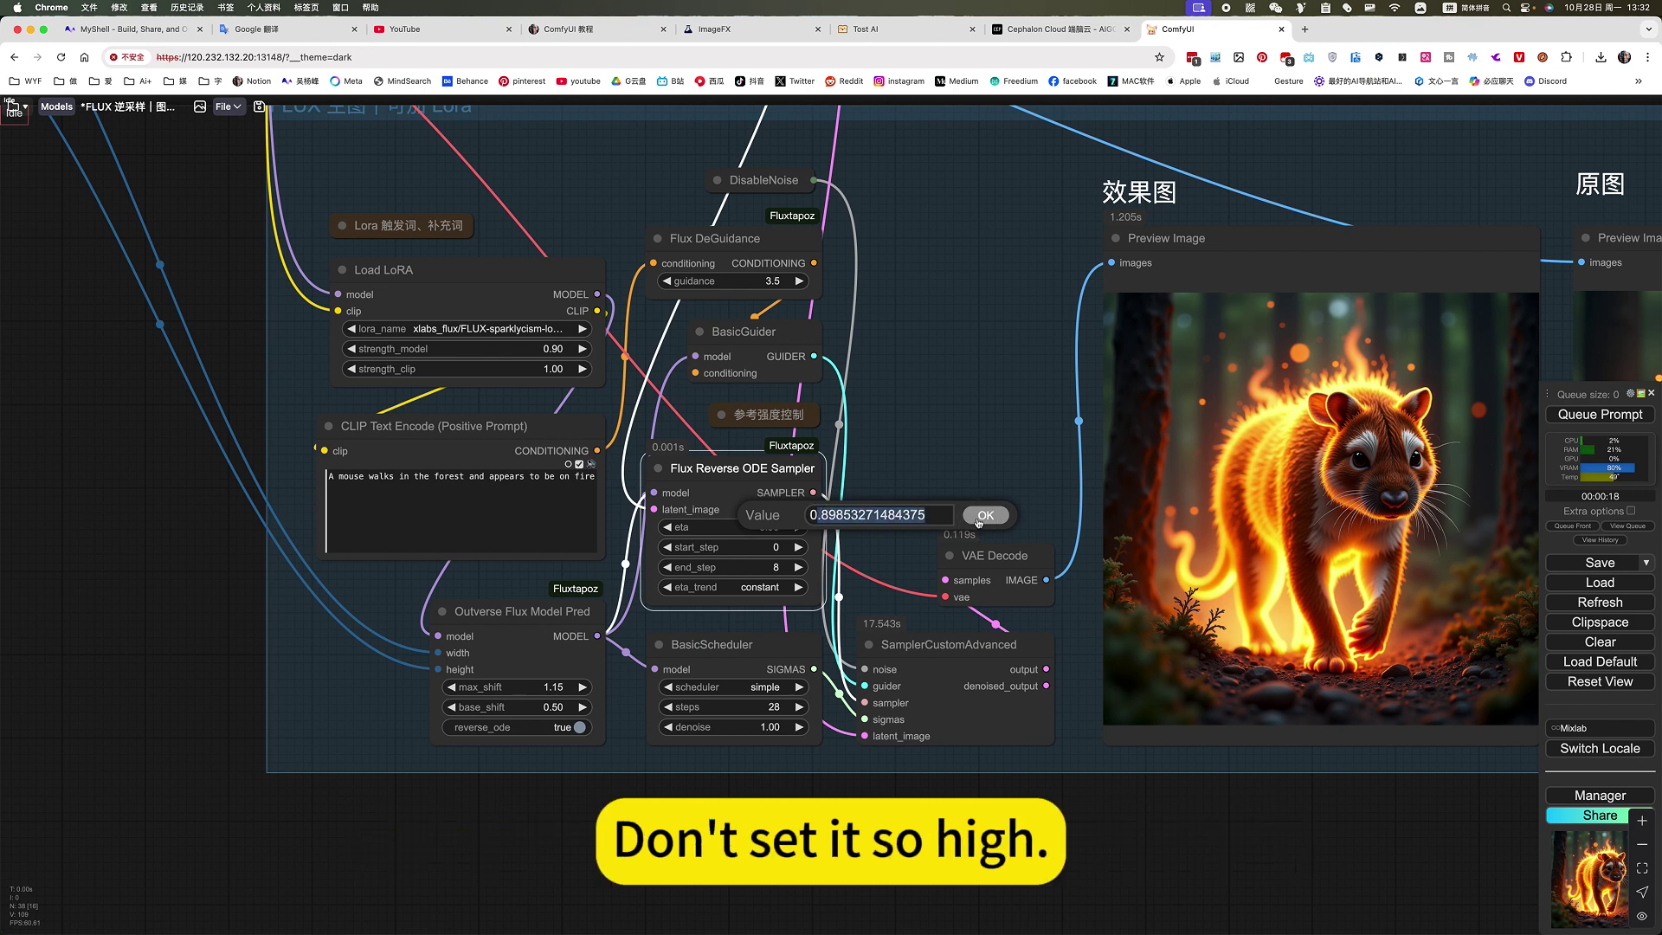
pyautogui.write('03')
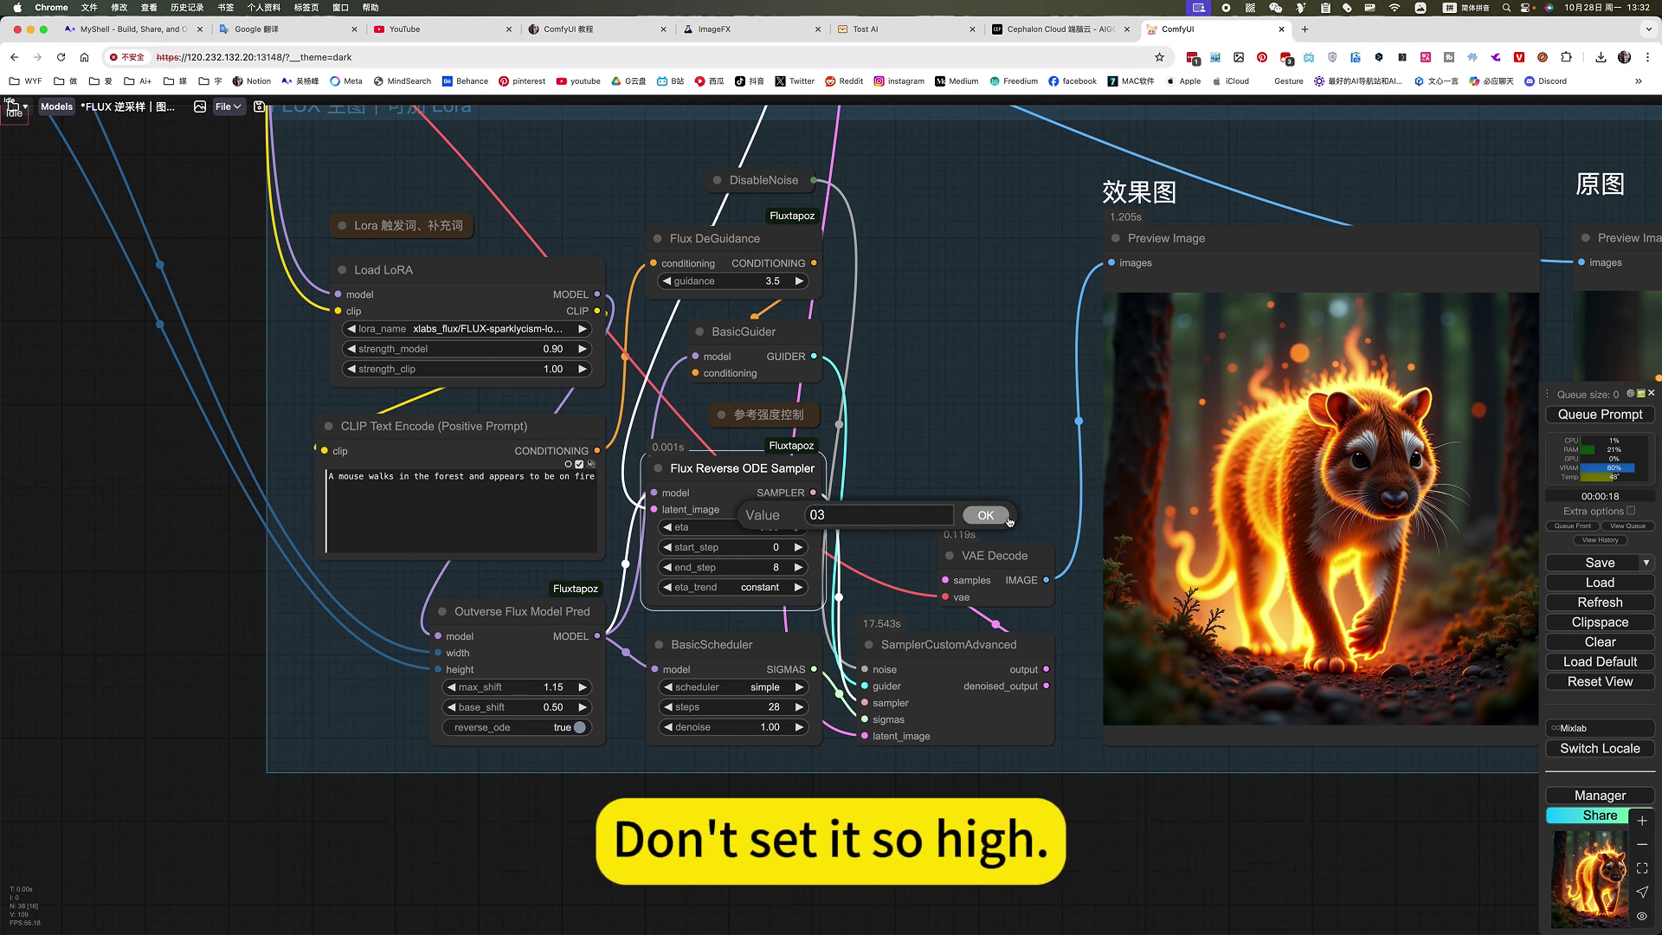
pyautogui.moveTo(922, 513); pyautogui.dragTo(695, 492)
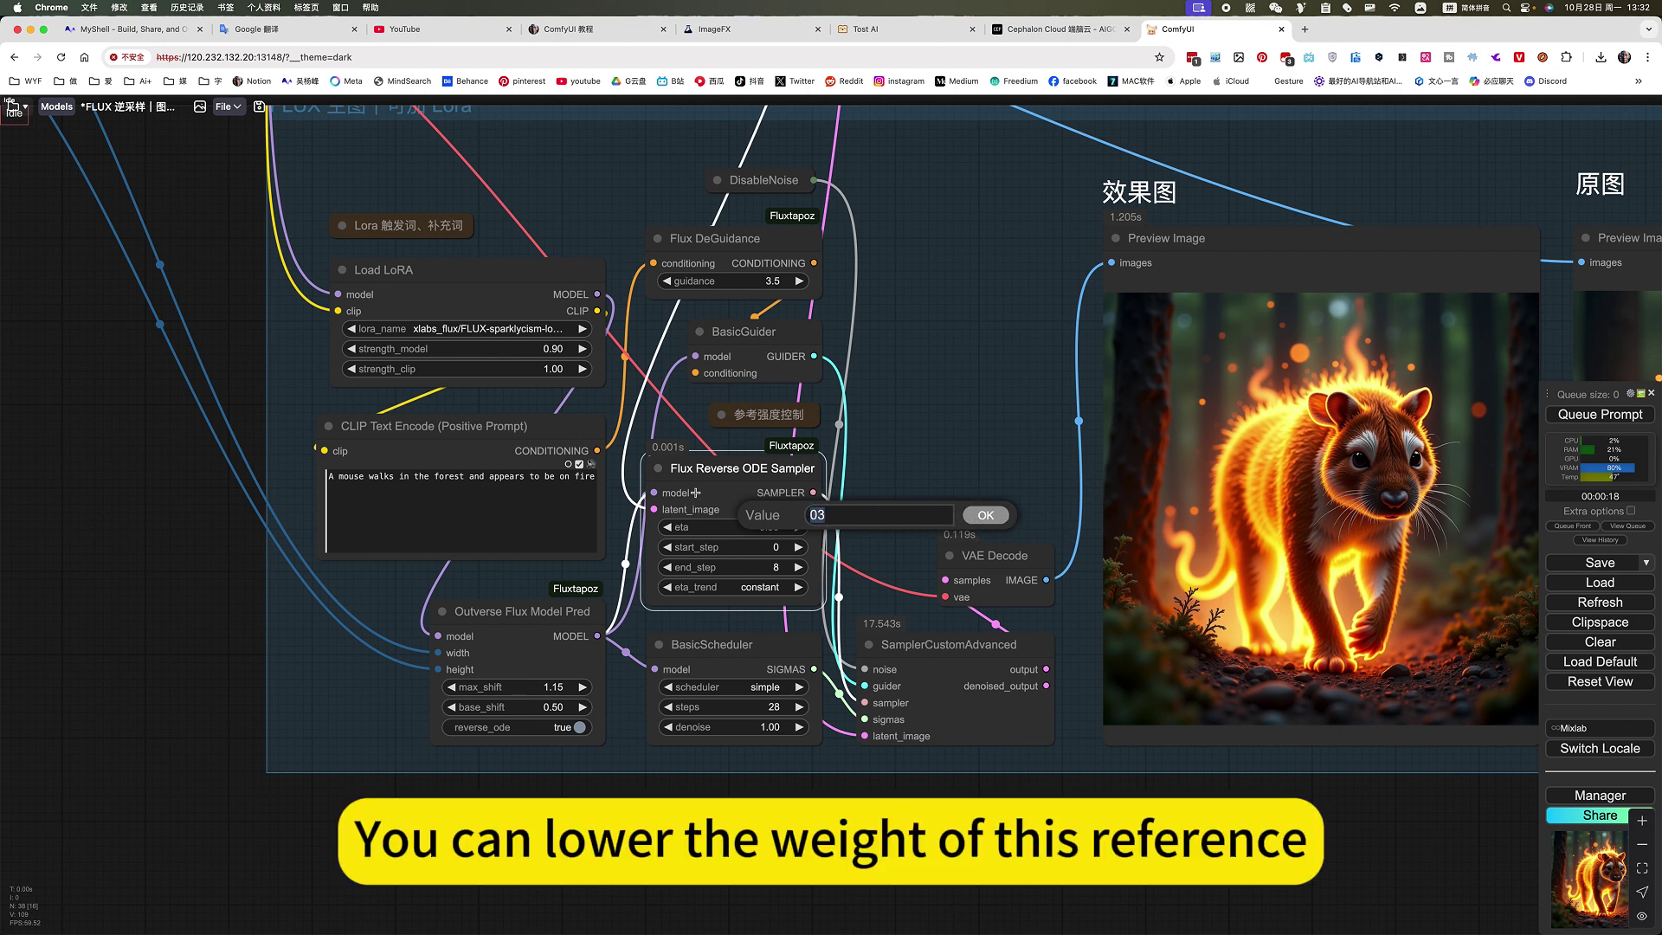
pyautogui.write('.9')
pyautogui.press('Return')
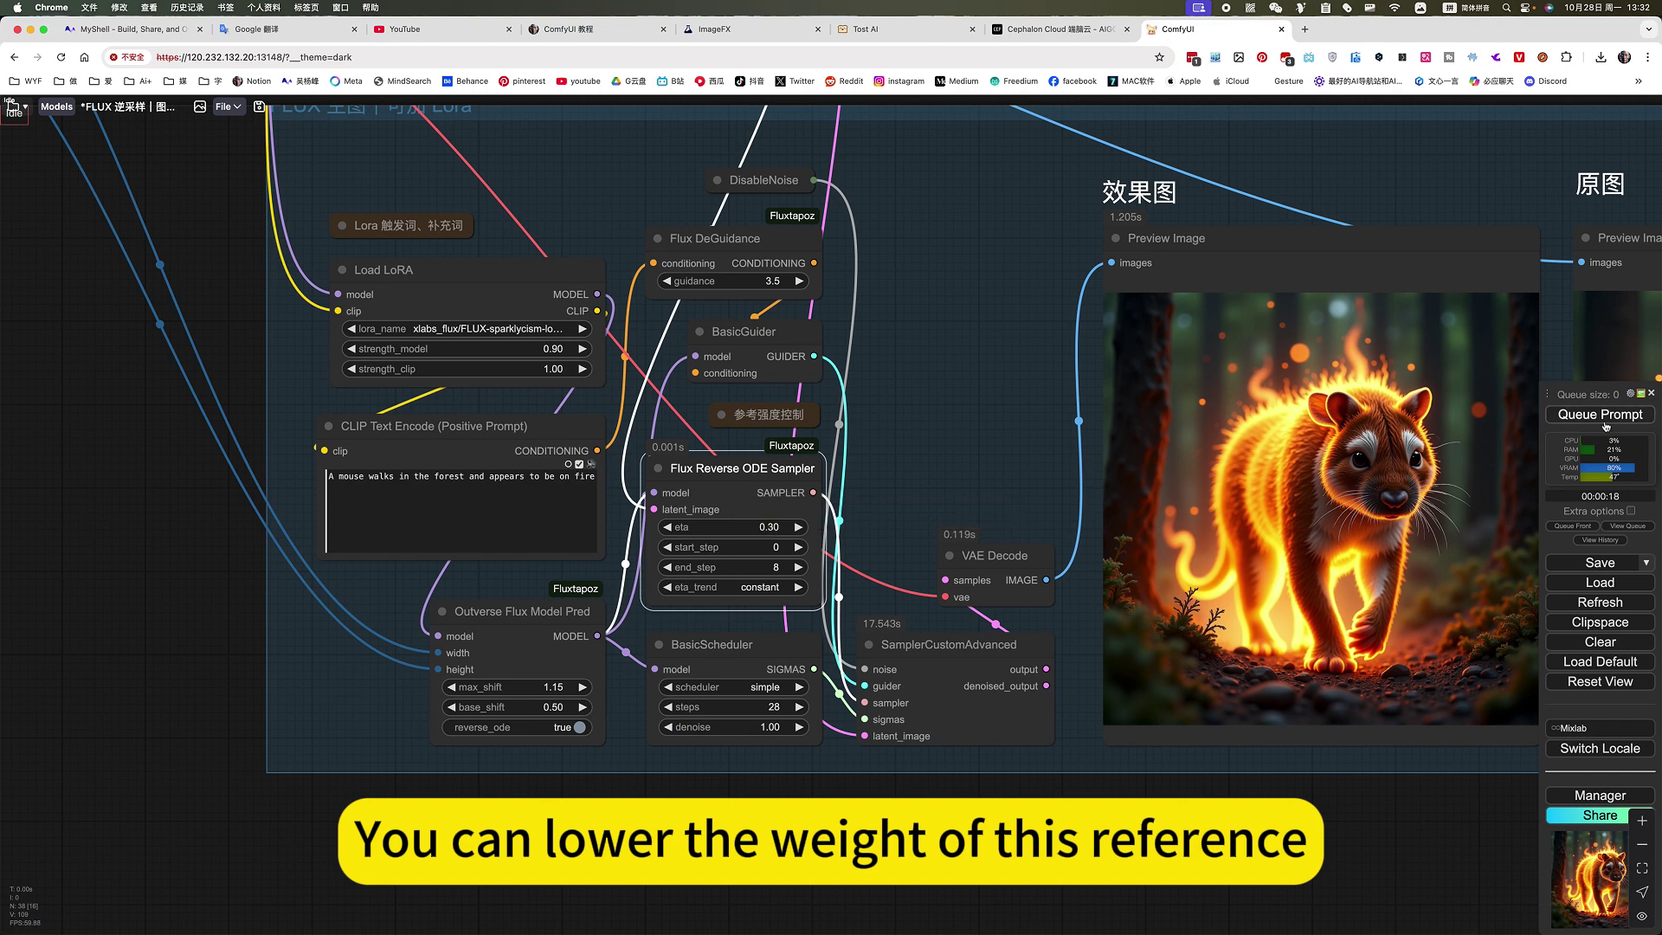
pyautogui.click(1599, 414)
# - Review both preview images and the Flux Reverse ODE Sampler settings while the workflow runs
pyautogui.moveTo(1311, 828); pyautogui.dragTo(732, 779)
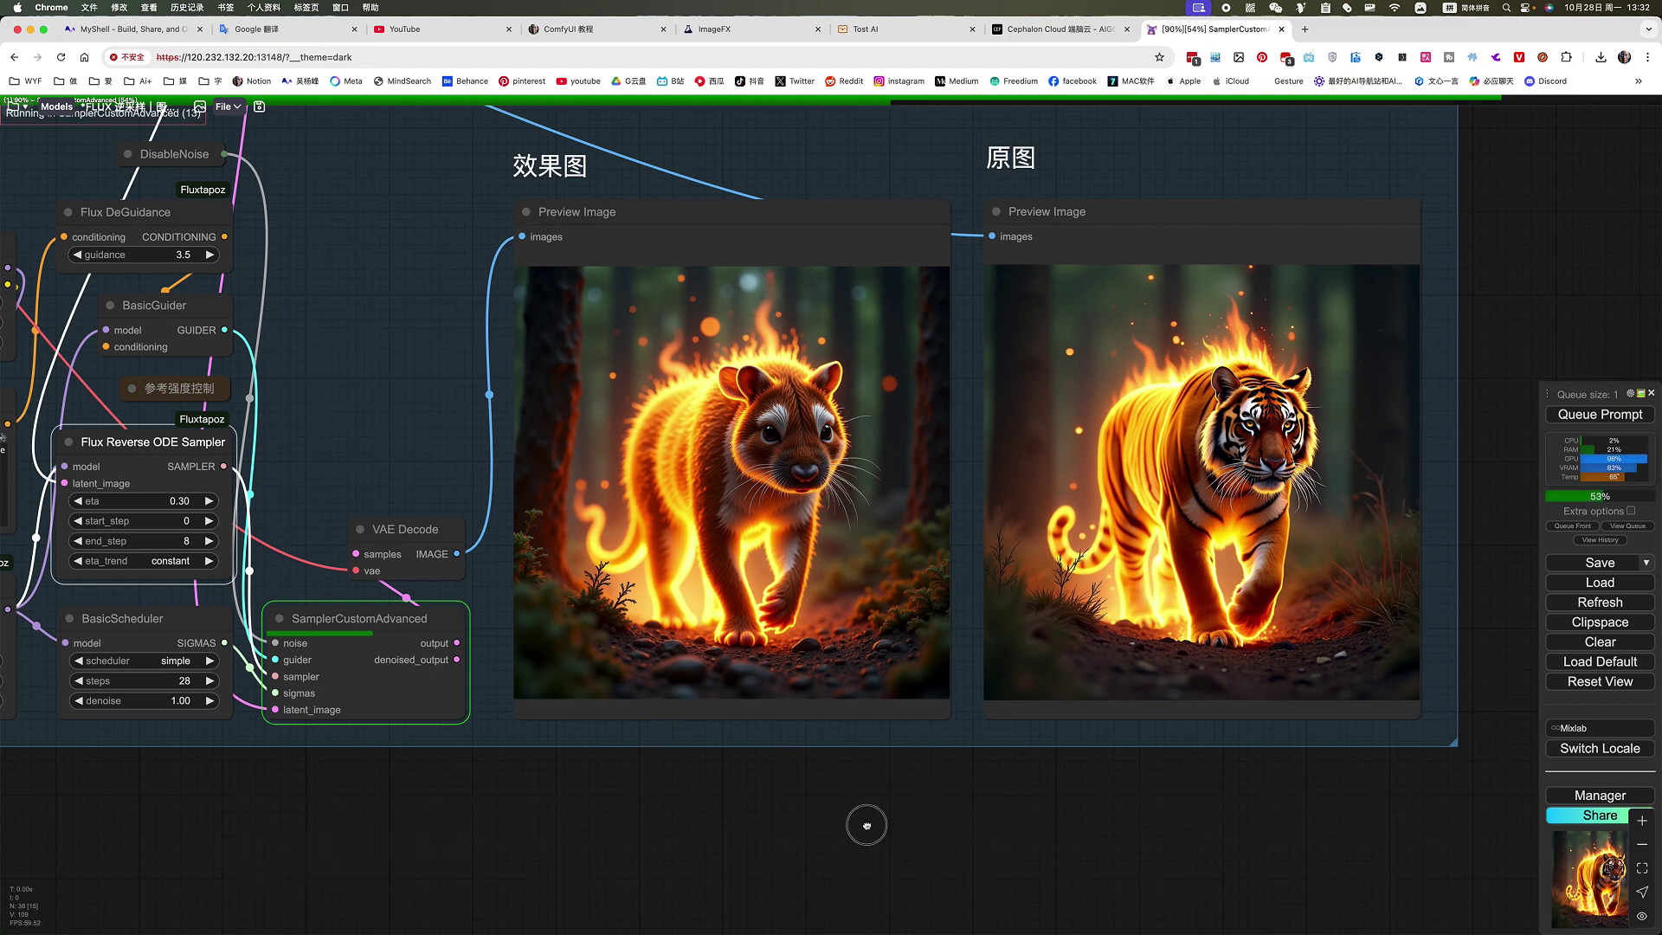
pyautogui.moveTo(865, 820); pyautogui.dragTo(1065, 860)
pyautogui.scroll(-4, 961, 843)
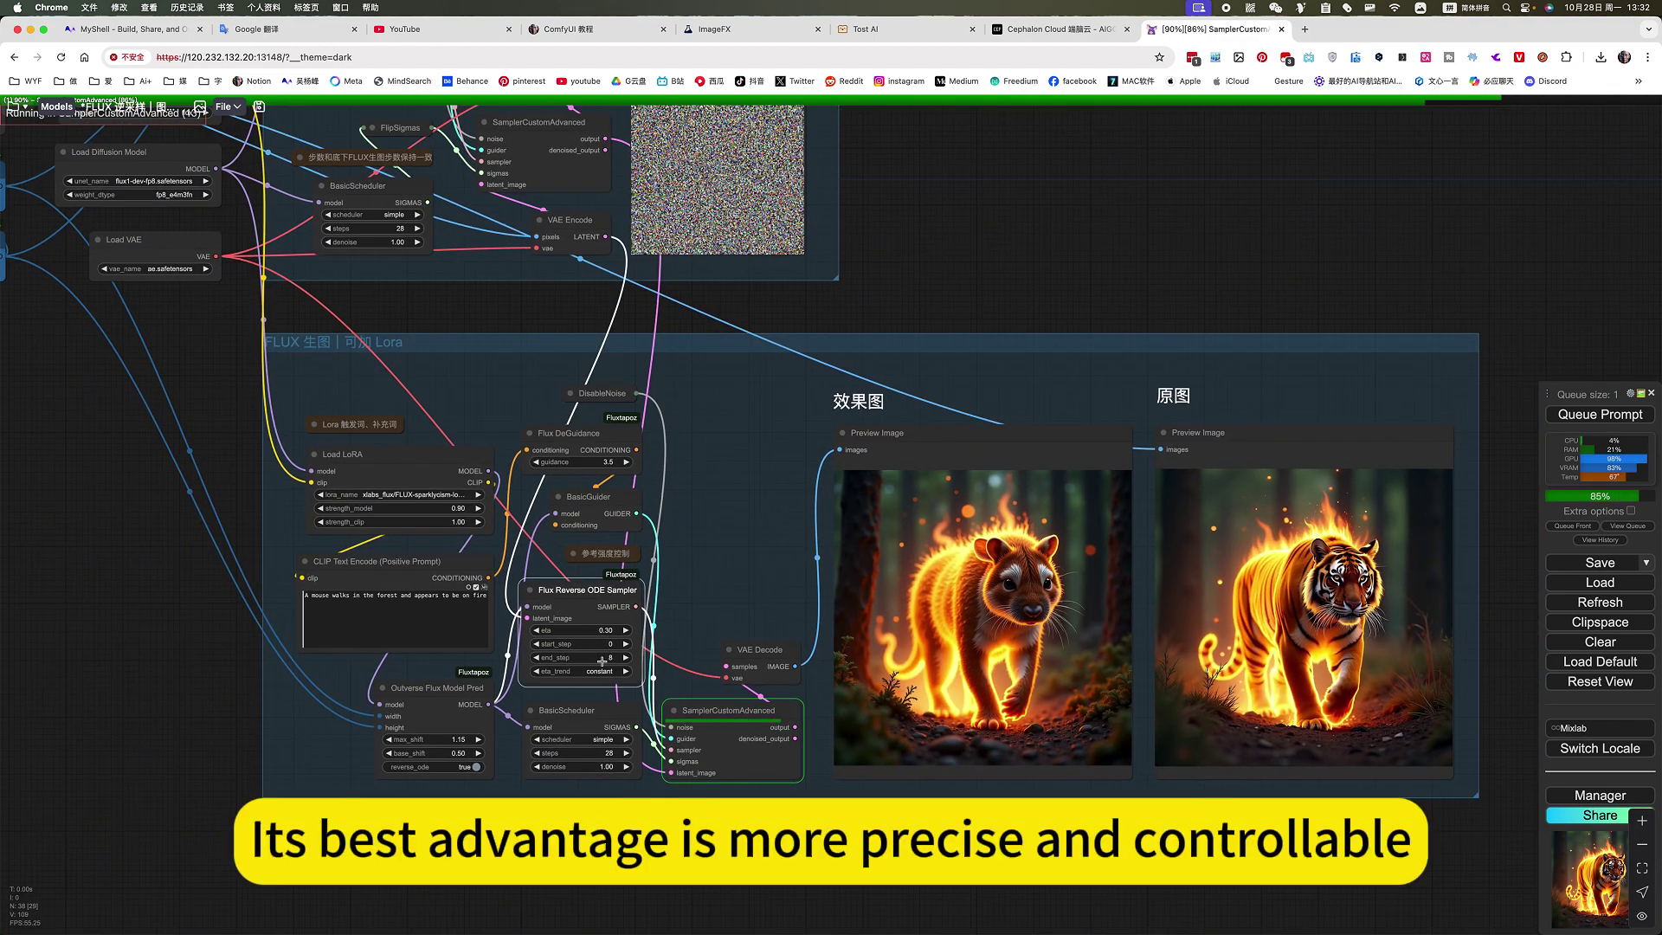
pyautogui.scroll(5, 597, 659)
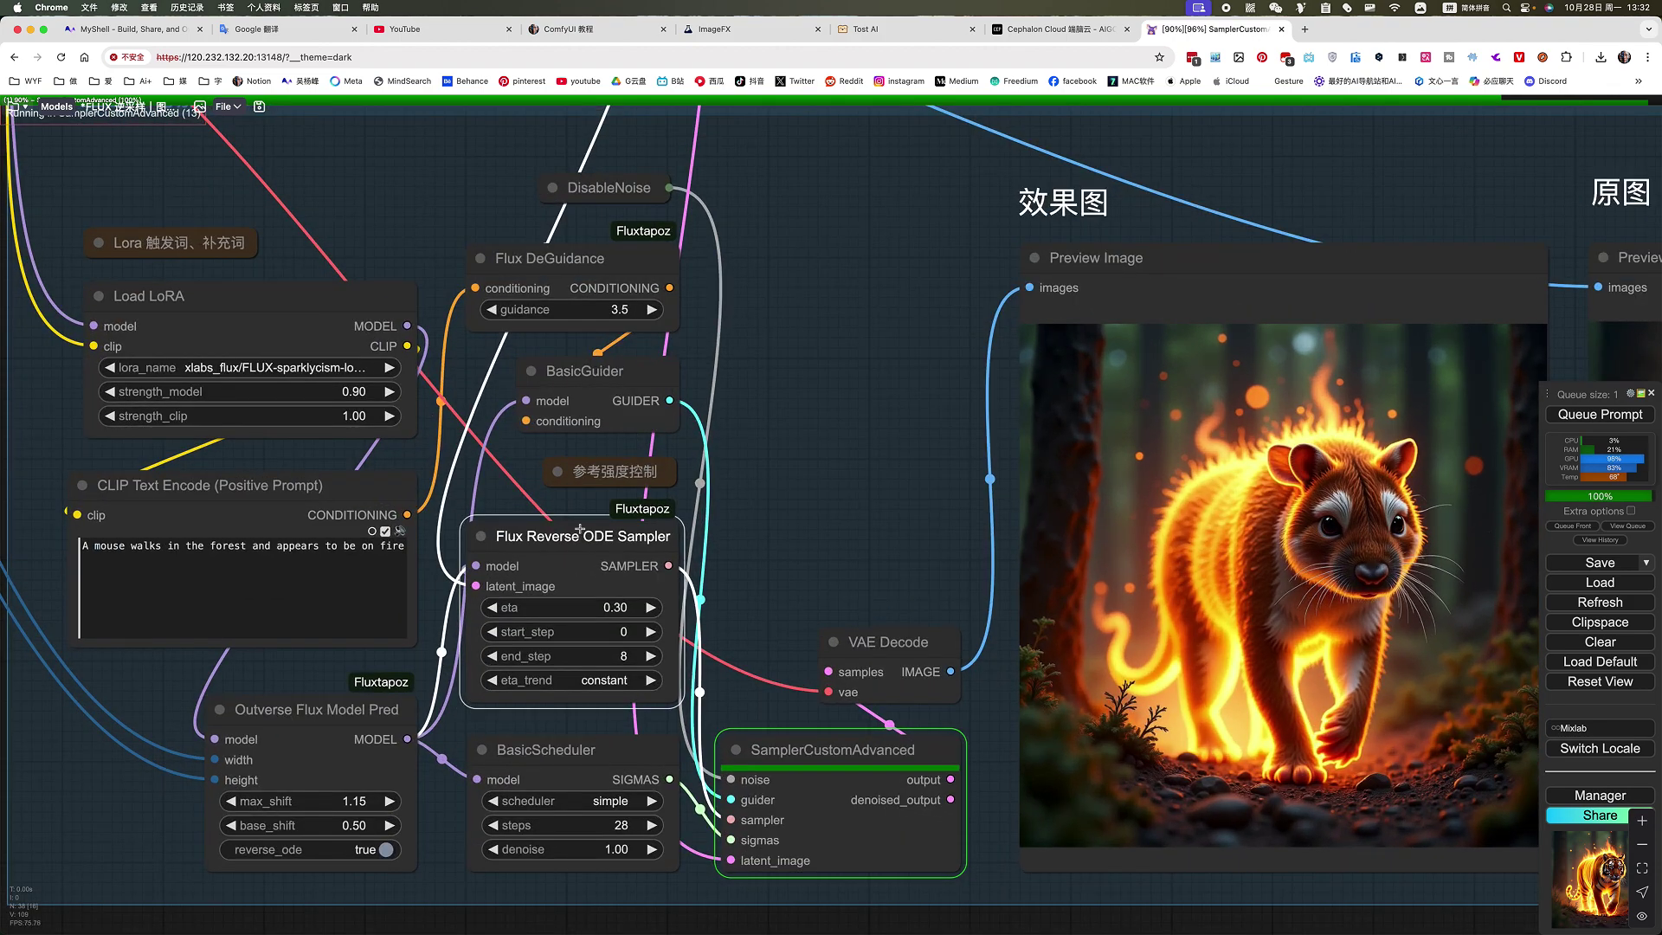
# - Inspect the newly generated 效果图 up close and compare it with the original tiger image
pyautogui.scroll(-5, 638, 656)
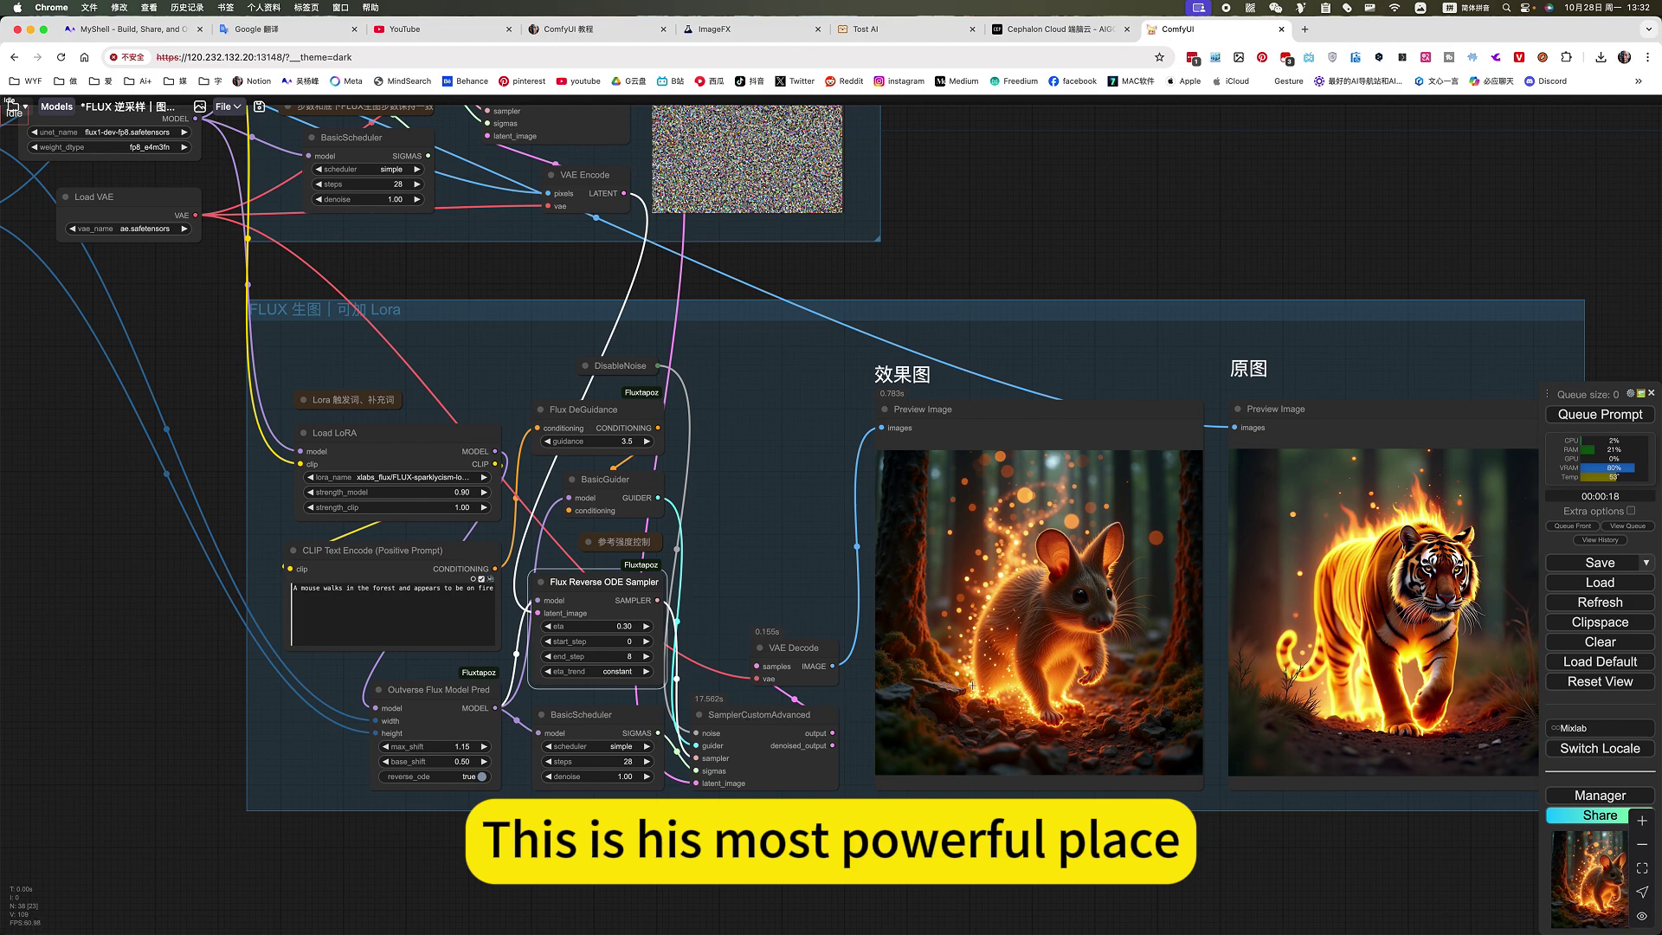
pyautogui.scroll(5, 1100, 693)
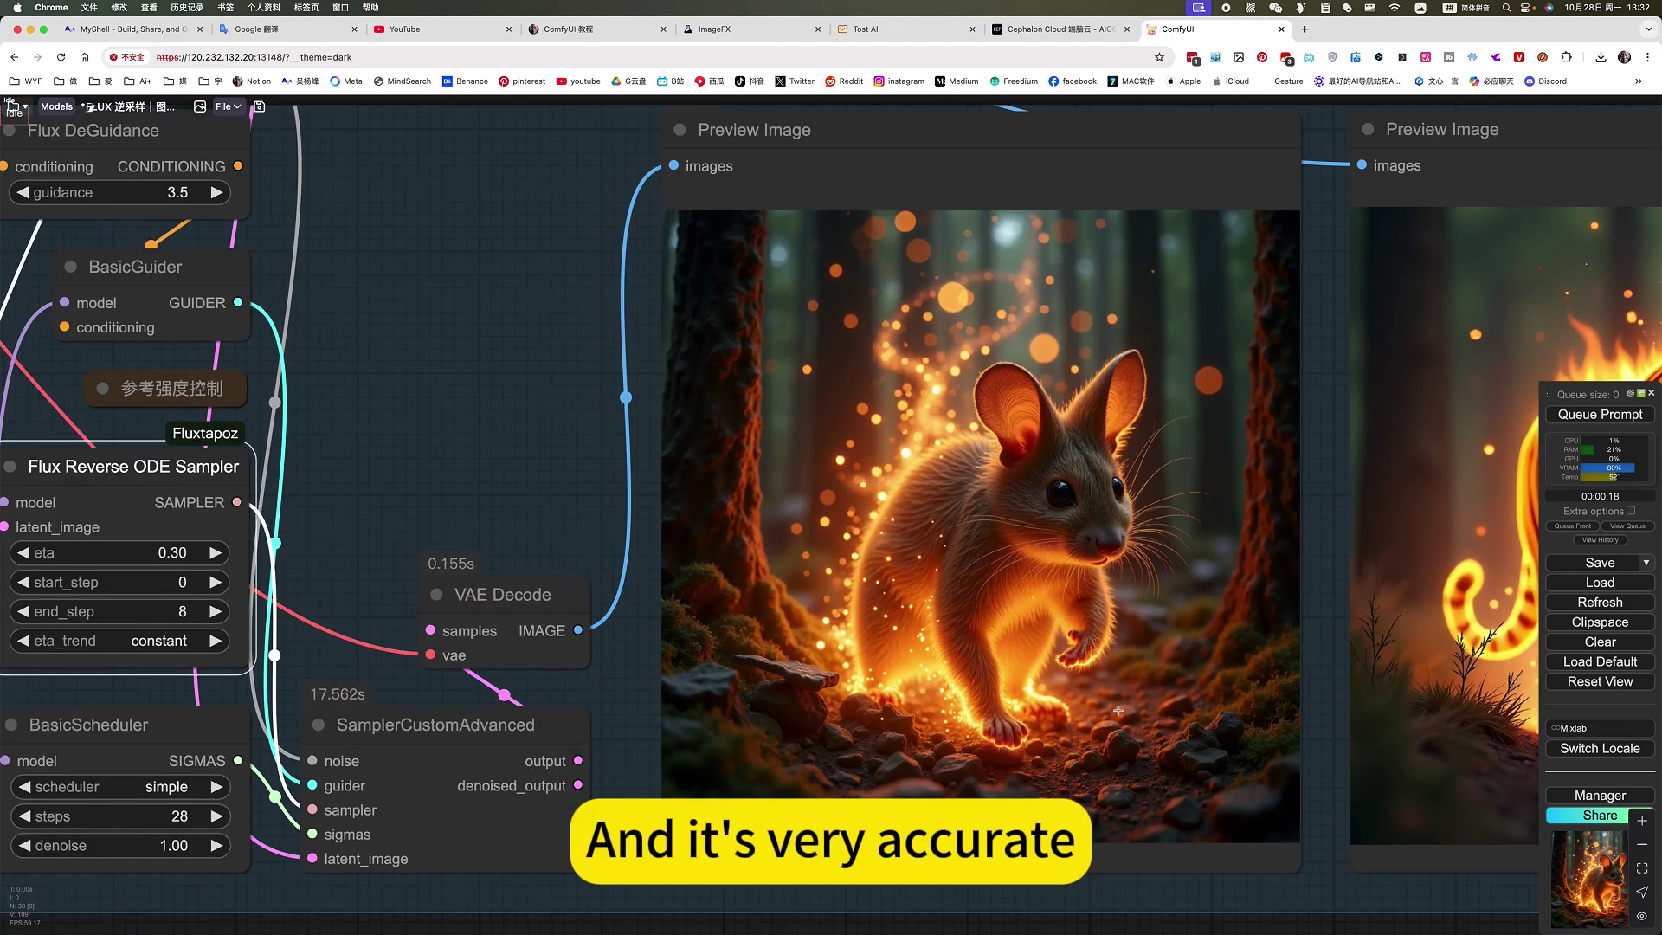
pyautogui.scroll(3, 1118, 709)
pyautogui.scroll(-3, 1118, 710)
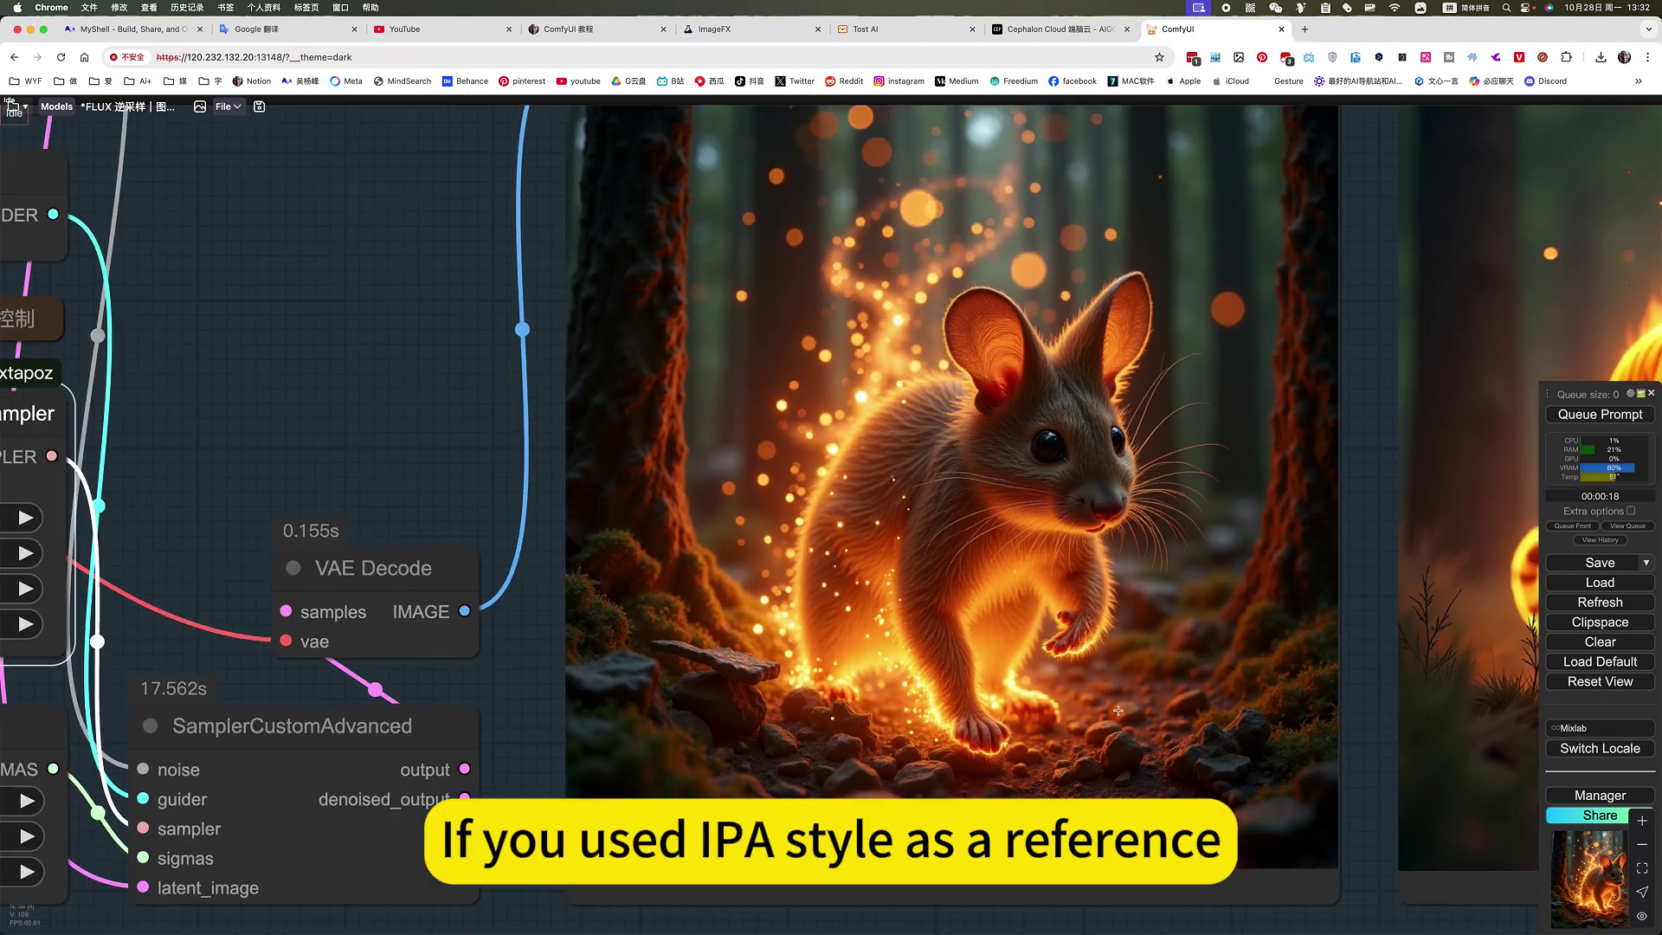
pyautogui.scroll(-10, 1119, 710)
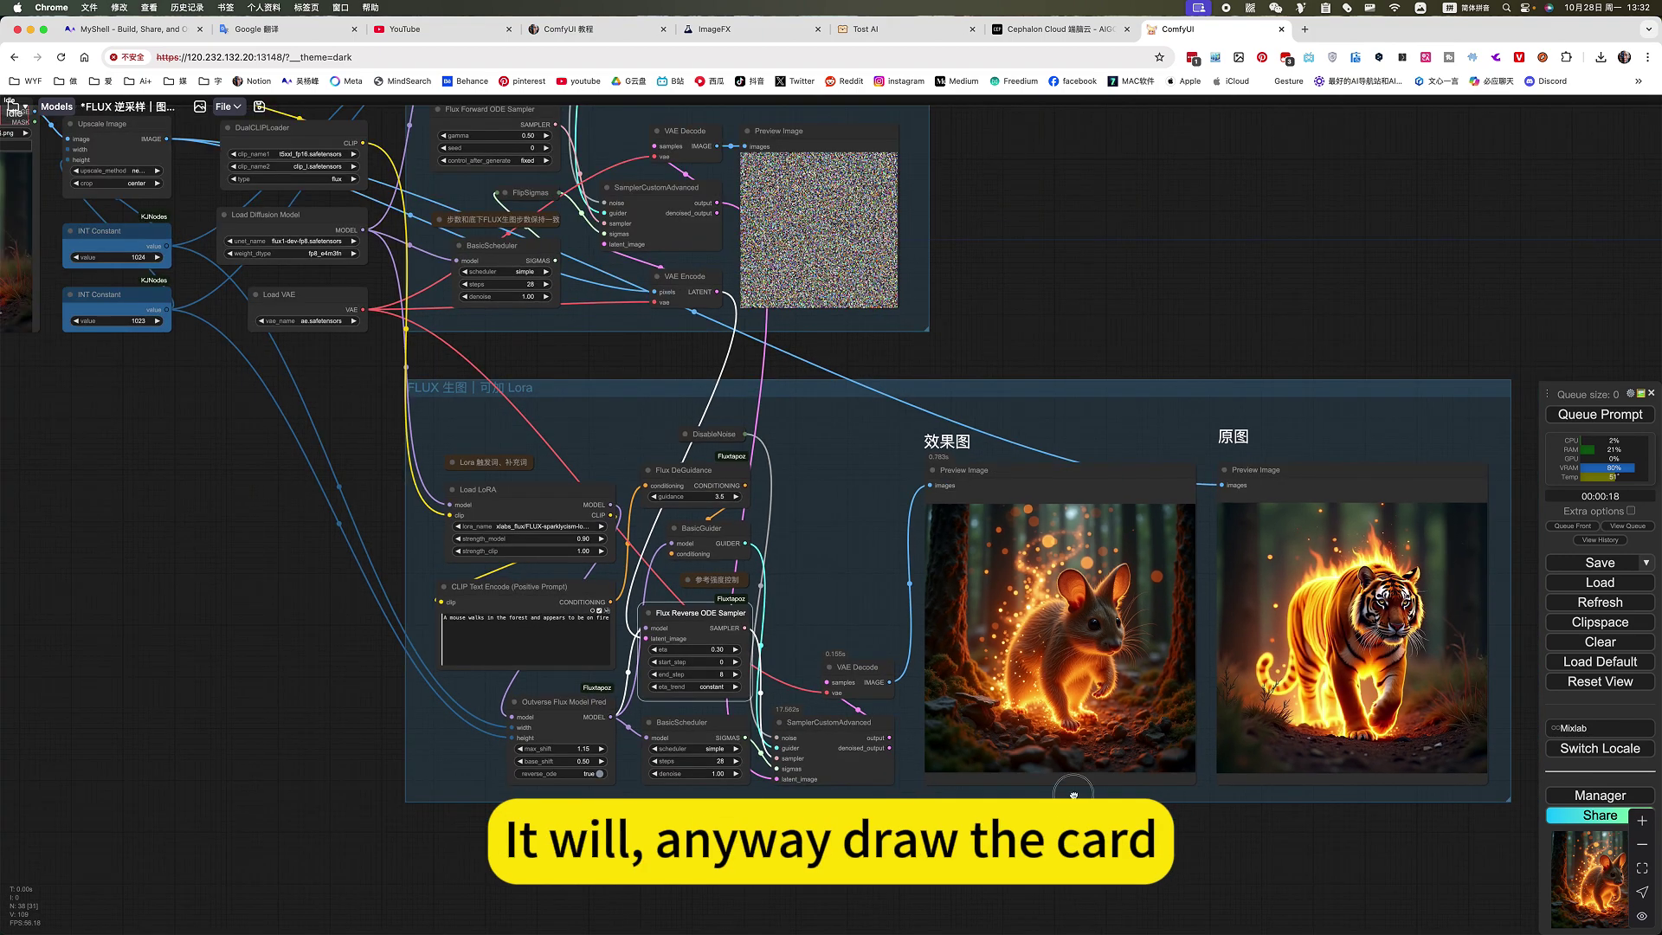
pyautogui.moveTo(1073, 794); pyautogui.dragTo(1053, 781)
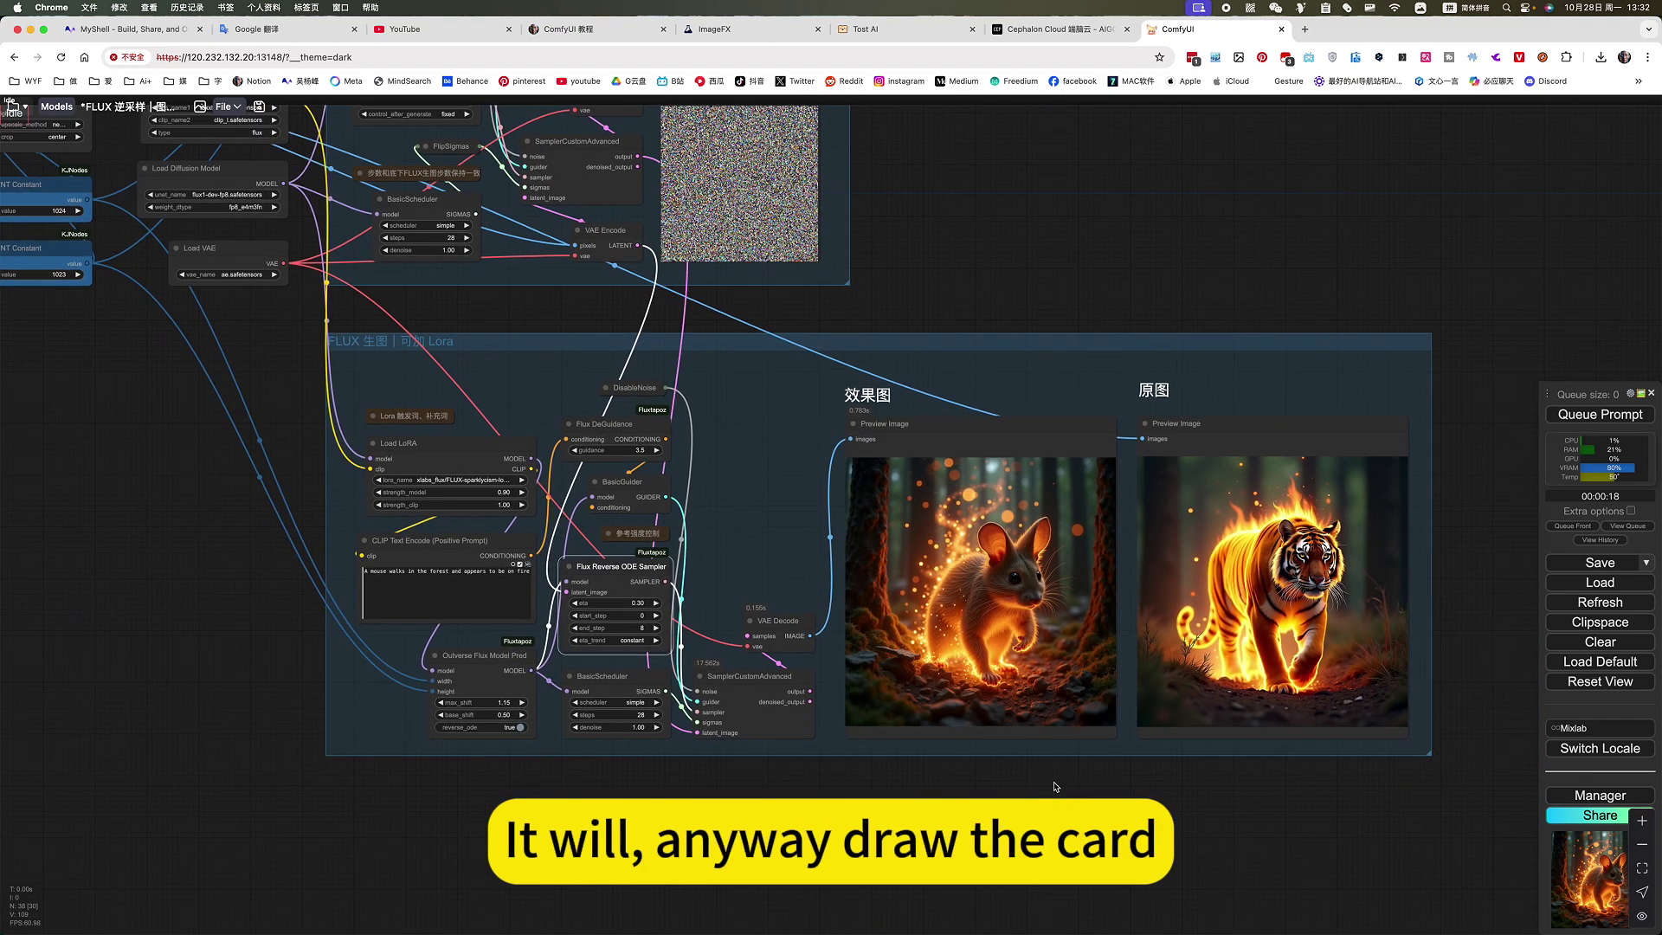
pyautogui.scroll(5, 975, 613)
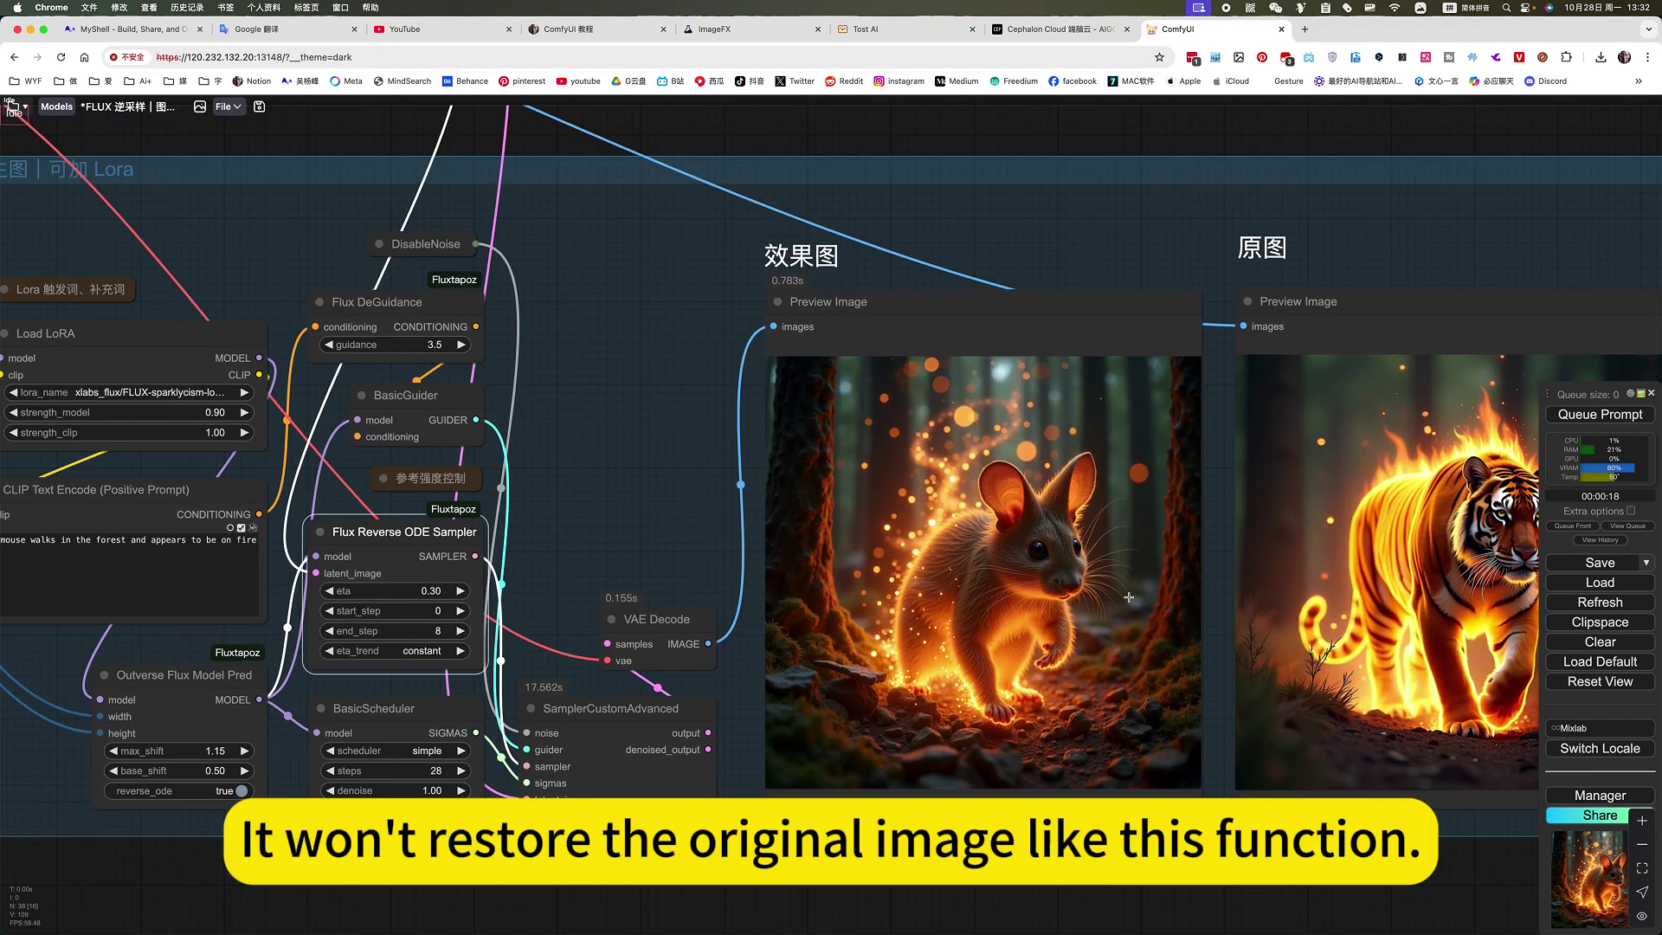
# - Raise the Flux Reverse ODE Sampler's eta to 0.60 and run the workflow
pyautogui.moveTo(835, 709); pyautogui.dragTo(488, 690)
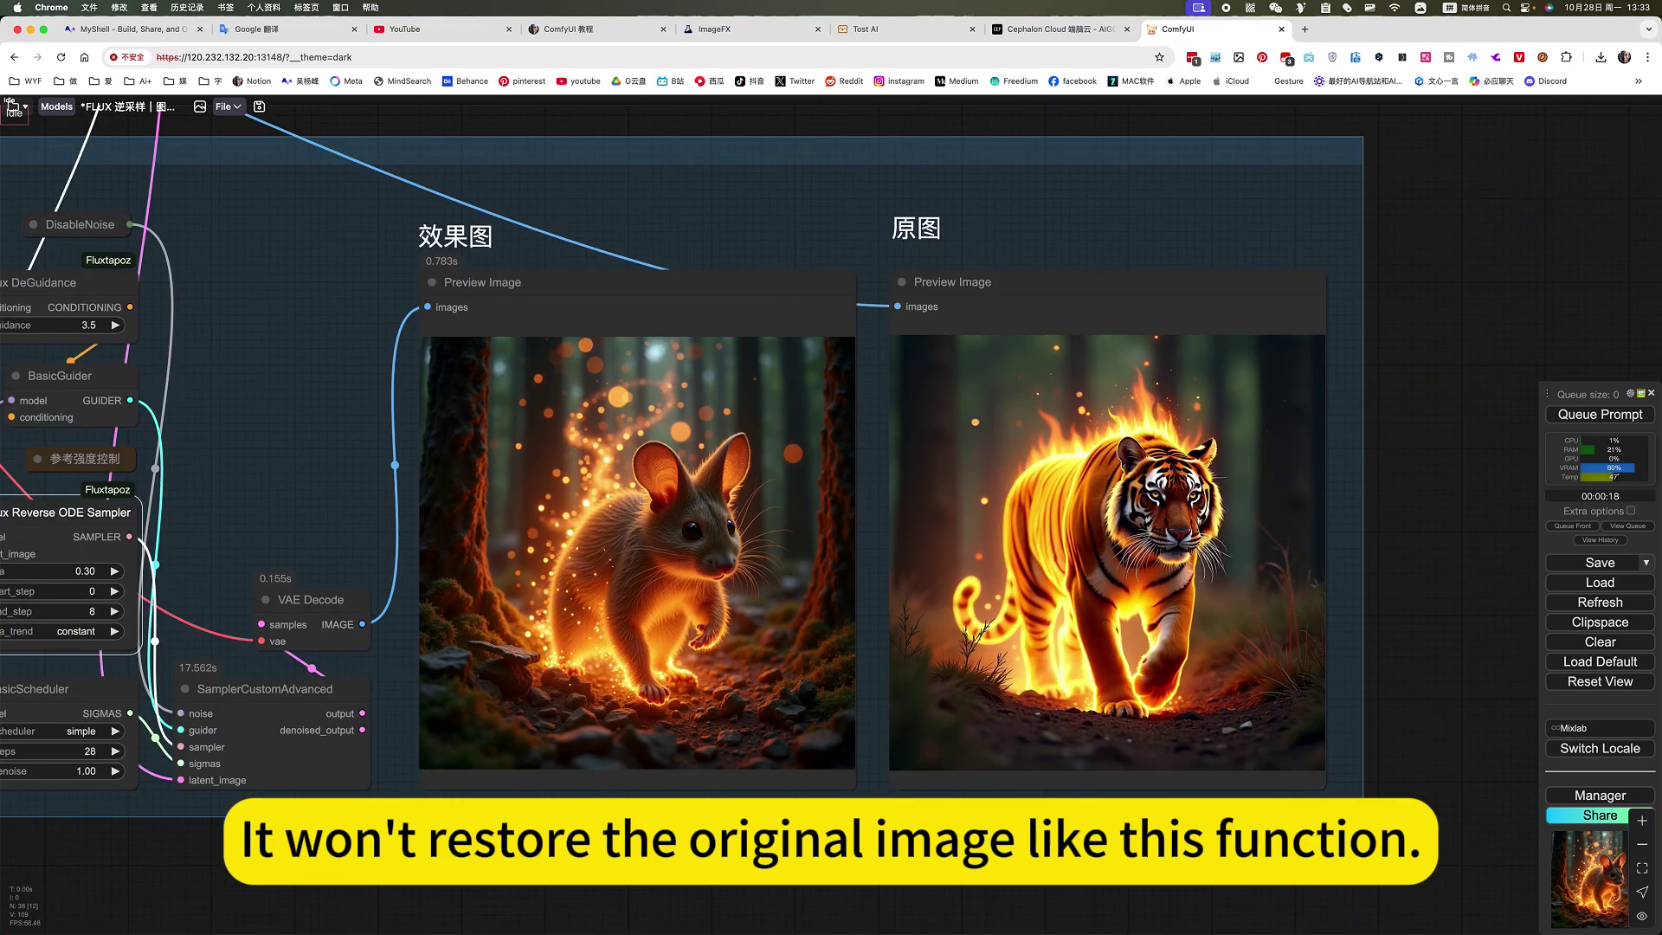
pyautogui.moveTo(582, 850); pyautogui.dragTo(946, 850)
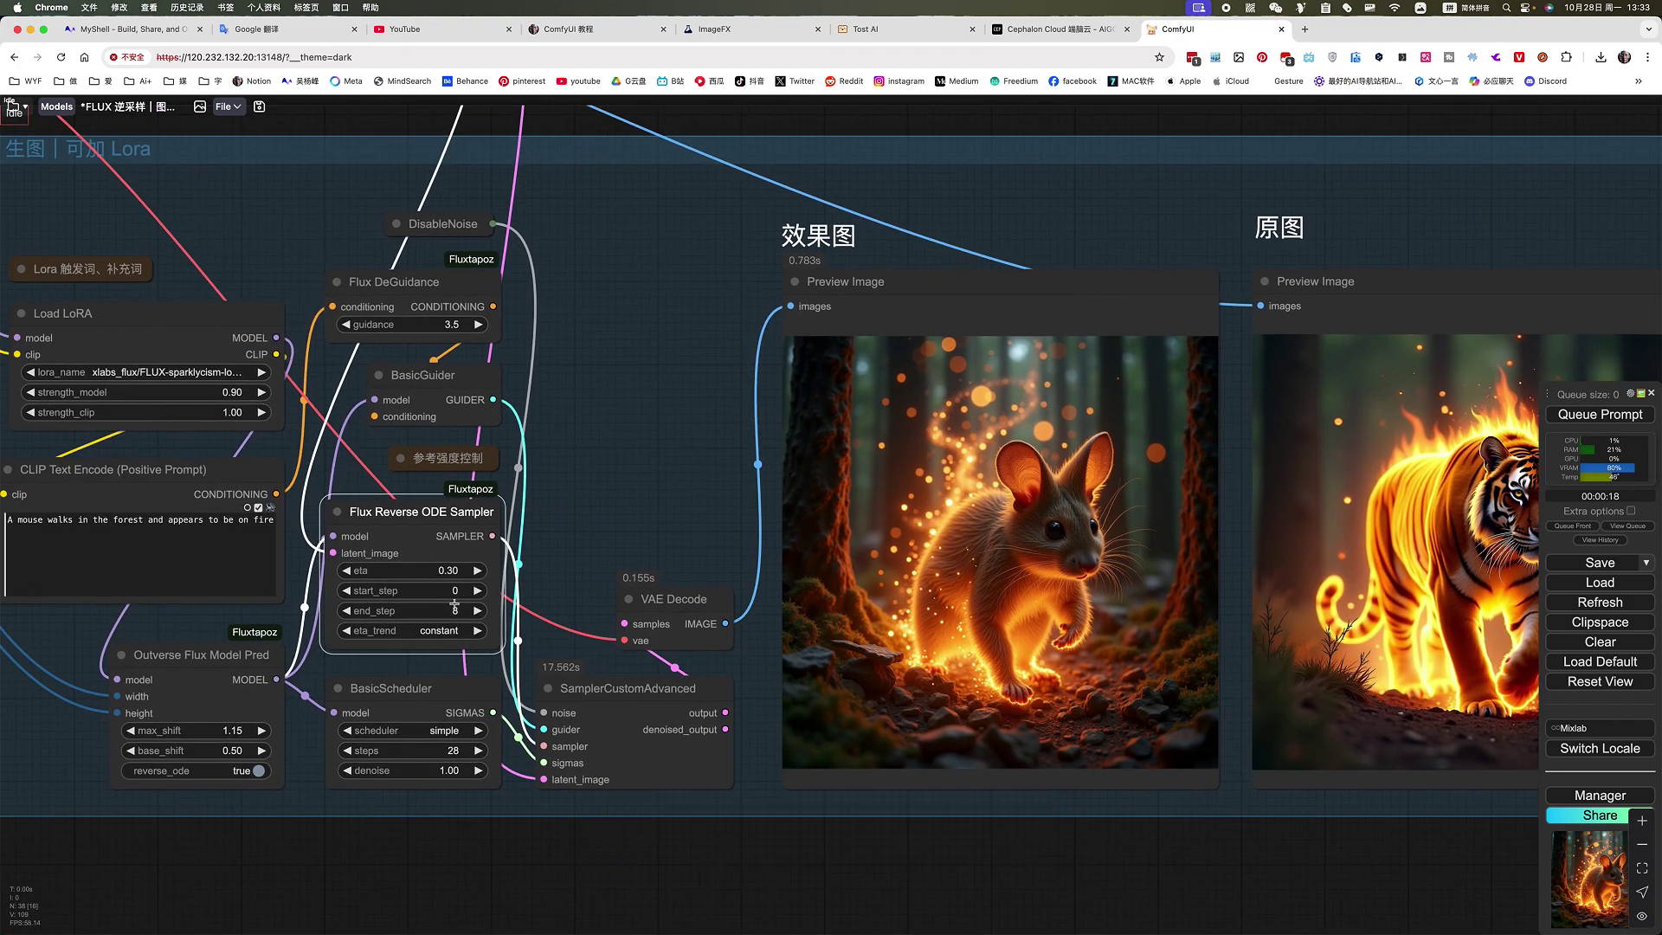
pyautogui.click(457, 571)
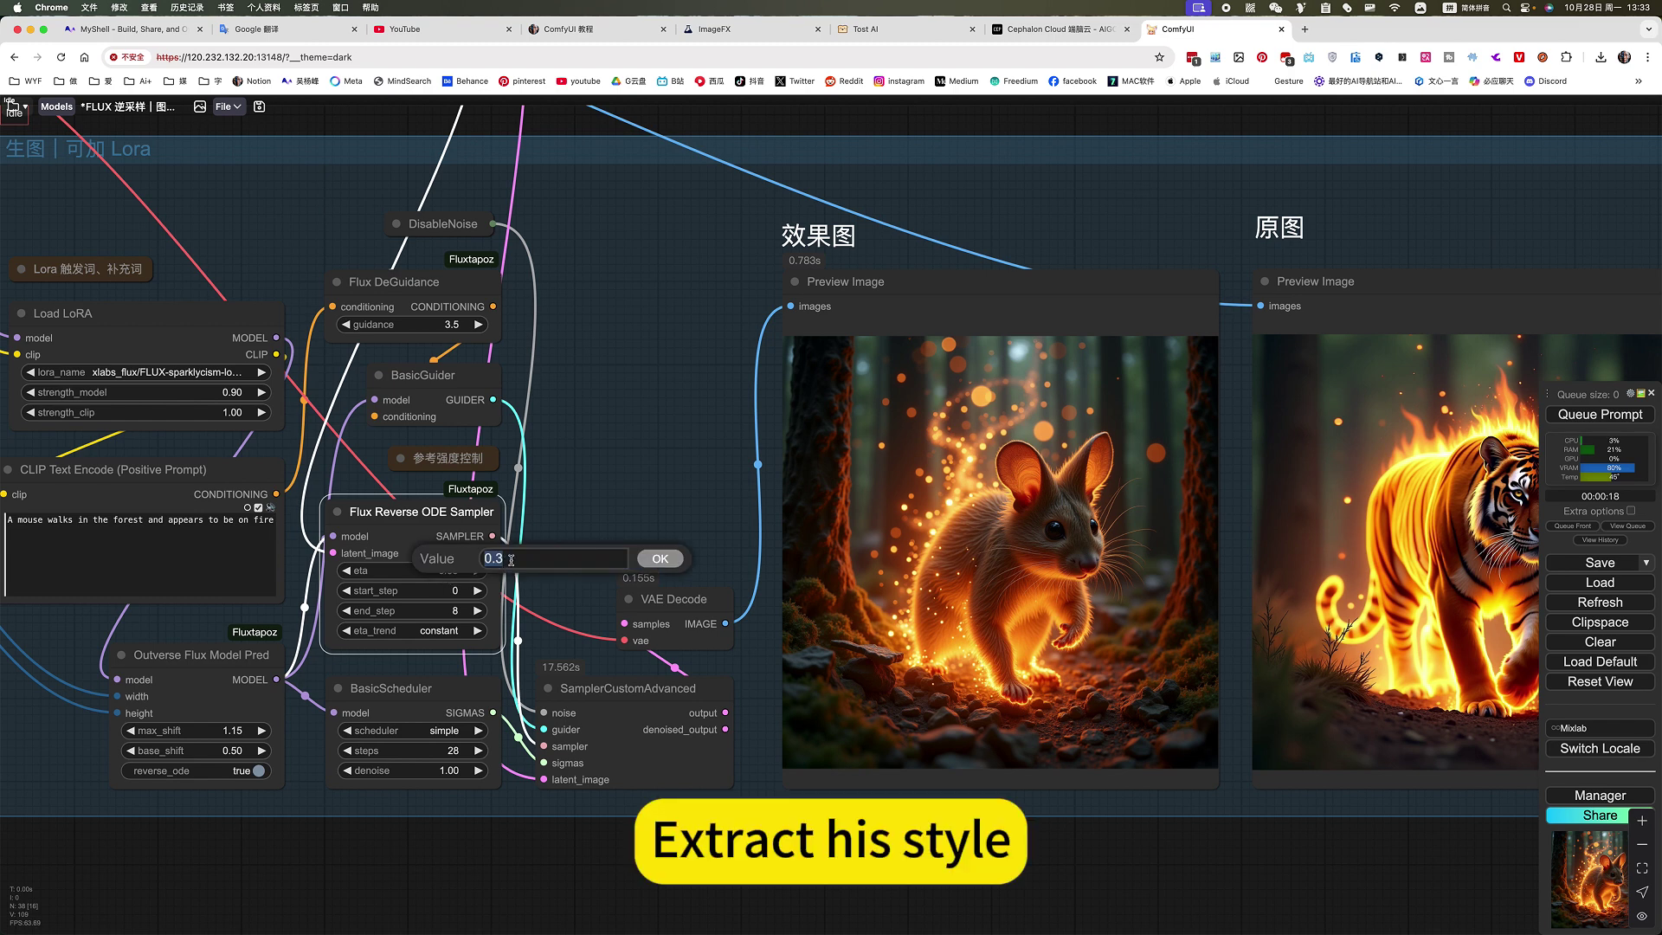
pyautogui.click(511, 559)
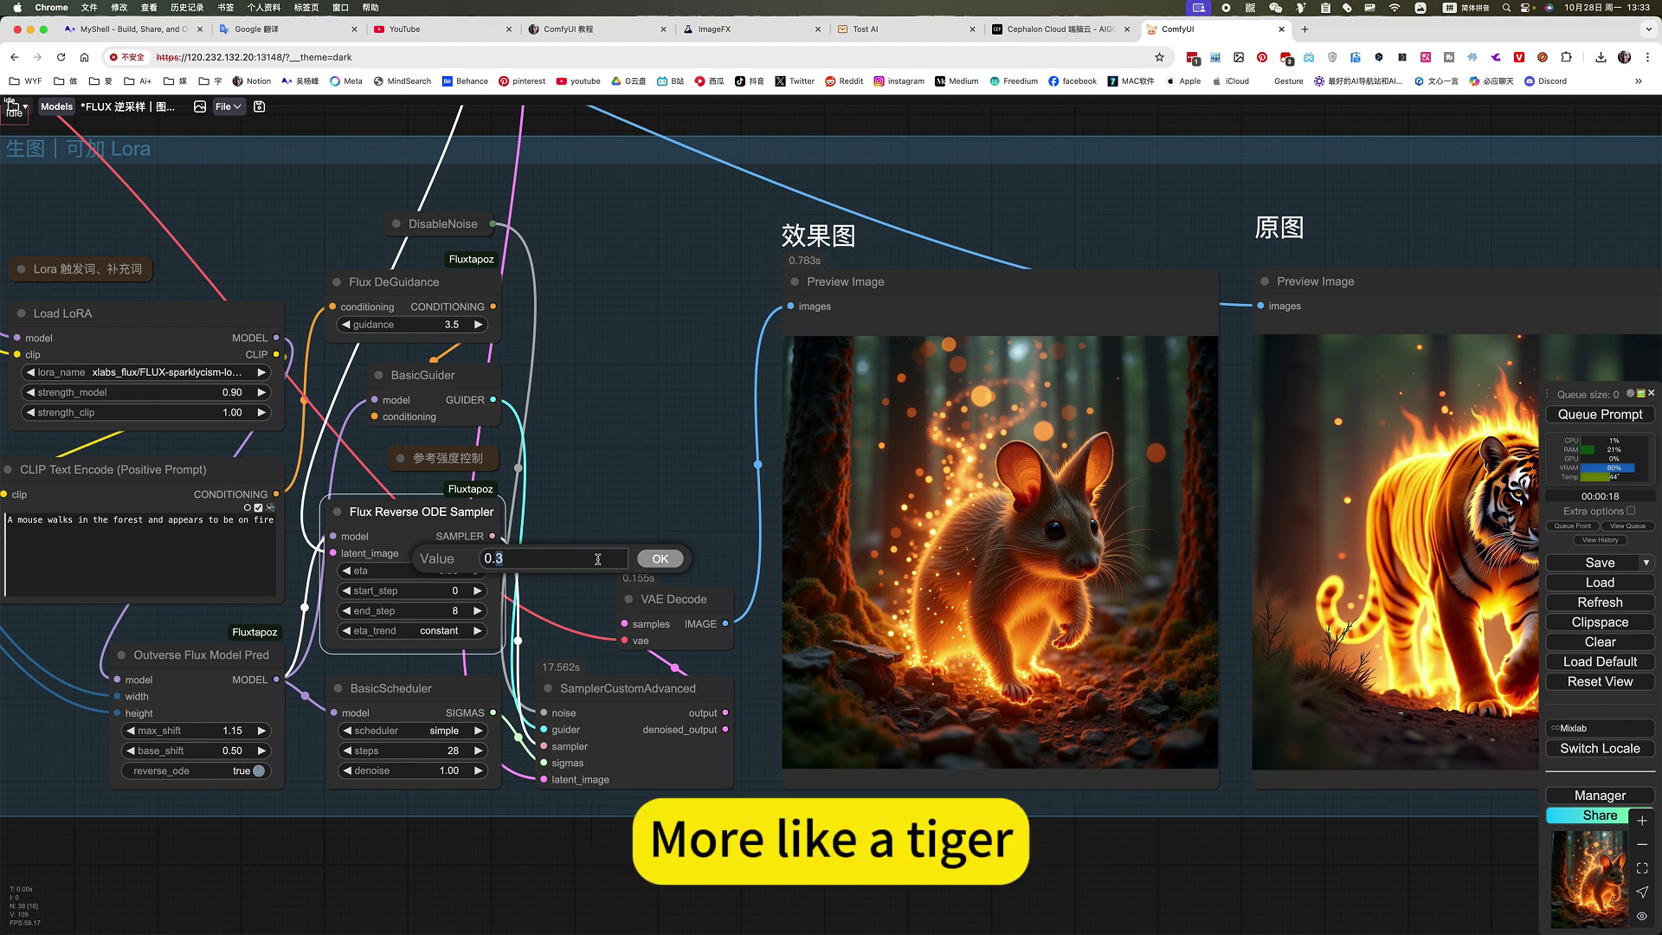
pyautogui.click(659, 558)
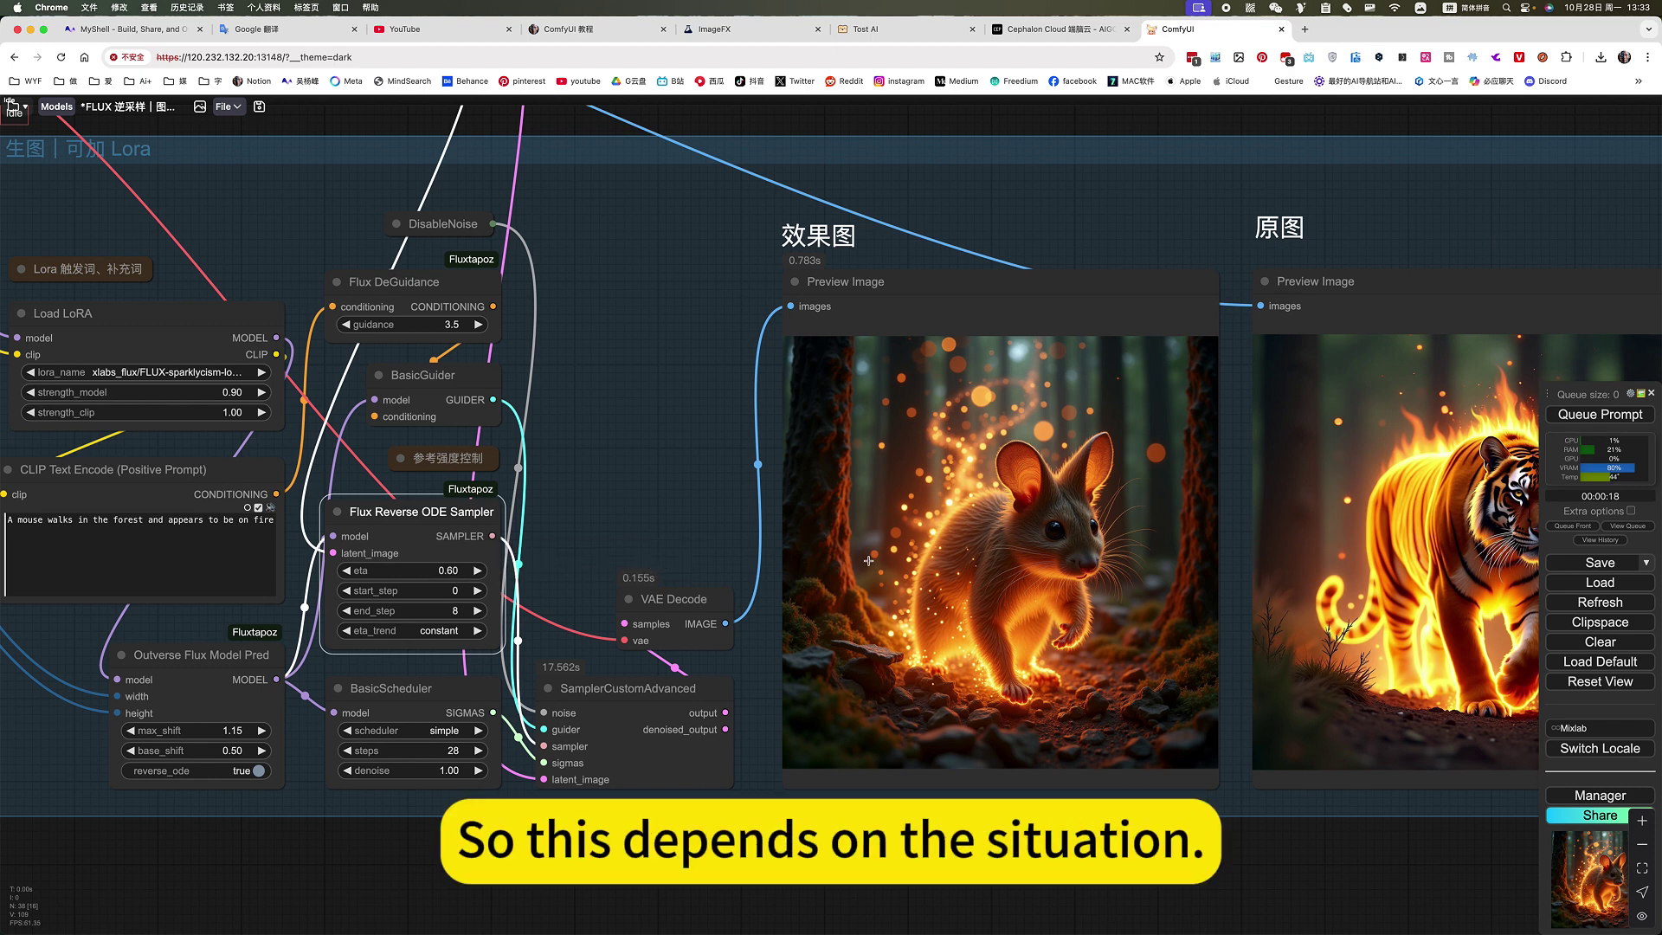
pyautogui.click(1599, 413)
# - Compare the body shape in the new 效果图 with the 原图 tiger and review the Flux Reverse ODE Sampler settings
pyautogui.scroll(-4, 832, 885)
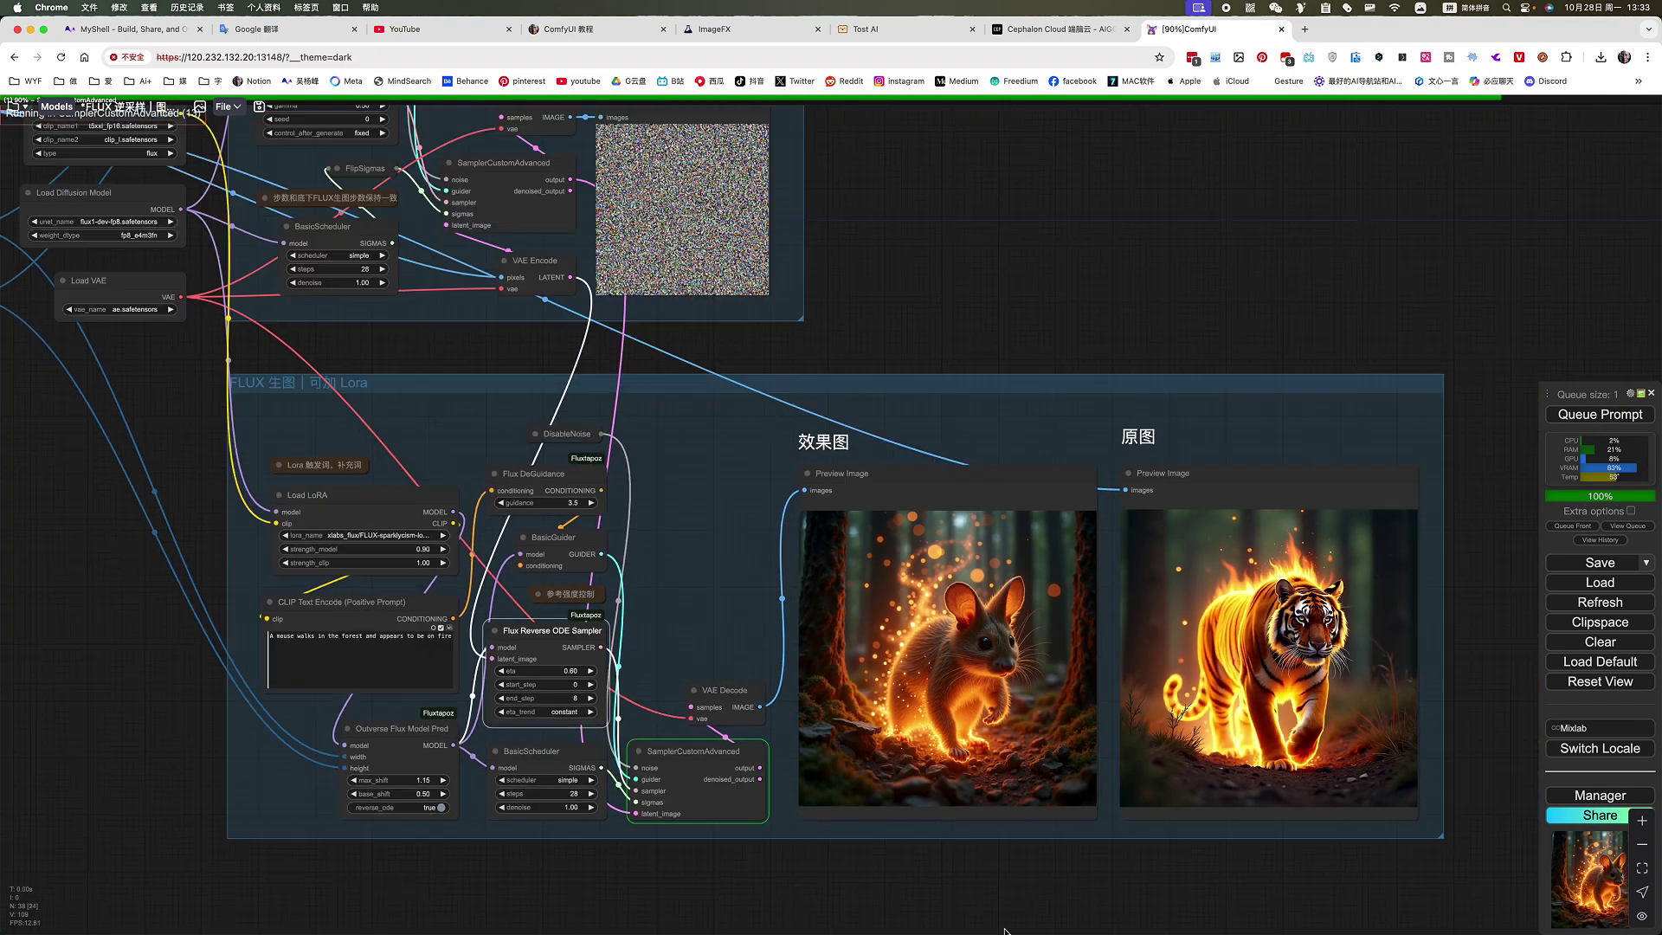
pyautogui.scroll(-1, 843, 887)
pyautogui.moveTo(920, 900); pyautogui.dragTo(927, 888)
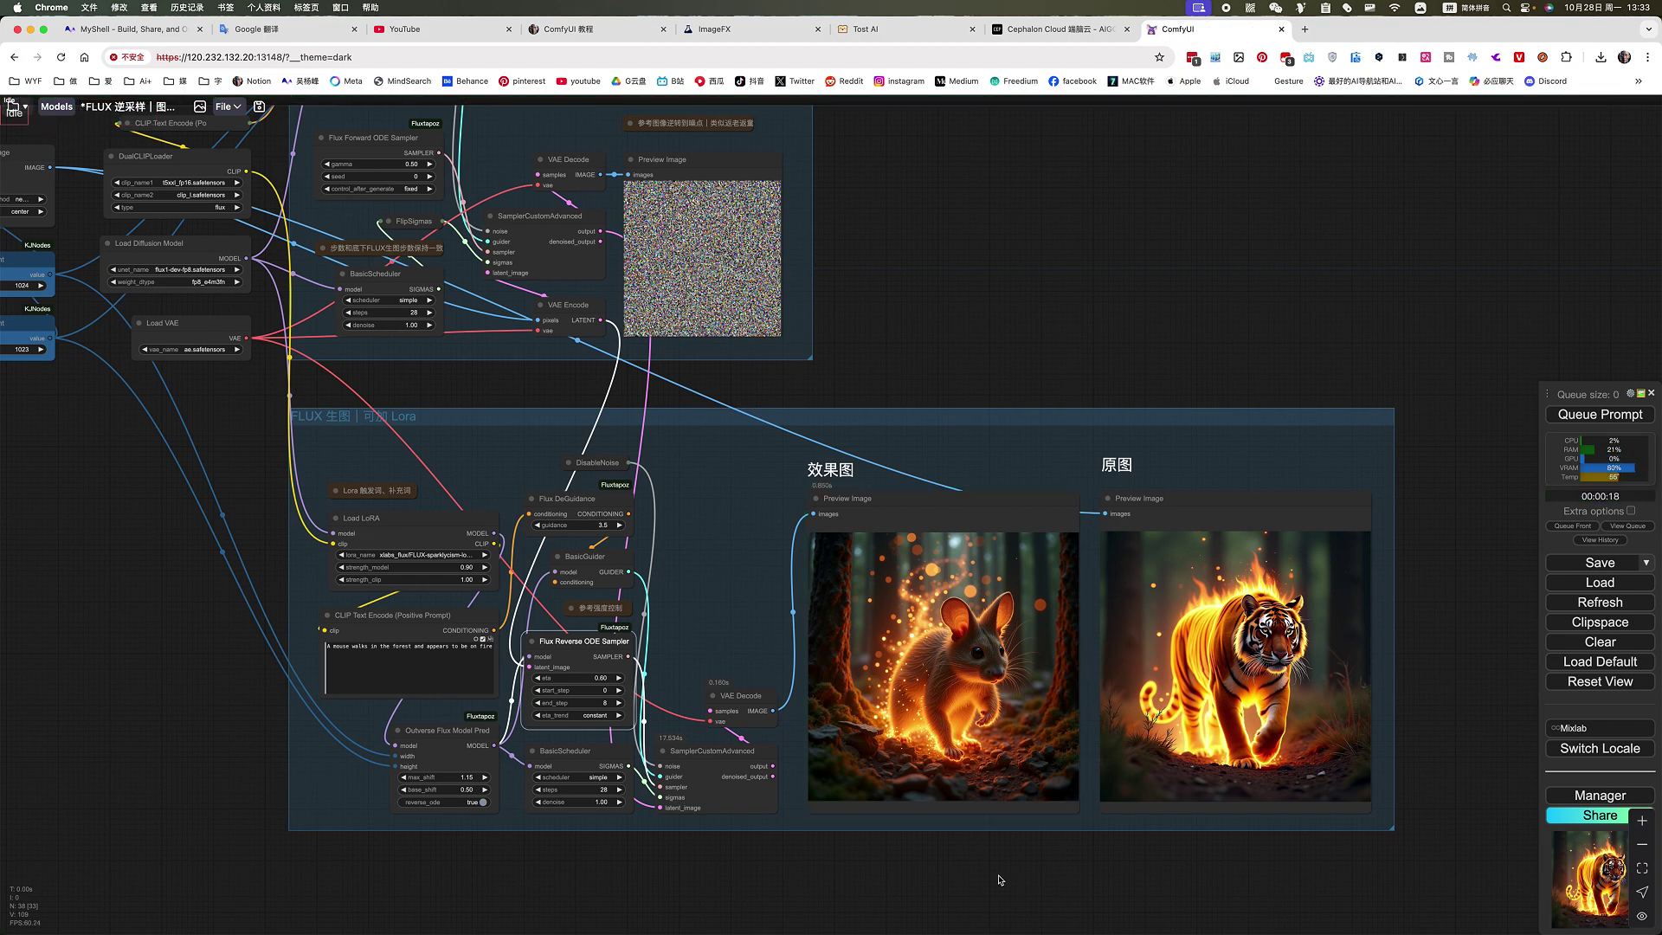
pyautogui.scroll(3, 992, 881)
pyautogui.scroll(2, 992, 881)
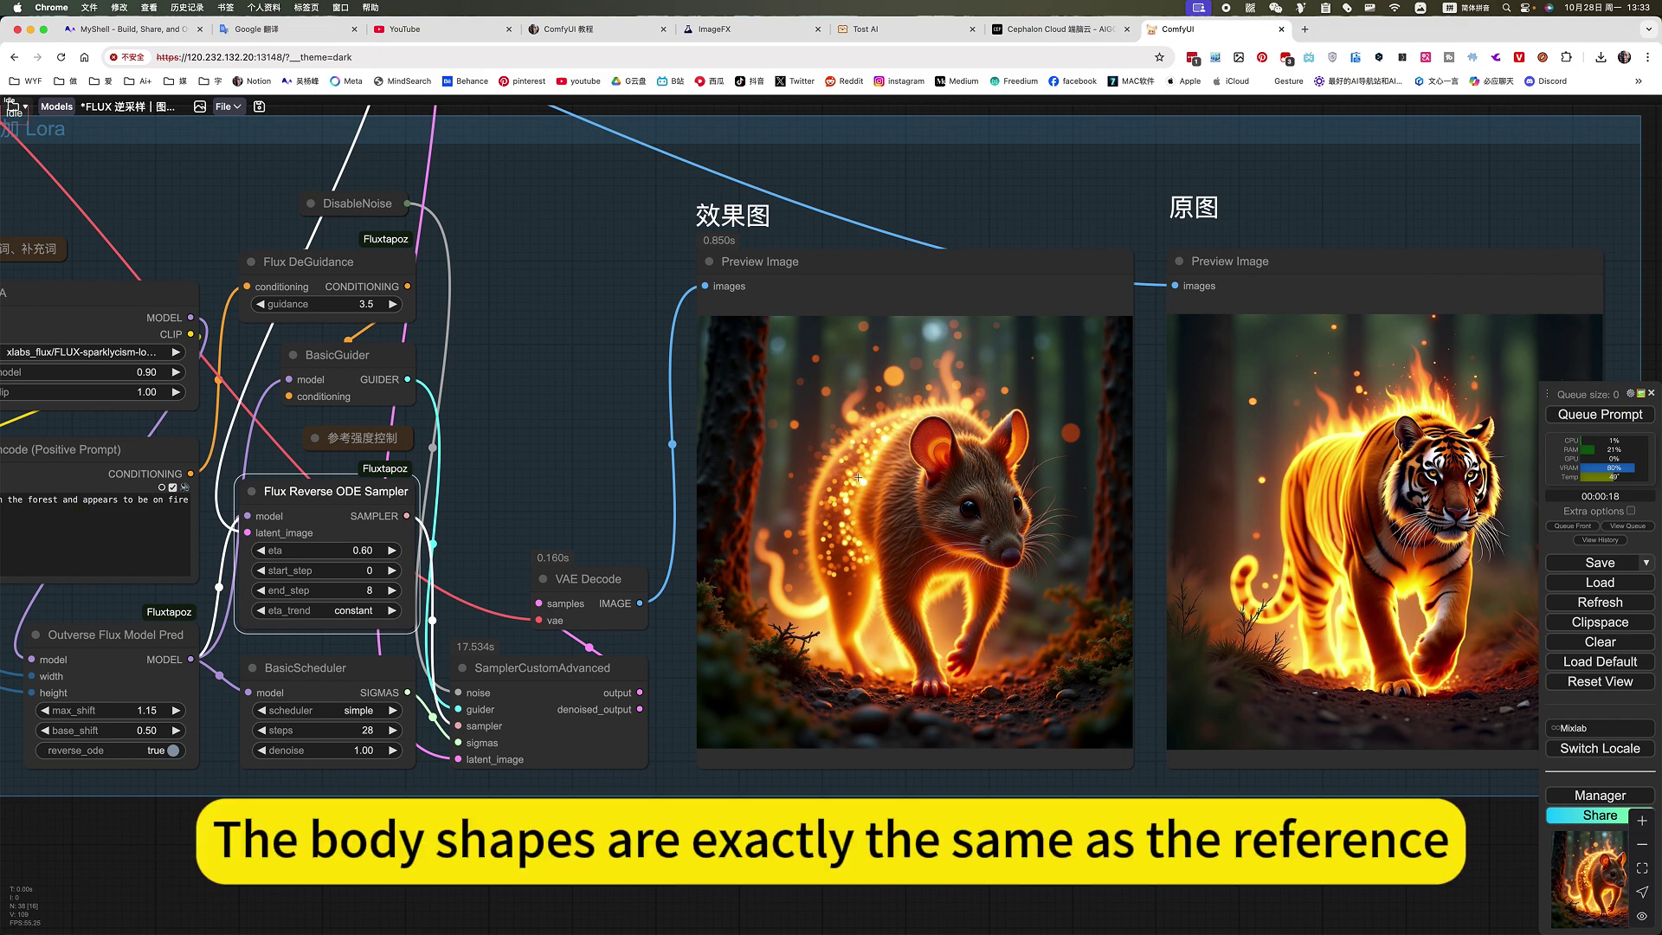
pyautogui.scroll(-5, 844, 587)
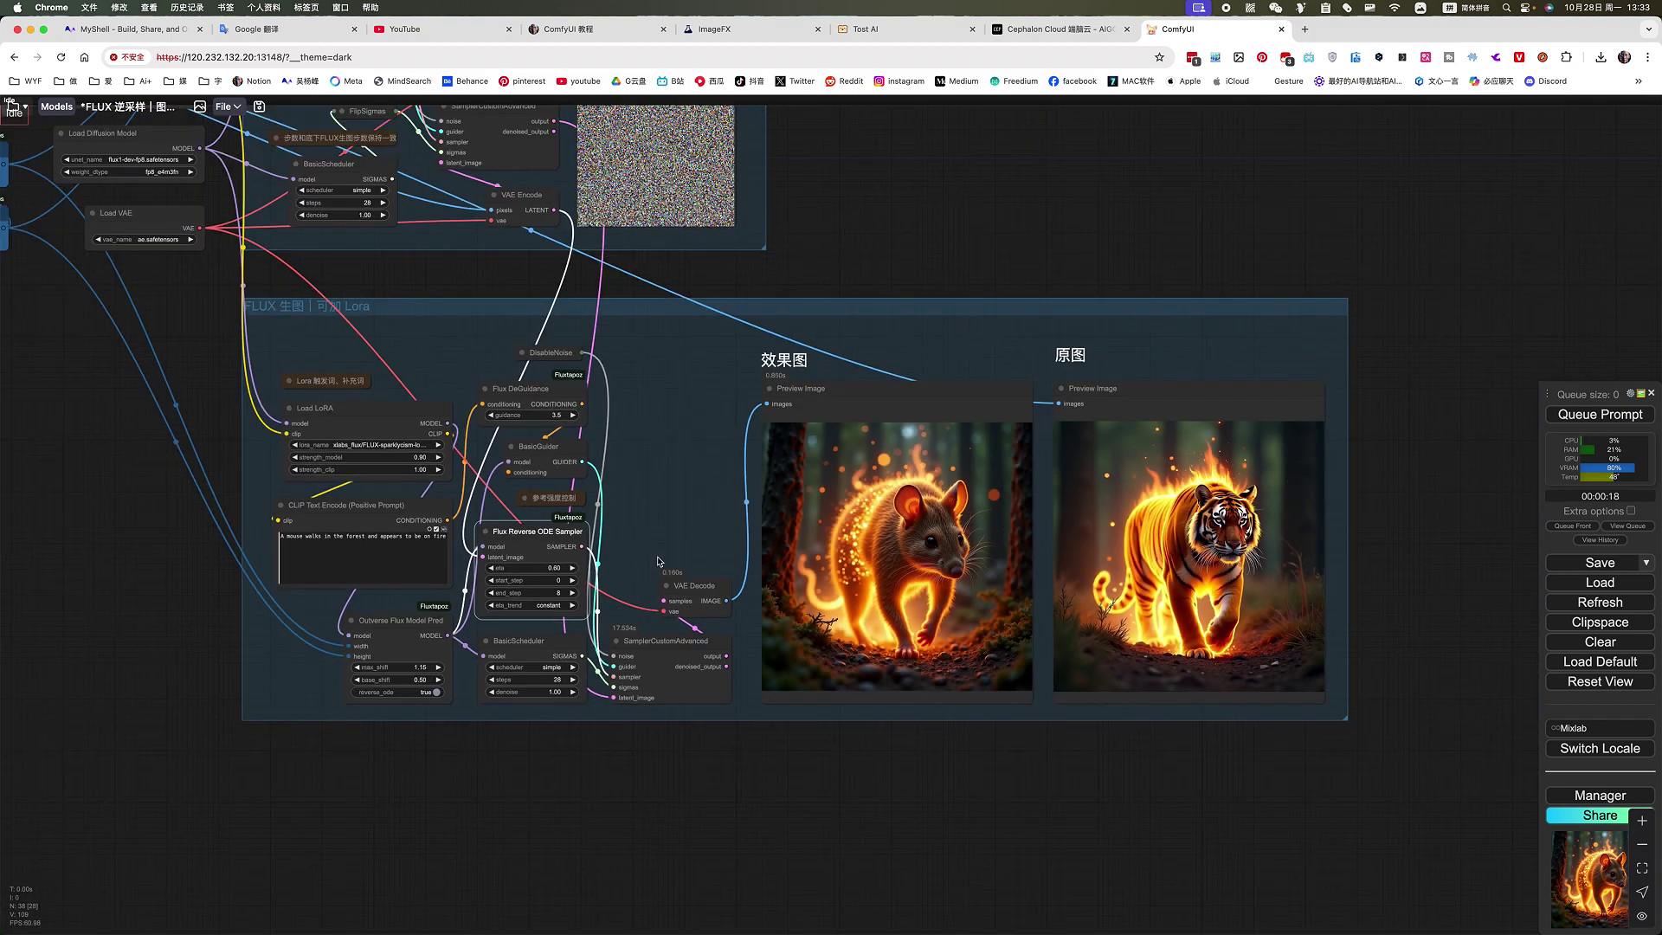
pyautogui.scroll(5, 521, 547)
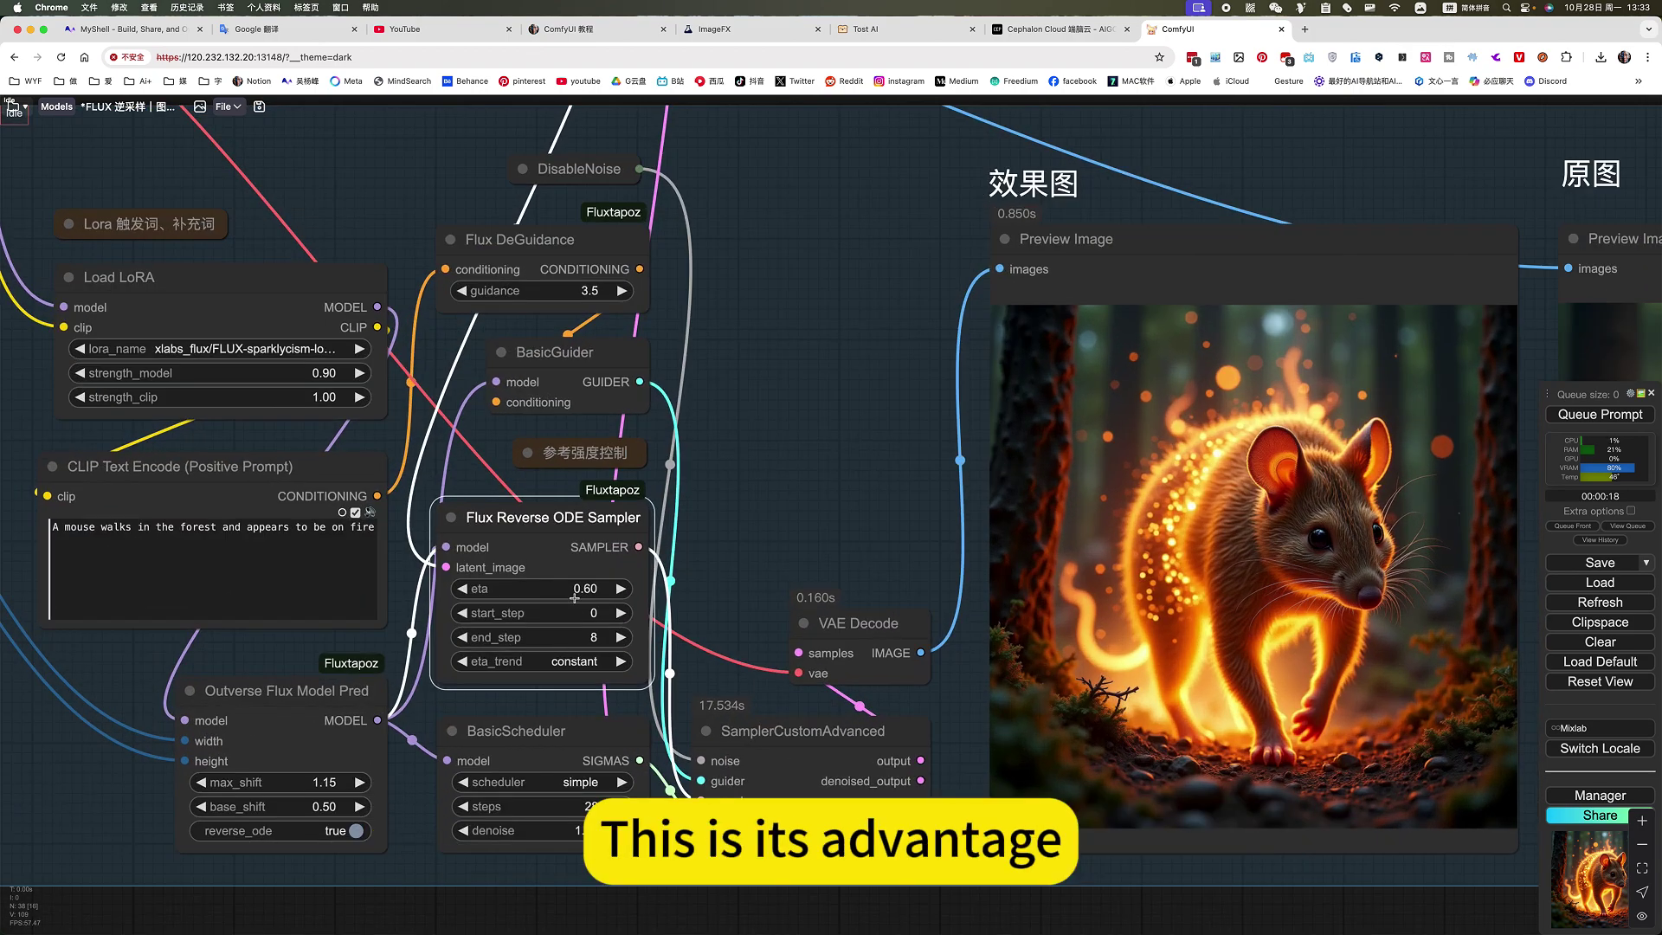
pyautogui.scroll(-5, 574, 598)
pyautogui.moveTo(679, 532); pyautogui.dragTo(742, 541)
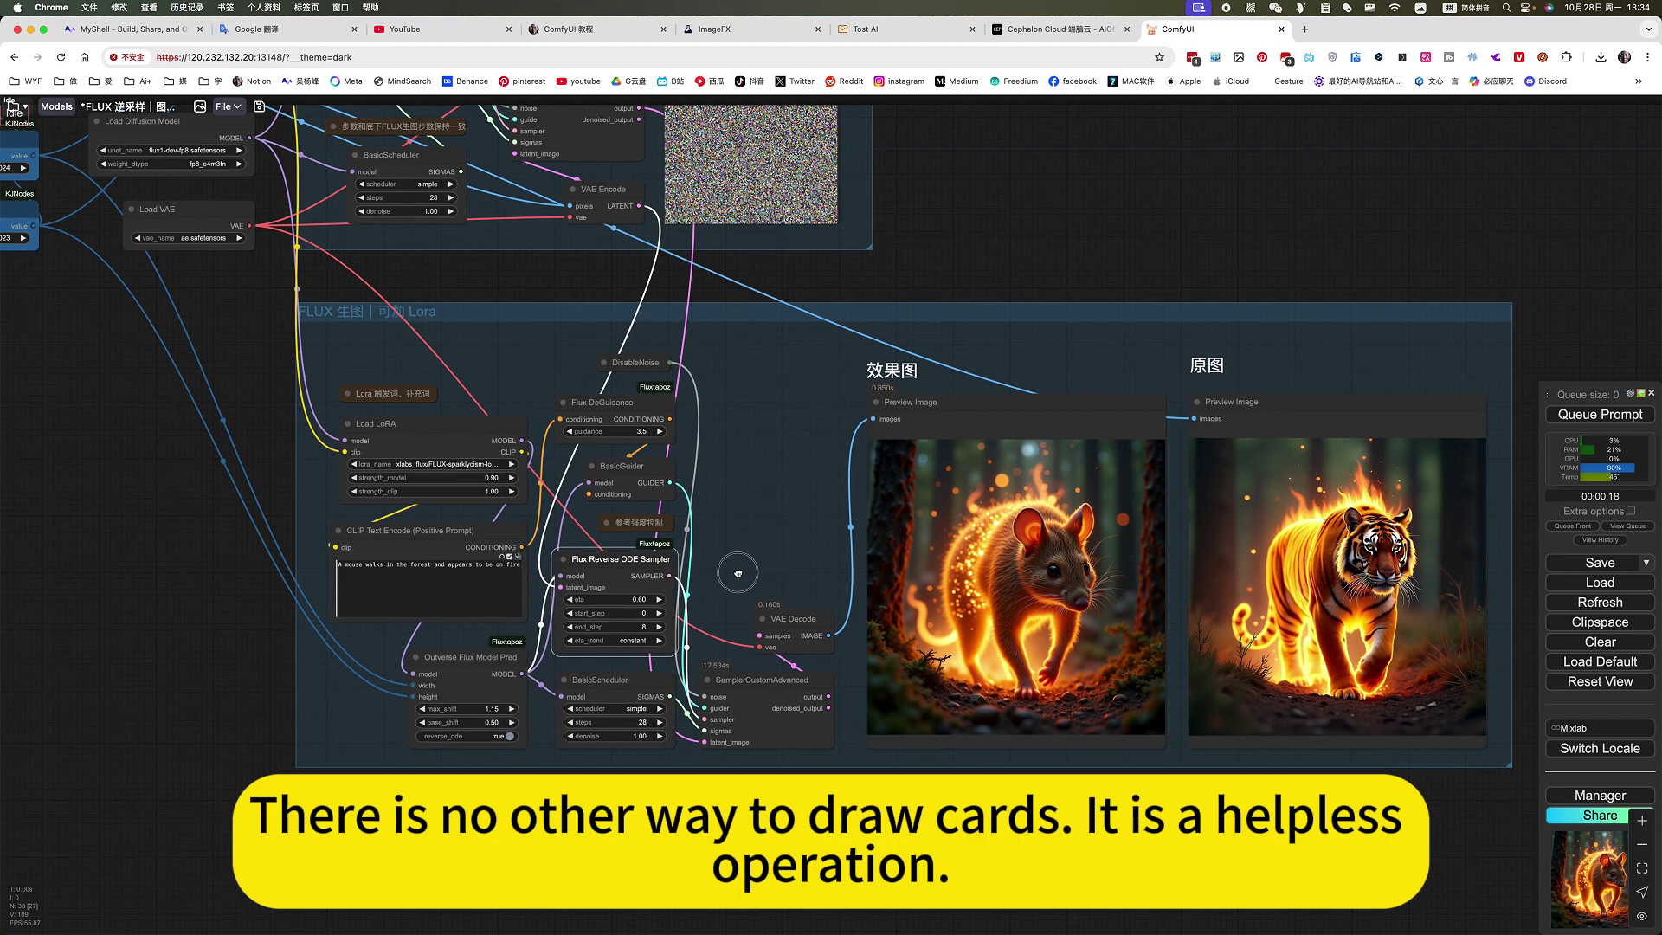
pyautogui.moveTo(735, 574); pyautogui.dragTo(680, 609)
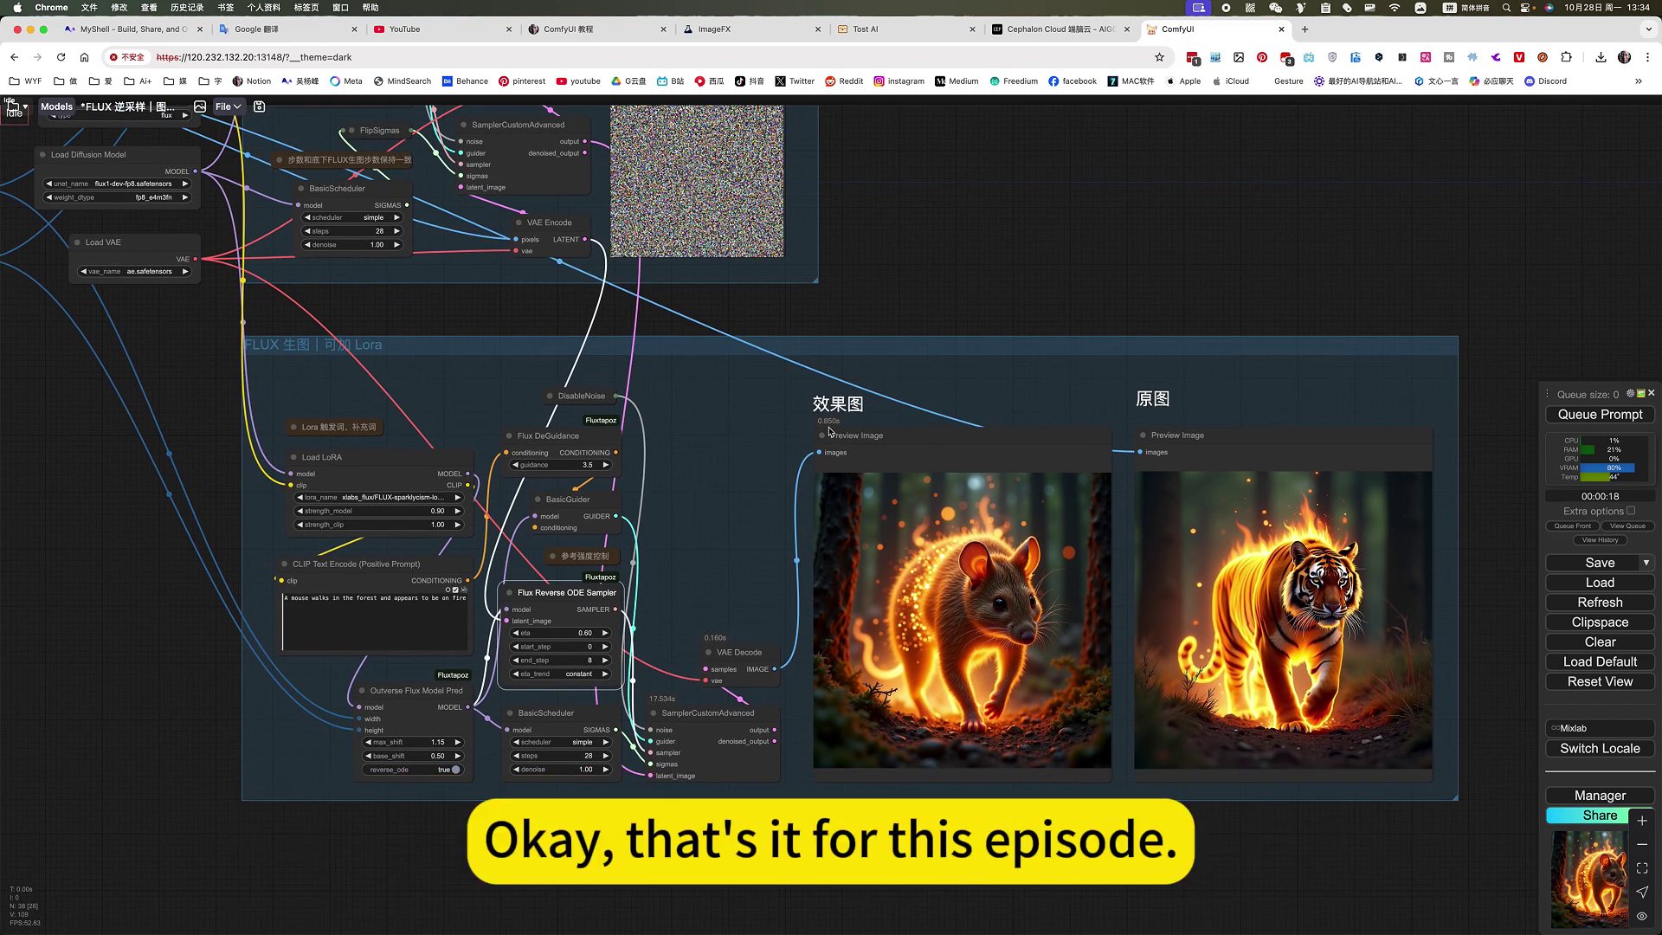
pyautogui.moveTo(1255, 258); pyautogui.dragTo(1289, 265)
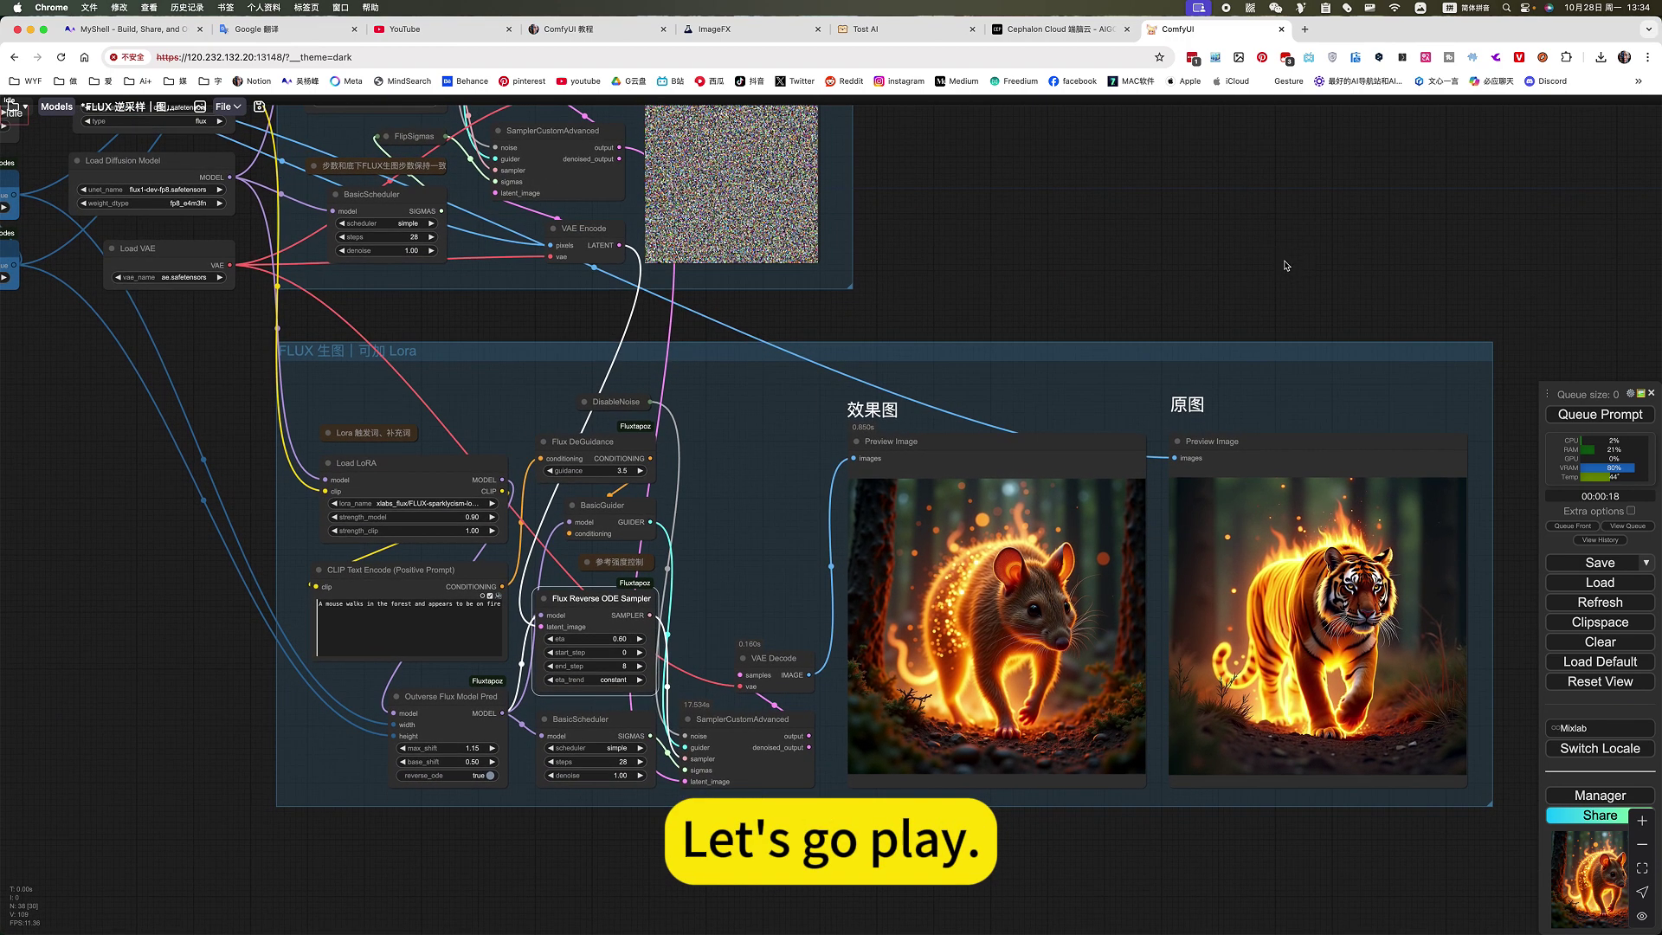